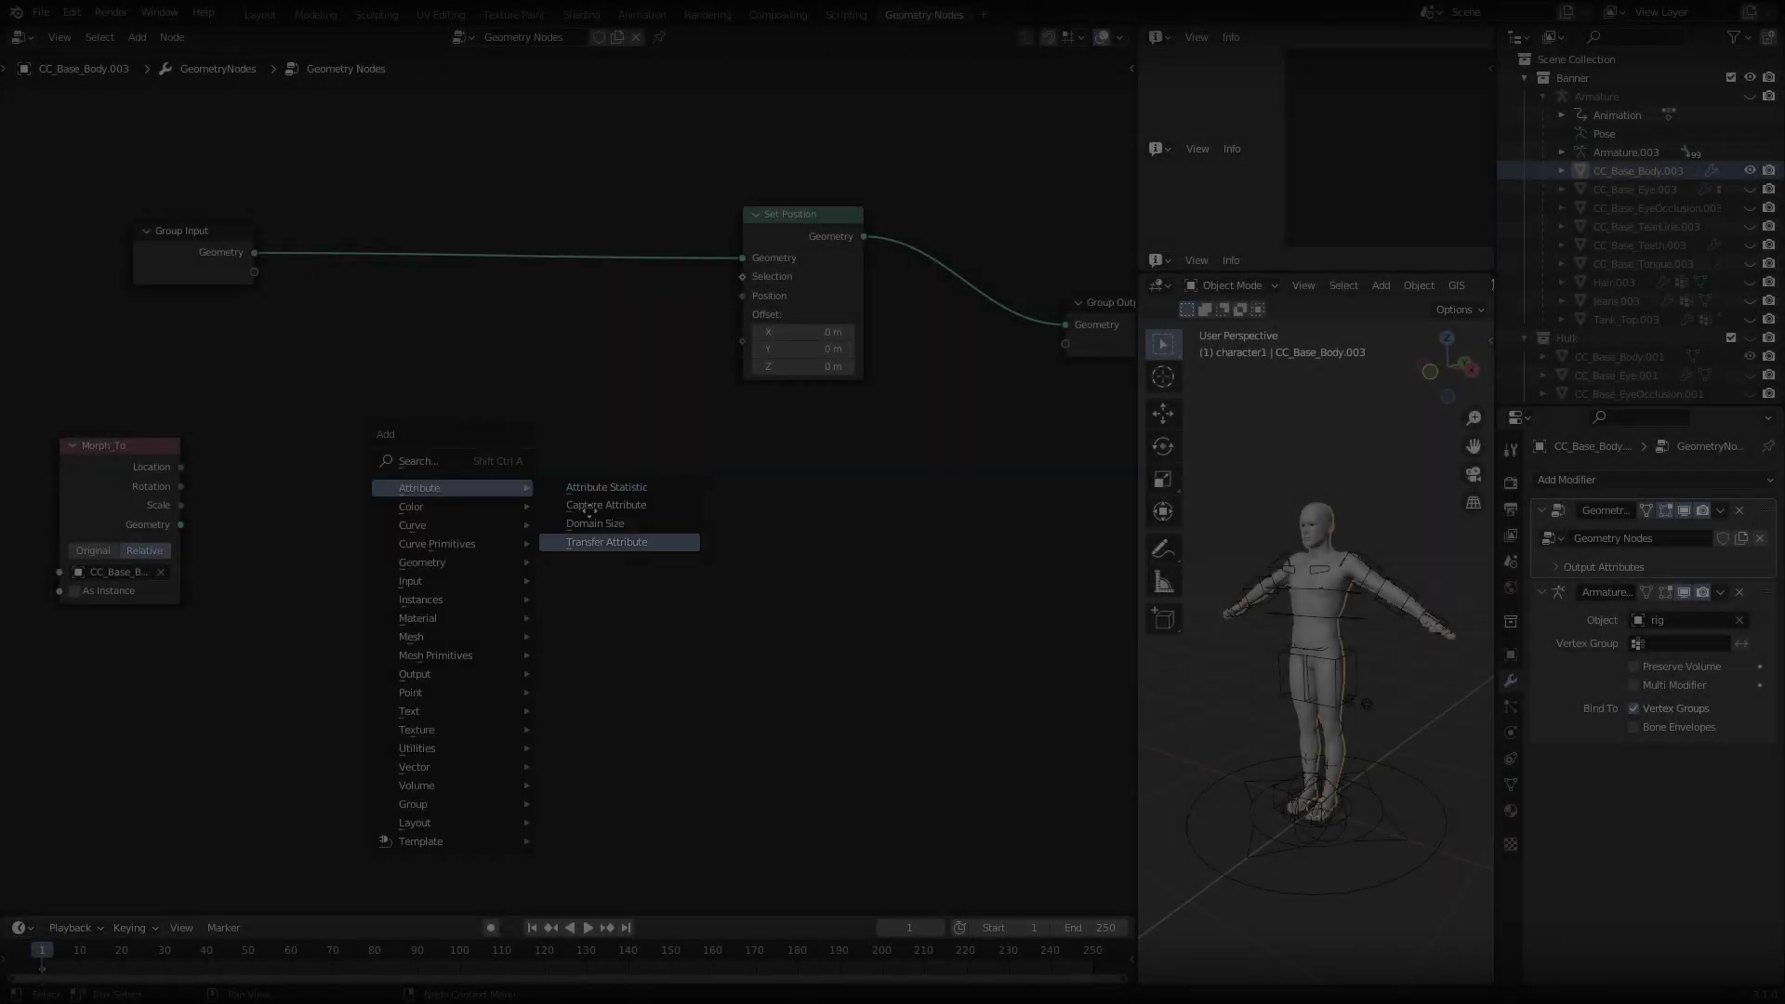
Feed a Transfer Attribute node carrying Morph_To geometry and Position into Set Position's Position input, with its mapping set to Index.
left_click_drag(592, 392, 734, 297)
left_click_drag(732, 296, 742, 296)
middle_click_drag(1338, 595, 1267, 593)
left_click(557, 424)
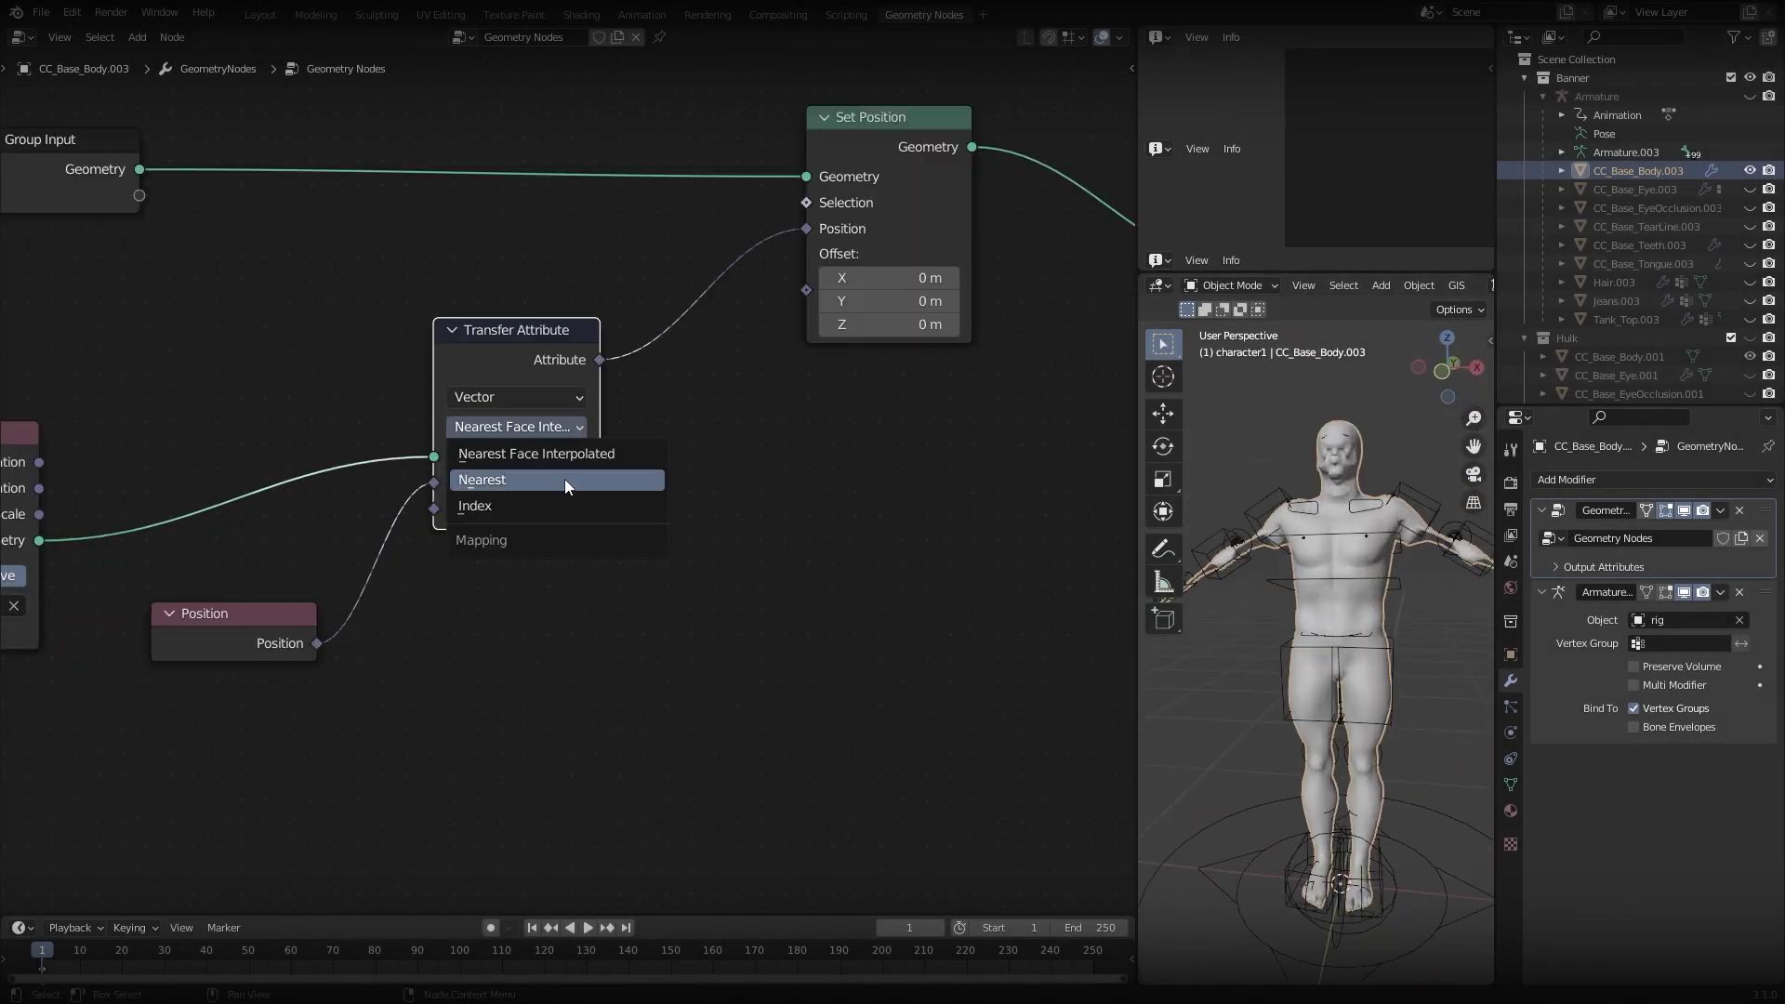
left_click(558, 505)
middle_click_drag(1301, 599, 1370, 602)
Toggle muting of the Set Position node to compare the body with and without the morph.
left_click(902, 150)
key("m")
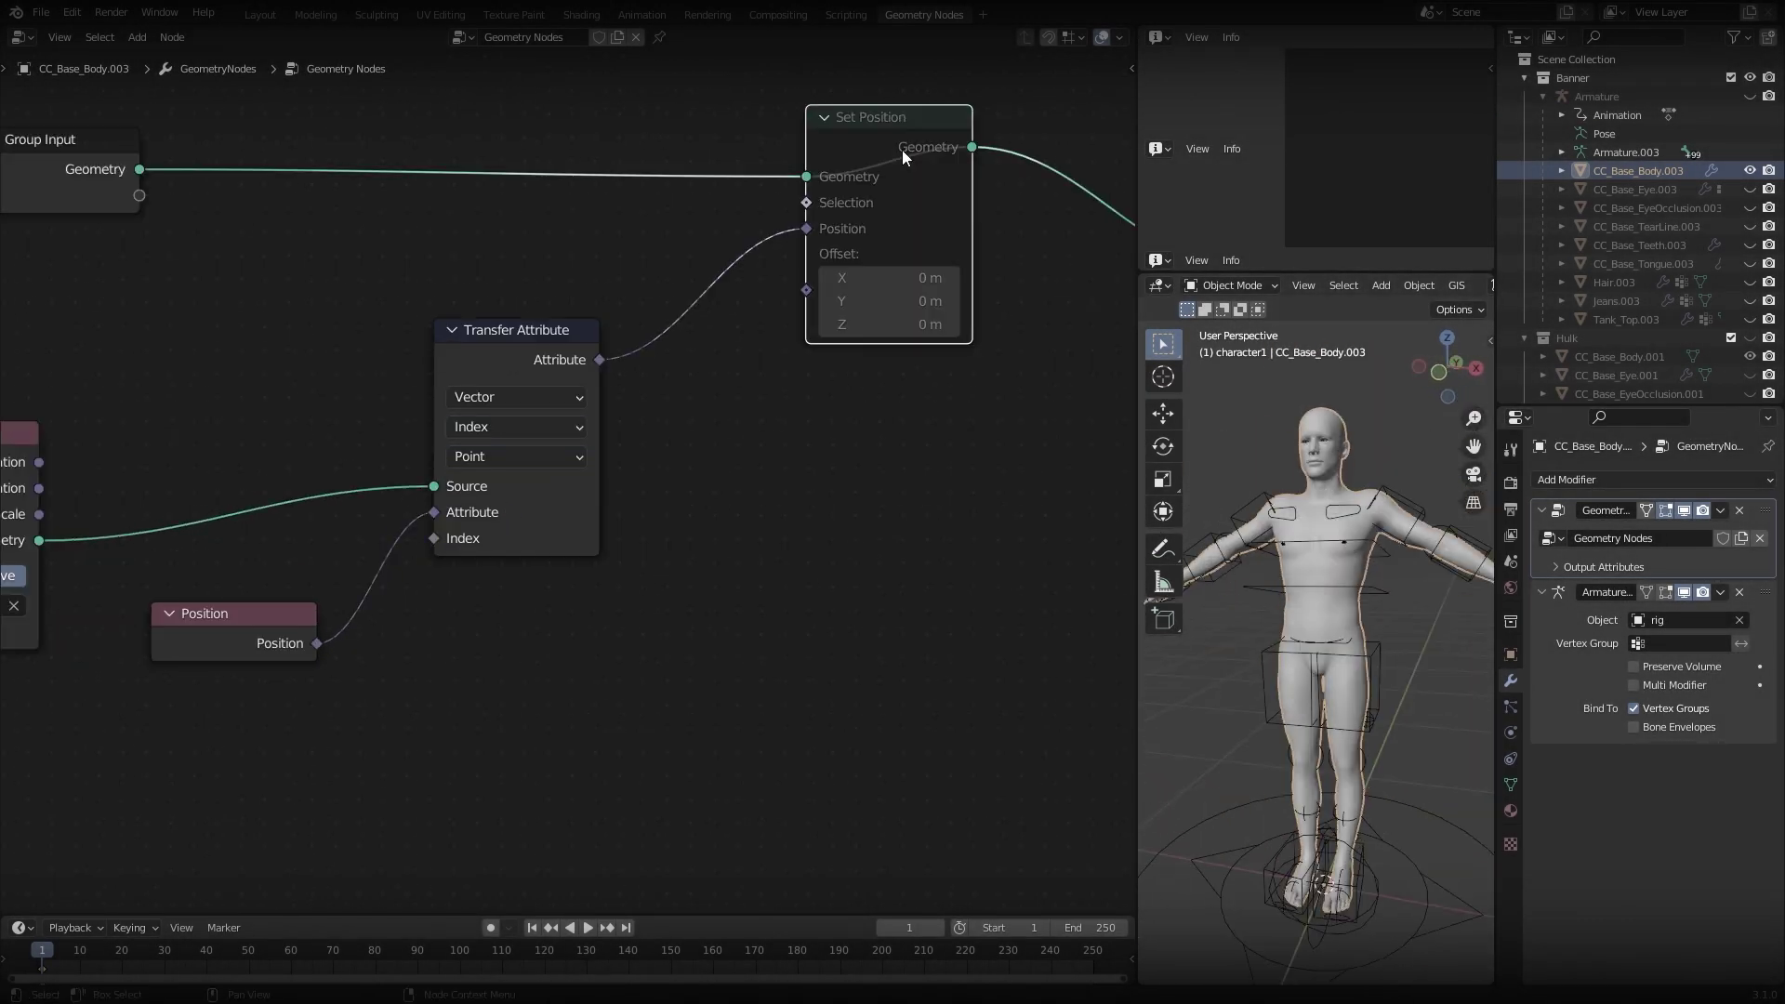
key("Home")
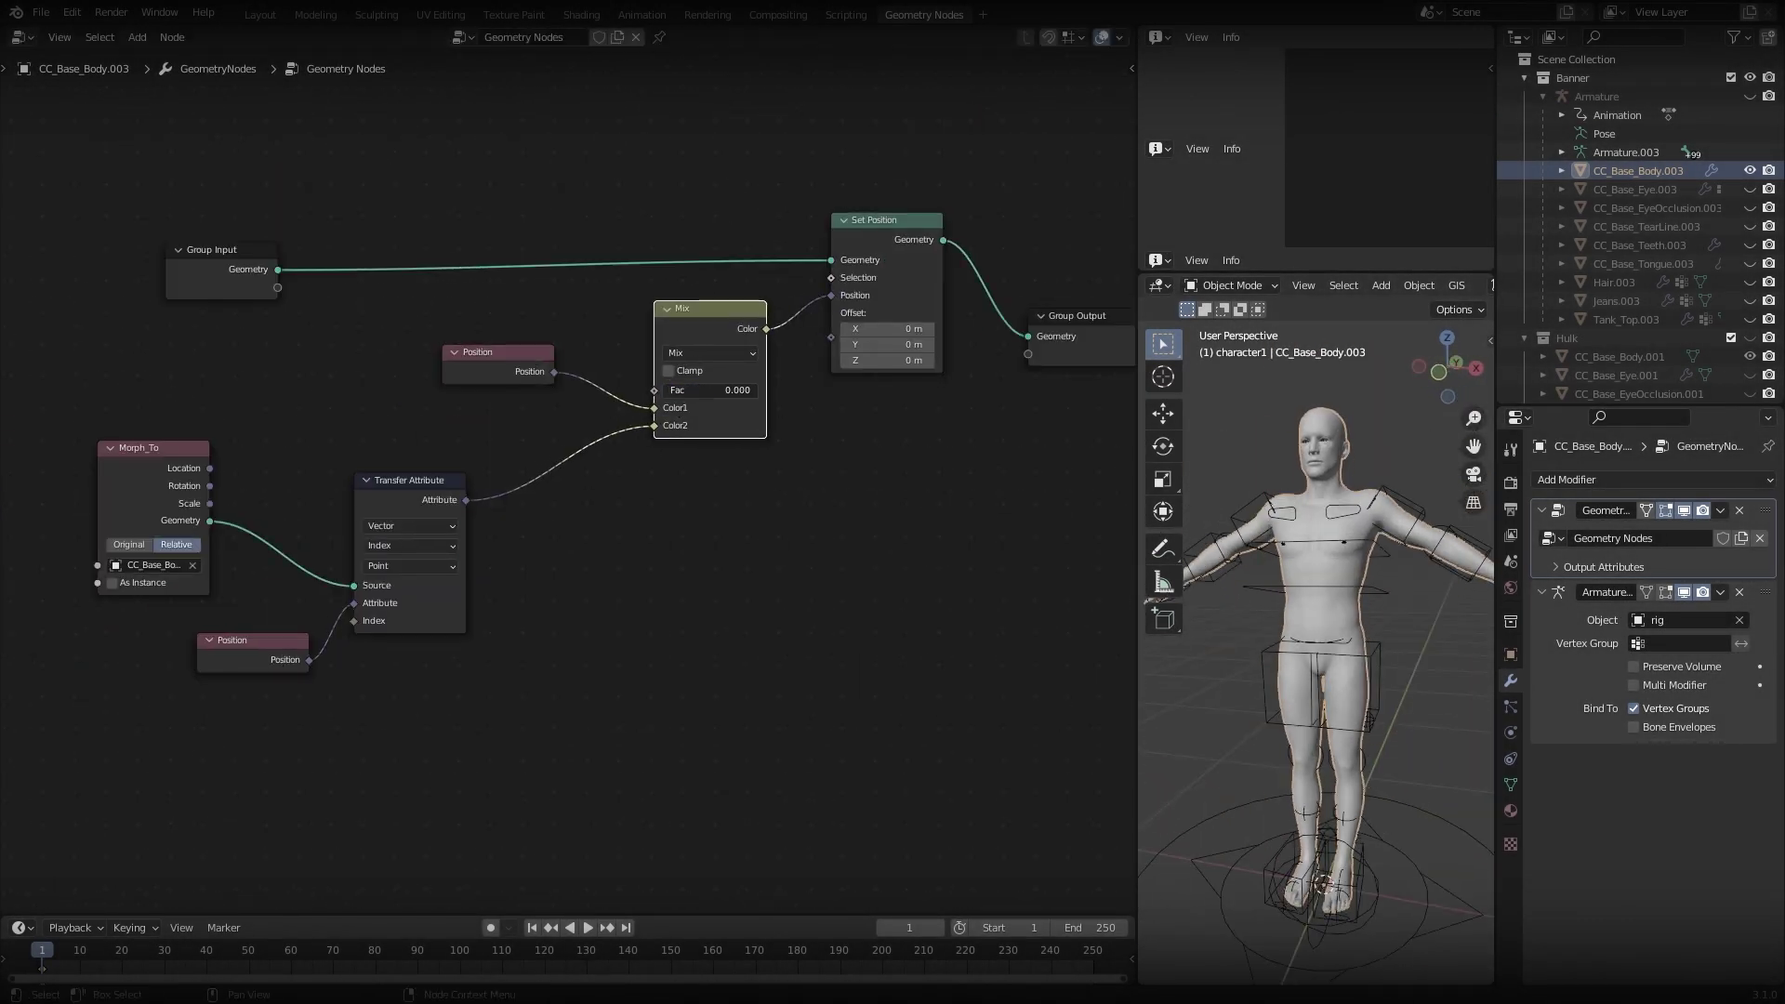
left_click(1636, 357)
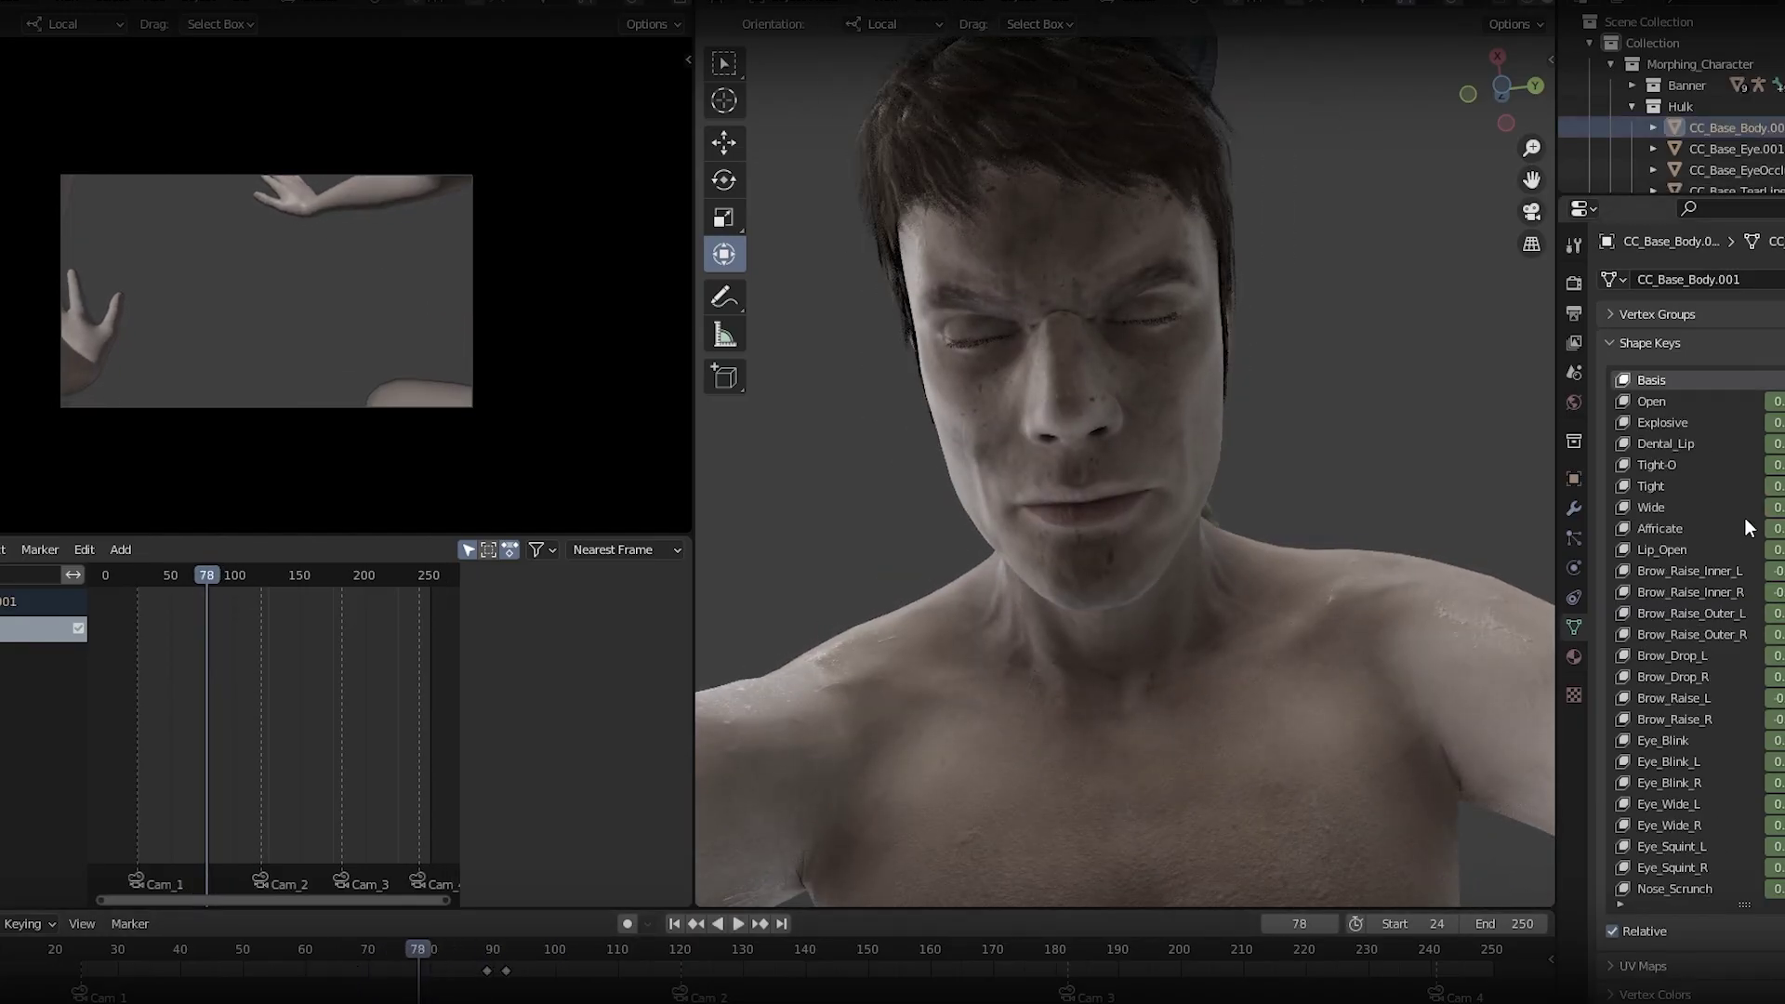
Adjust the Eye_Blink_L shape key on CC_Base_Body.001 and scrub through the facial animation.
left_click_drag(1771, 761, 1780, 761)
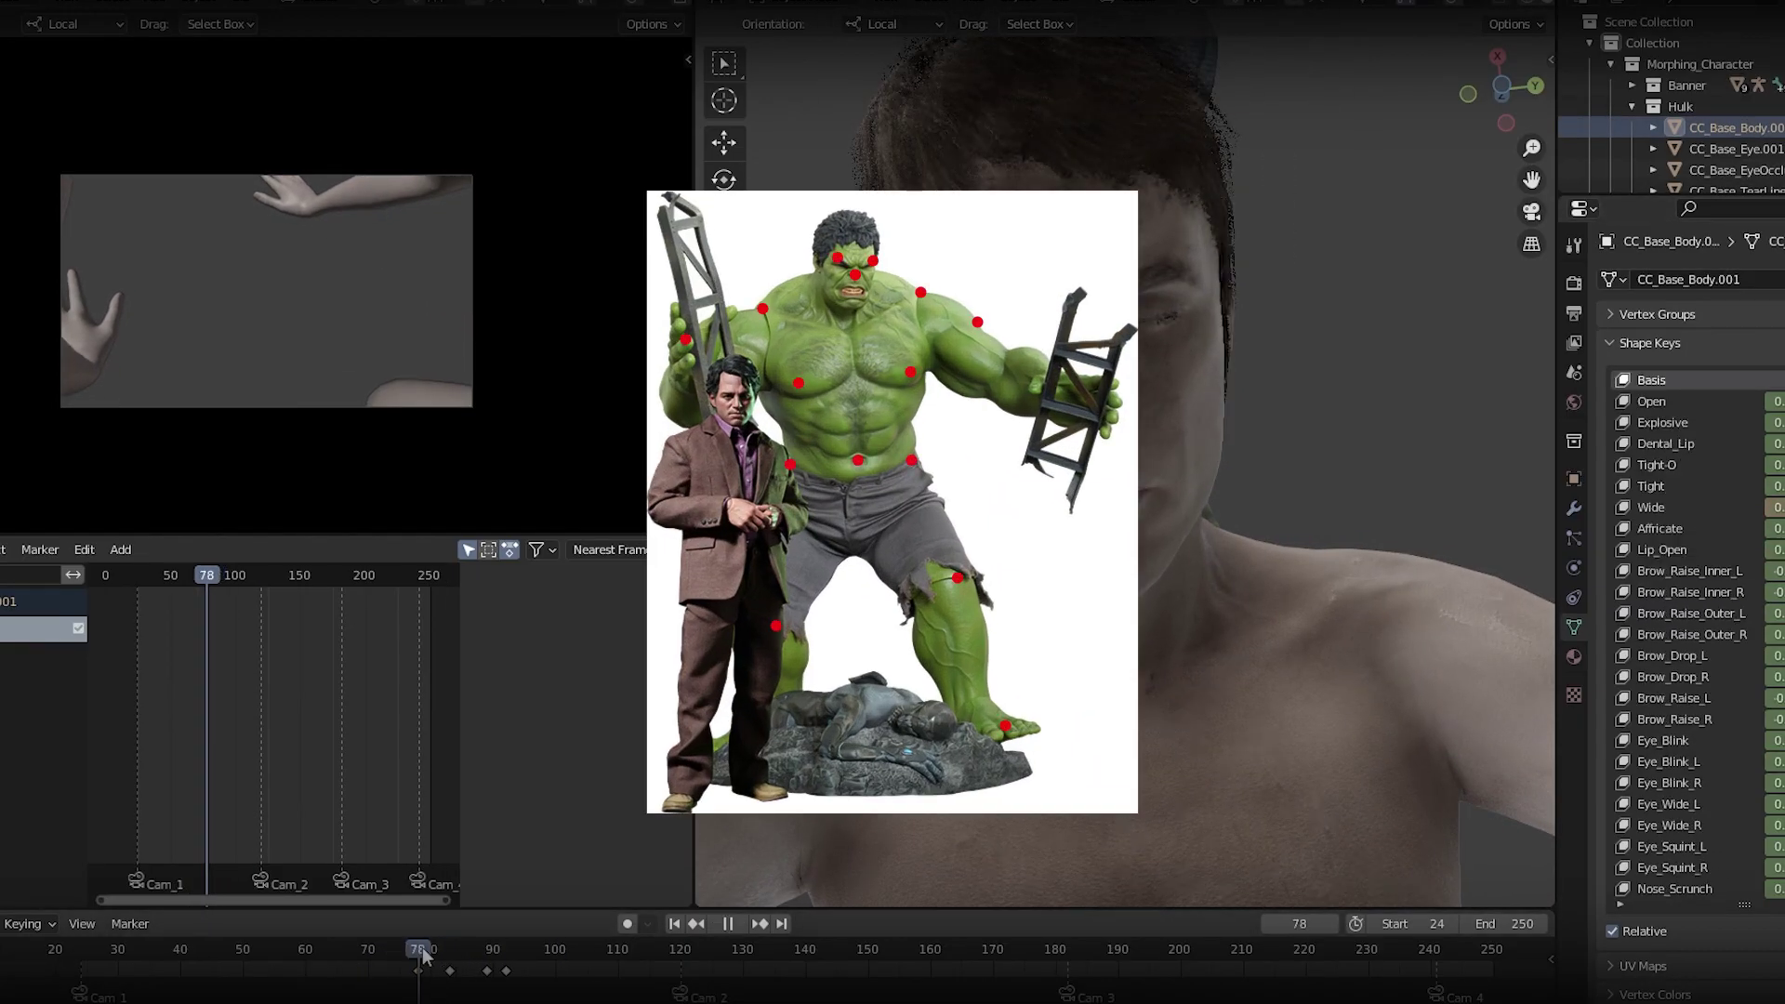
mouse_move(536, 949)
left_mouse_down()
mouse_move(491, 949)
mouse_move(505, 949)
left_mouse_up()
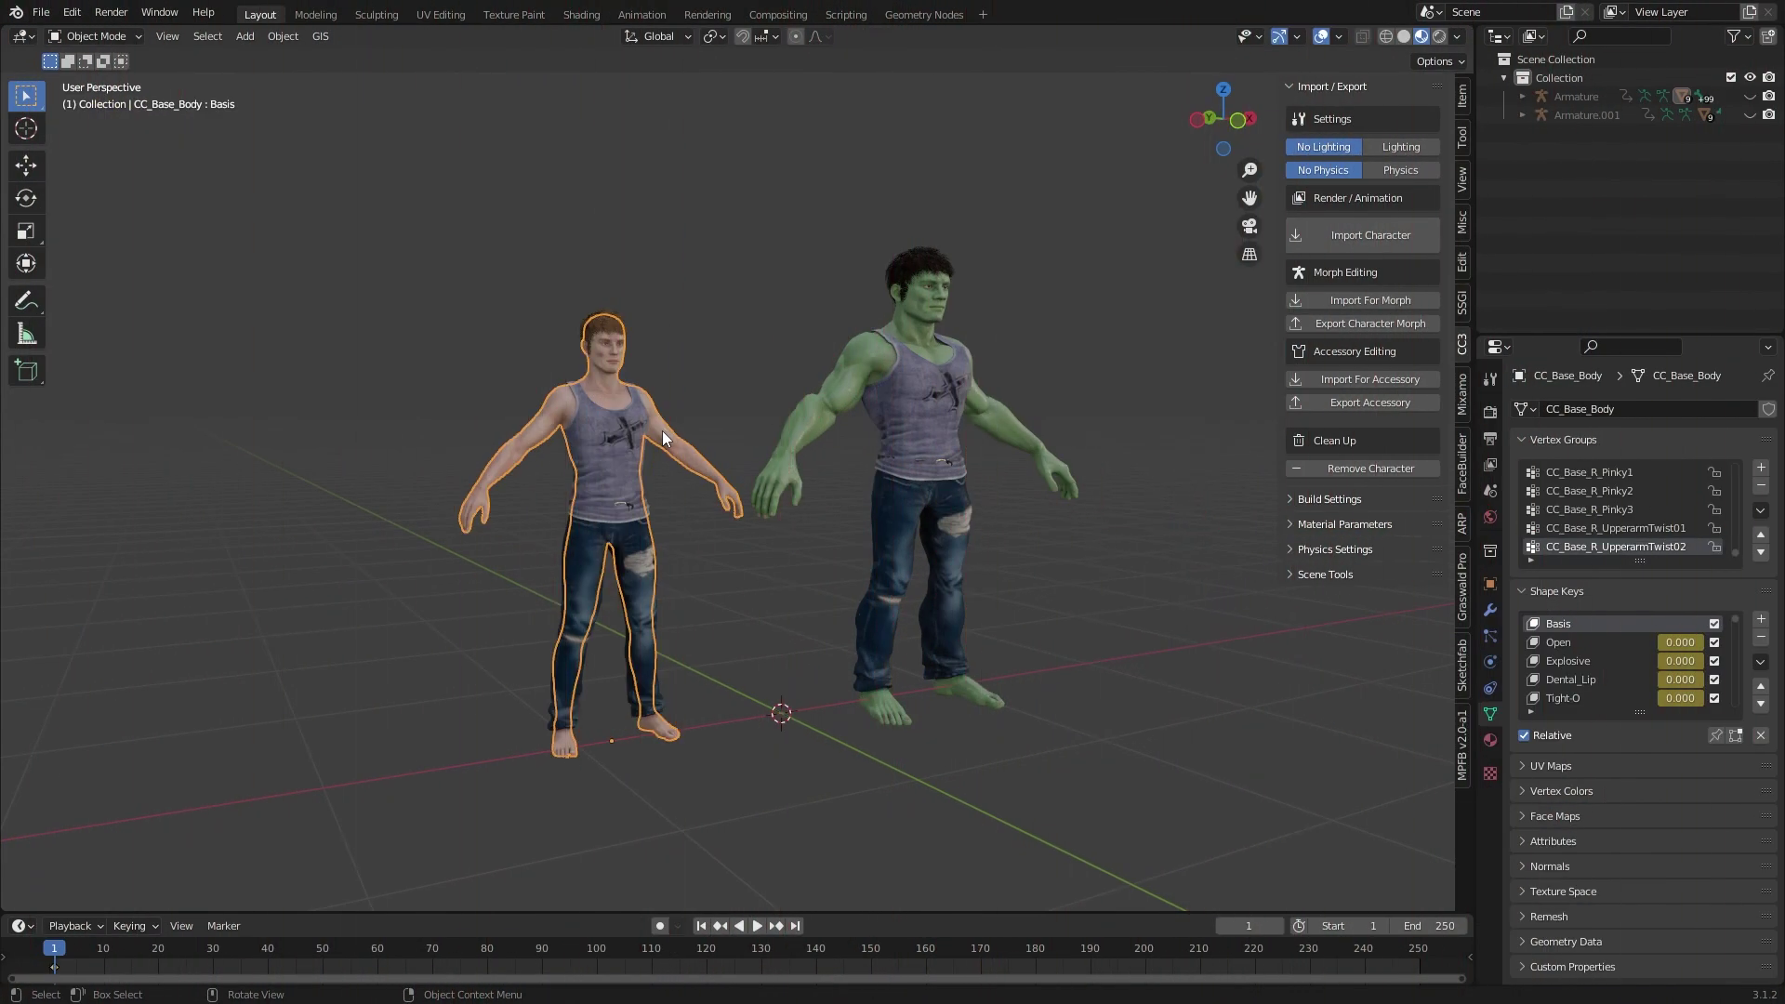
Examine the human and Hulk characters standing side by side in the viewport.
left_click(662, 431)
left_click(1015, 434)
middle_click_drag(1015, 433, 1110, 666)
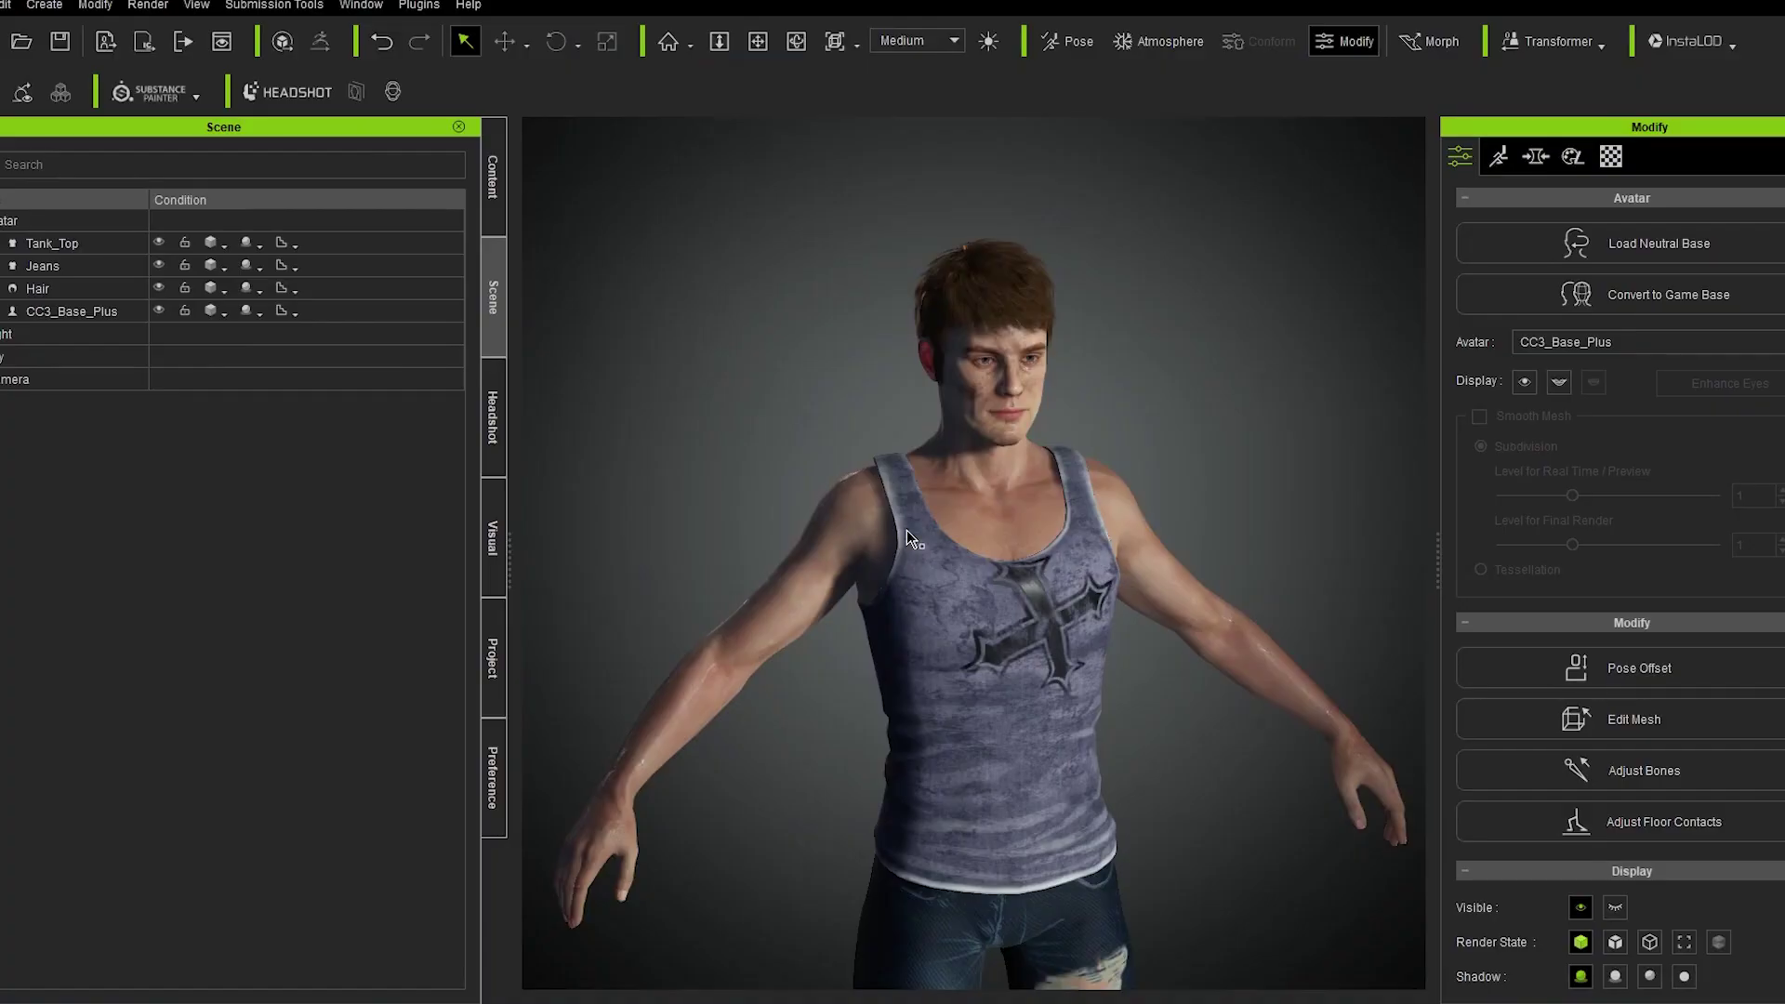
Switch to Character Creator 3 and select the CC3_Base_Plus avatar's body.
right_click_drag(1161, 645, 923, 595)
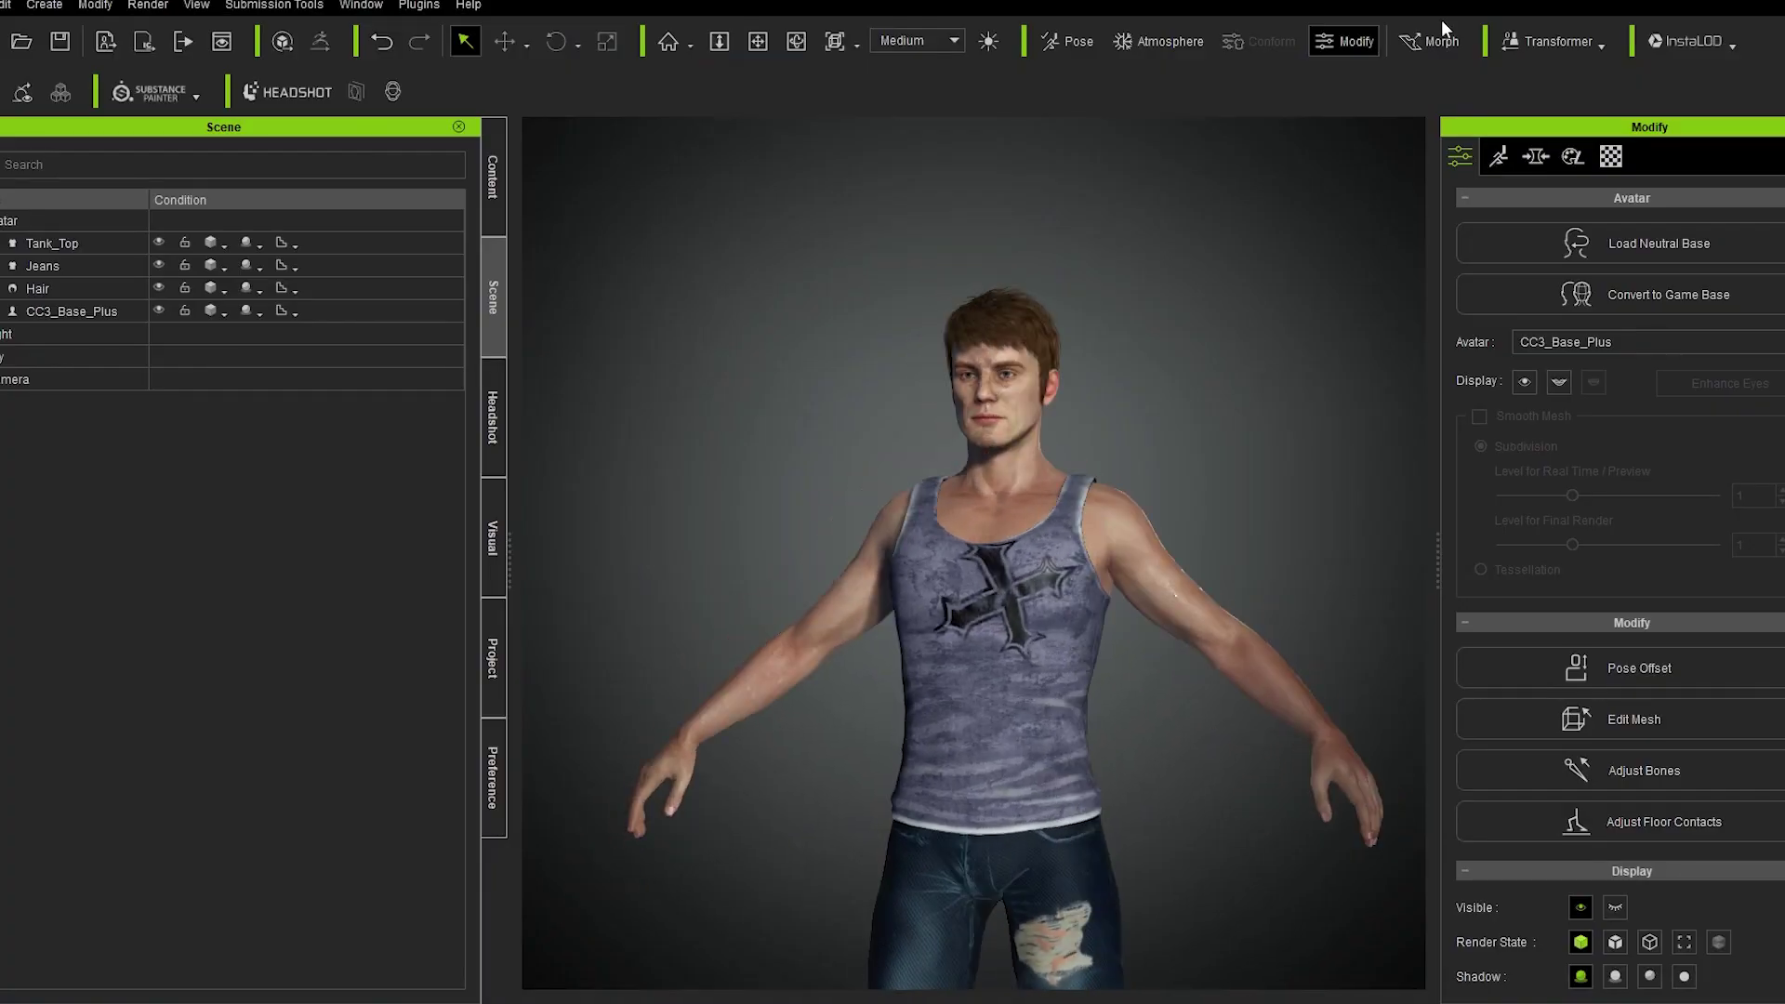
left_click(1149, 532)
middle_click_drag(757, 550, 802, 398)
right_click_drag(802, 398, 1032, 409)
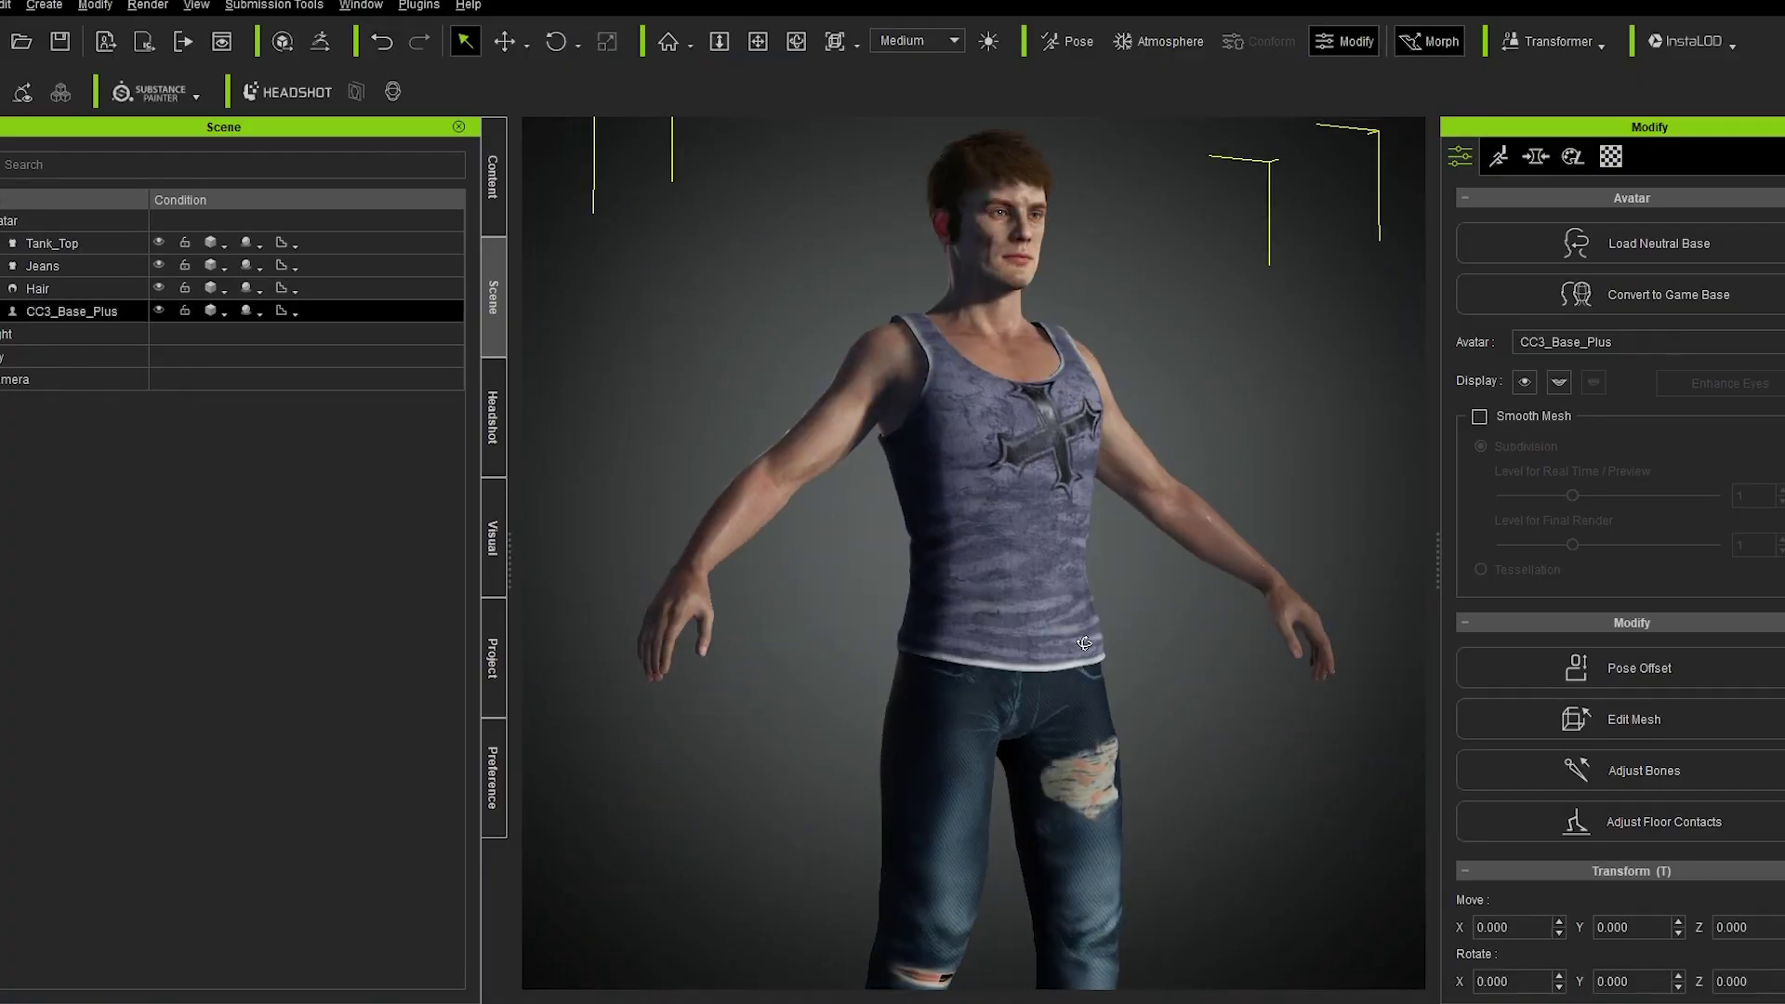
Examine the CC3_Base_Plus body topology in wireframe and restore its normal render state.
scroll(1558, 902, "down", 3)
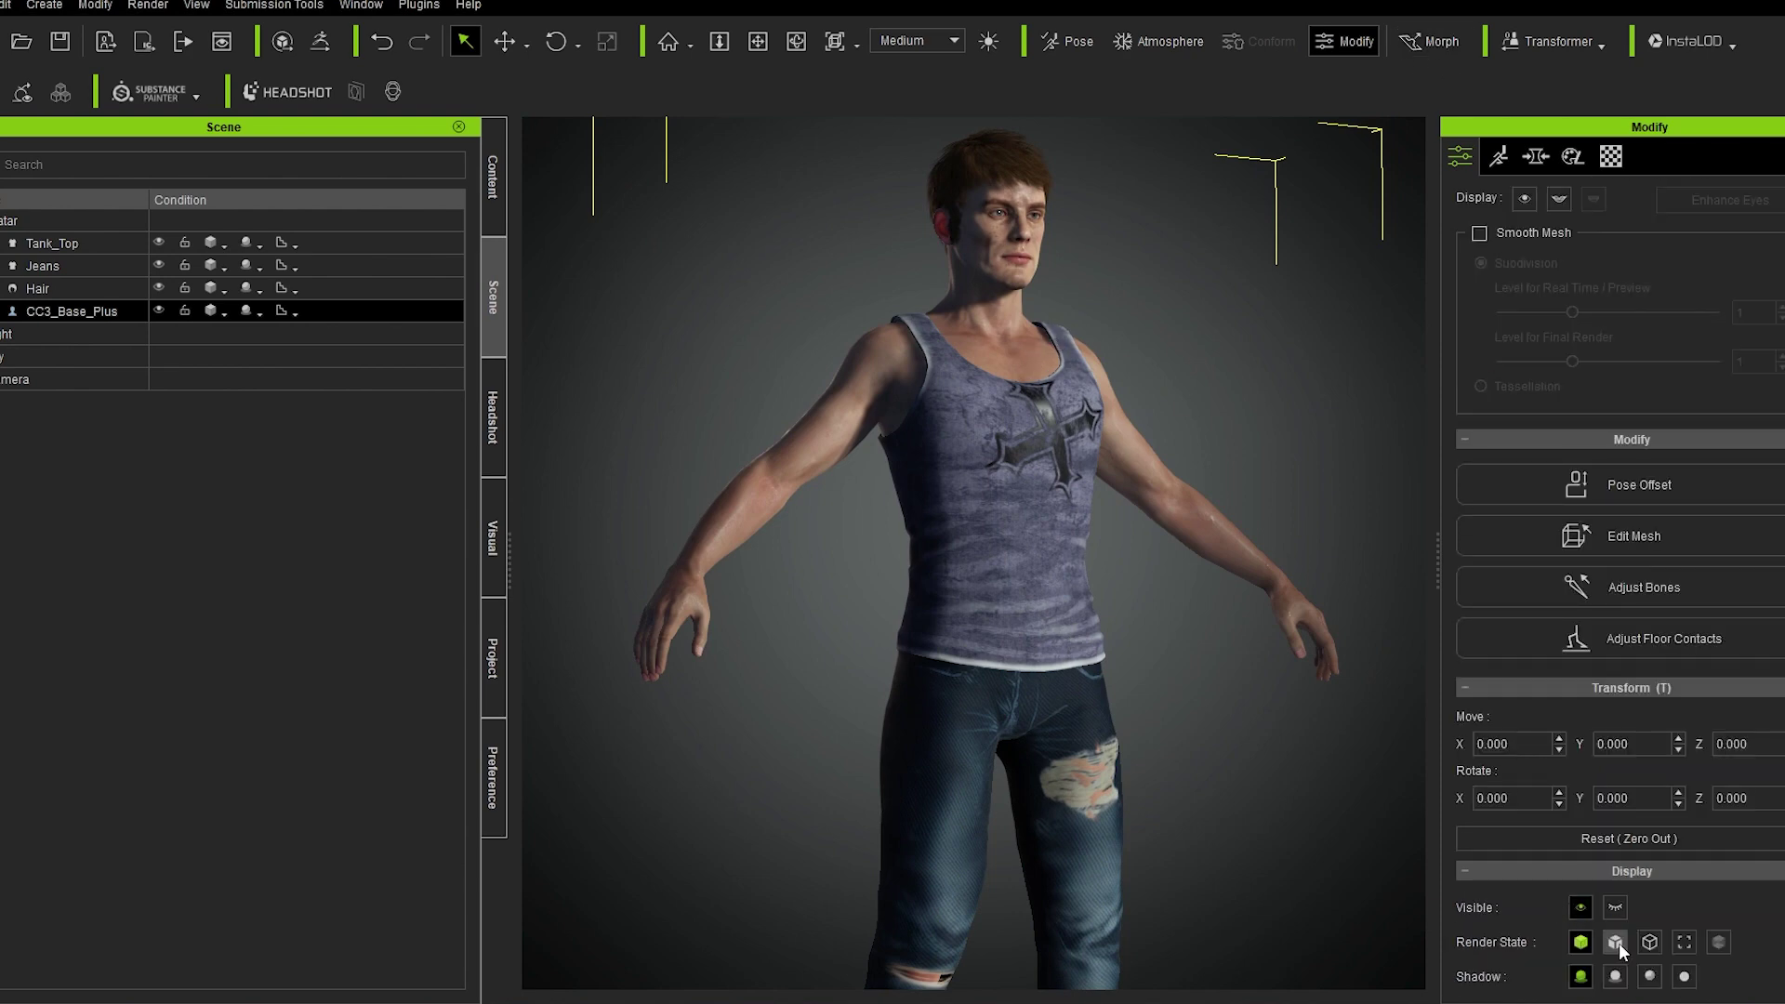
left_click(1618, 943)
left_click(1649, 941)
left_click(1292, 792)
middle_click_drag(1174, 653, 1191, 827)
scroll(1181, 817, "up", 3)
scroll(1180, 817, "up", 3)
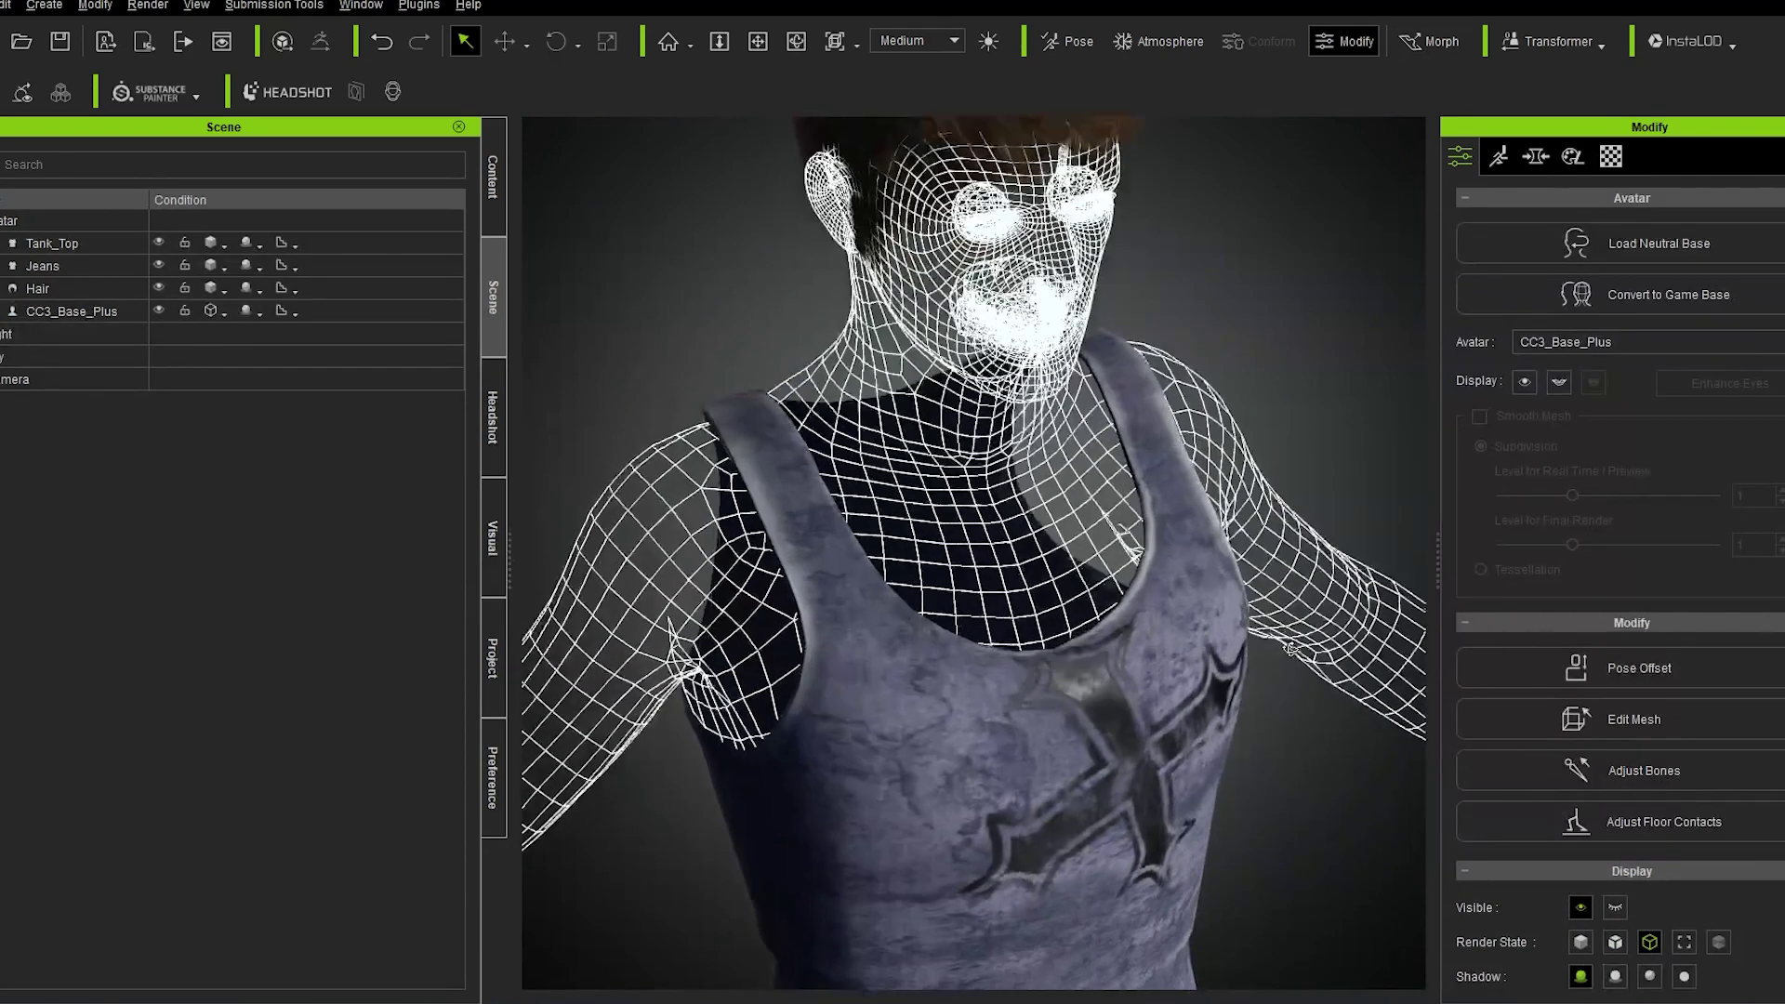
left_click(1581, 941)
scroll(1227, 800, "down", 3)
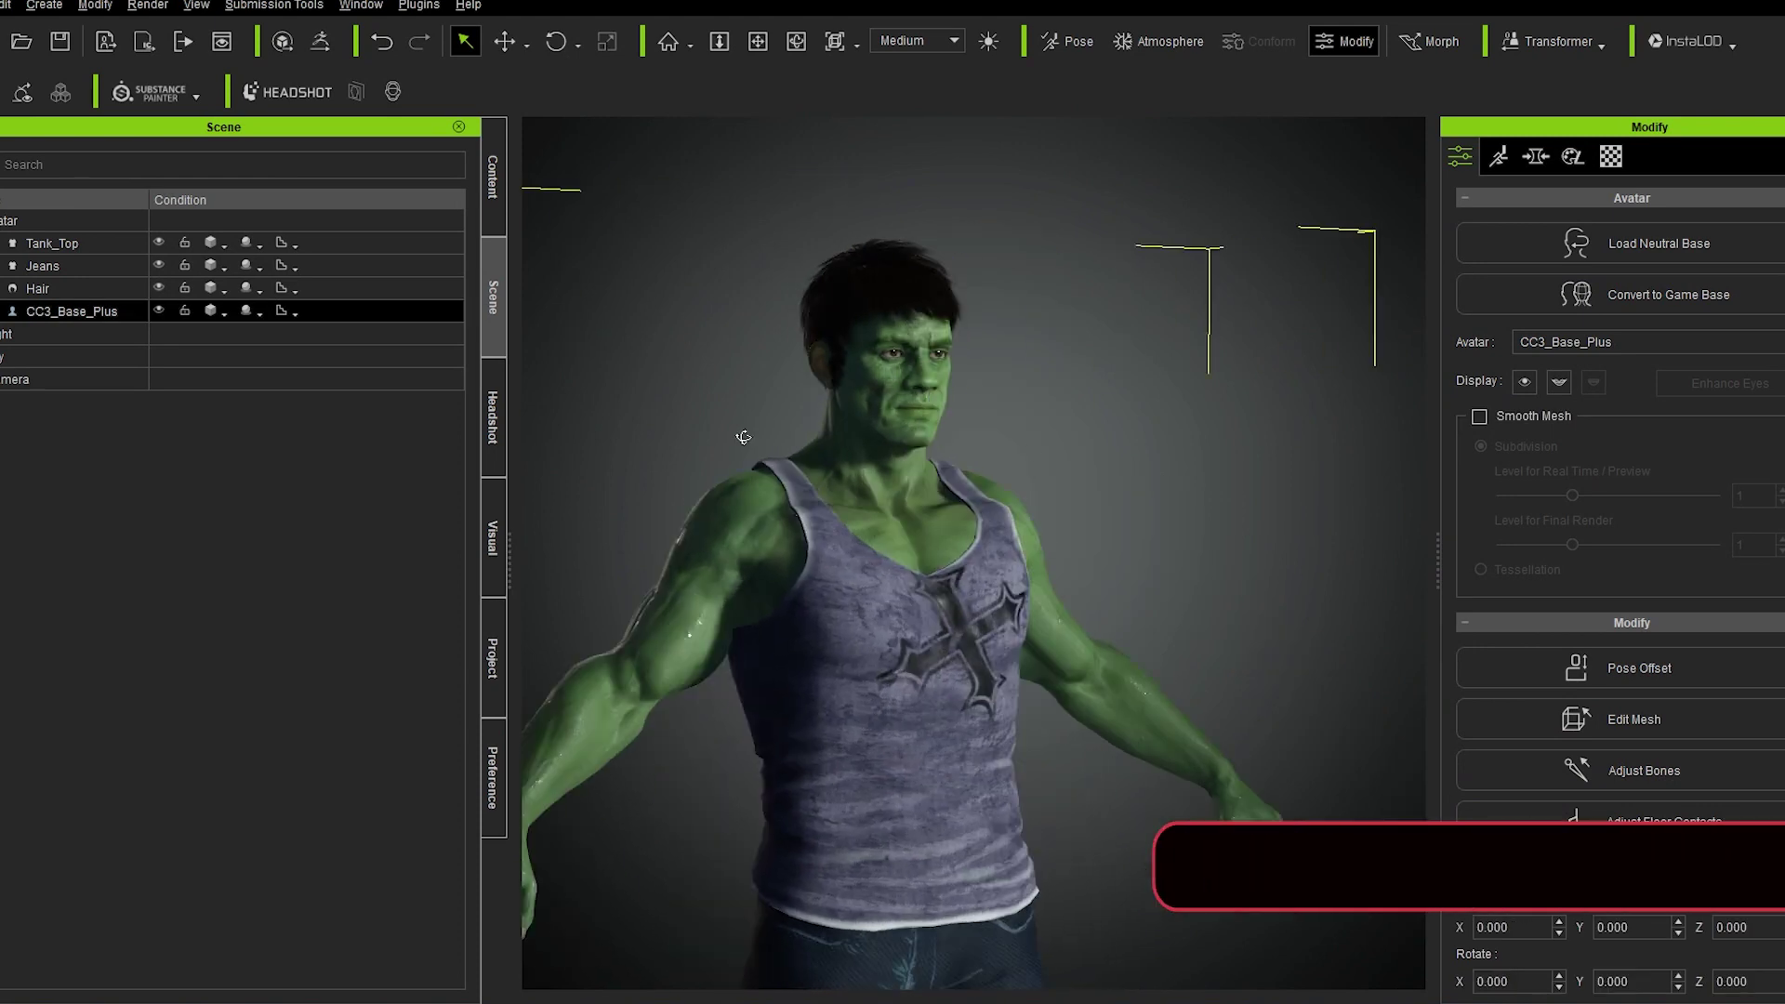
Make the Jeans and Tank_Top visible again on the Hulk avatar.
scroll(1119, 307, "up", 3)
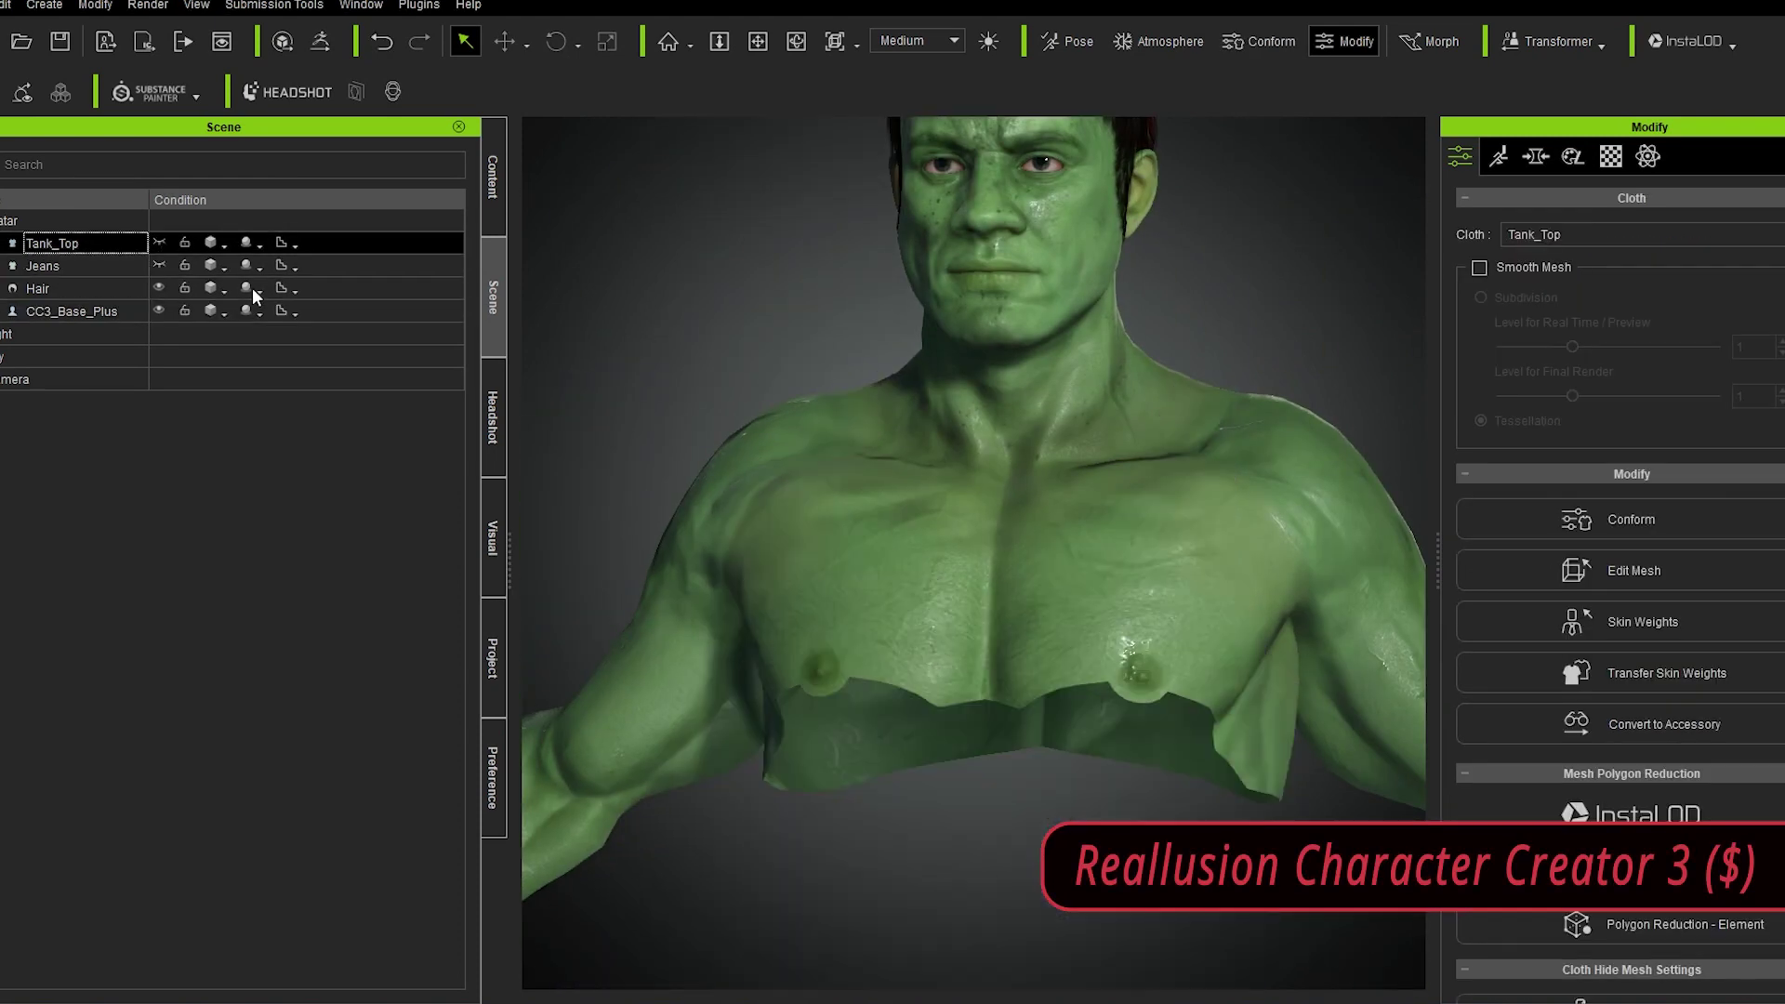
left_click(160, 265)
left_click(159, 243)
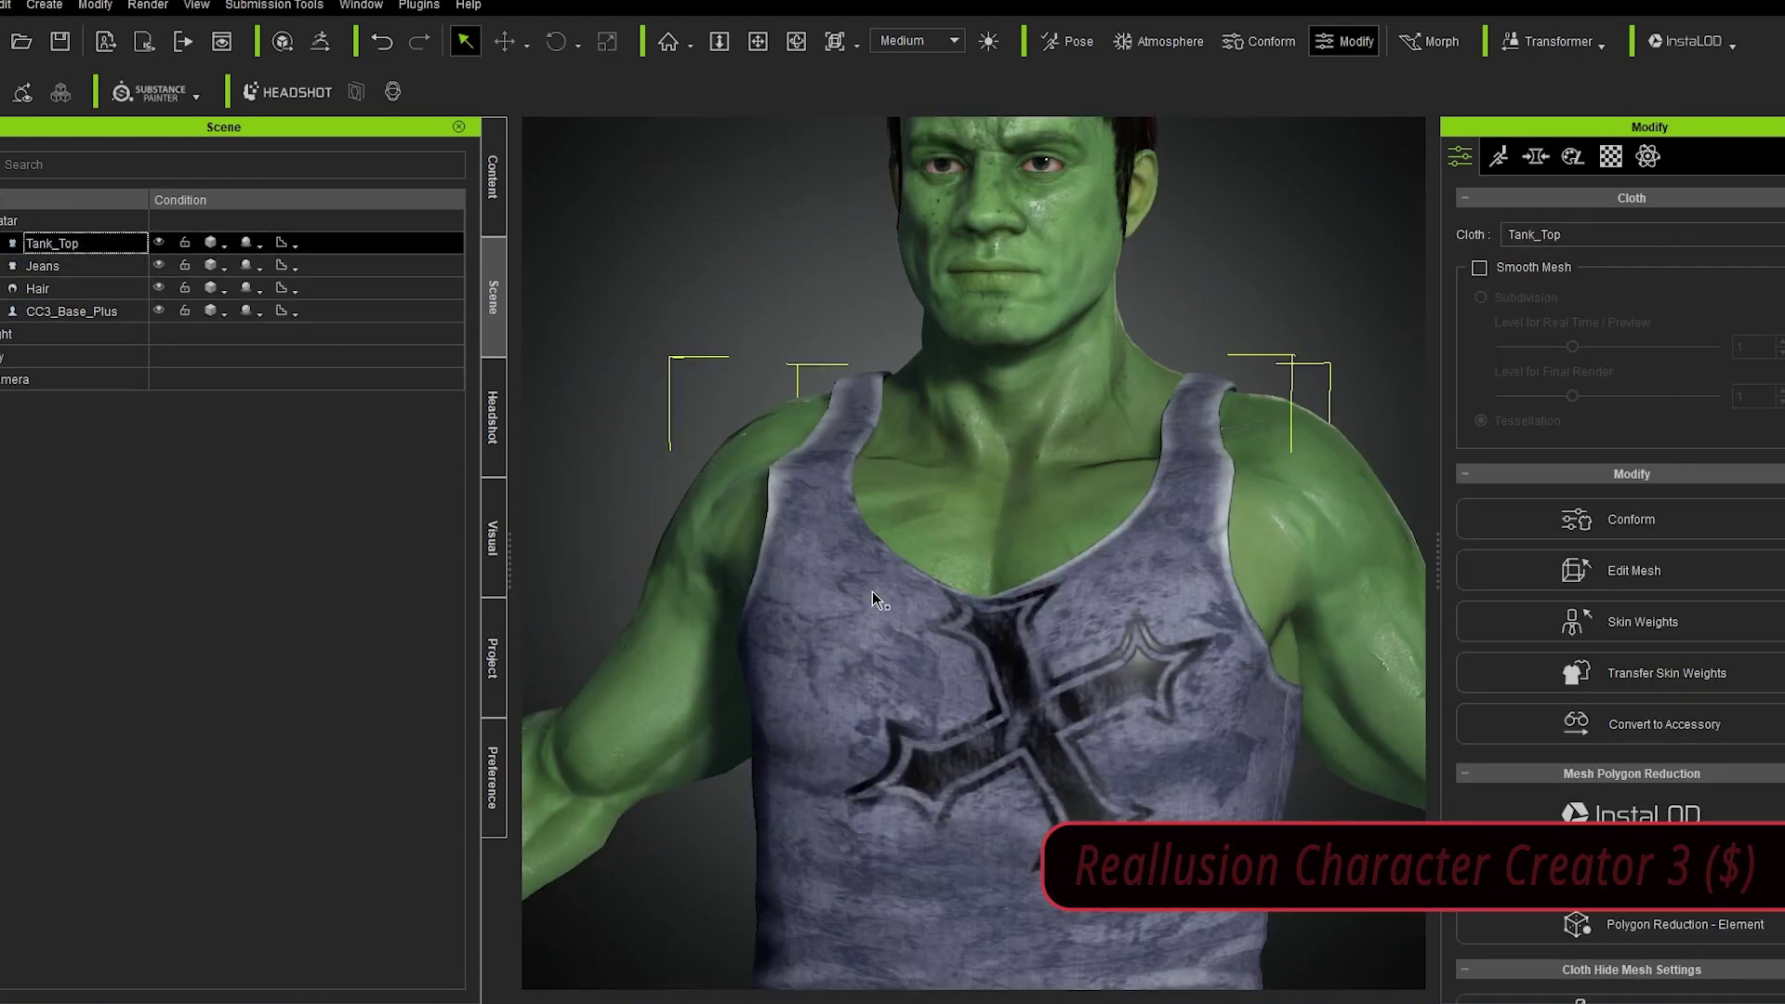
Delete the Tank_Top from the Hulk avatar and select the Jeans.
key("Delete")
left_click(63, 253)
scroll(1004, 645, "down", 5)
middle_click_drag(1003, 645, 1116, 362)
right_click_drag(1115, 362, 1020, 267)
scroll(1020, 267, "up", 3)
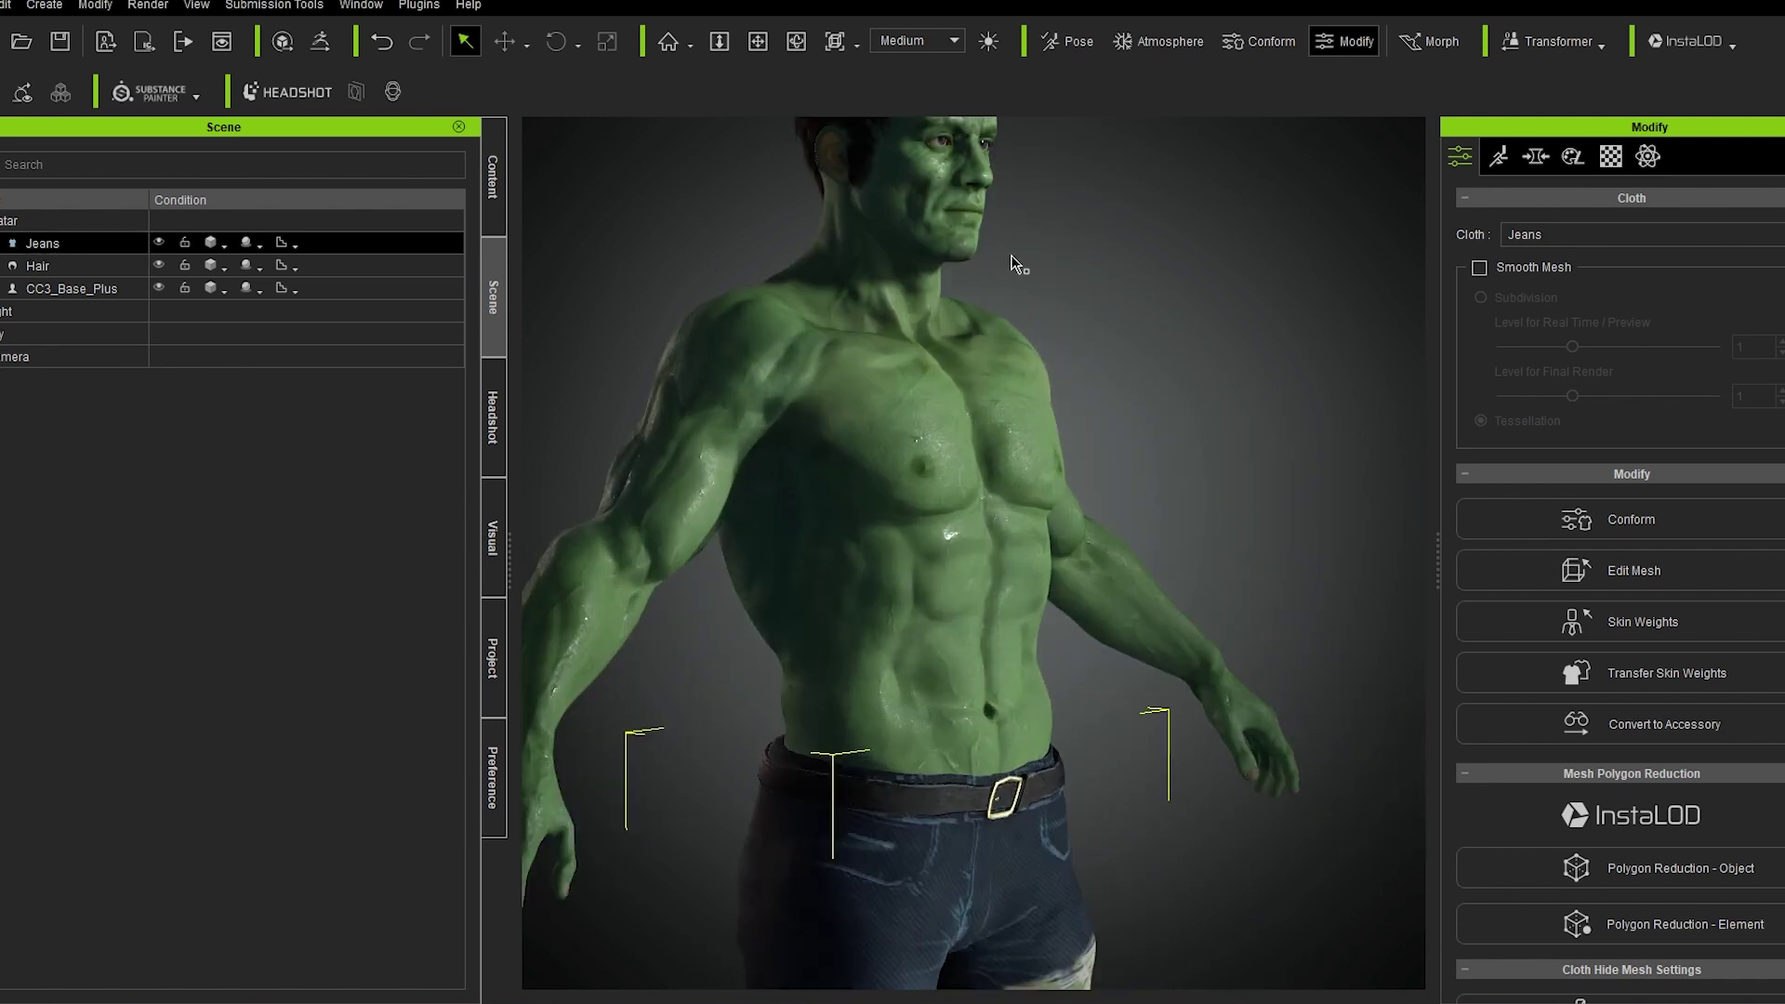
Set the render state of the Hulk avatar's Jeans to wireframe.
middle_click_drag(1020, 267, 1196, 756)
scroll(1196, 756, "down", 3)
scroll(1653, 947, "down", 3)
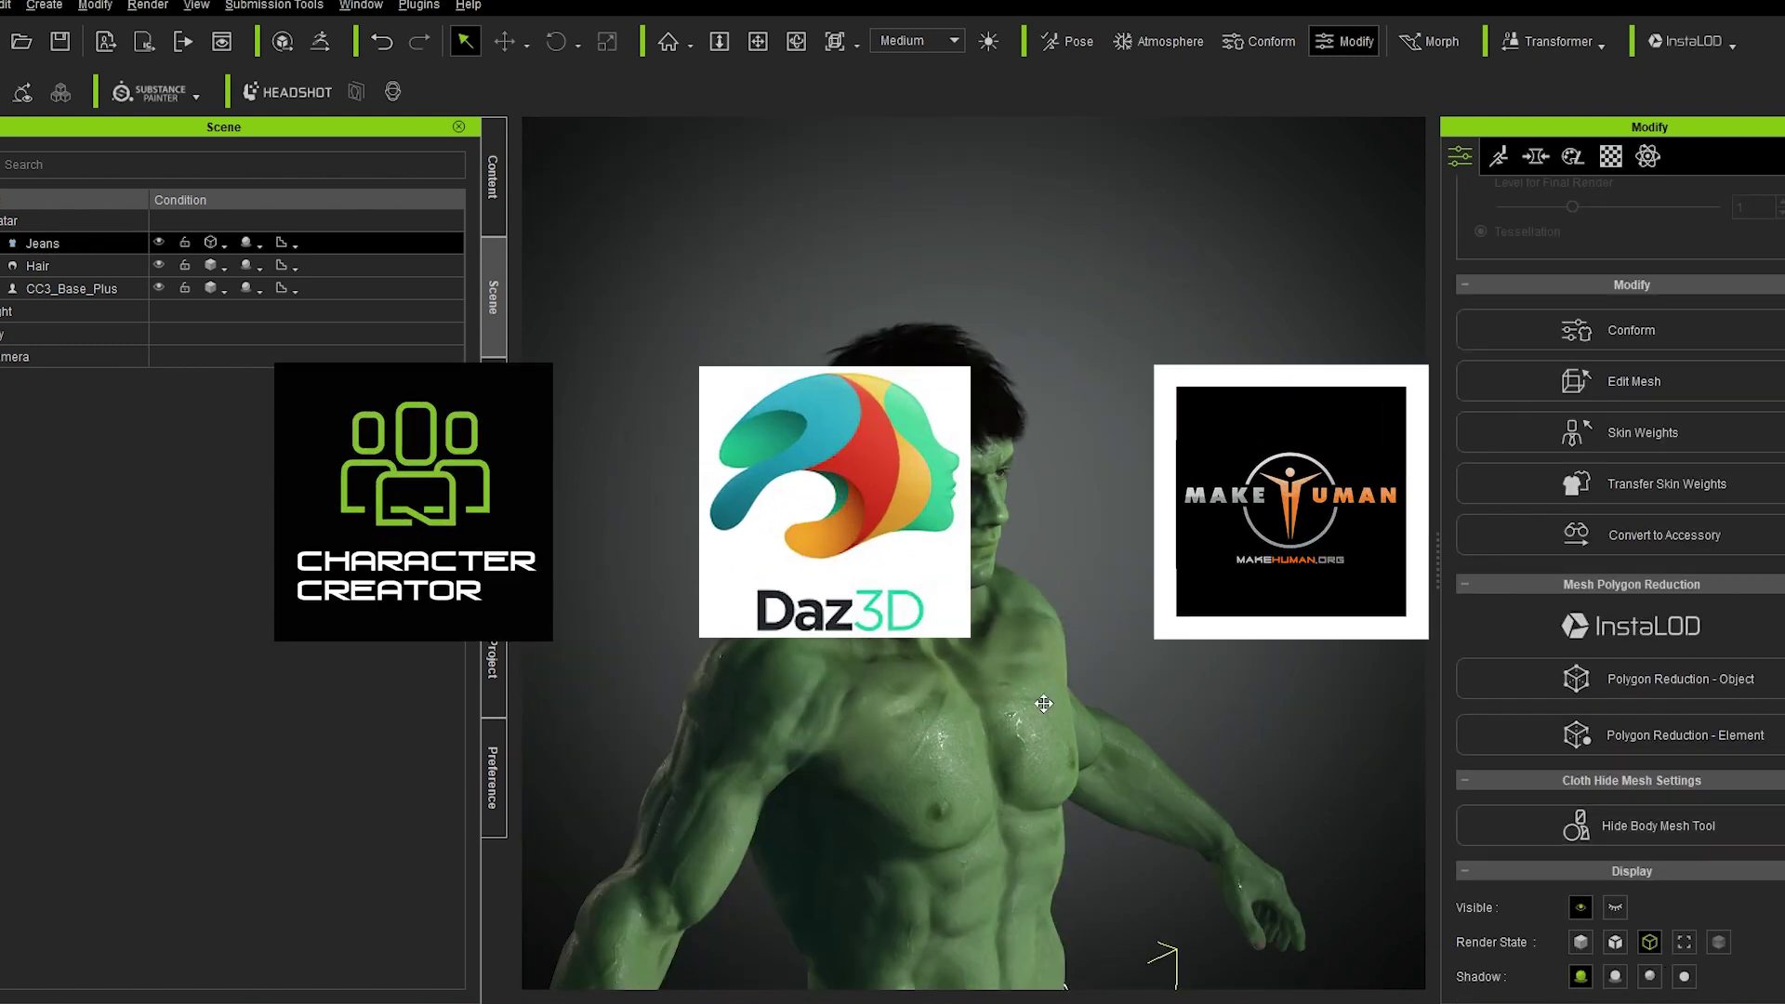
left_click(1648, 946)
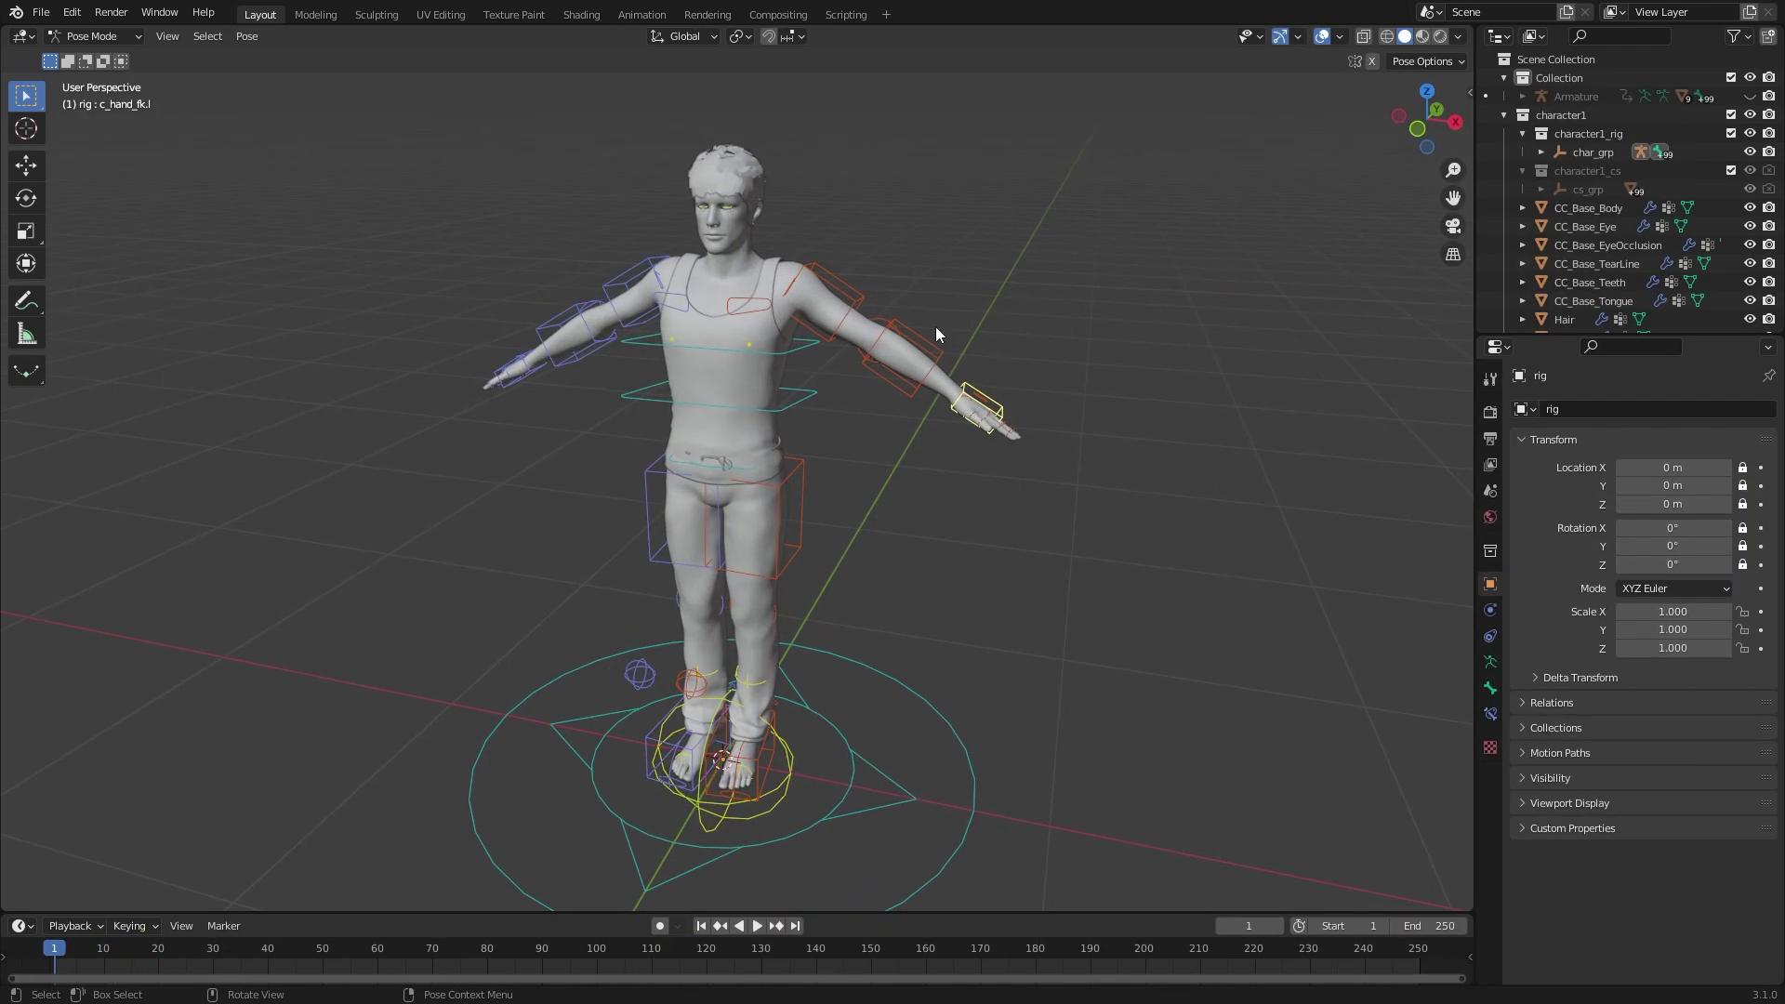
In Blender, move the character1 collection into the main collection, rename that collection Banner and make Scene Collection active.
middle_click_drag(935, 327, 1625, 329)
left_click(1504, 114)
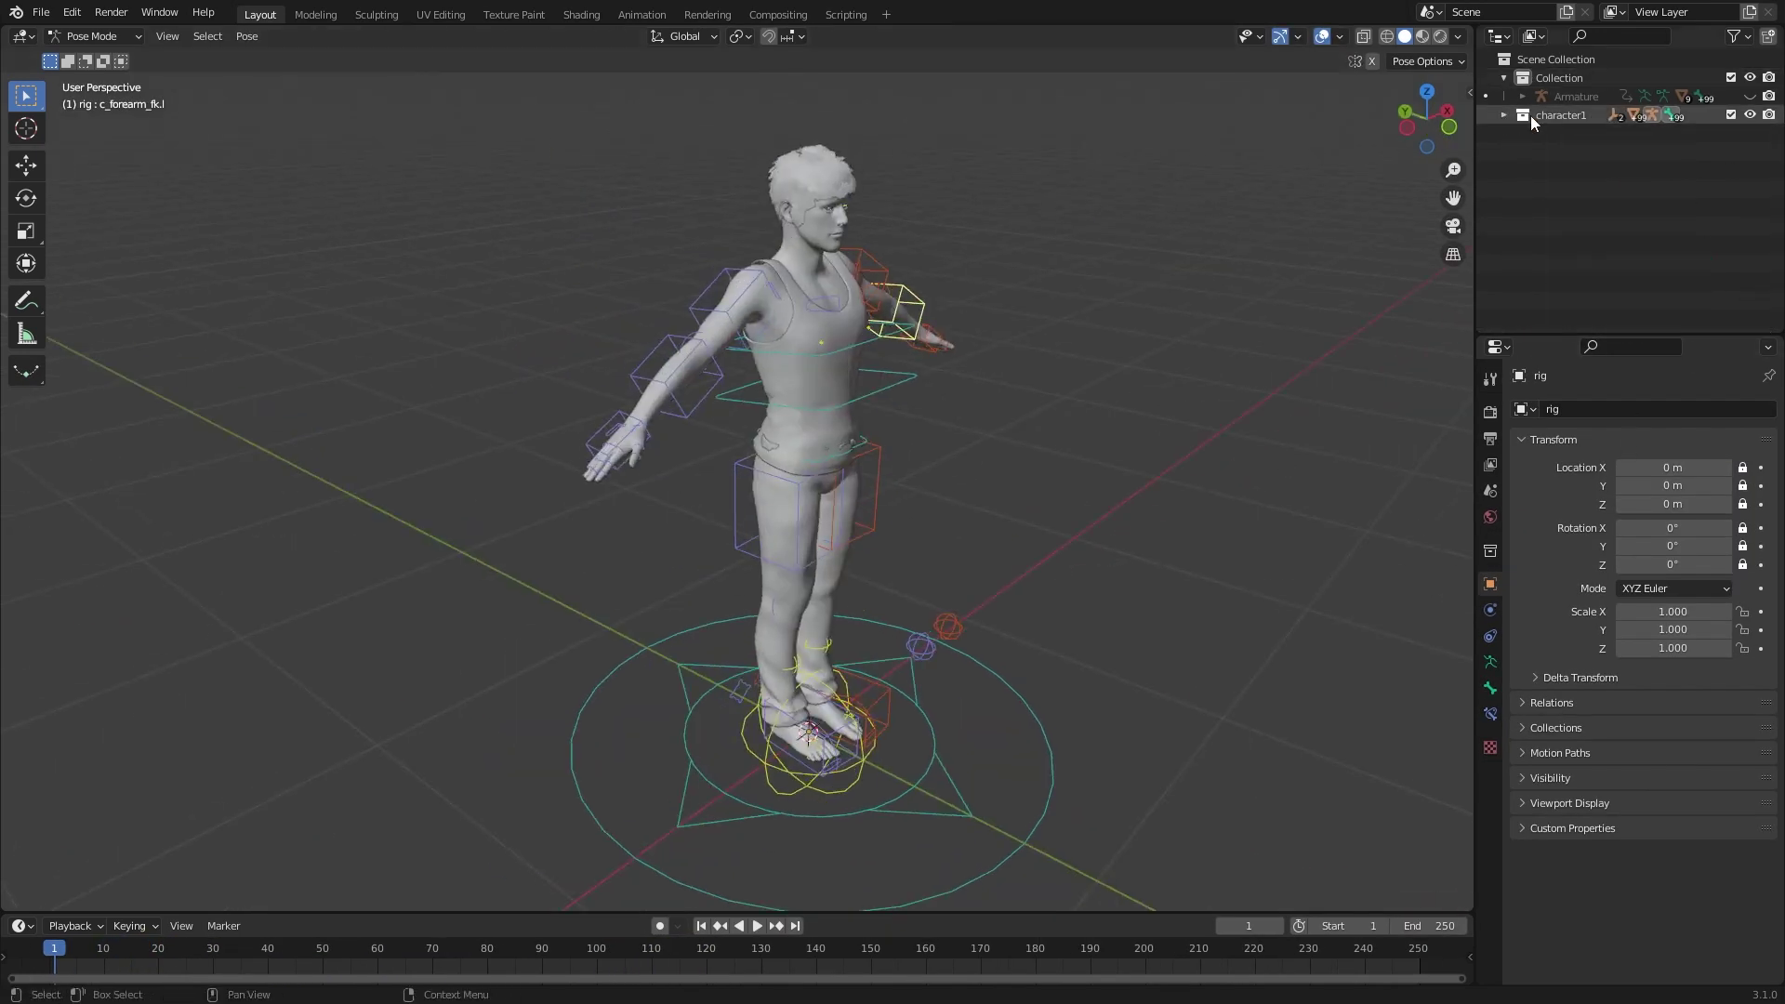
key("n")
key("n")
left_click_drag(1561, 115, 1559, 98)
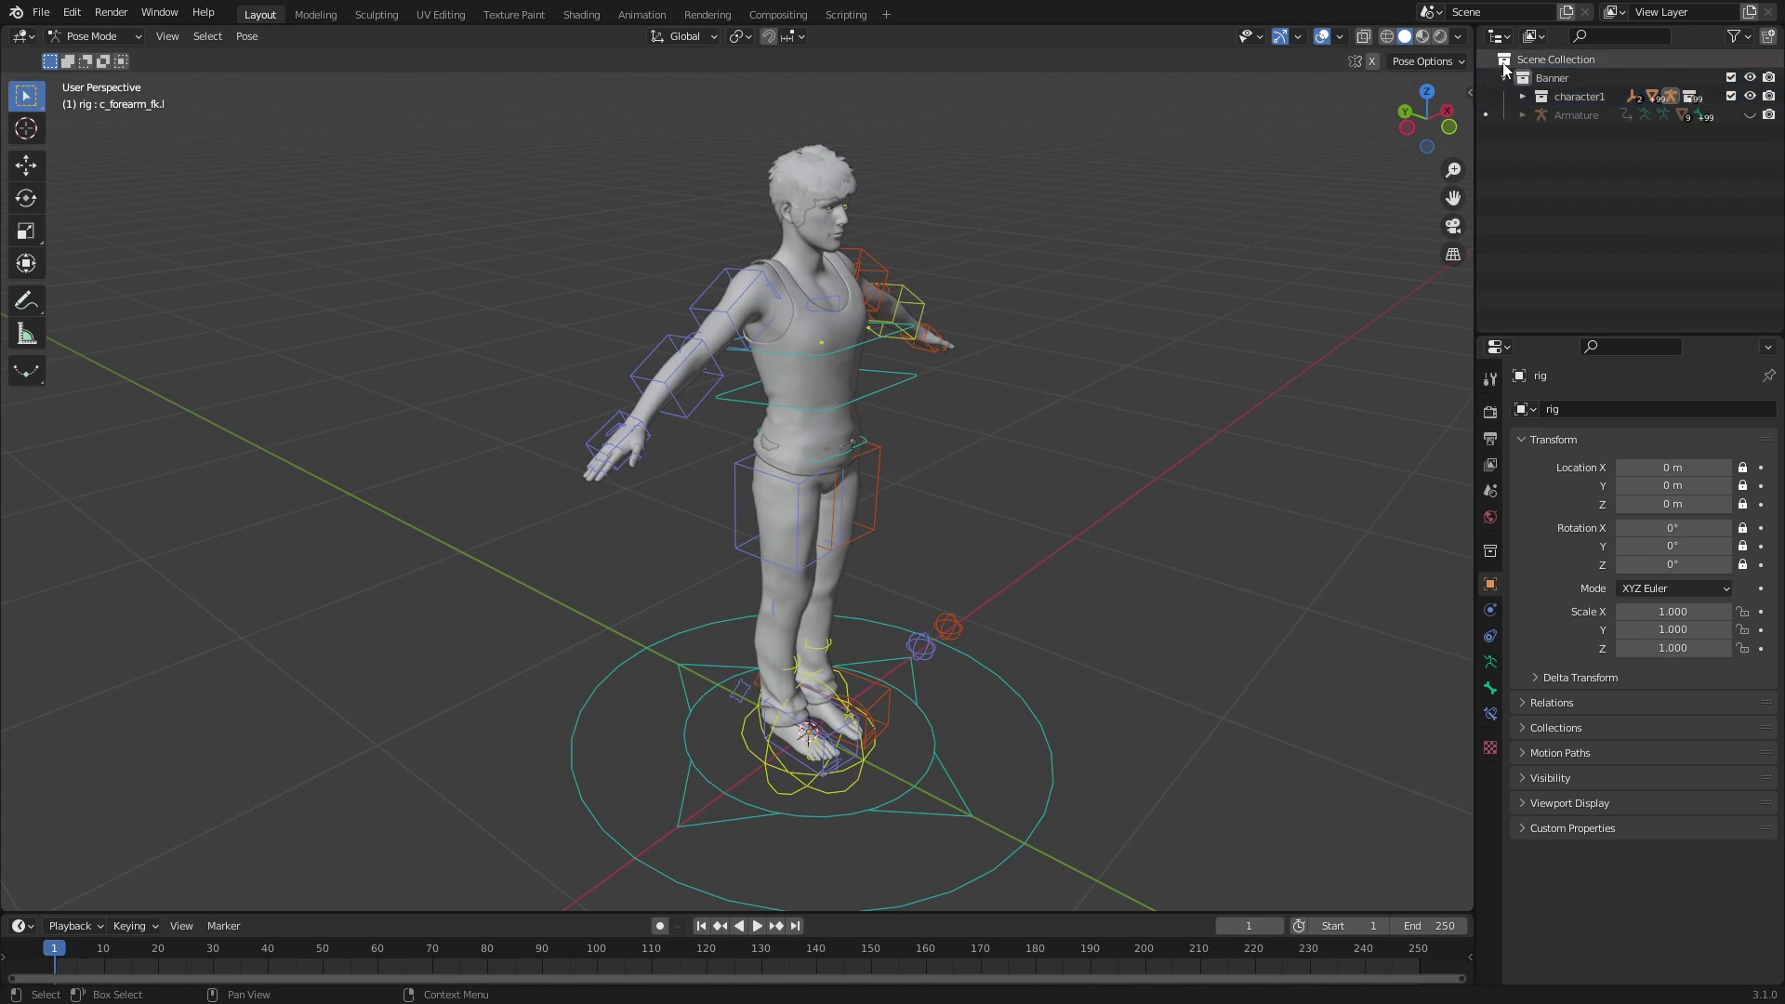
left_click(1503, 64)
left_click(1504, 78)
Import the character Hulk.Fbx from the Project_Morphing\CC3\Exports folder with the CC3 Tools add-on.
key("n")
left_click(1462, 346)
left_click(1365, 225)
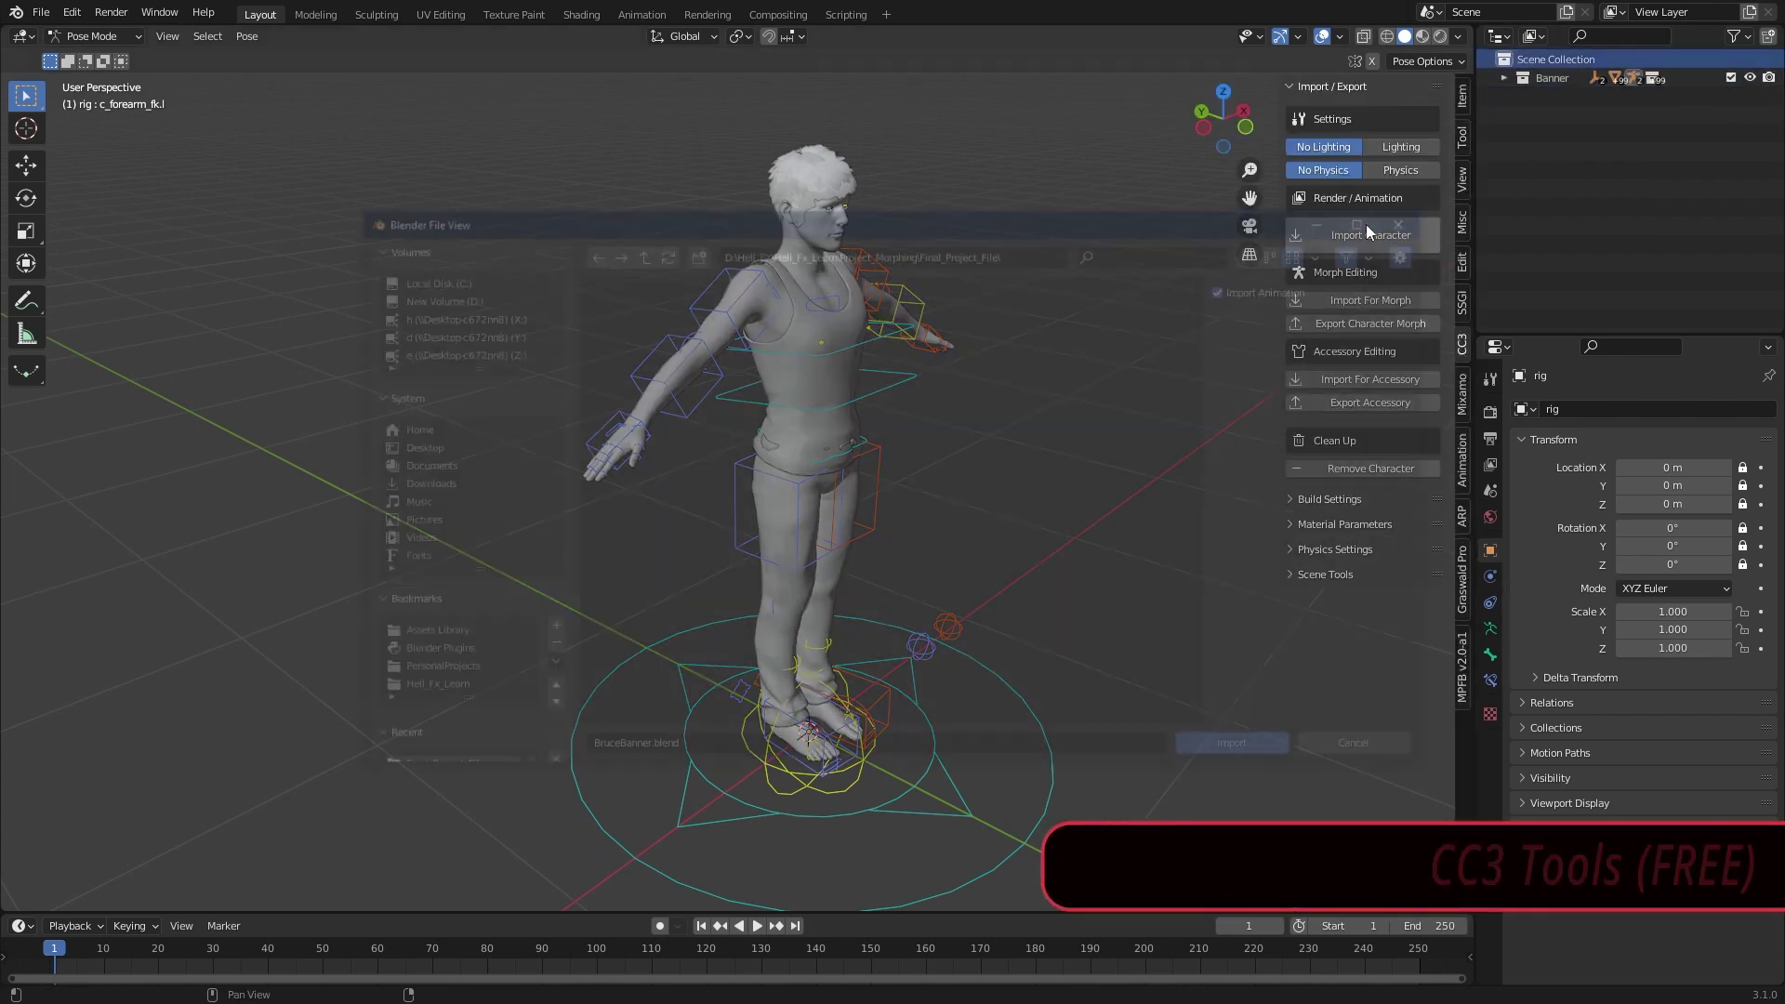
double_click(636, 253)
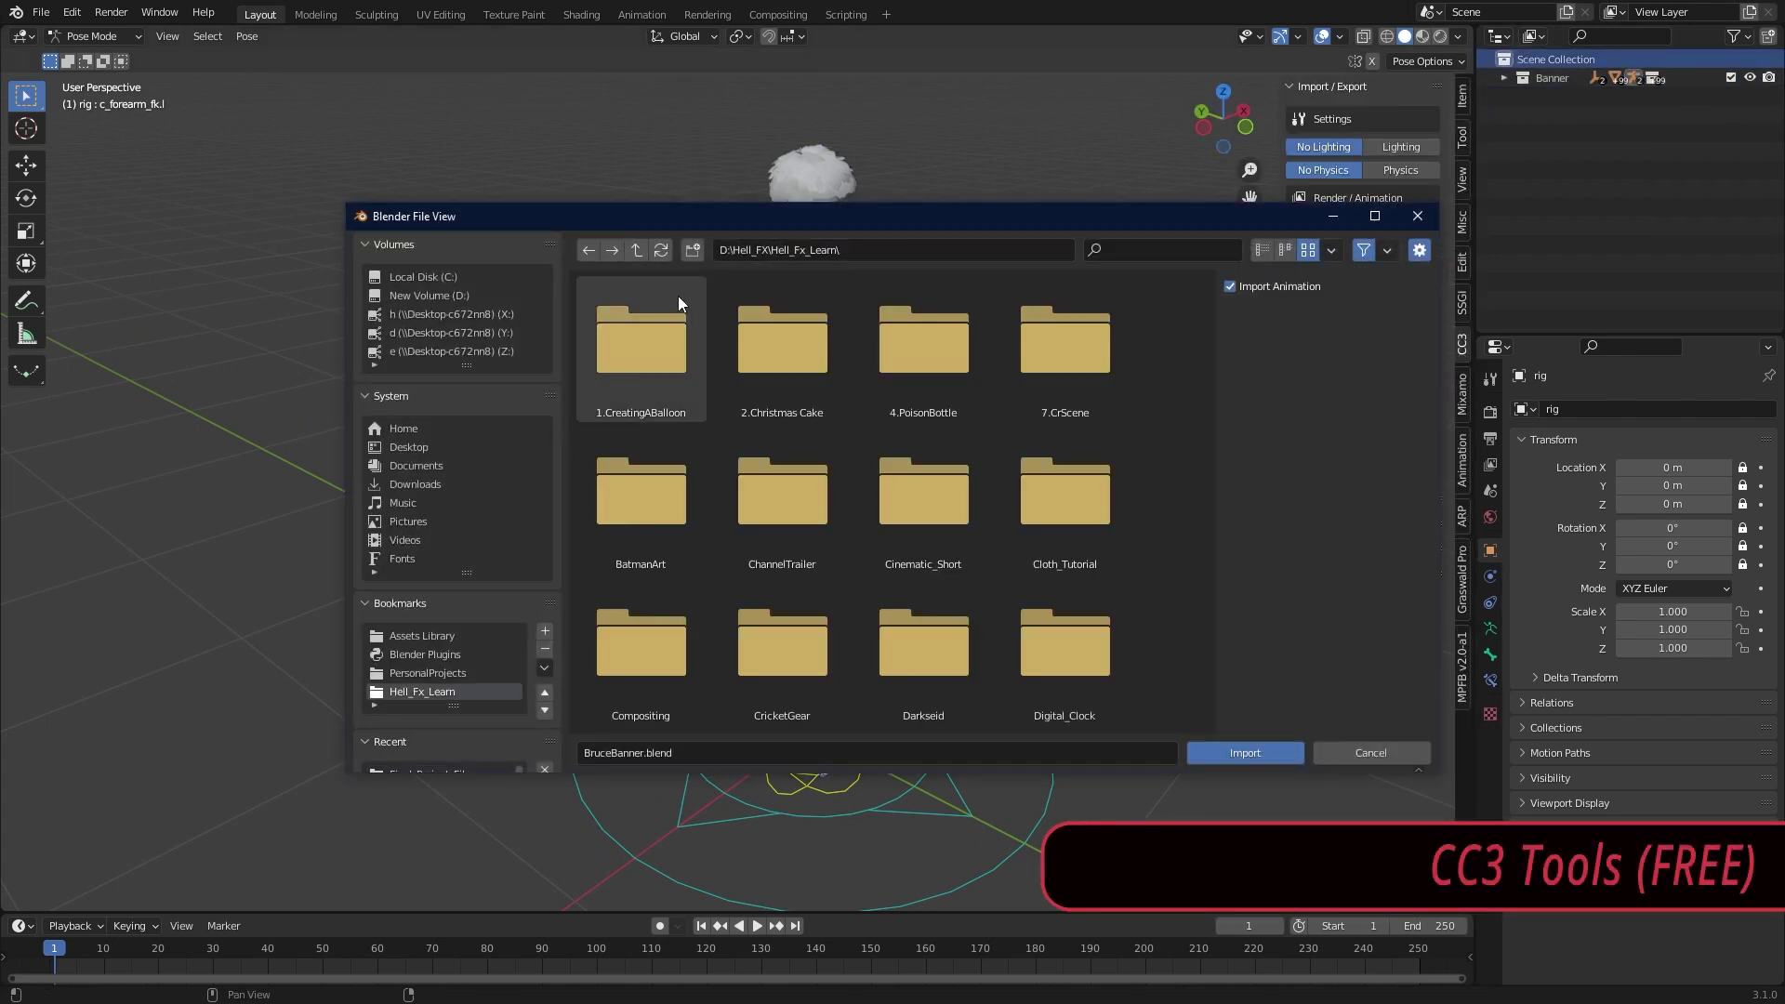
scroll(511, 641, "down", 2)
left_click(467, 702)
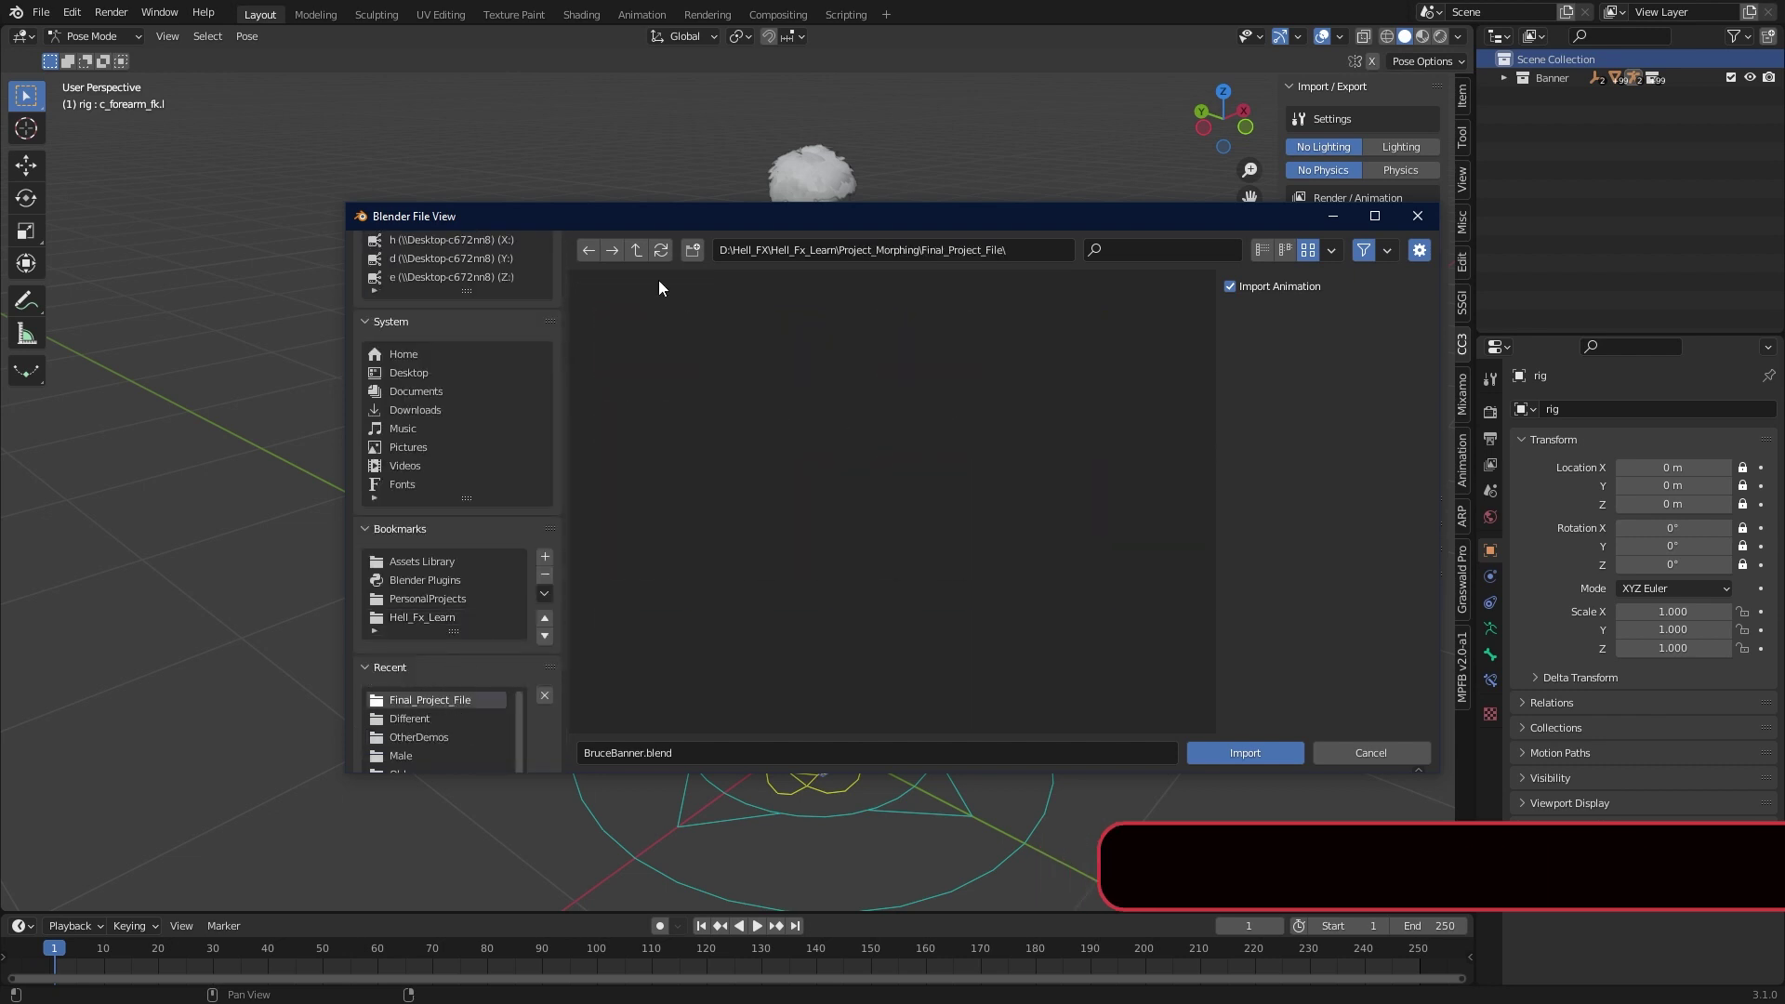
left_click(637, 252)
double_click(897, 353)
double_click(688, 387)
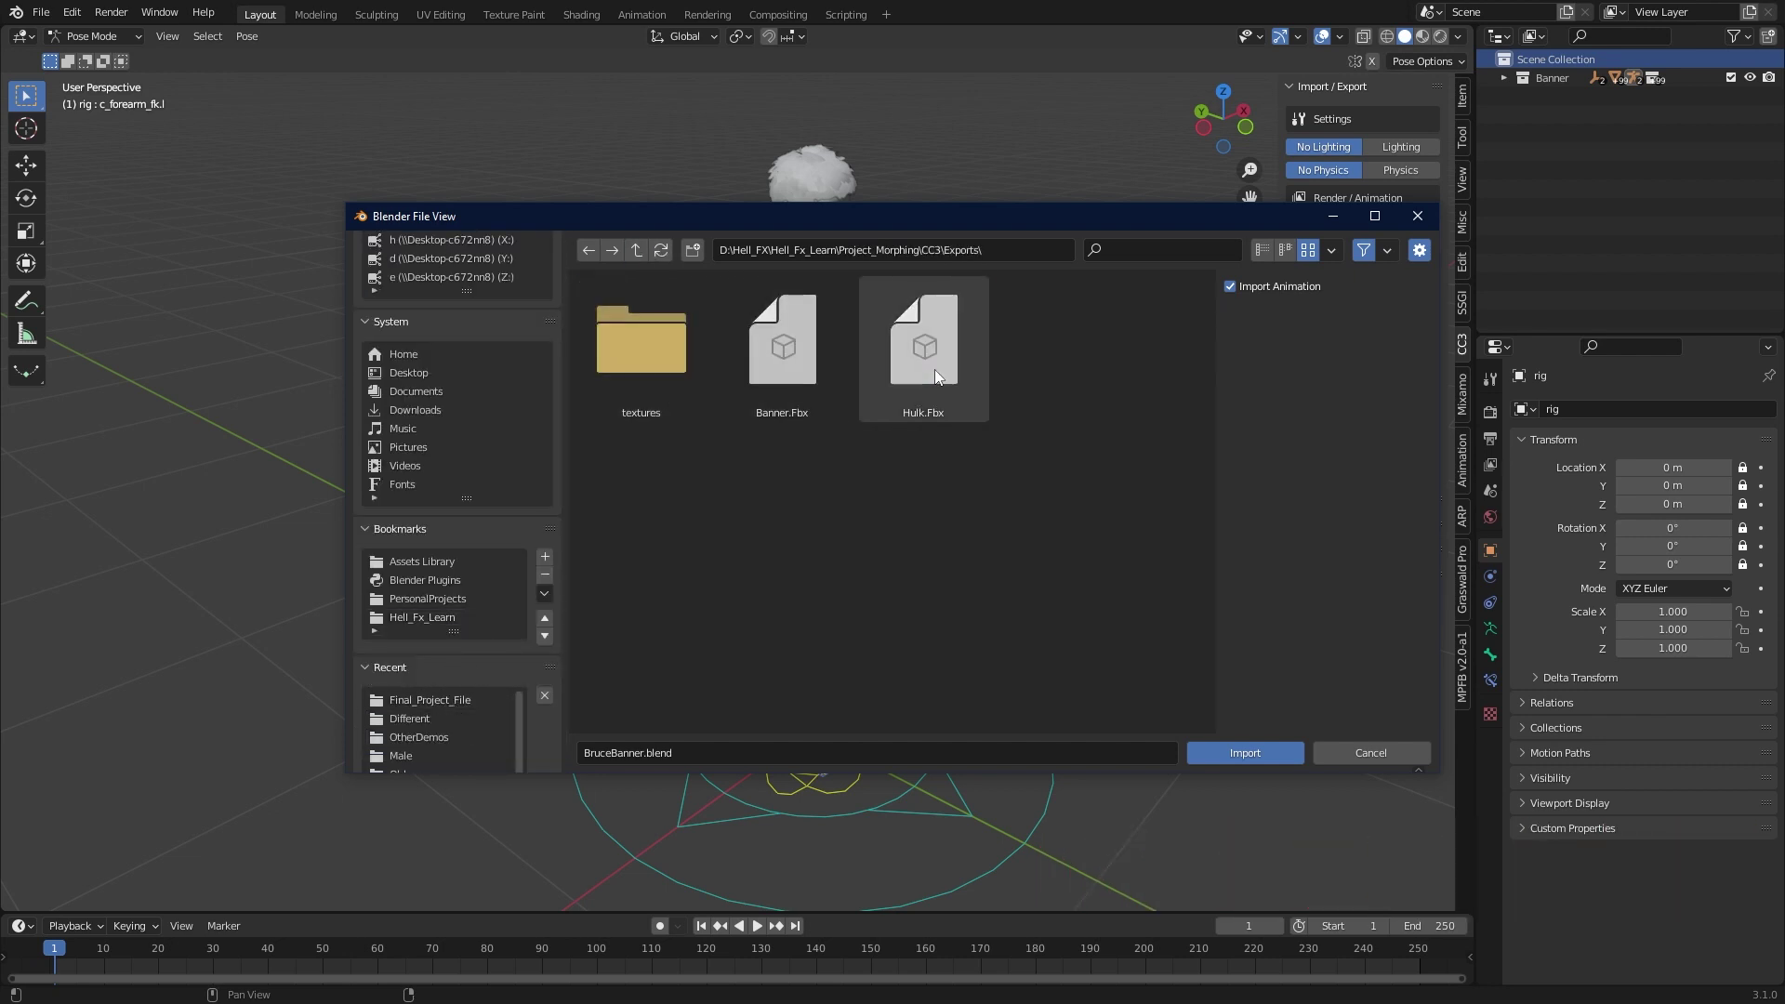
left_click(1245, 752)
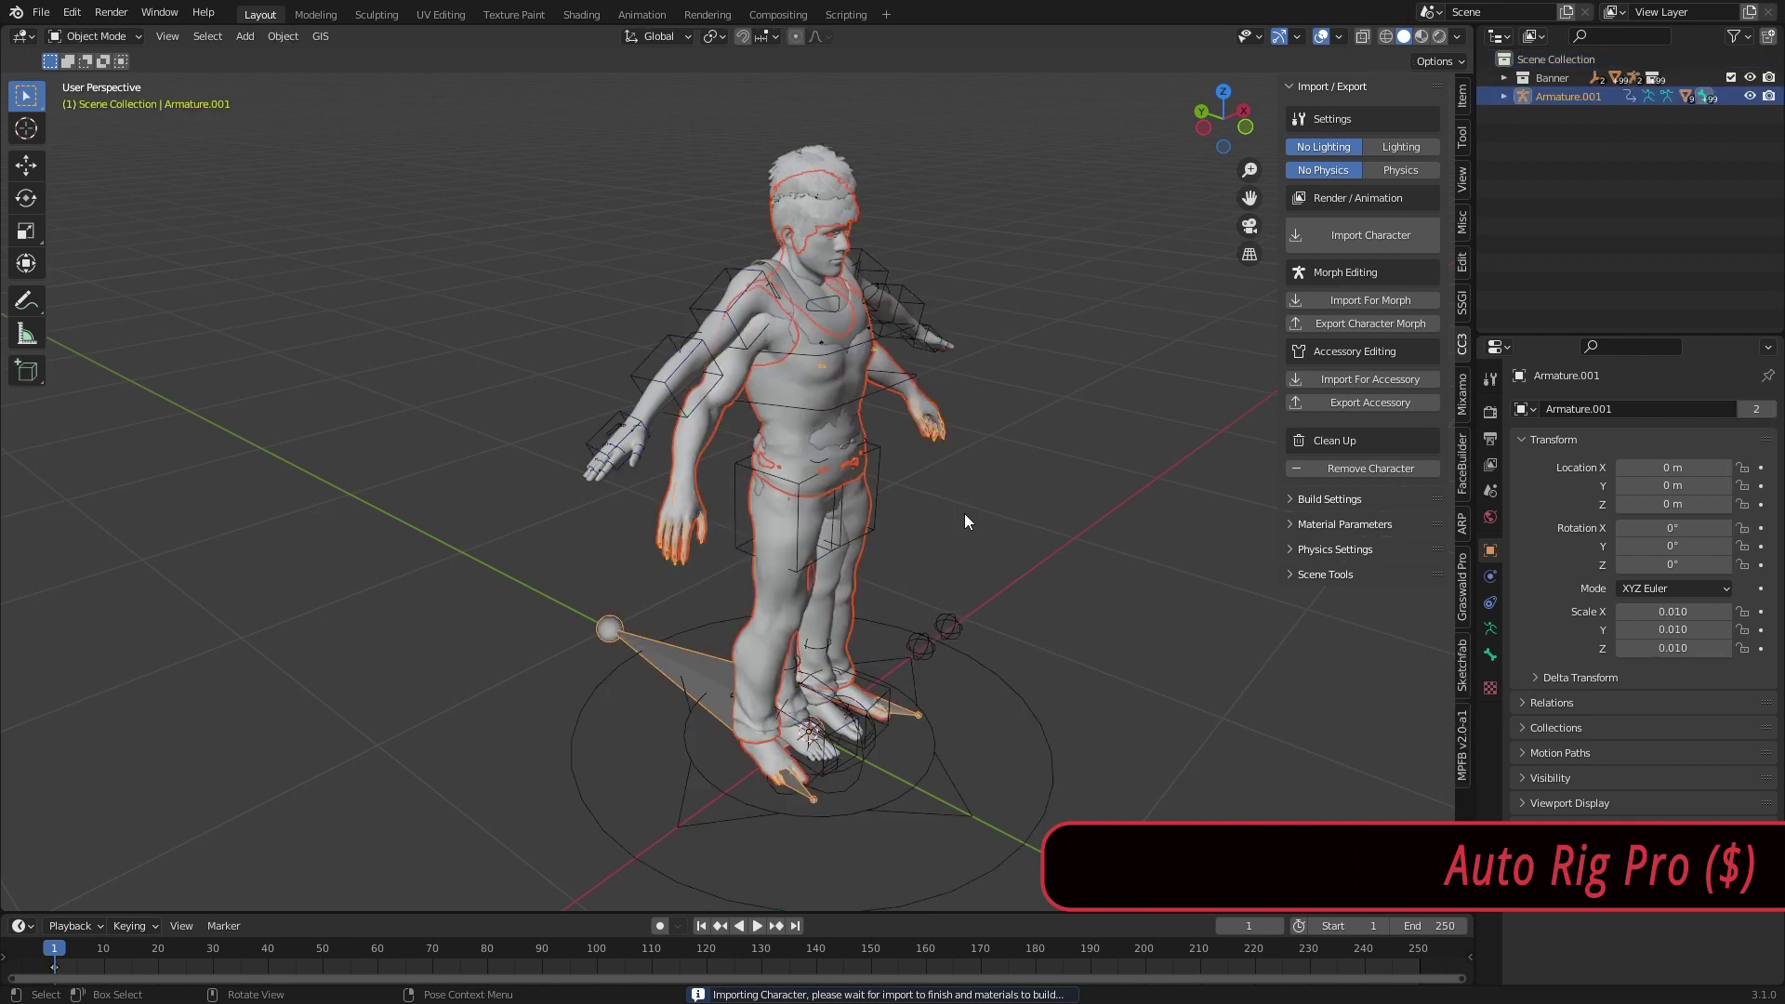
Hide the Banner collection and enable the Disable in Viewports restriction toggle in the Outliner.
left_click(1750, 78)
left_click(1736, 36)
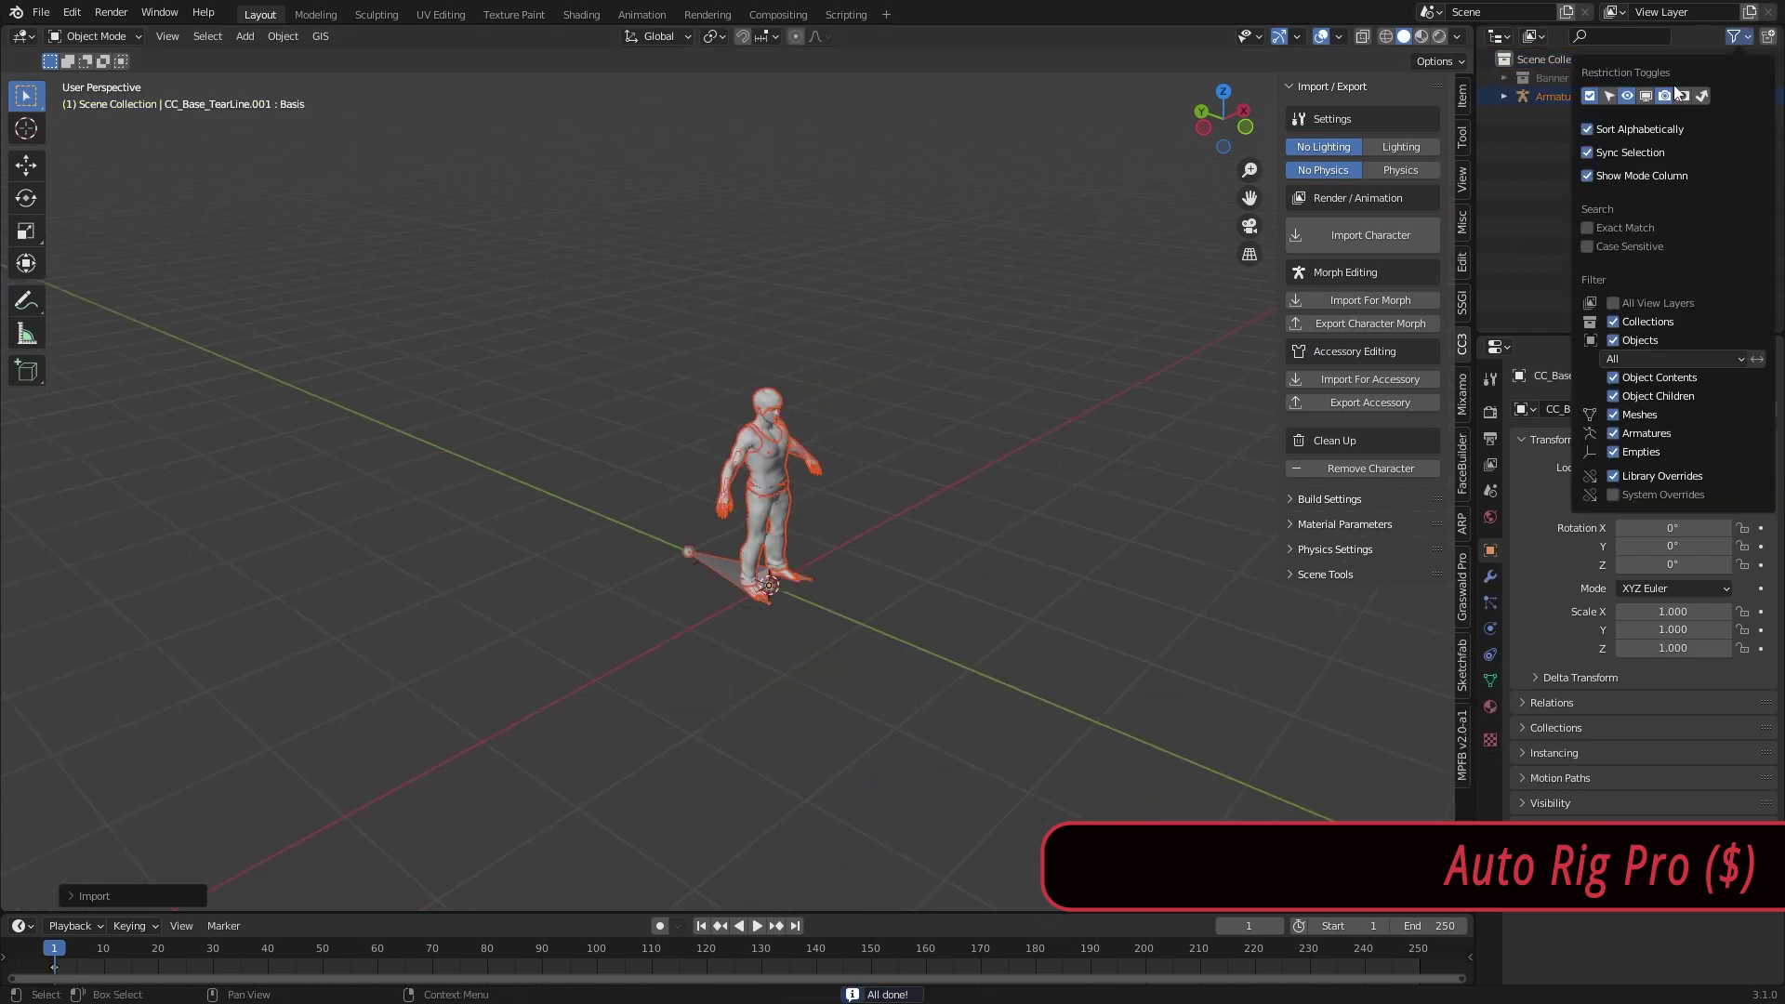
left_click(1650, 94)
Move Armature.001 and all imported character meshes into a new collection named Hulk.
left_click(1568, 97)
middle_click_drag(906, 606, 897, 616)
scroll(896, 615, "up", 4)
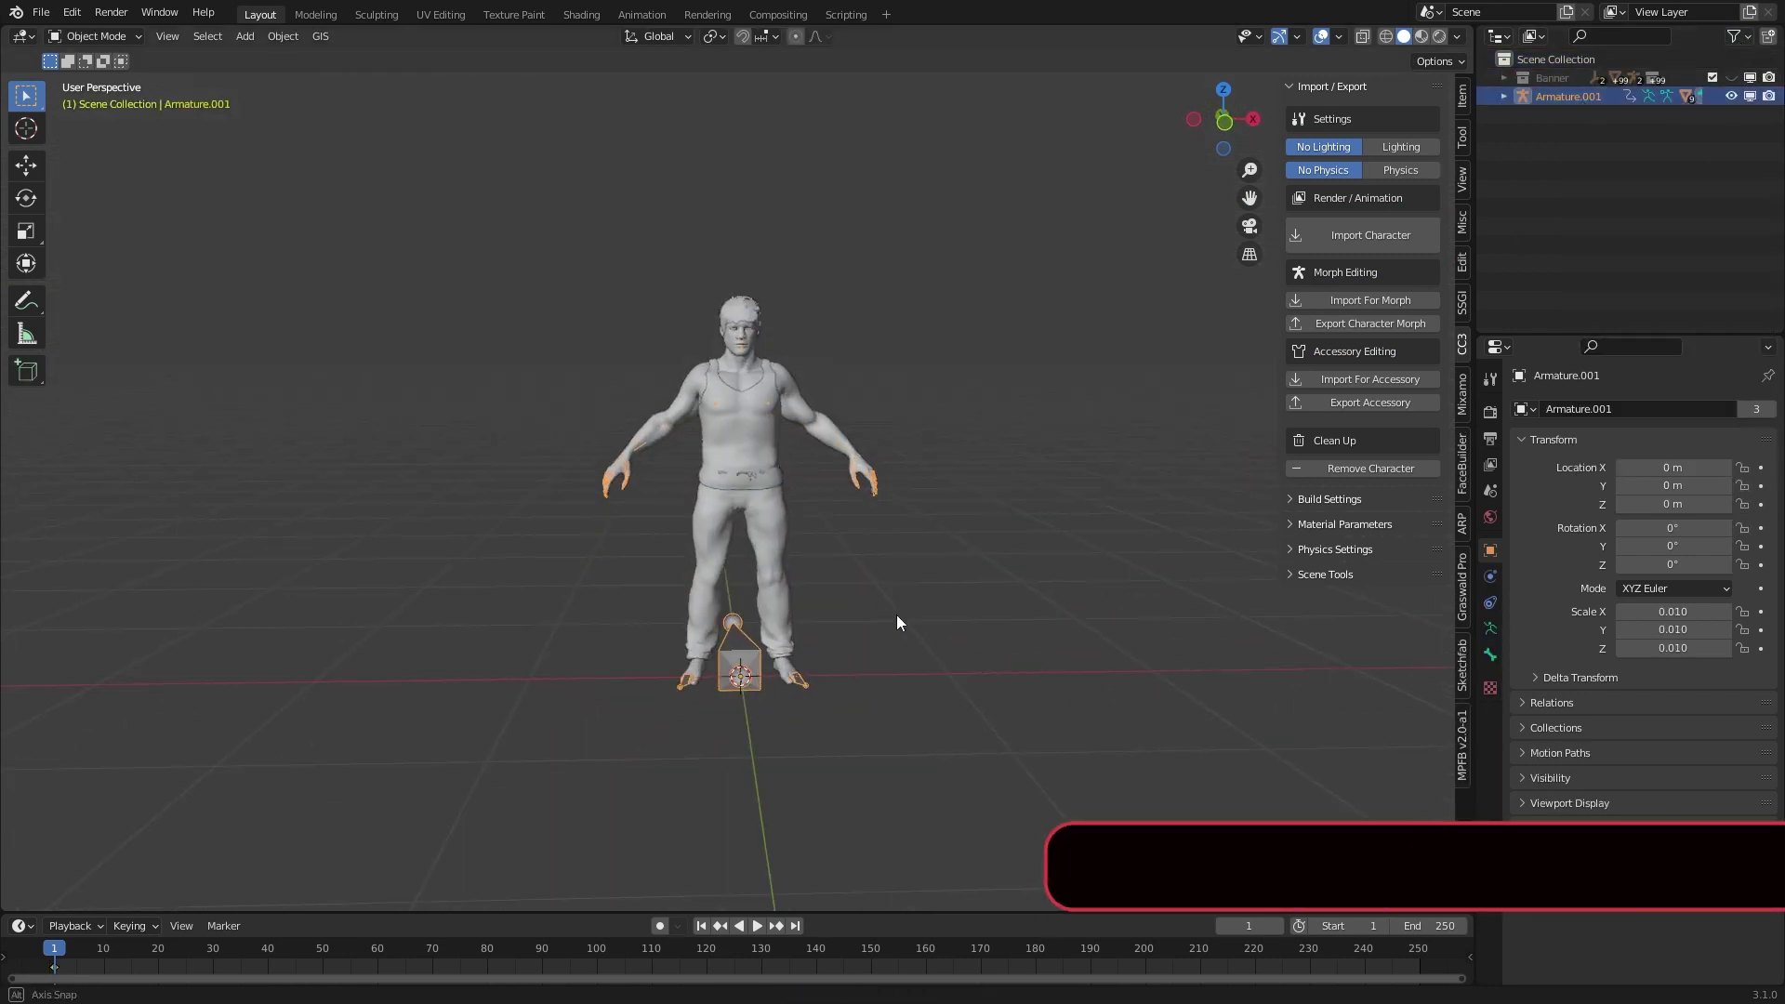
key("n")
key("a")
key("m")
left_click(917, 526)
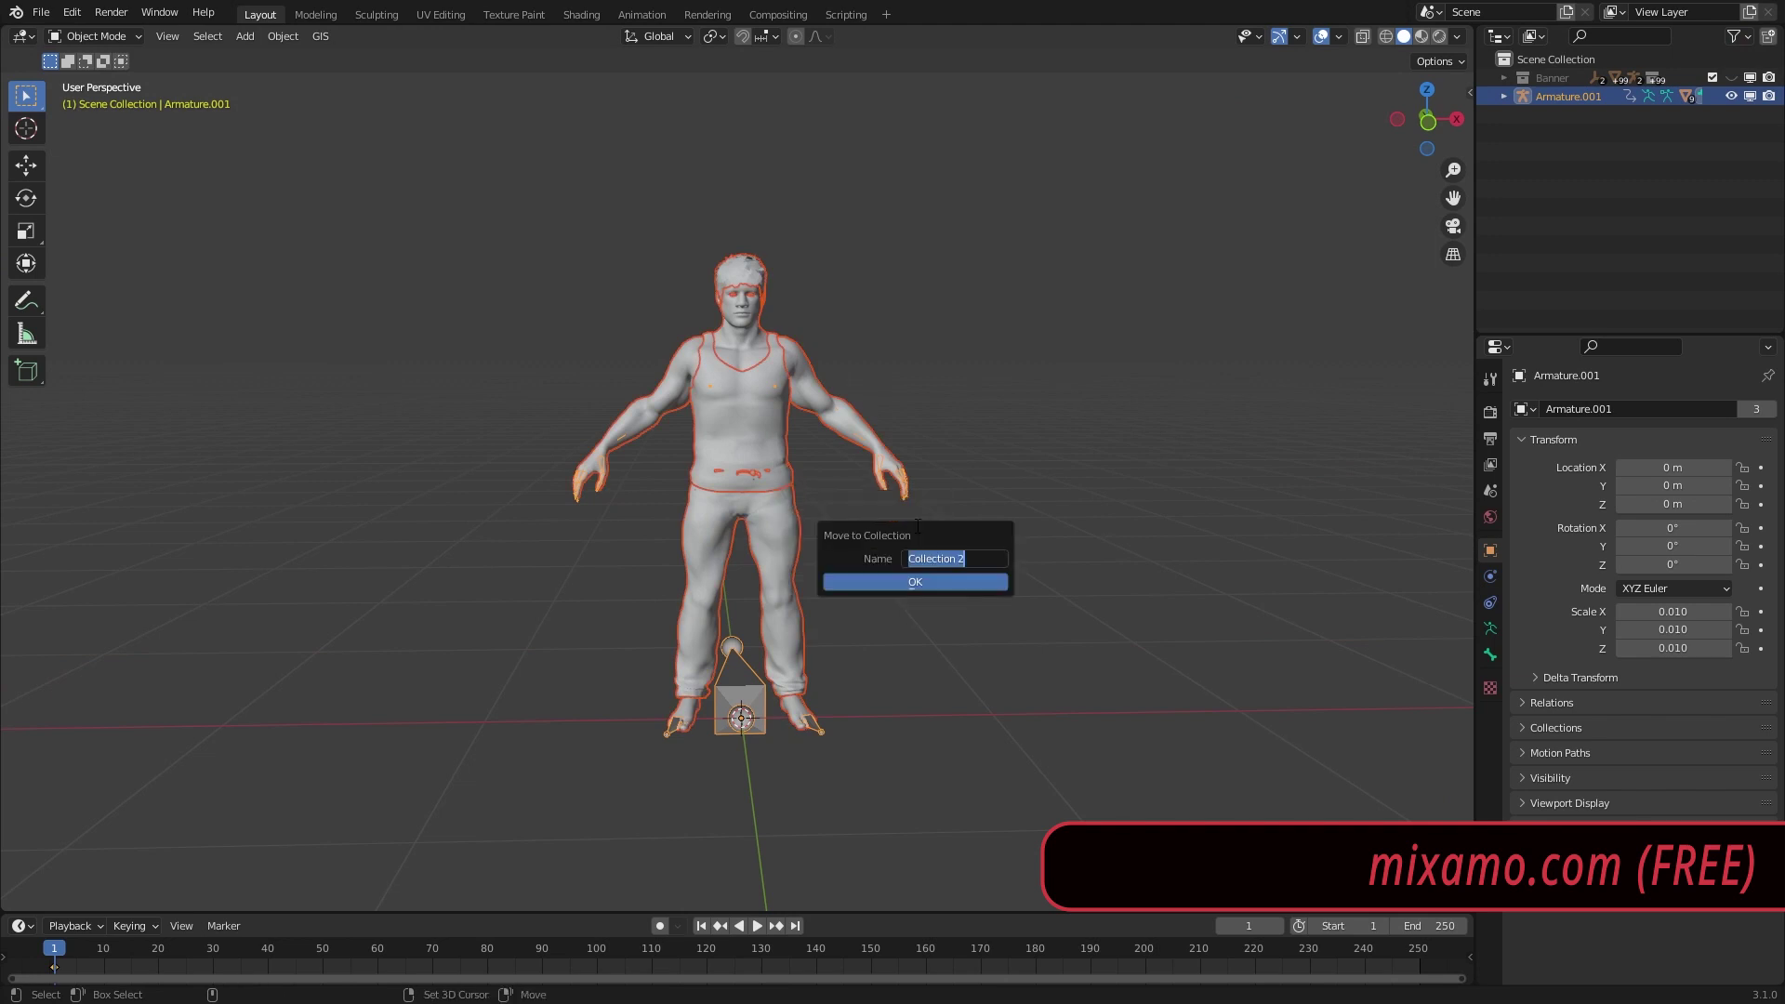
type("Hulk")
key("Return")
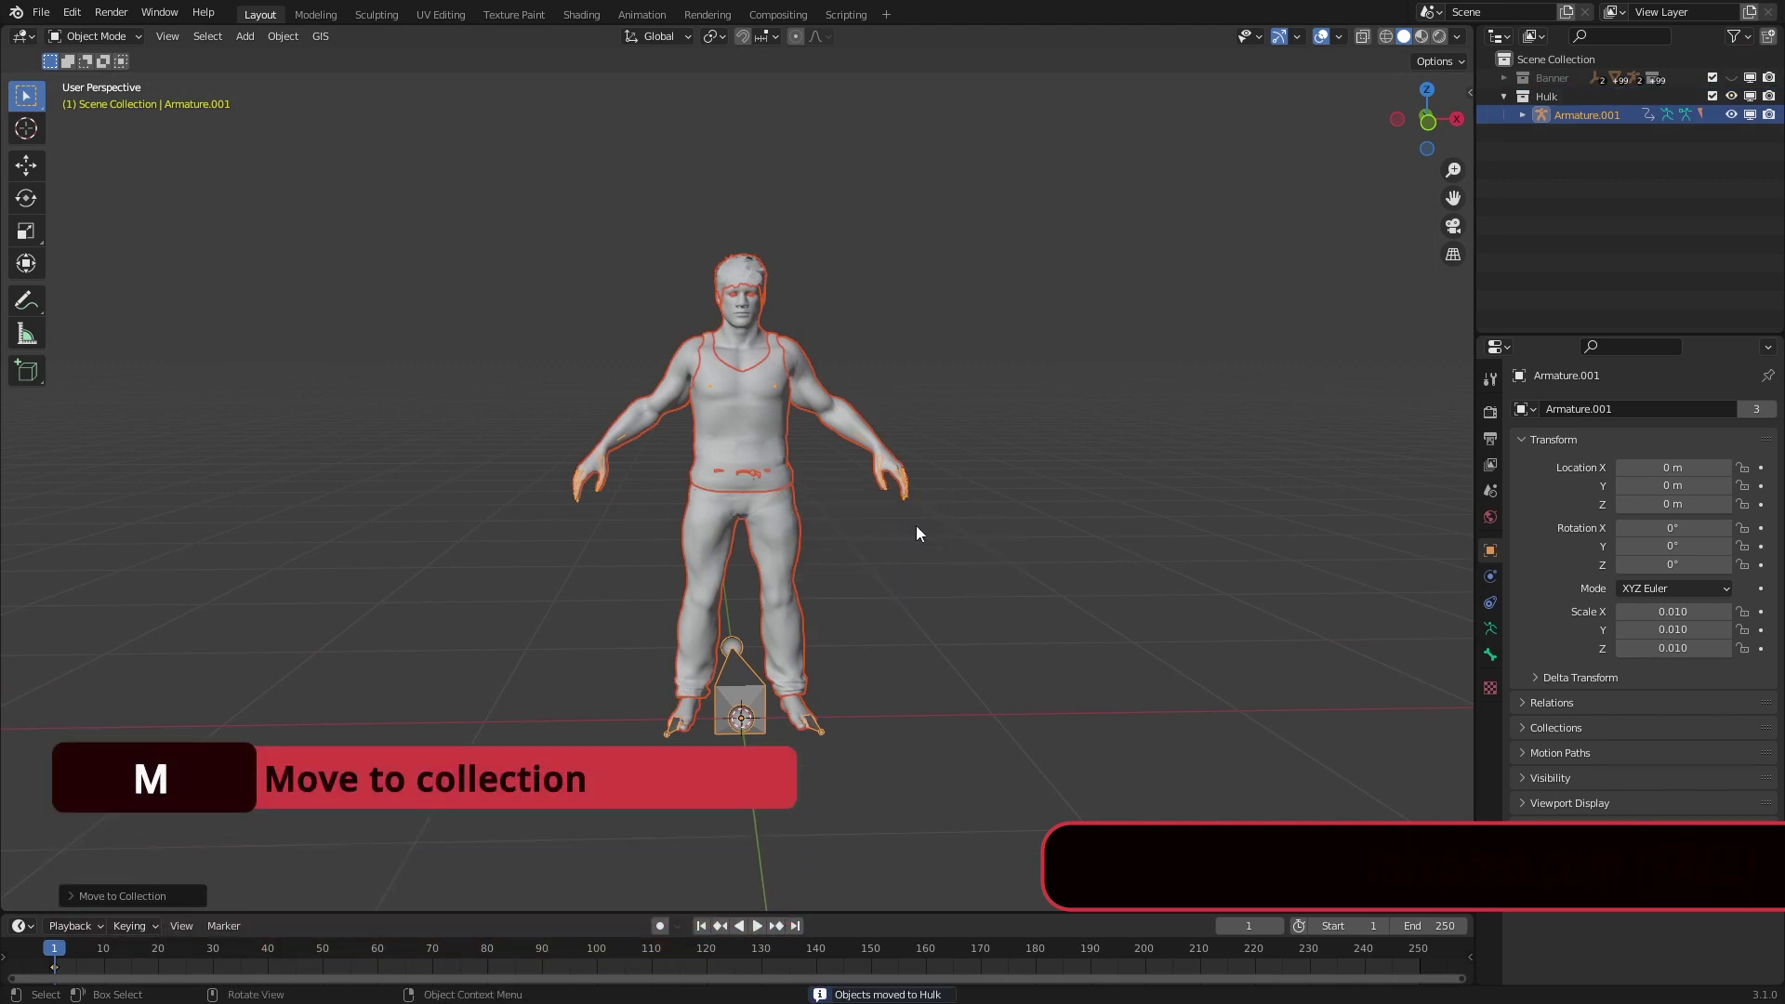
Delete the tank top and Jeans.001 from the Hulk character.
left_click(773, 394)
key("Delete")
left_click(784, 530)
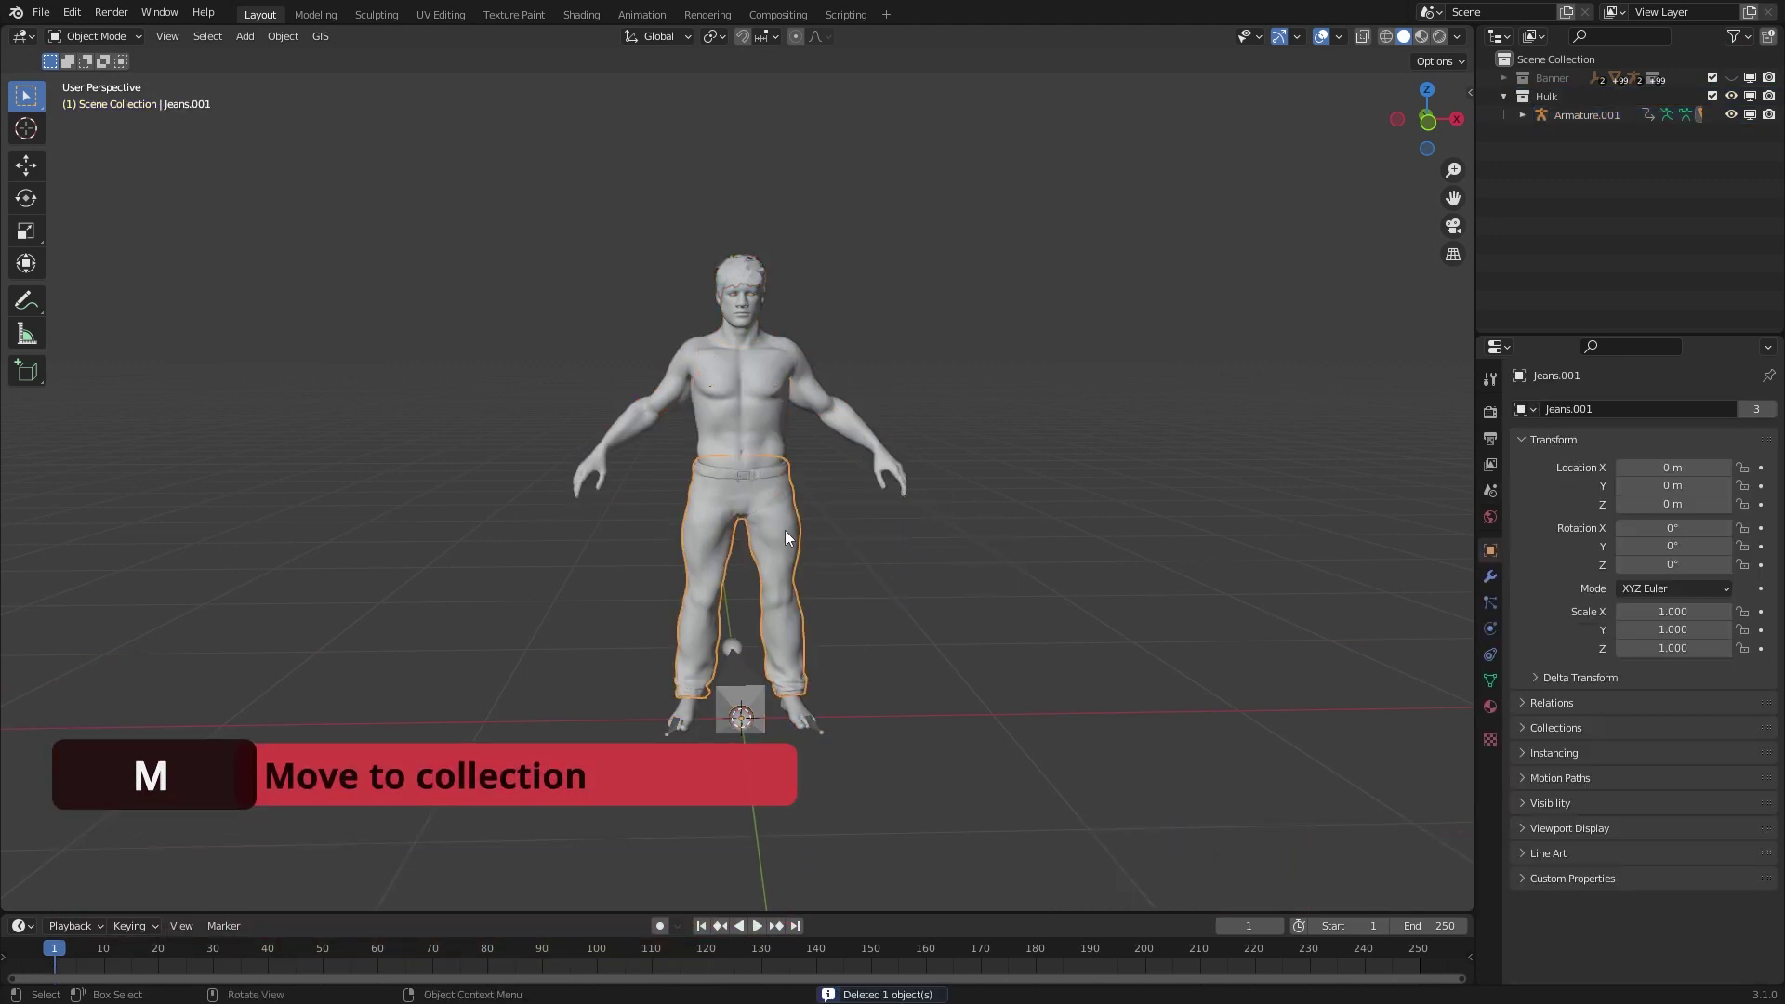
key("Delete")
Show the Banner collection instead of Hulk and delete the Banner character's tank top and jeans.
left_click(1749, 96)
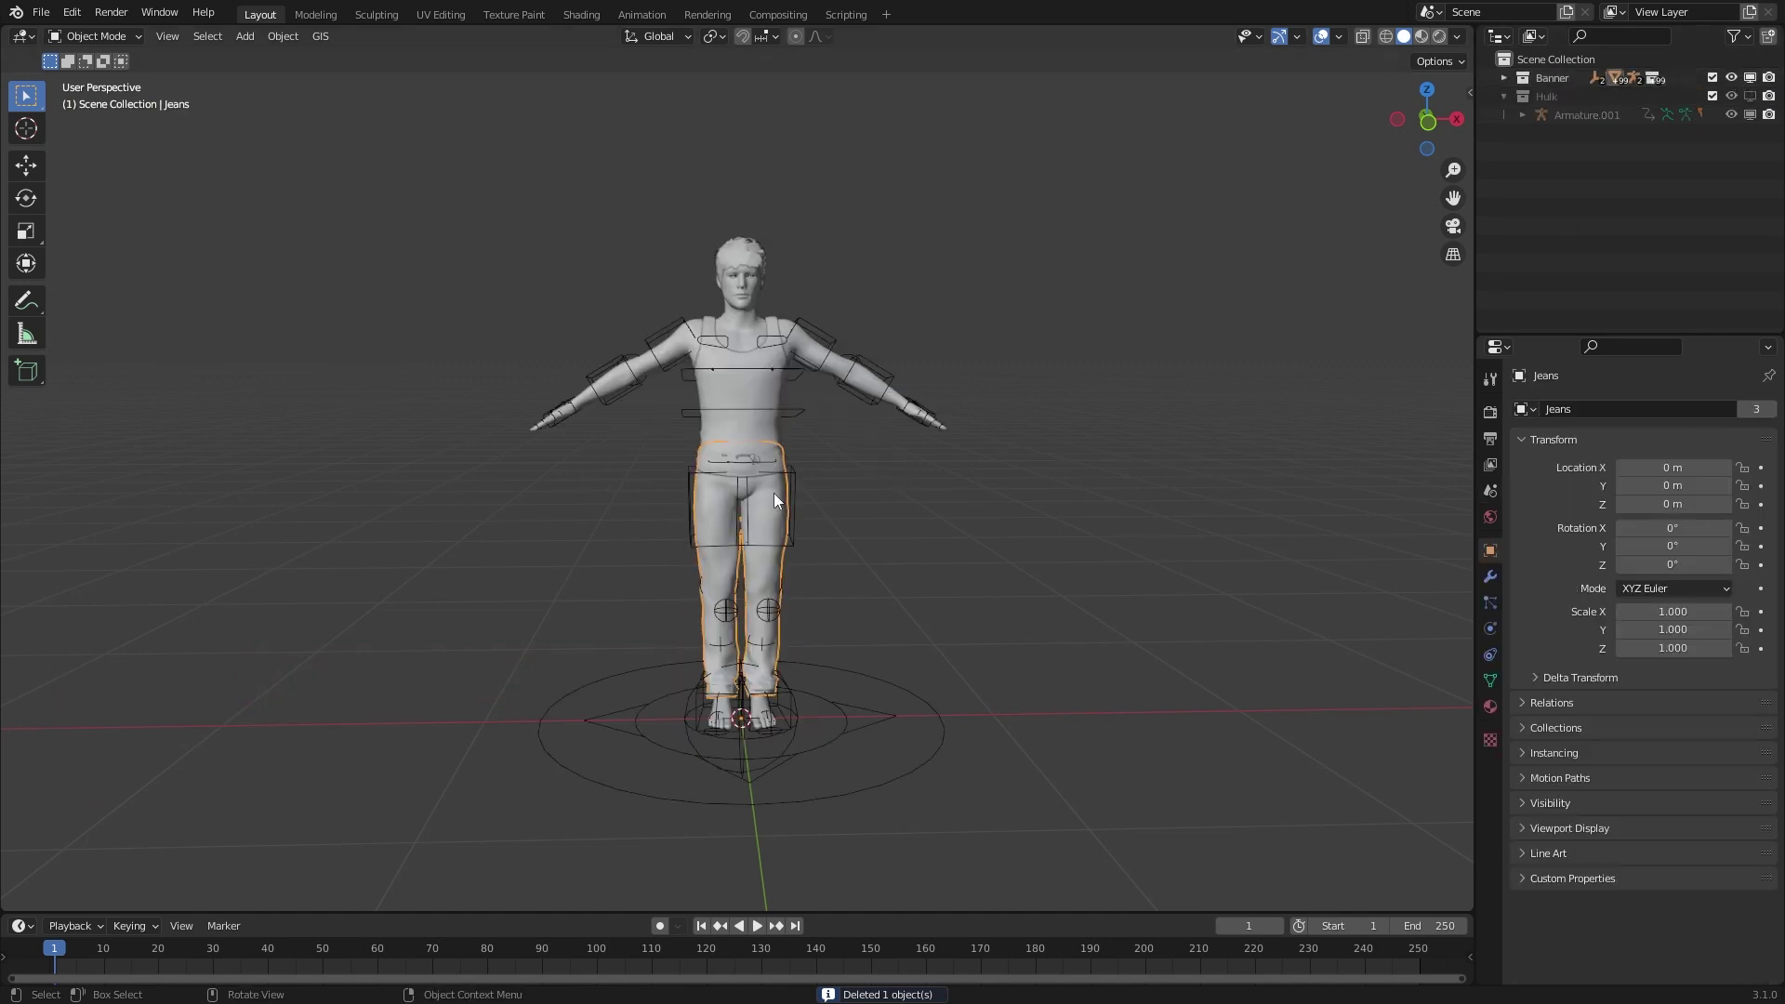
key("Delete")
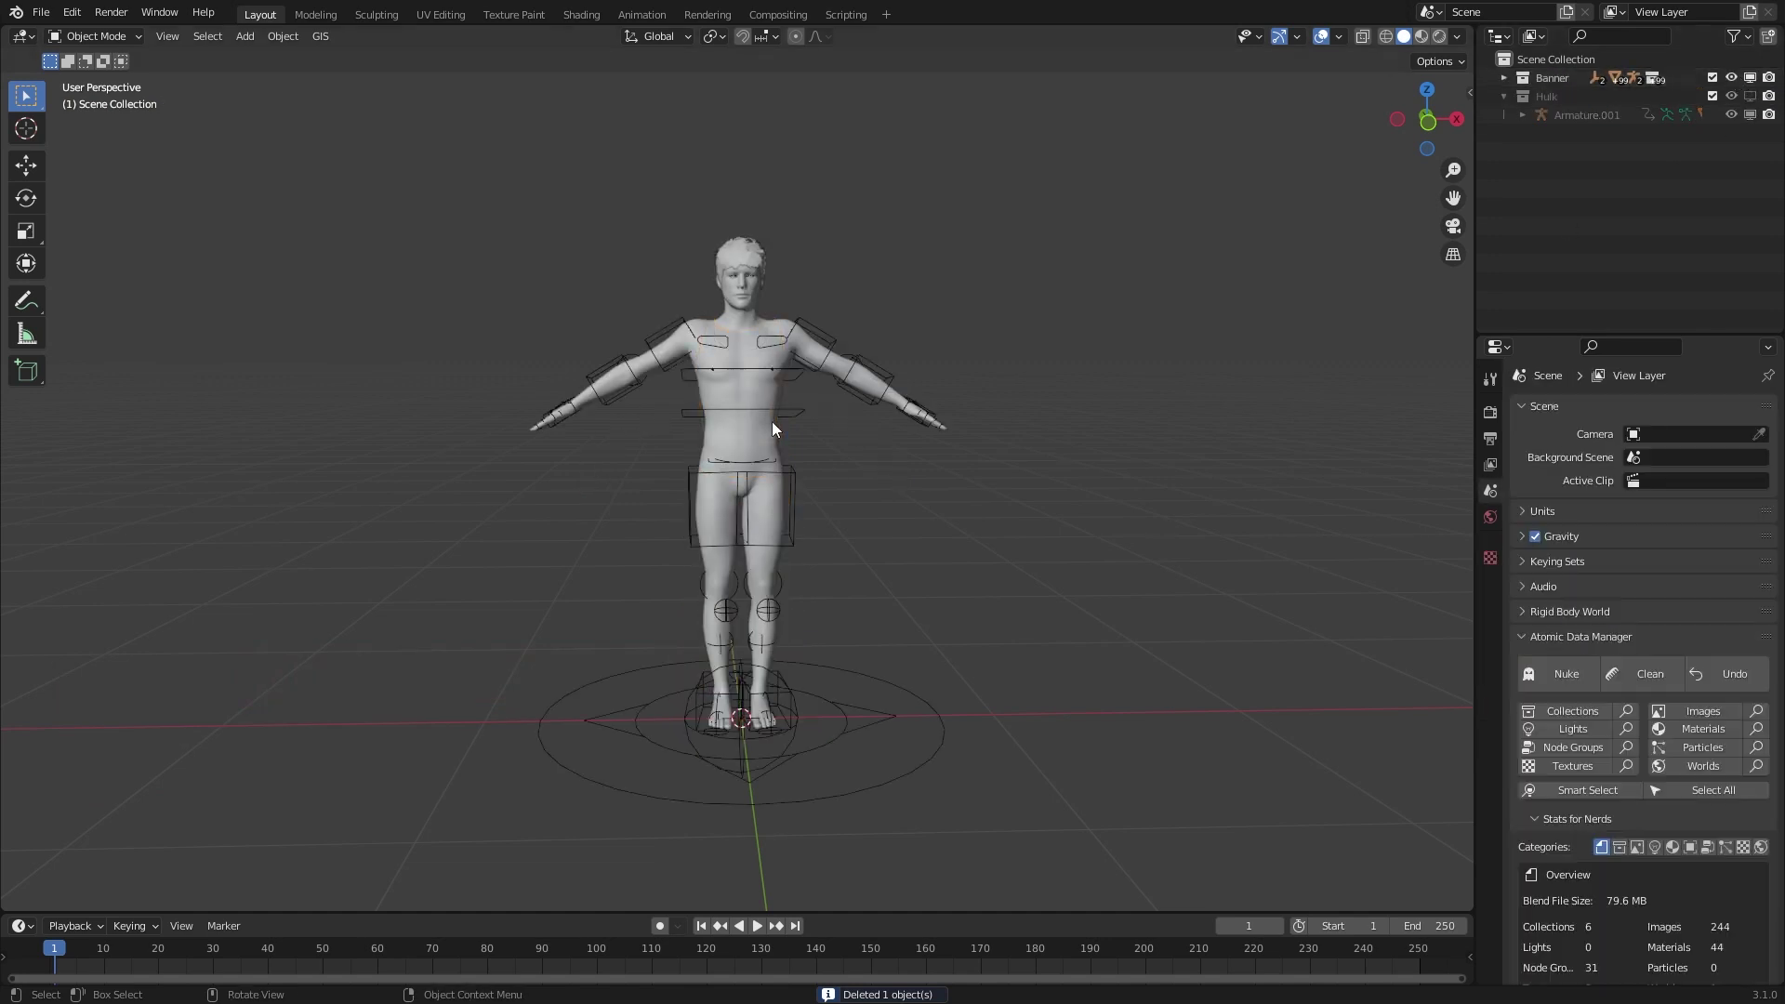
Show the Hulk collection instead of Banner and select CC_Base_Body.001 under Armature.001.
left_click(1748, 94)
left_click(1750, 97)
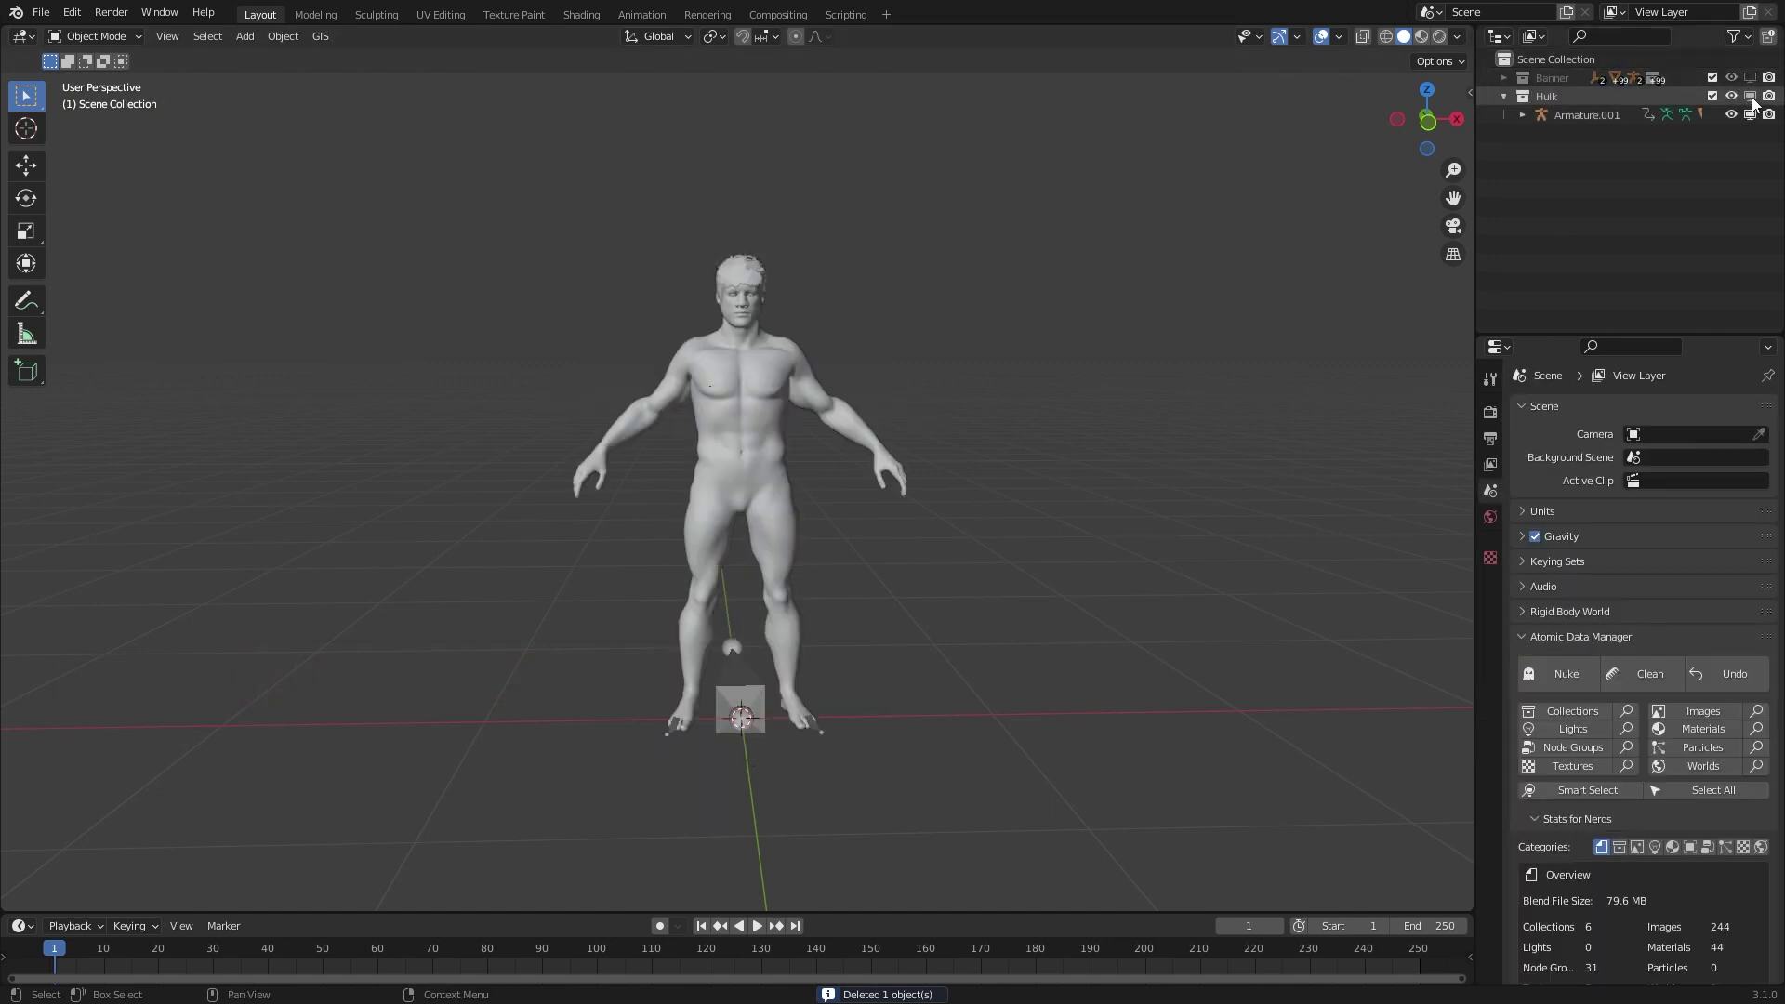
left_click(1565, 115)
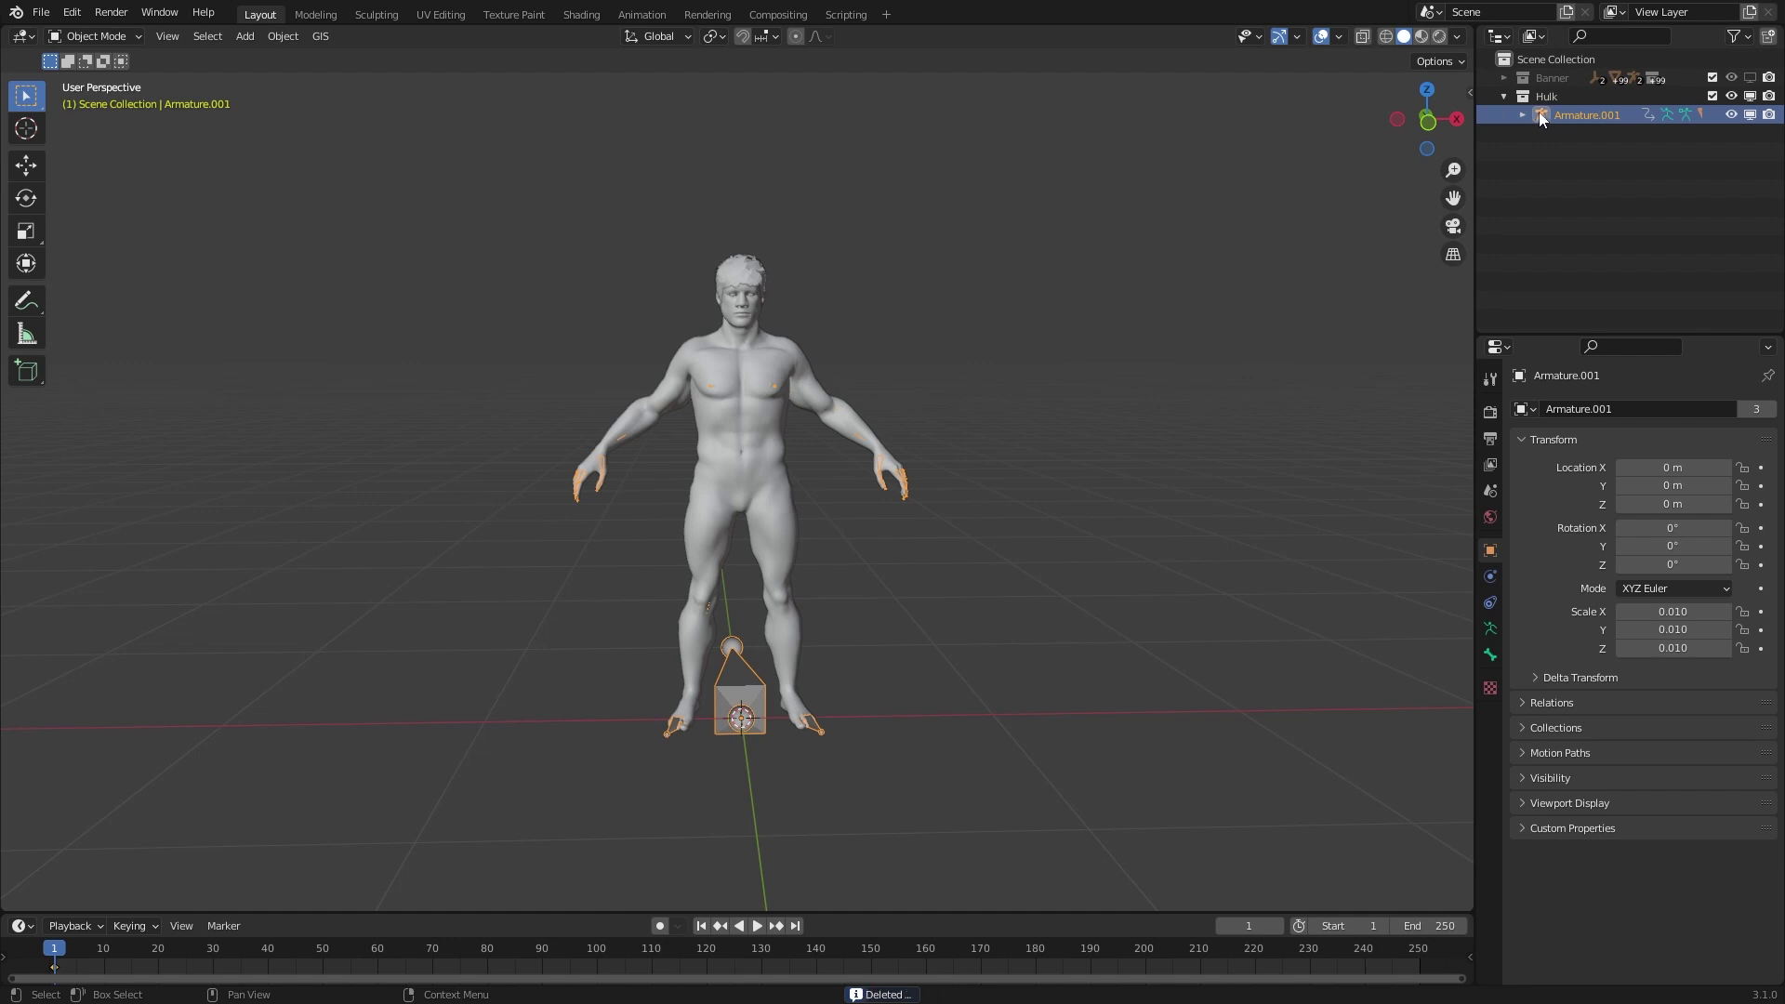
left_click(1523, 115)
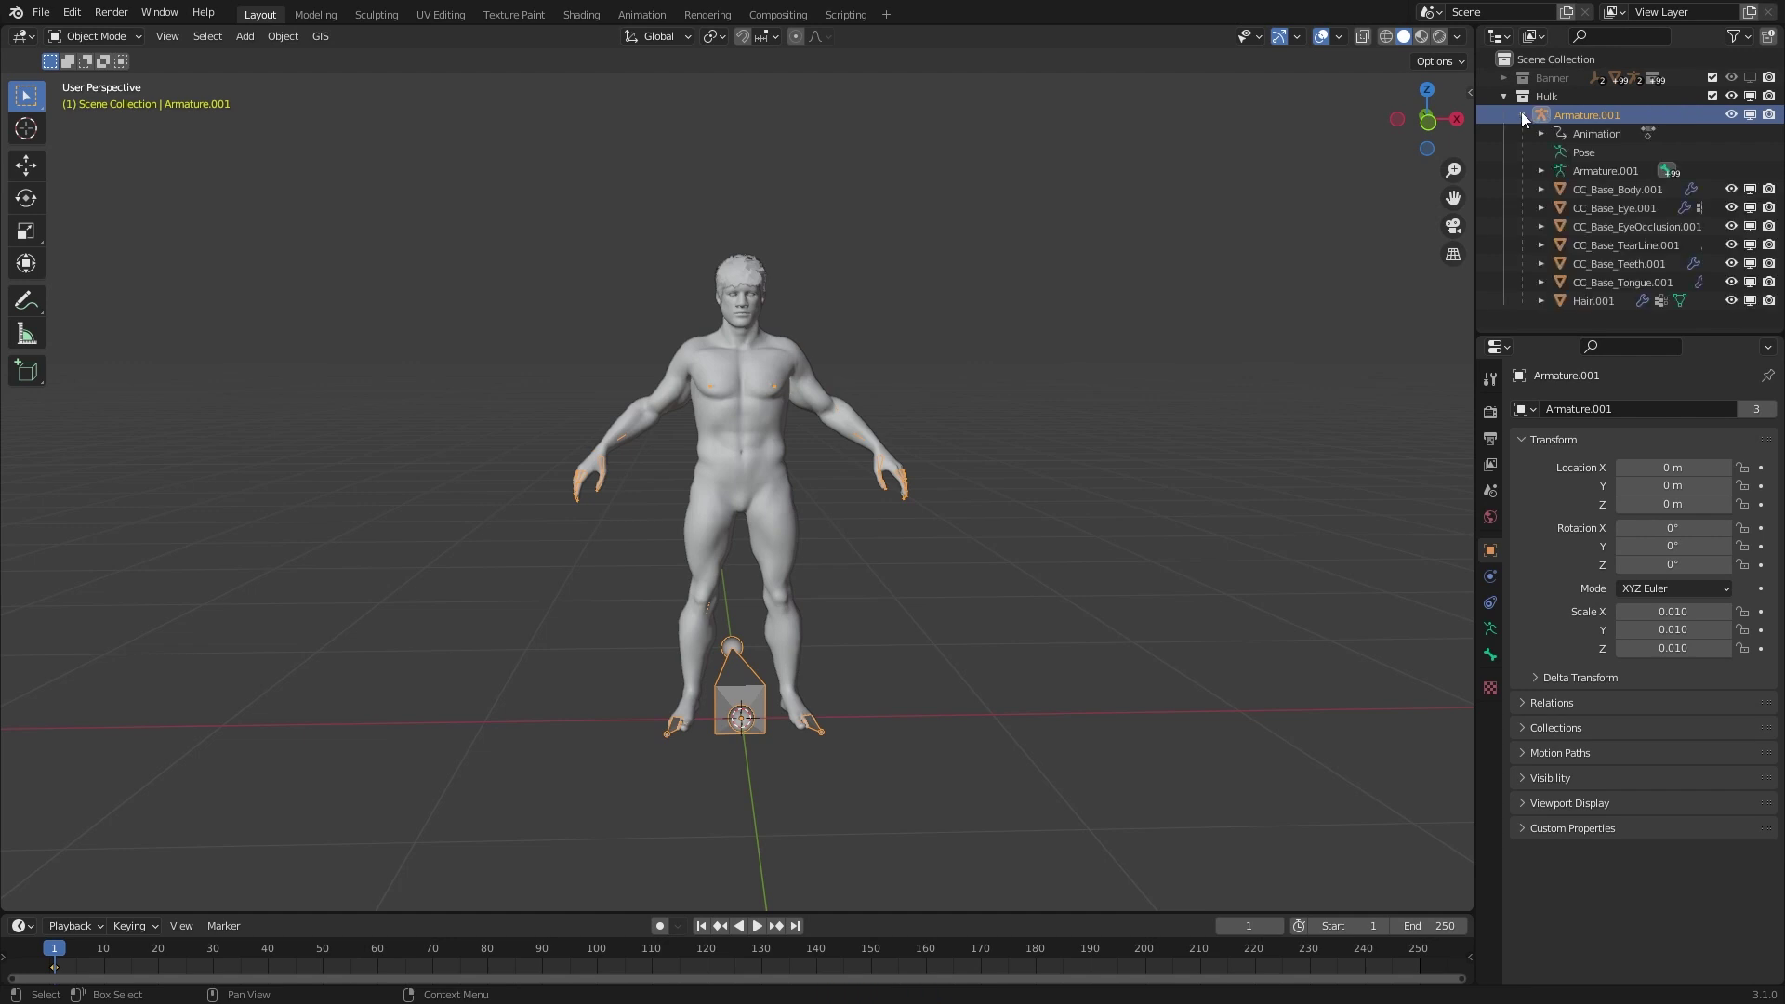
left_click(1604, 188)
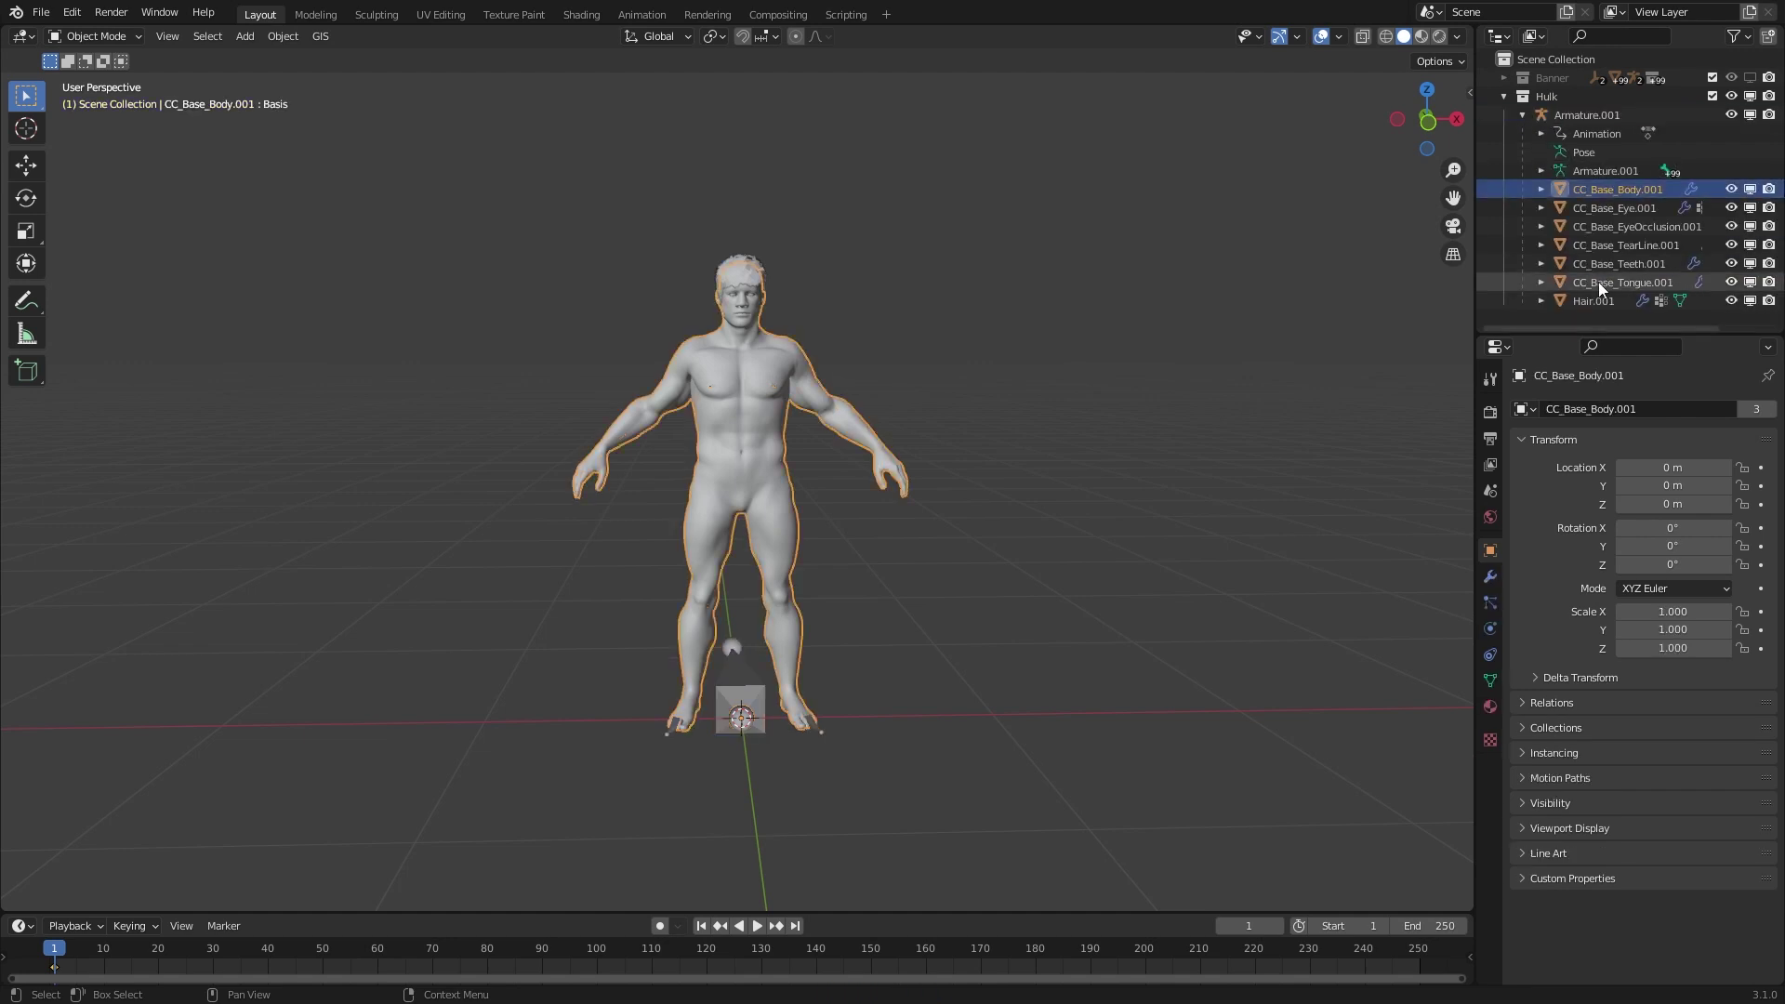
Clear the parent of all Hulk meshes with Clear and Keep Transformation, and delete Armature.001.
left_click(1598, 294, "shift")
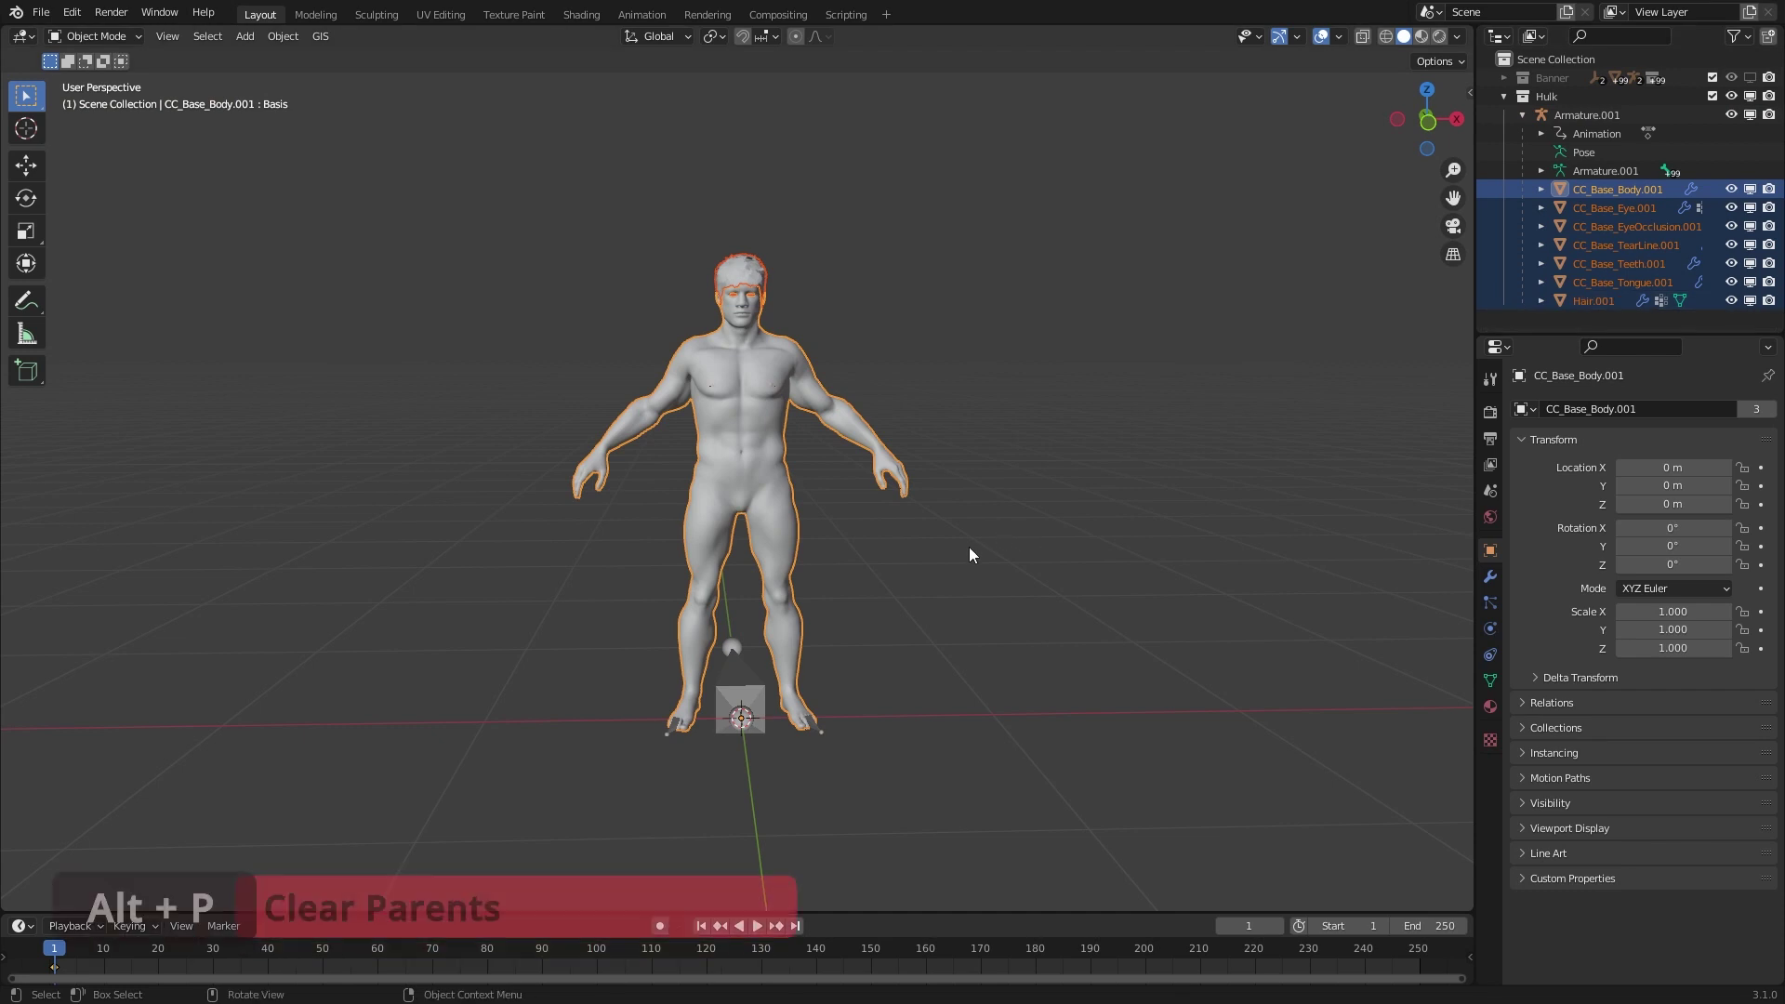
key("alt+p")
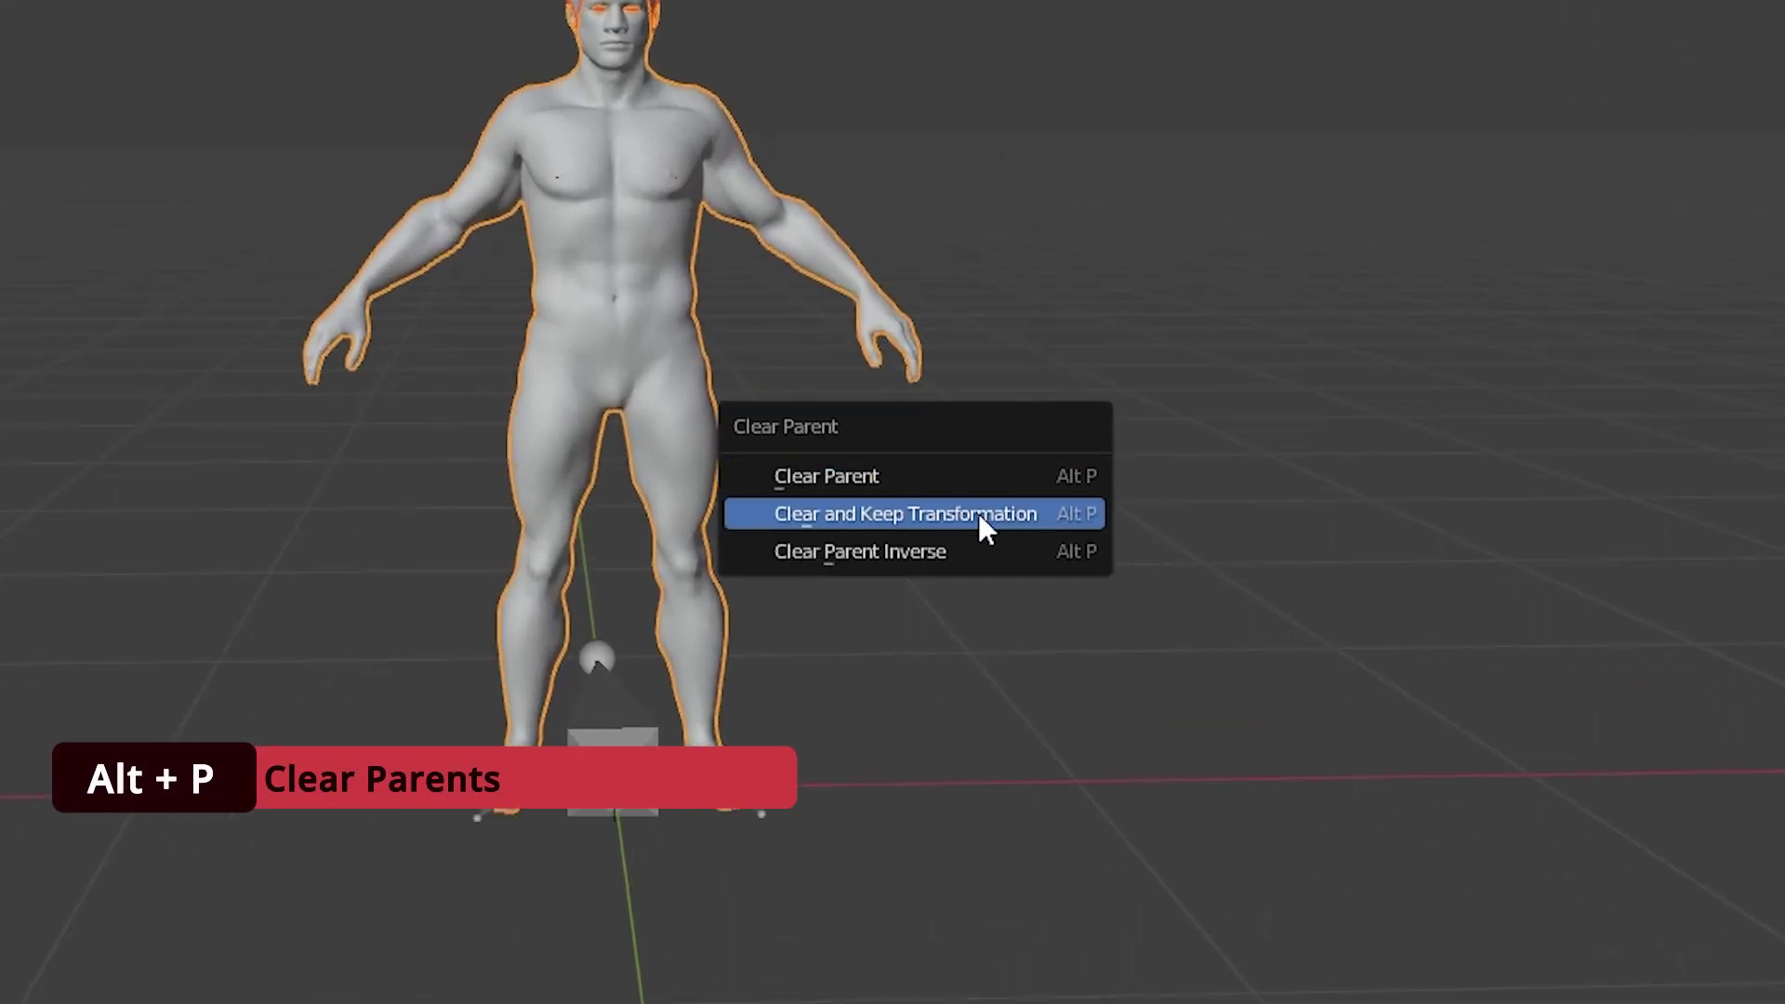
left_click(977, 513)
left_click(1575, 116)
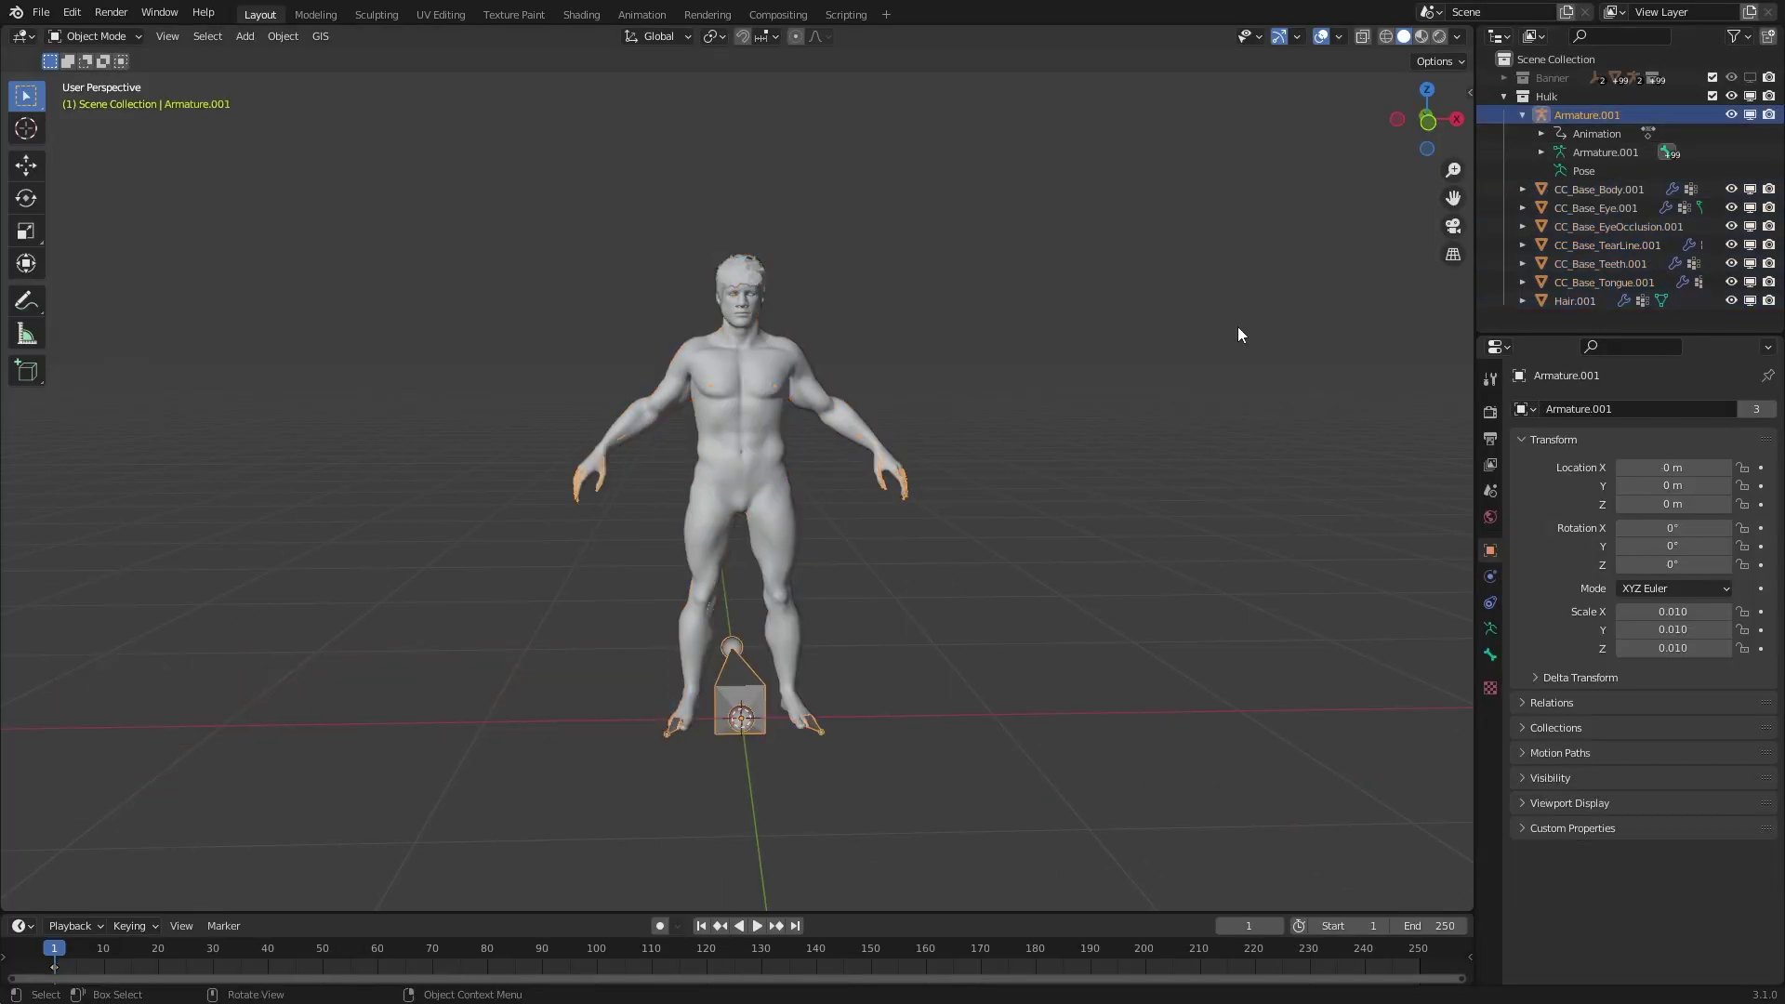
key("x")
left_click(977, 489)
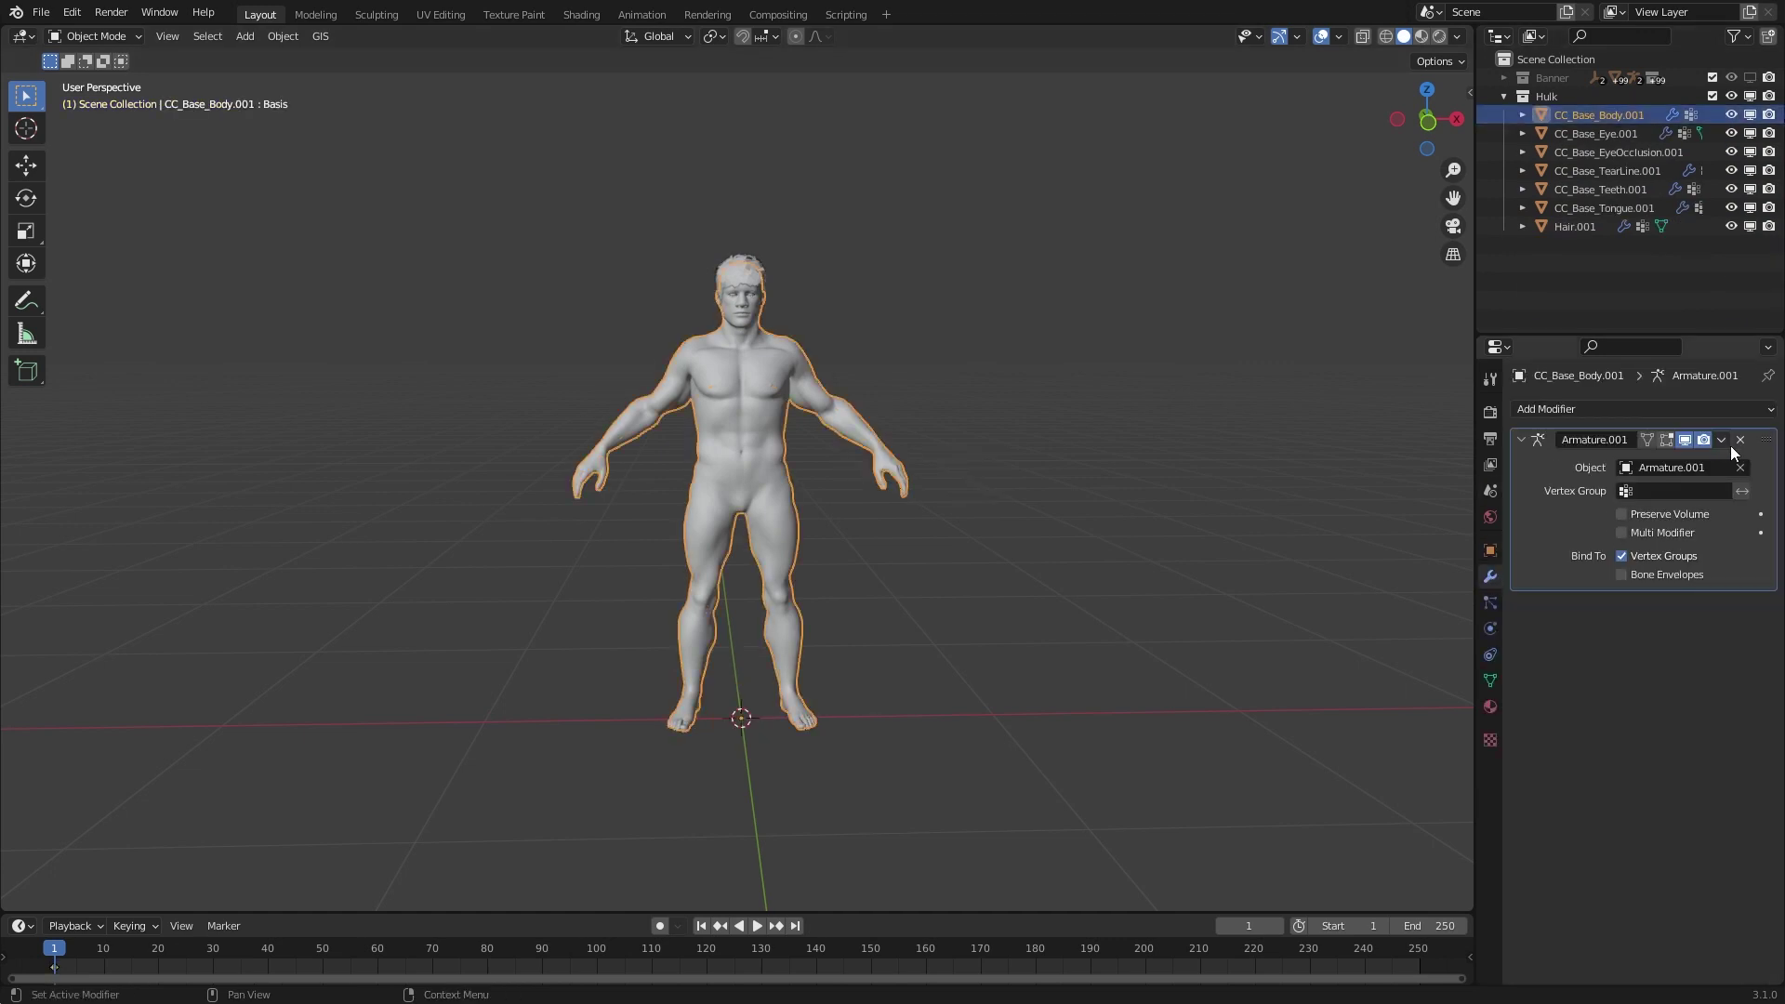
Remove the Armature.001 modifier from the Hulk's body, eye and eye occlusion meshes.
left_click(1739, 439)
left_click(1587, 133)
left_click_drag(1521, 439, 1525, 516)
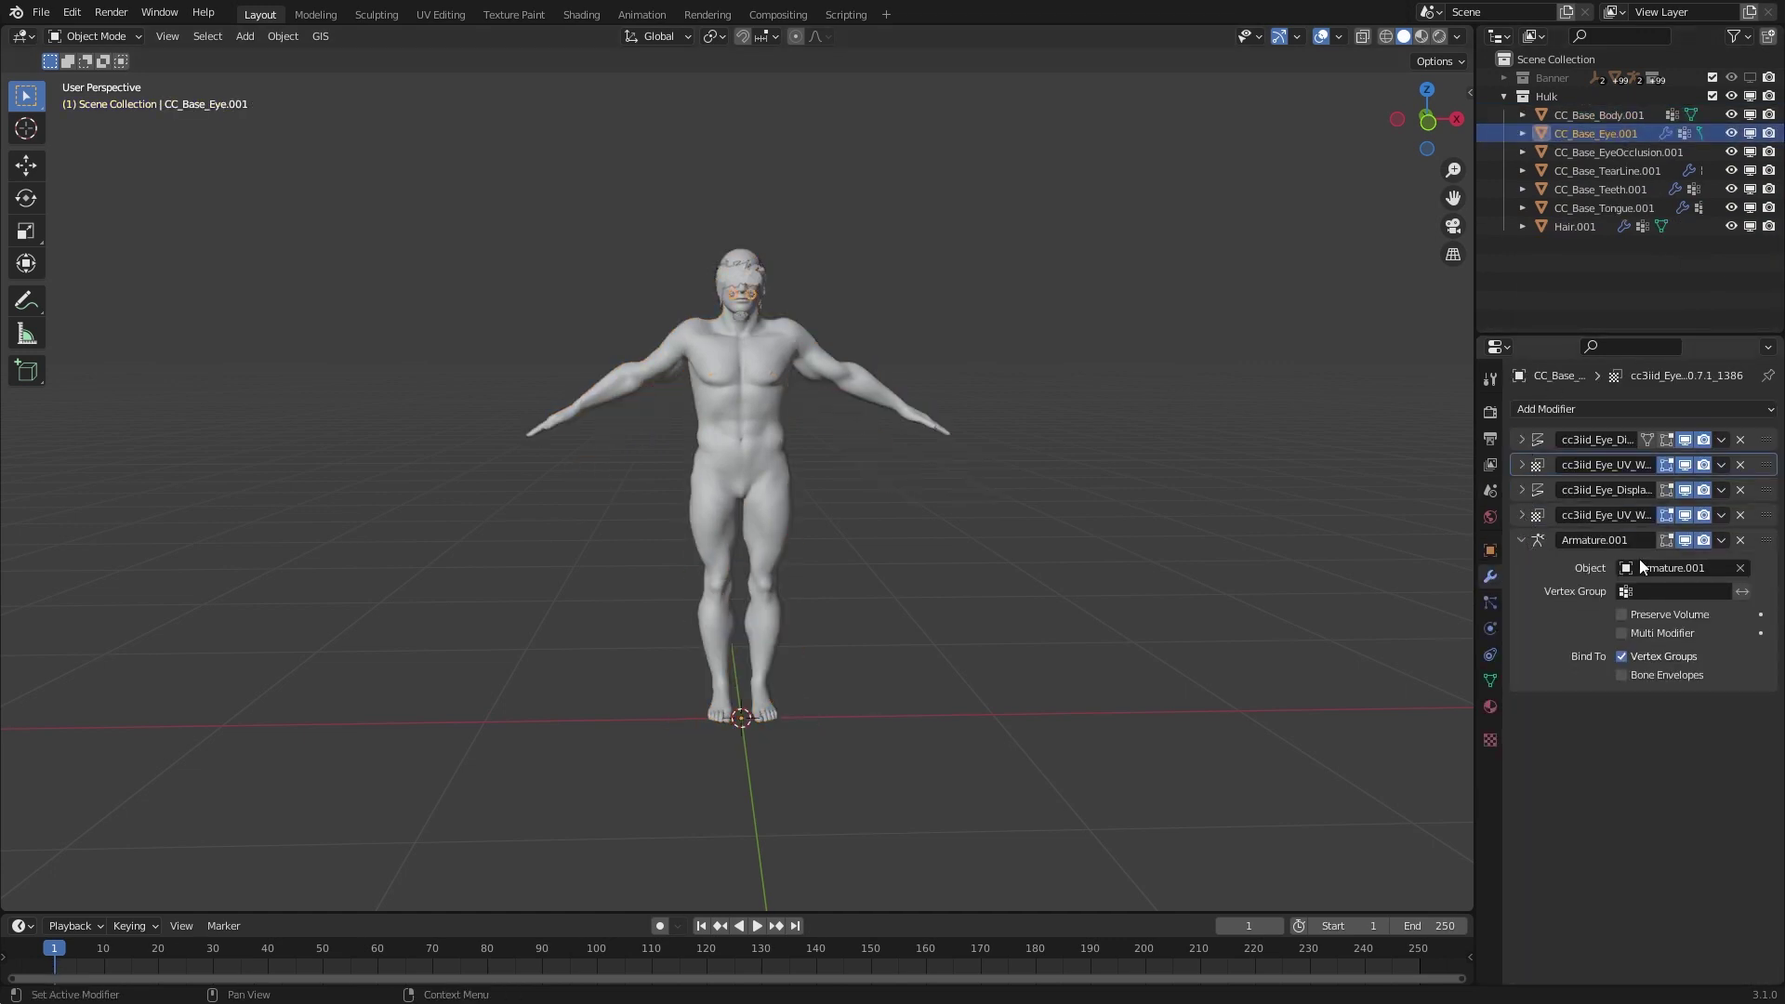
left_click(1740, 541)
left_click(1617, 152)
left_click_drag(1521, 440, 1749, 686)
Remove the Armature.001 modifier from the Hulk's tear line, teeth, tongue and hair meshes.
left_click(1607, 170)
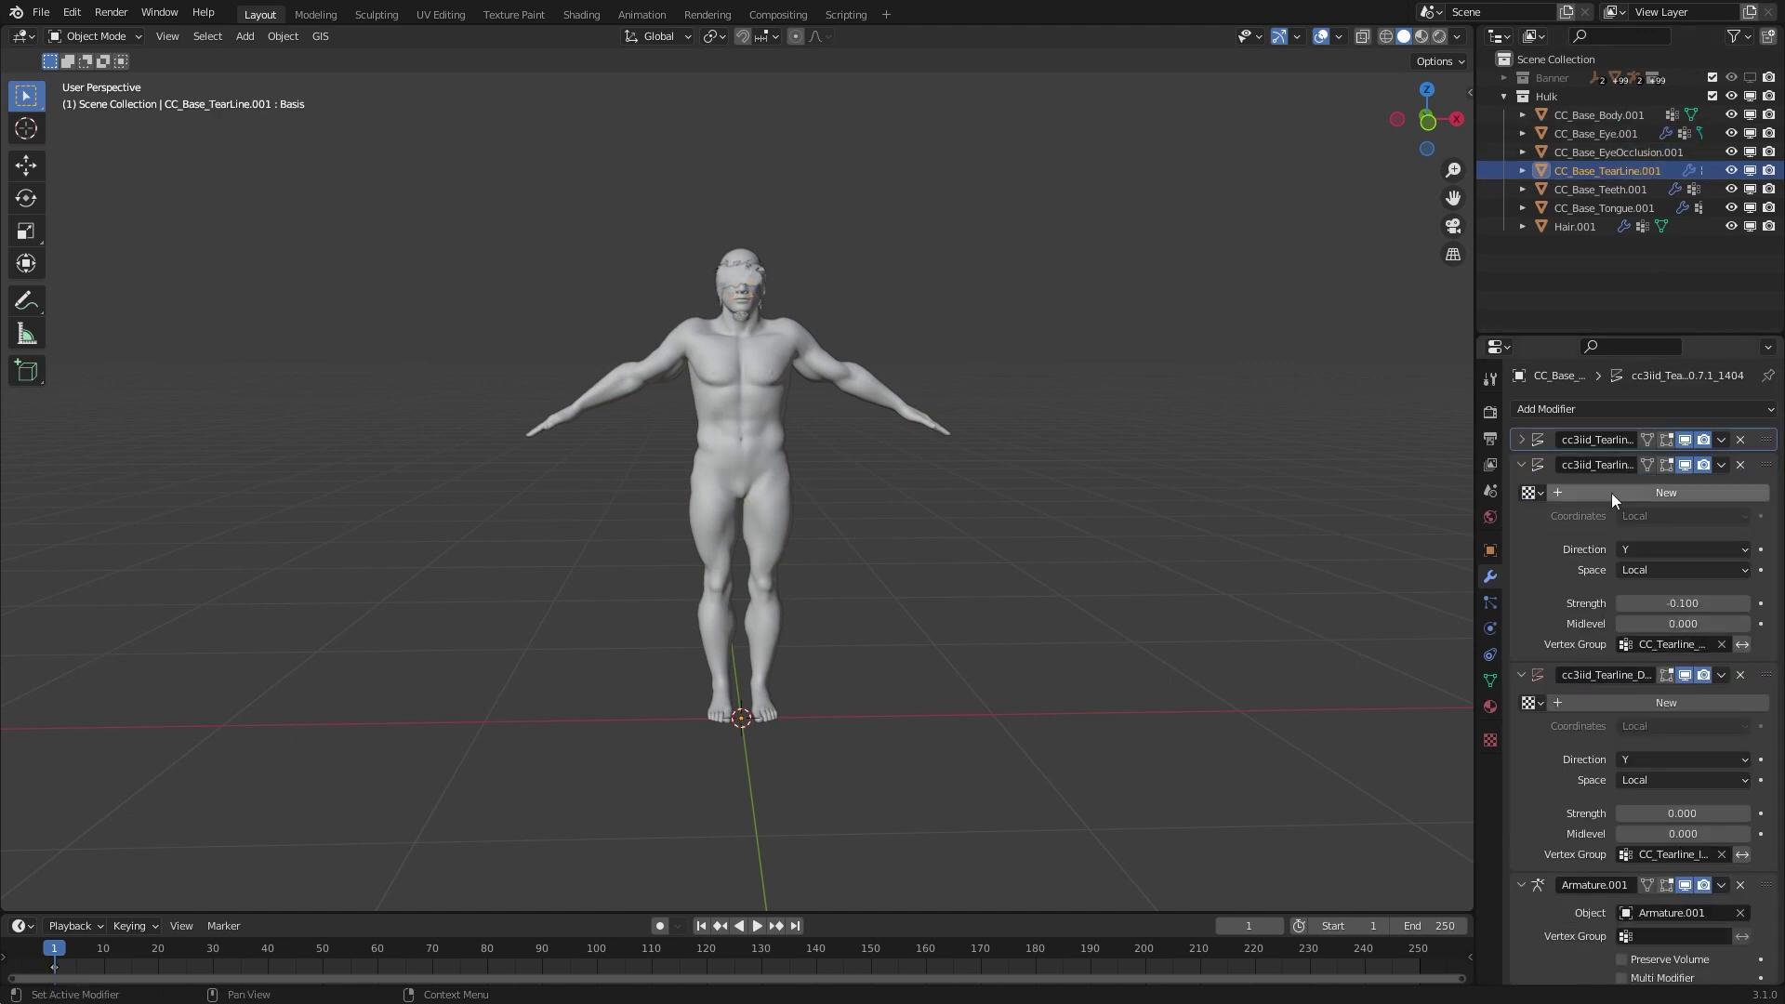
left_click_drag(1521, 440, 1520, 465)
left_click(1740, 490)
left_click(1600, 188)
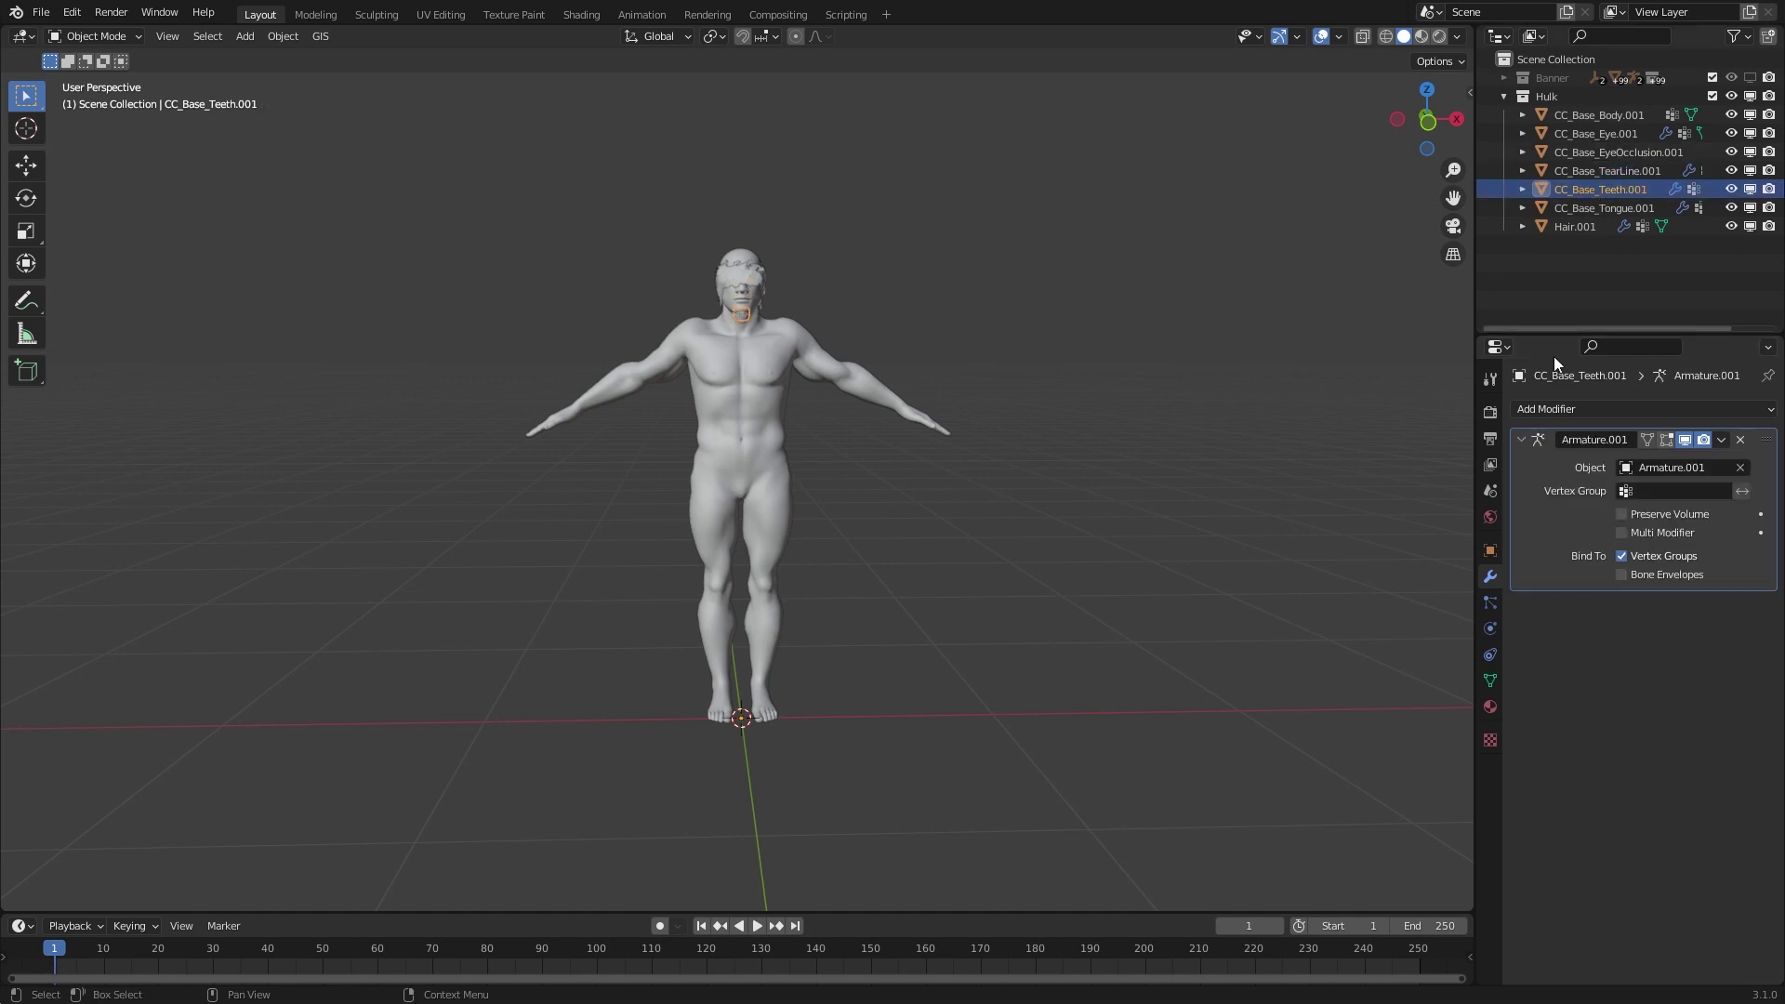
left_click(1740, 440)
left_click(1575, 226)
left_click(1740, 439)
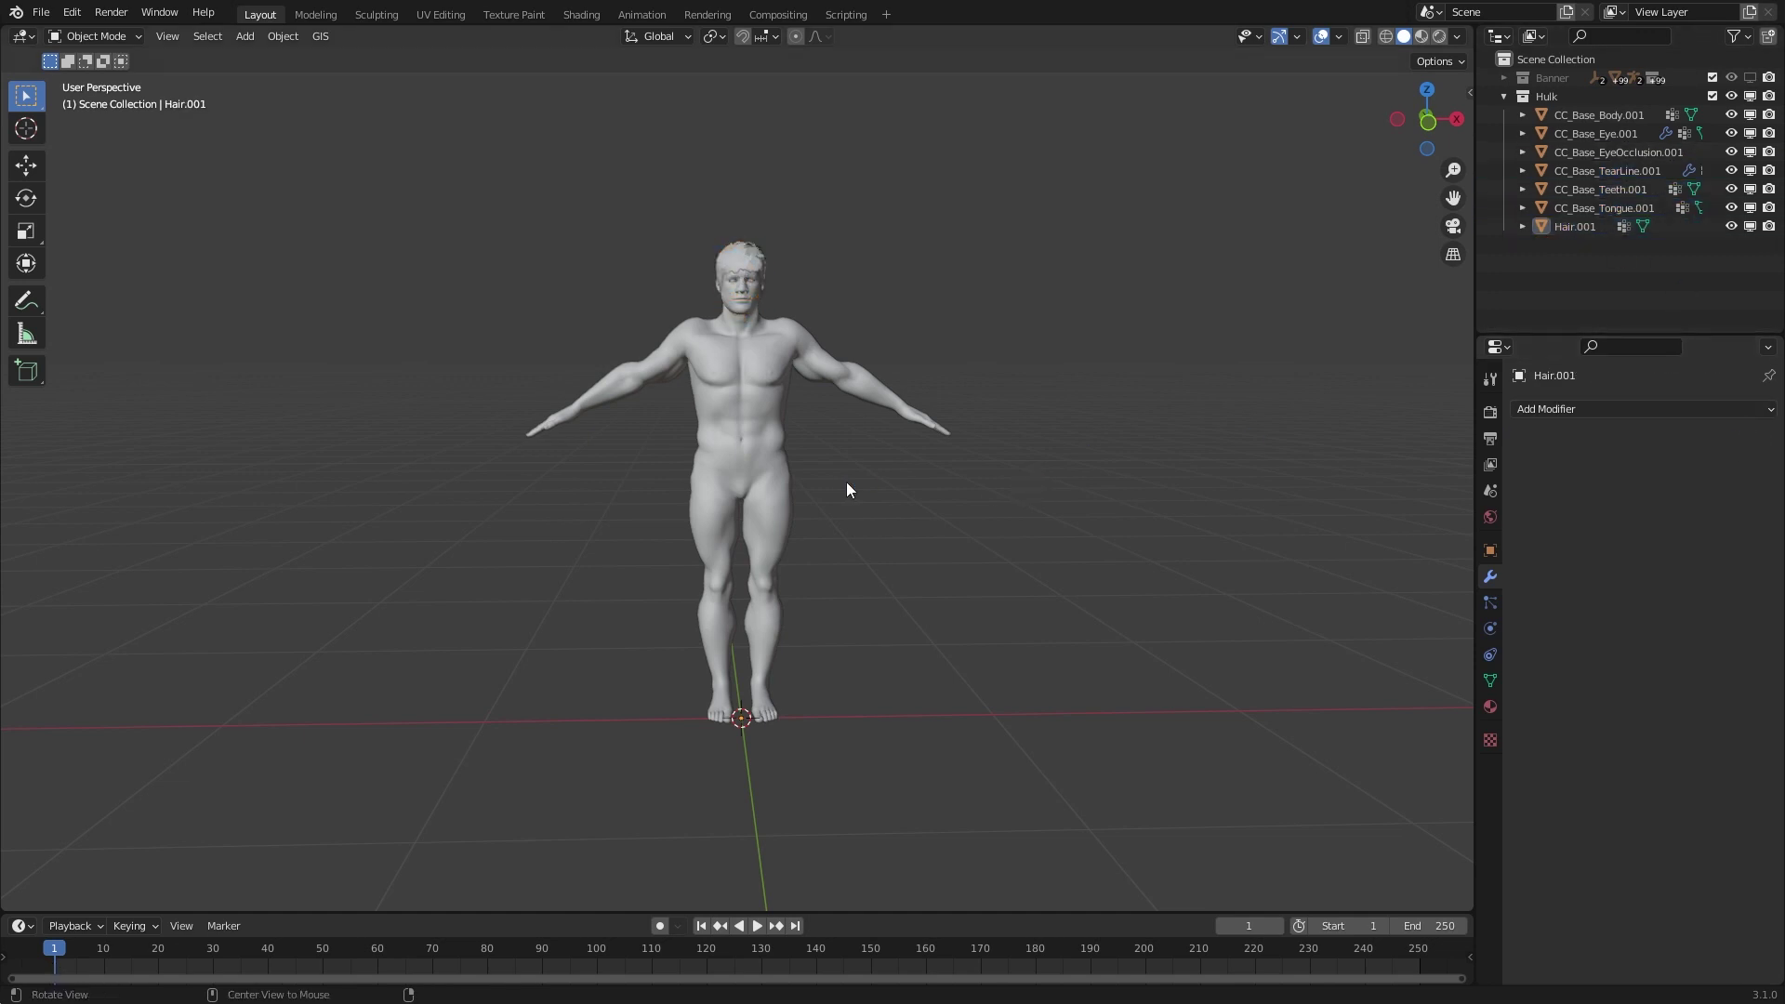
Show the expanded Banner collection instead of Hulk in front view and select the Banner body mesh.
middle_click_drag(846, 481, 805, 494)
key("KP_1")
scroll(928, 511, "up", 1)
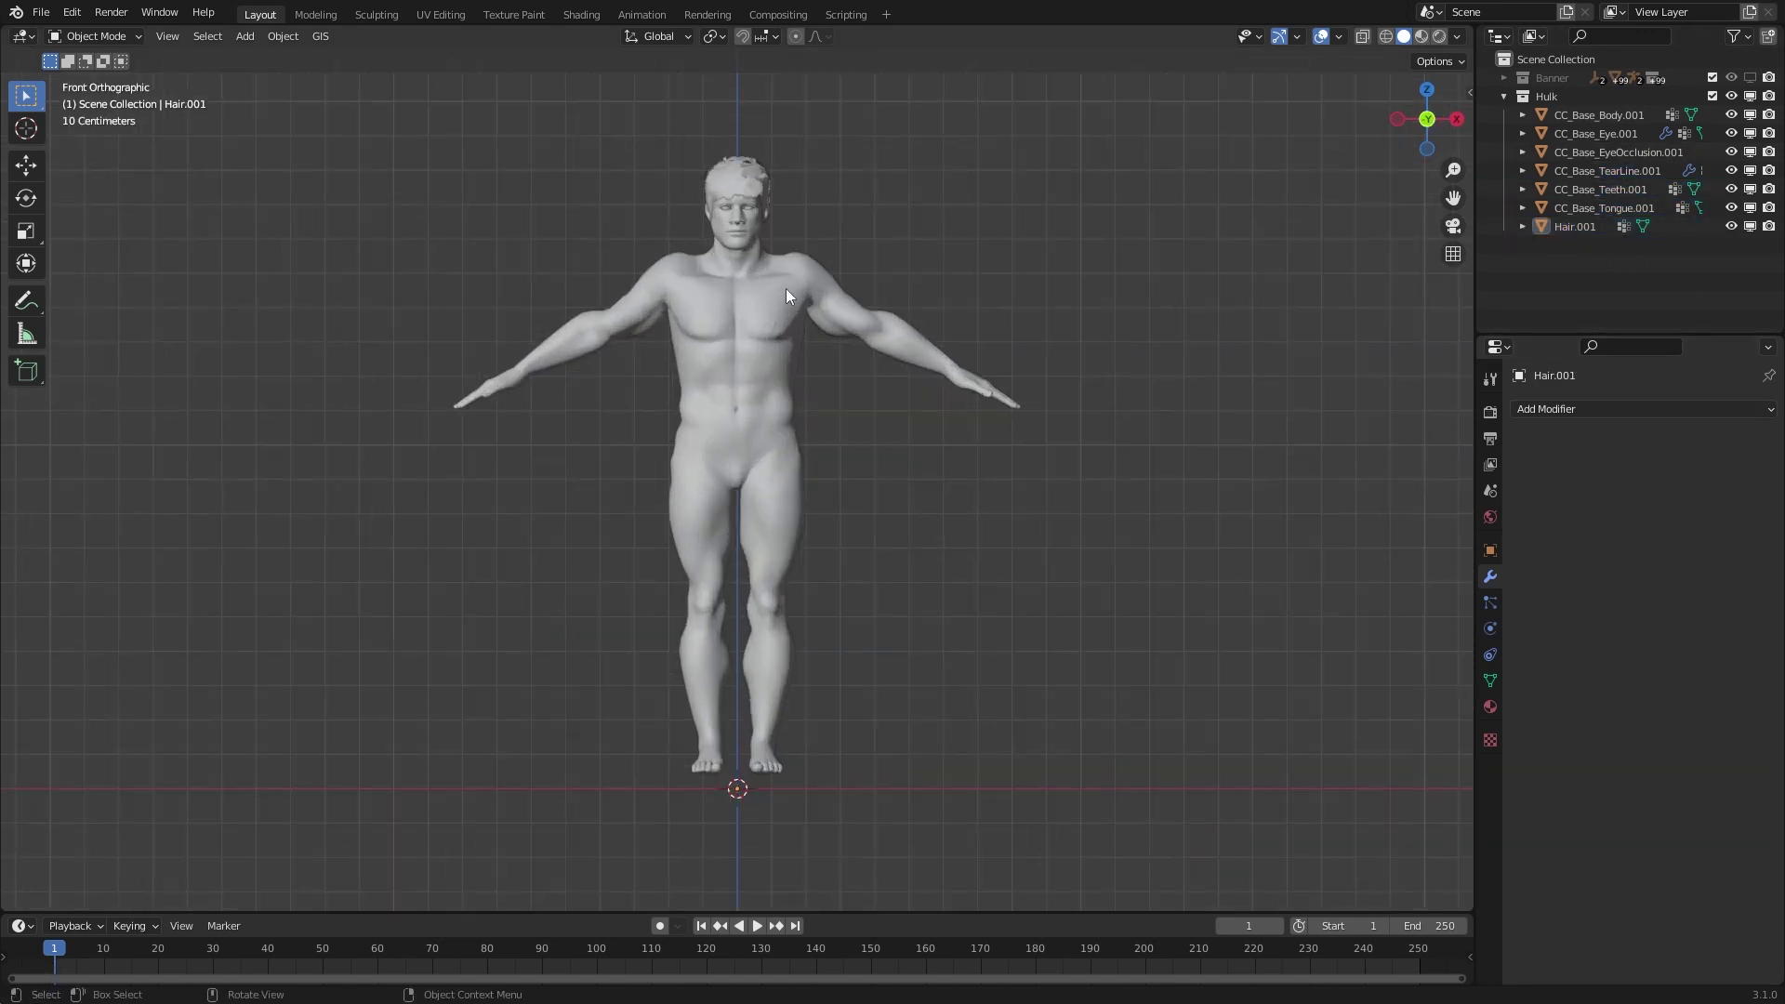
left_click(1750, 80)
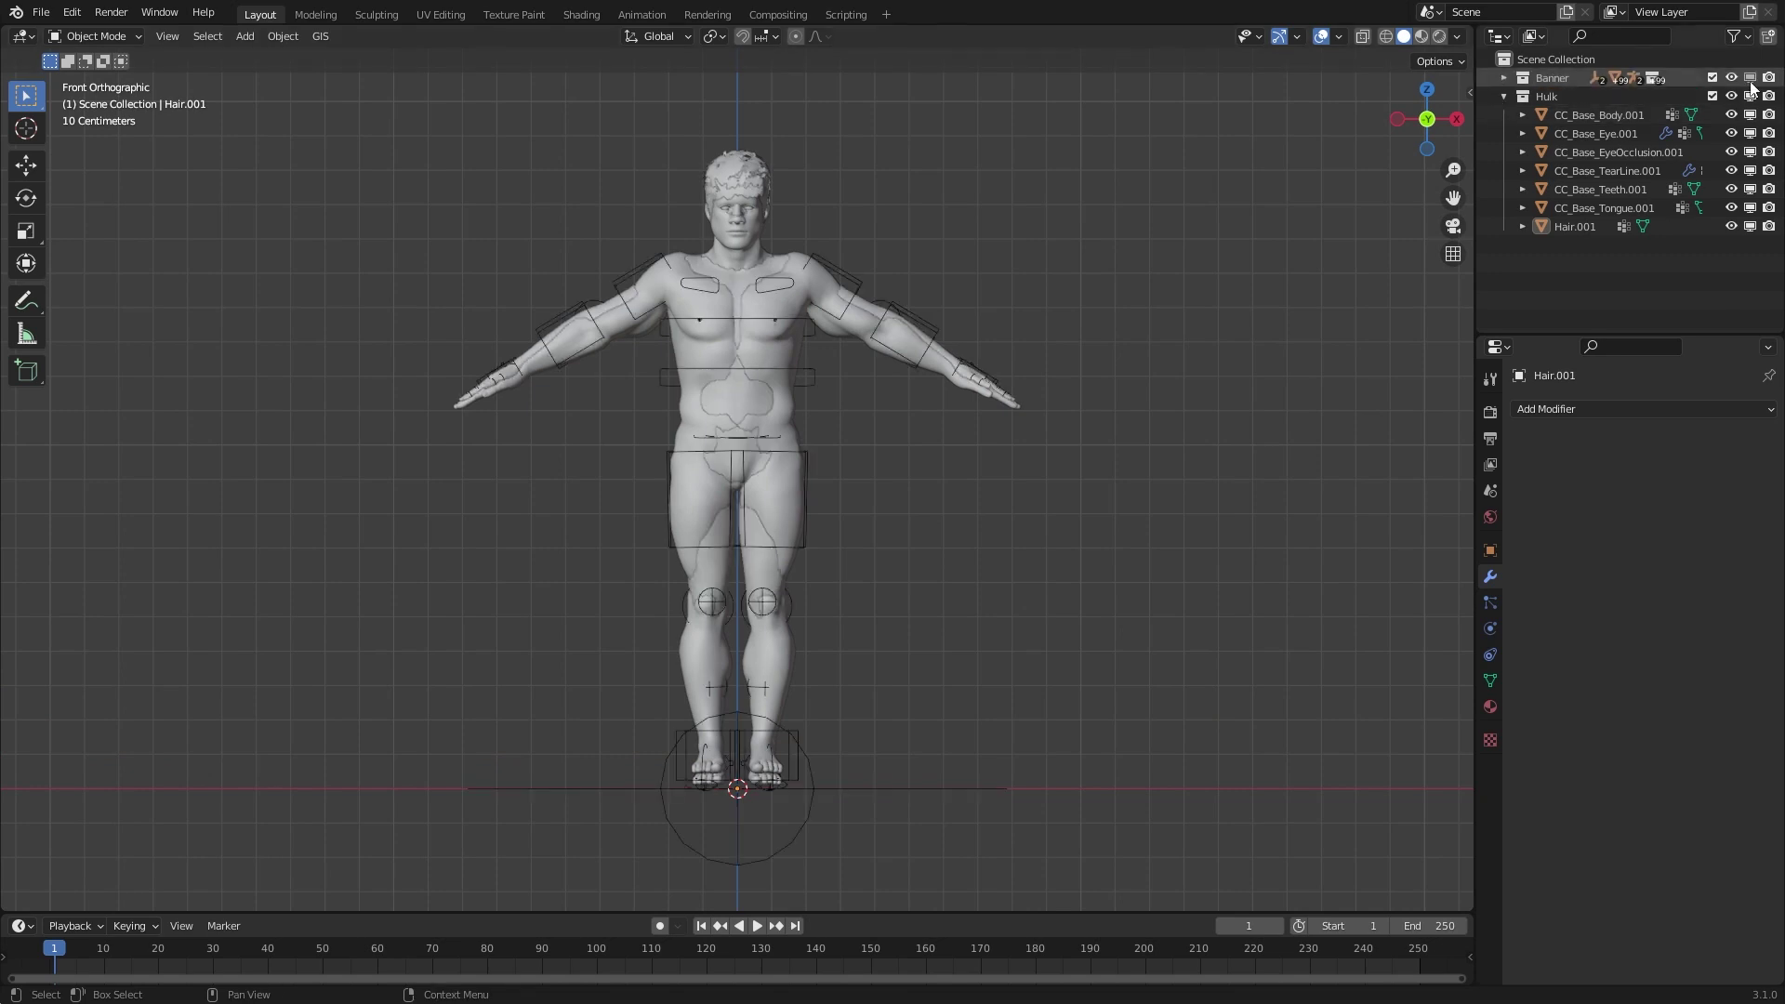
left_click(1750, 93)
left_click(1504, 77)
left_click(735, 295)
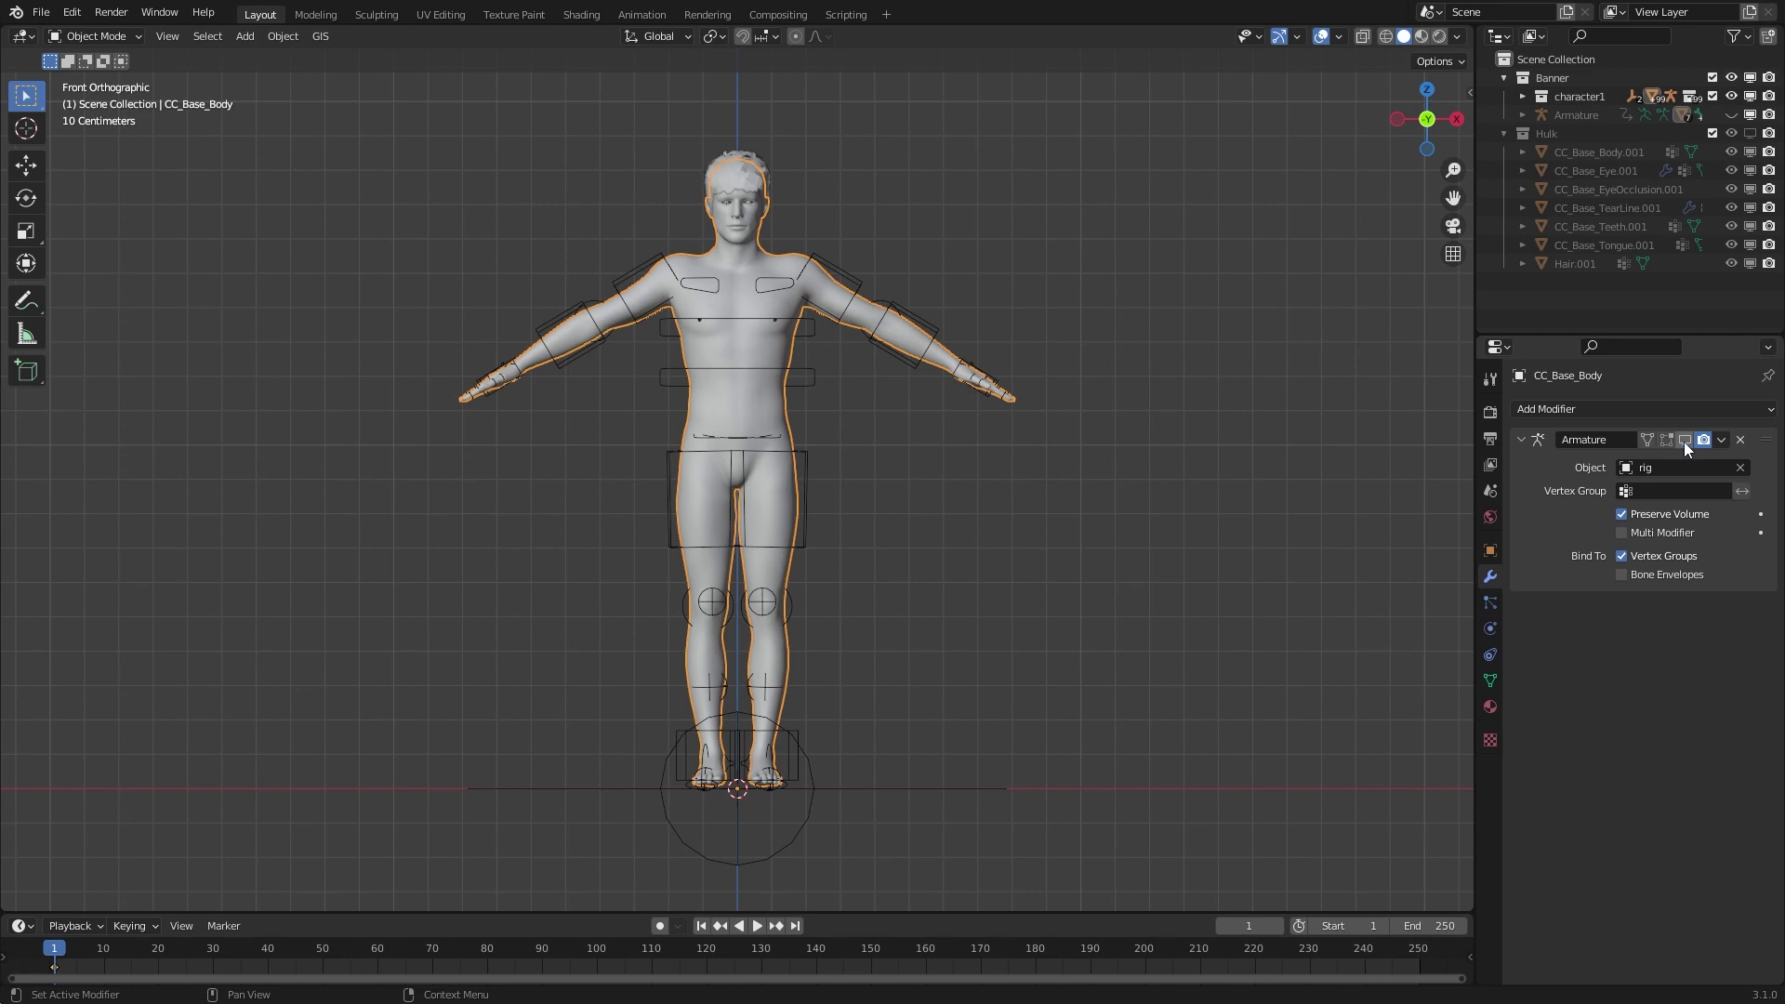
Show Hulk alongside Banner and move all Hulk meshes along Z in Edit Mode to line the feet up with Banner's.
left_click(1601, 154)
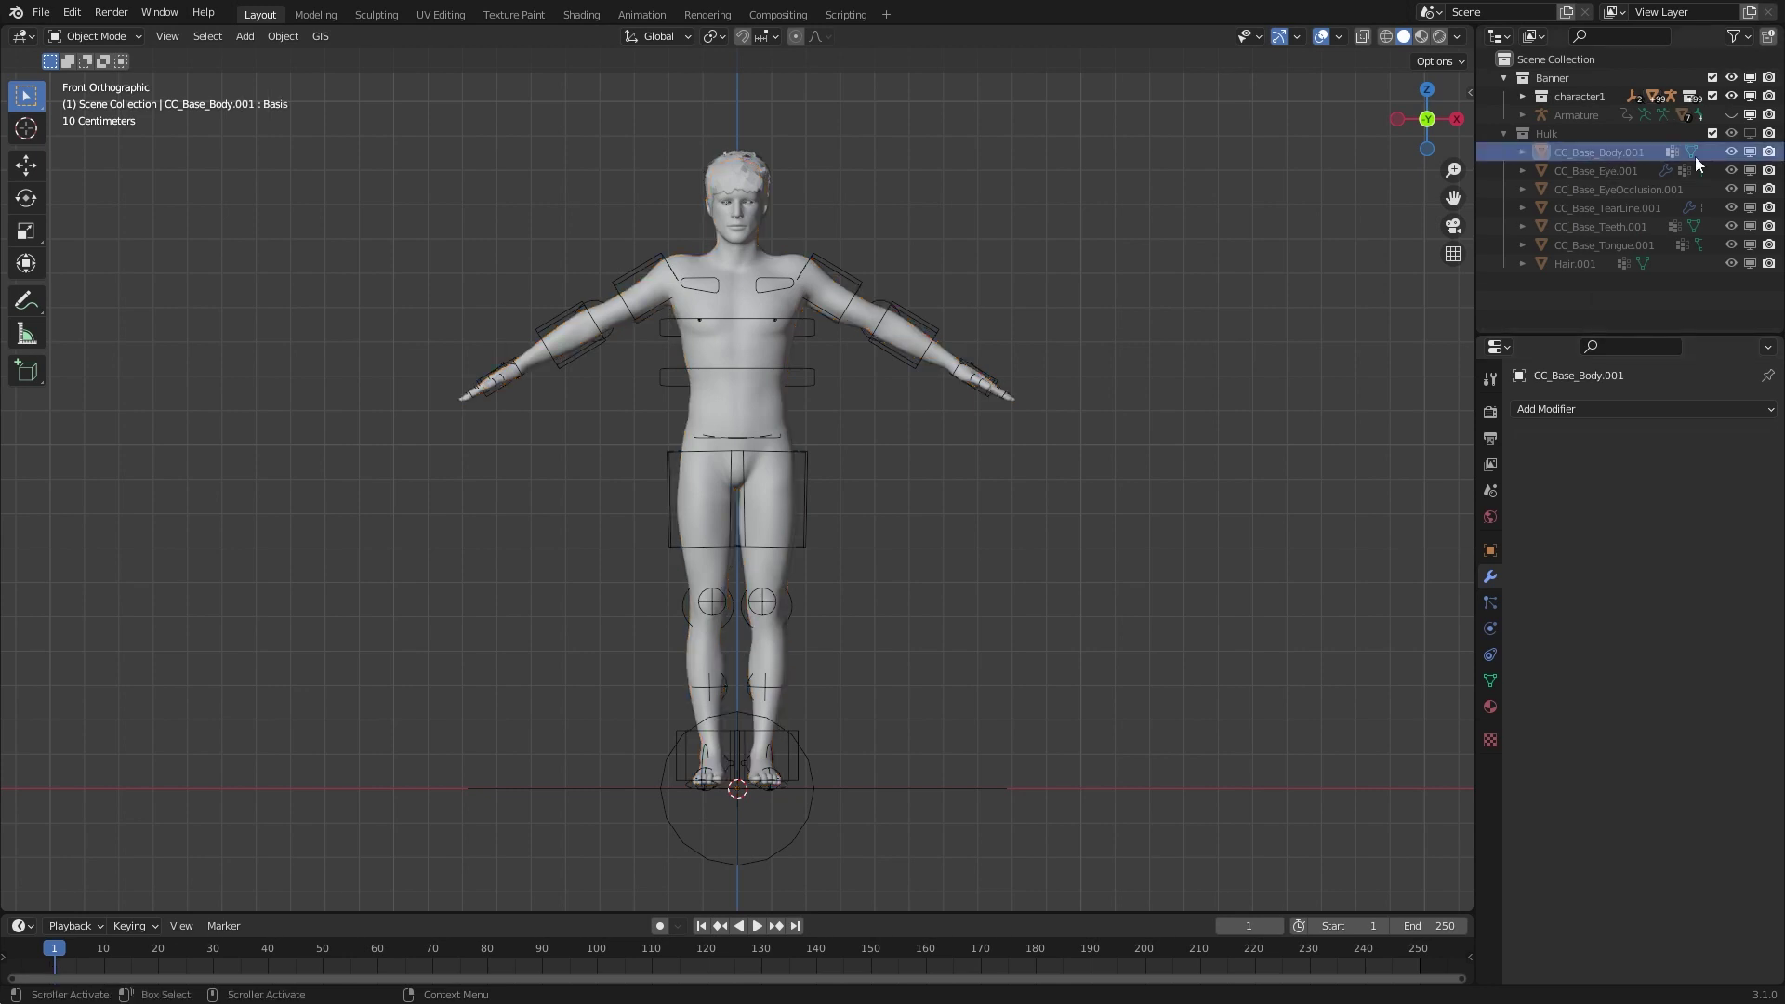
left_click(1751, 133)
middle_click_drag(899, 626, 1086, 521, "shift")
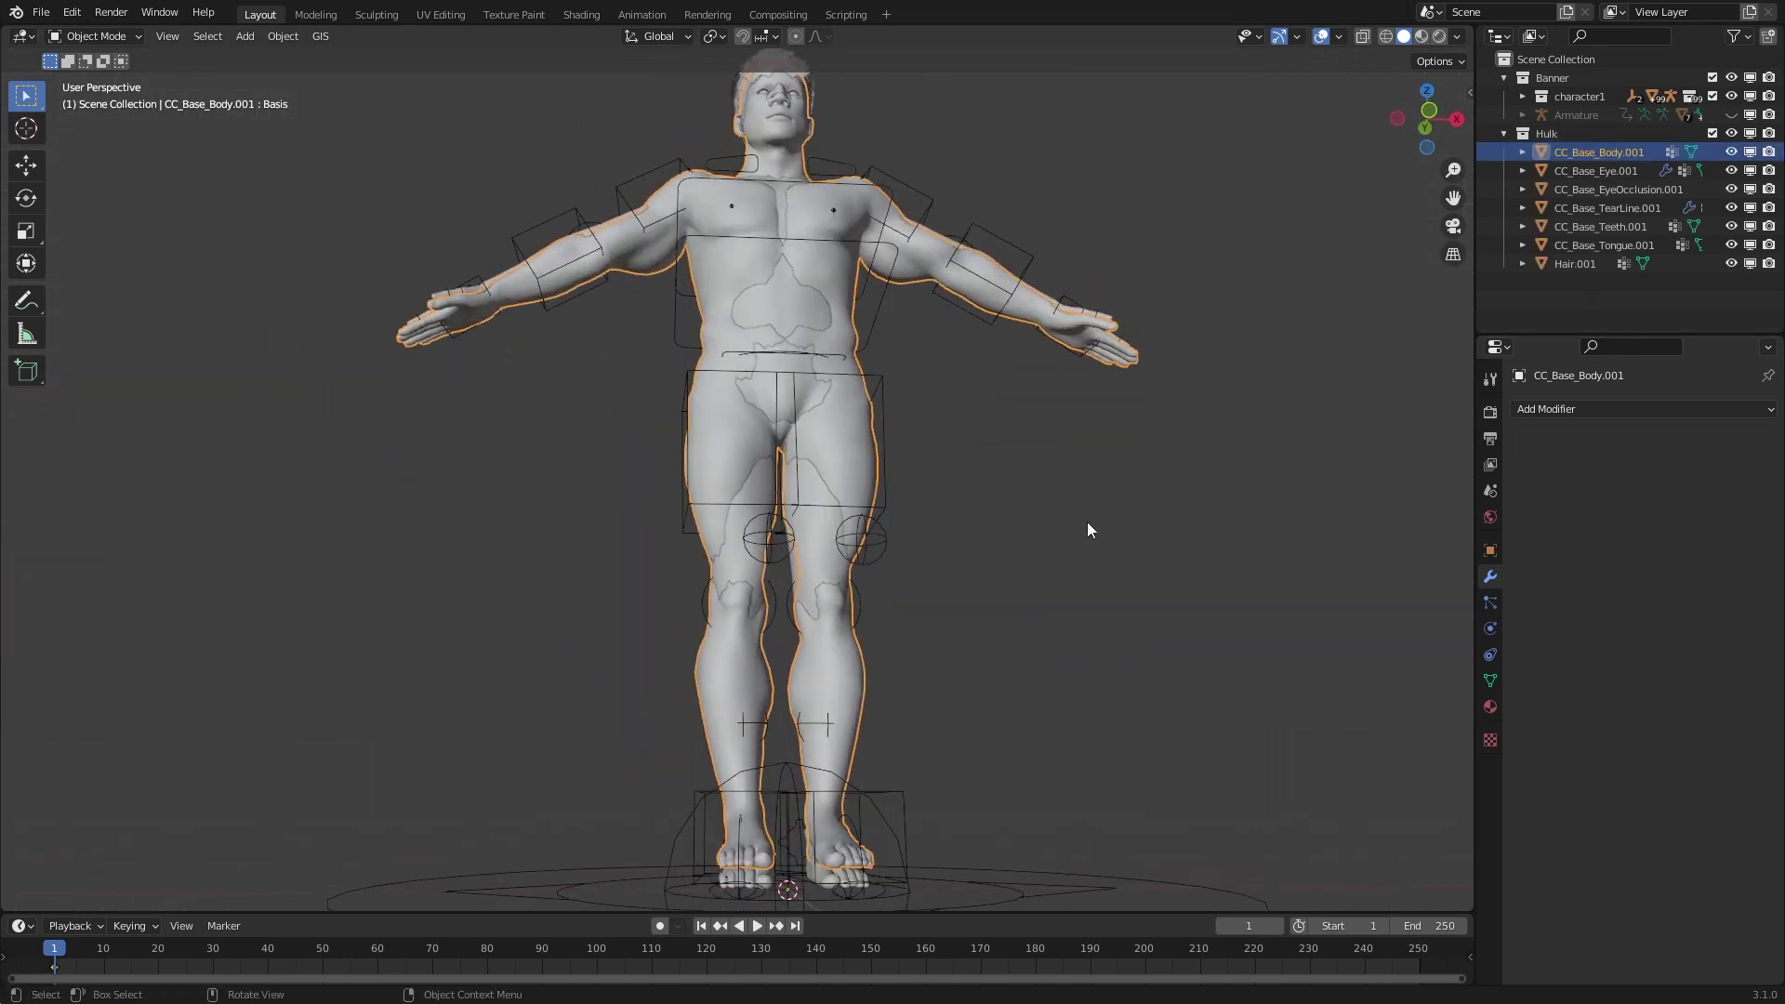
key("KP_1")
left_click(1574, 264, "shift")
scroll(990, 530, "up", 3)
key("Tab")
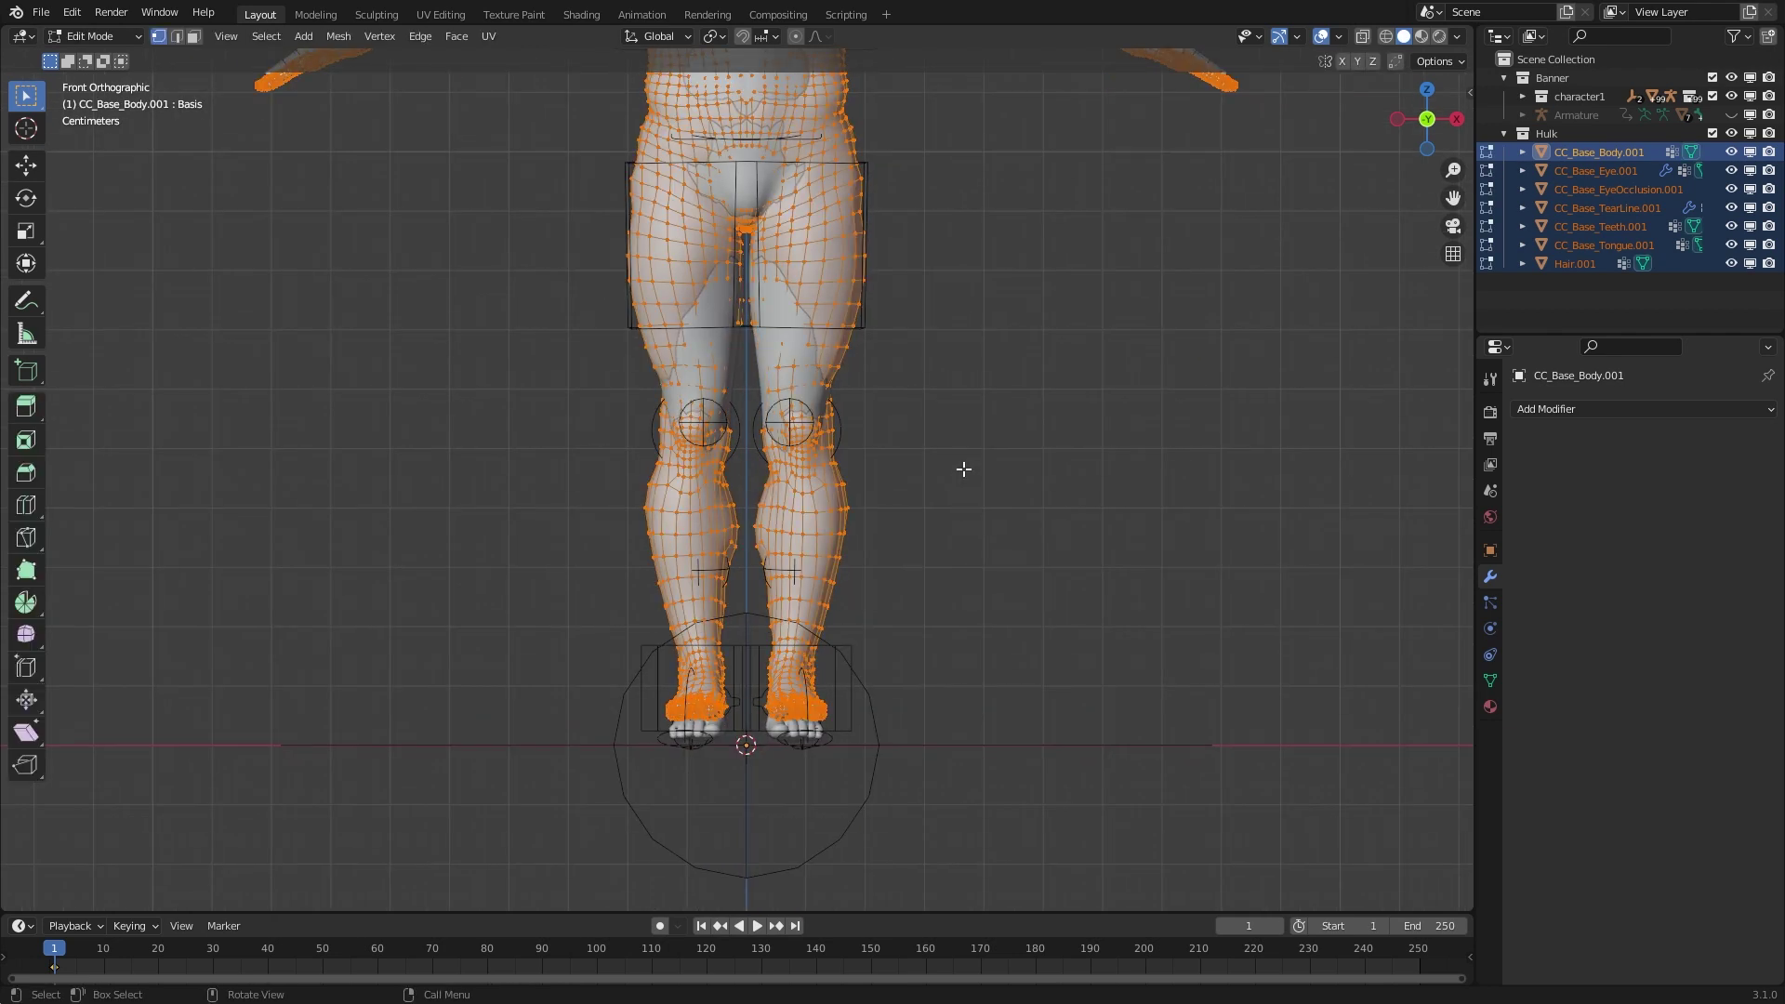
key("g")
key("z")
left_click(950, 528)
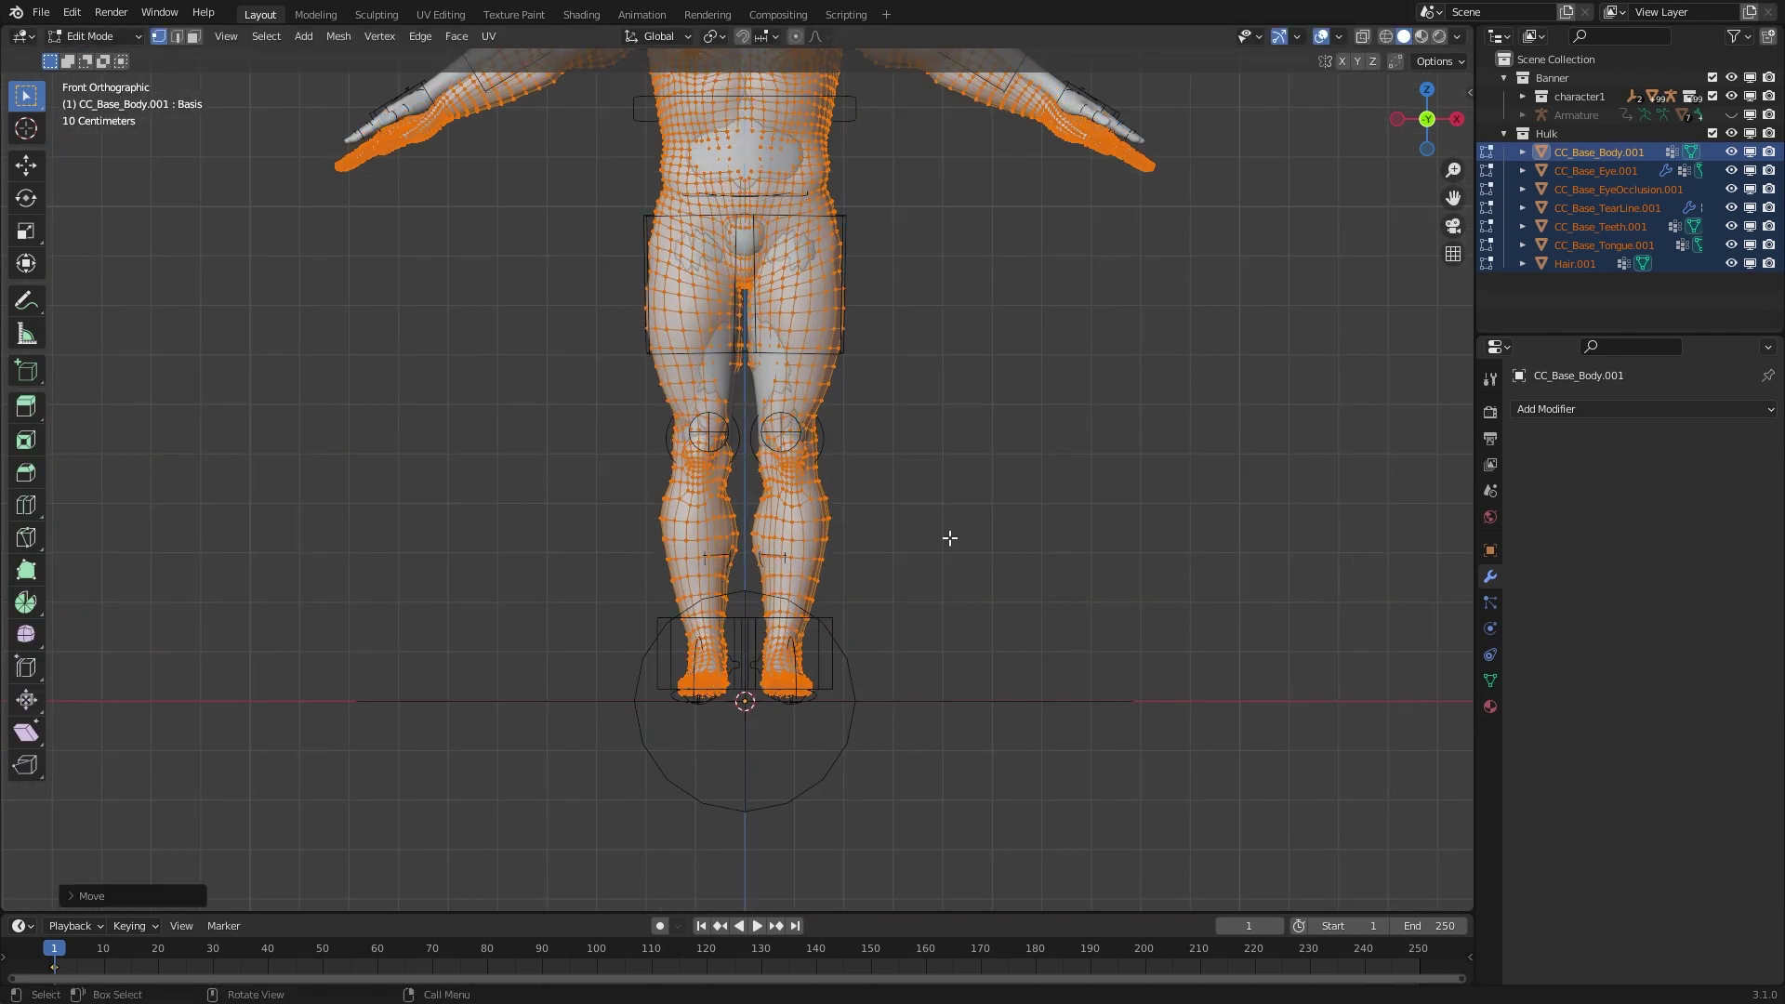
Change the transform pivot point used for scaling and check the alignment of both characters' feet.
scroll(1008, 570, "down", 5)
scroll(890, 523, "up", 2)
key("period")
left_click(1120, 557)
middle_click_drag(892, 893, 881, 595, "shift")
scroll(881, 595, "up", 8)
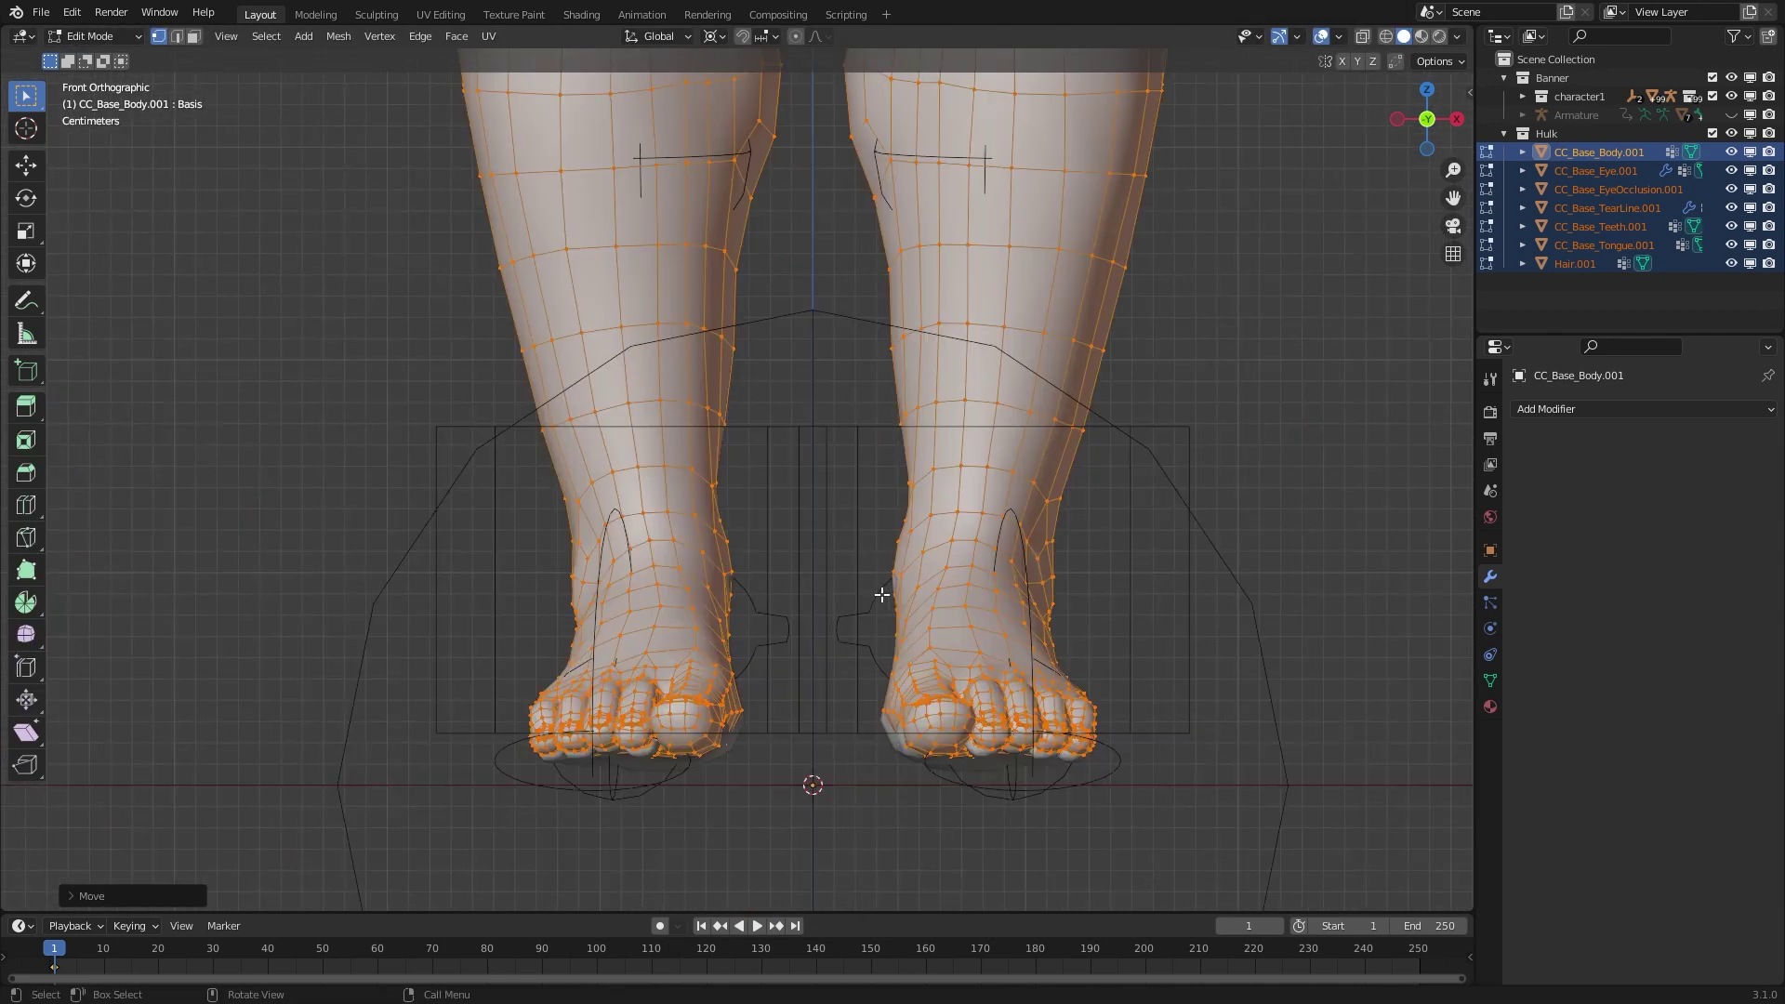
Switch the viewport to wireframe and scale all Hulk meshes slightly to match Banner's head.
scroll(1084, 600, "down", 6)
middle_click_drag(1083, 316, 1089, 498, "shift")
scroll(1093, 498, "up", 6)
key("z")
left_click(1041, 495)
scroll(1060, 488, "up", 5)
scroll(1055, 483, "down", 1)
key("s")
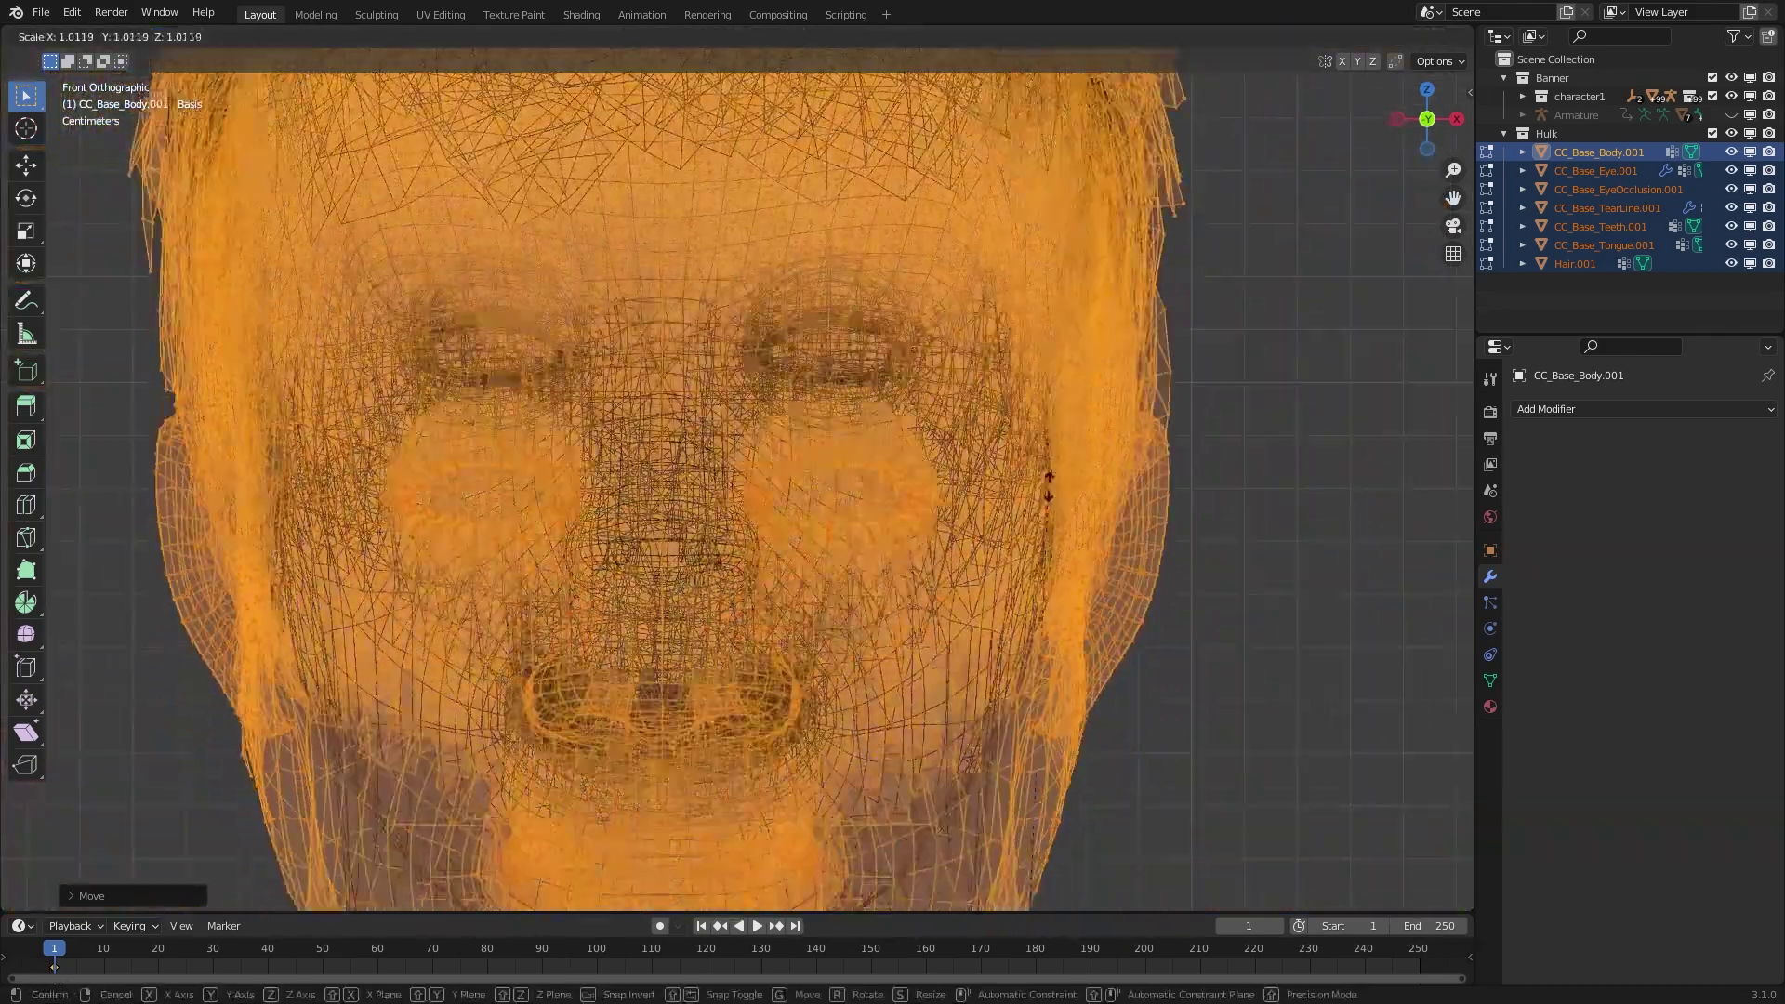
left_click(1070, 445)
Readjust the Hulk meshes along Z at the feet and scale them again to fit Banner's head.
scroll(1070, 455, "down", 8)
middle_click_drag(1060, 743, 985, 521, "shift")
key("g")
key("z")
left_click(1004, 530)
middle_click_drag(1069, 232, 1078, 465, "shift")
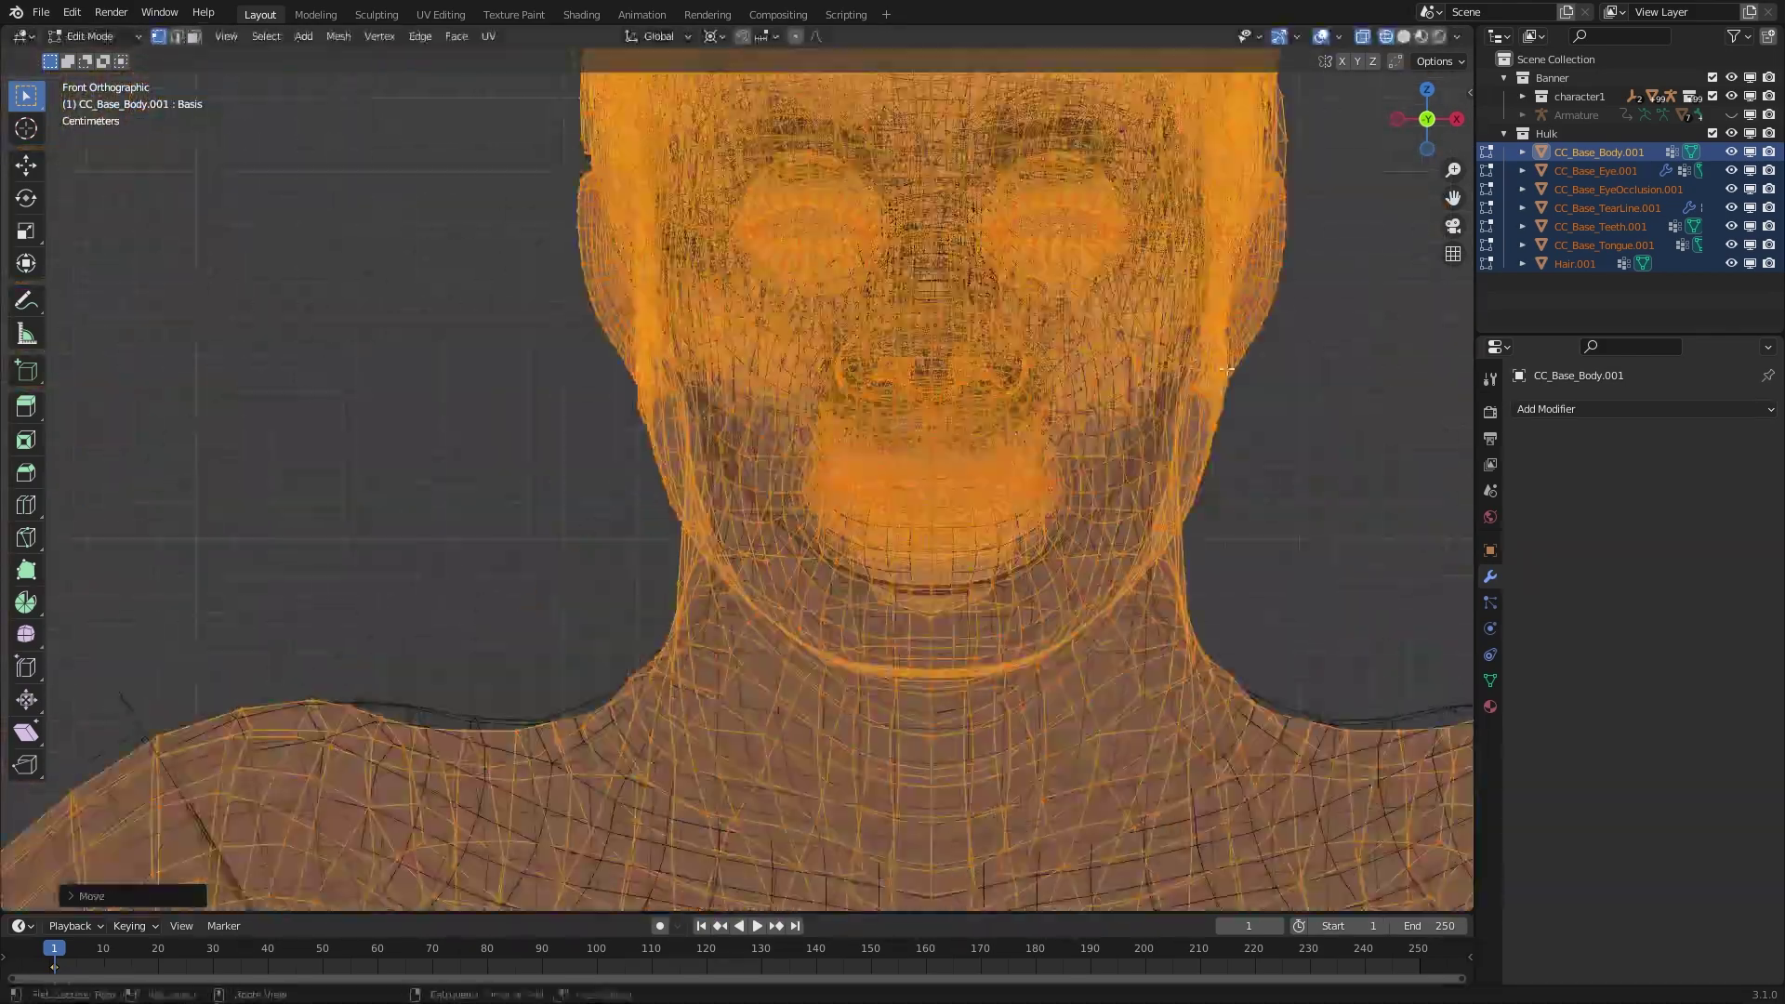
scroll(1062, 492, "up", 5)
key("s")
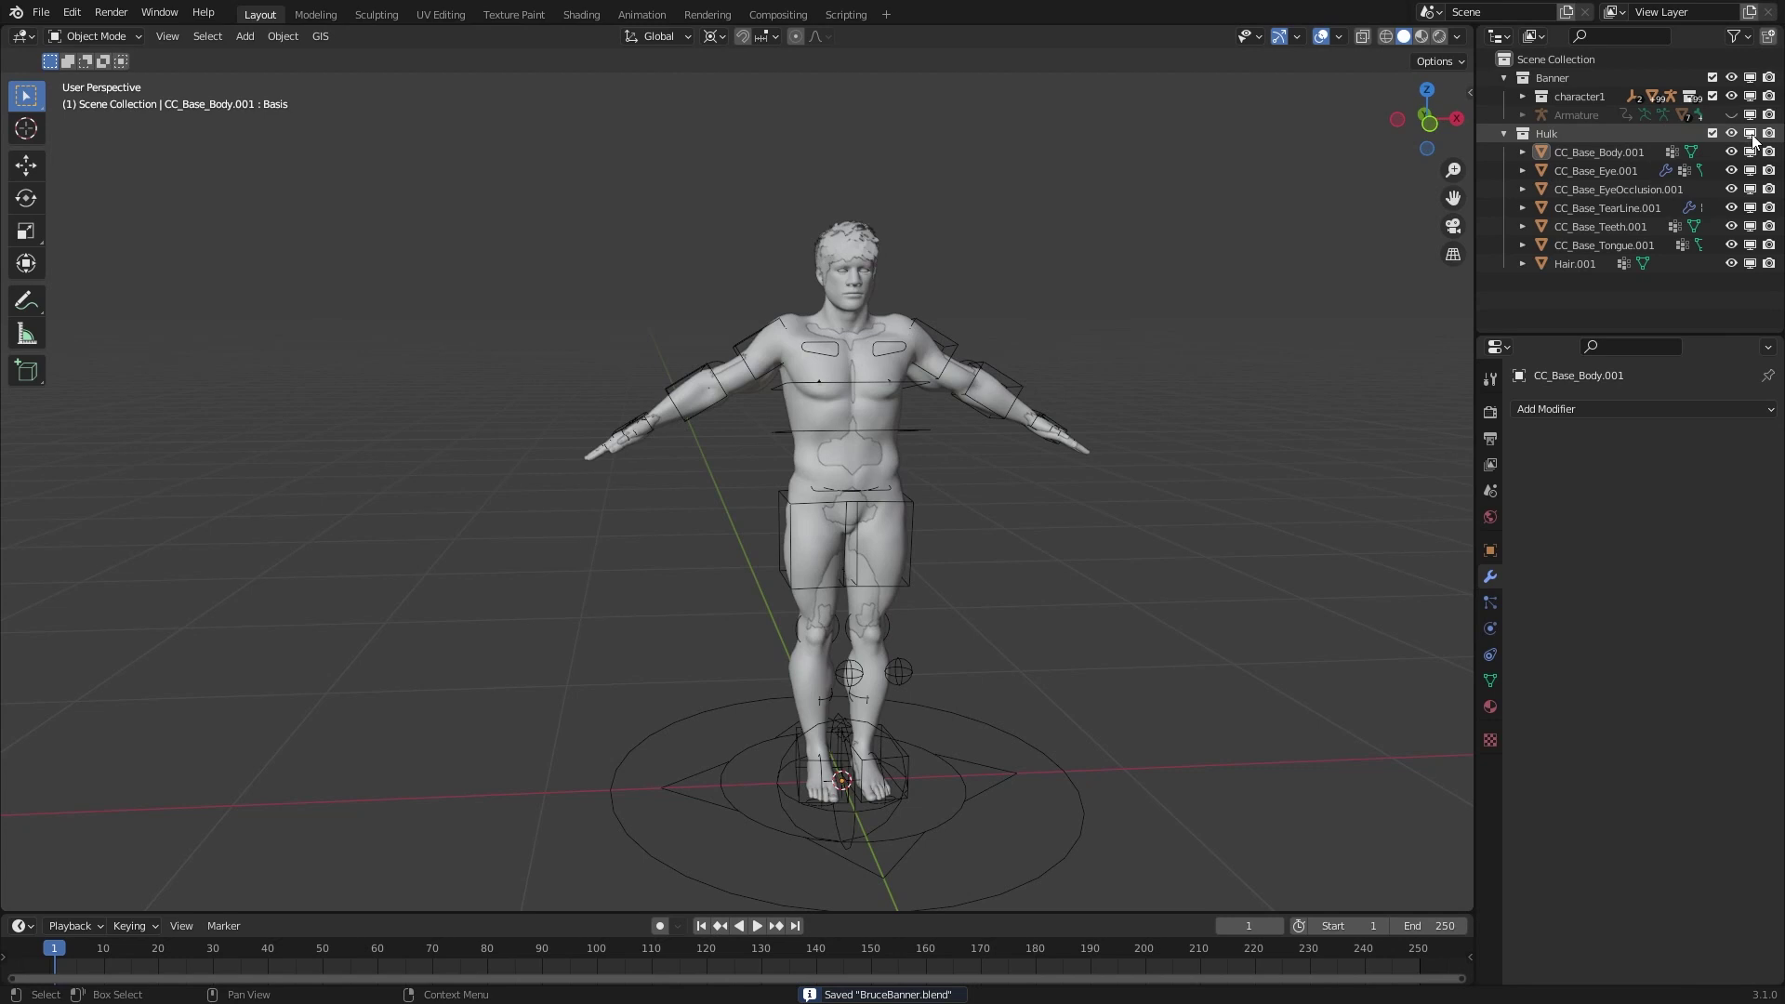
Hide the Hulk collection, display Banner's CC_Base_Body modifiers in the Geometry Nodes workspace and save the file.
left_click(1751, 133)
left_click(837, 336)
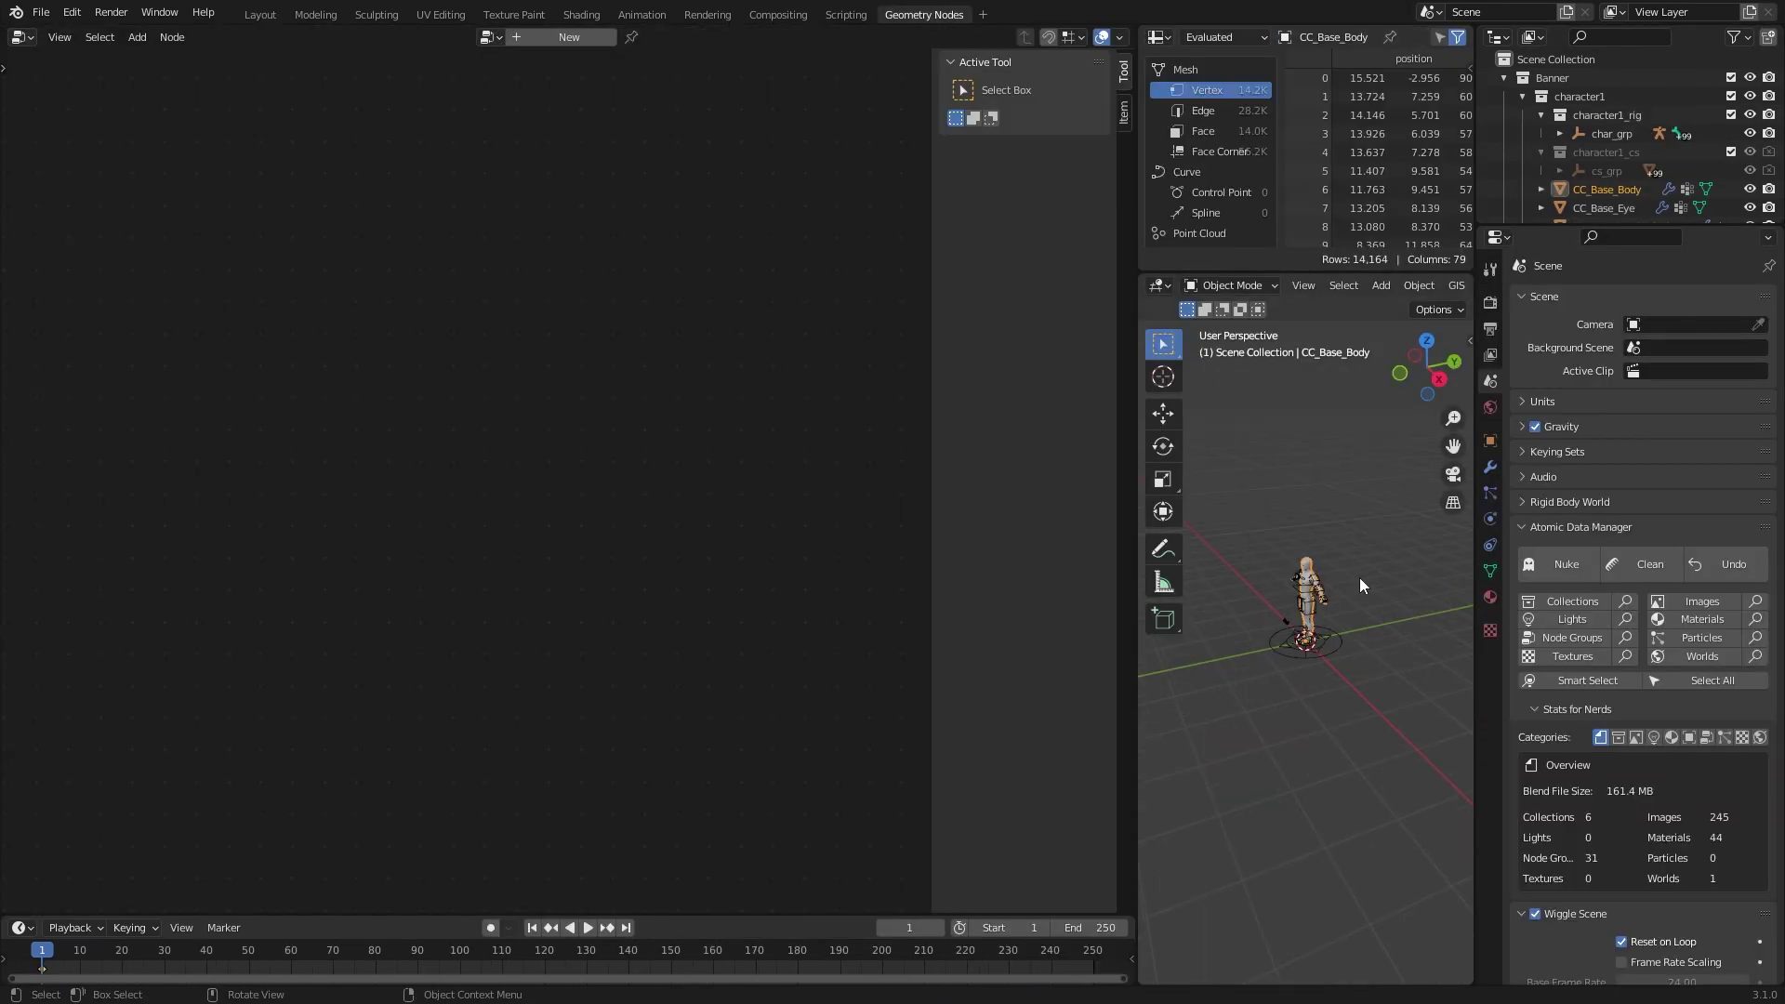
scroll(1268, 549, "up", 4)
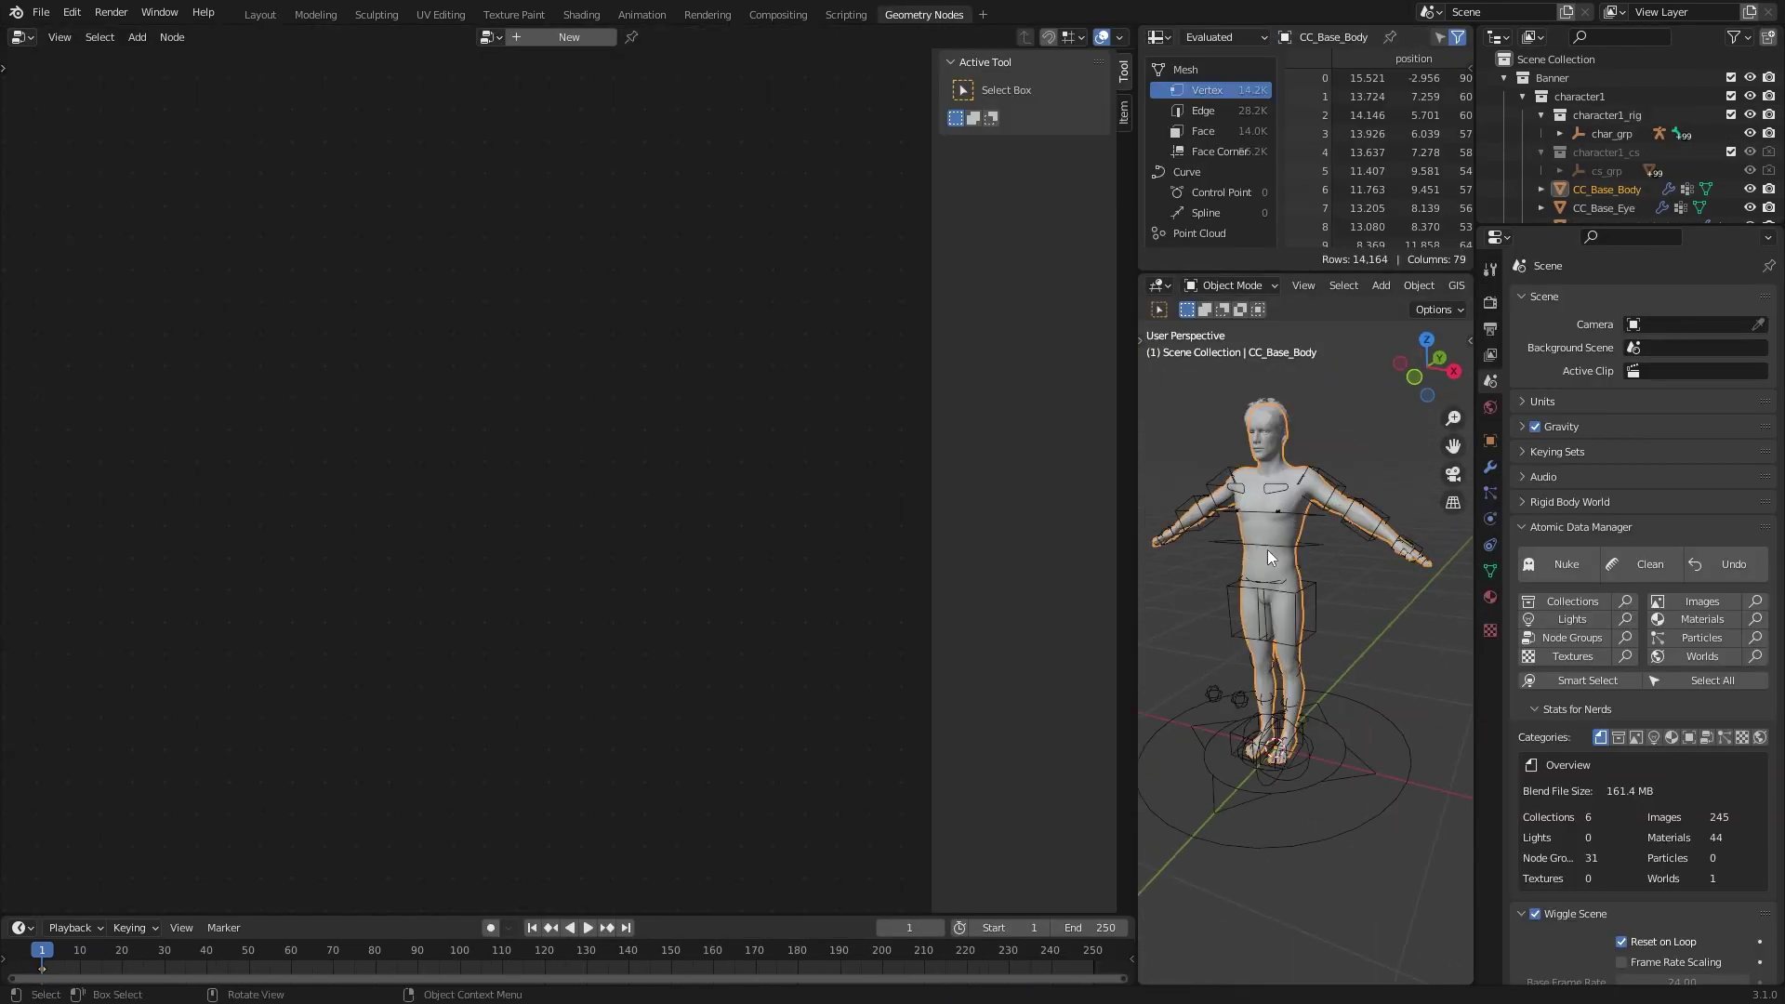
key("n")
middle_click_drag(1208, 483, 1303, 473)
left_click(1304, 472)
left_click(1491, 467)
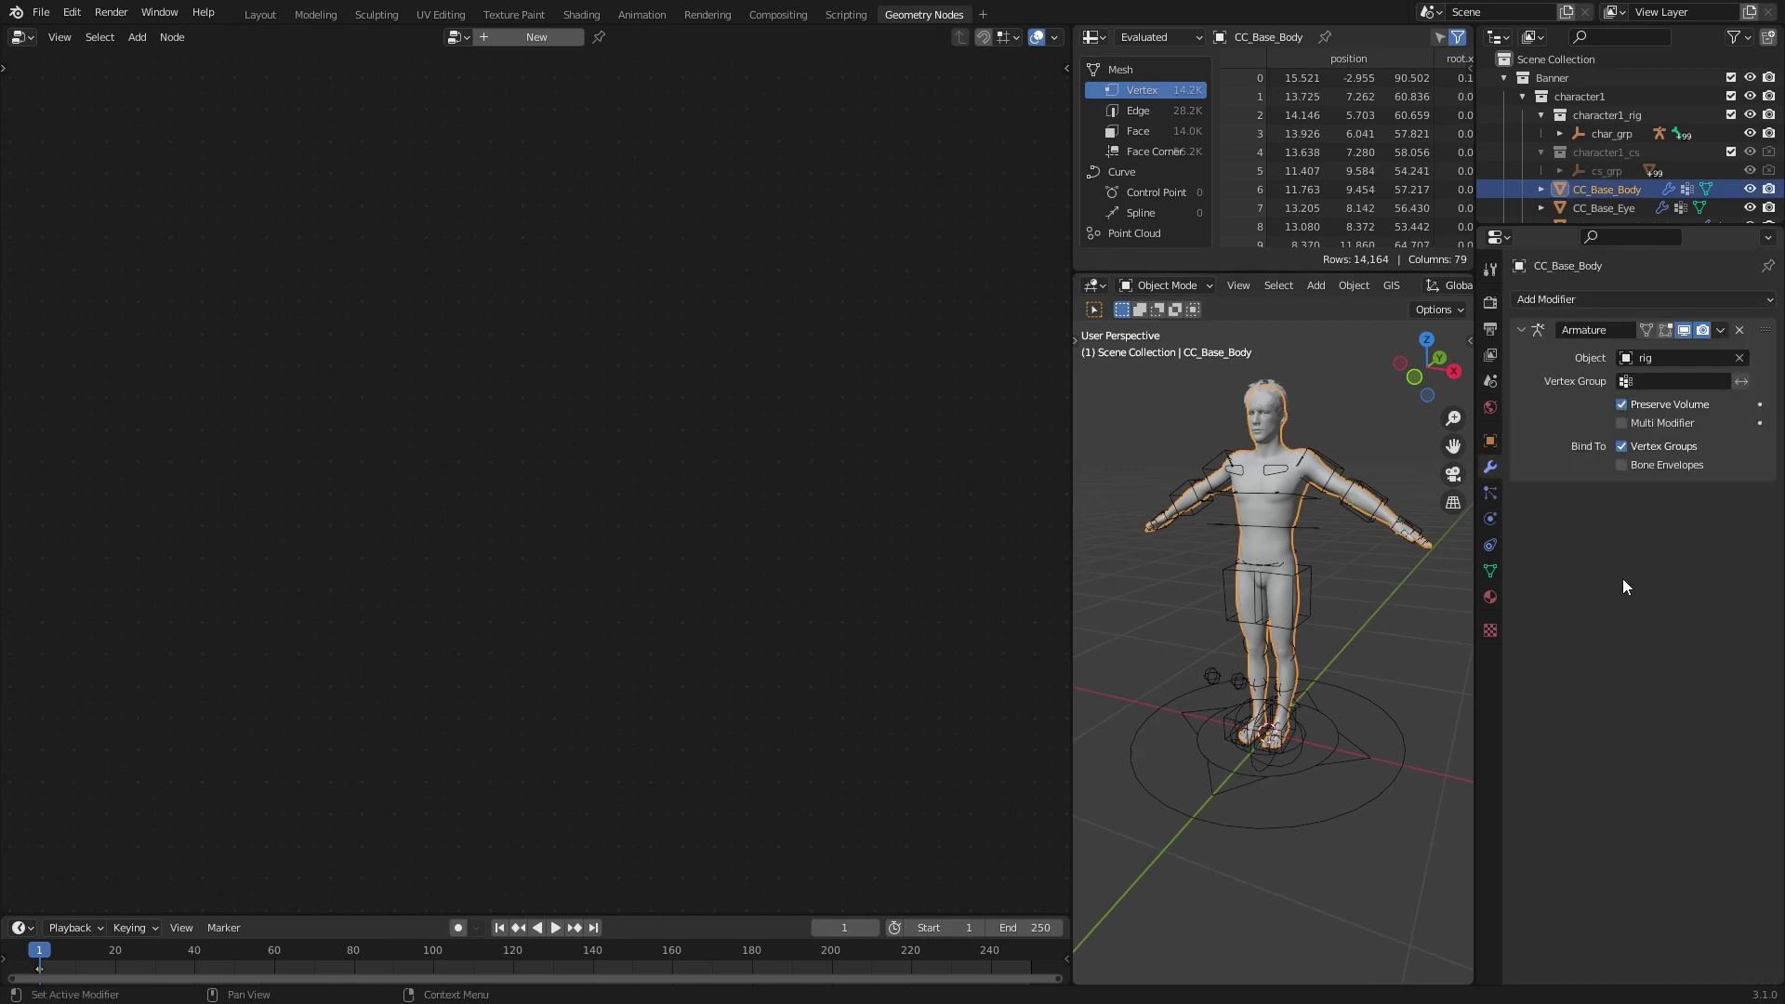
key("ctrl+s")
Add a Geometry Nodes modifier with a node group named Morphing to CC_Base_Body and place it above the Armature modifier.
left_click(1592, 299)
left_click(1450, 476)
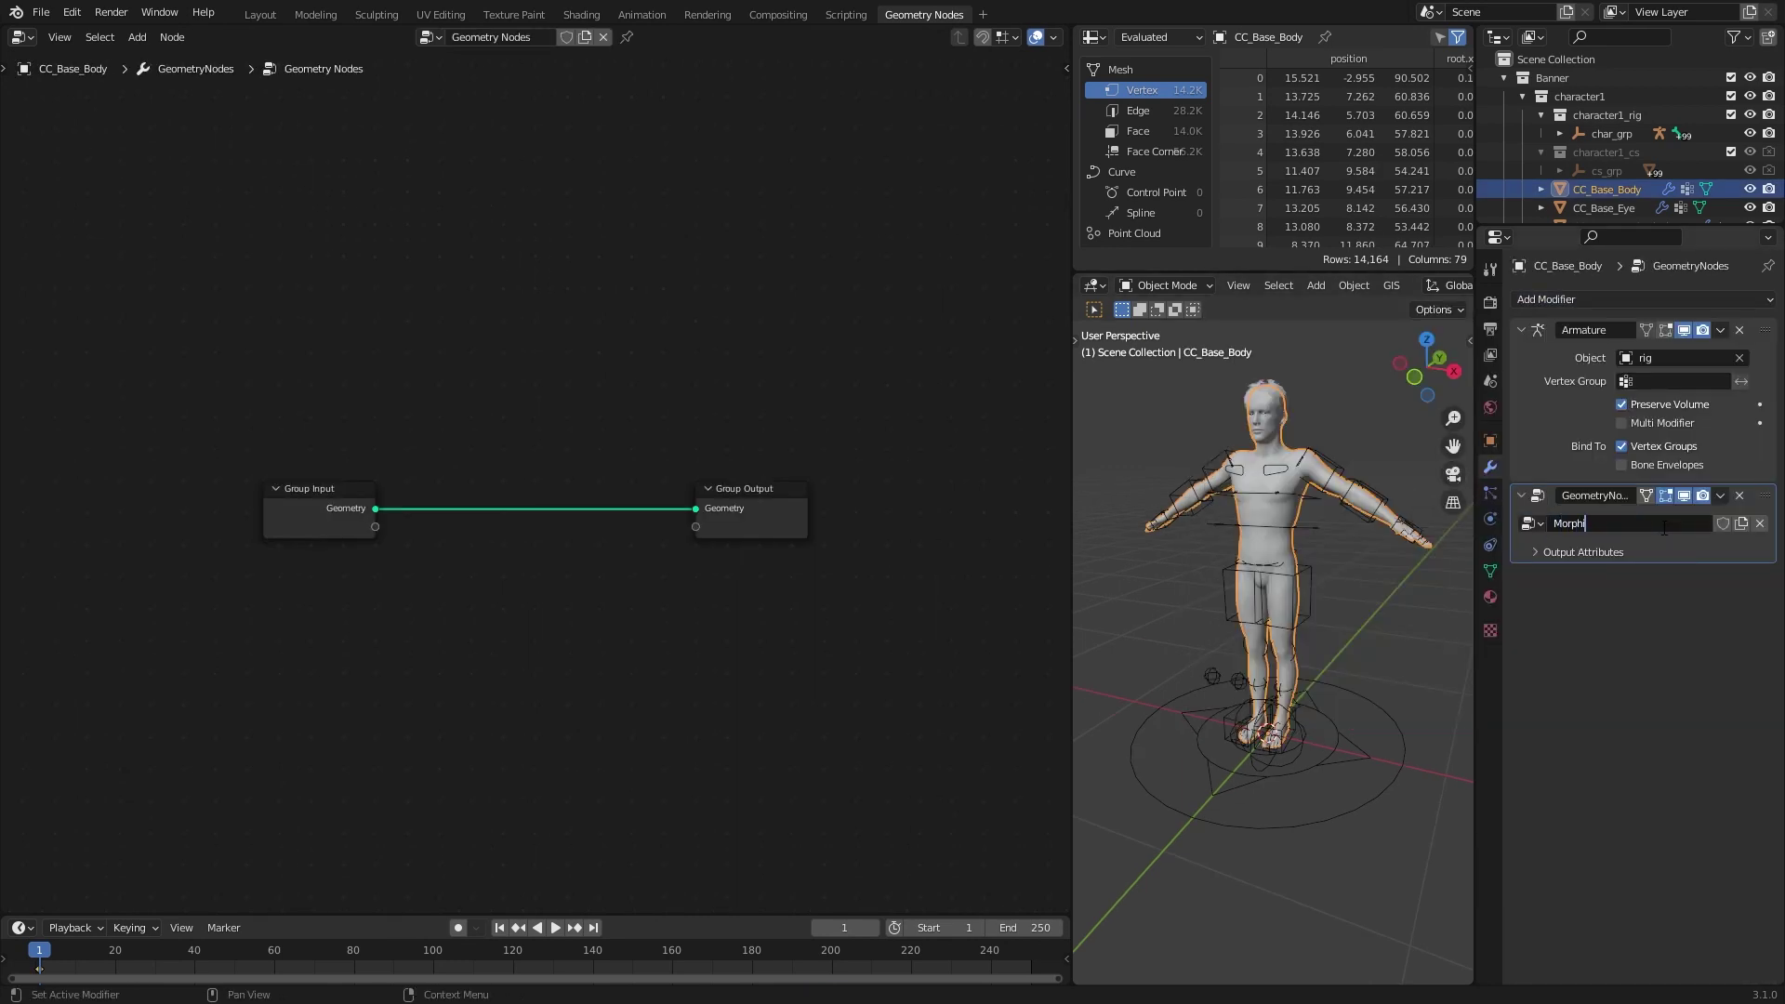
left_click_drag(1766, 495, 1772, 333)
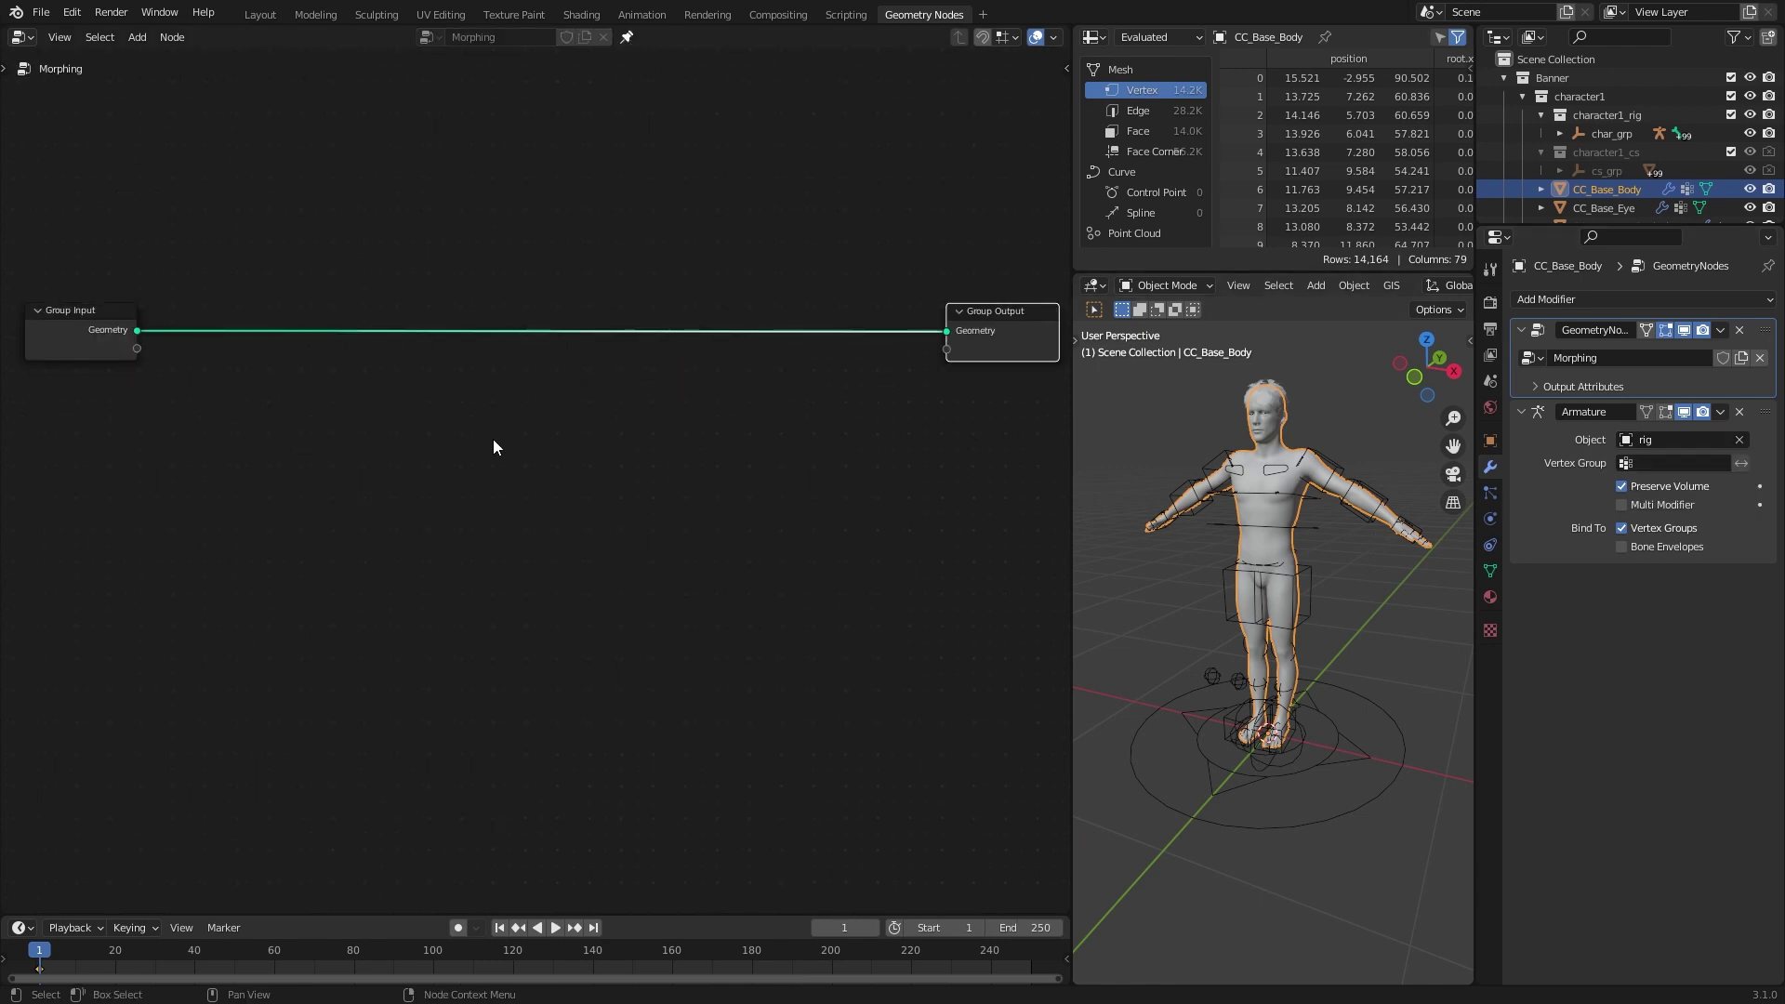
Bring the Hulk's CC_Base_Body.001 into the Morphing node tree as an Object Info node set to Relative.
left_click_drag(1528, 226, 1529, 296)
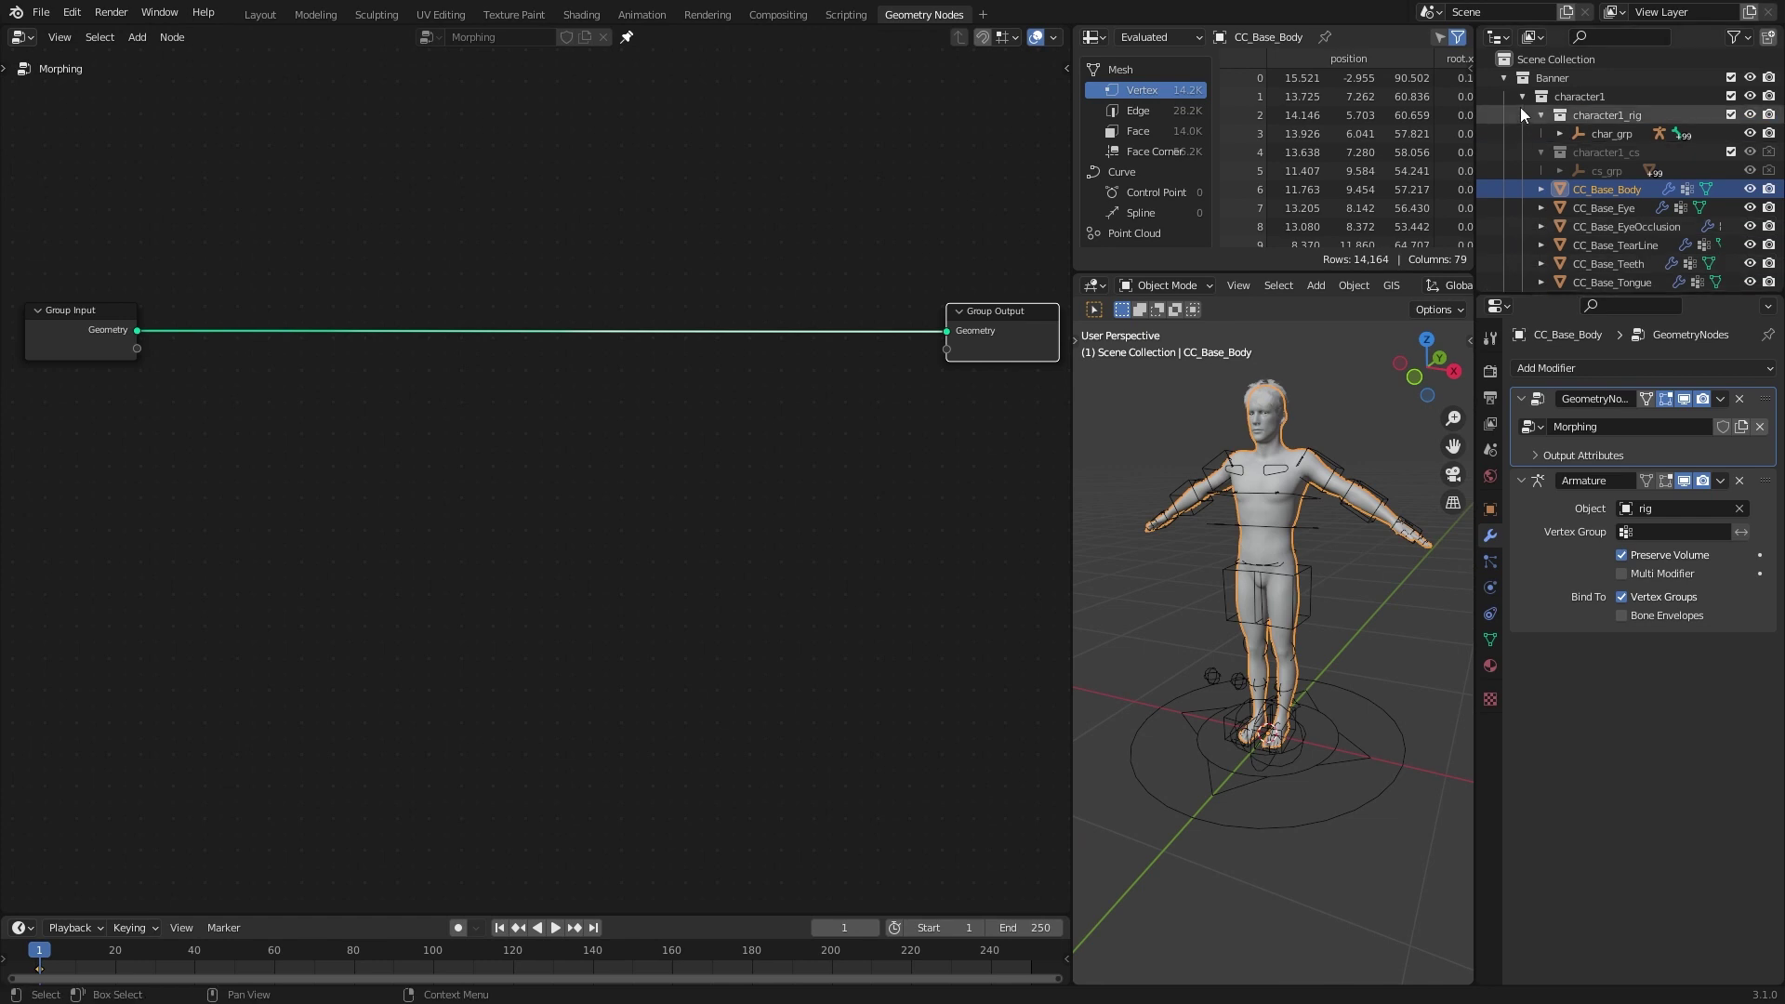
left_click(1520, 94)
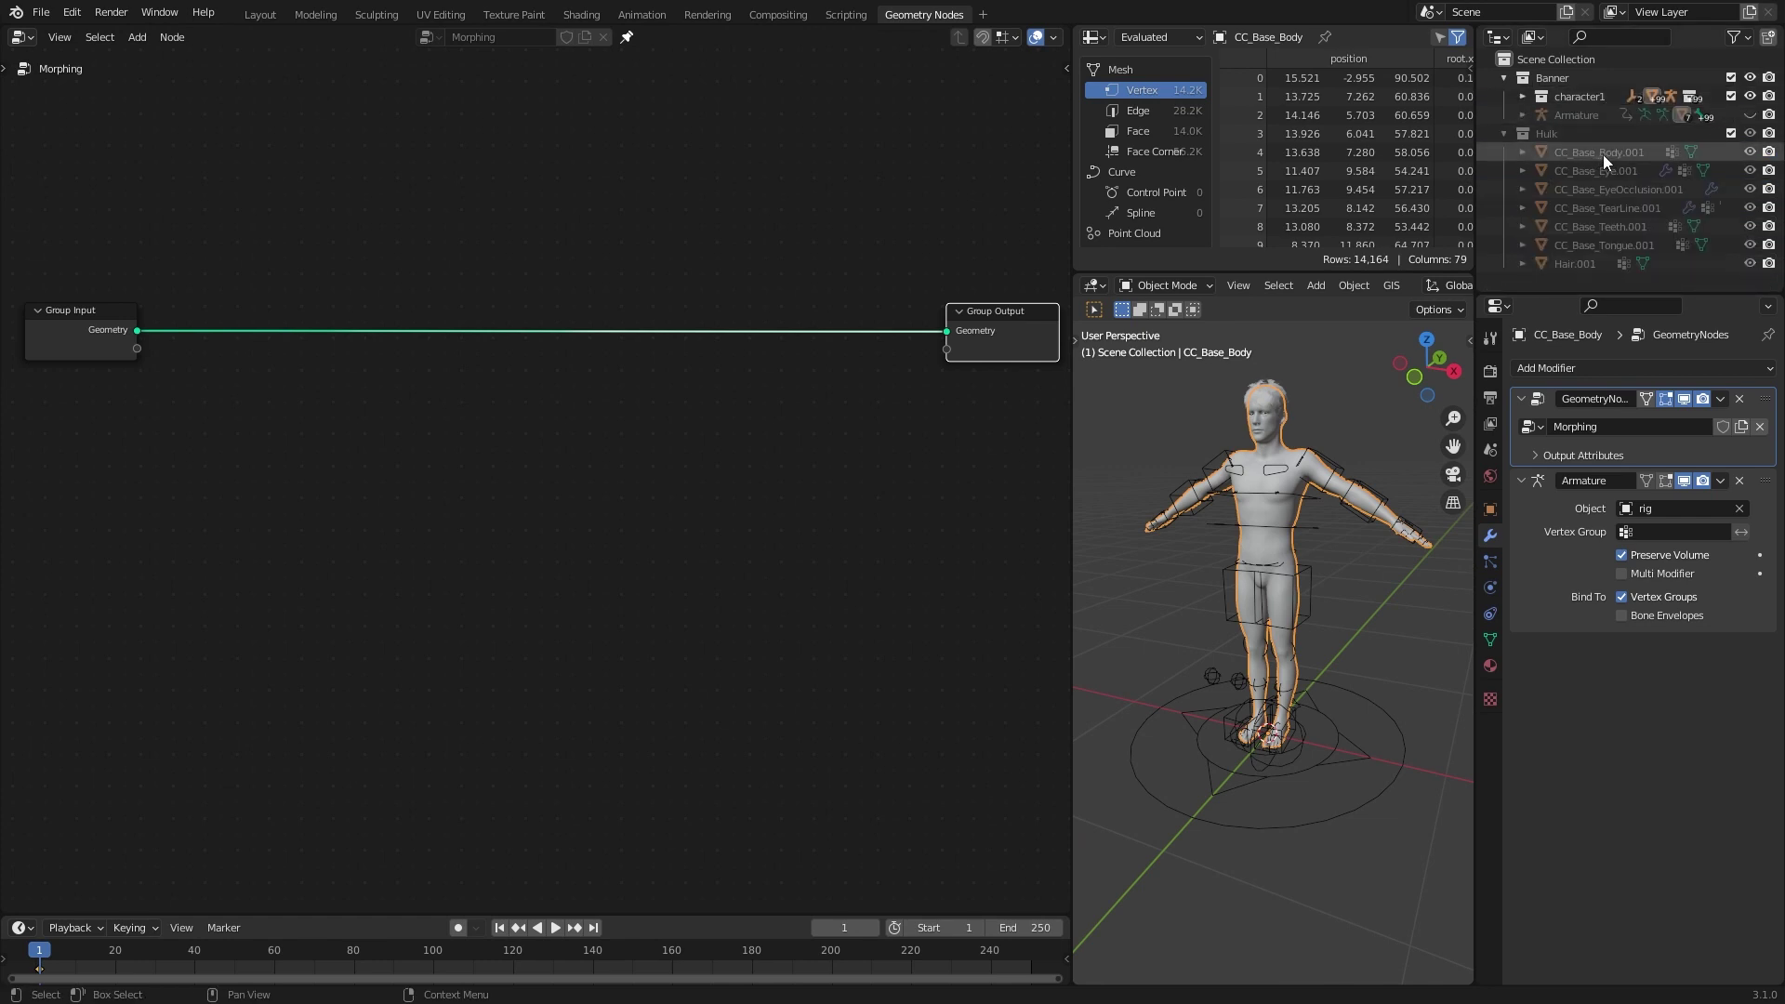
left_click_drag(1604, 160, 267, 487)
scroll(372, 567, "up", 2)
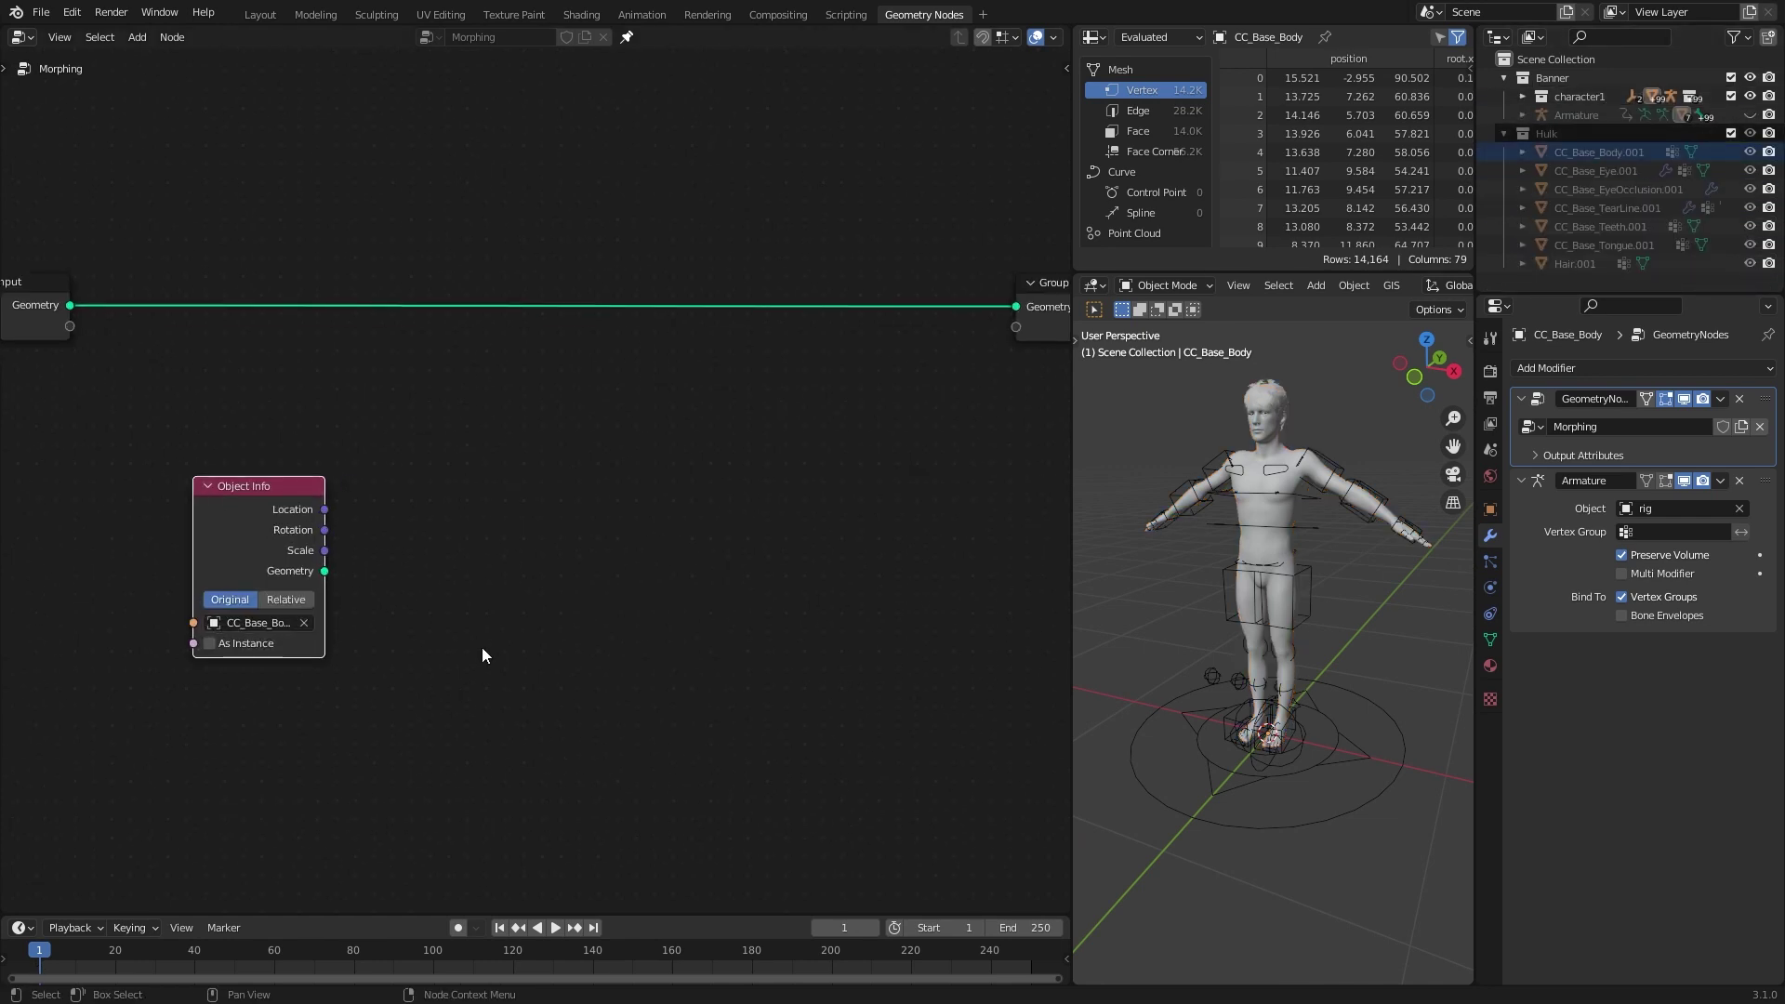
middle_click_drag(481, 650, 776, 646)
left_click_drag(311, 309, 245, 302)
left_click(568, 529)
left_click_drag(544, 555, 522, 537)
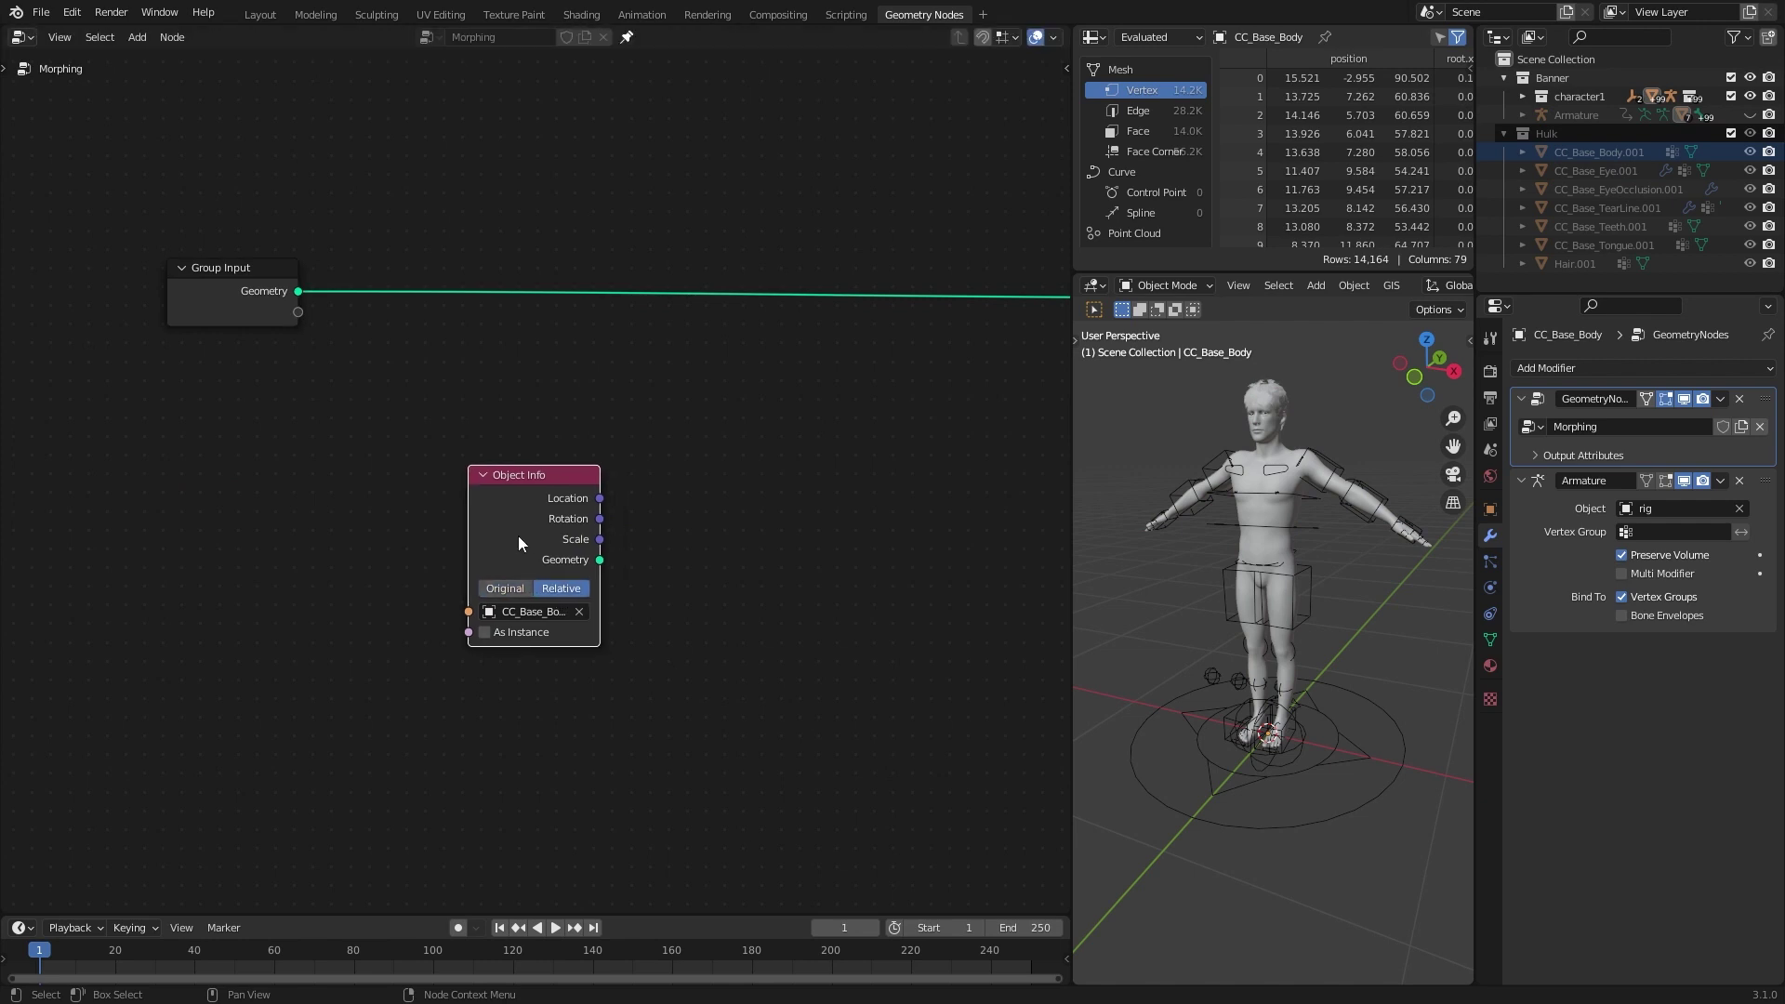
Label the Object Info node Morph_To and expose its Object socket as a new Group Input.
key("F2")
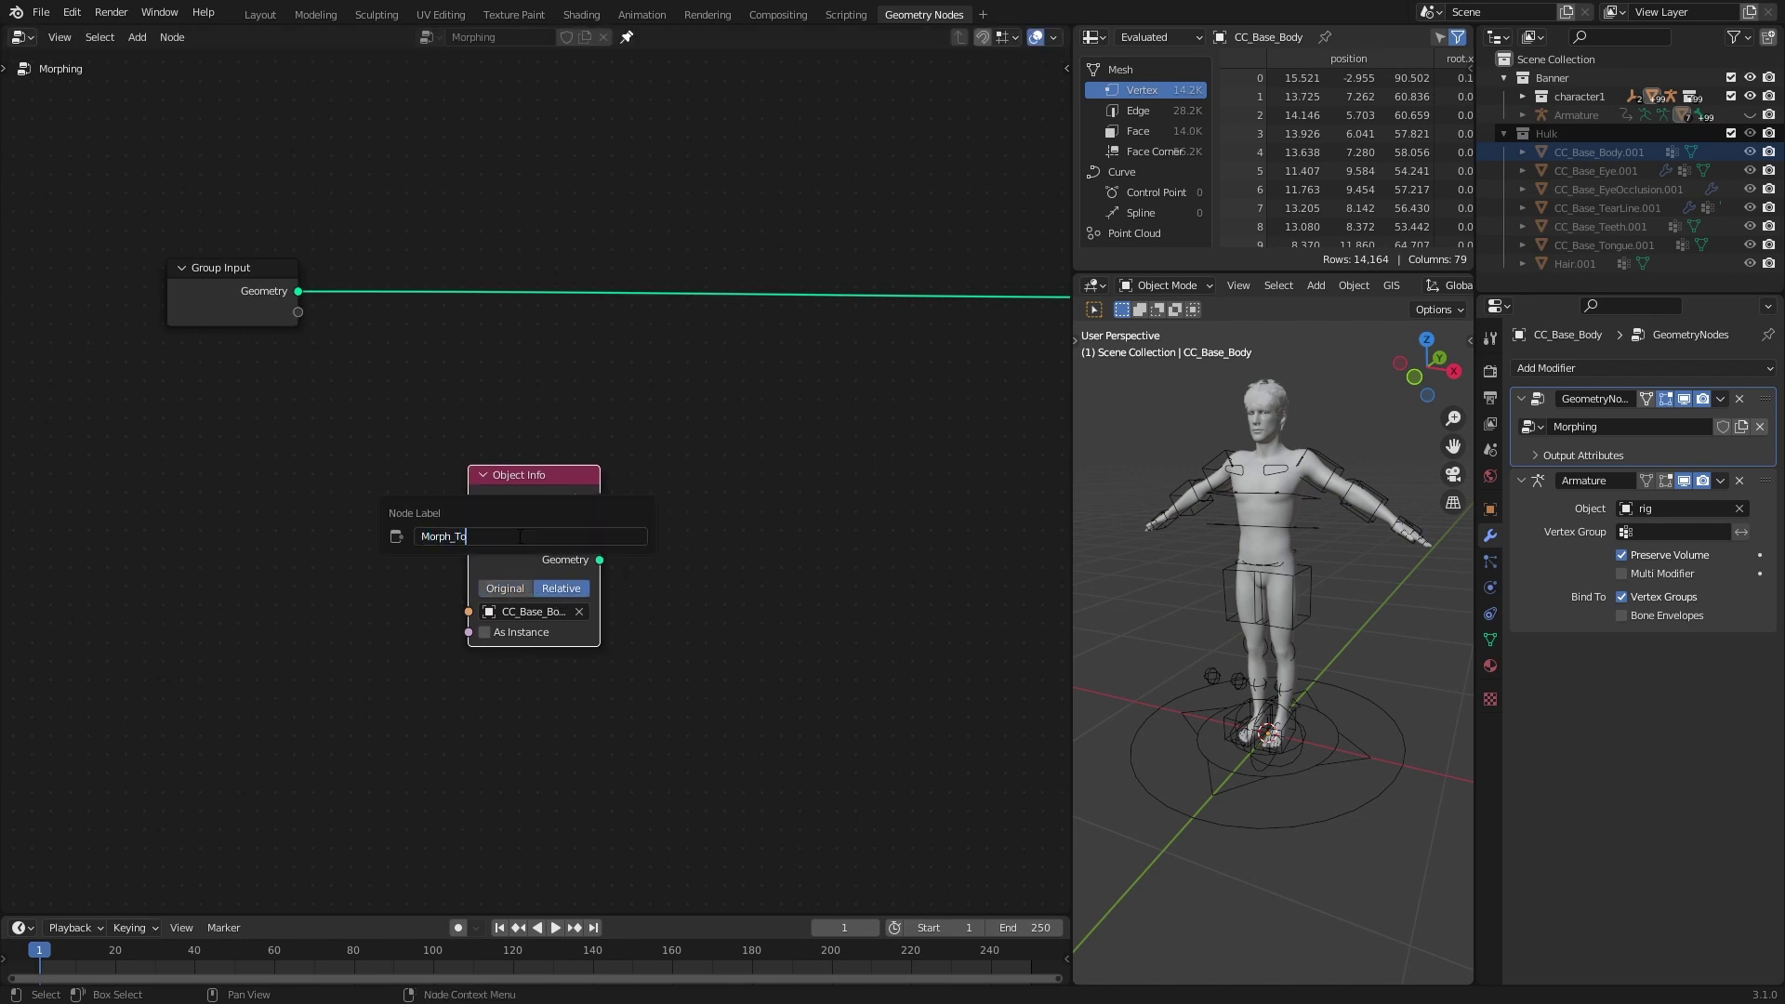
key("Return")
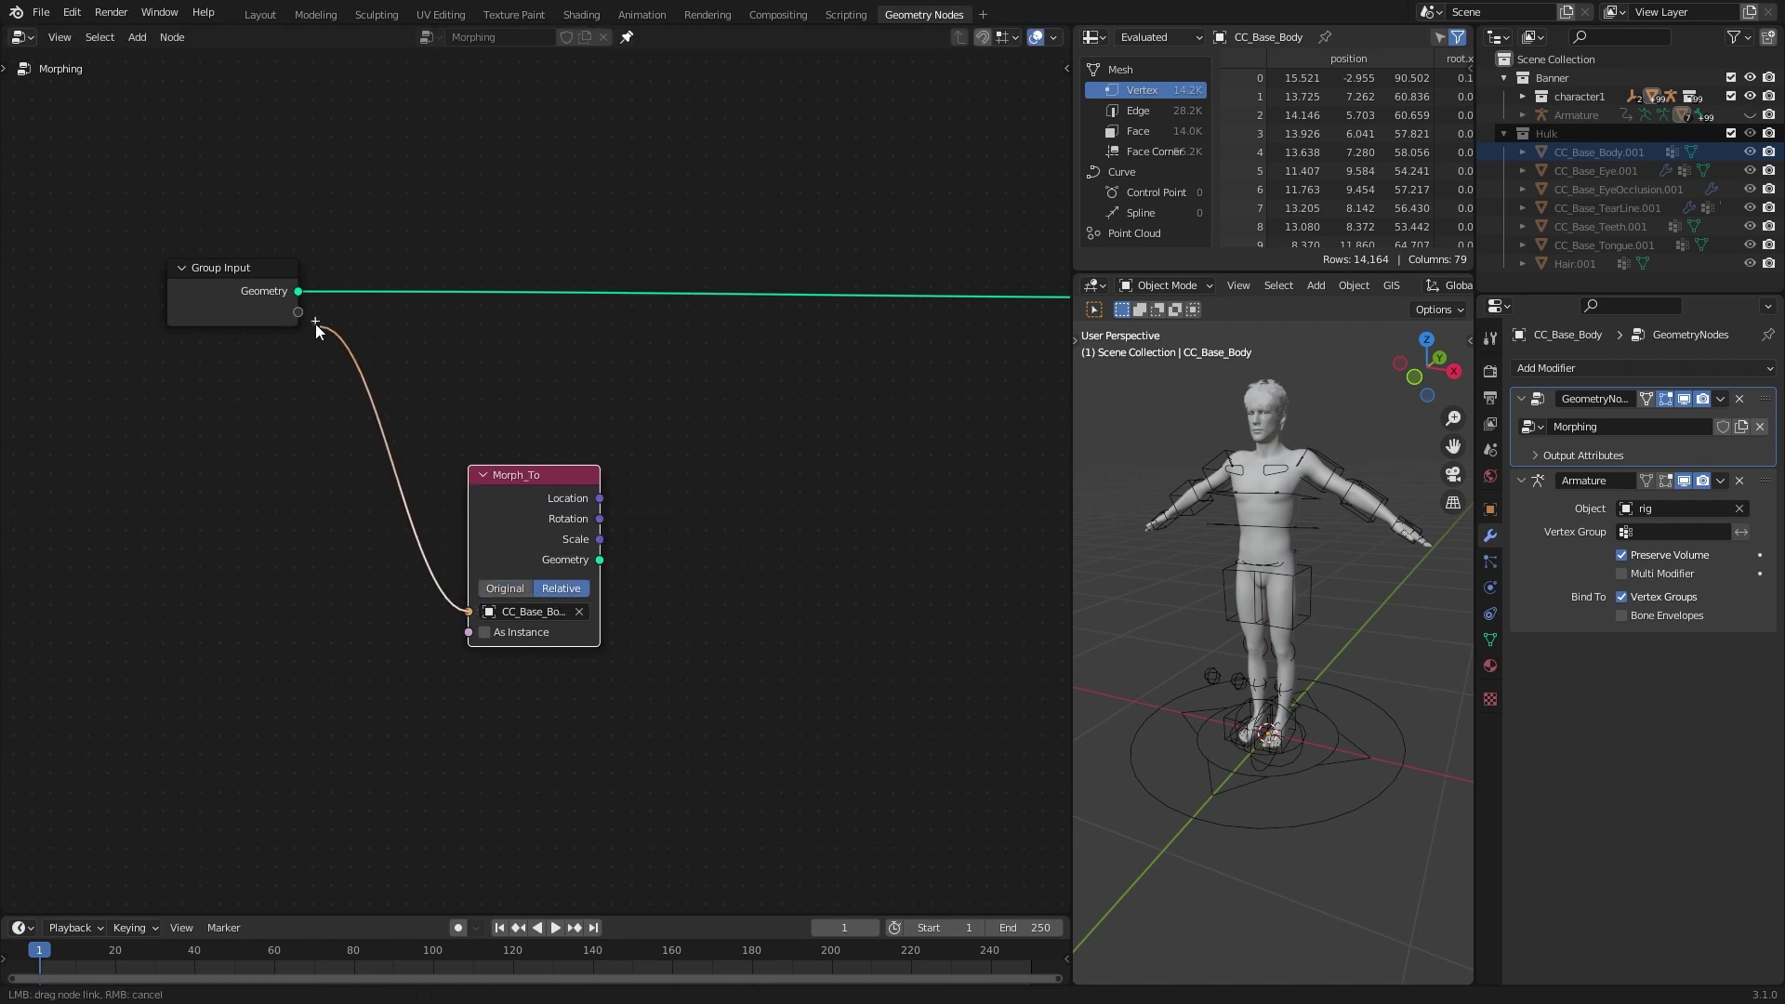
left_click_drag(315, 324, 297, 311)
Rename the node group's Object input to Morph_To.
key("n")
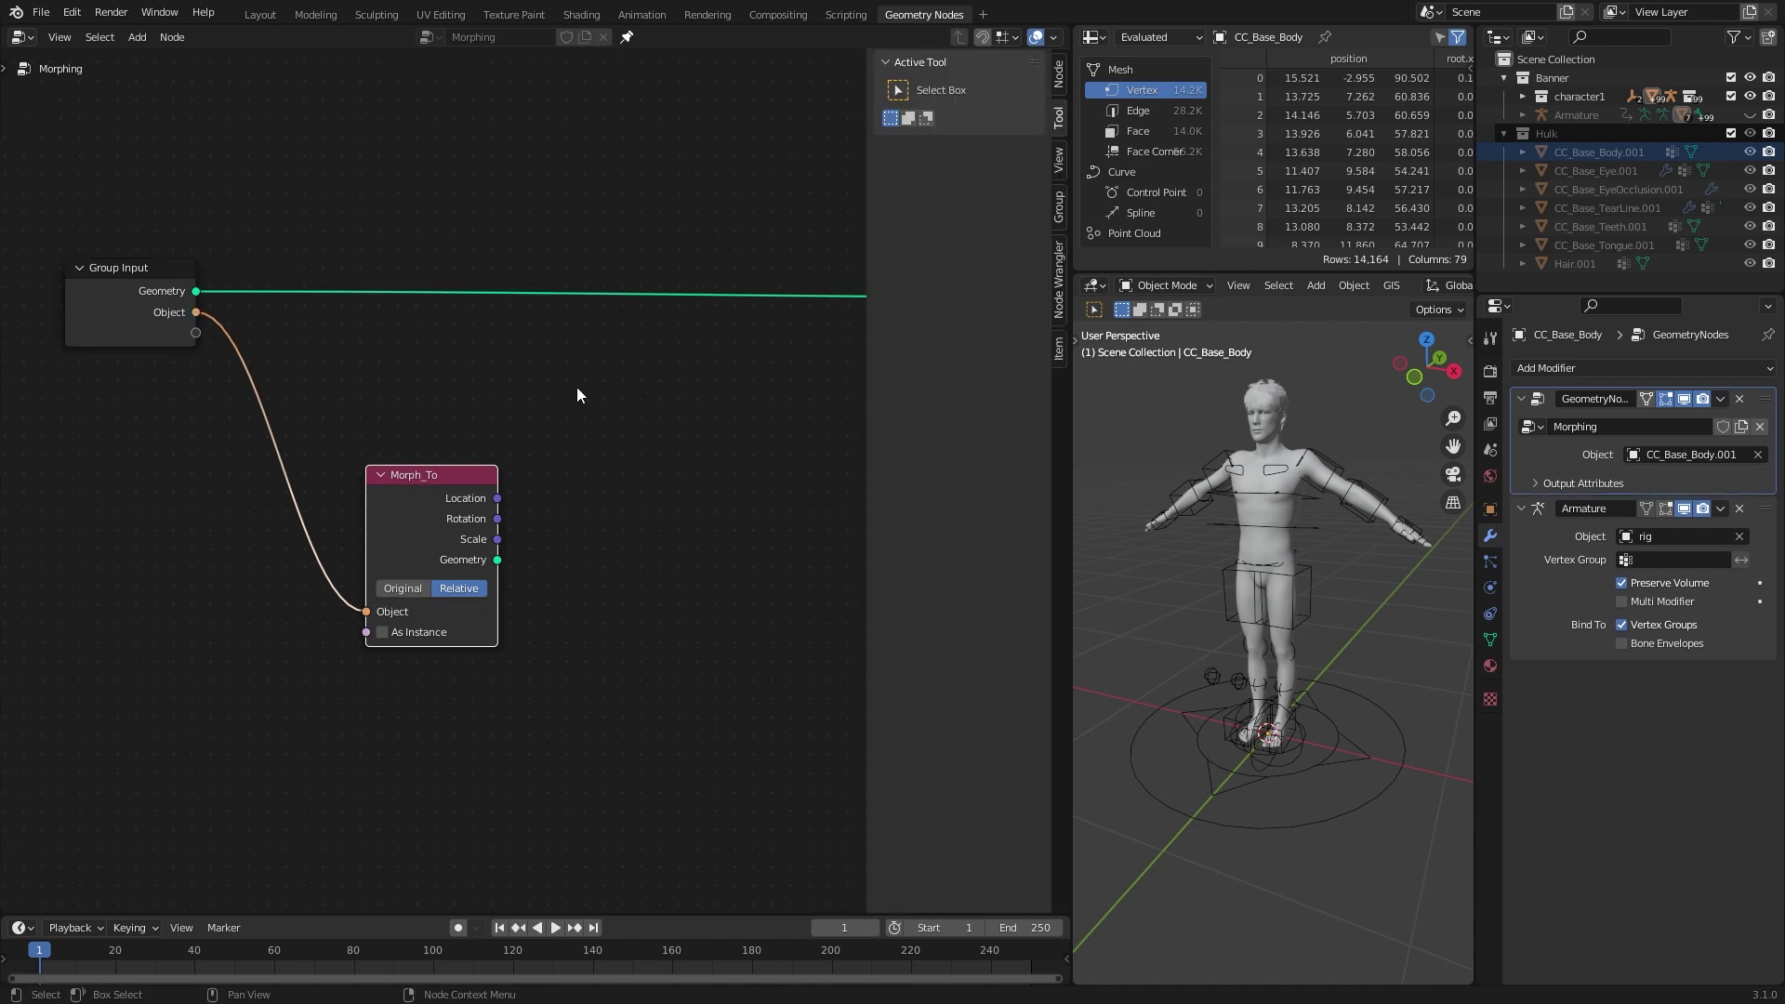
left_click(1060, 203)
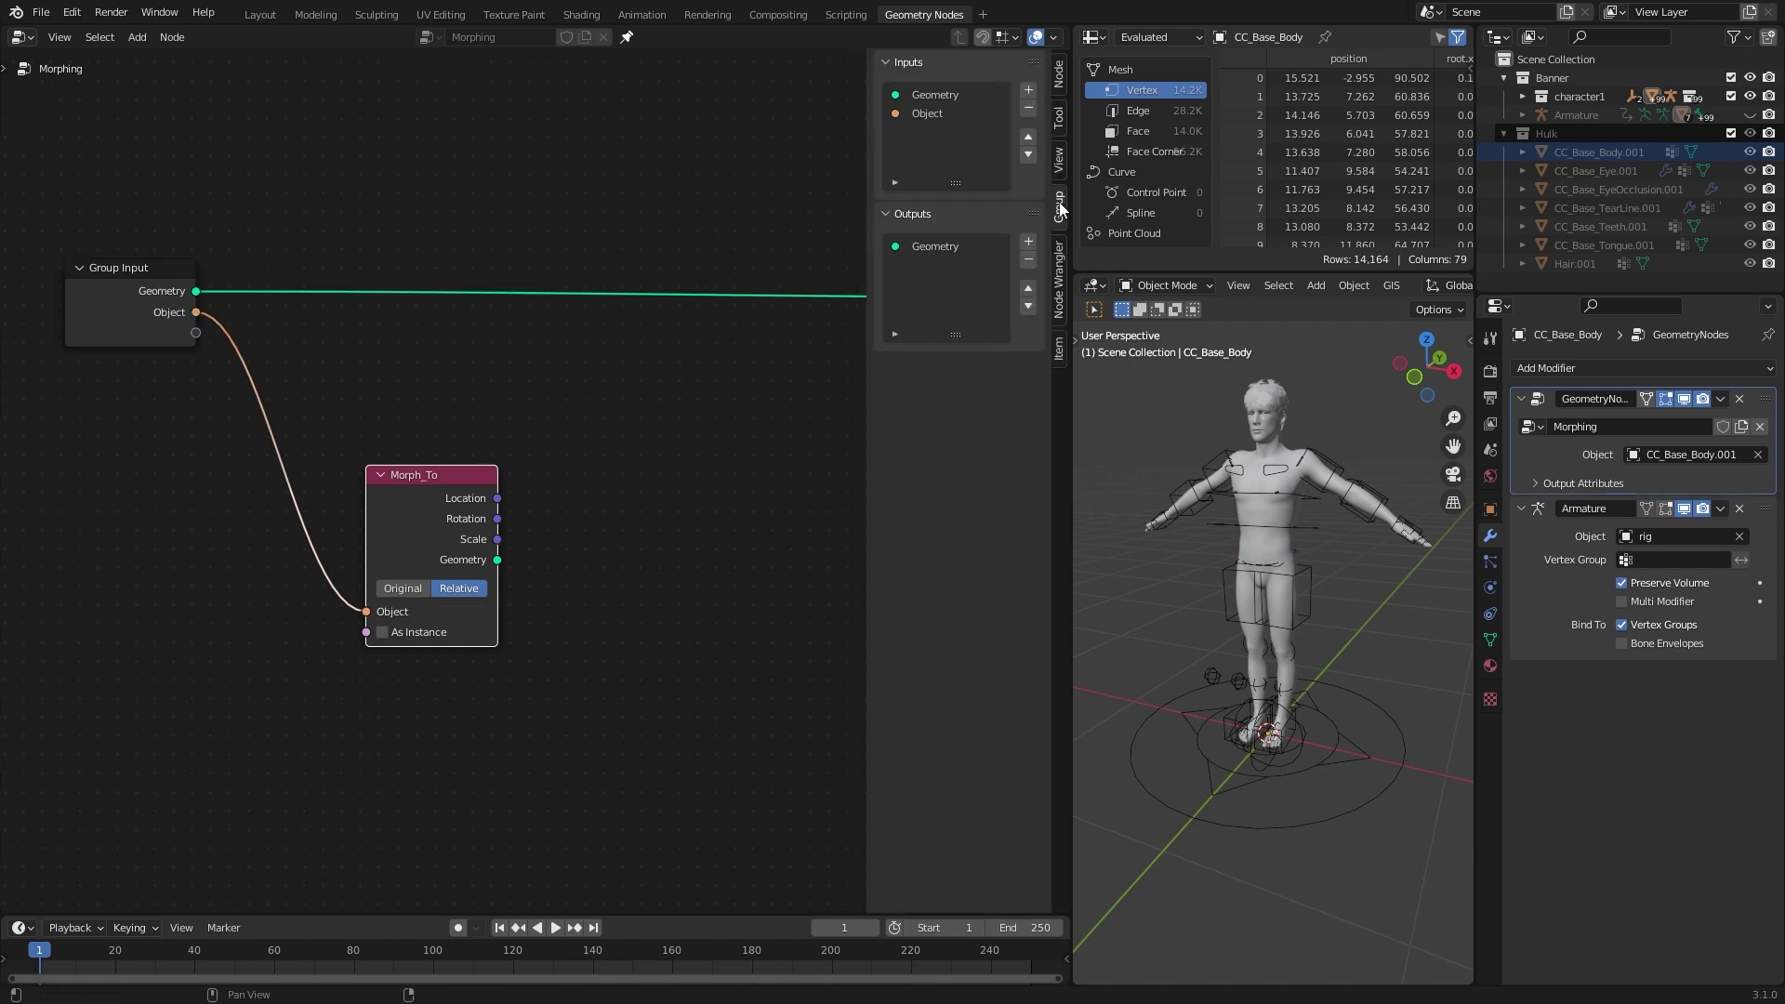
double_click(925, 113)
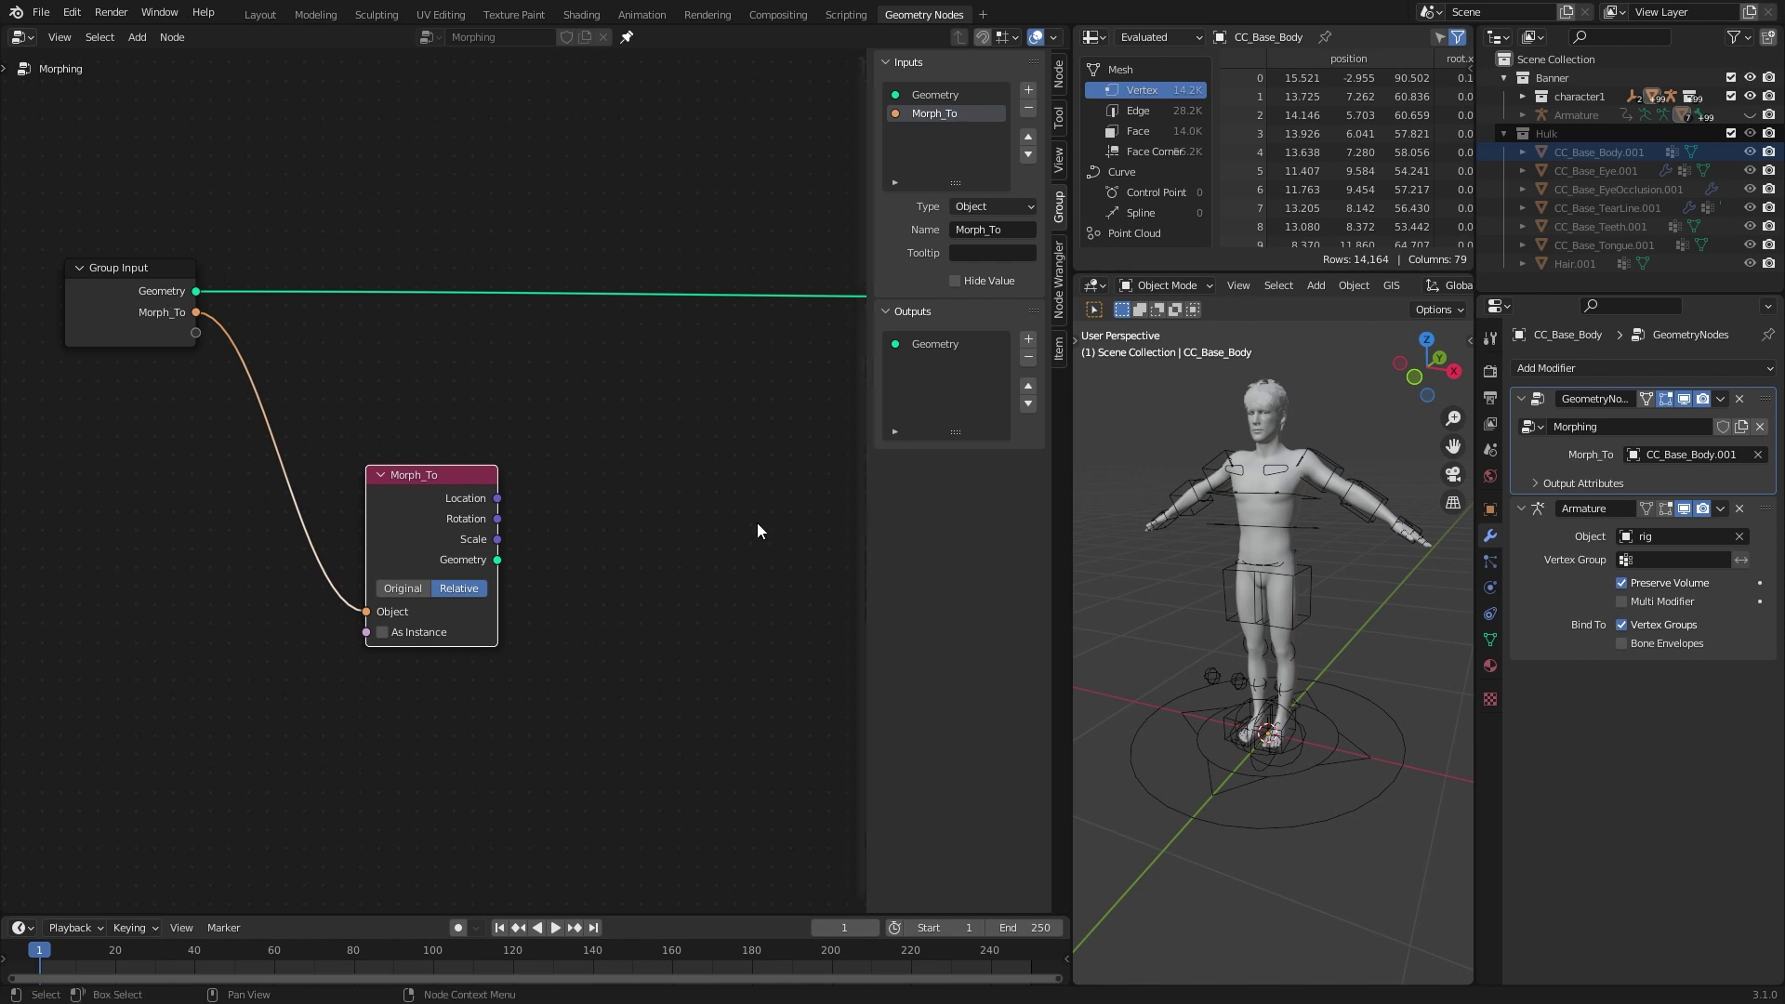
key("n")
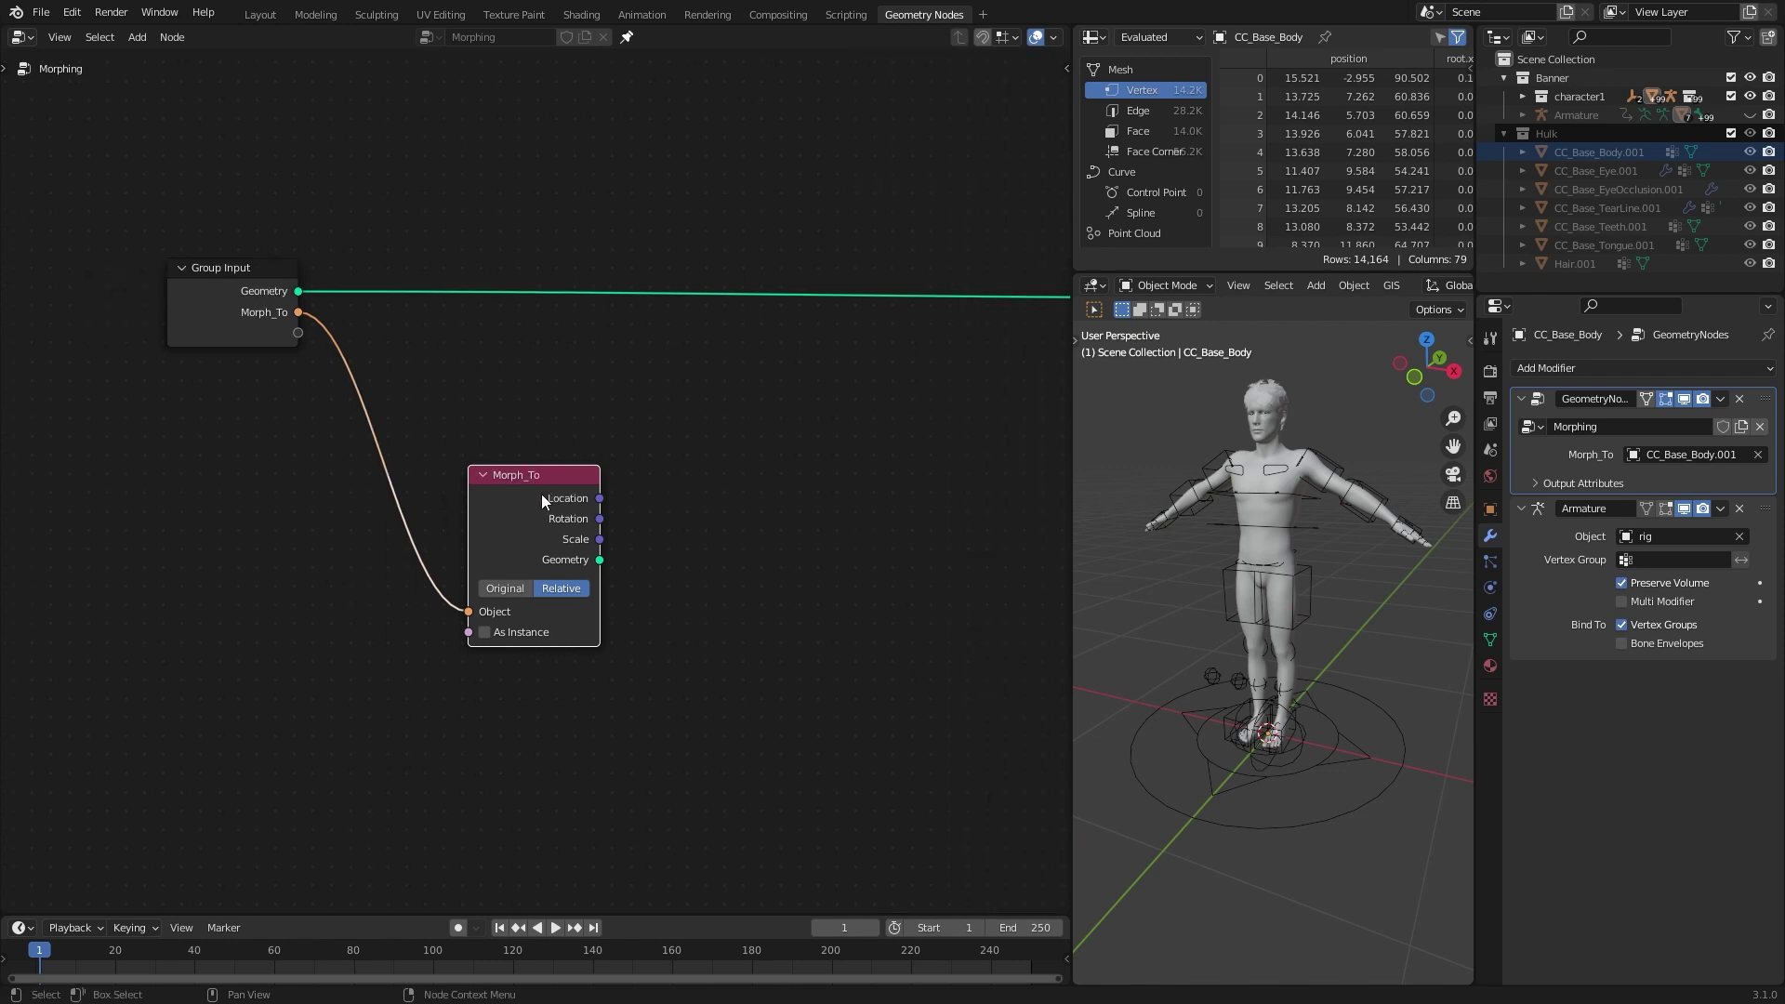
scroll(725, 590, "down", 2)
middle_click_drag(725, 589, 579, 578)
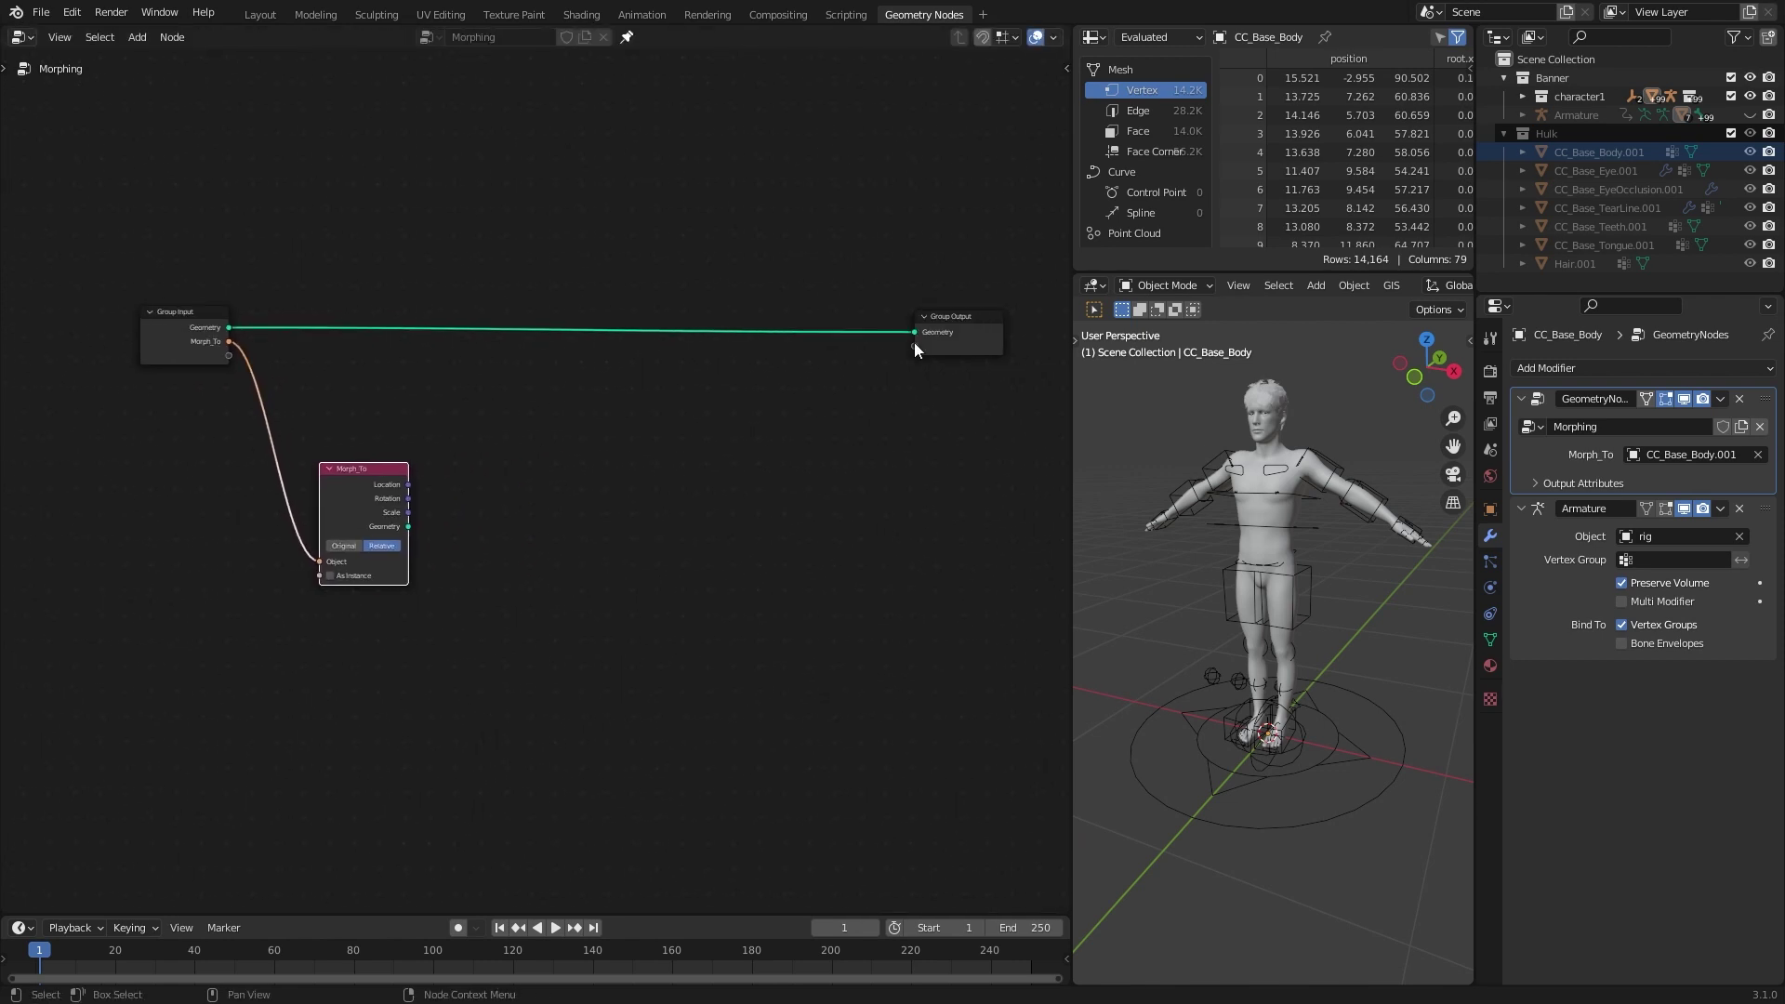
Spread the existing nodes apart and insert a Set Position node on the geometry link between Group Input and Group Output.
left_click_drag(950, 333, 976, 327)
left_click_drag(191, 340, 117, 331)
left_click_drag(357, 488, 332, 490)
key("shift+a")
mouse_move(506, 476)
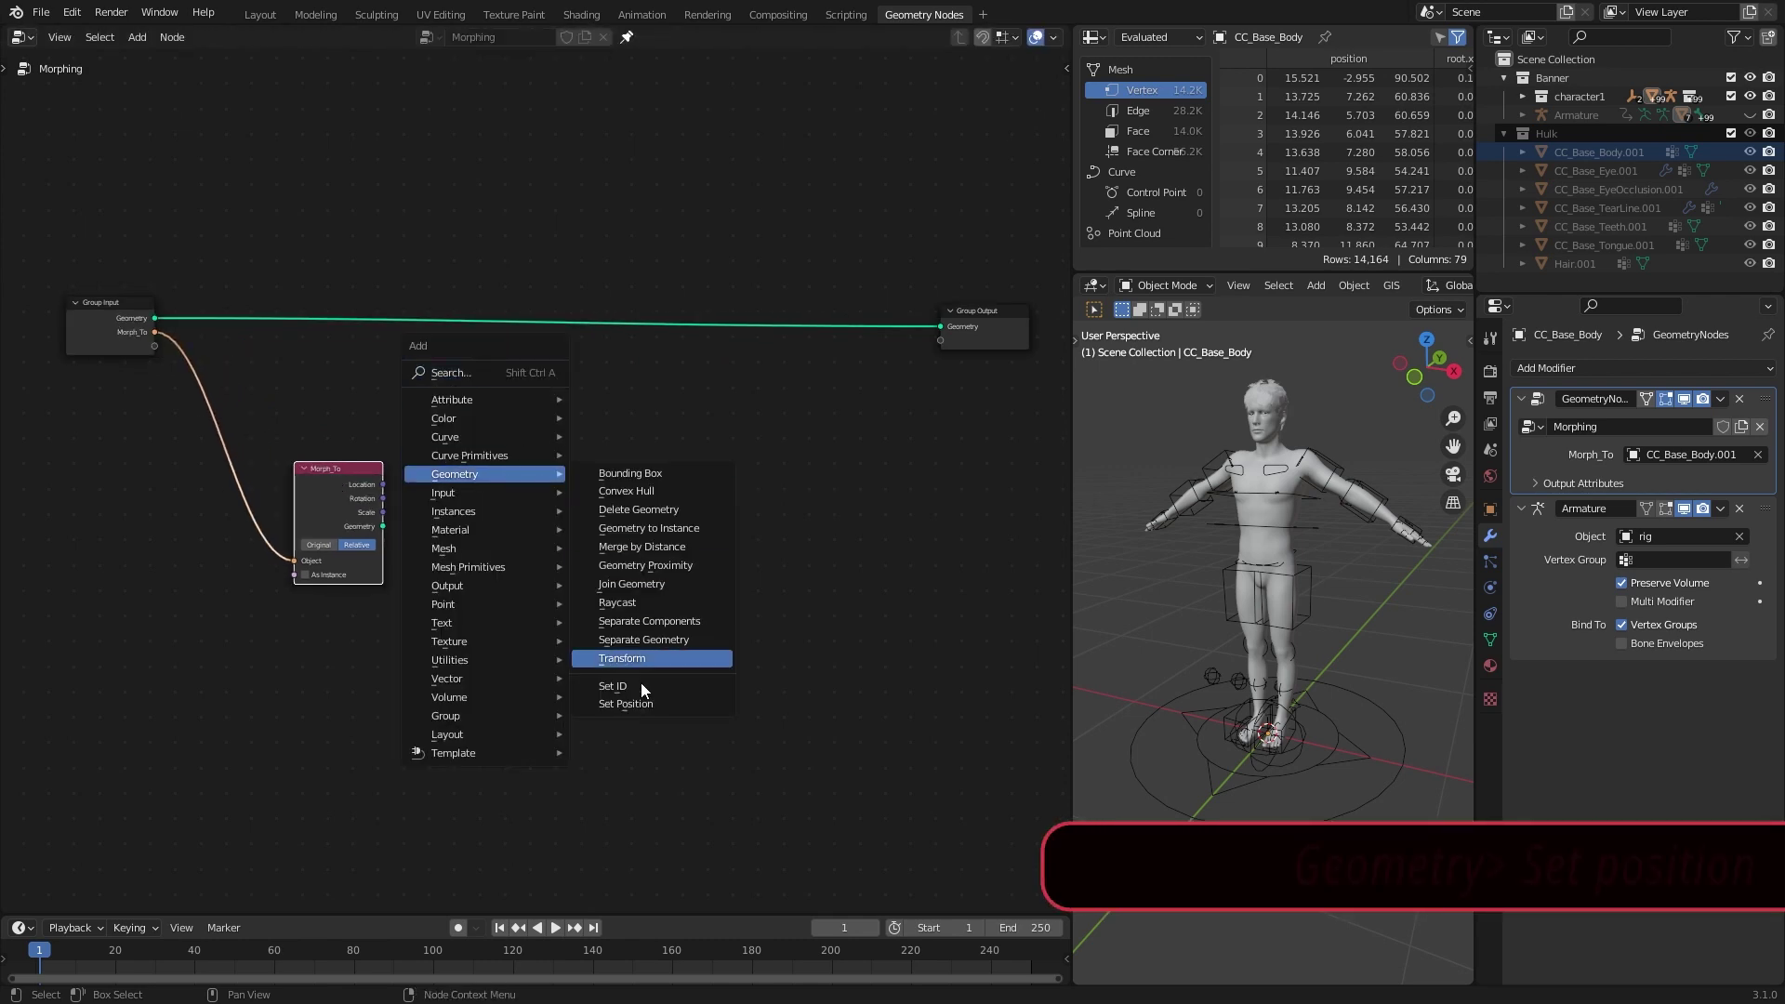
left_click(625, 703)
left_click(595, 339)
Add a Transfer Attribute node with its Source fed by the Geometry output of Morph_To, leaving room before Set Position.
scroll(649, 510, "up", 2)
middle_click_drag(648, 510, 780, 605)
left_click_drag(448, 585, 268, 619)
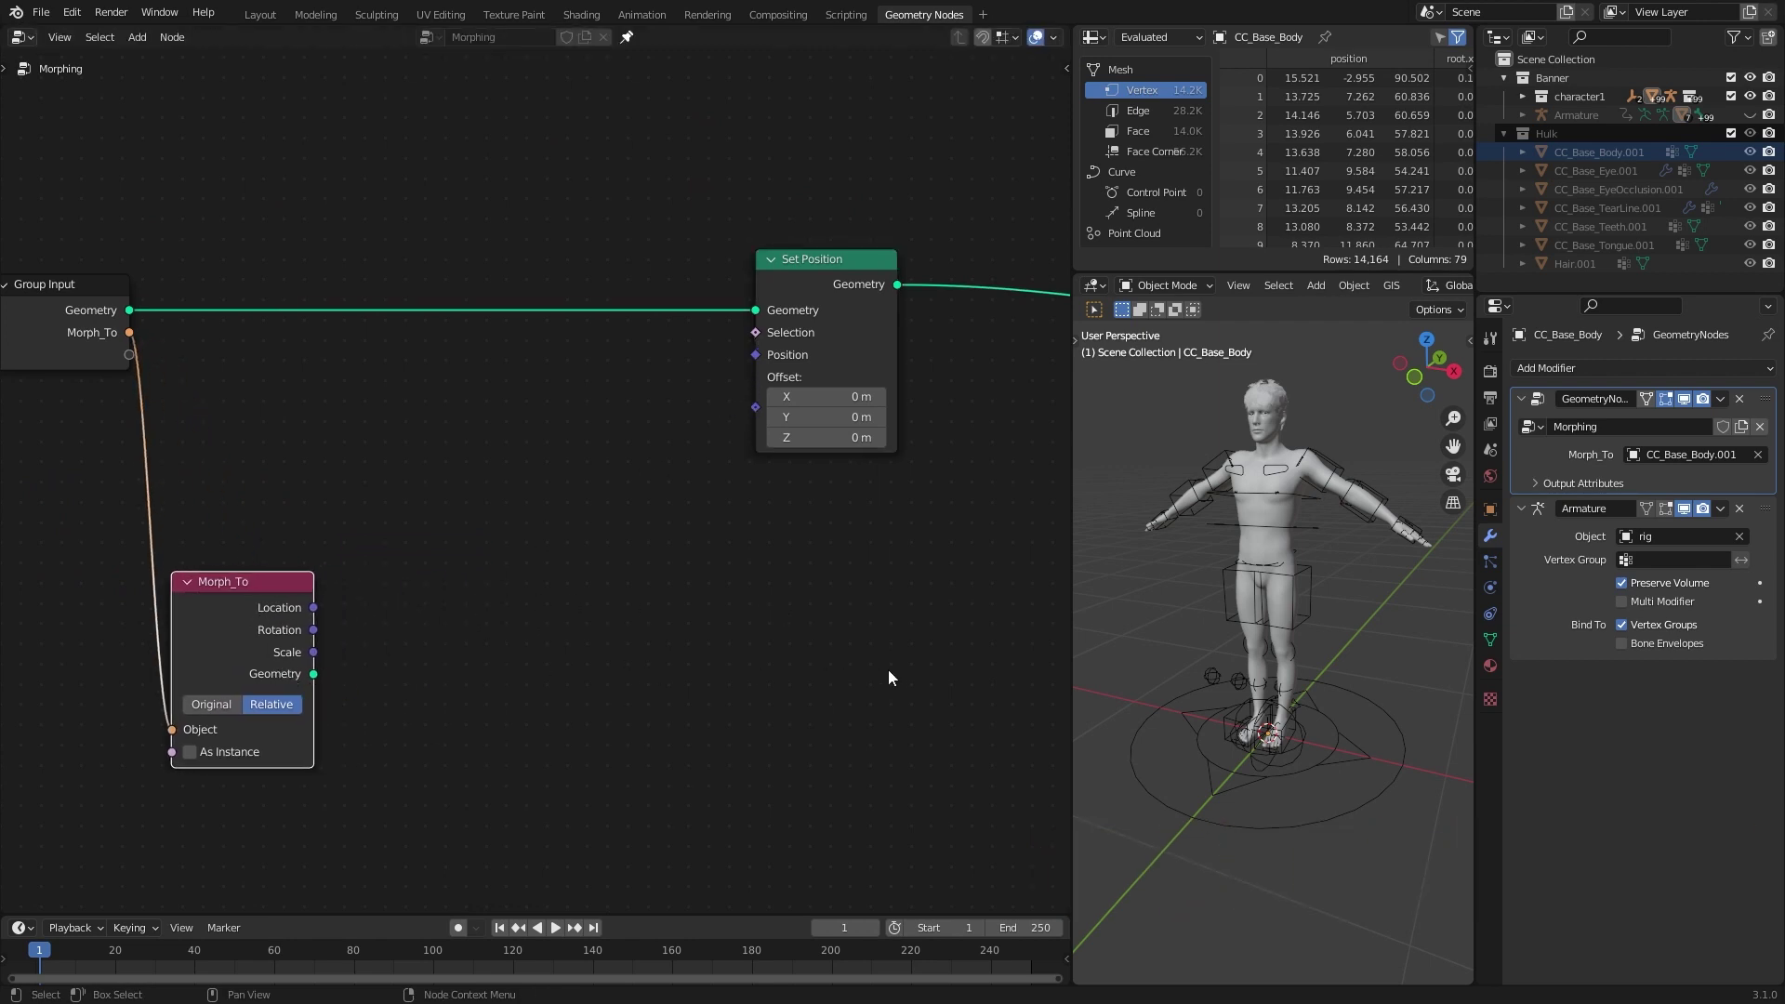
left_click_drag(75, 333, 58, 326)
left_click_drag(237, 595, 201, 559)
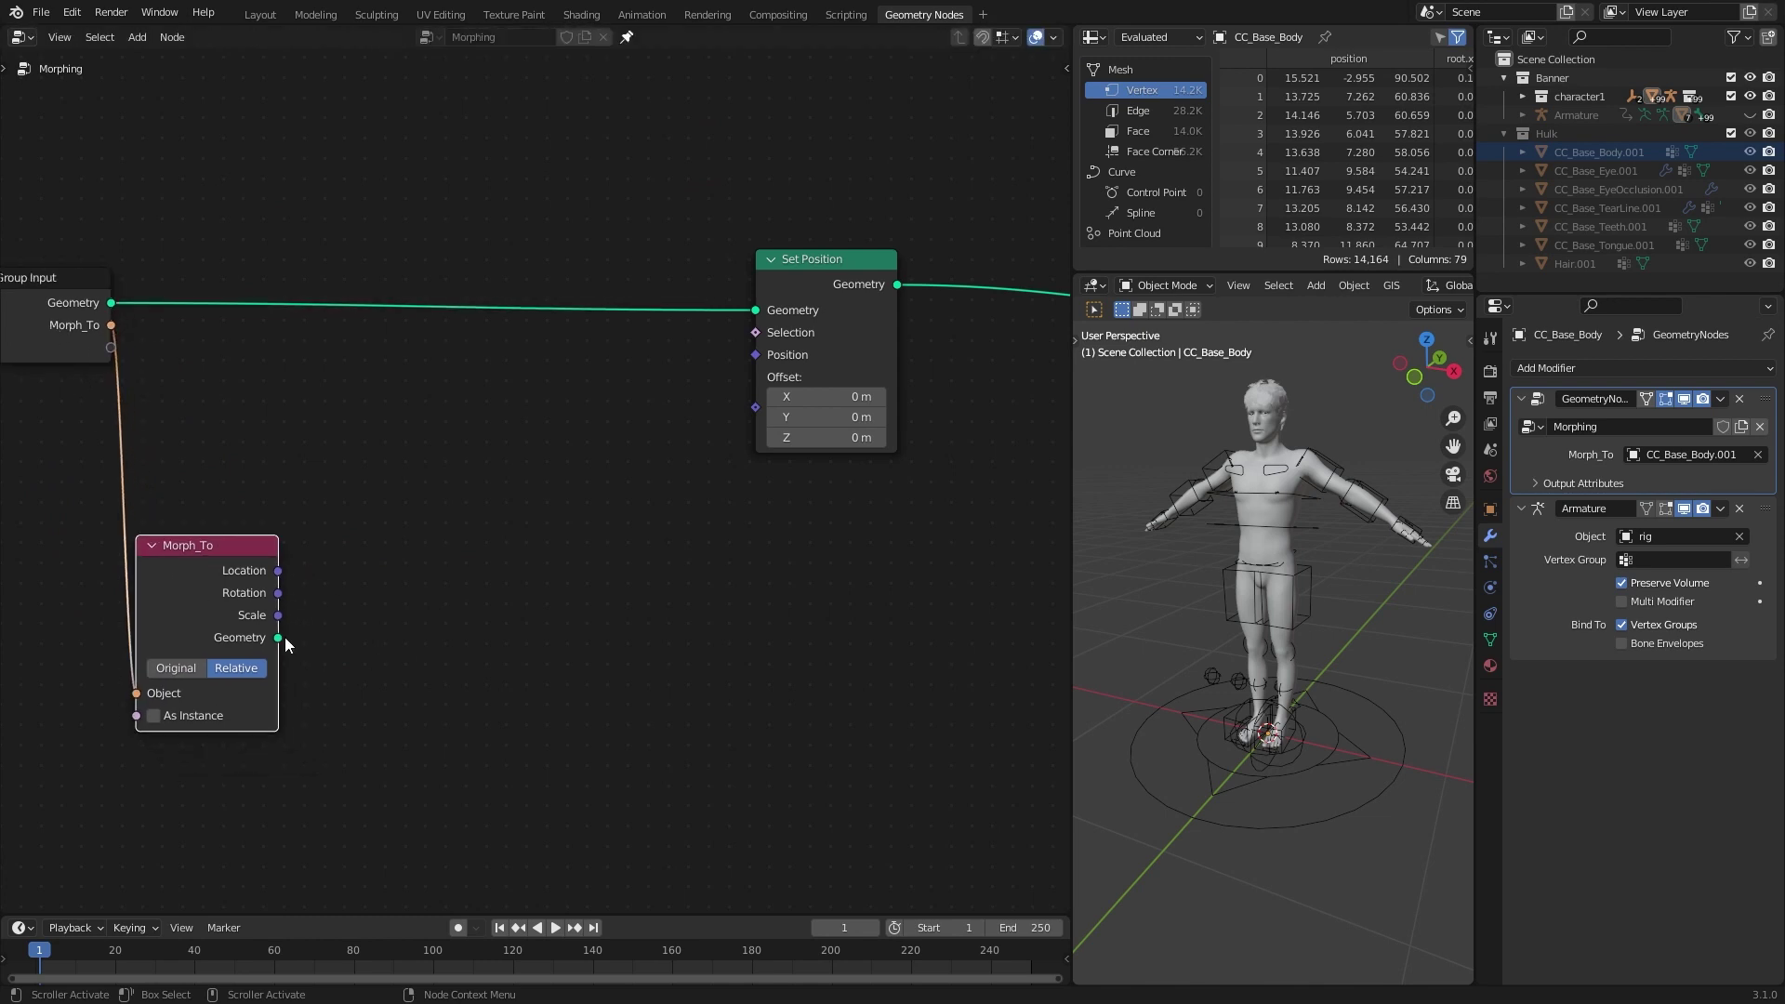
left_click_drag(437, 537, 437, 537)
type("tr")
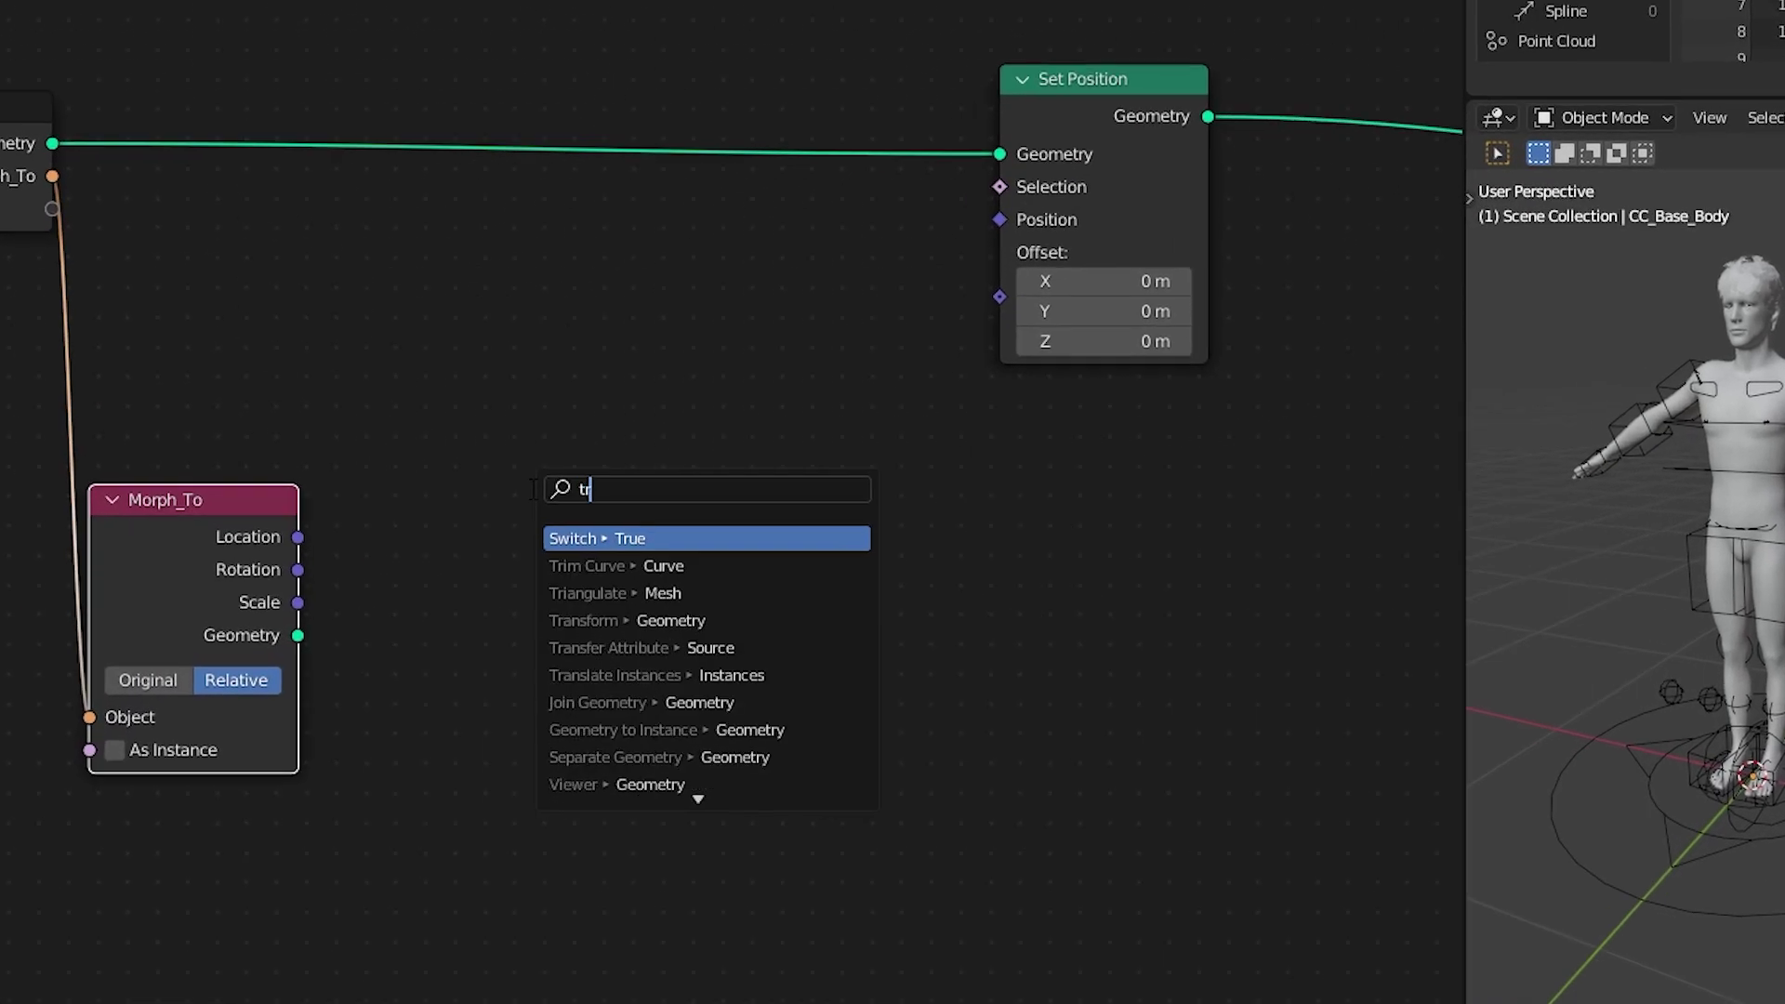
type("an")
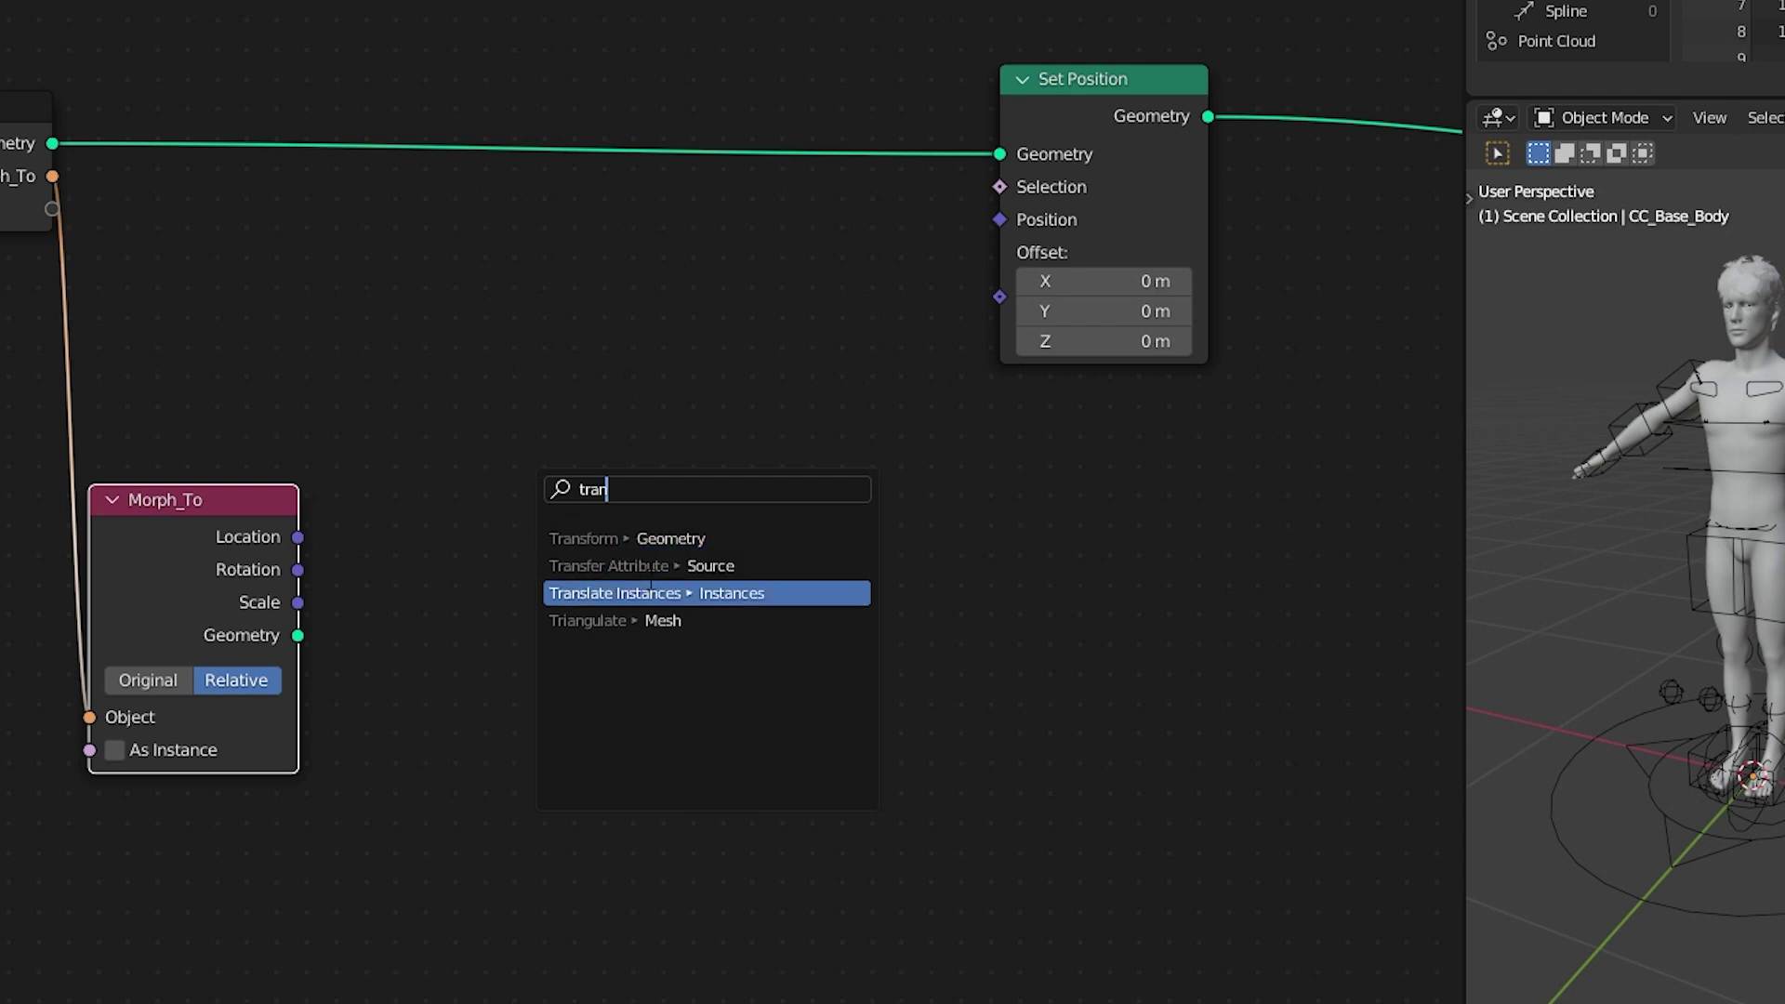
left_click(664, 566)
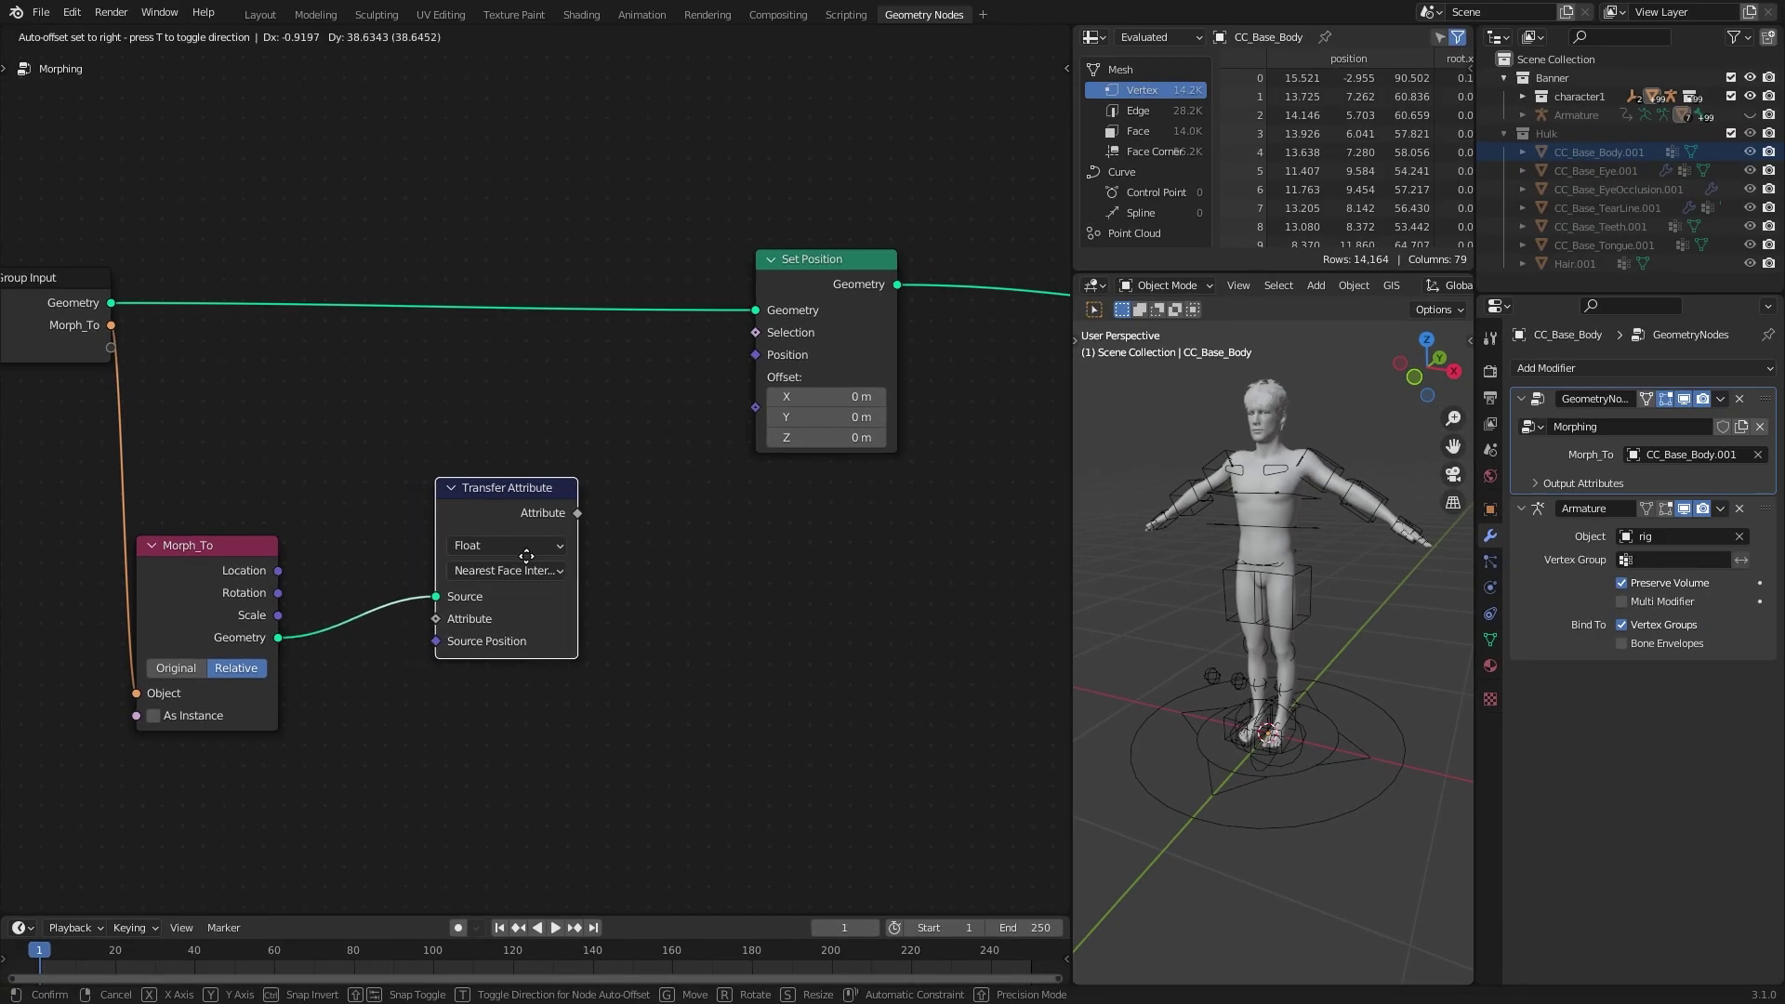
left_click(540, 556)
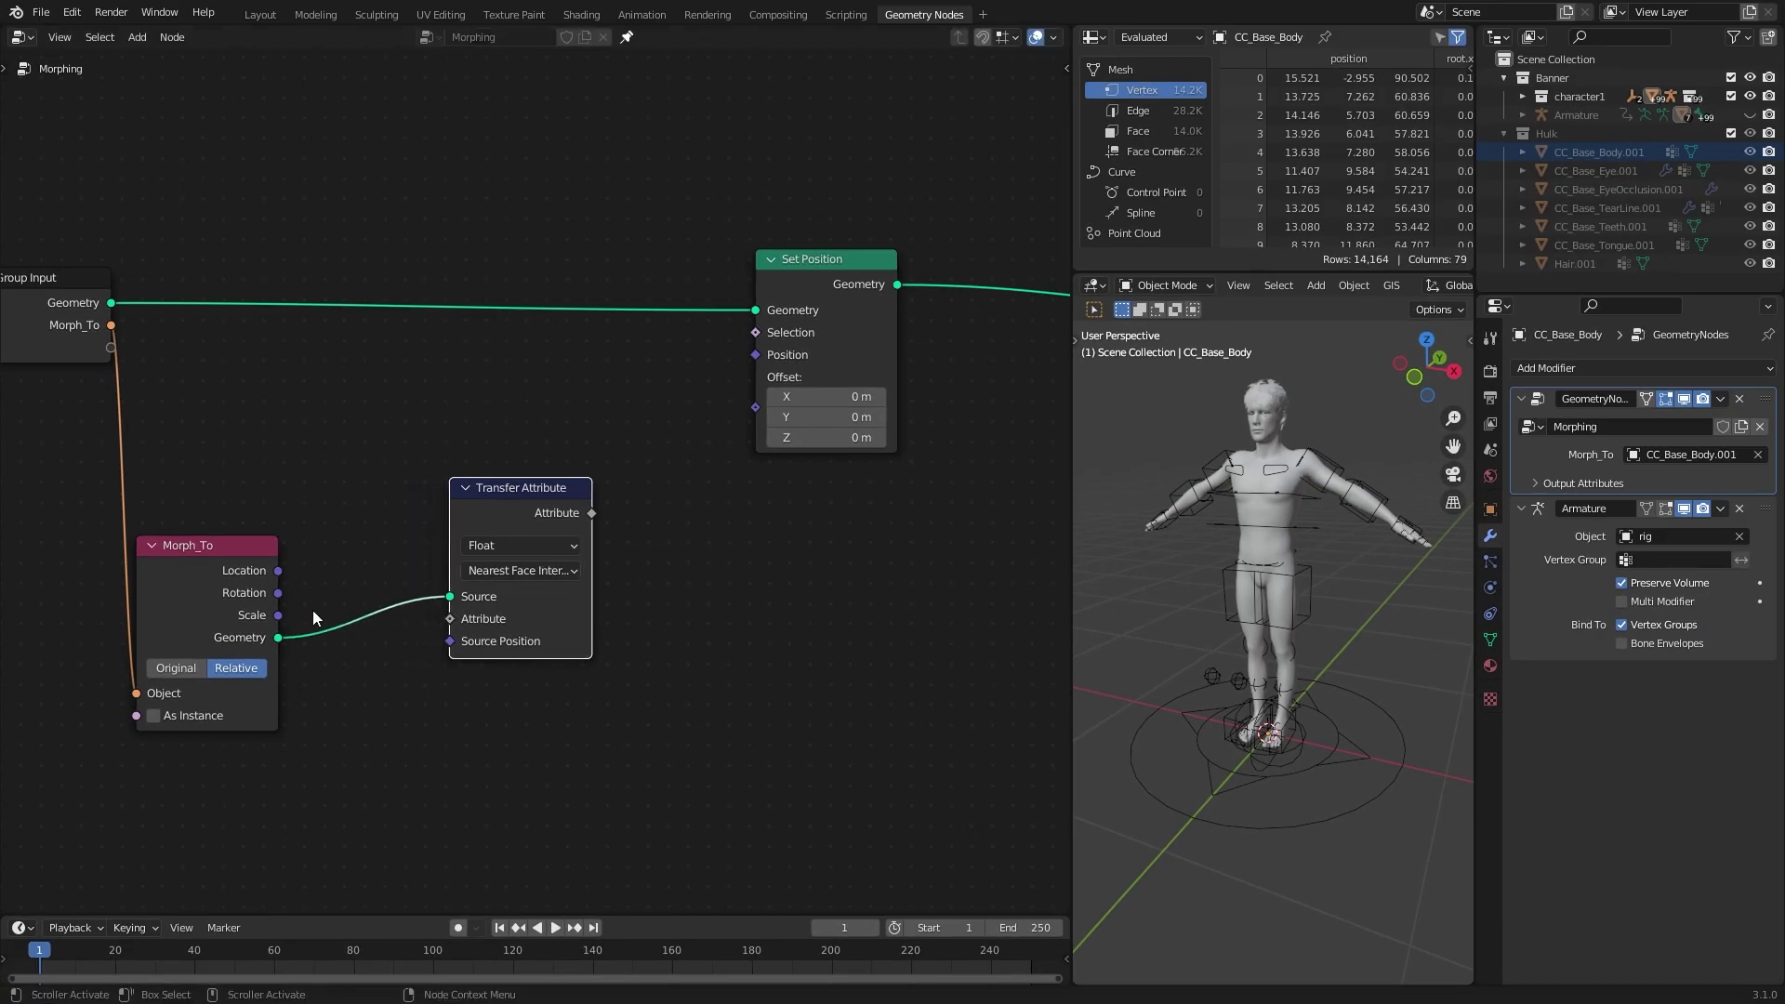
Set the Transfer Attribute node's data type to Vector and space it away from the Morph_To node.
left_click_drag(218, 609, 212, 564)
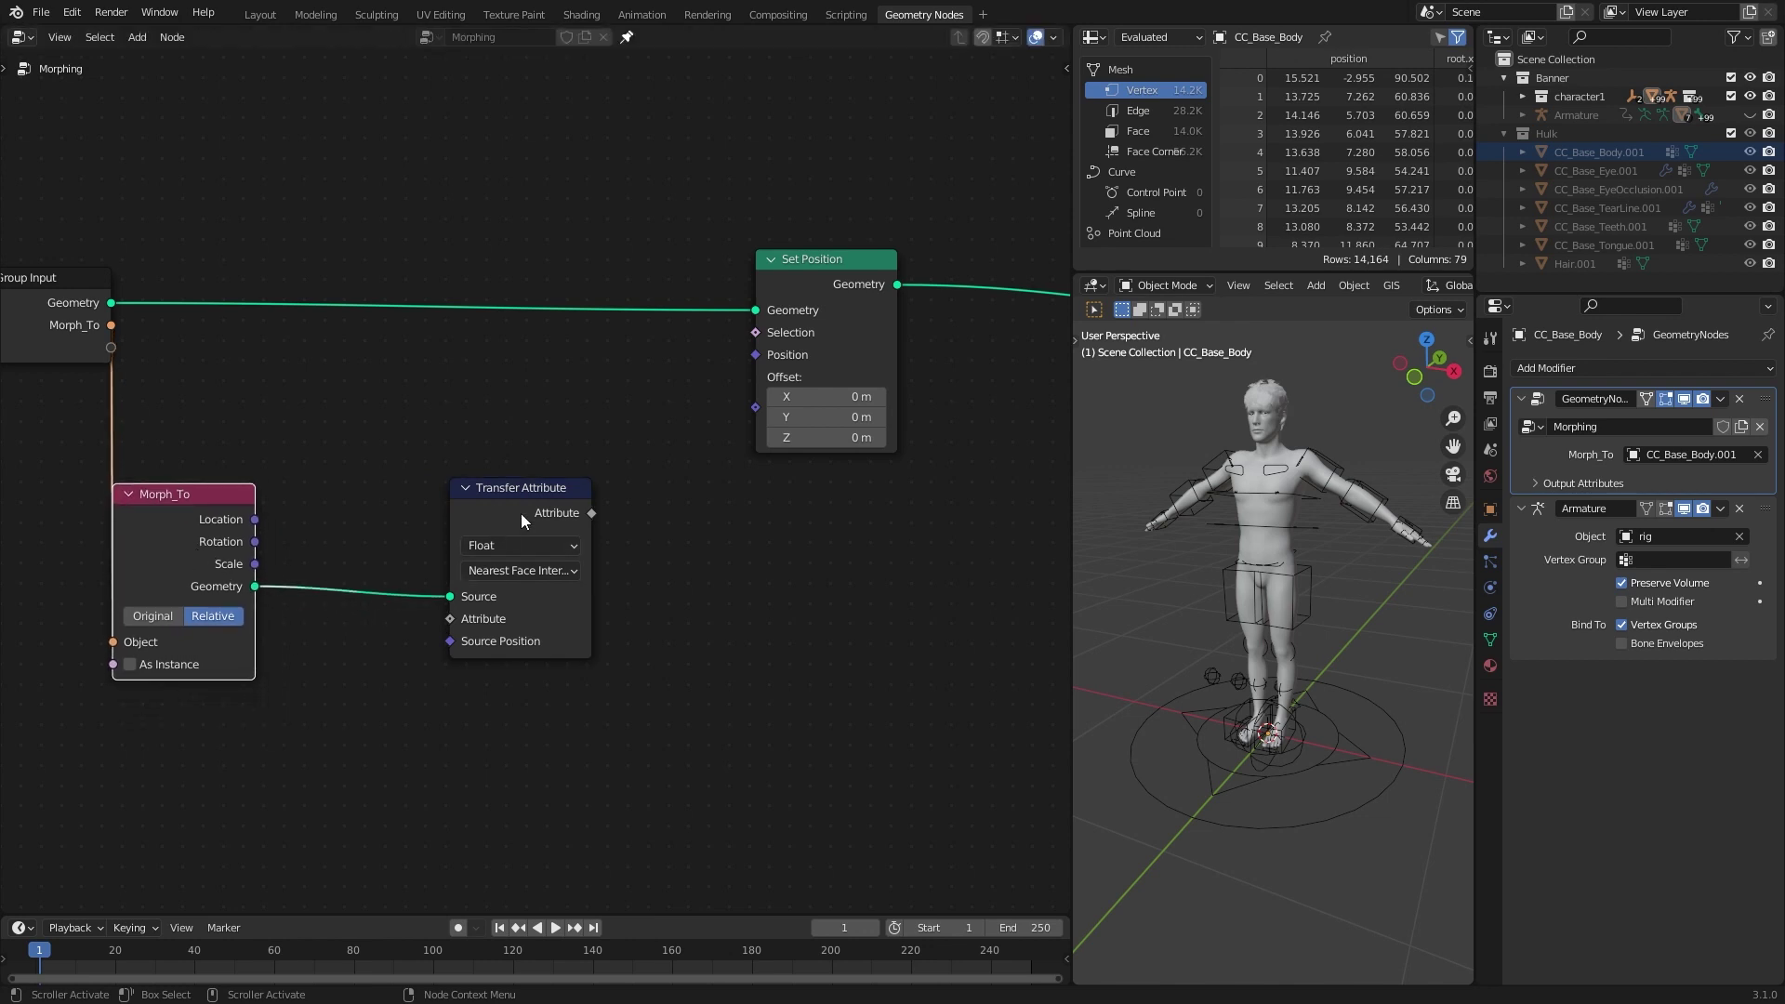
left_click_drag(526, 504, 539, 498)
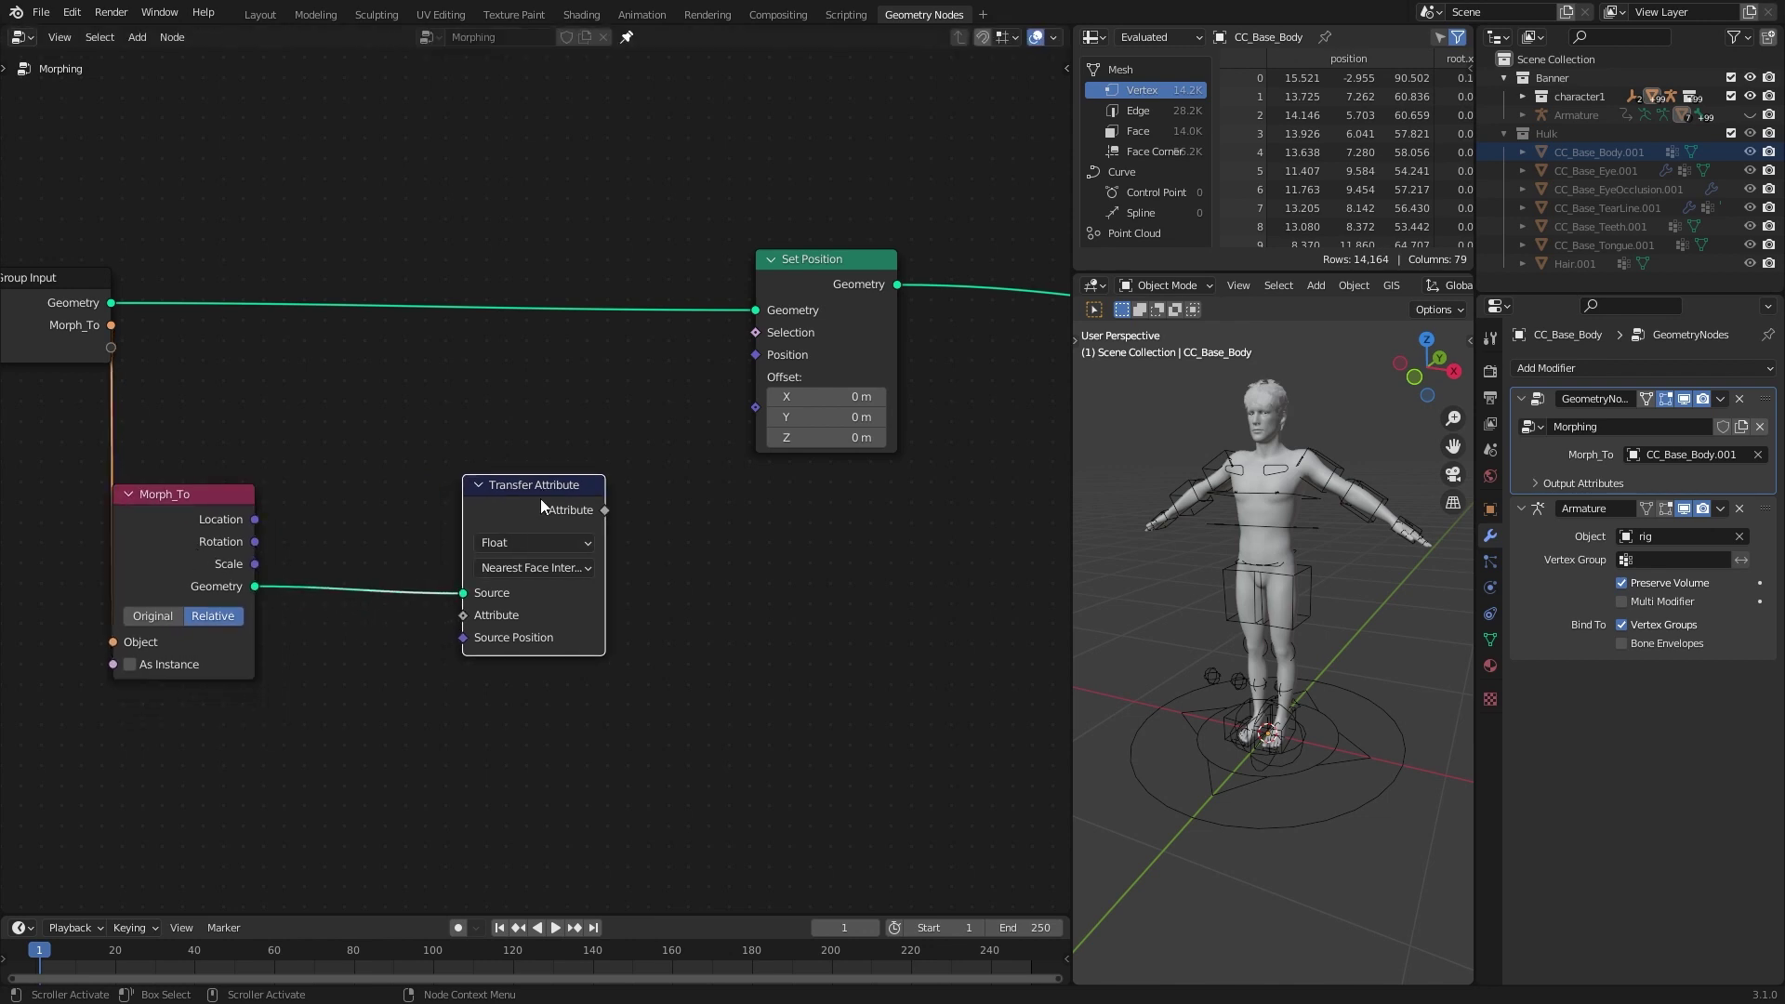
left_click(589, 538)
left_click(551, 599)
left_click_drag(484, 618, 517, 609)
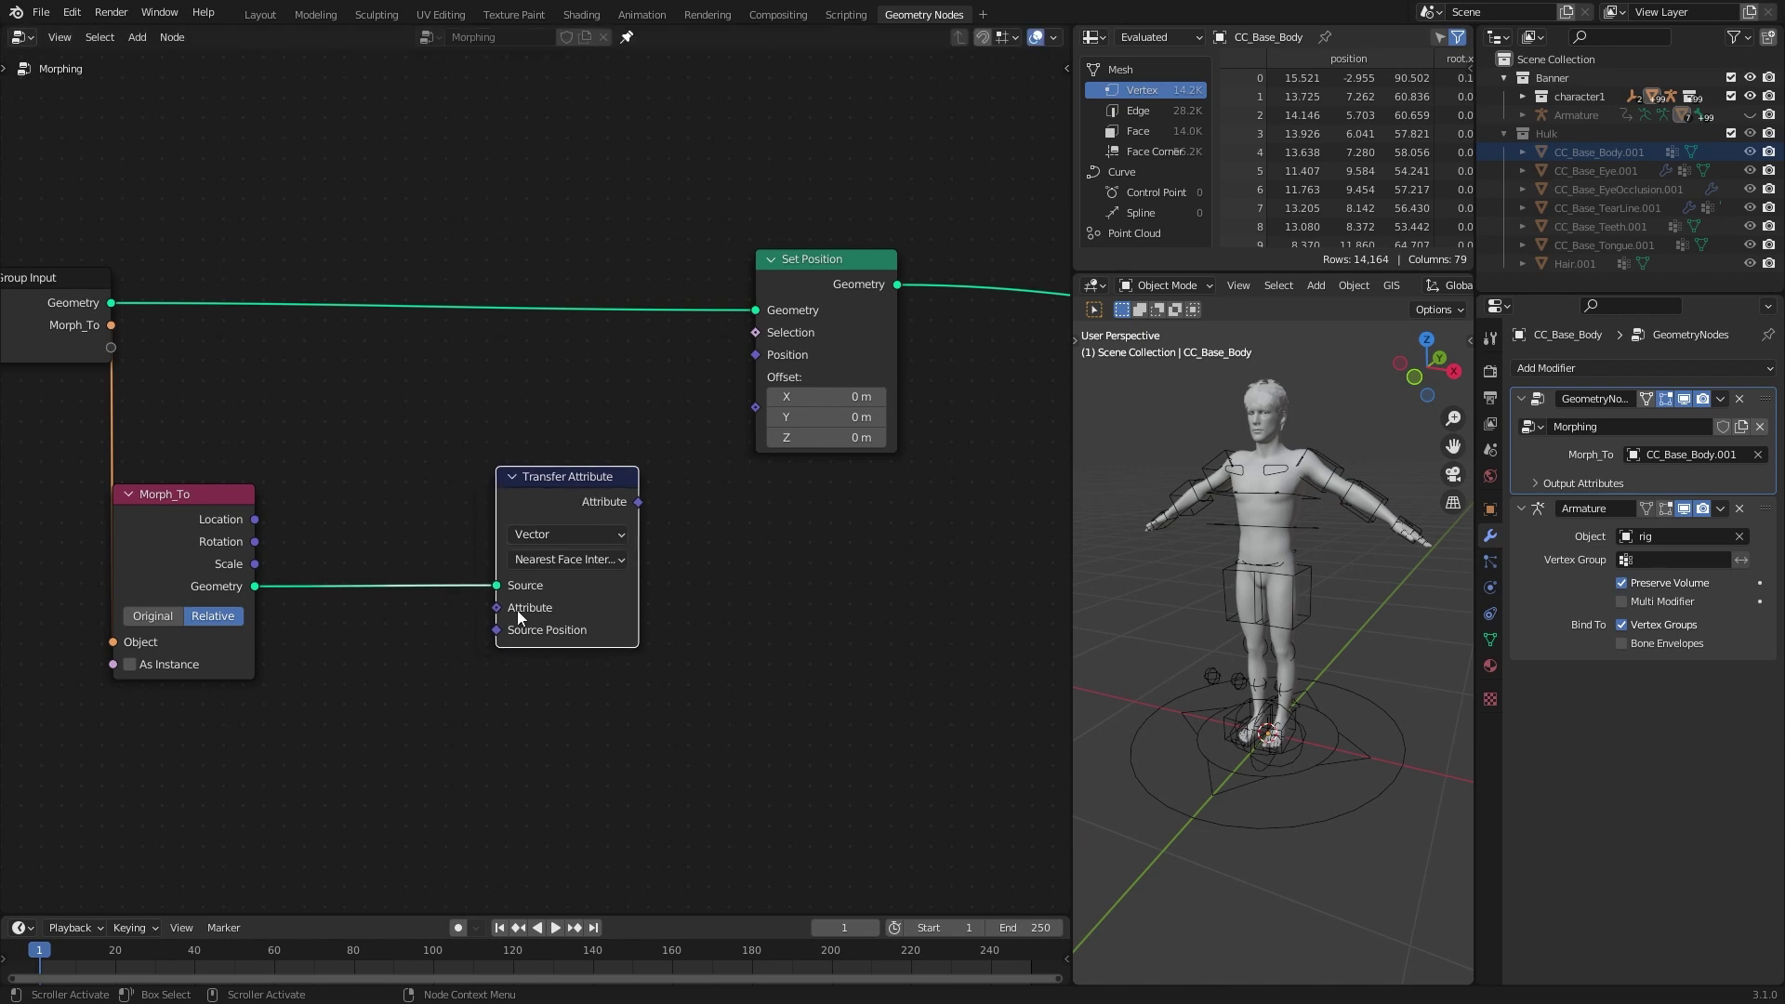
Feed a new Position node into Transfer Attribute's Attribute input and link its output to the Position input of Set Position.
left_click_drag(372, 718, 372, 715)
type("posi")
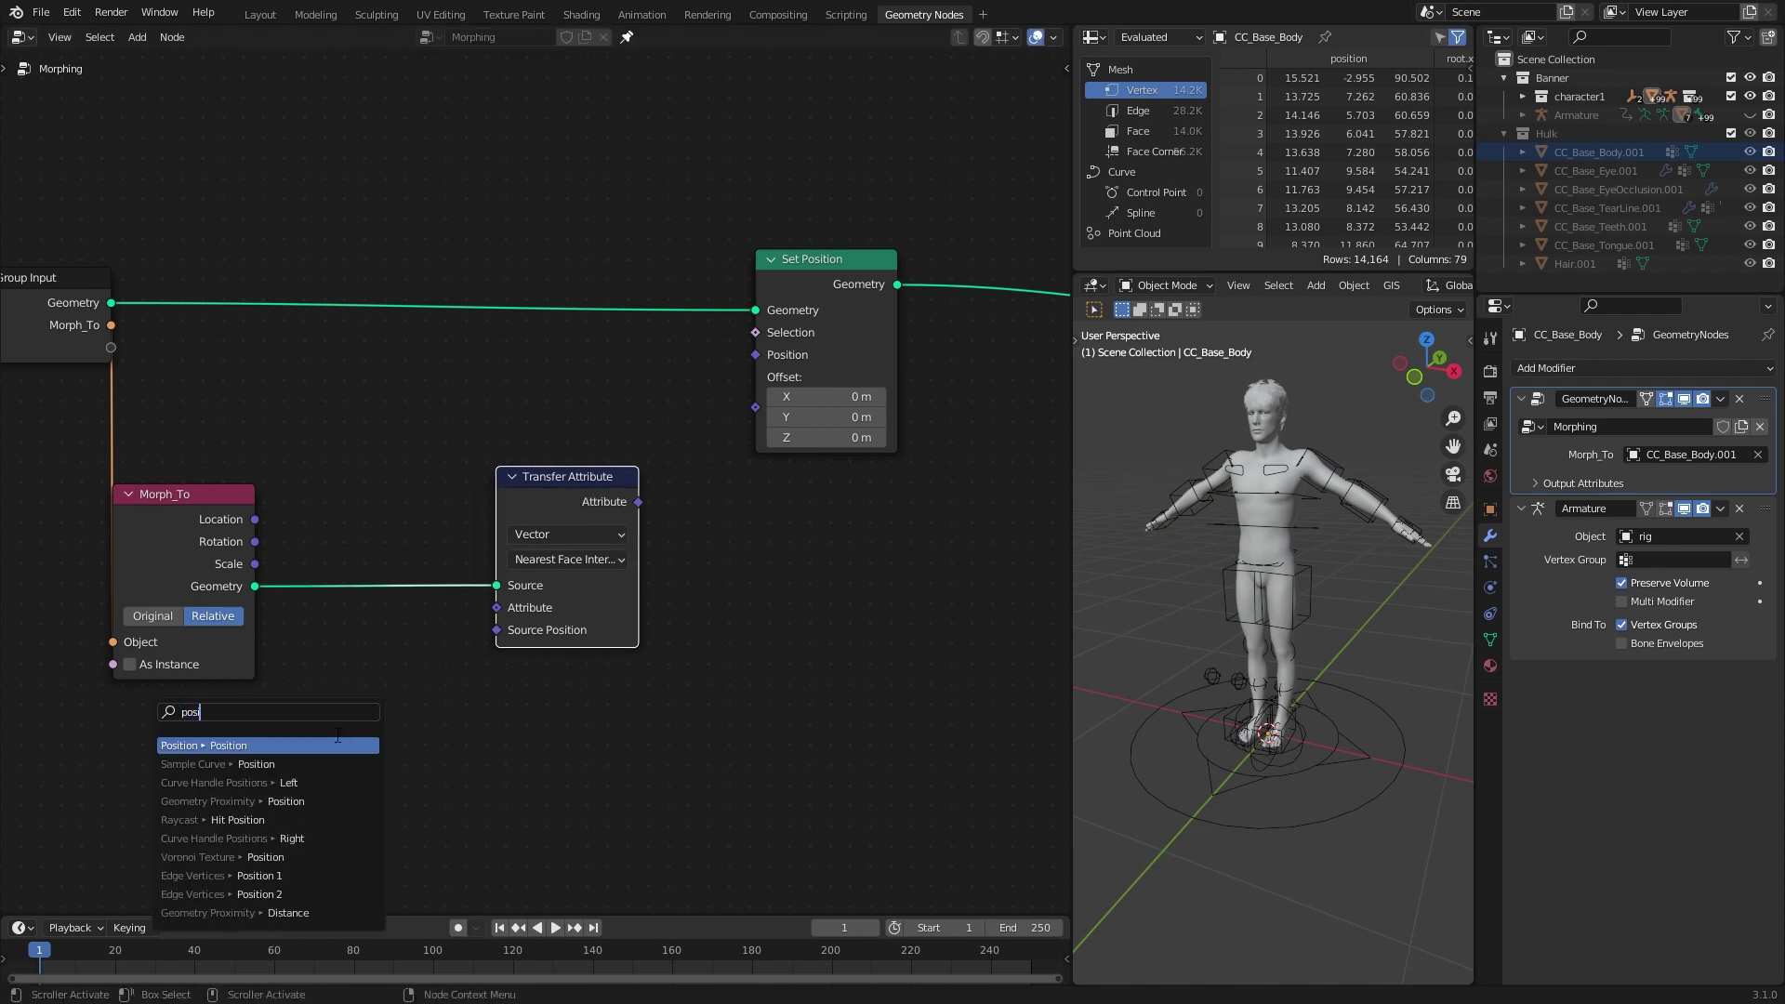
key("Return")
left_click_drag(545, 499, 534, 502)
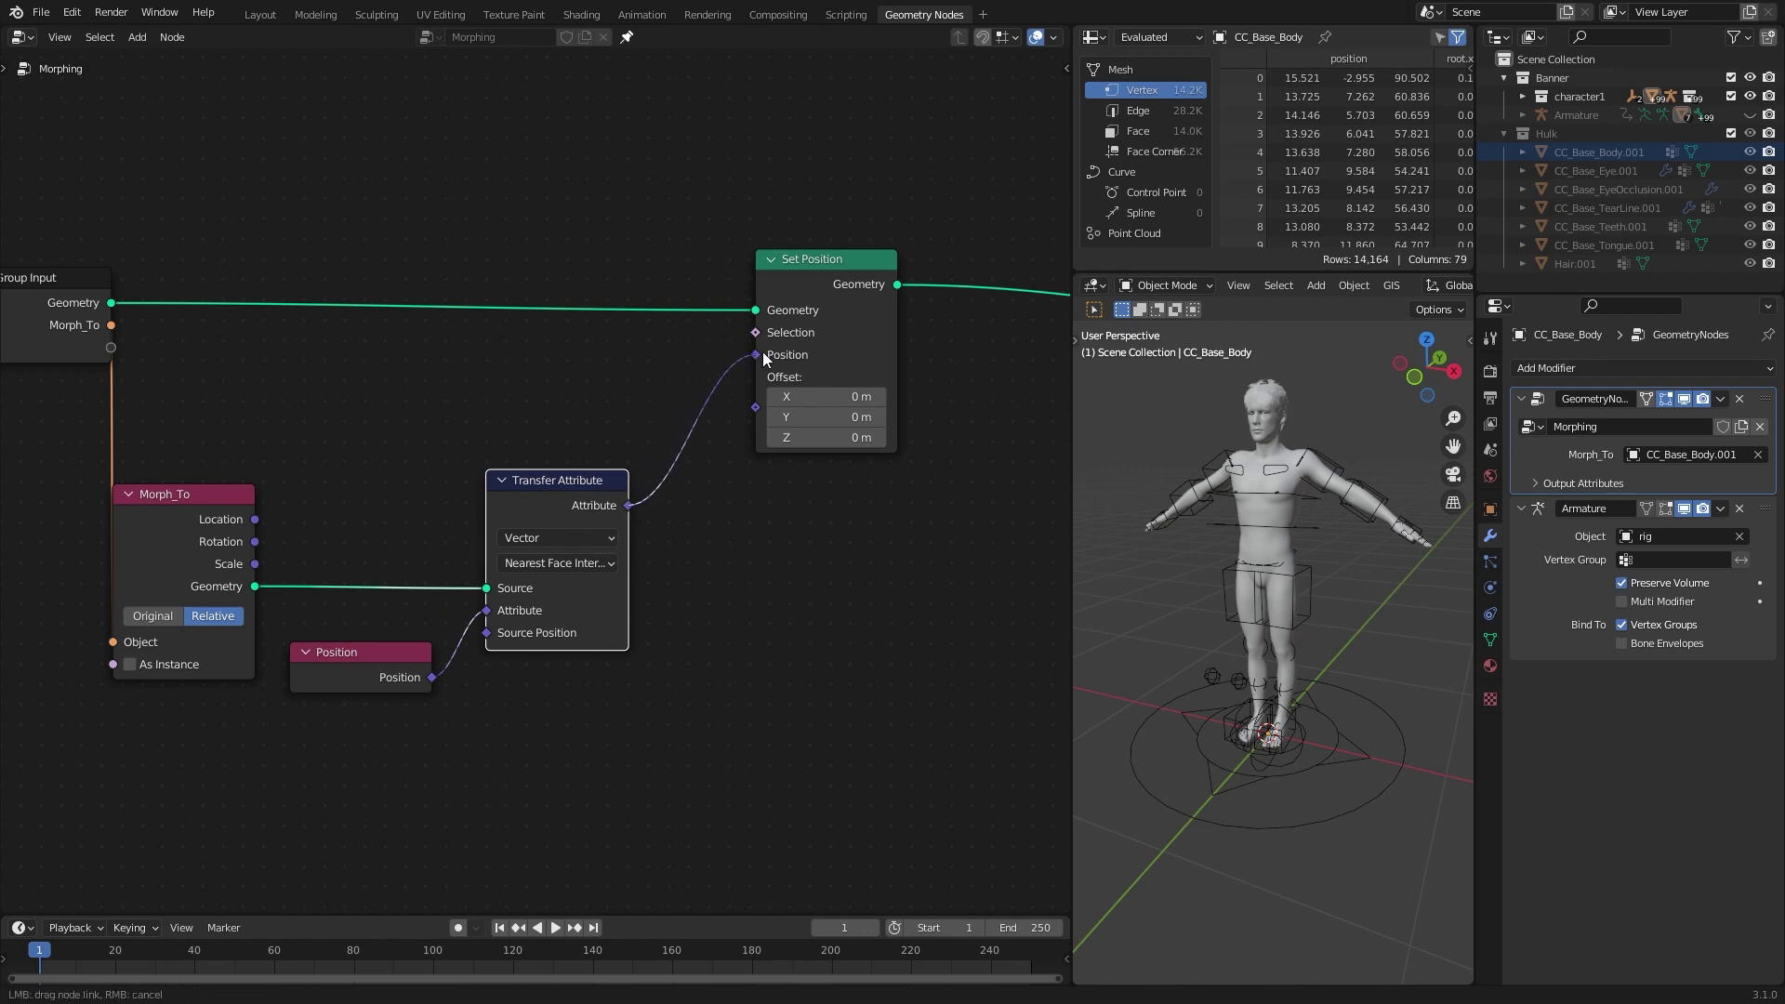
left_click_drag(762, 353, 762, 353)
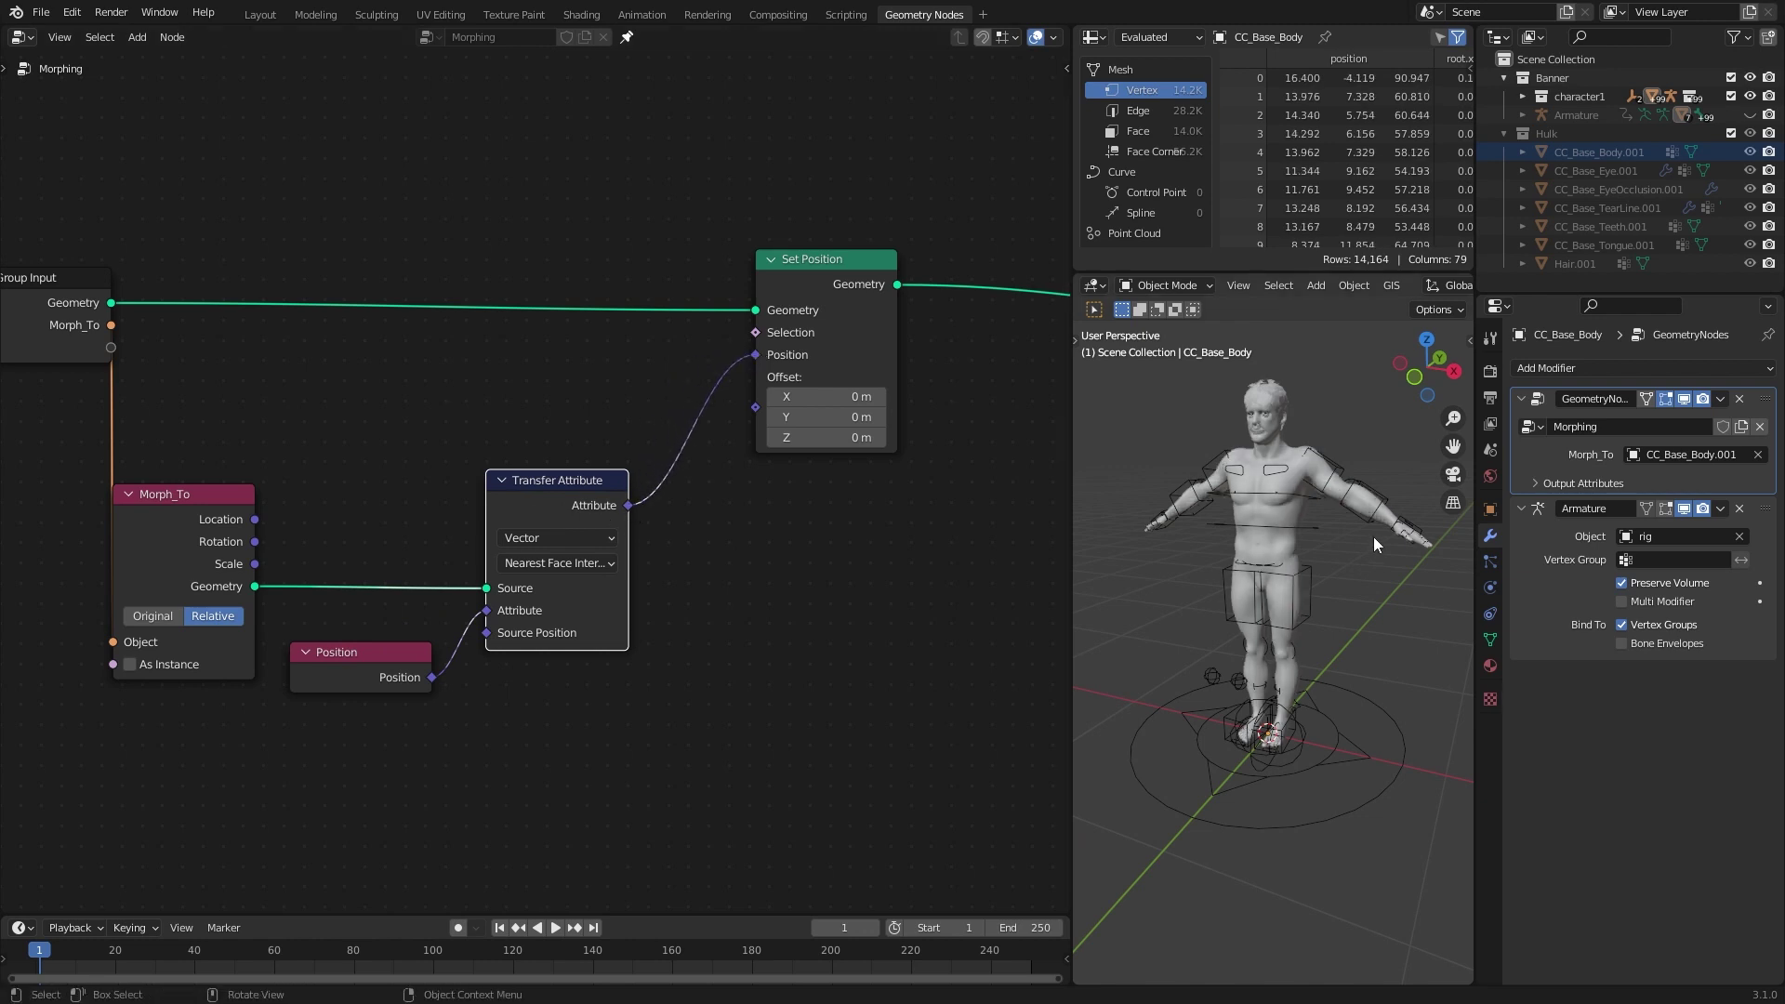
Hide Banner's eyes, eye occlusion, tear line, teeth, tongue and hair in the viewport.
left_click(1523, 97)
left_click(1541, 115)
left_click_drag(1751, 189, 1754, 264)
scroll(1754, 261, "down", 1)
left_click(1756, 245)
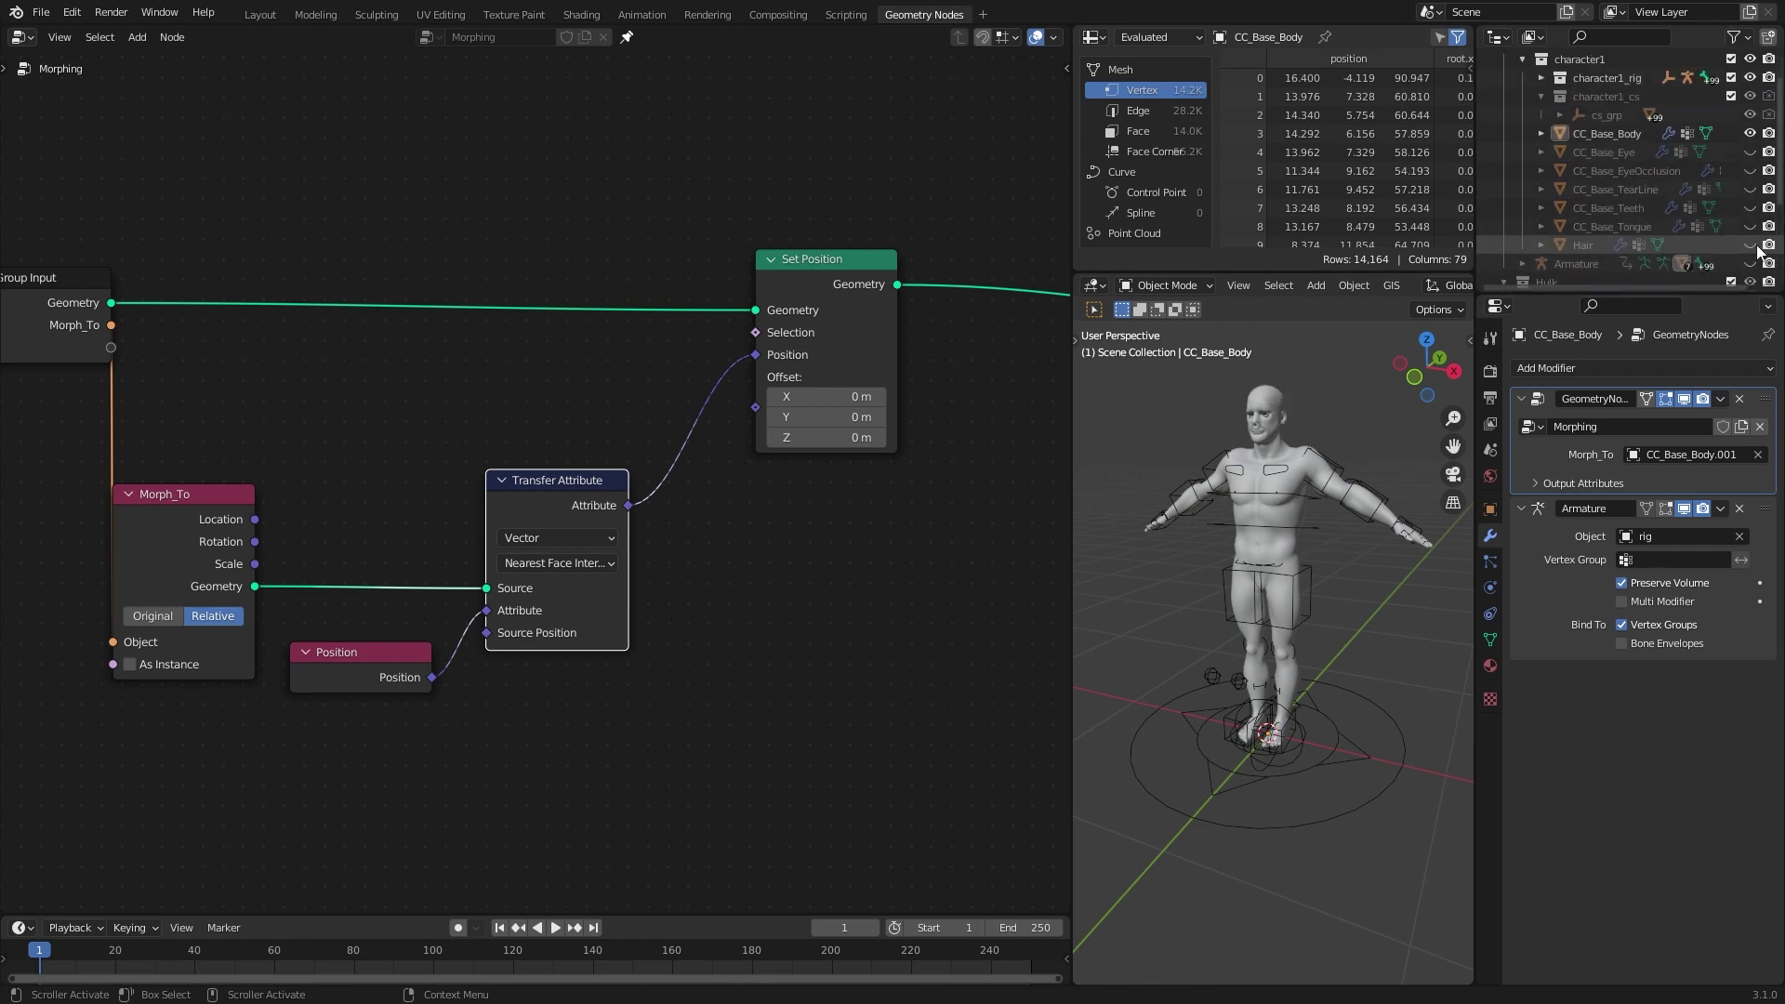
Examine the morphed body's face, chest, hand and legs up close for mesh artifacts.
scroll(1322, 370, "up", 3)
middle_click_drag(1322, 370, 1335, 577, "shift")
scroll(1325, 601, "up", 4)
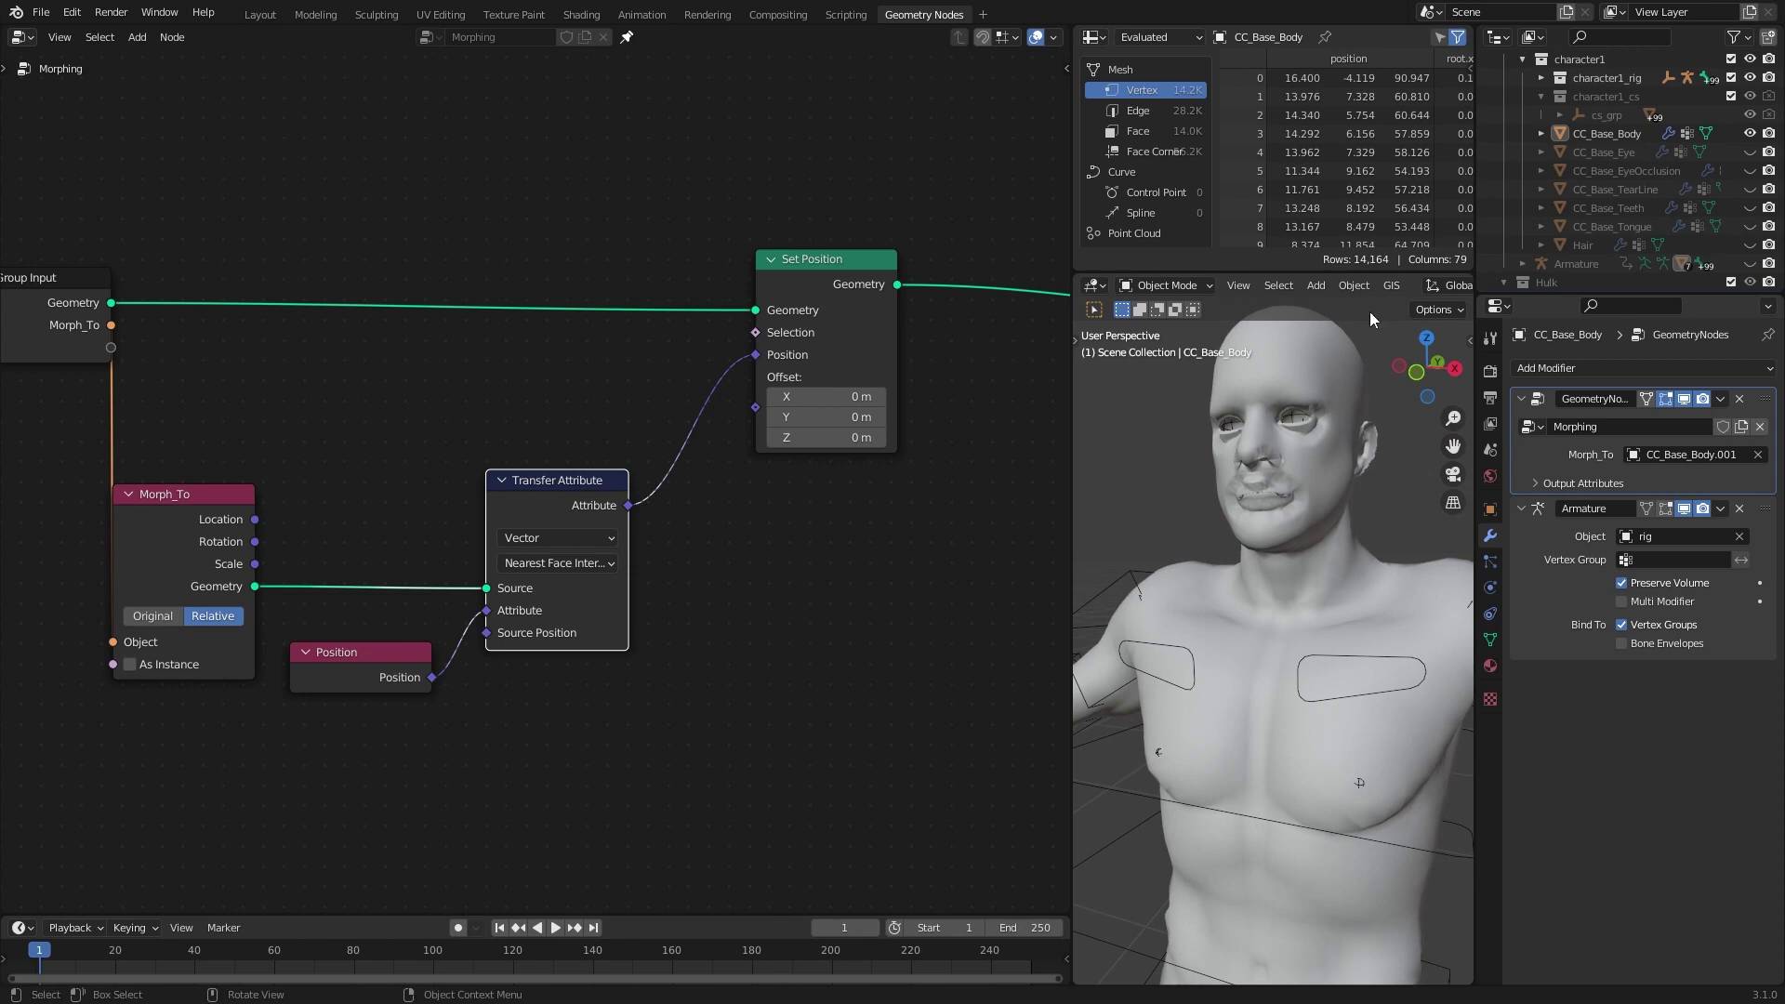
scroll(1380, 284, "down", 5)
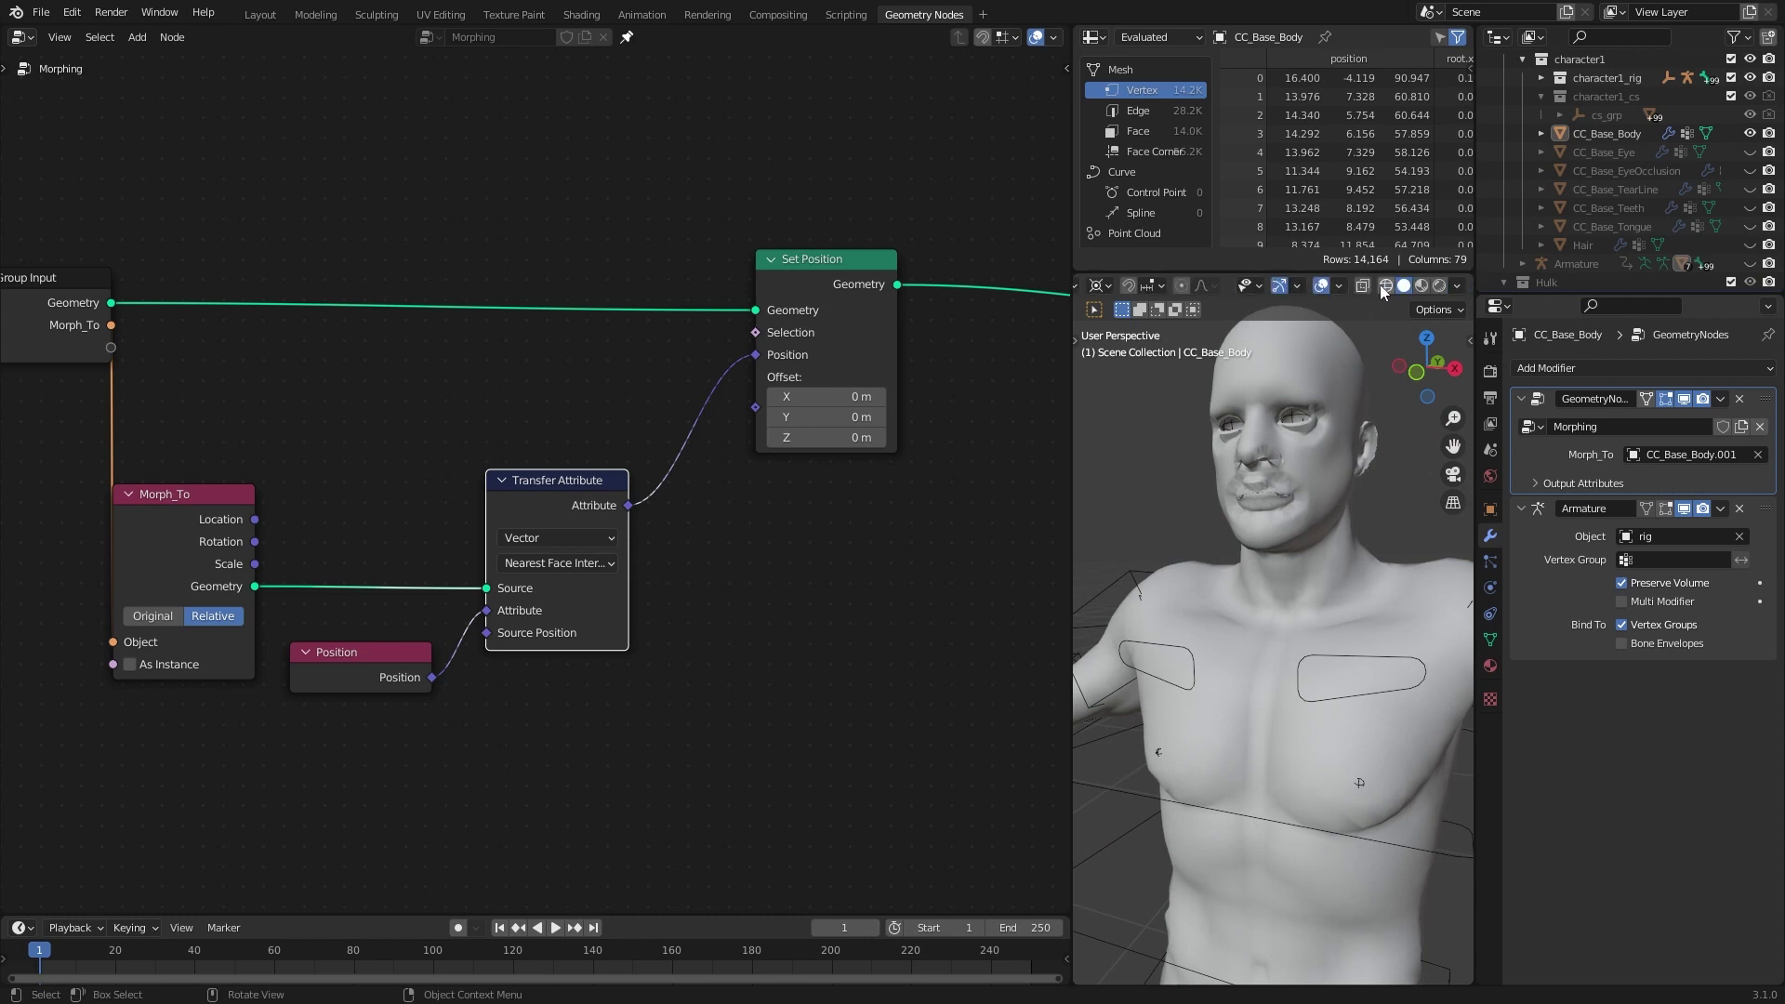
scroll(1364, 404, "down", 6)
scroll(1313, 544, "up", 6)
middle_click_drag(1318, 543, 1220, 485)
scroll(1236, 493, "up", 4)
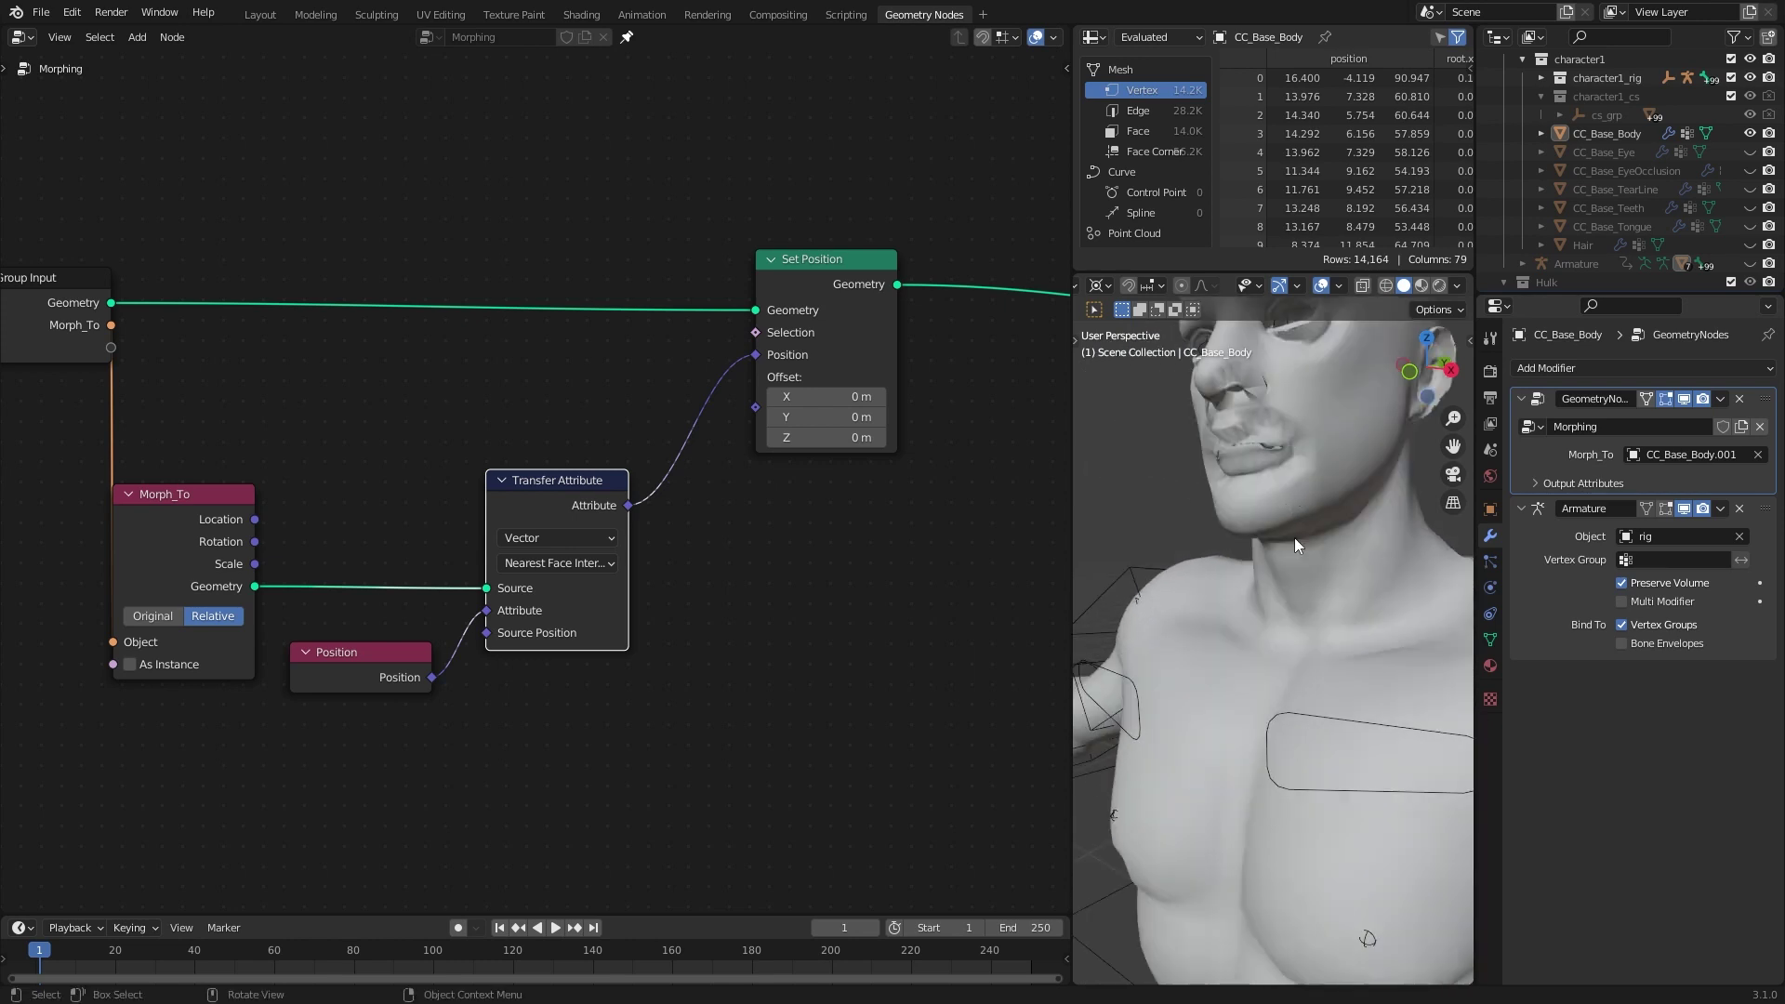
scroll(1294, 538, "down", 6)
middle_click_drag(1341, 699, 1218, 550, "shift")
scroll(1220, 551, "down", 2)
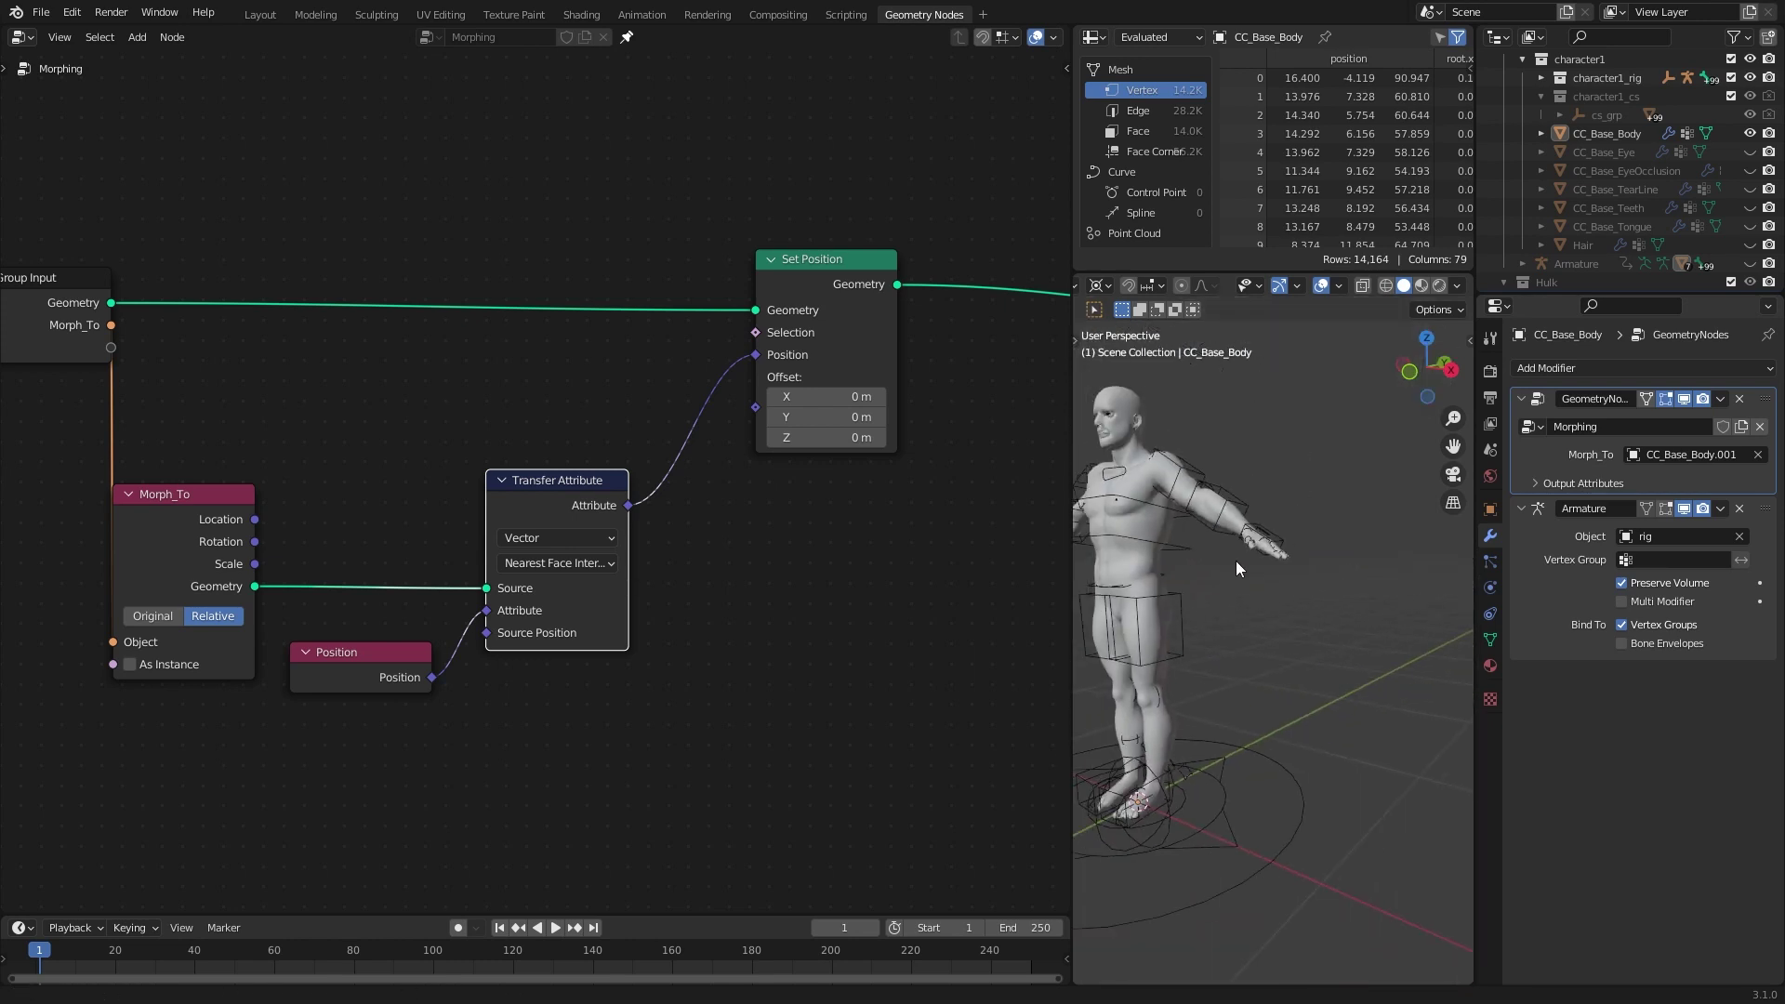
scroll(1236, 558, "up", 6)
middle_click_drag(1266, 479, 1272, 550)
scroll(1313, 708, "up", 4)
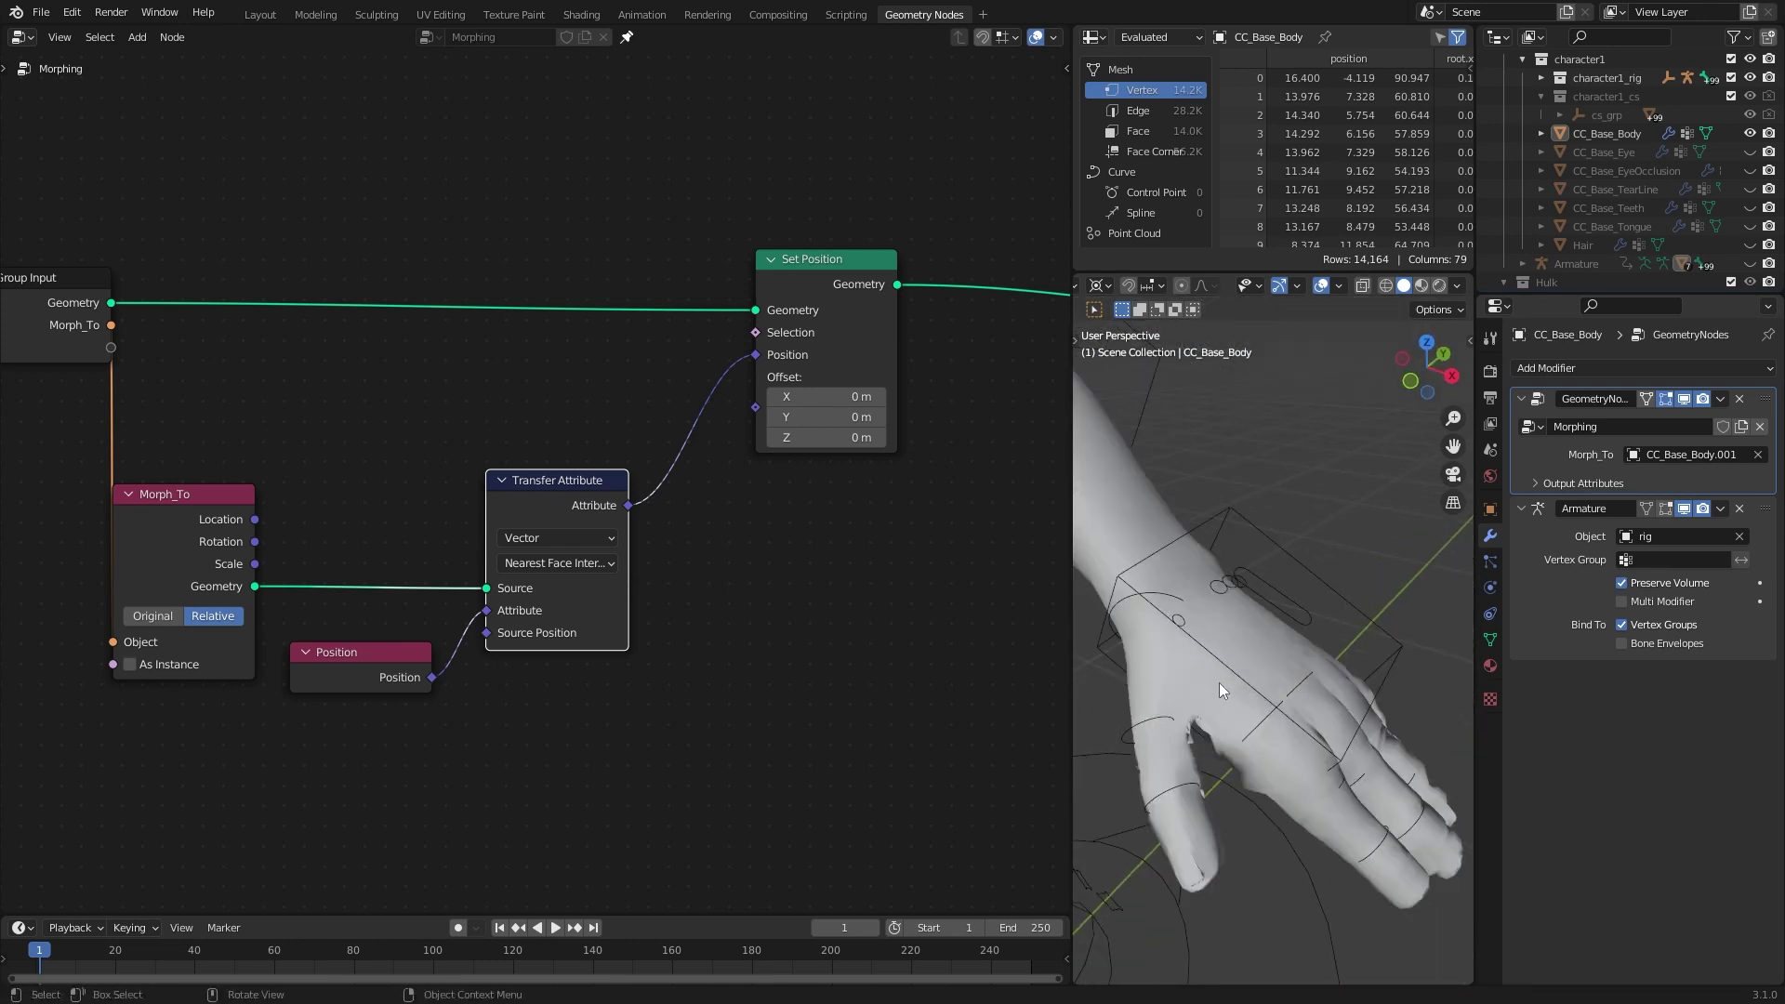
scroll(1219, 690, "down", 6)
left_click_drag(1219, 691, 1288, 523, "alt")
scroll(1301, 595, "up", 6)
left_click_drag(1314, 658, 1336, 691, "alt")
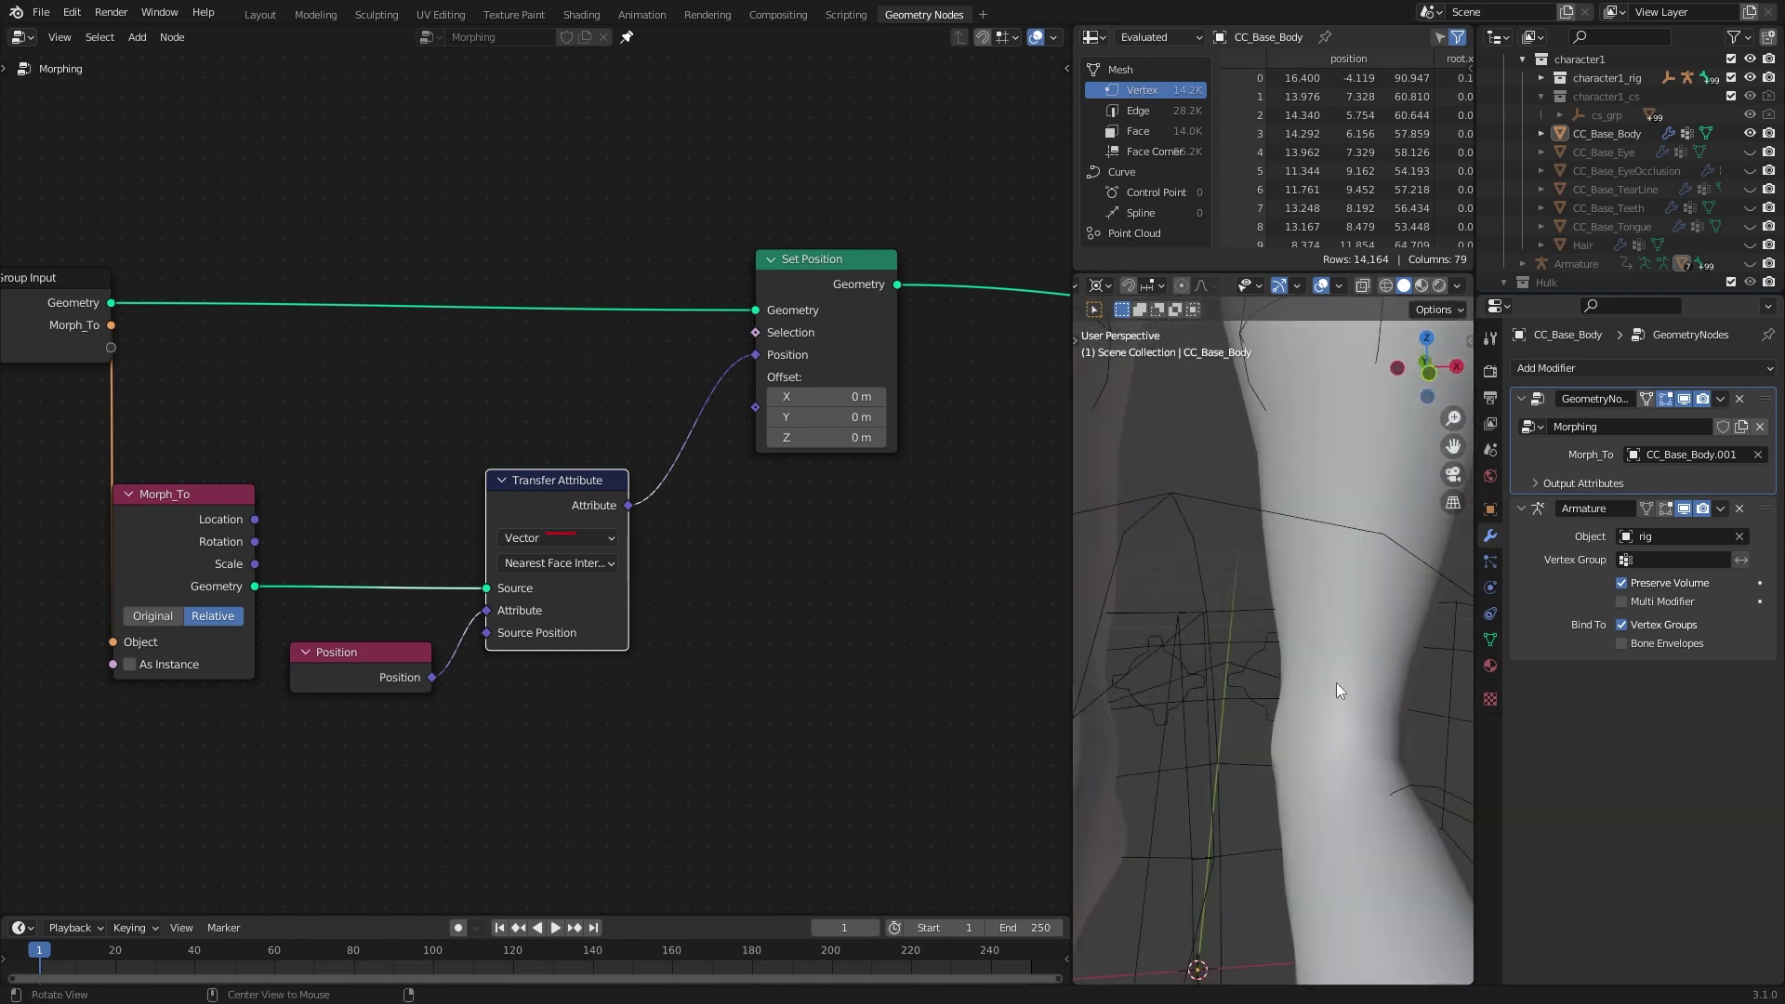
scroll(1334, 688, "down", 8)
mouse_move(1331, 358)
left_mouse_down("alt+shift")
mouse_move(1333, 576)
mouse_move(1245, 548)
mouse_move(1285, 562)
mouse_move(1218, 564)
left_mouse_up("alt+shift")
scroll(1333, 569, "down", 3)
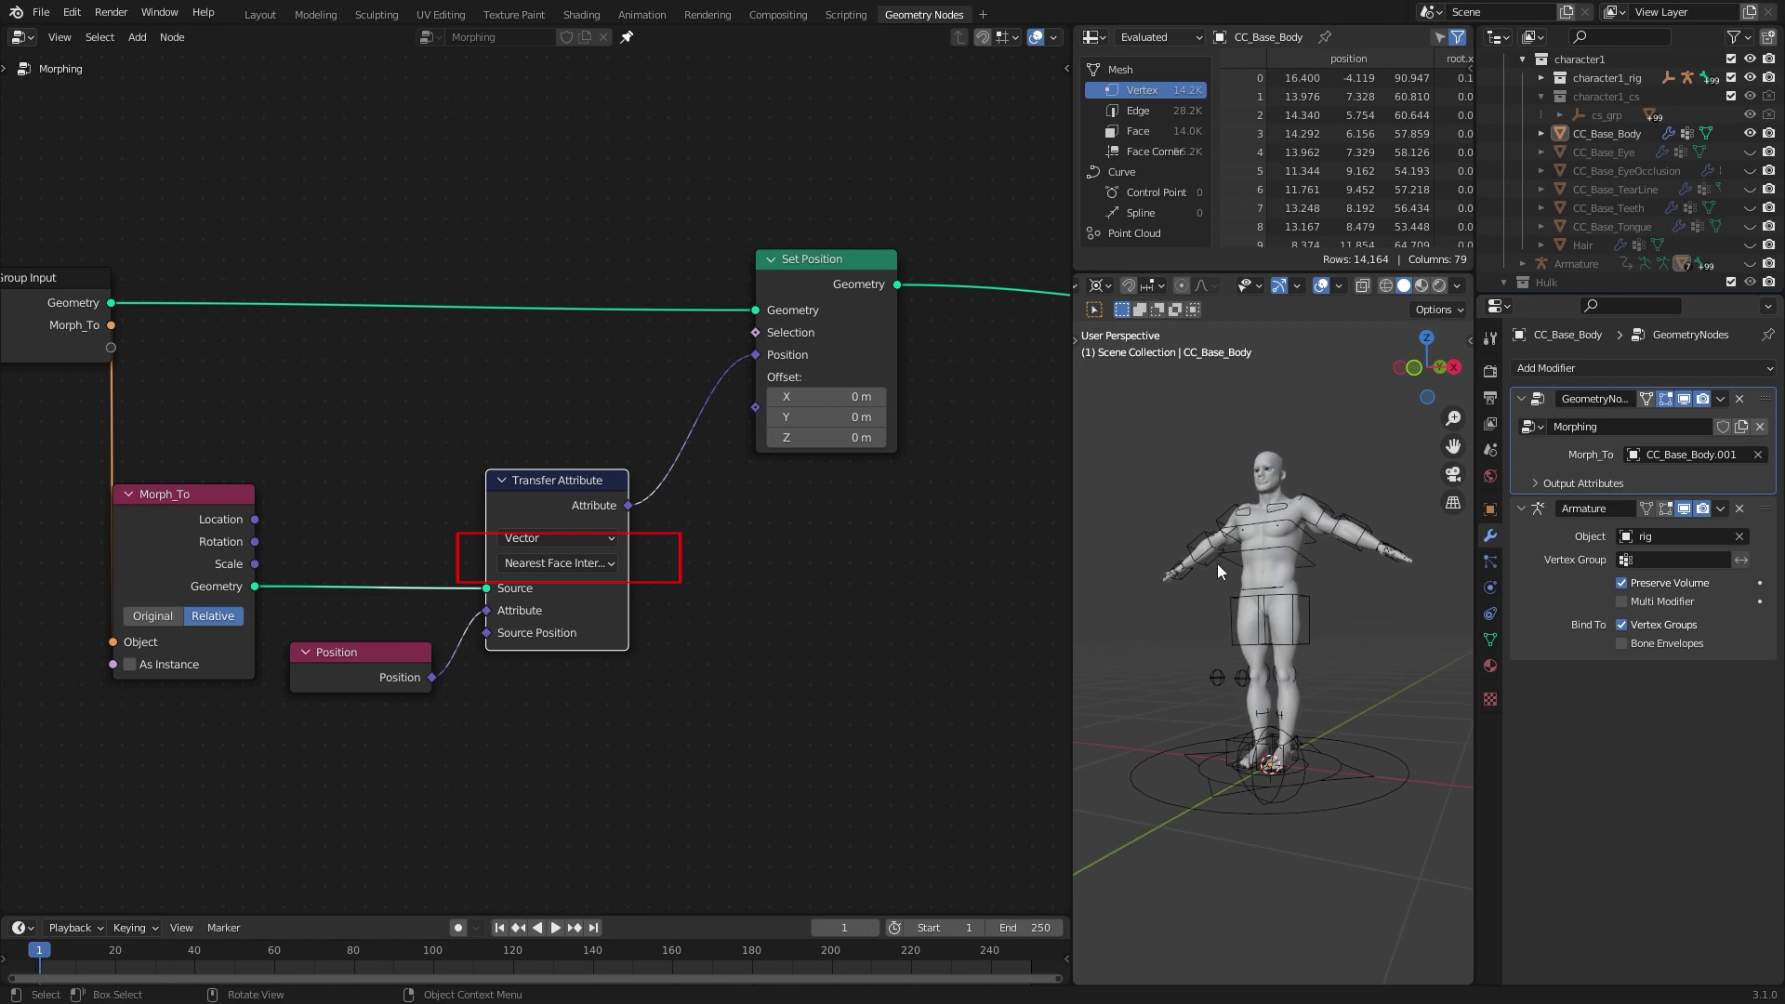
Rearrange the Set Position, Transfer Attribute, Morph_To and Position nodes into an evenly spaced layout.
left_click_drag(795, 289, 885, 285)
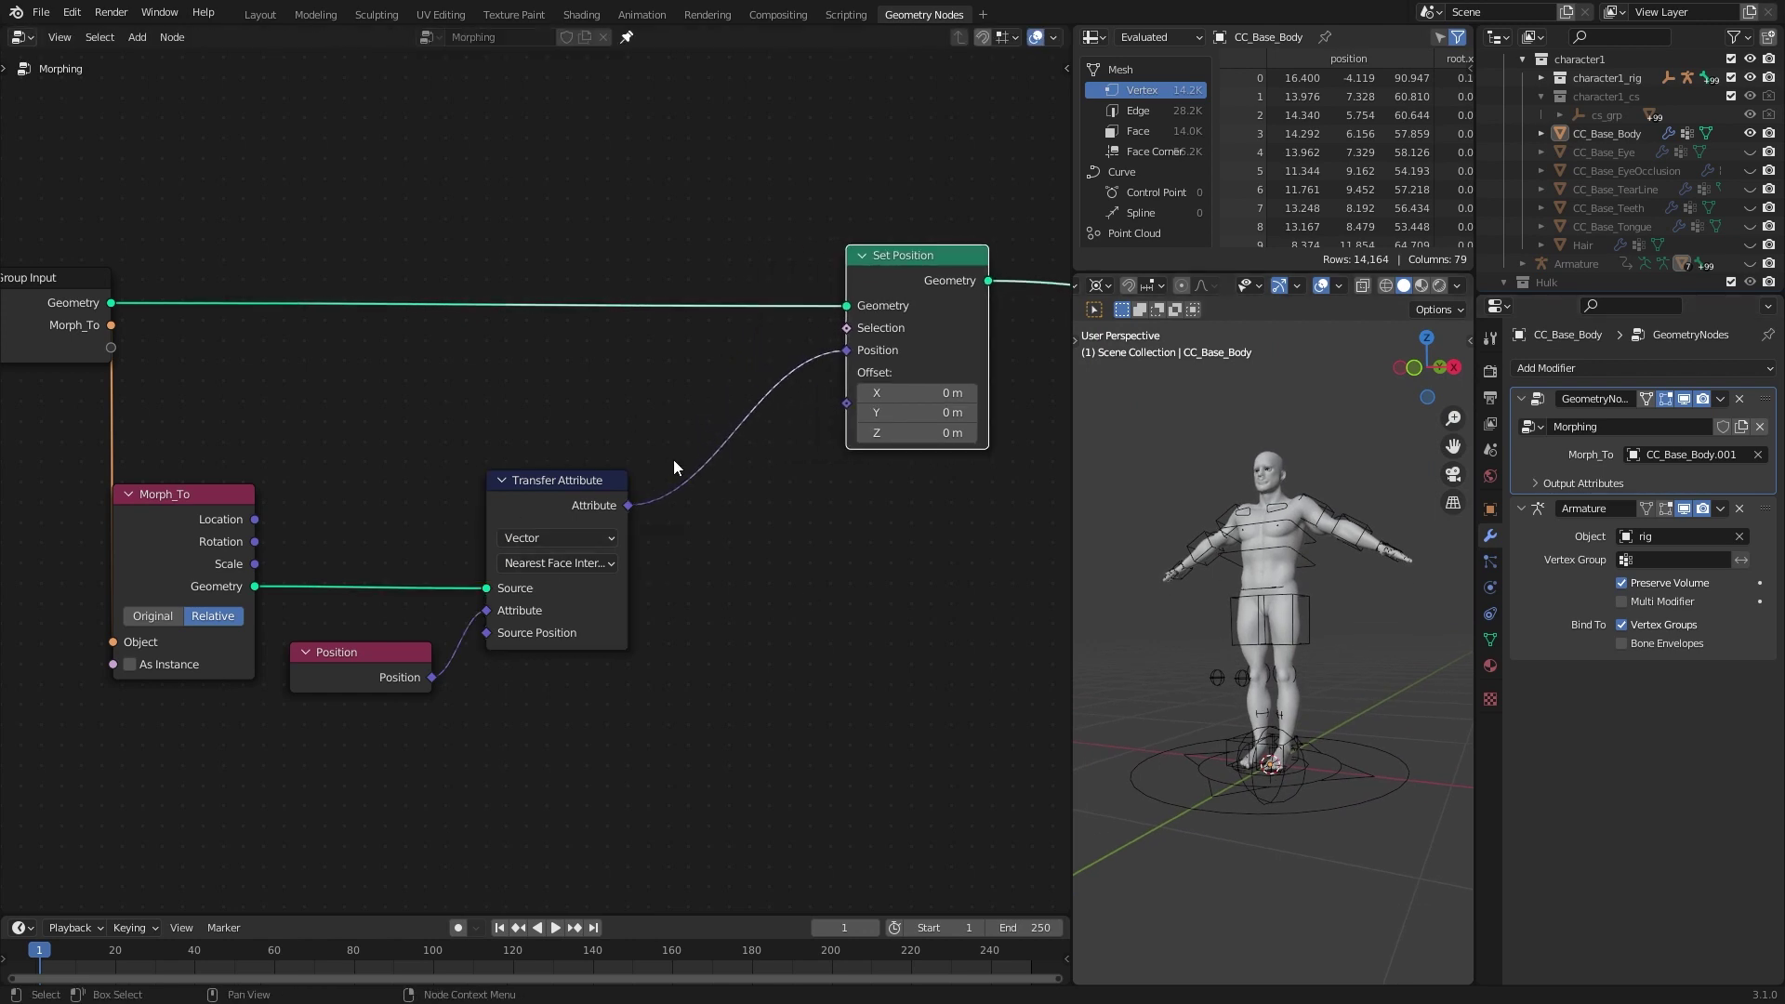
left_click_drag(557, 487, 650, 479)
left_click_drag(183, 533, 246, 469)
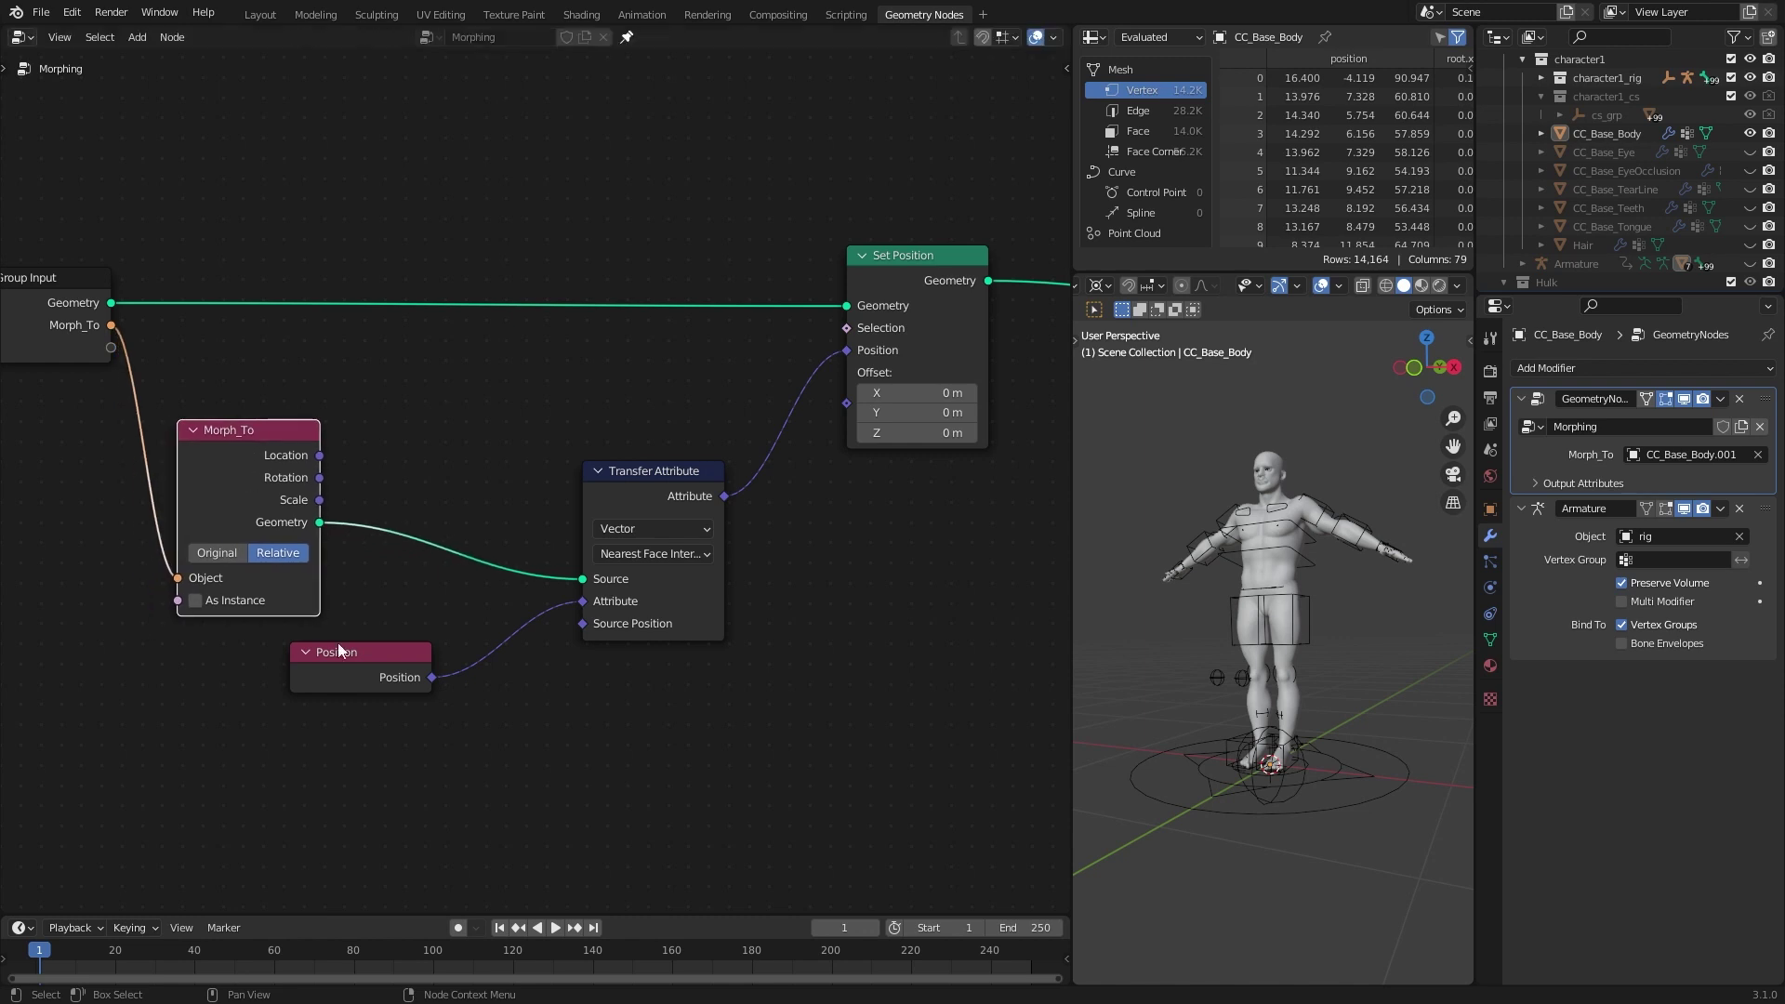
left_click_drag(353, 661, 244, 659)
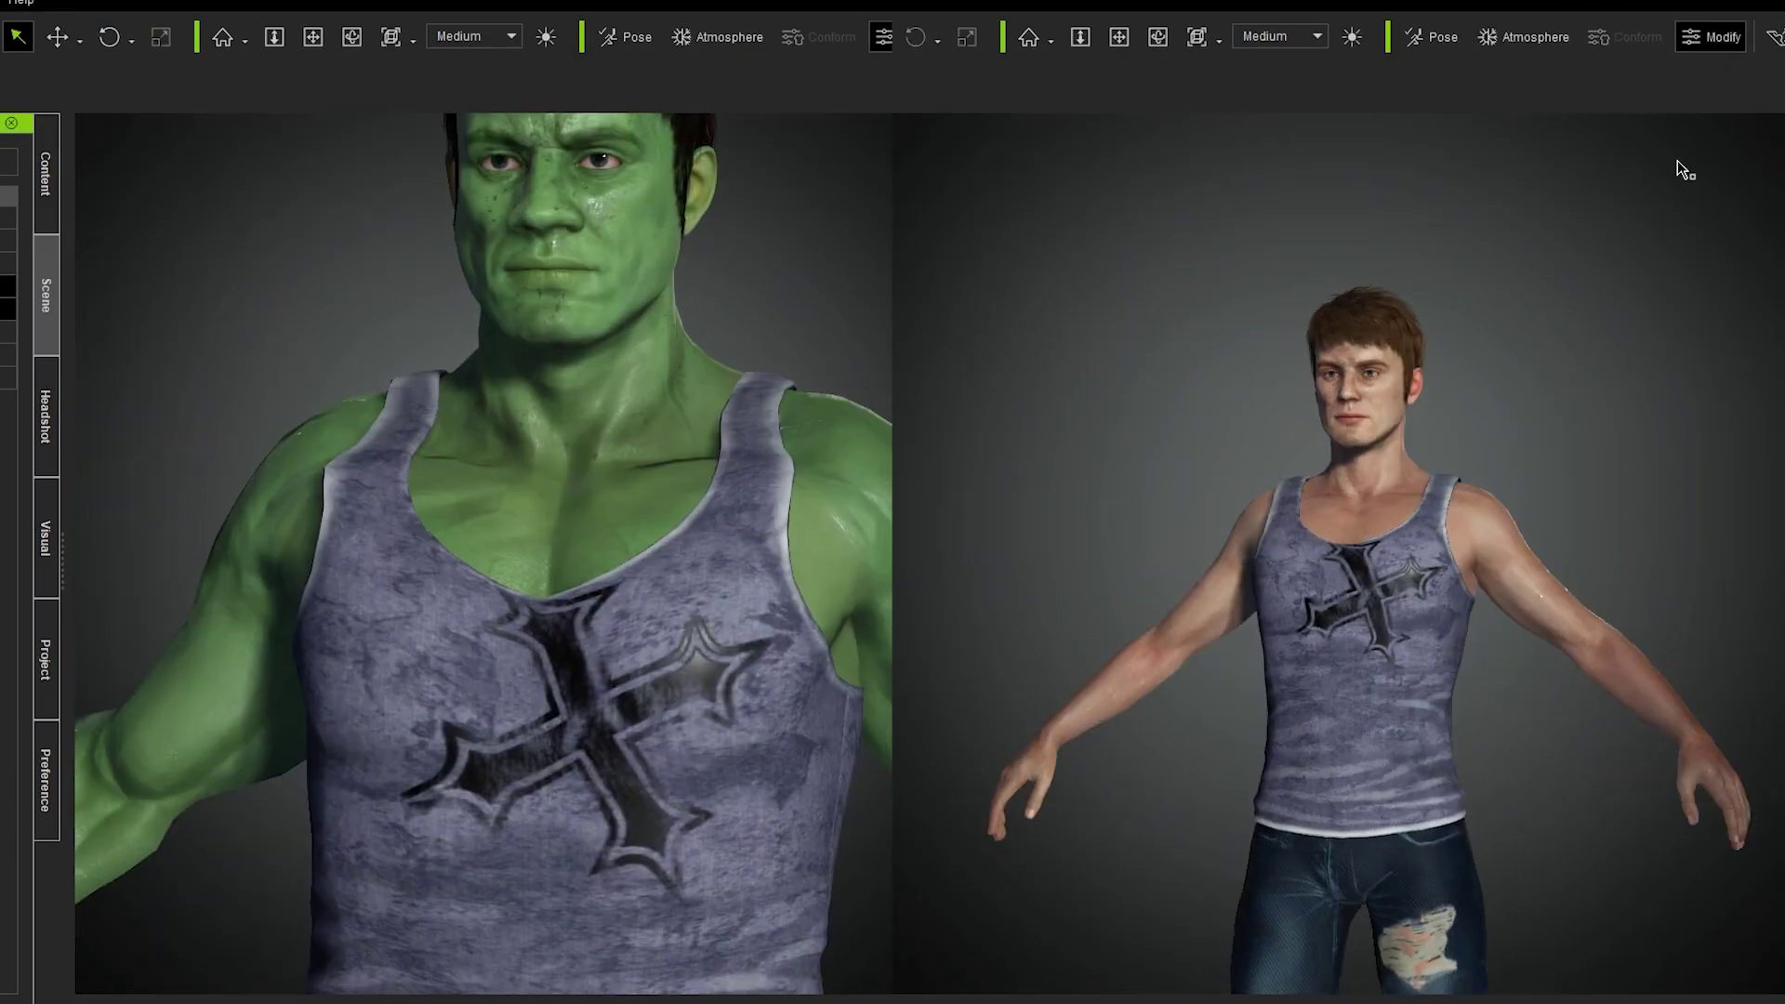
Switch to Character Creator and delete the tank top from the green Hulk character.
left_click(1543, 558)
middle_click_drag(1129, 547, 1152, 386)
right_click_drag(1227, 623, 1437, 644)
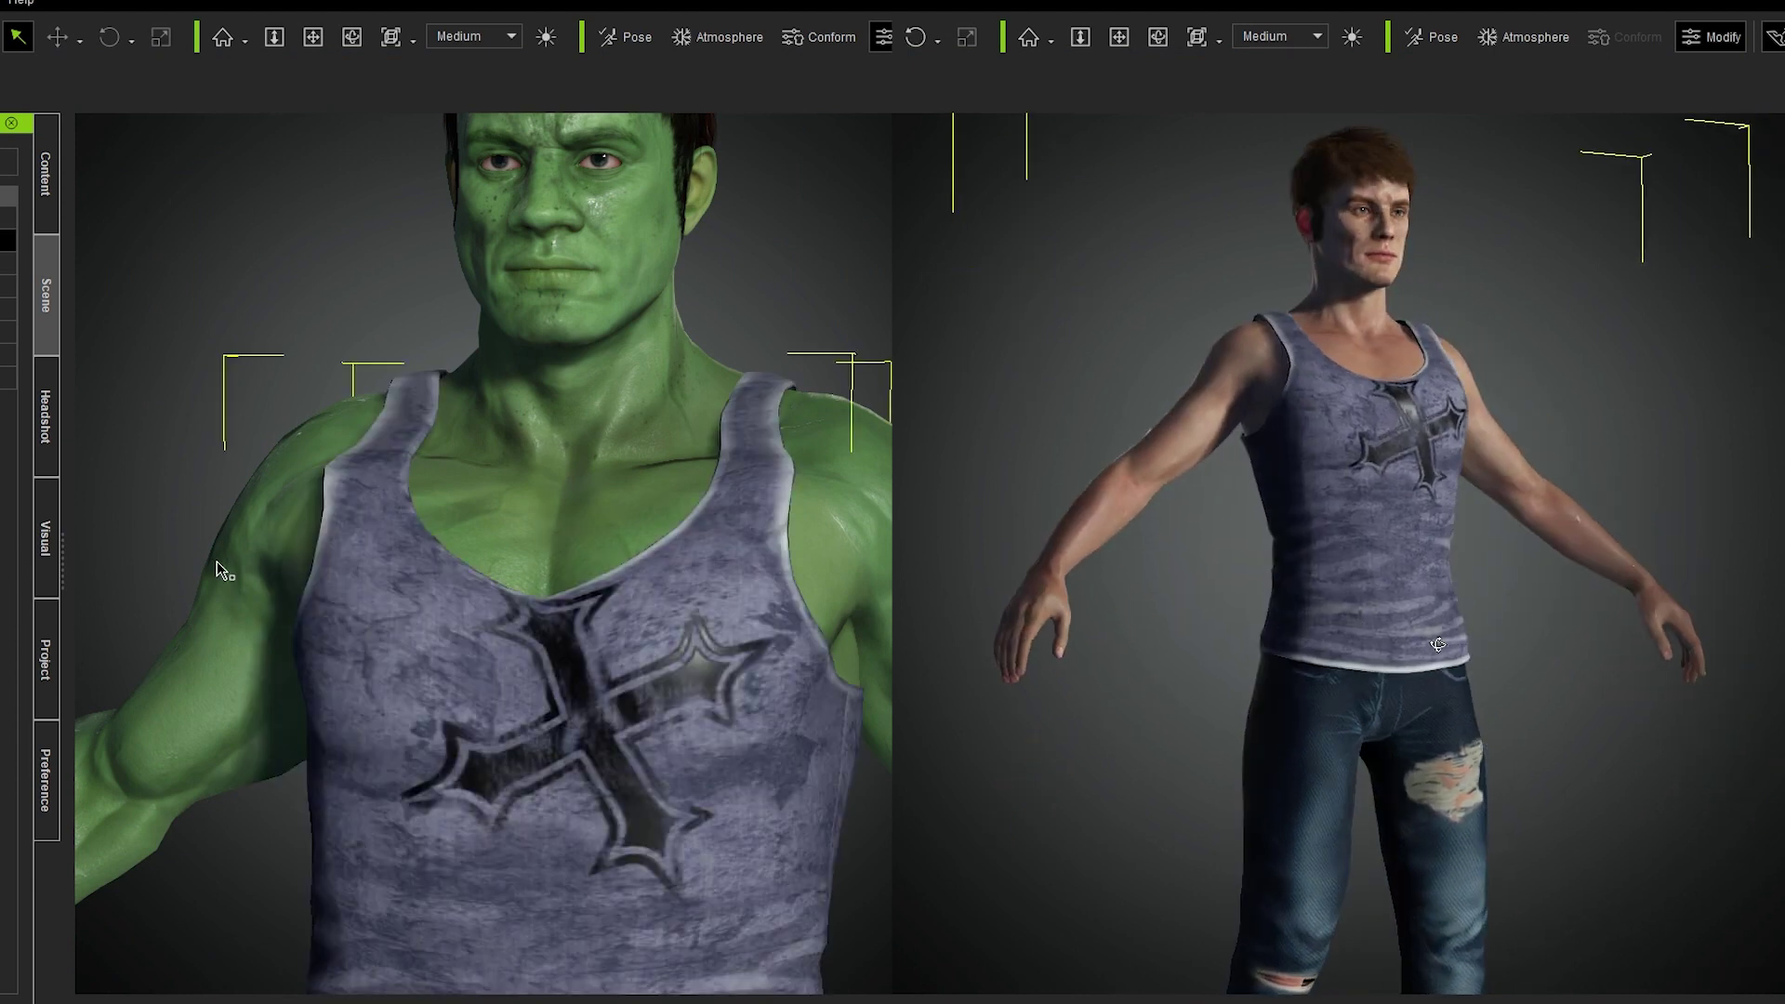
key("Delete")
scroll(570, 594, "down", 6)
right_click_drag(642, 361, 790, 358)
scroll(569, 219, "up", 4)
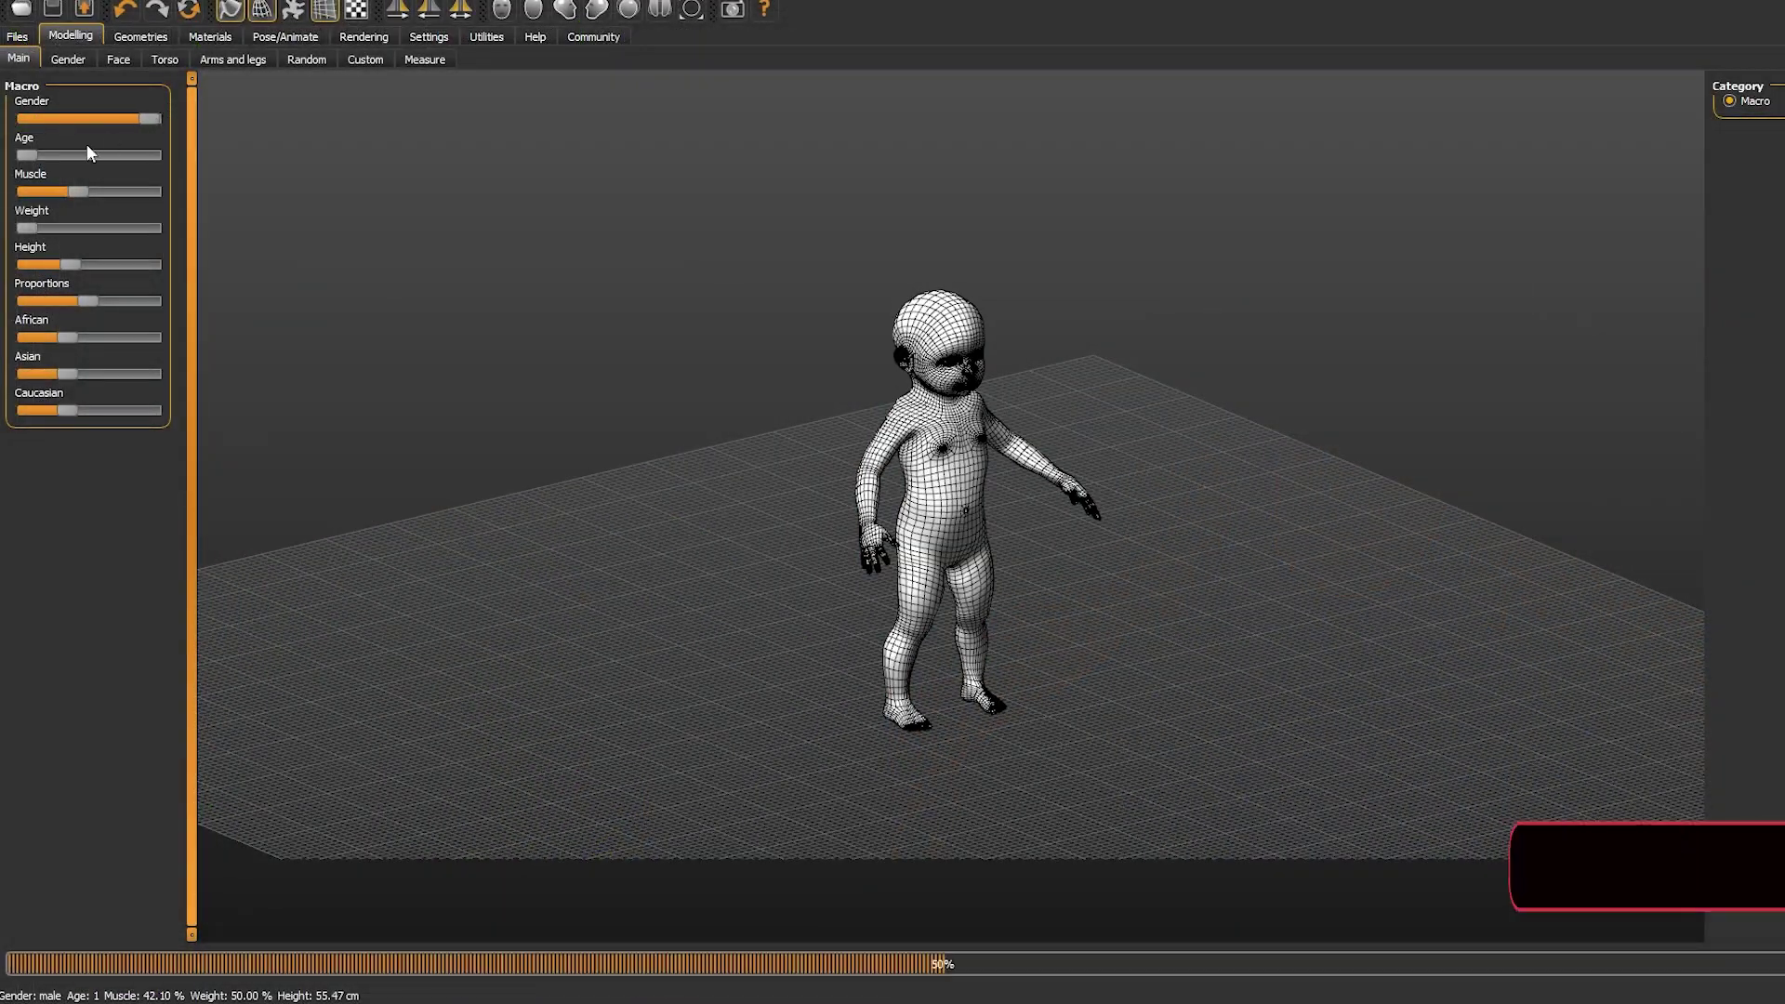
Switch to MakeHuman and vary the male figure's age, muscle, weight, height and proportions, using age 45, weight 150% and height about 225 cm.
left_click_drag(26, 154, 110, 190)
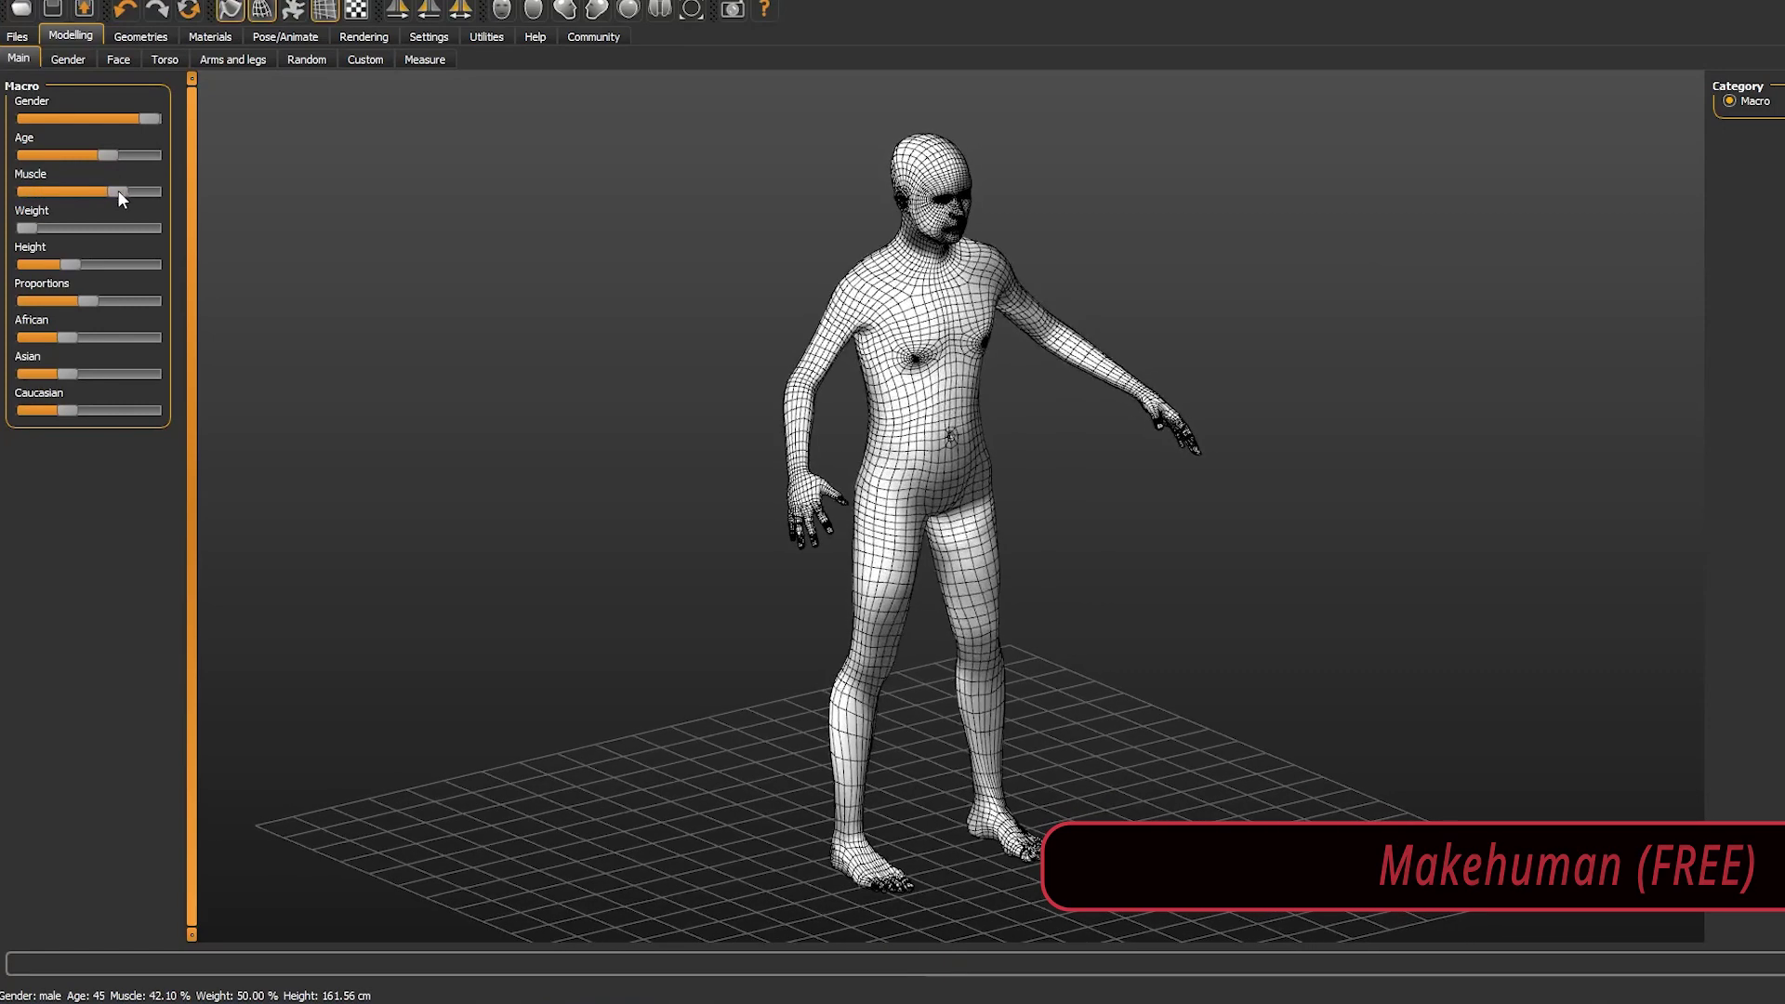
left_click_drag(151, 120, 156, 147)
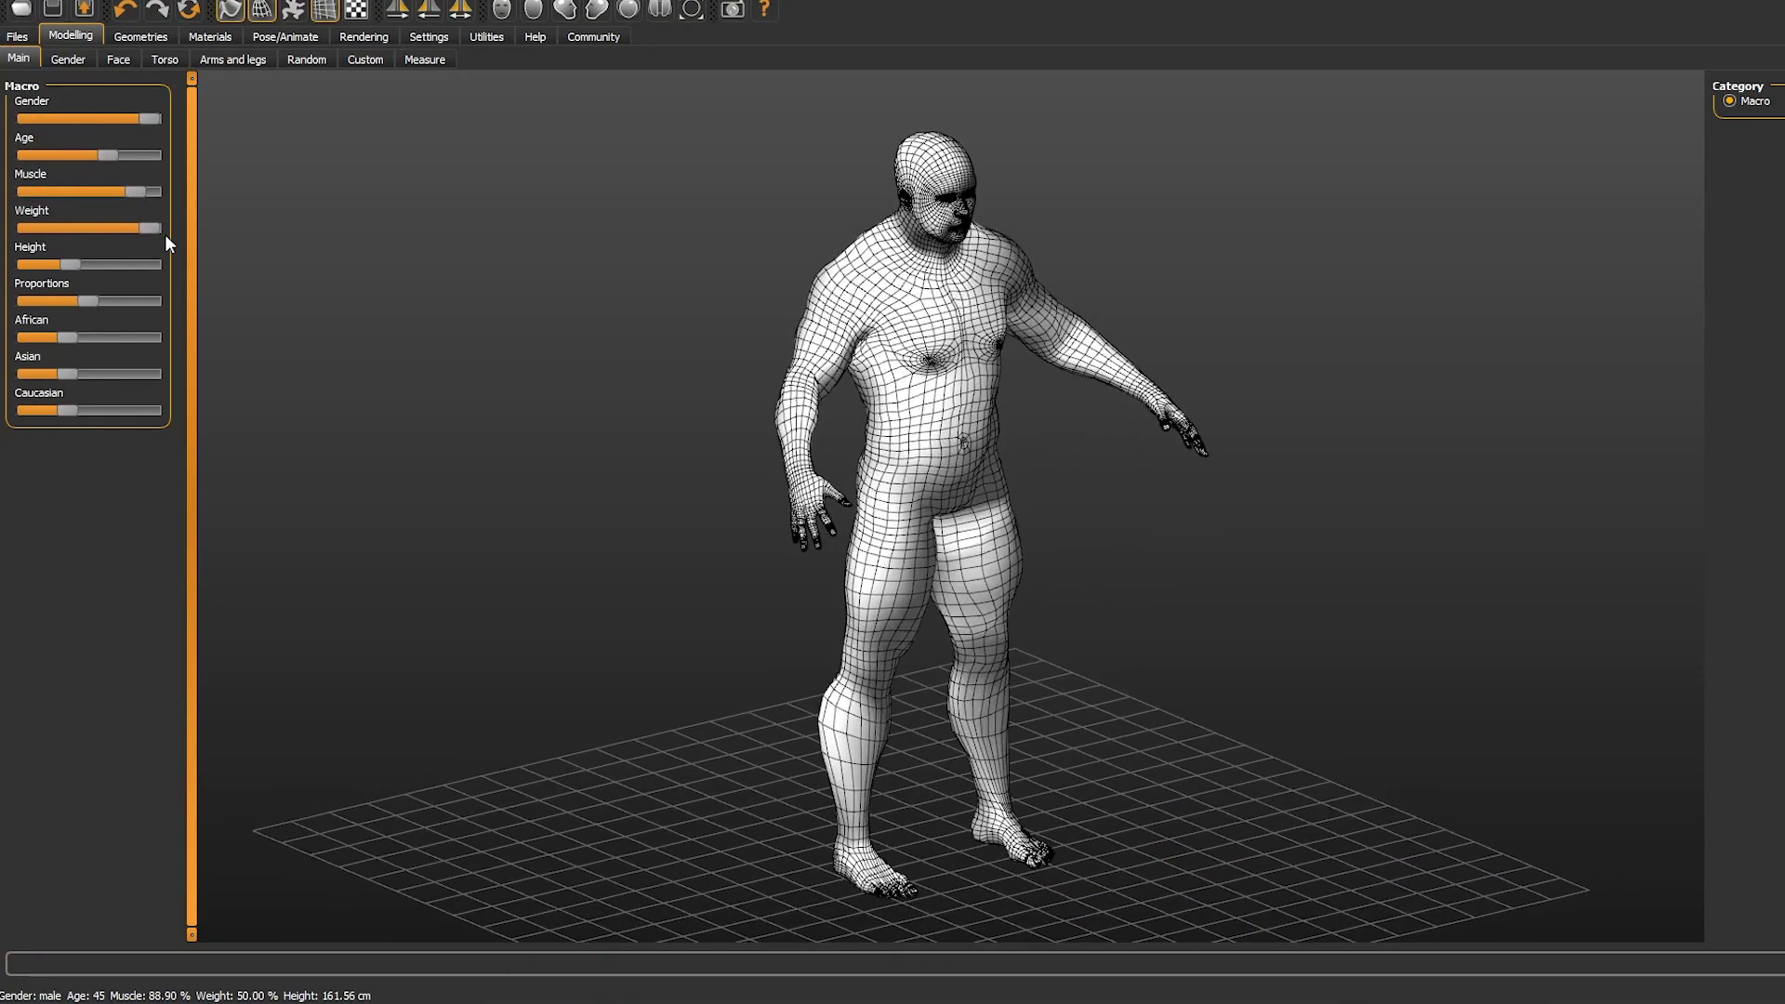
left_click_drag(73, 264, 145, 301)
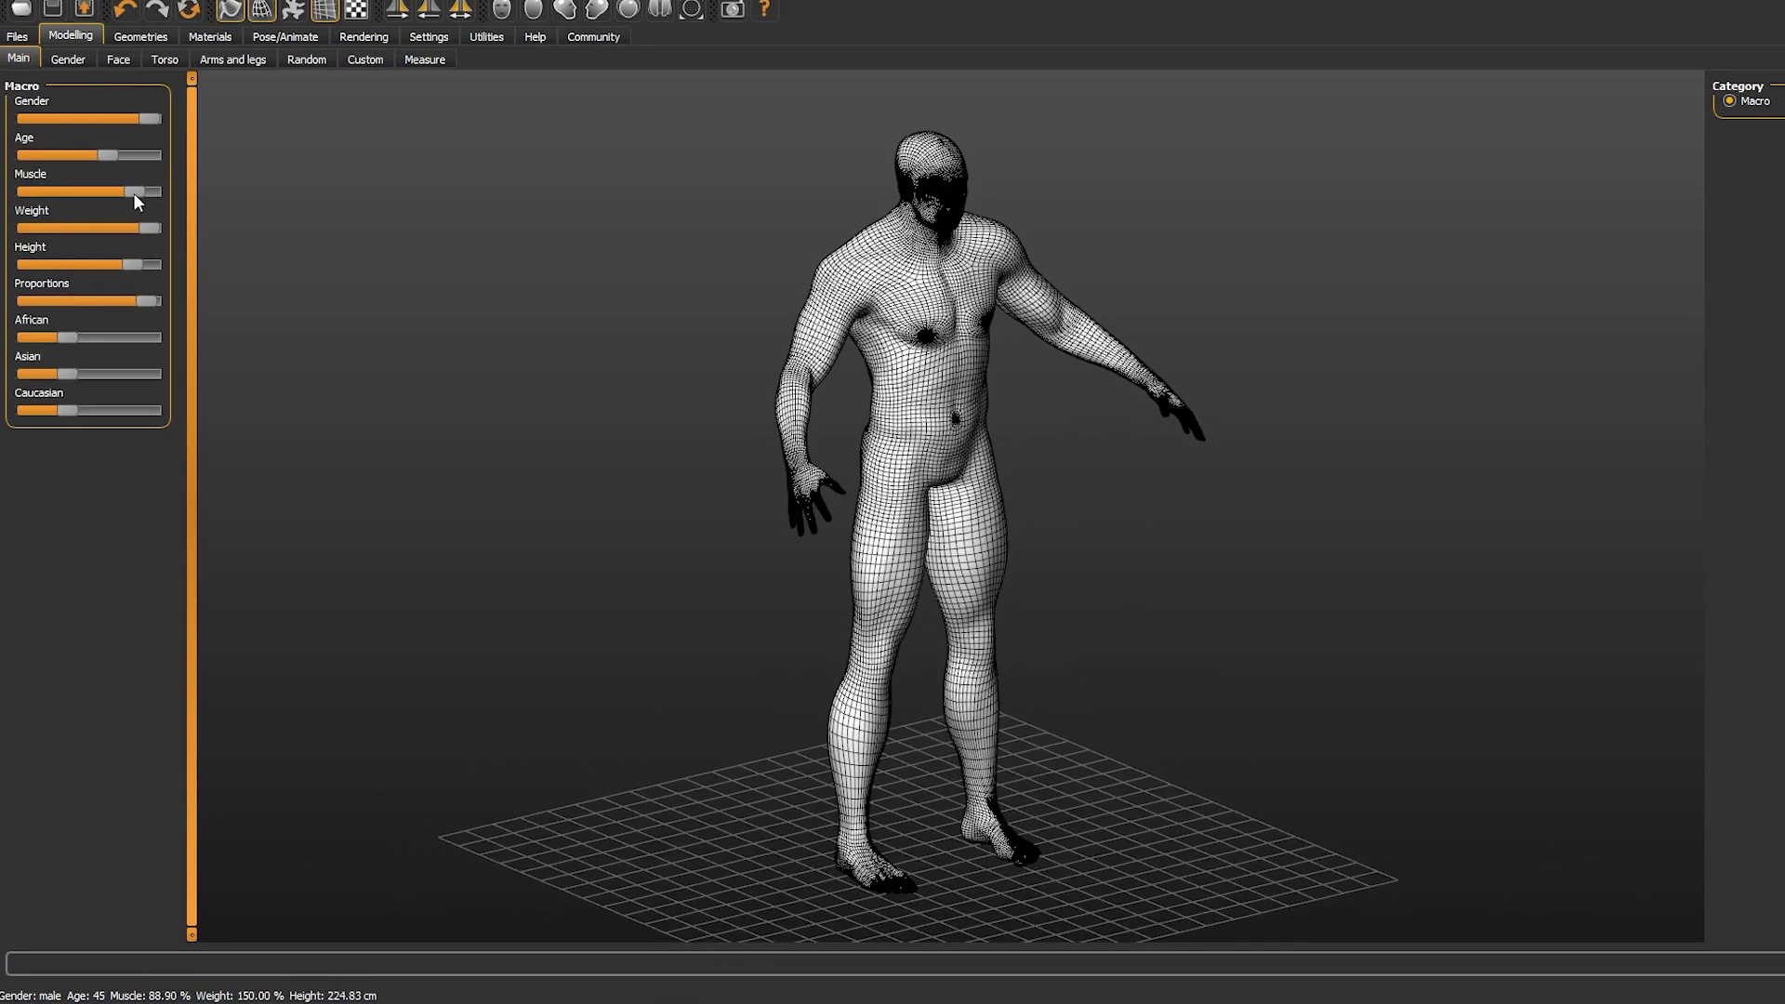
left_click_drag(132, 193, 73, 159)
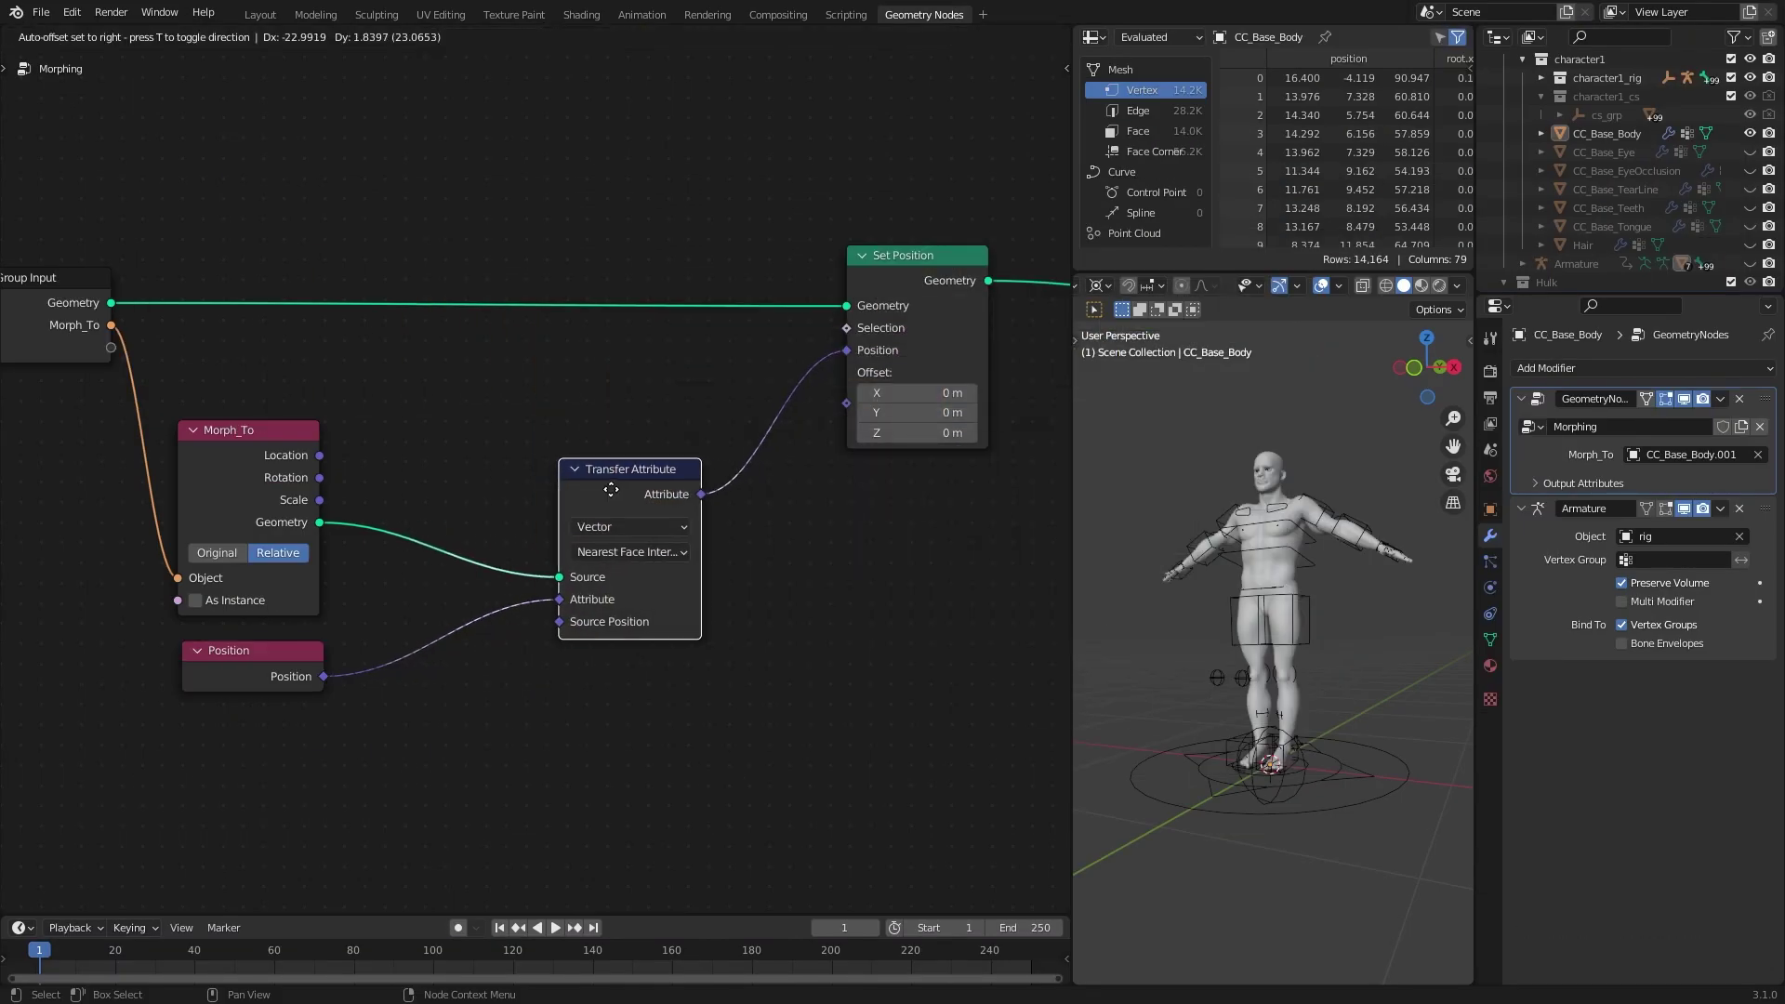
Switch back to Blender and set the Transfer Attribute node's mapping to Index.
left_click_drag(611, 489, 594, 488)
middle_click_drag(582, 659, 661, 580)
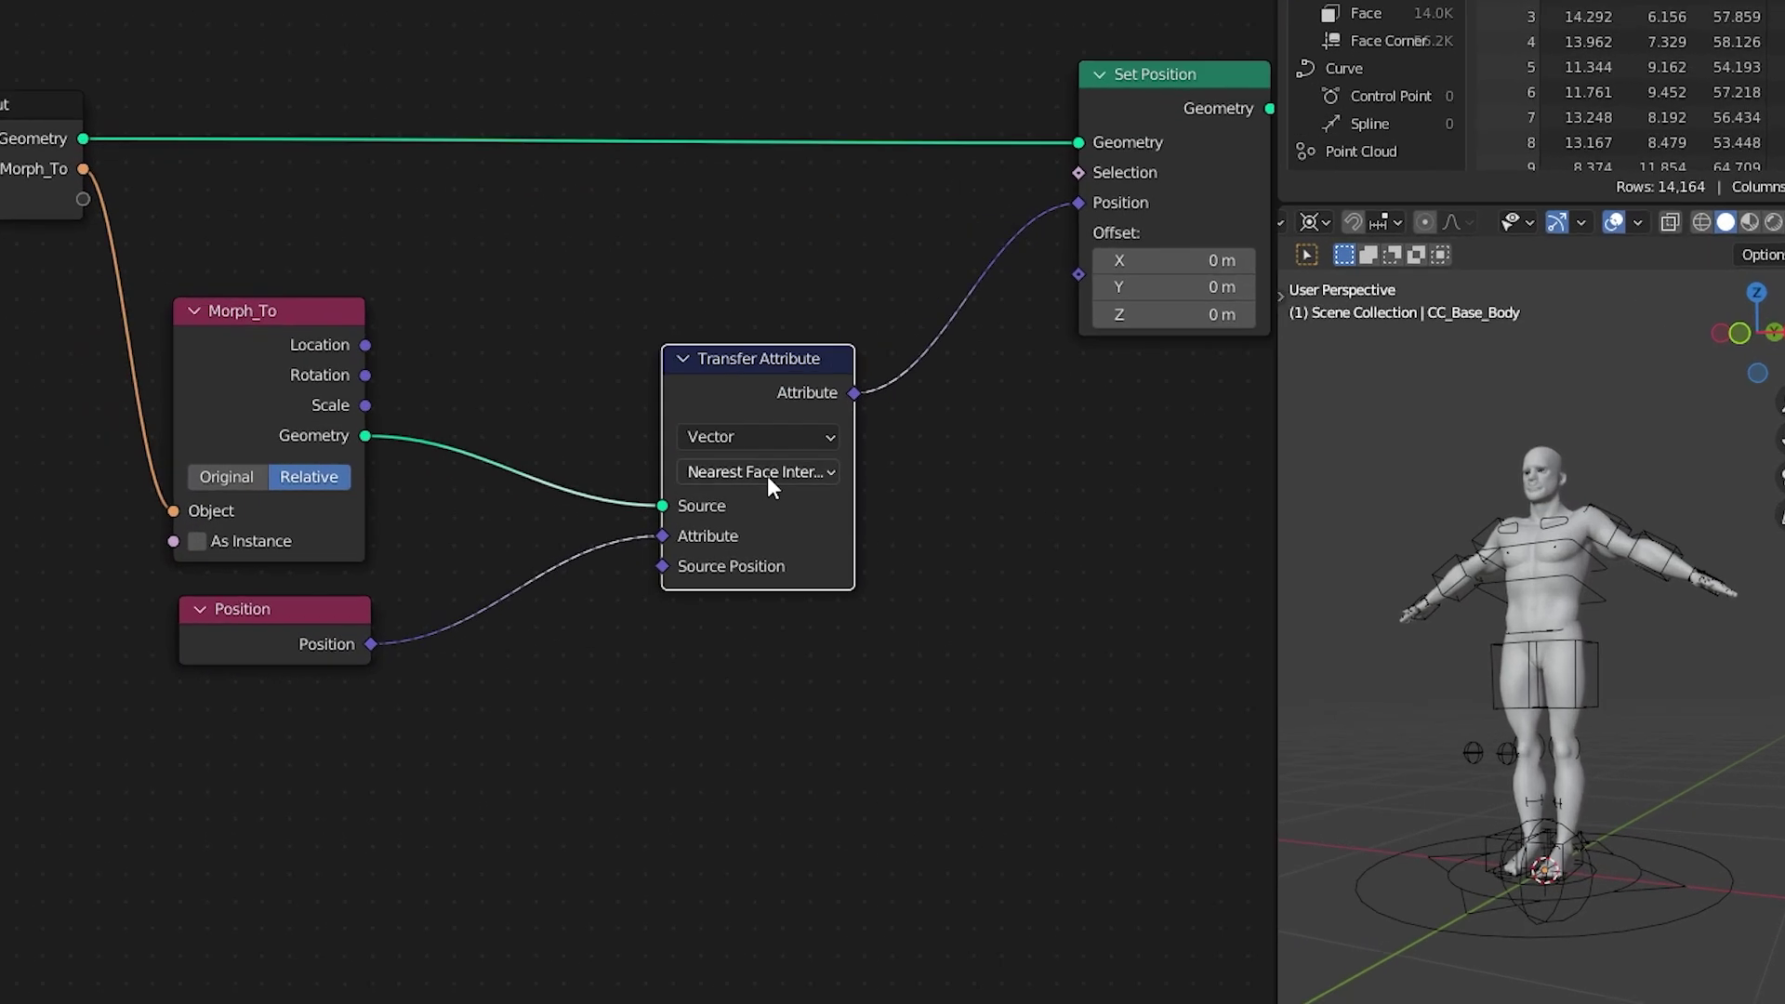
left_click(689, 470)
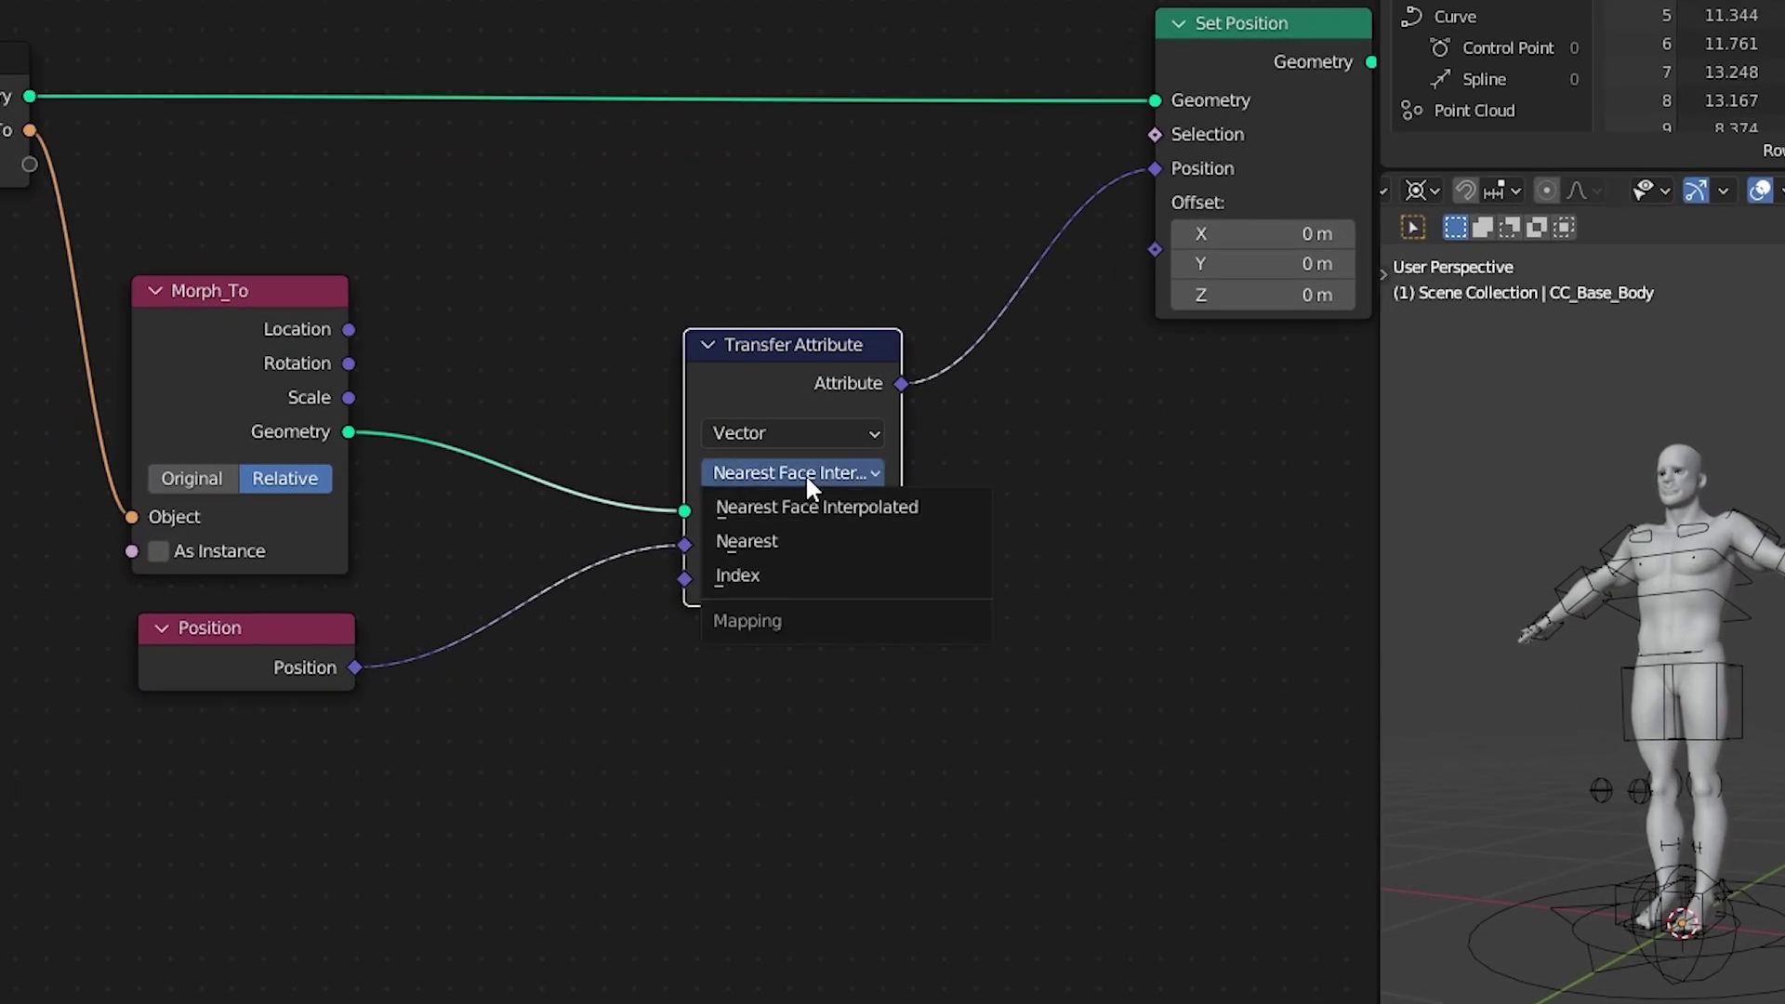
left_click(769, 569)
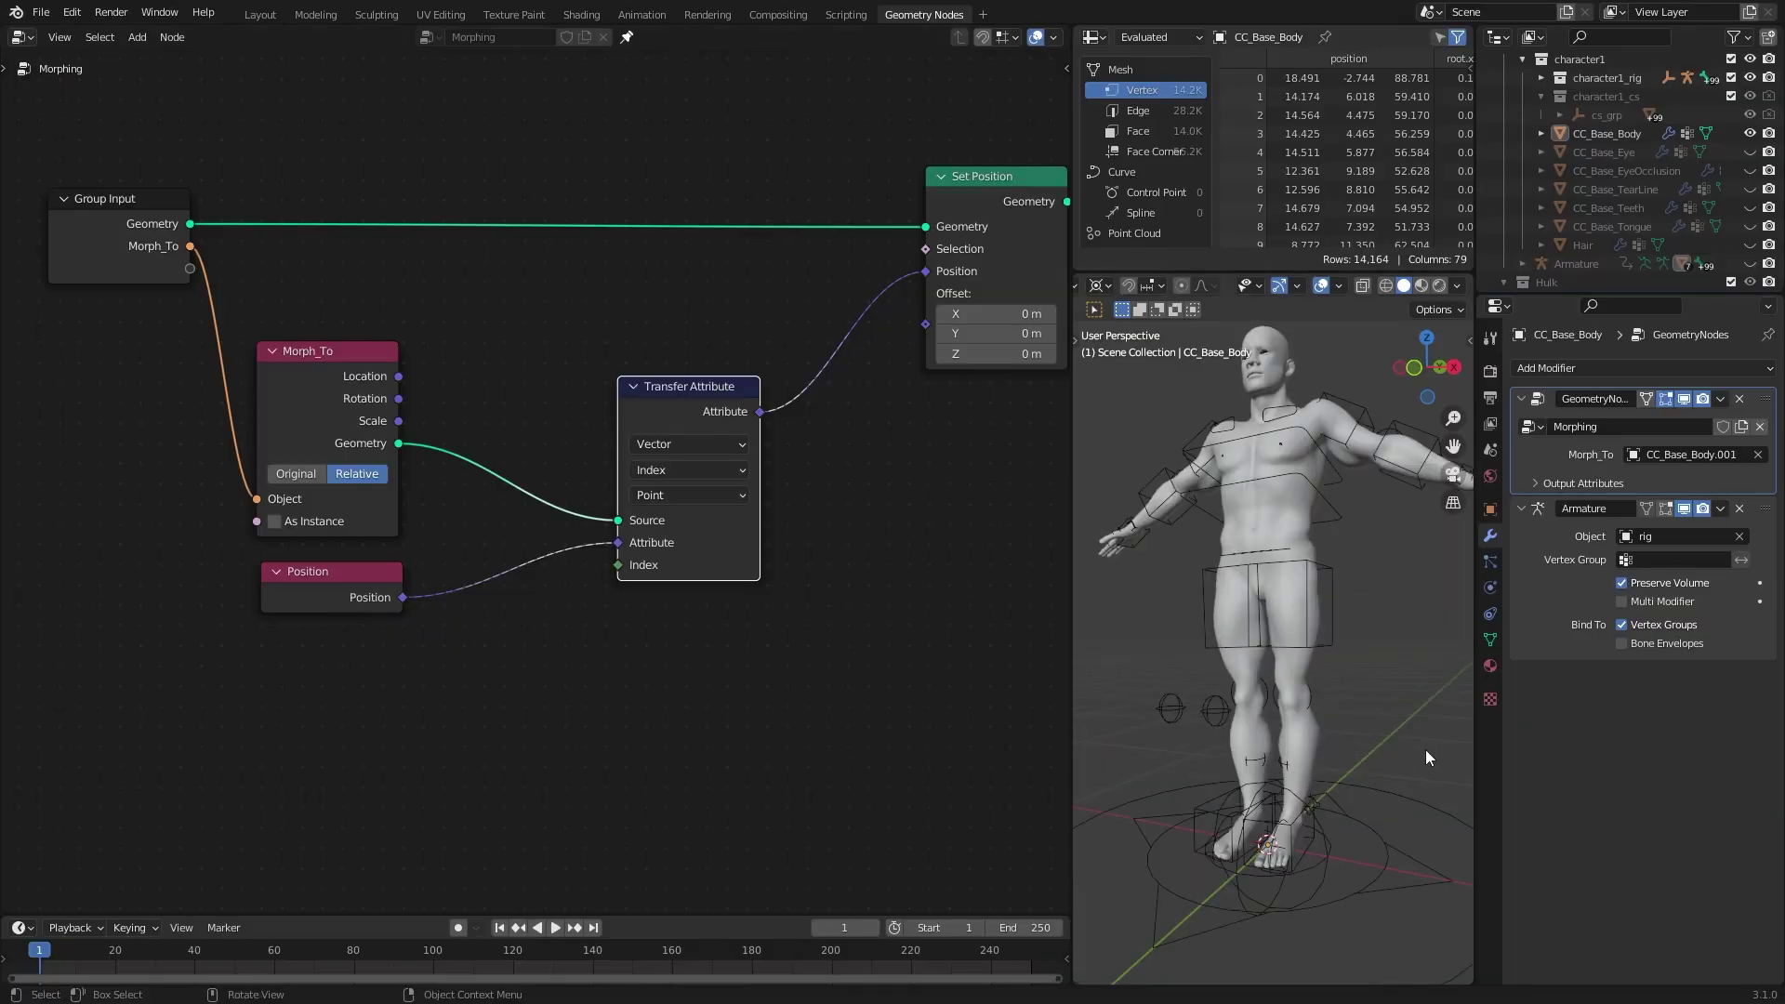
left_click_drag(1426, 750, 1170, 771, "alt")
scroll(1322, 745, "up", 4)
scroll(1322, 744, "down", 4)
mouse_move(1169, 772)
middle_mouse_down()
mouse_move(1302, 783)
mouse_move(1408, 750)
mouse_move(1286, 753)
mouse_move(1315, 794)
mouse_move(1198, 772)
middle_mouse_up()
scroll(1295, 764, "down", 2)
Move the Morph_To, Position and Transfer Attribute nodes lower to make room beneath the main geometry link.
left_click(980, 212)
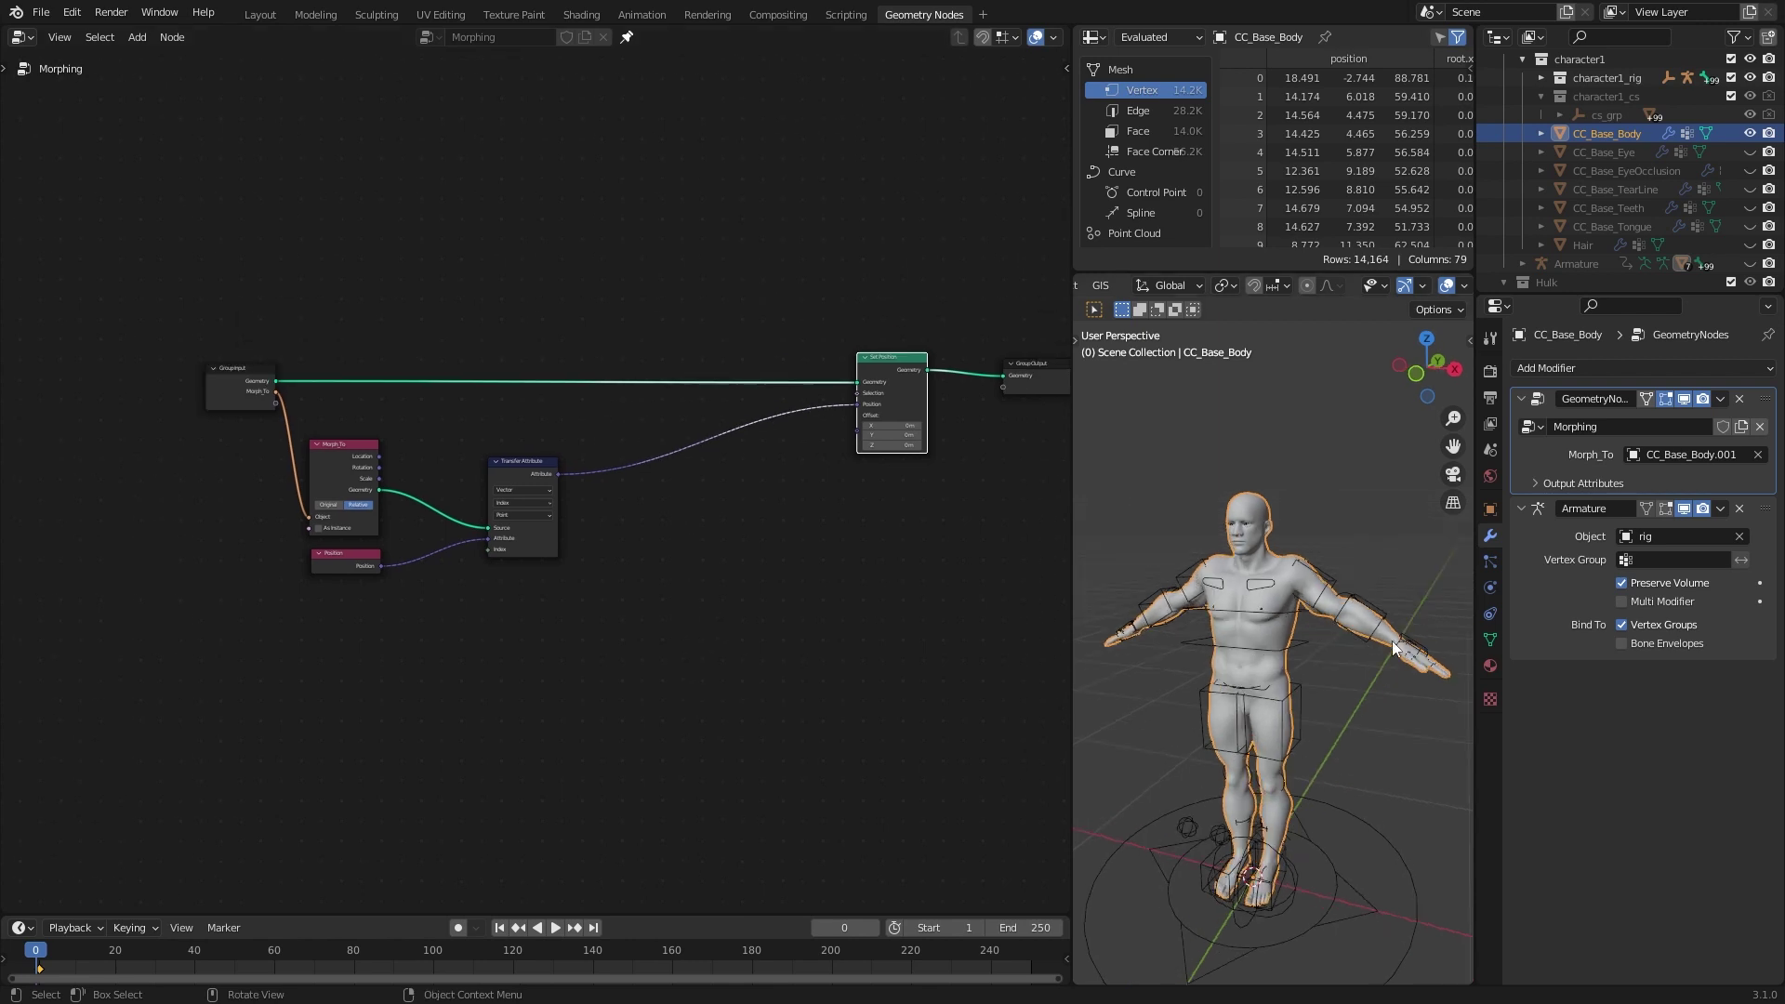
scroll(491, 526, "up", 1)
left_click_drag(530, 469, 540, 464)
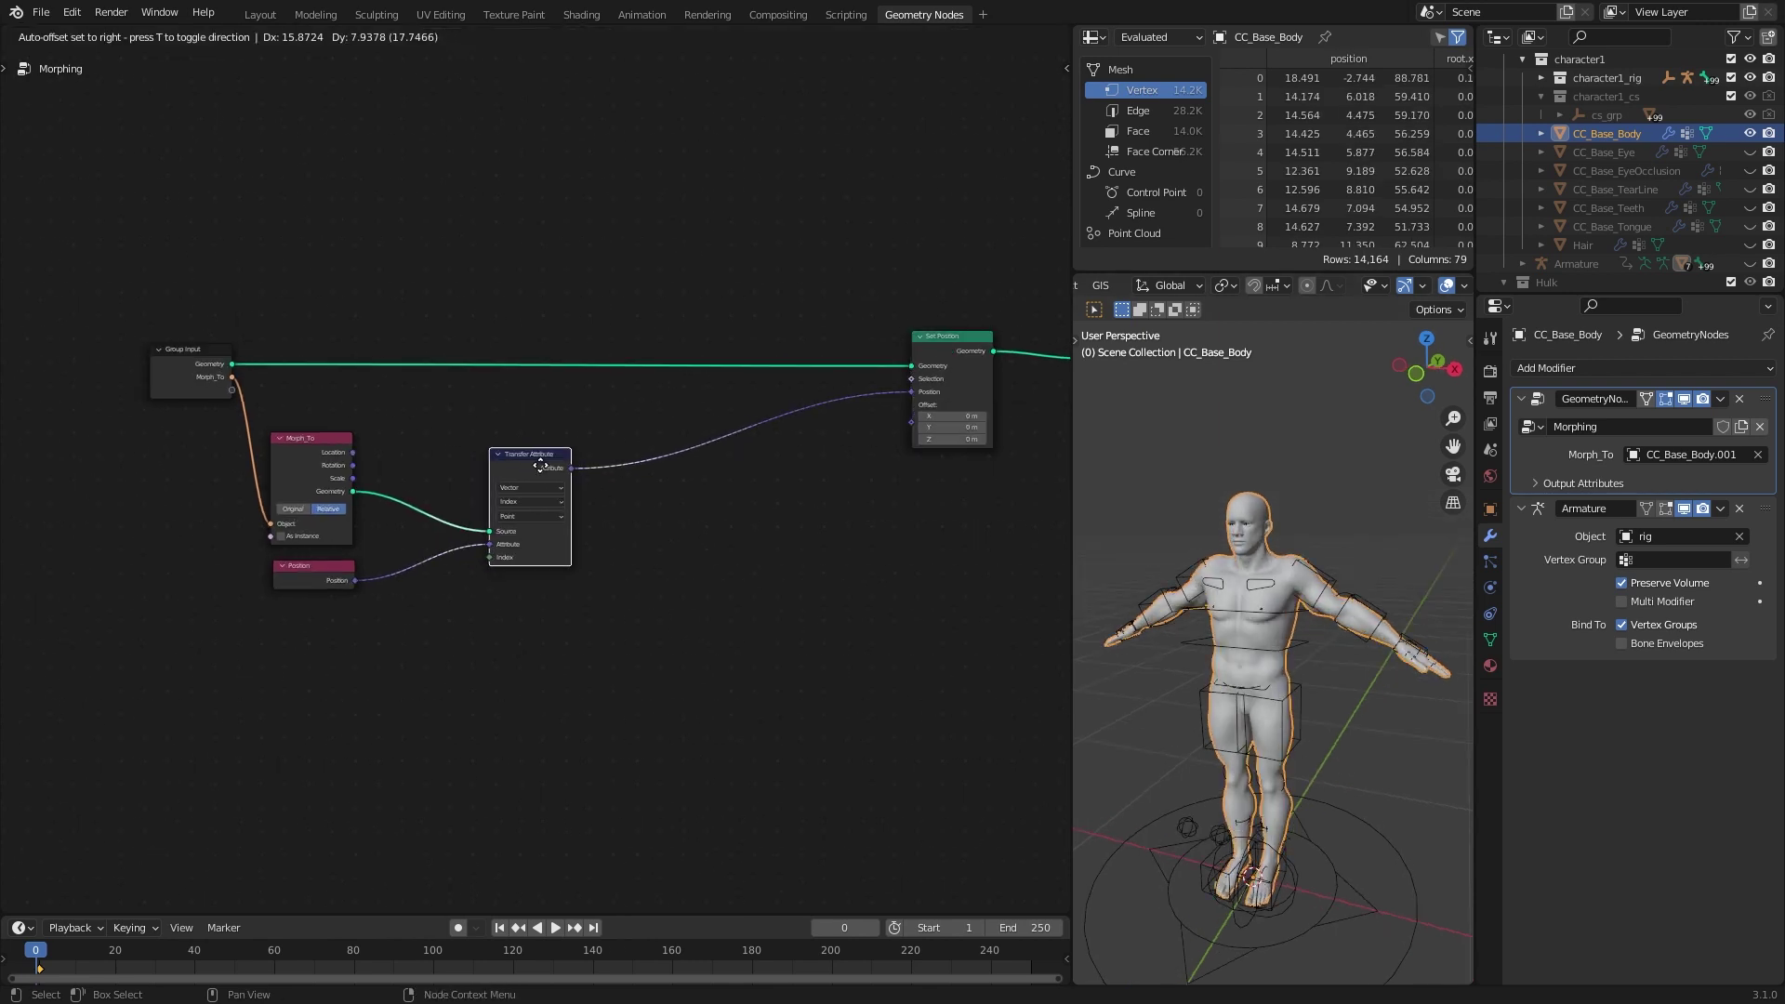
key("l")
Duplicate the Position node and place the copy above and slightly past the Transfer Attribute node.
left_click(326, 655)
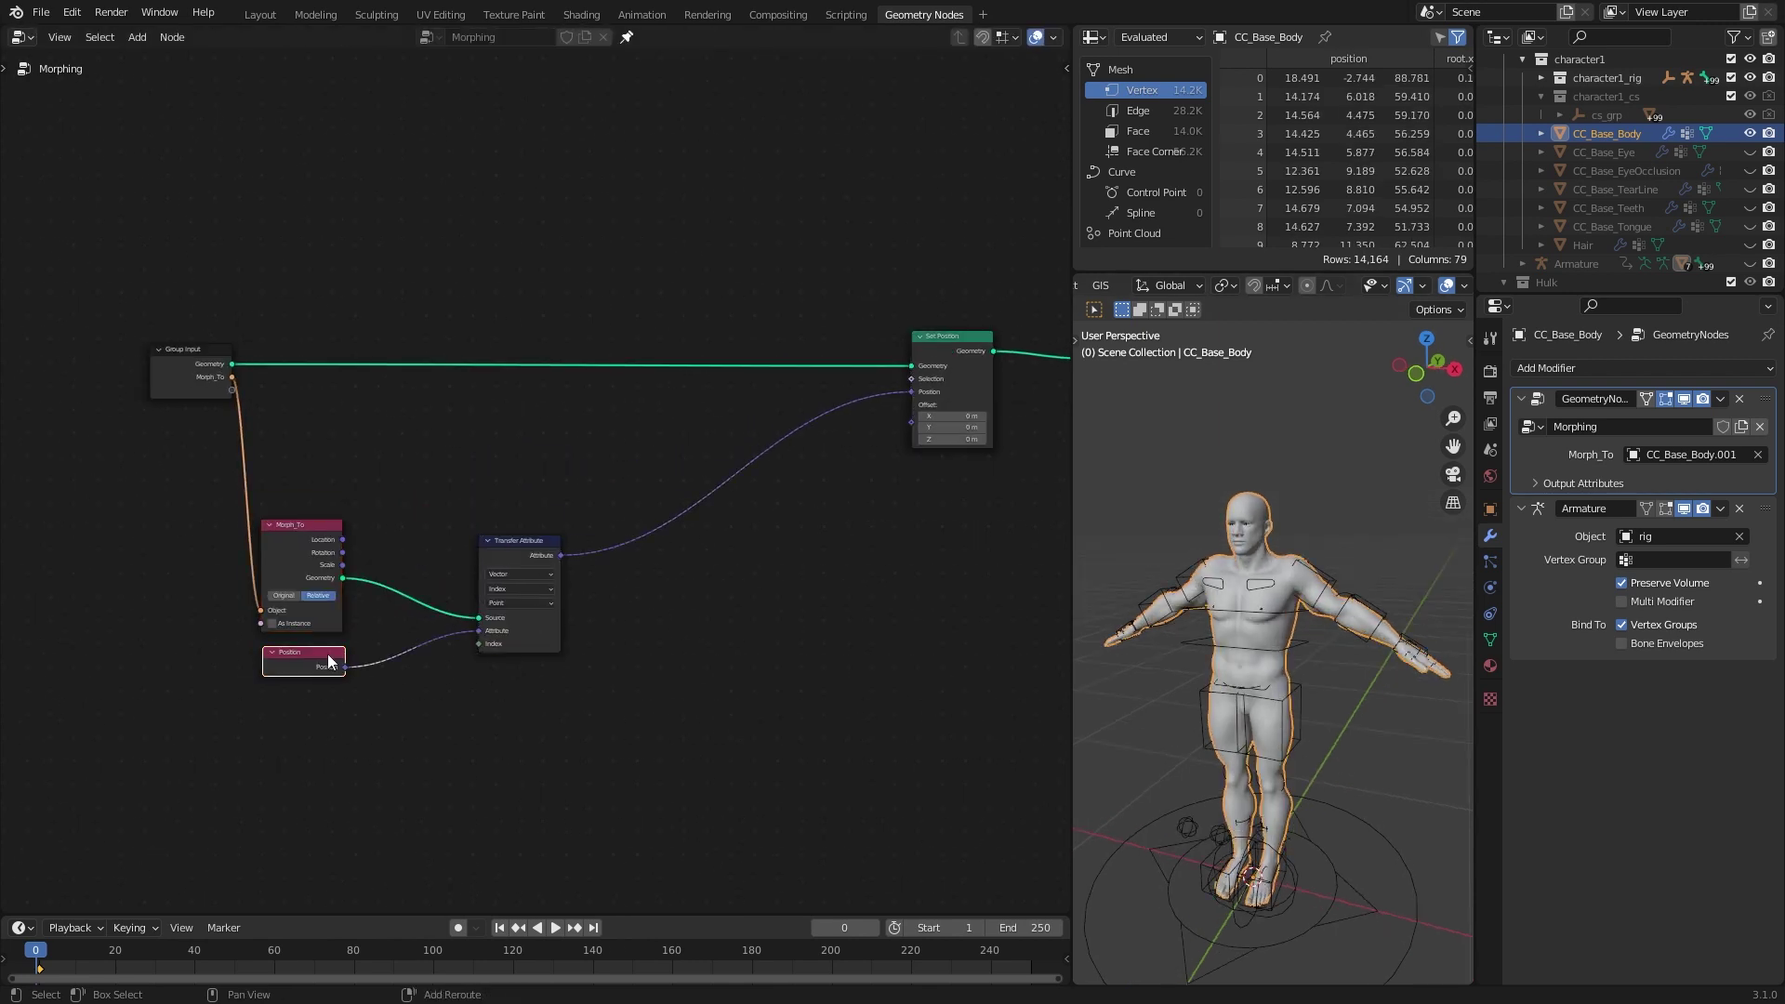
key("shift+d")
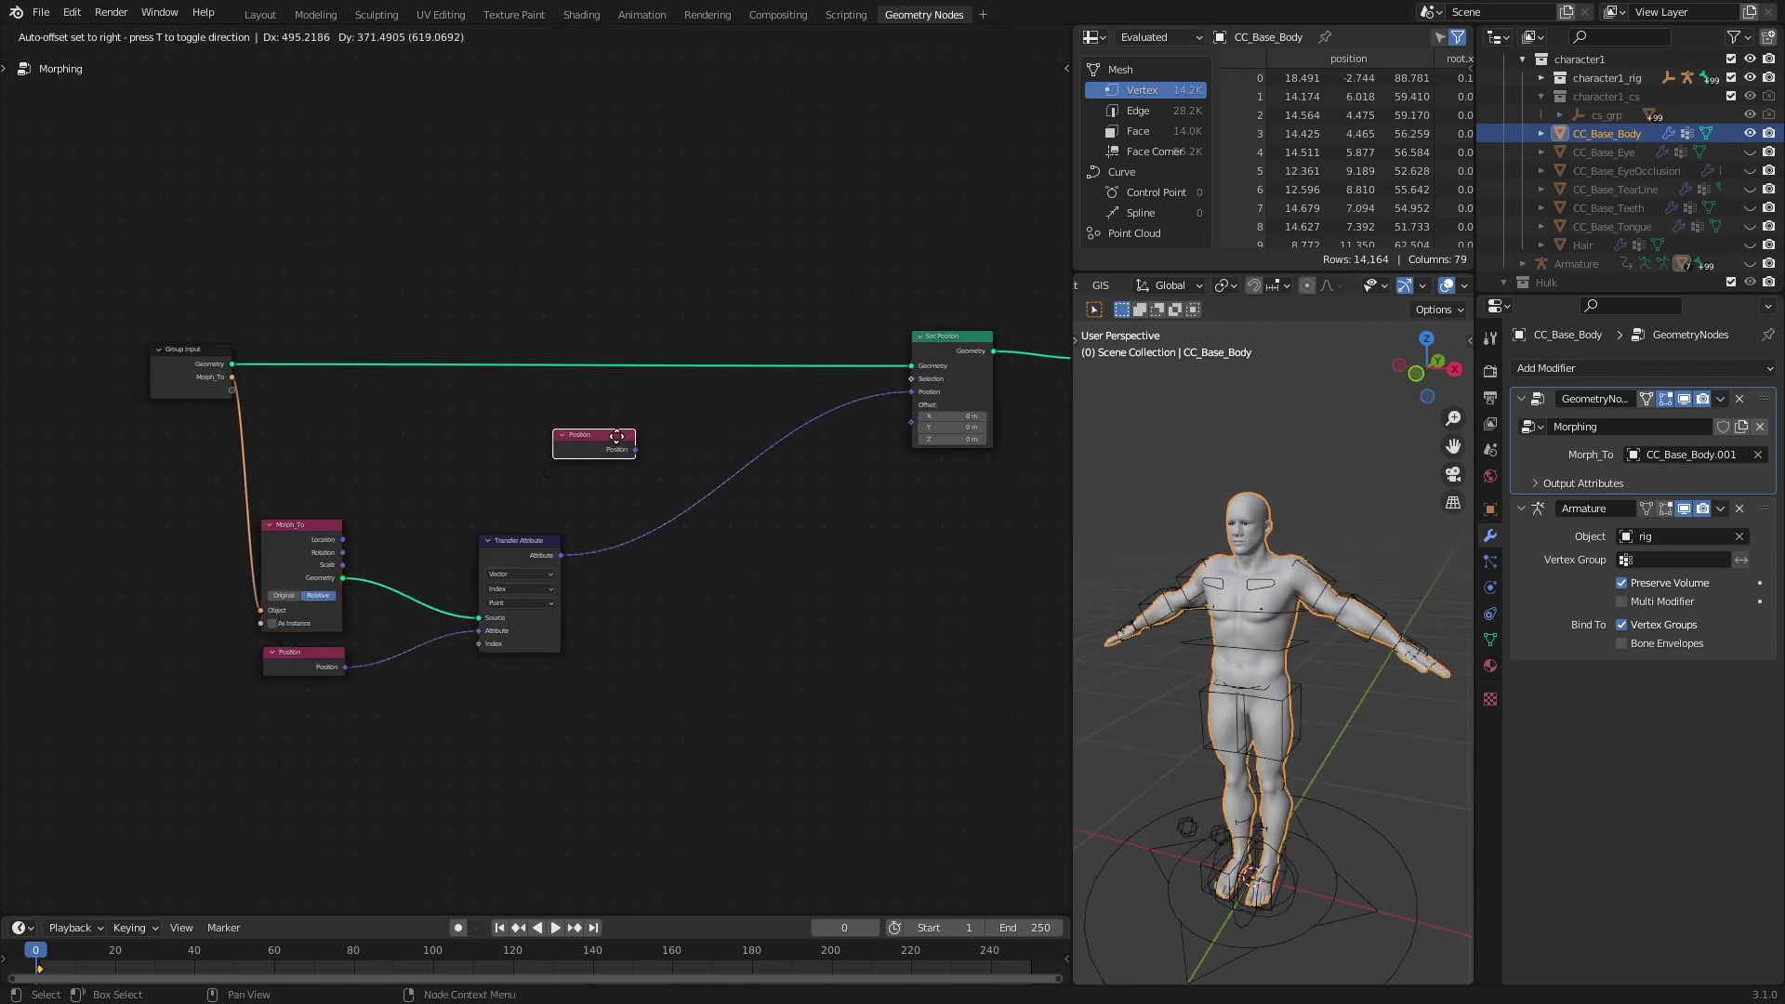
left_click(615, 436)
left_click_drag(609, 457, 621, 466)
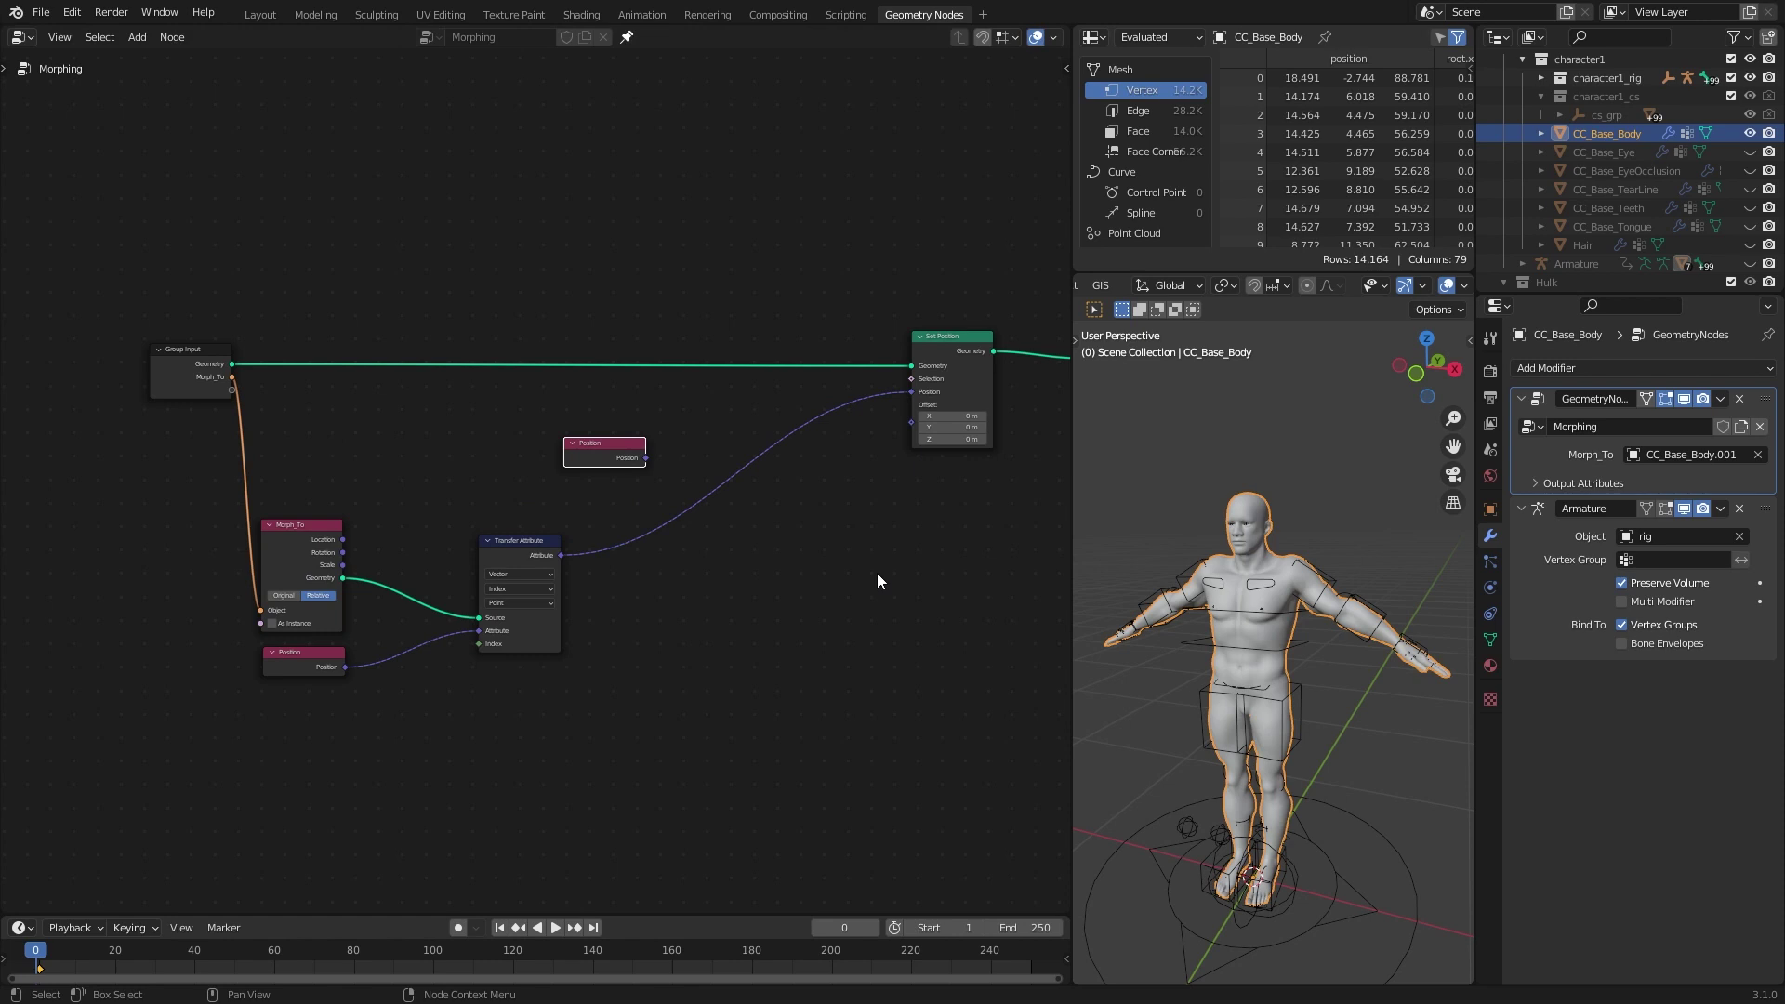
Insert a MixRGB node on the link between Transfer Attribute and Set Position.
key("q")
key("shift+a")
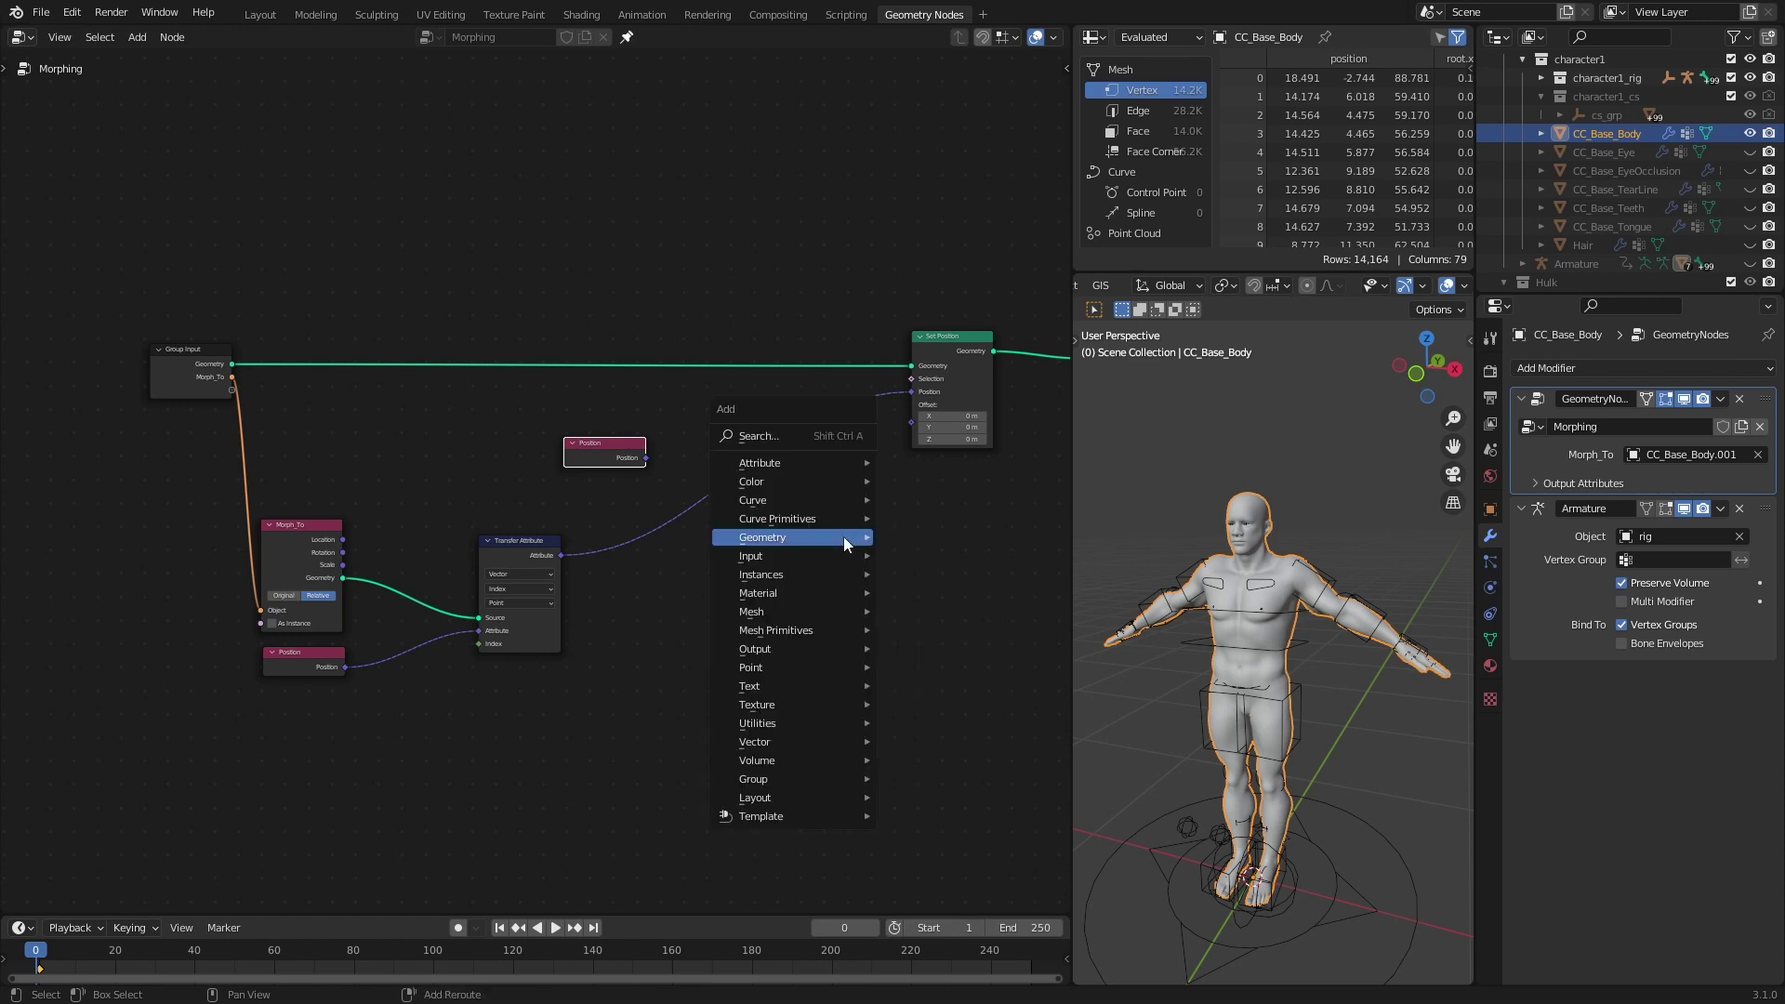
mouse_move(790, 481)
left_click(924, 517)
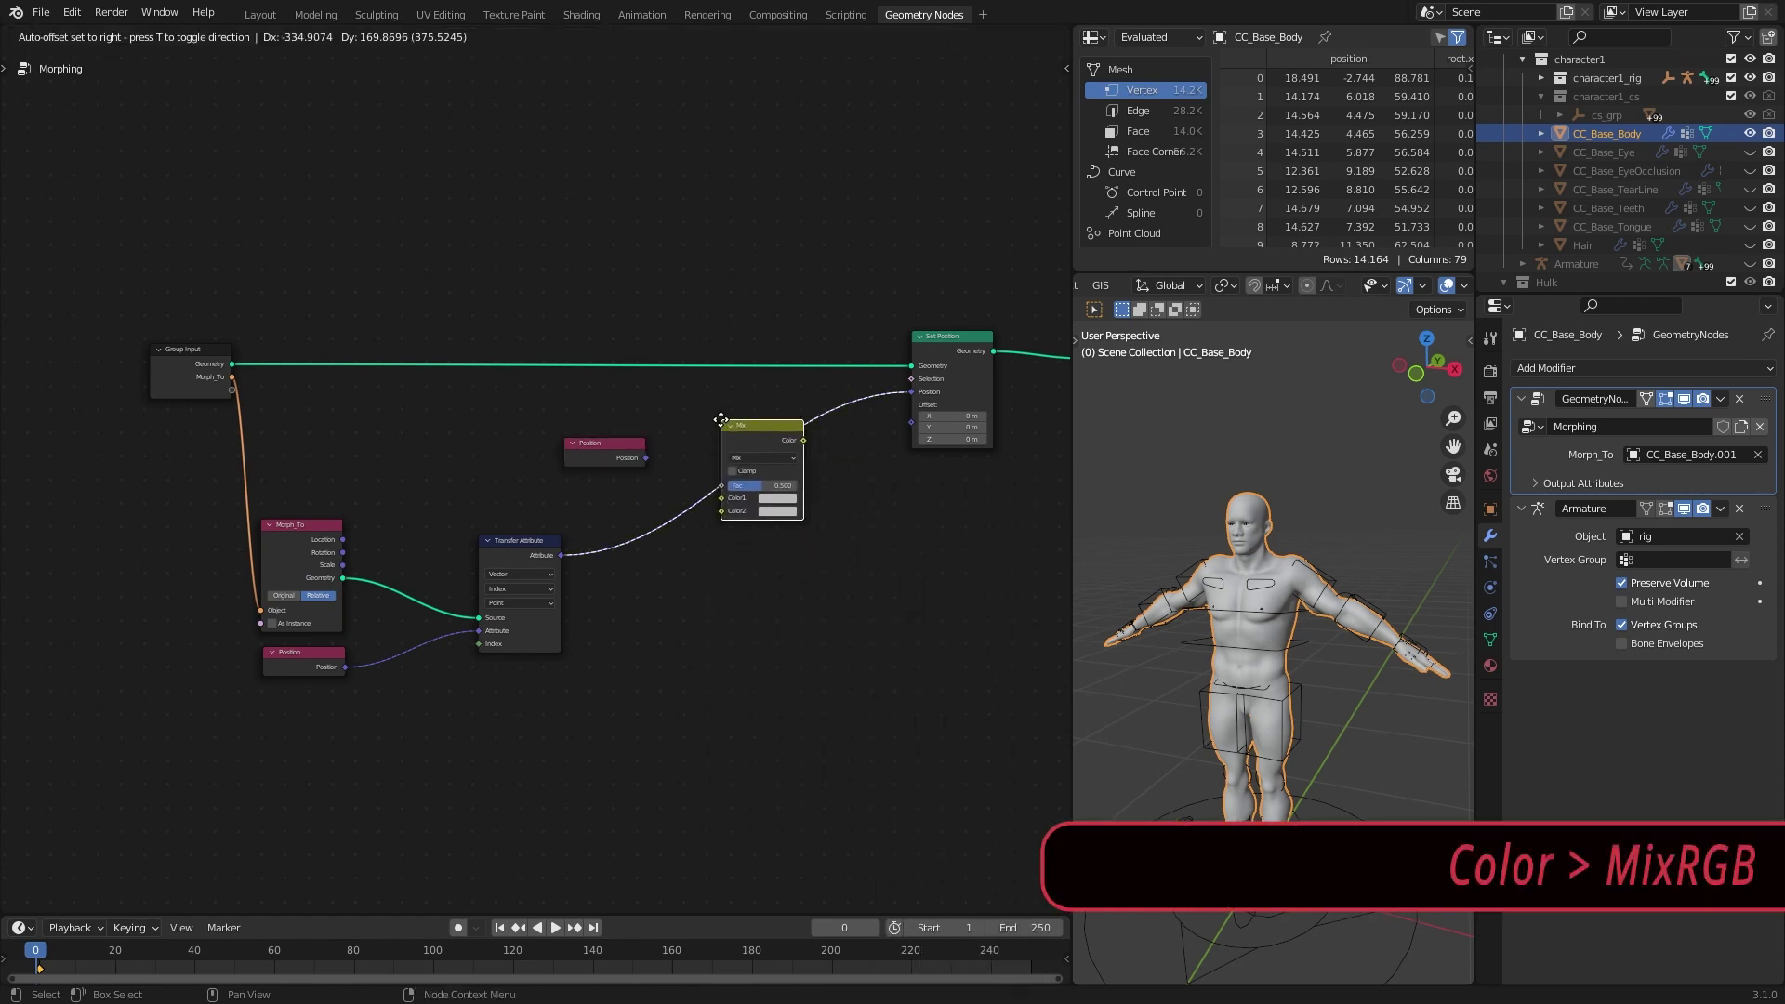
left_click(761, 502)
Feed the duplicated Position node into the Mix node's Color1 and the Transfer Attribute into Color2, and set Fac to 1.000.
scroll(761, 565, "up", 1)
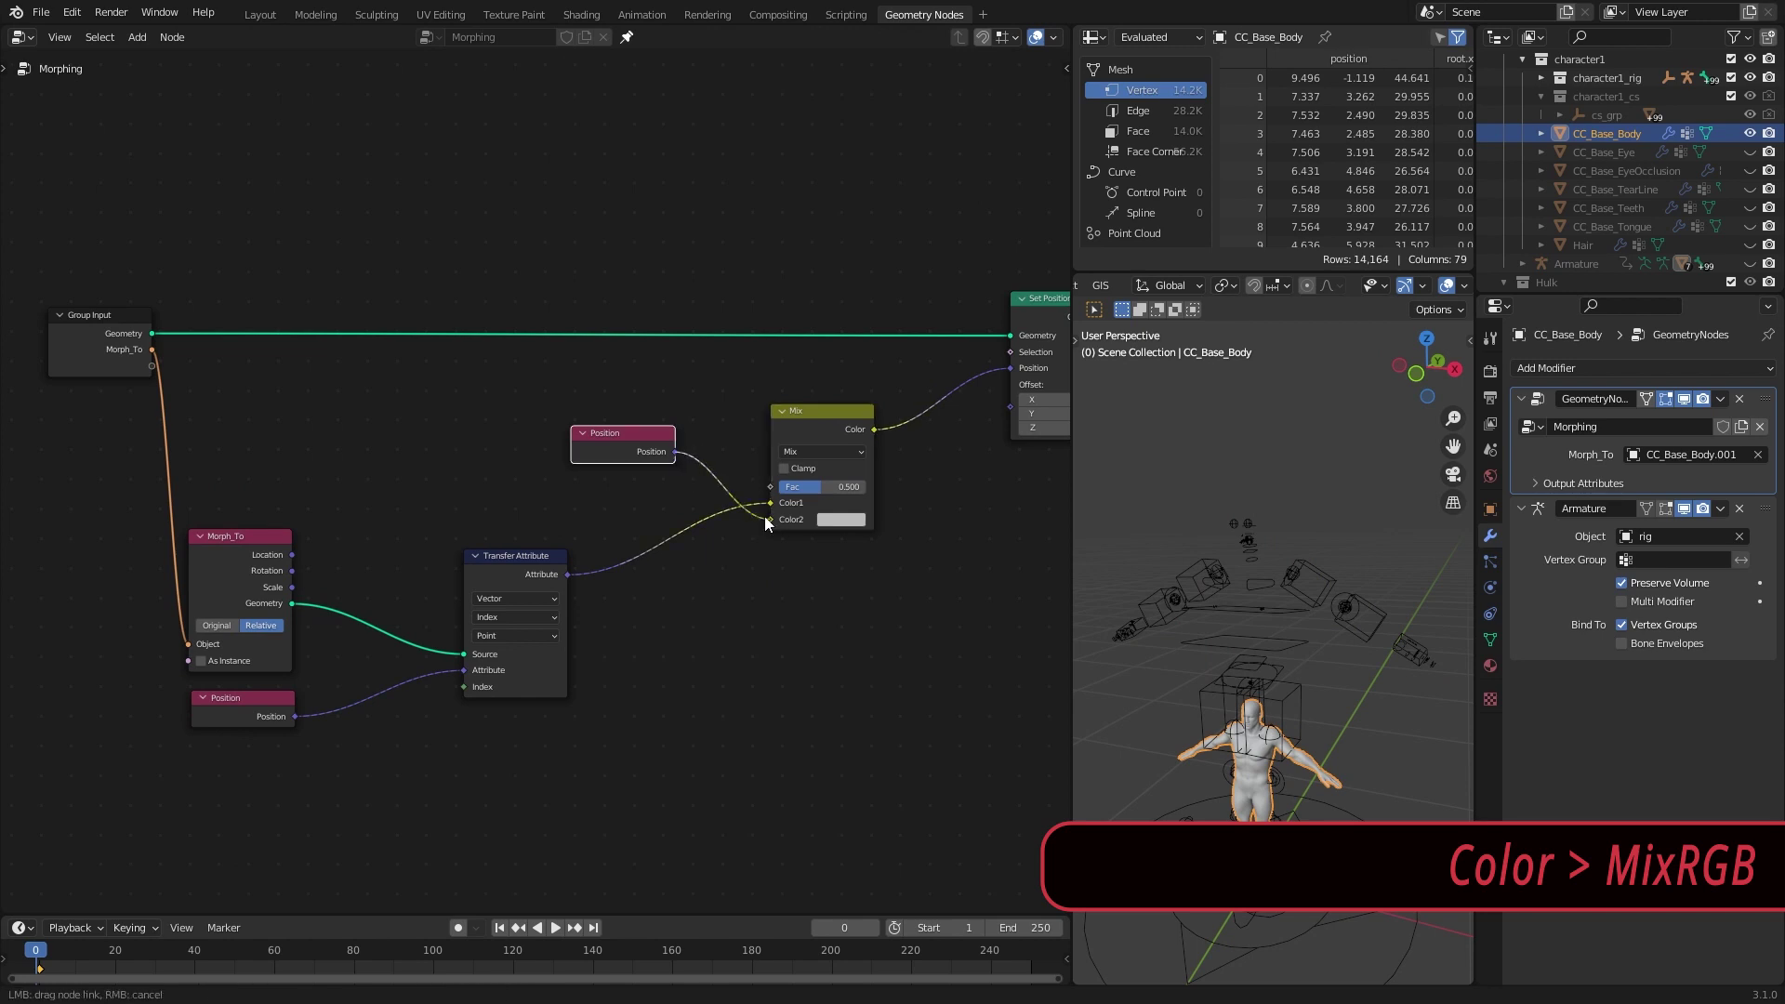
left_click_drag(768, 517, 768, 517)
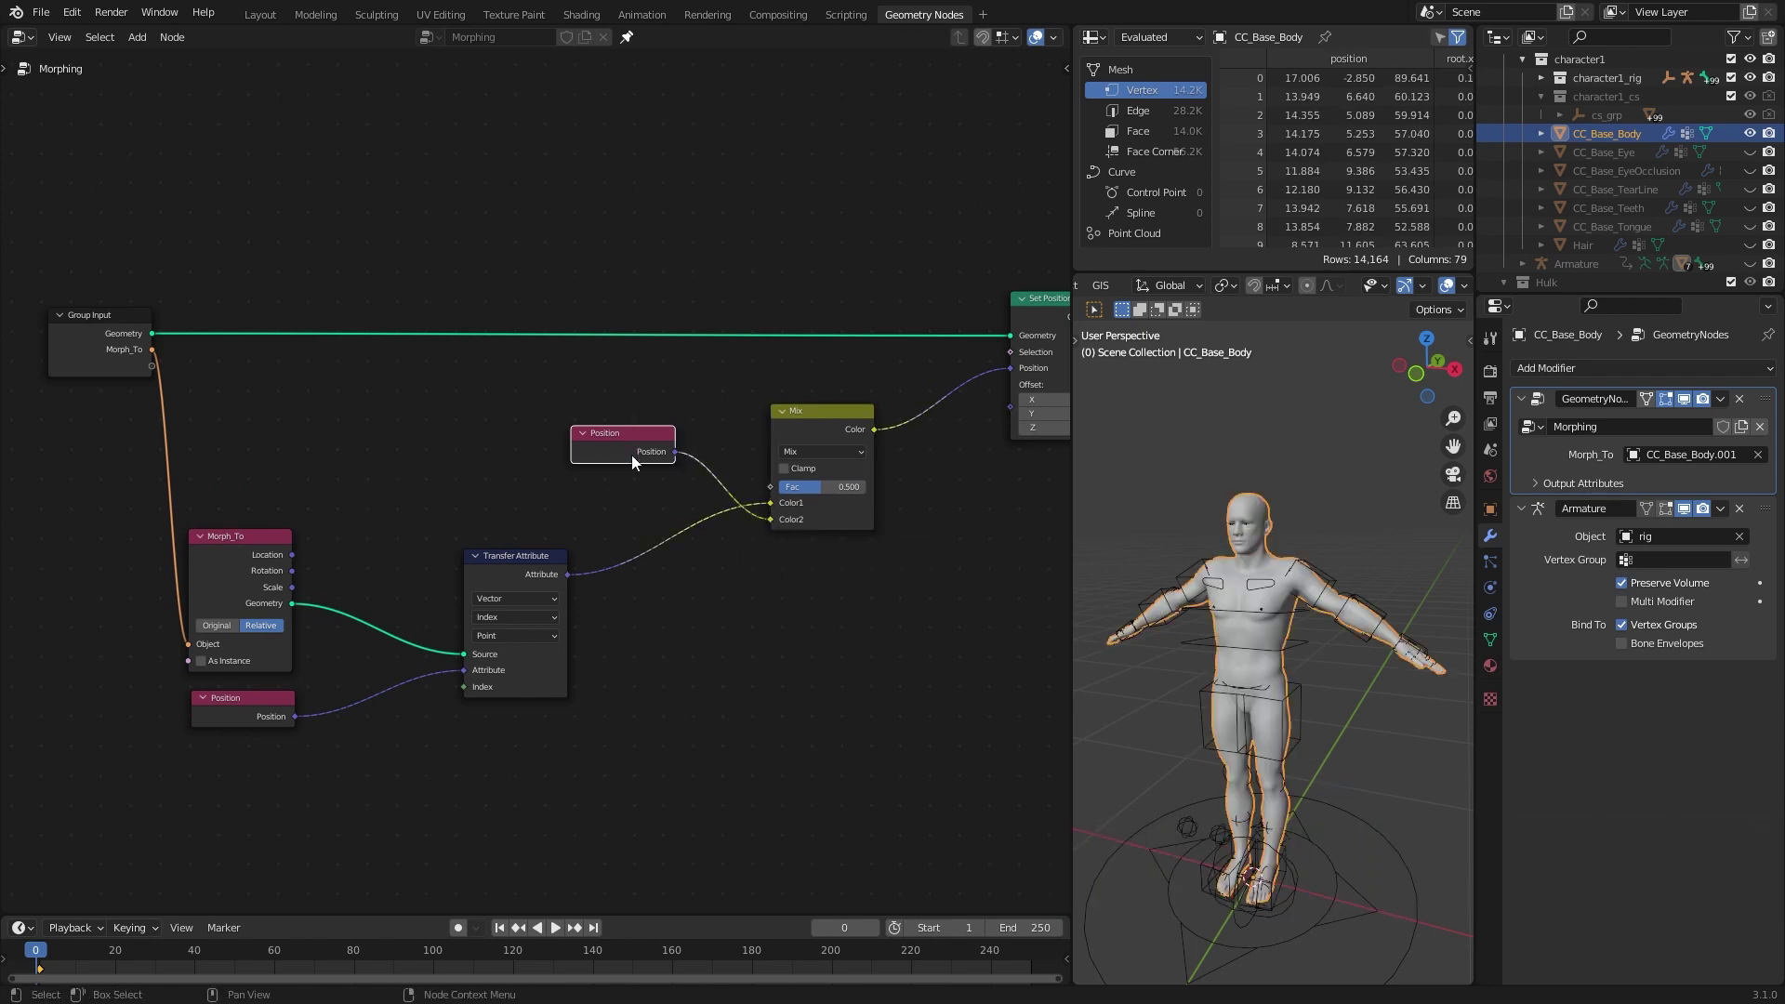
mouse_move(632, 455)
left_mouse_down()
mouse_move(648, 494)
mouse_move(637, 481)
left_mouse_up()
left_click_drag(771, 519, 790, 486)
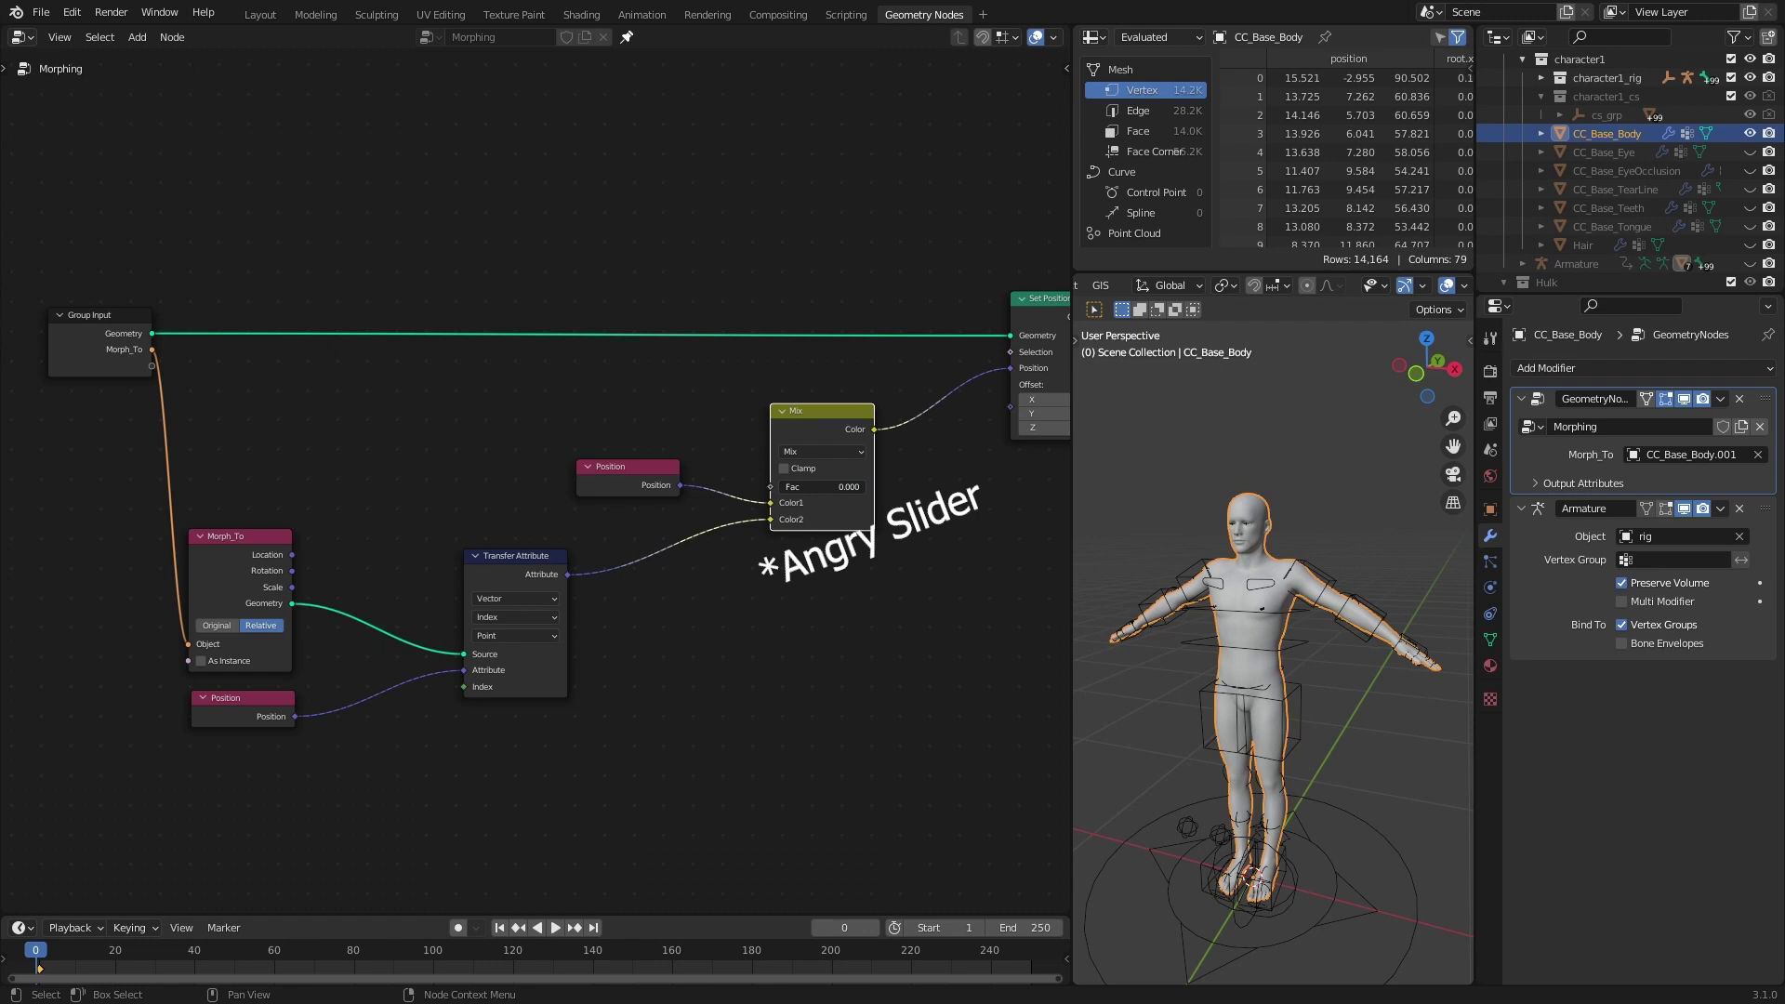
left_click_drag(788, 486, 866, 486)
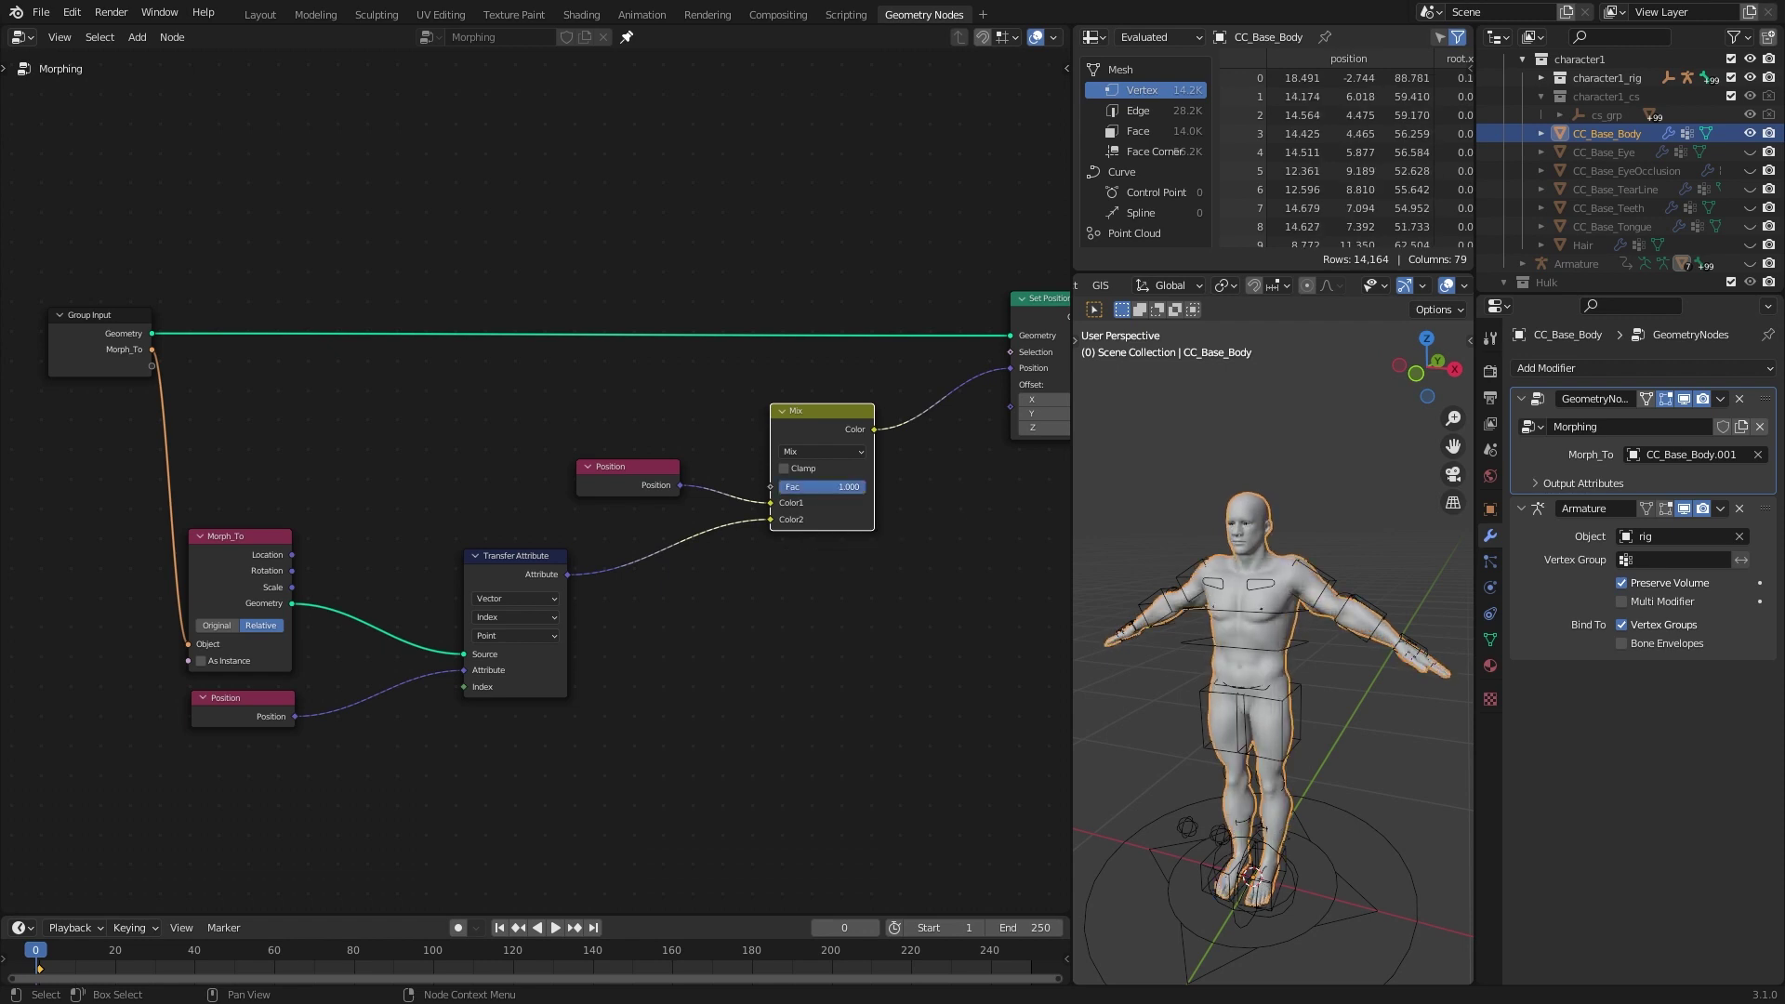
Tidy the layout by repositioning the Mix node and placing the upper Position node just above Transfer Attribute.
left_click_drag(837, 412, 765, 432)
left_click_drag(646, 469, 543, 490)
left_click_drag(766, 447, 872, 431)
scroll(764, 610, "down", 4)
middle_click_drag(765, 611, 774, 520)
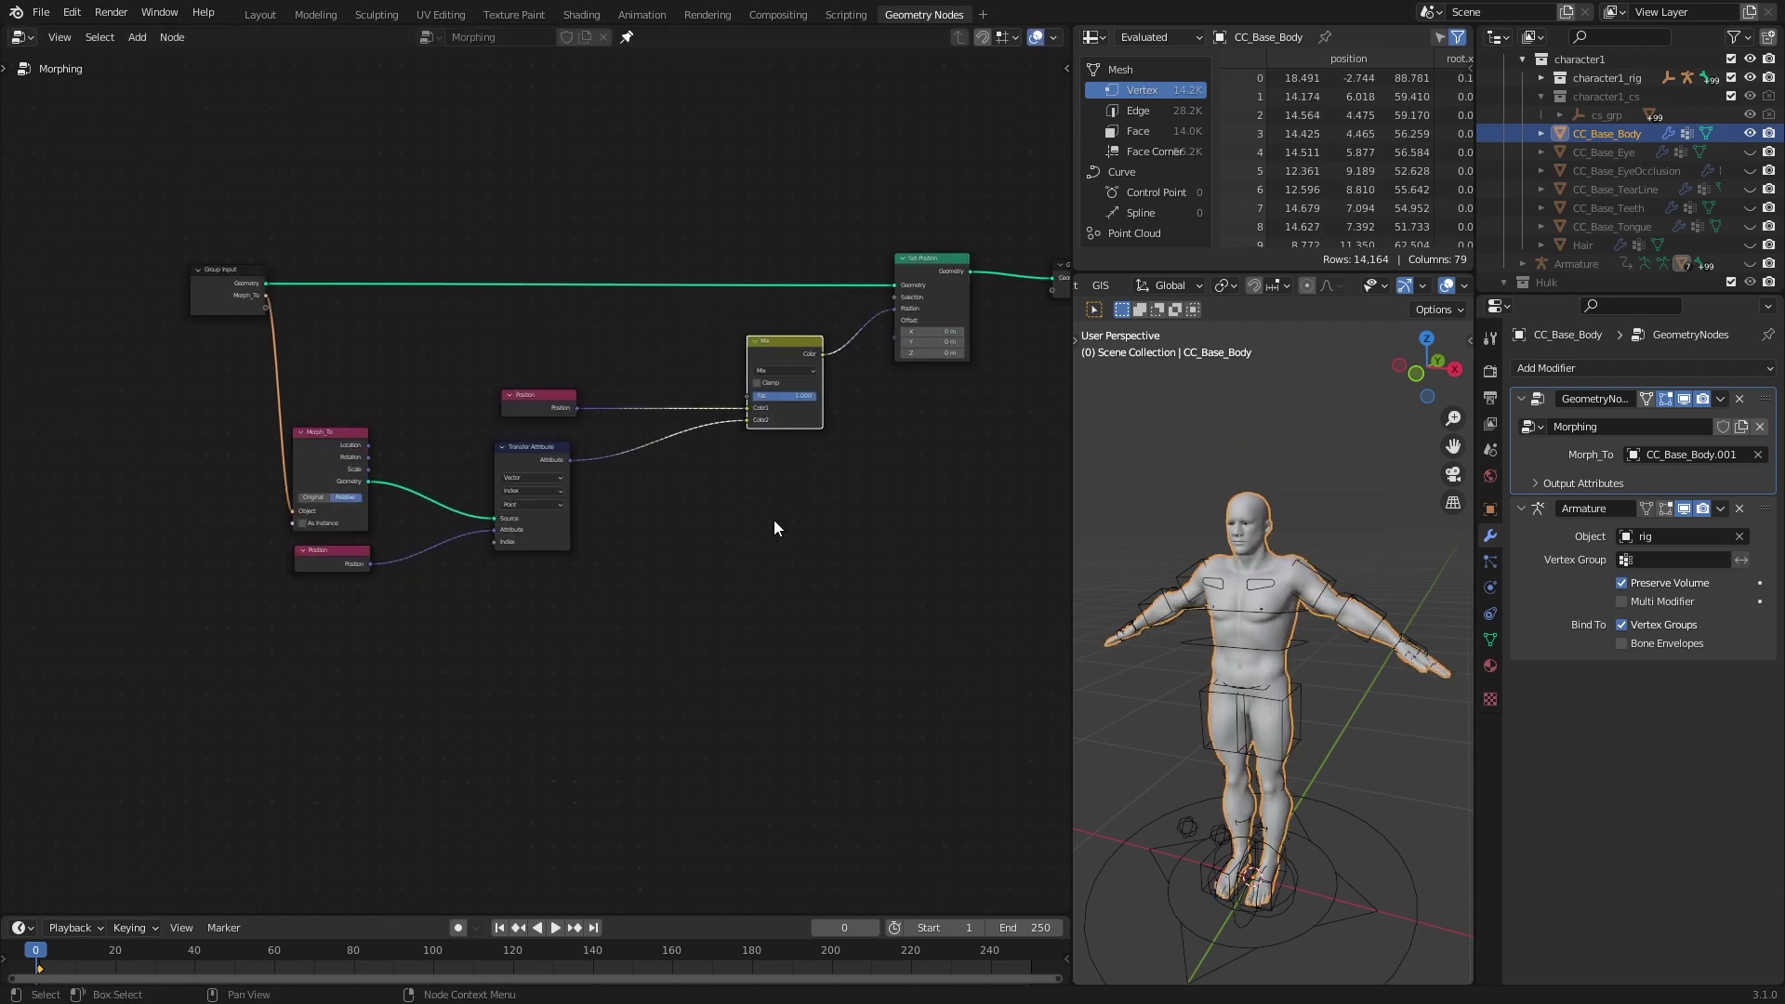
scroll(1300, 706, "down", 2)
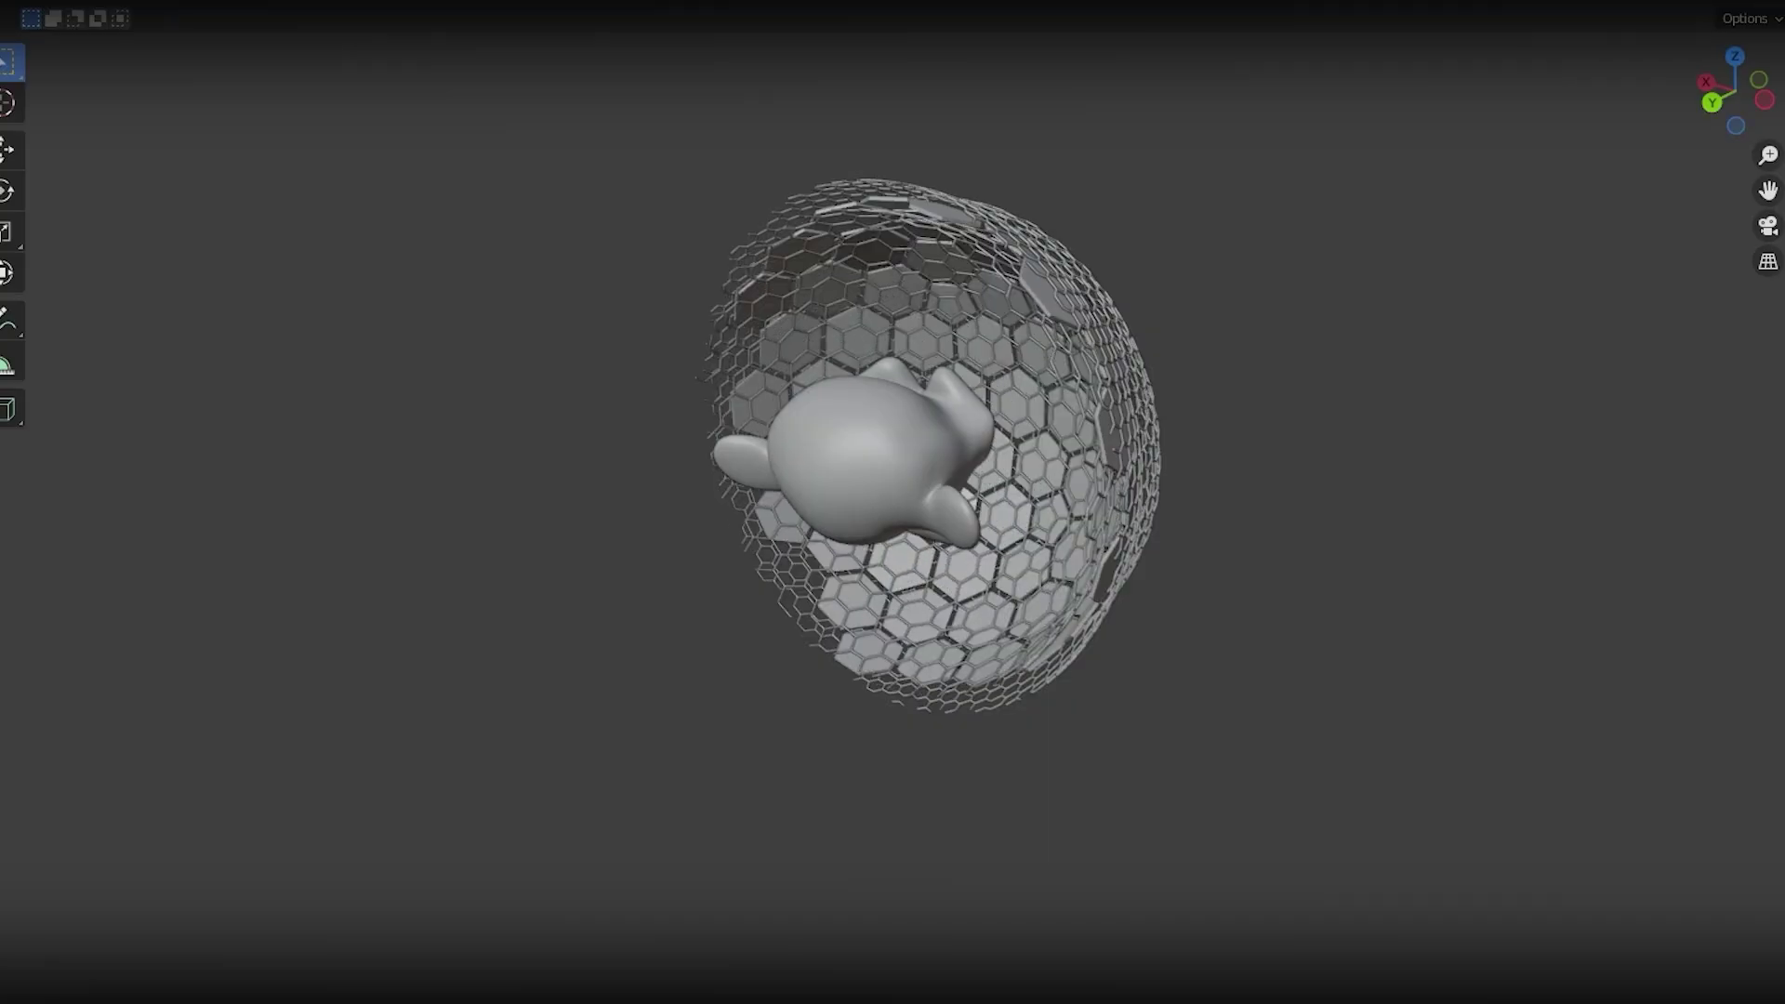
In the finished demo scene, move Morph_Controller.001 over the character's legs and reposition the sphere empty around the outstretched green arm.
middle_click_drag(836, 558, 1416, 600)
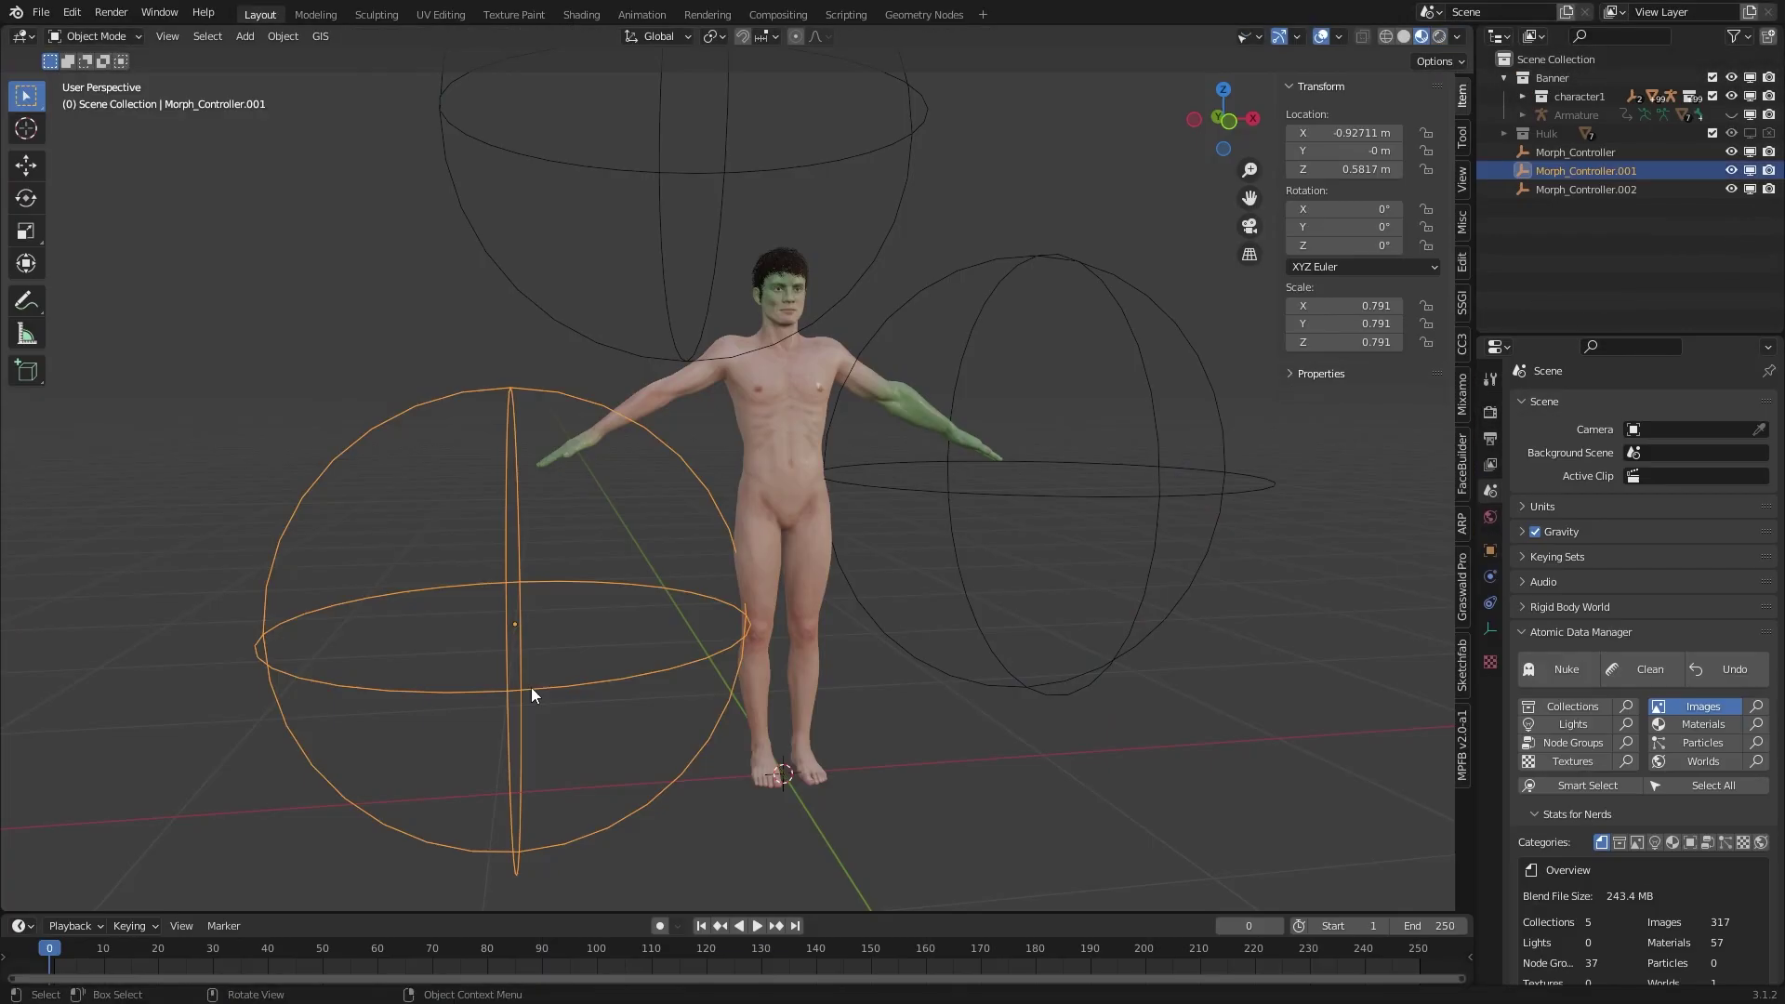
key("g")
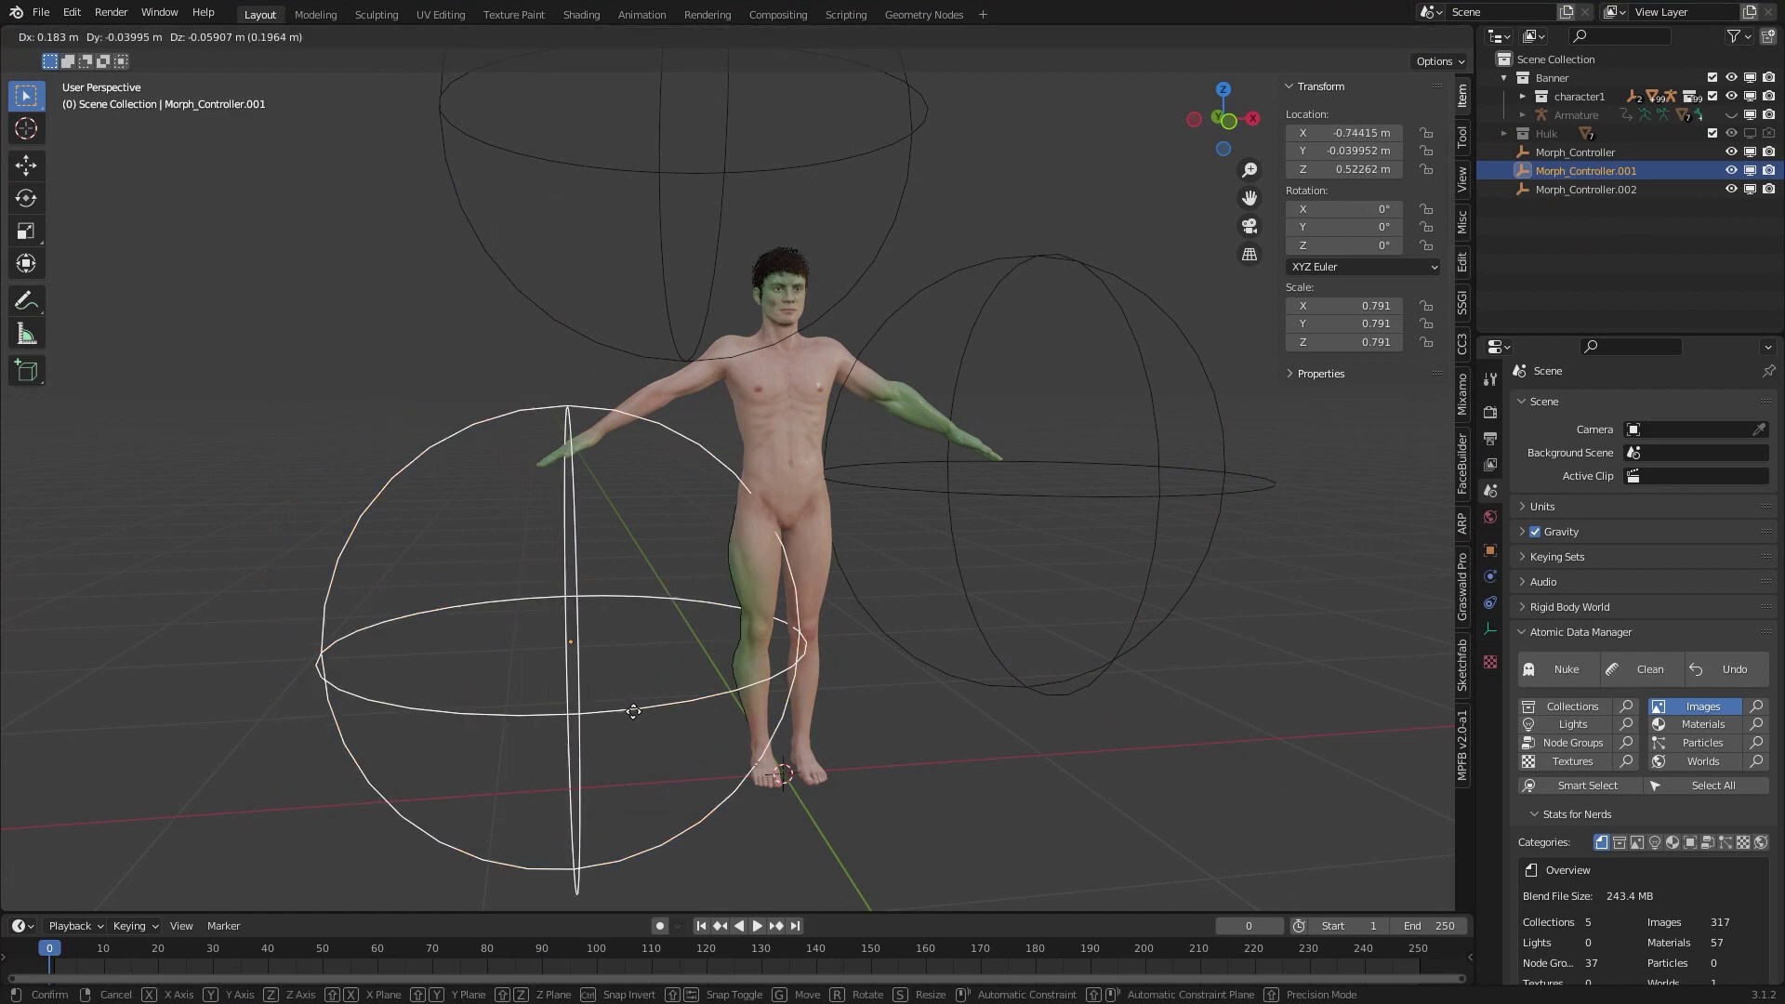
left_click(810, 513)
left_click(1074, 476)
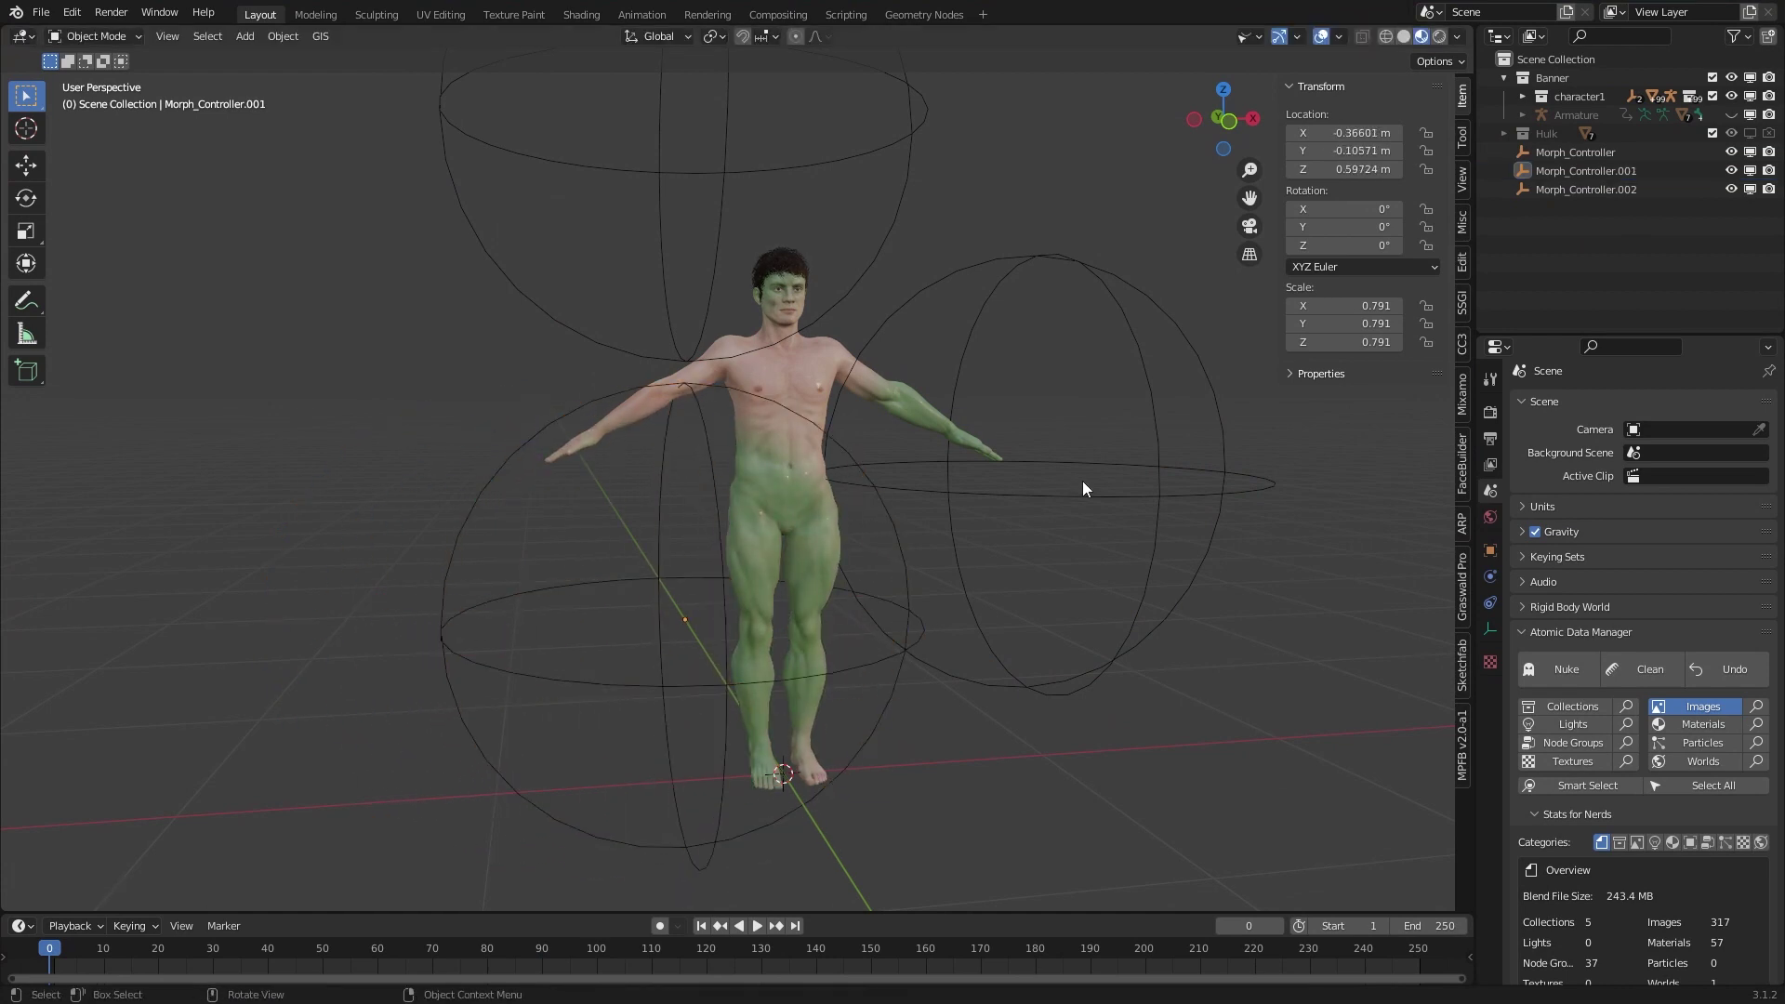
left_click(1089, 483)
key("g")
left_click(973, 708)
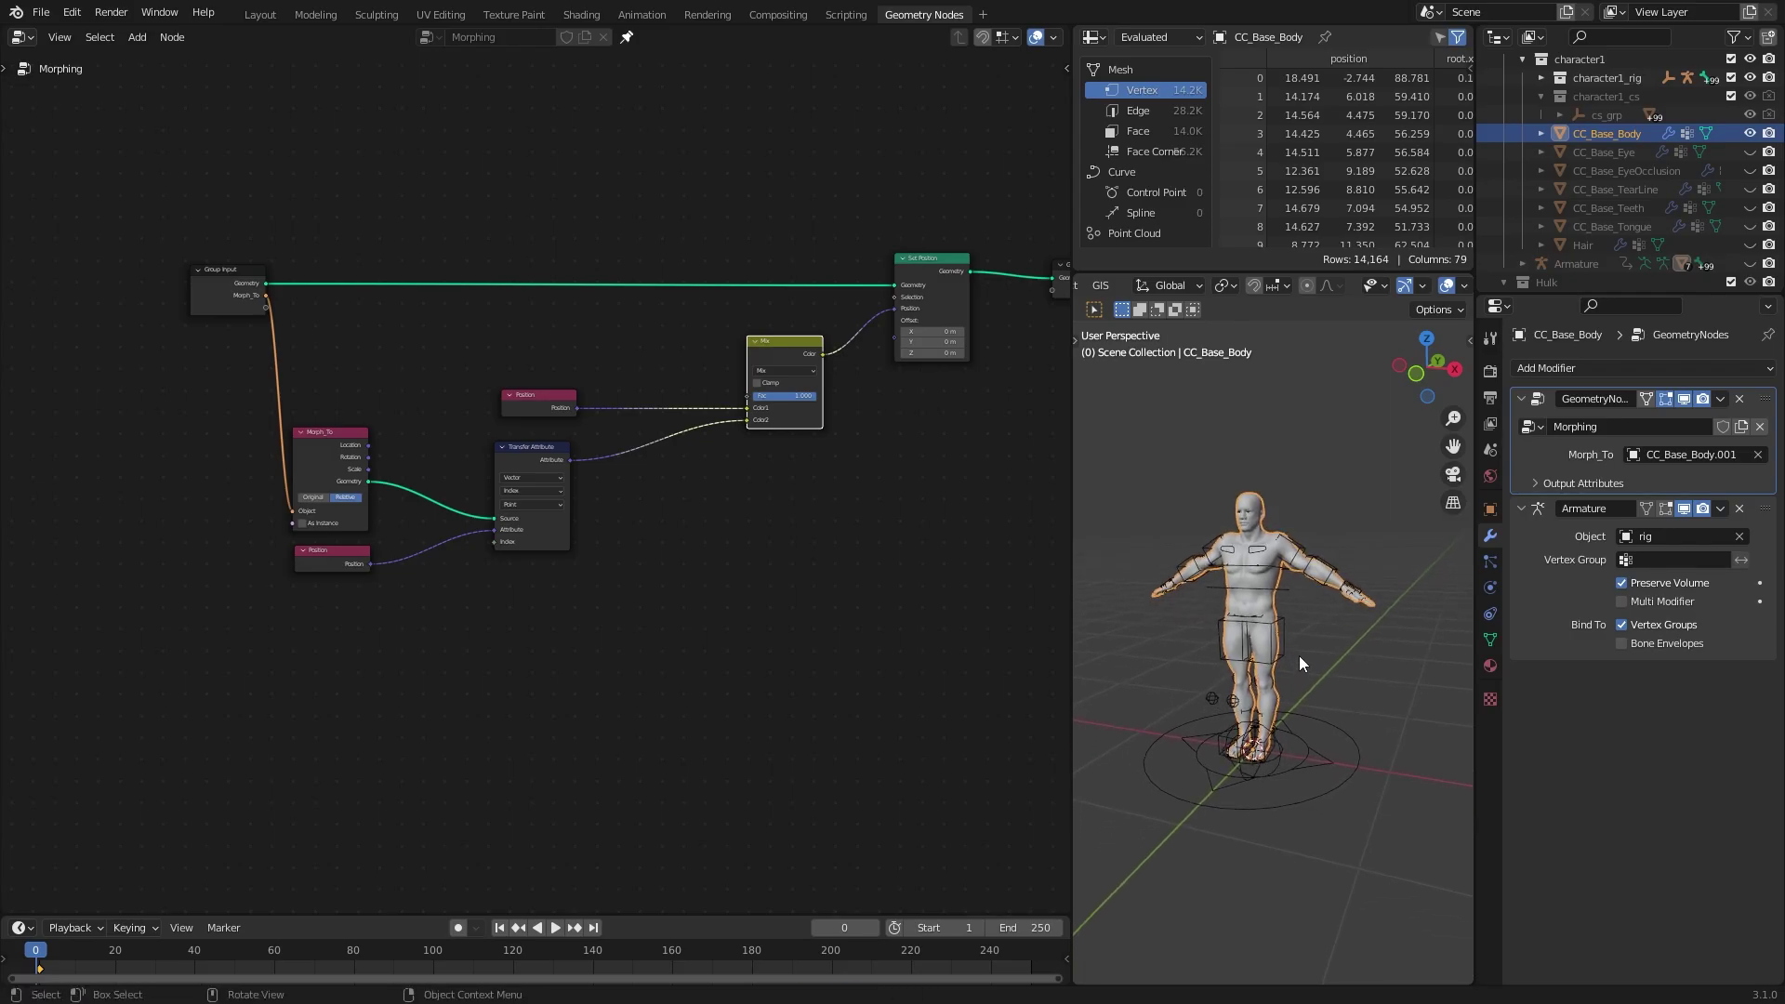
Add a sphere empty at the world origin and rename it Morph_Controller.
key("shift+a")
mouse_move(1225, 789)
left_click(1367, 889)
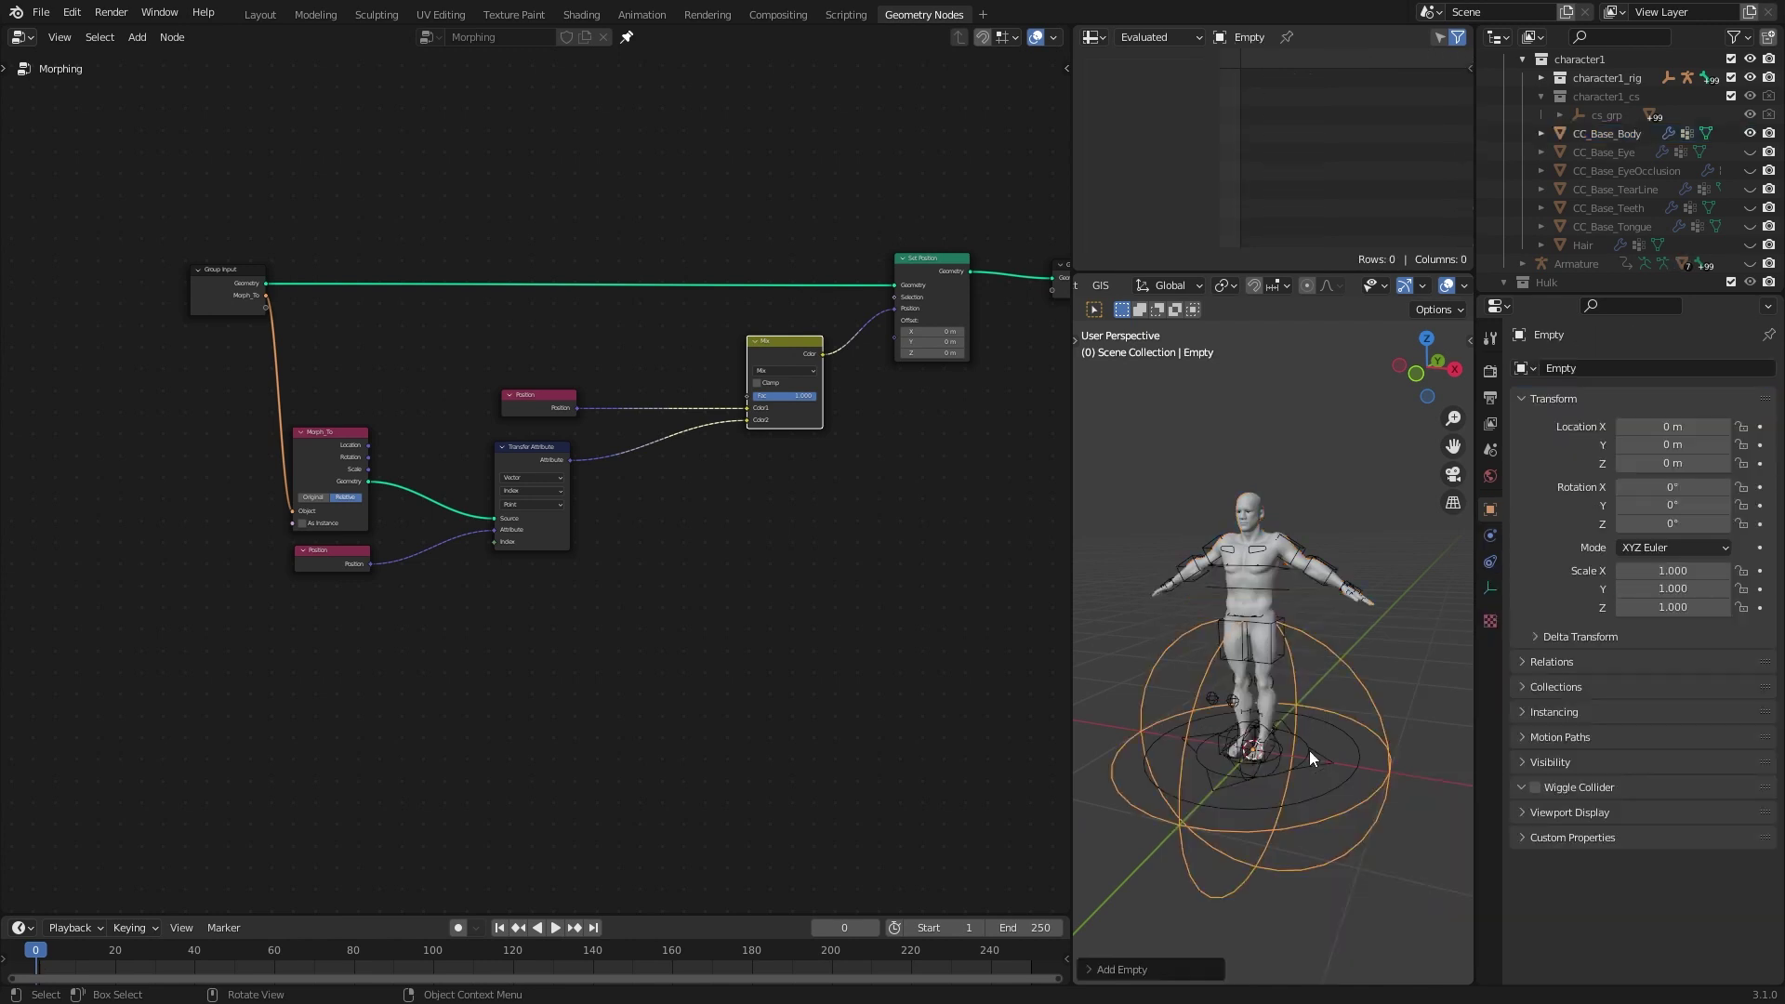
key("F2")
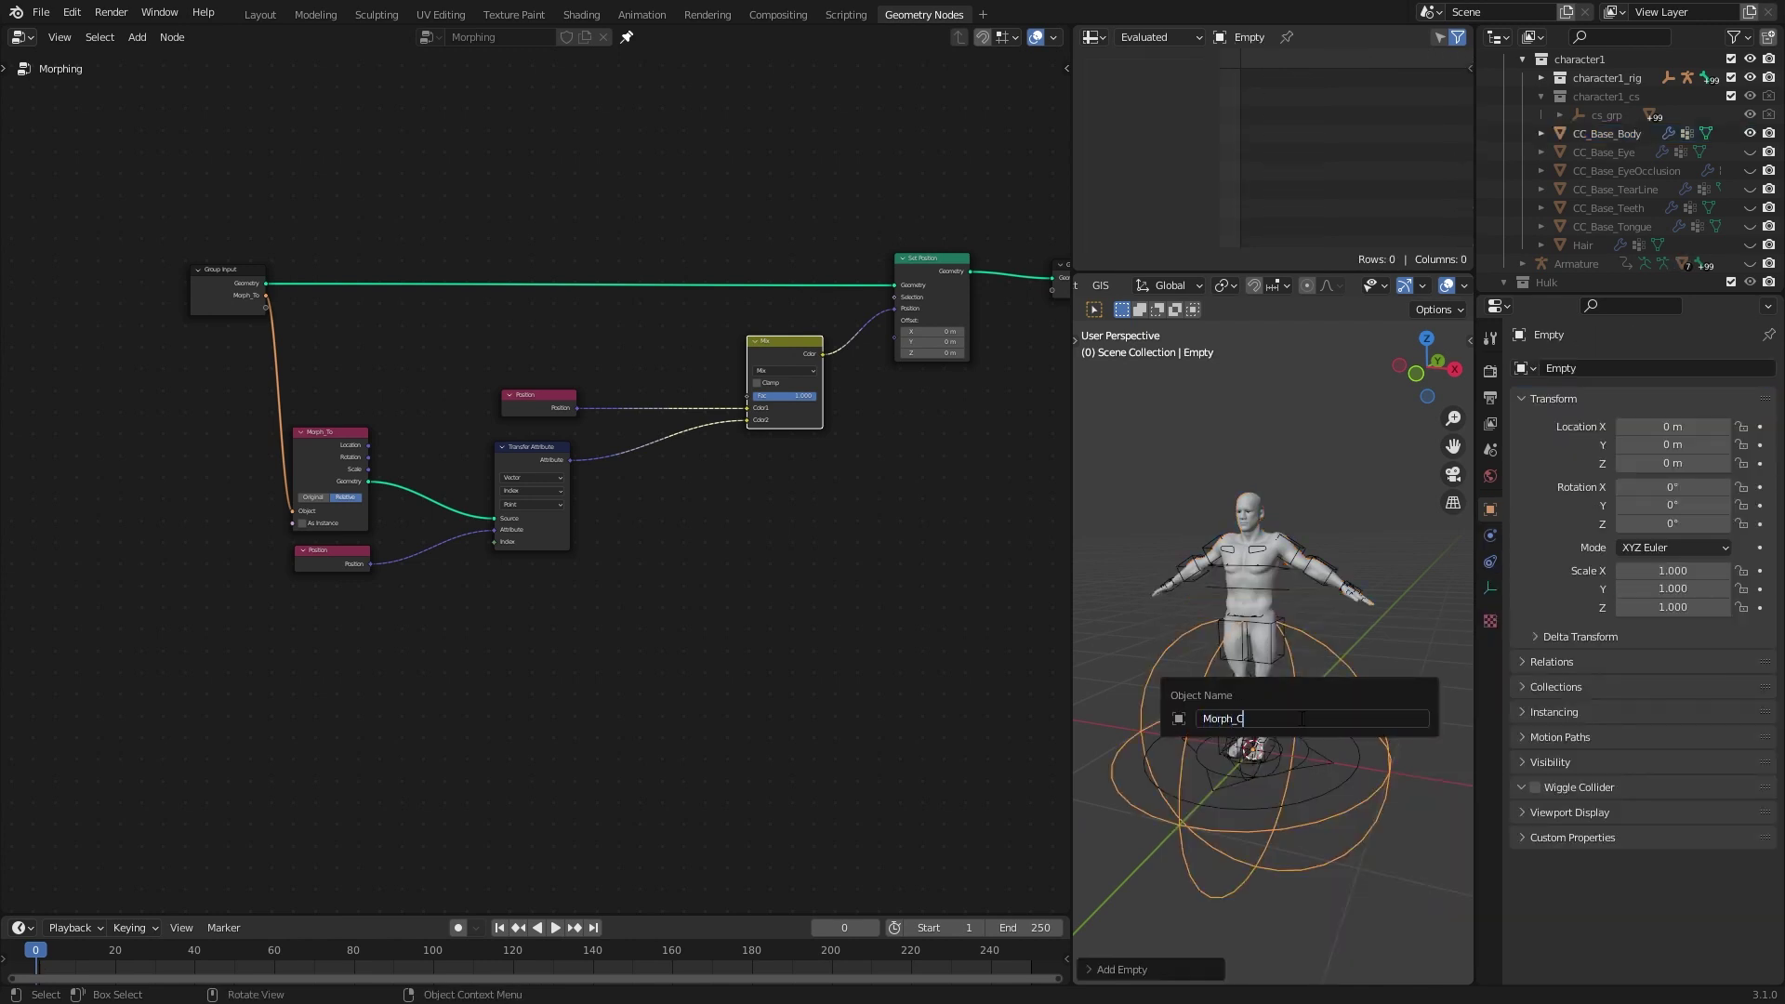
type("Morph_Controller")
key("Return")
Bring Morph_Controller into the node tree as an Object Info node set to Relative, placed below the Transfer Attribute node.
scroll(1561, 272, "down", 5)
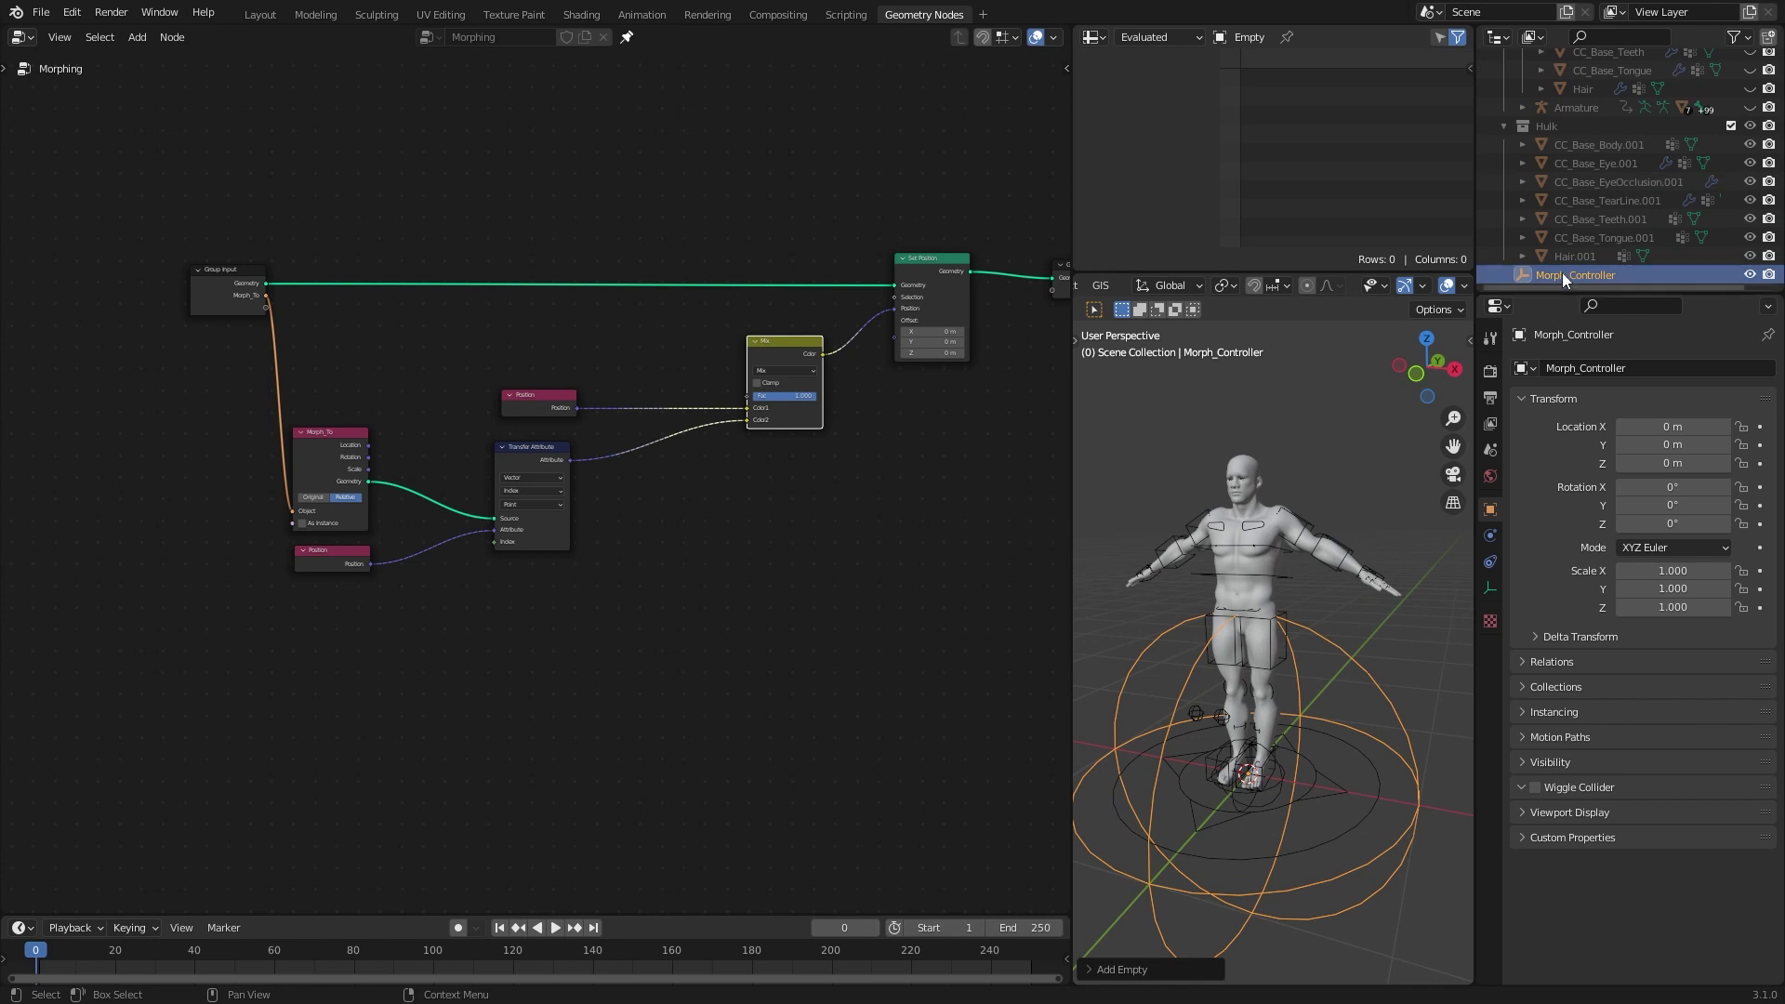
left_click_drag(1571, 276, 834, 531)
left_click_drag(342, 661, 343, 662)
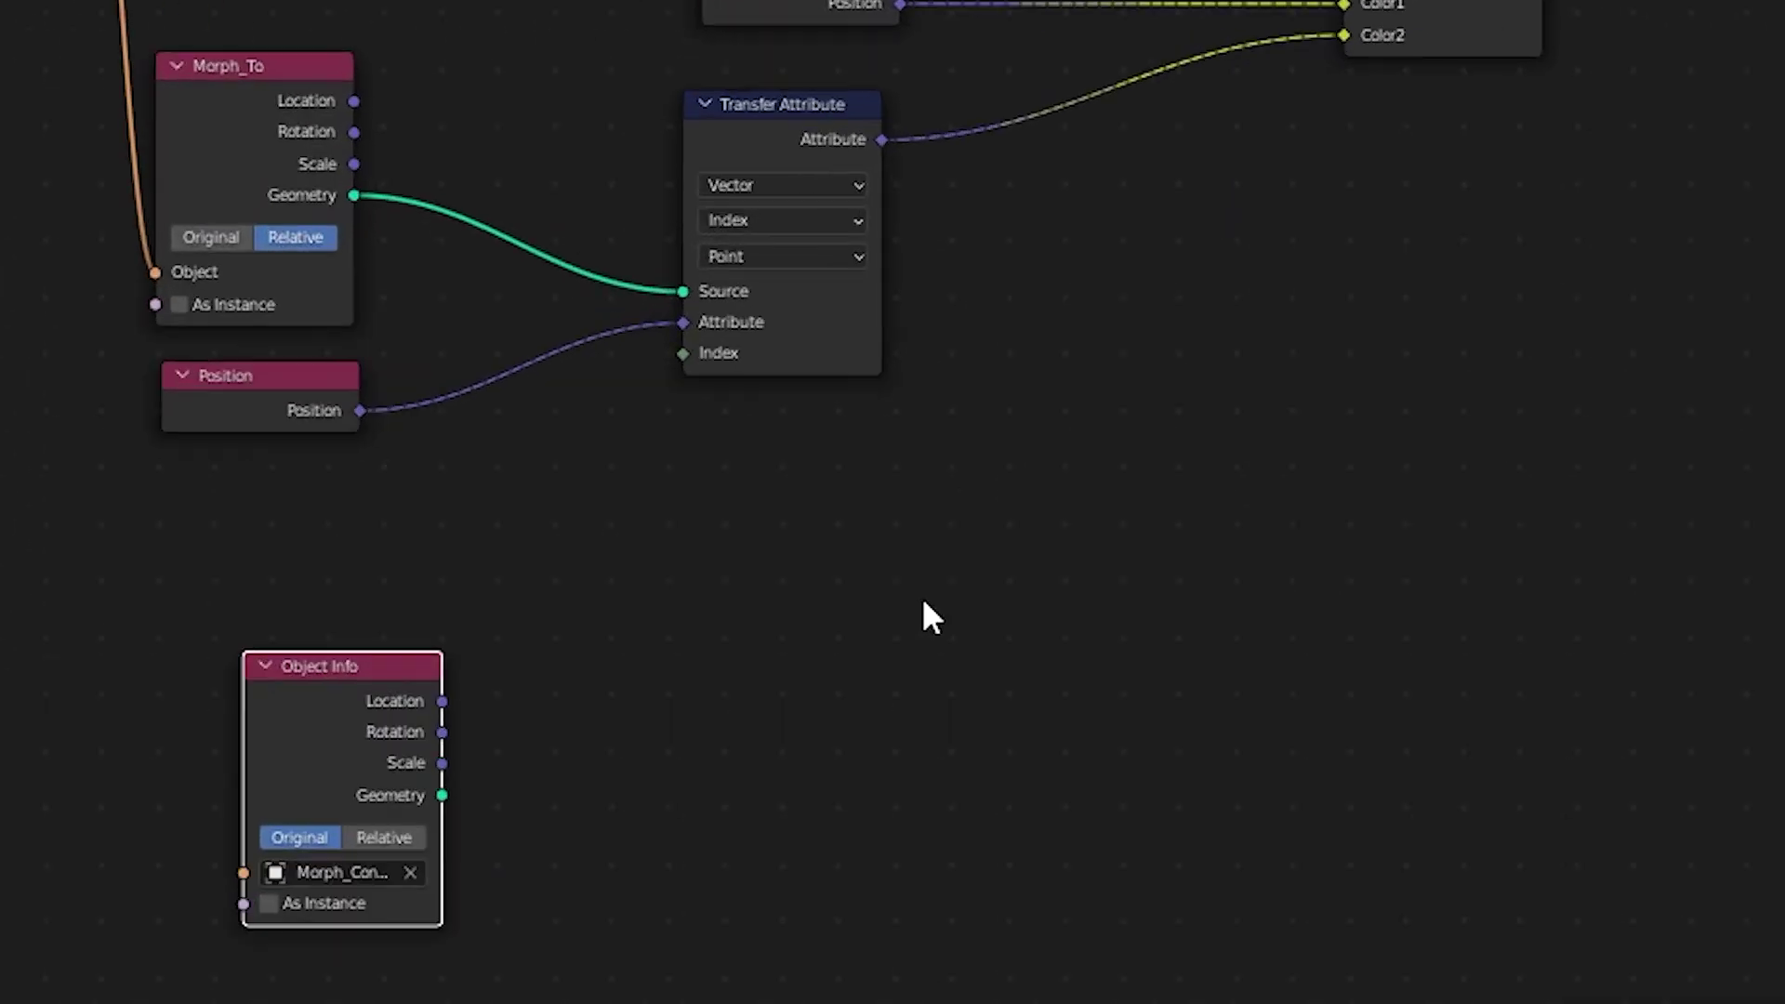
left_click(1124, 558)
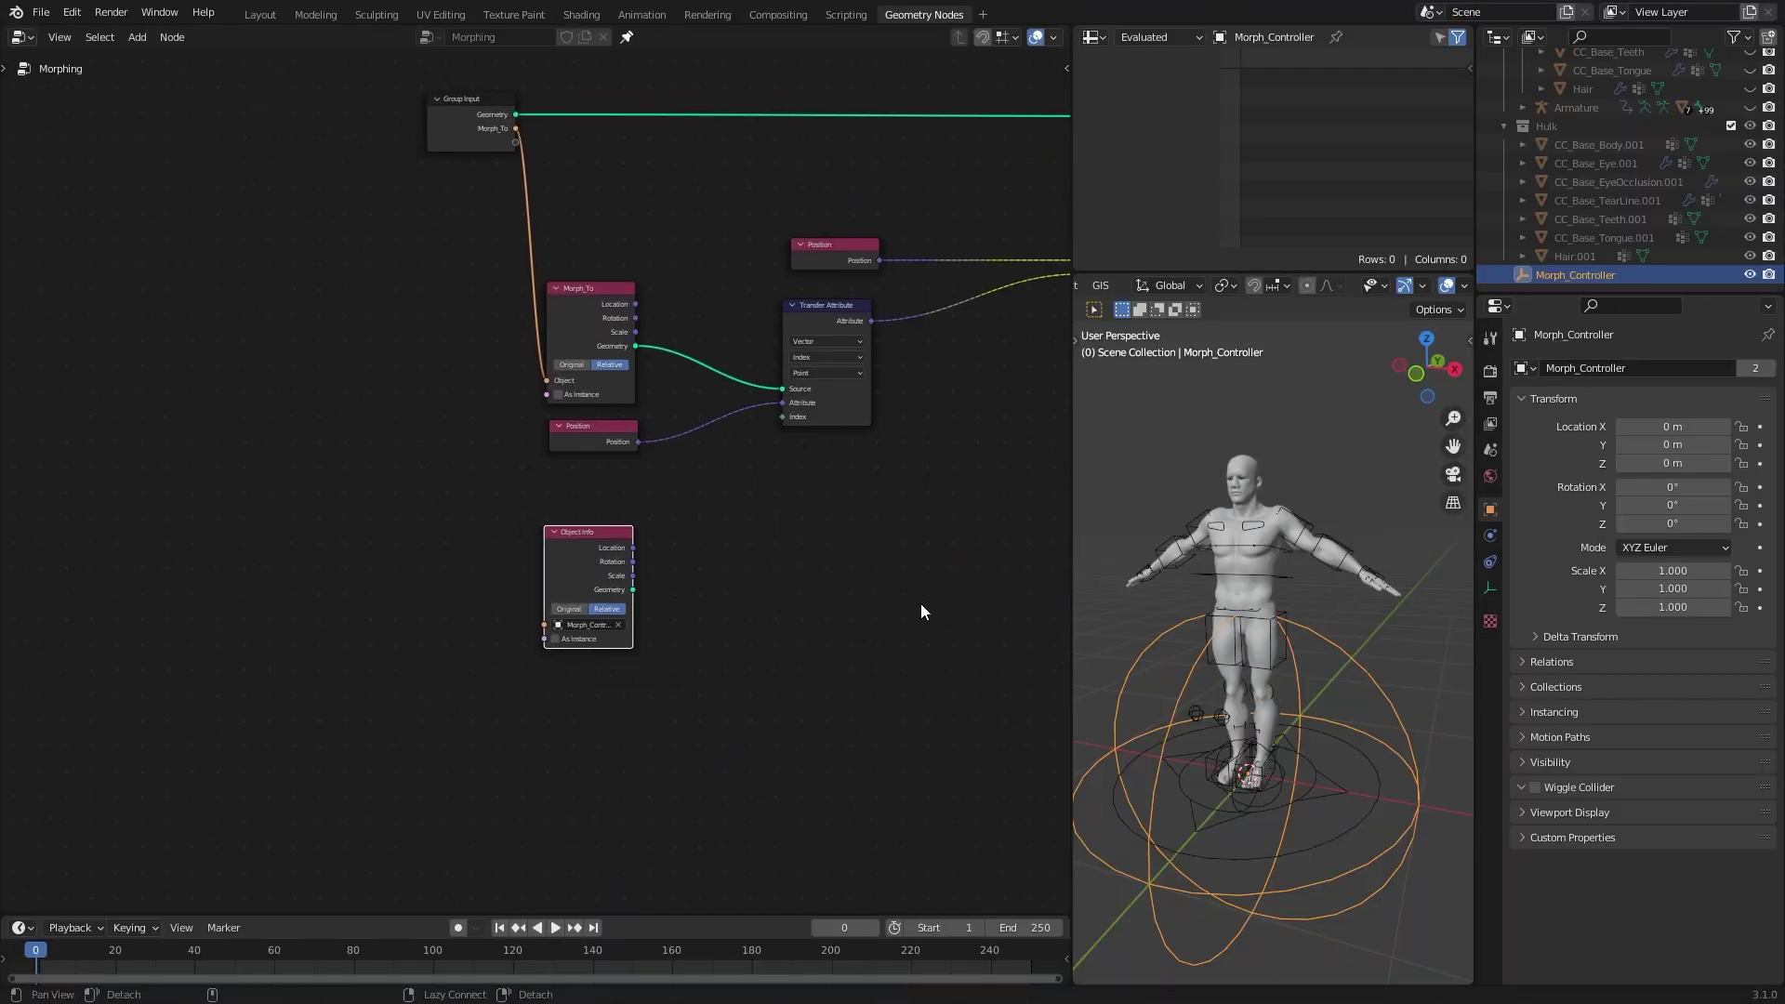
middle_click_drag(921, 612, 538, 674)
left_click_drag(186, 622, 454, 613)
Add a Vector Math node set to Distance, fed by the Morph_Controller Object Info node's Location.
key("KP_1")
scroll(1336, 677, "up", 1)
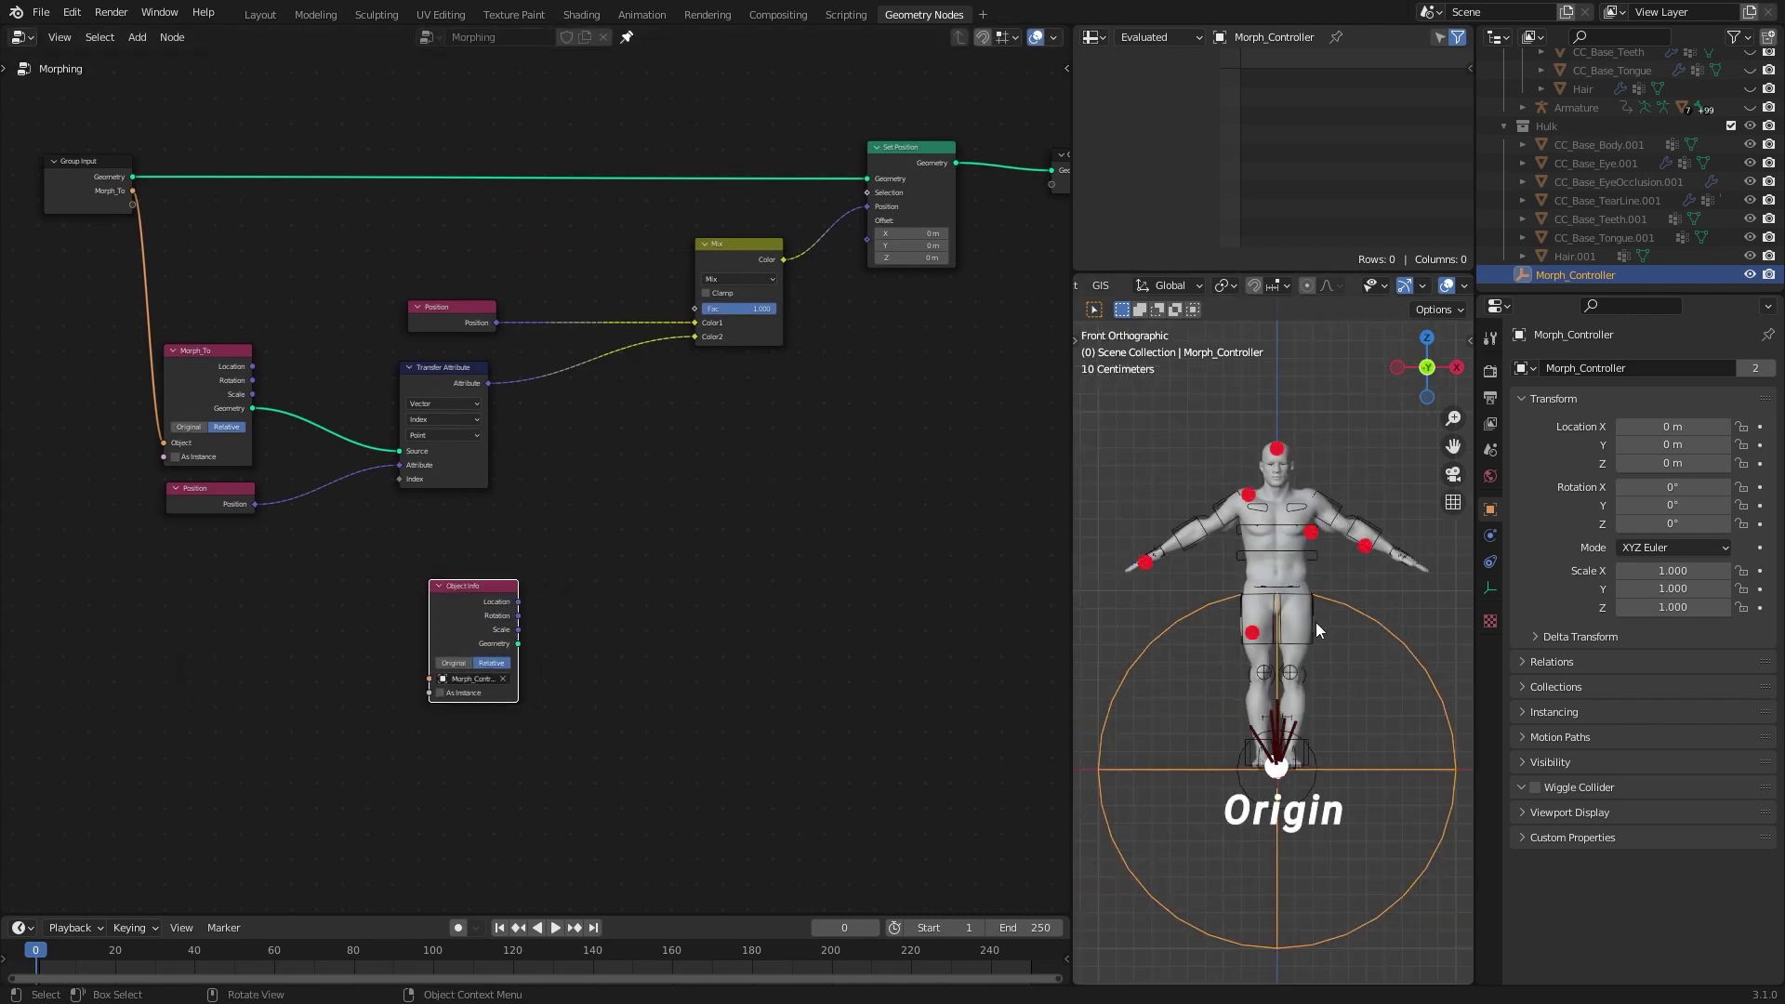
scroll(496, 662, "up", 1)
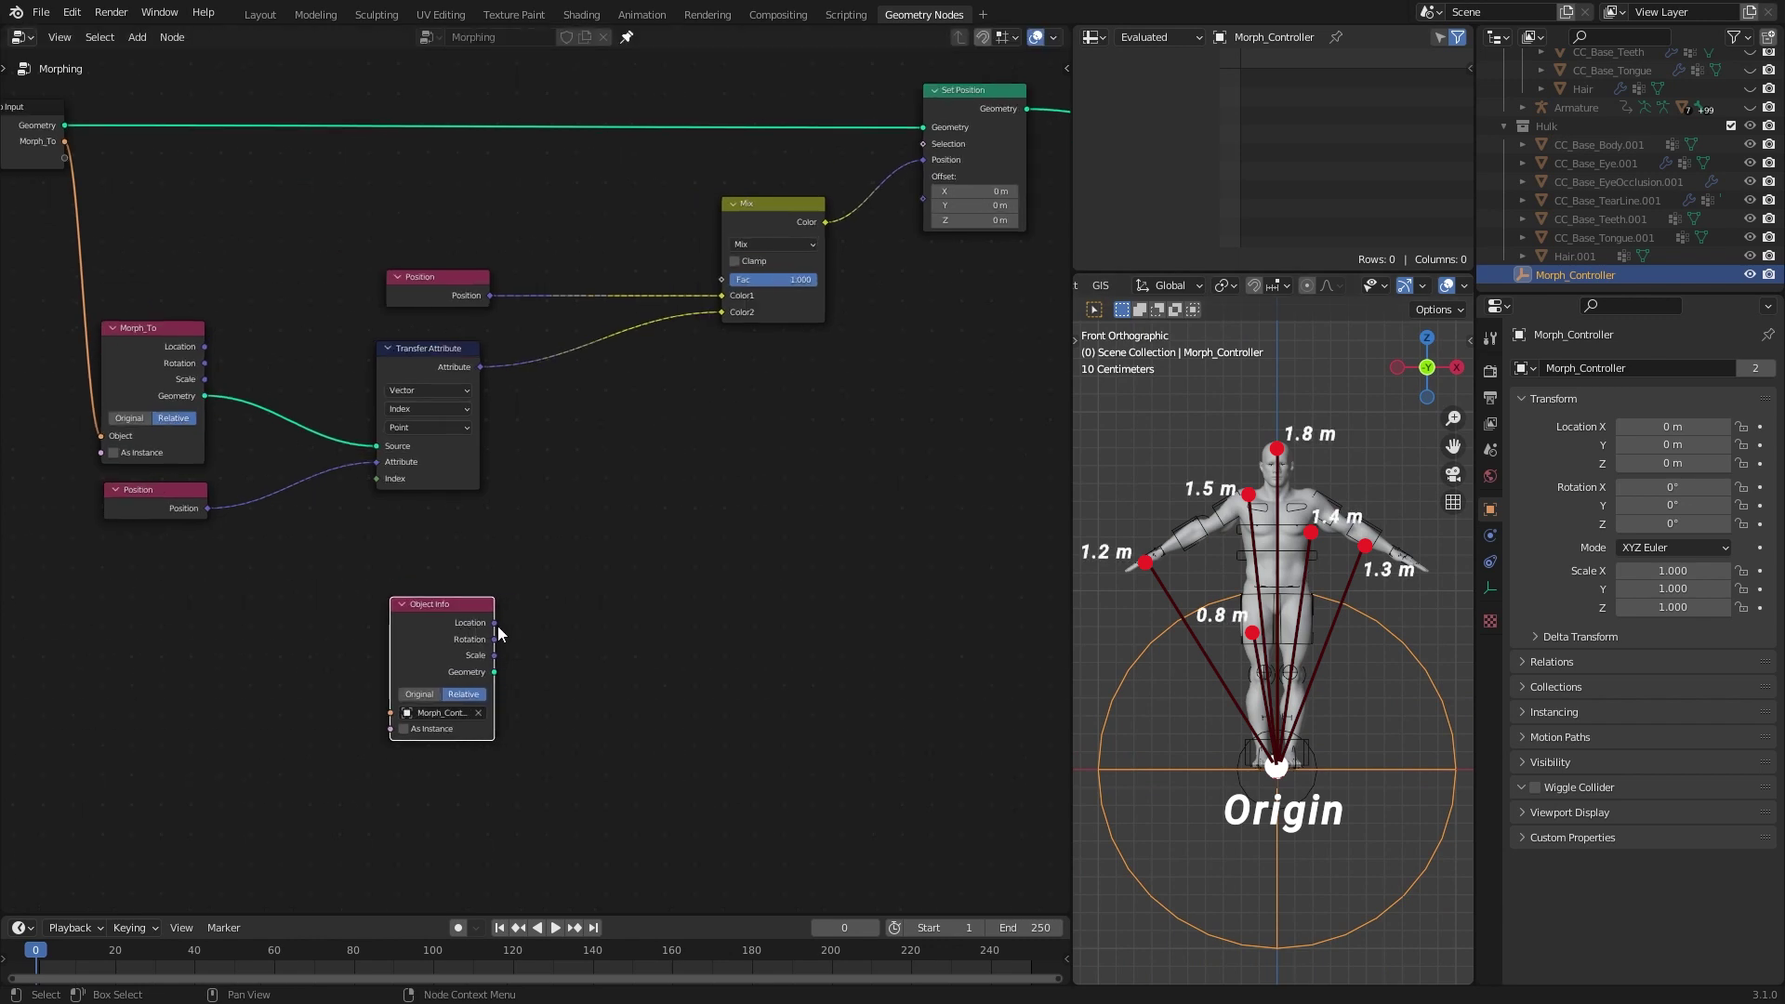
left_click_drag(653, 555, 653, 553)
type("dis")
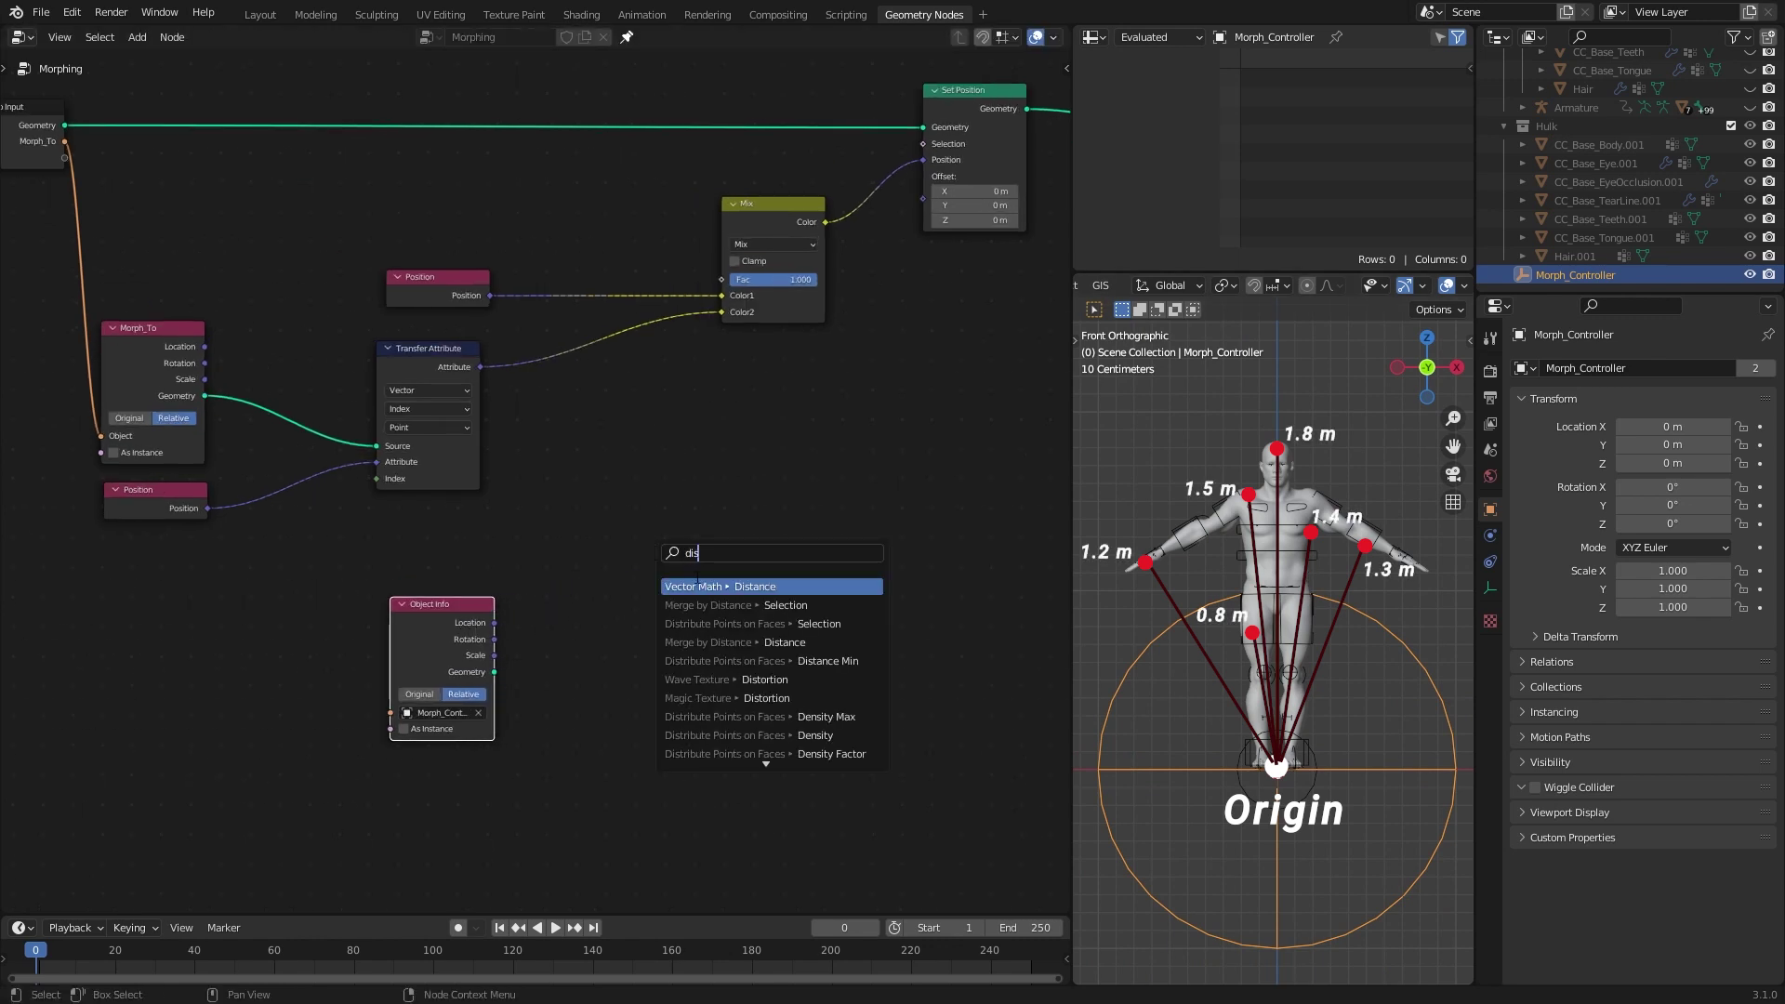
left_click(697, 586)
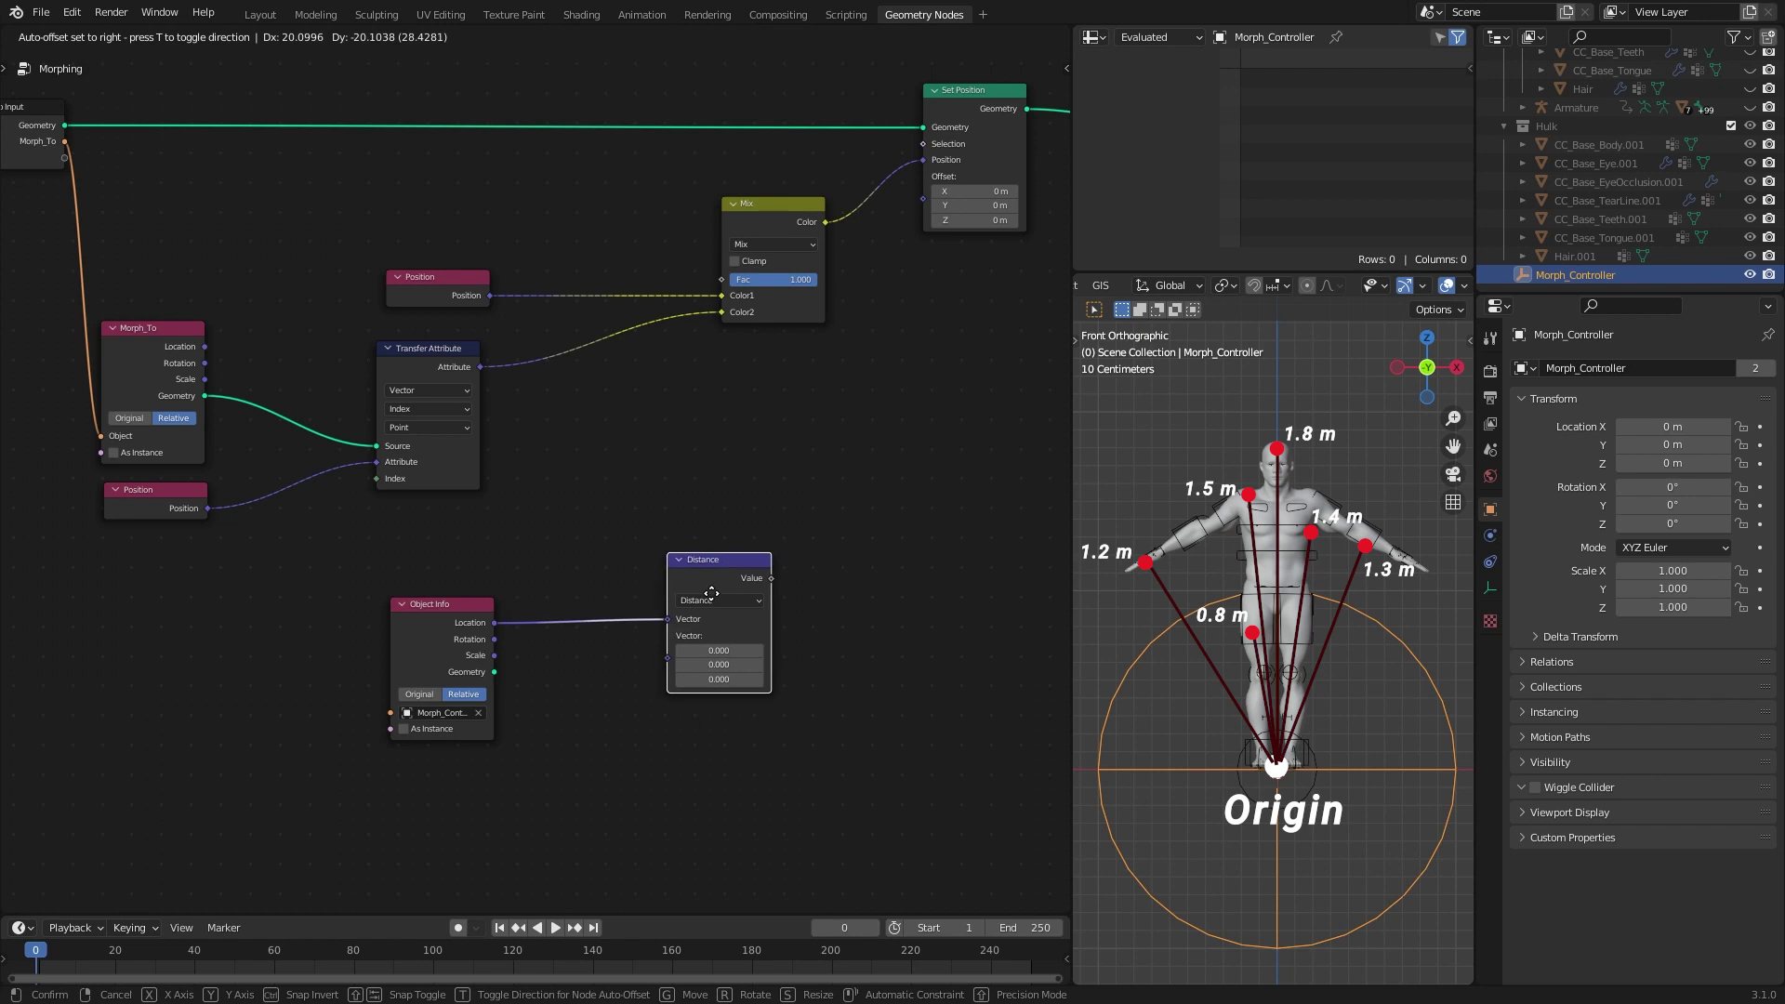
left_click(676, 602)
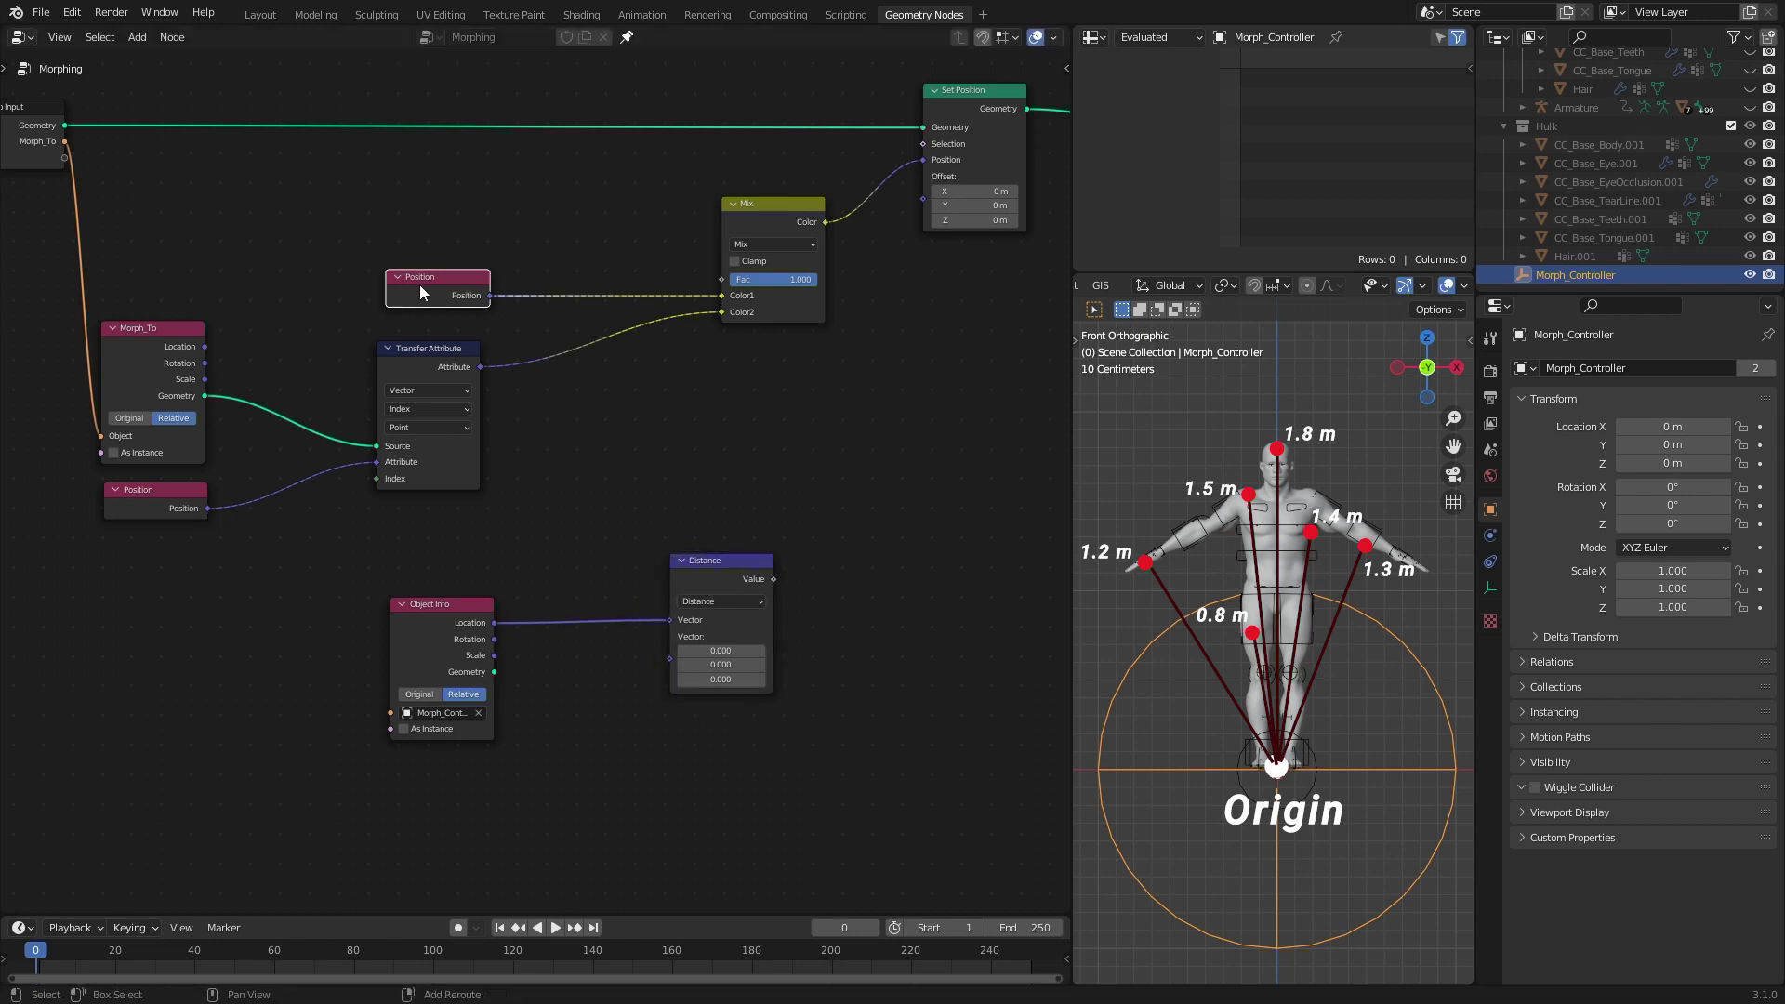
Duplicate the Position node and connect the copy to the Distance node's second Vector input.
key("shift+d")
left_click(551, 669)
left_click_drag(622, 673, 670, 658)
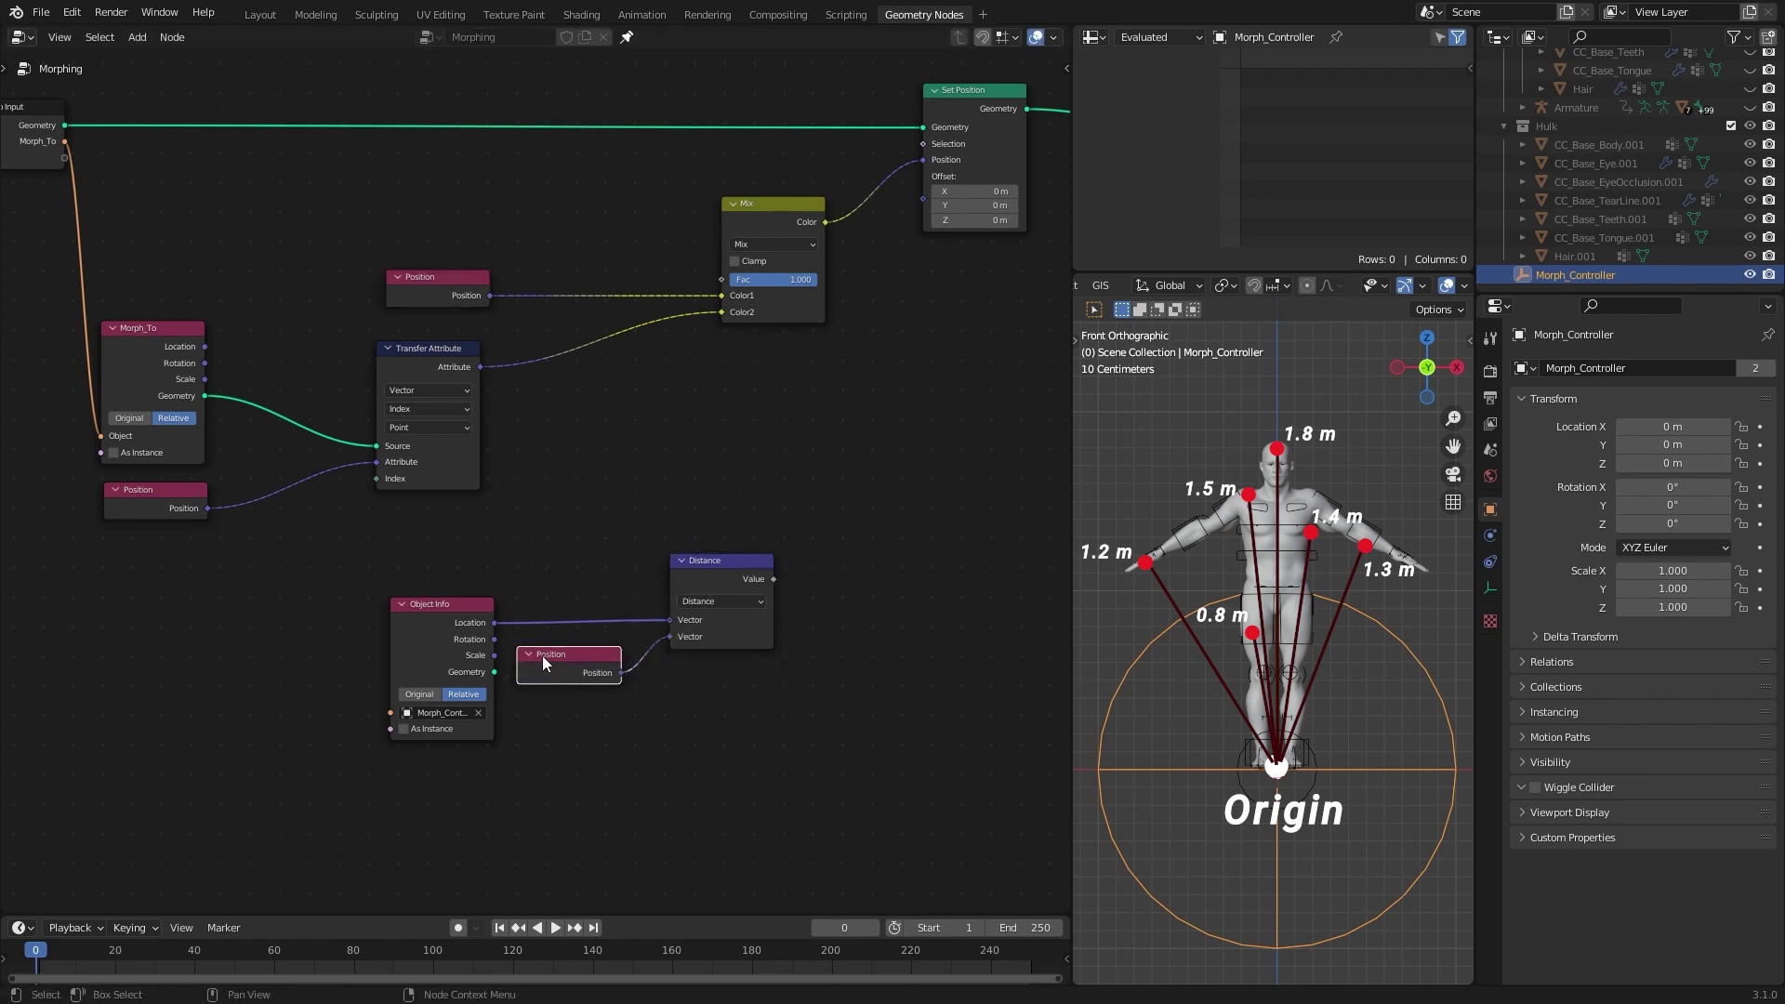
Swap the Distance inputs so Position feeds the first Vector and Location the second, and arrange the Position node above Object Info.
left_click_drag(462, 648, 407, 648)
left_click_drag(574, 666, 568, 574)
left_click_drag(669, 620, 669, 637)
left_click_drag(383, 610, 458, 623)
left_click_drag(569, 584, 474, 582)
left_click_drag(699, 579, 636, 571)
left_click_drag(498, 580, 479, 585)
Add a Map Range node with its Value input fed by the Distance node's output.
left_click_drag(711, 570, 777, 512)
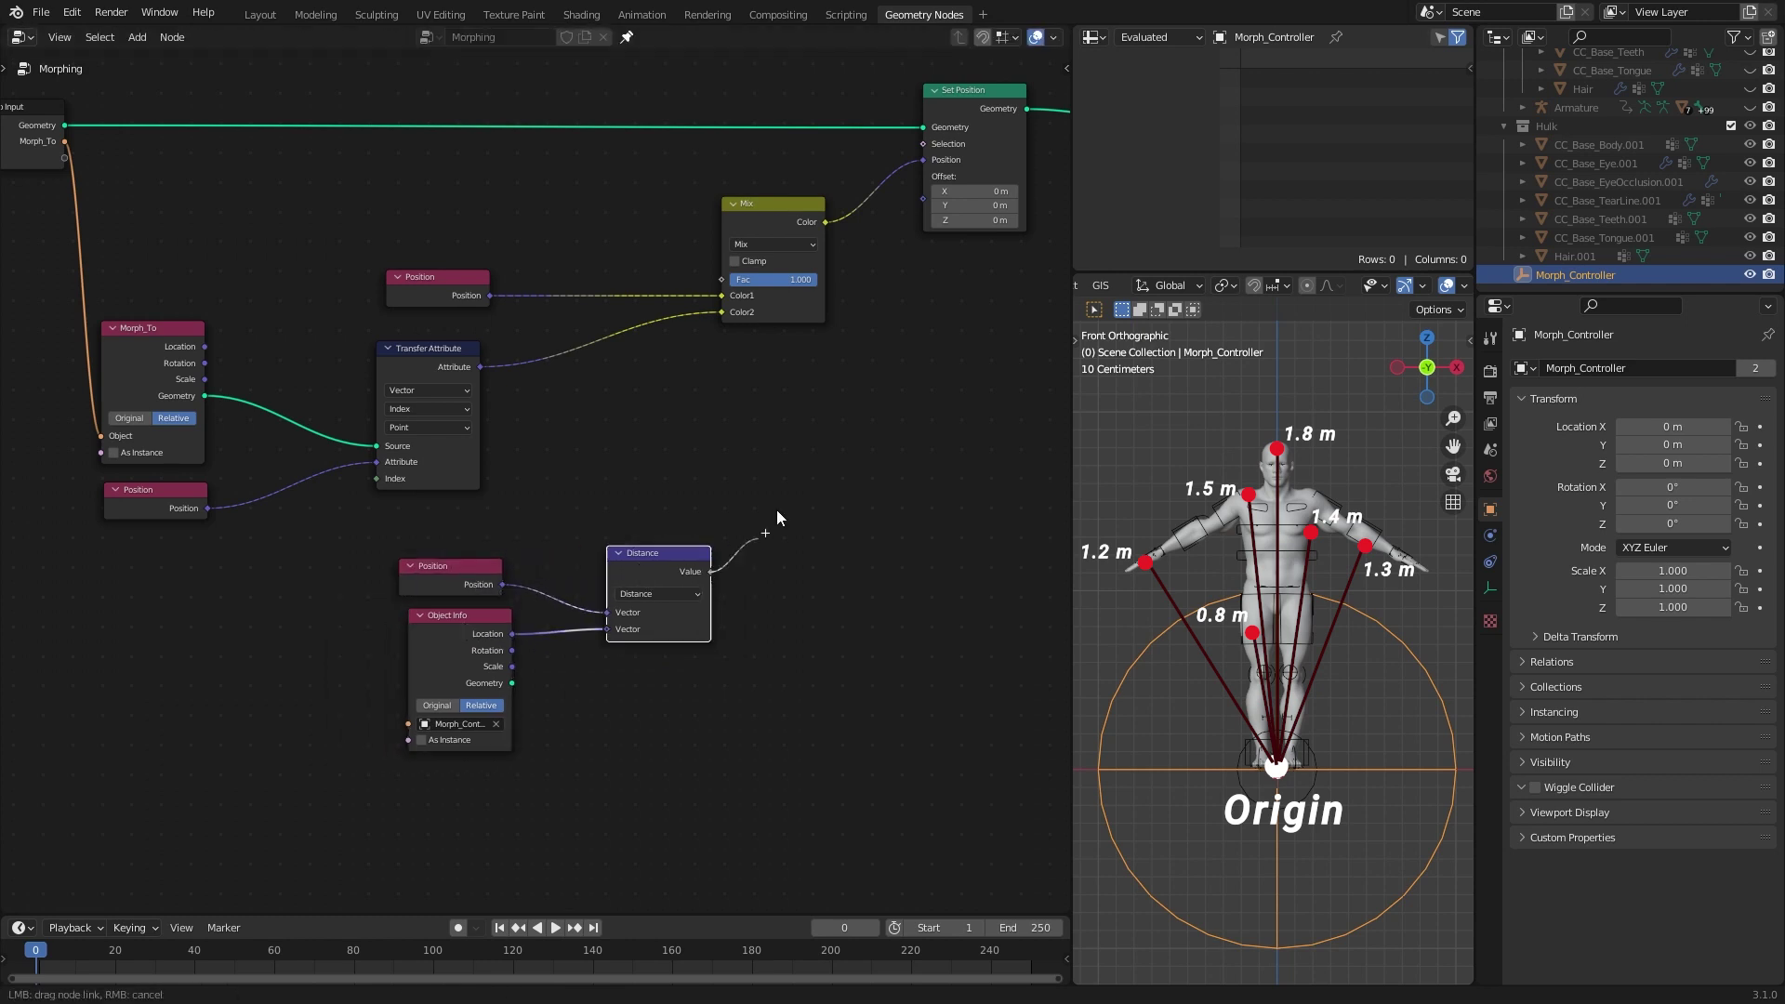
left_click_drag(847, 408, 836, 551)
type("map")
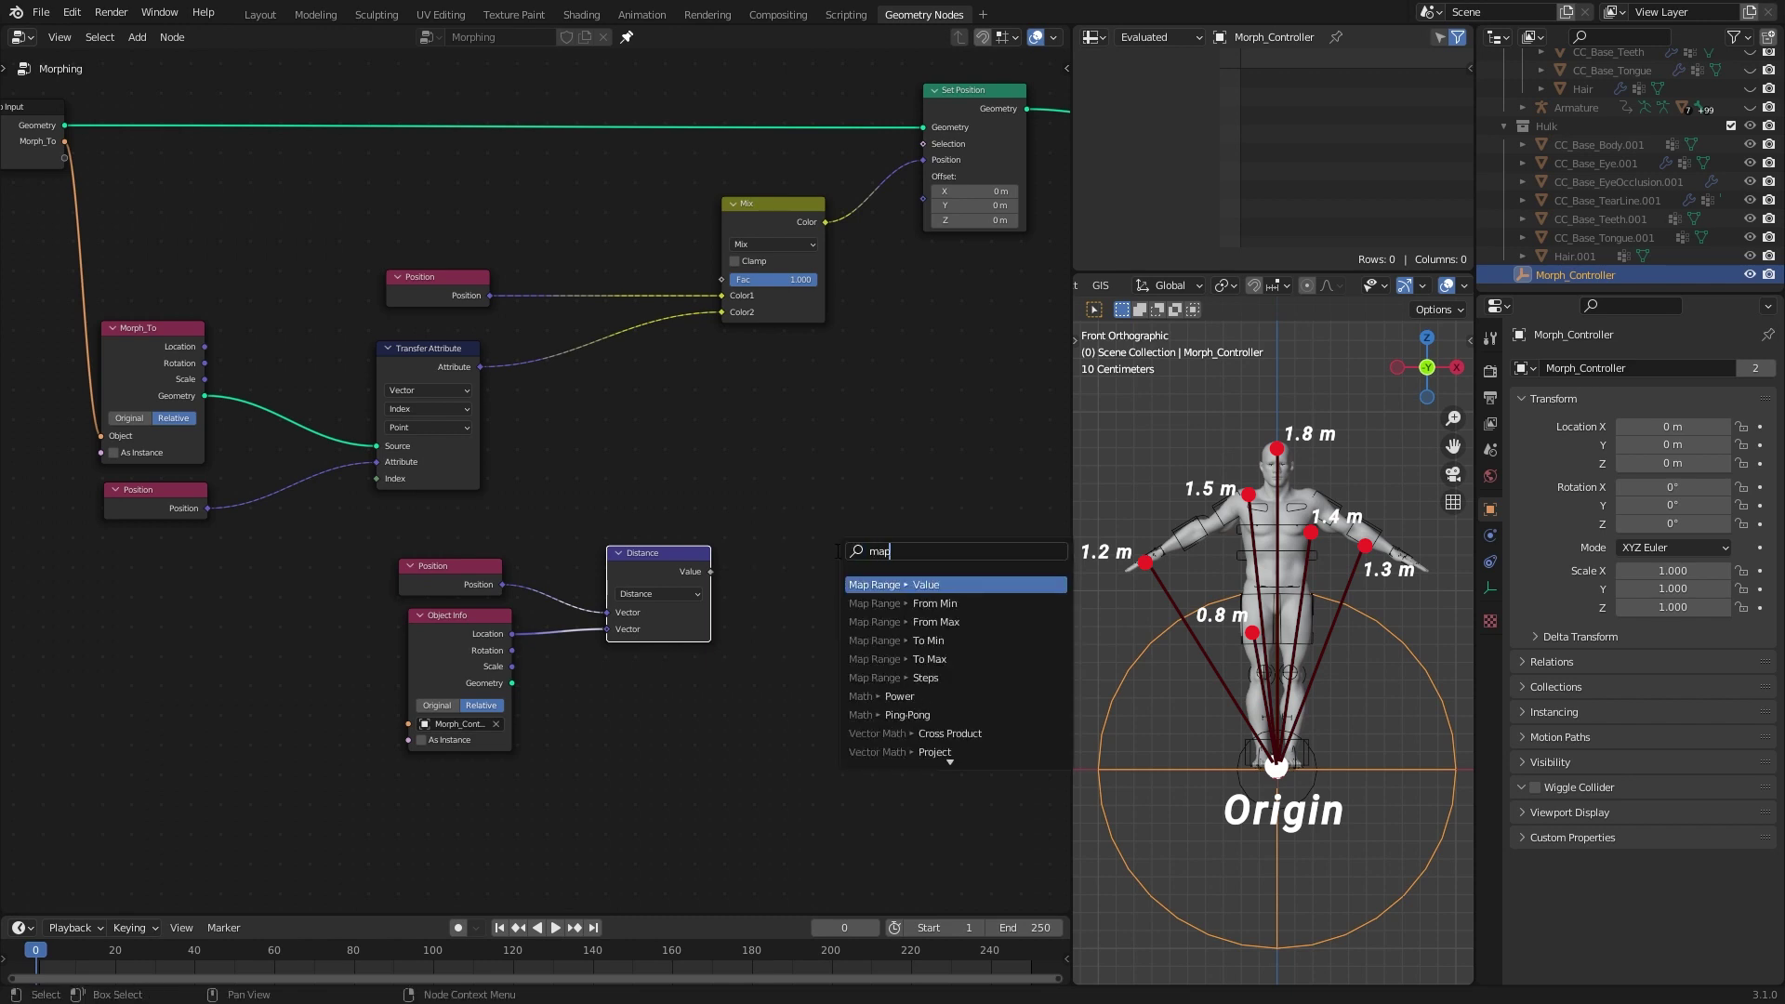
left_click(881, 582)
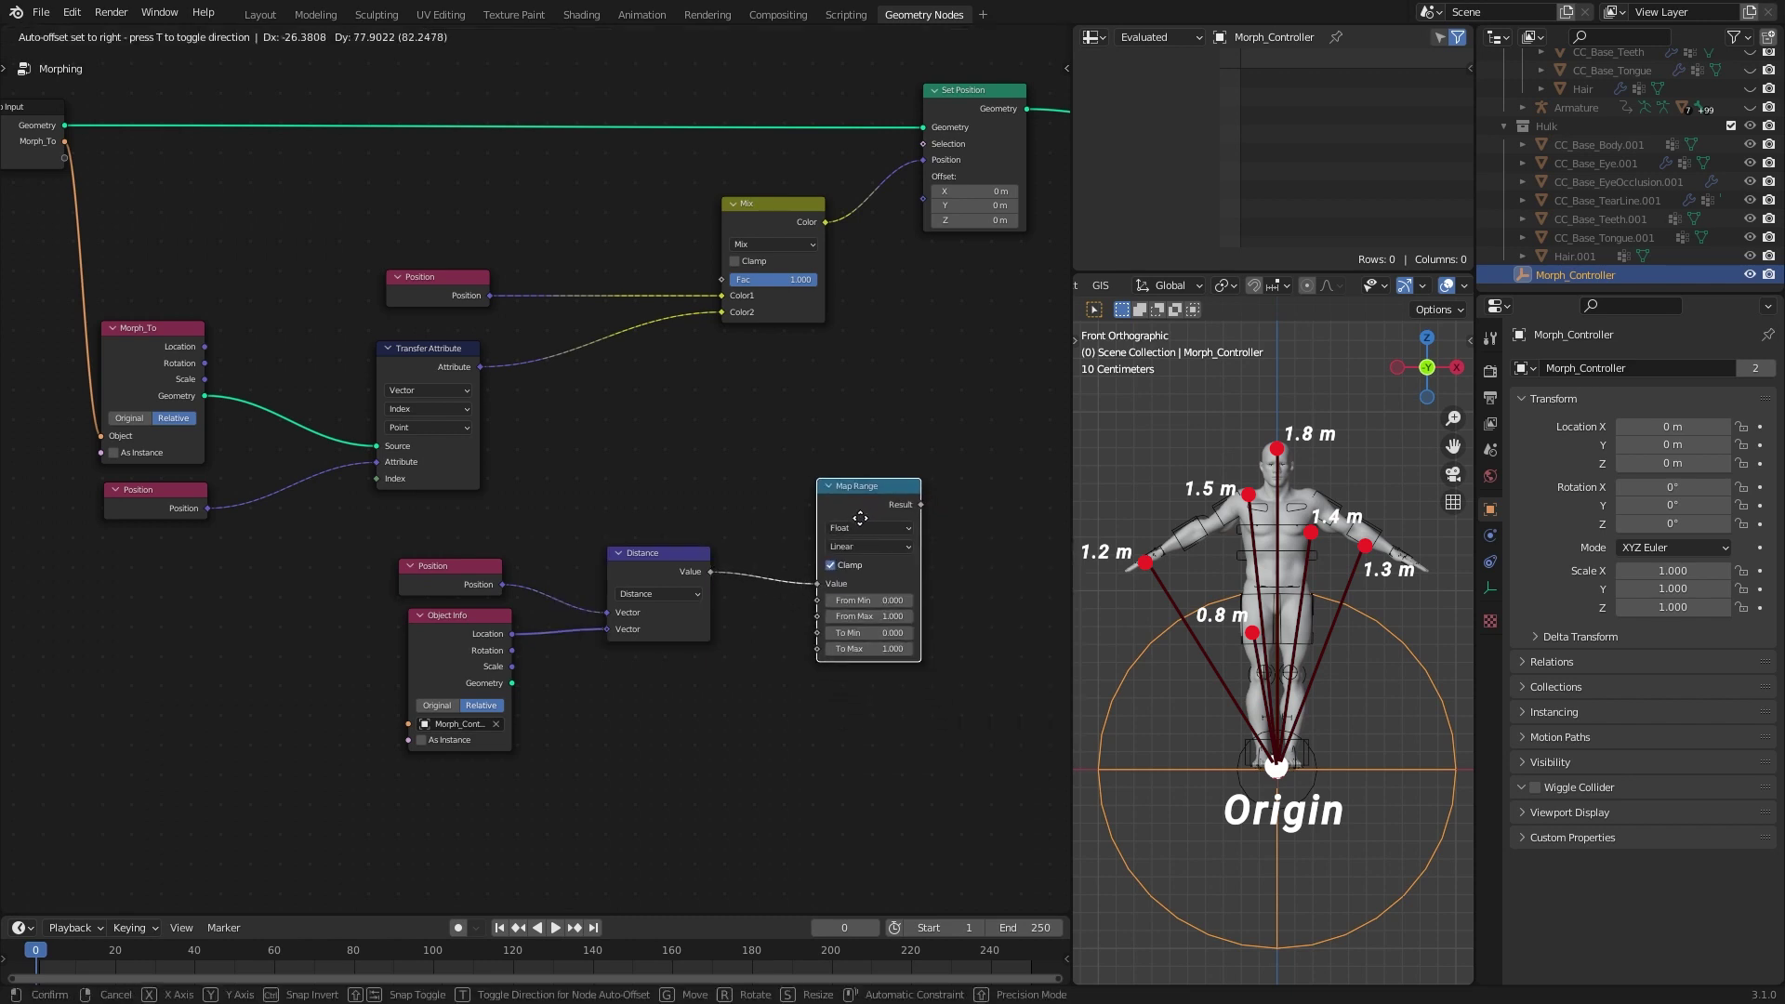
left_click(850, 516)
Space the Map Range node slightly farther from Distance and connect the controller's Object Info Scale to its From Max input.
middle_click_drag(748, 735, 678, 710)
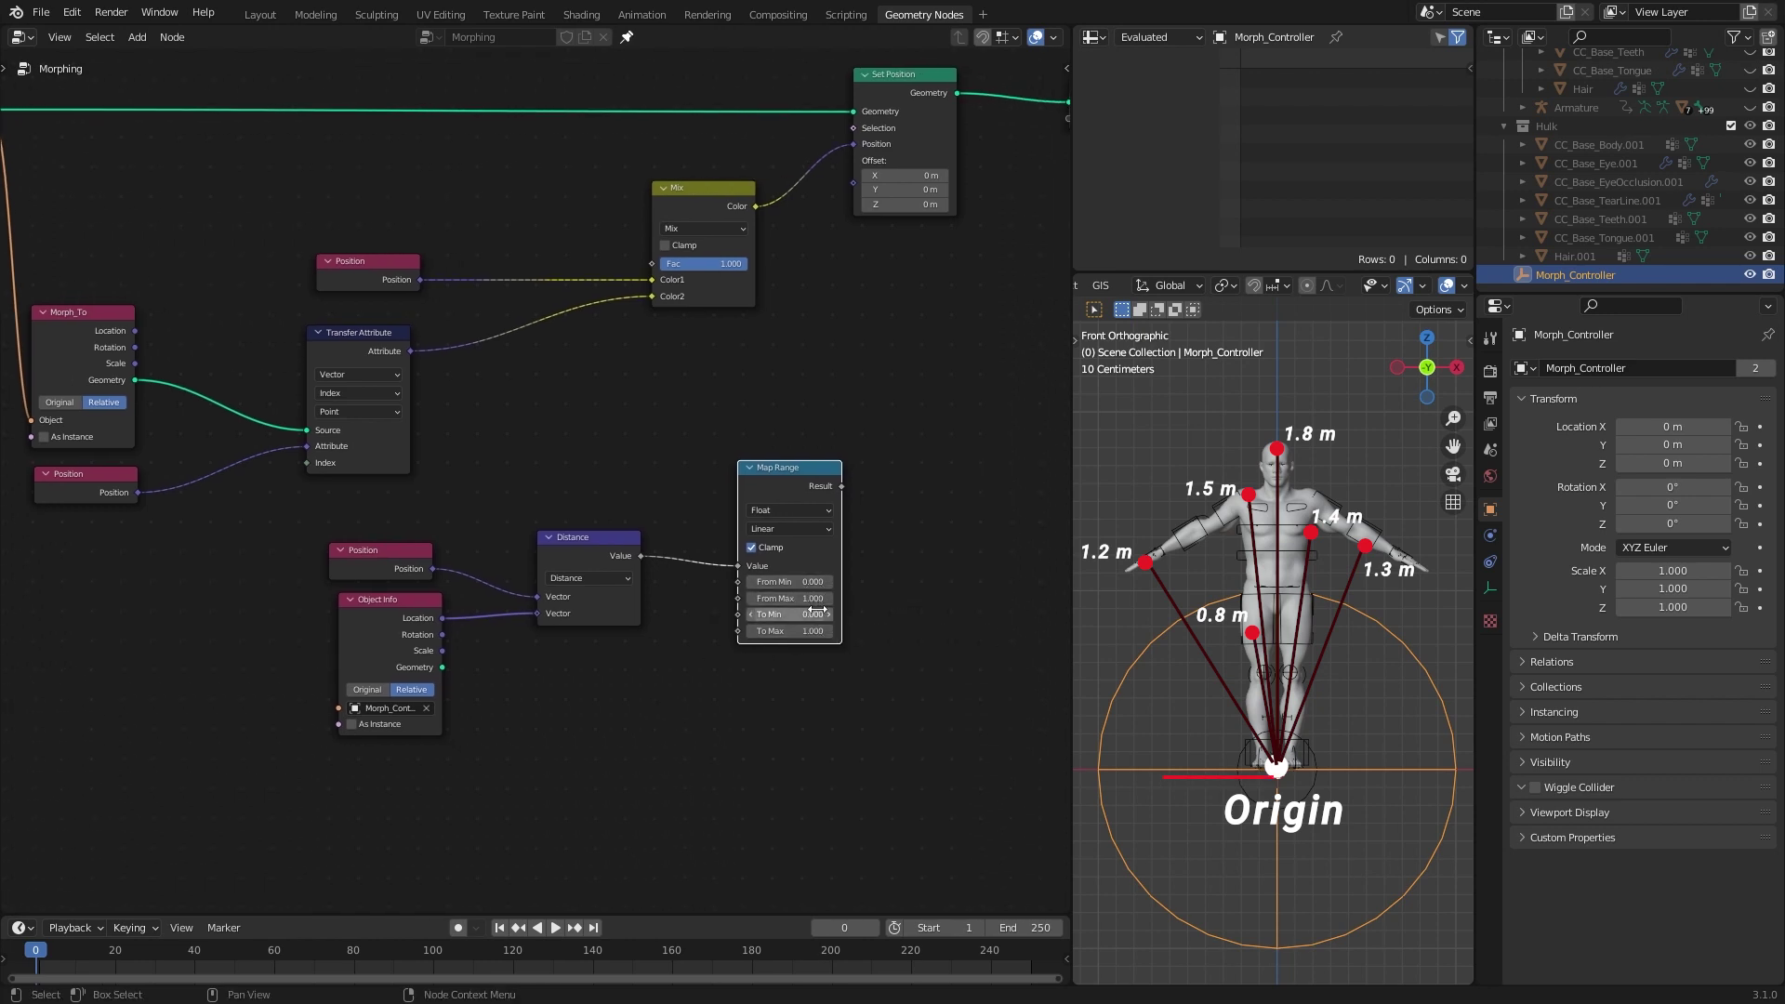
left_click_drag(782, 491, 794, 490)
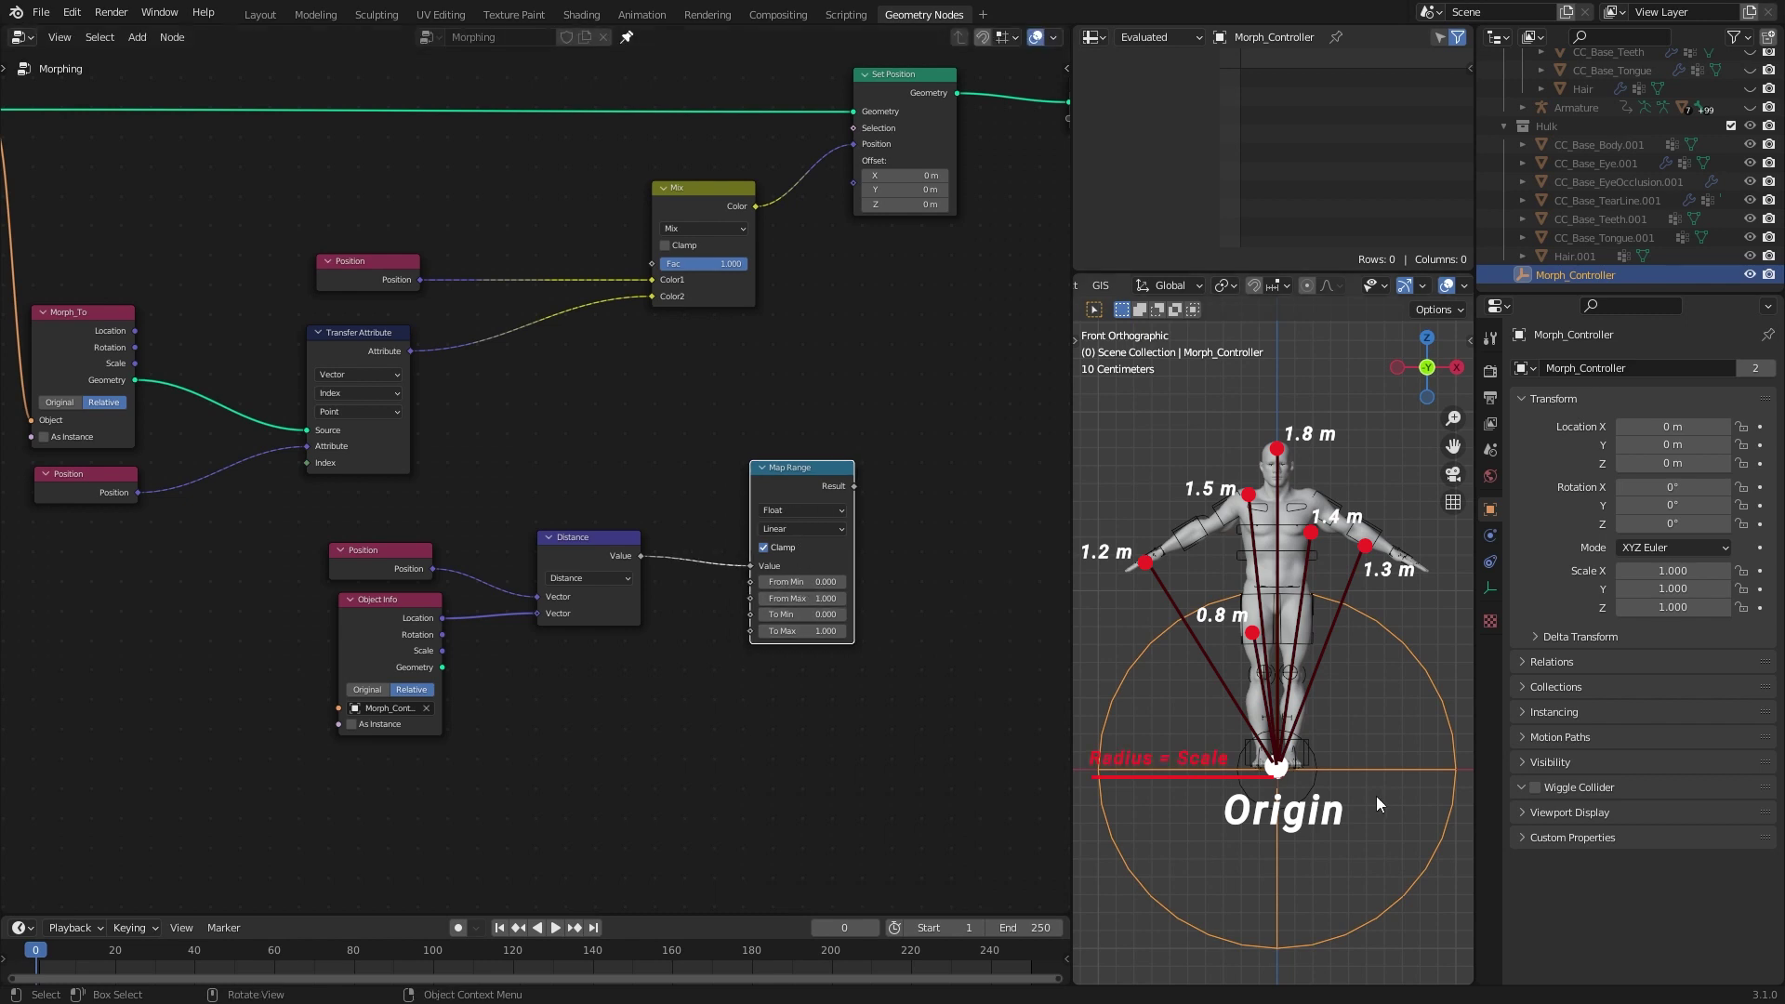
left_click_drag(443, 651, 575, 745)
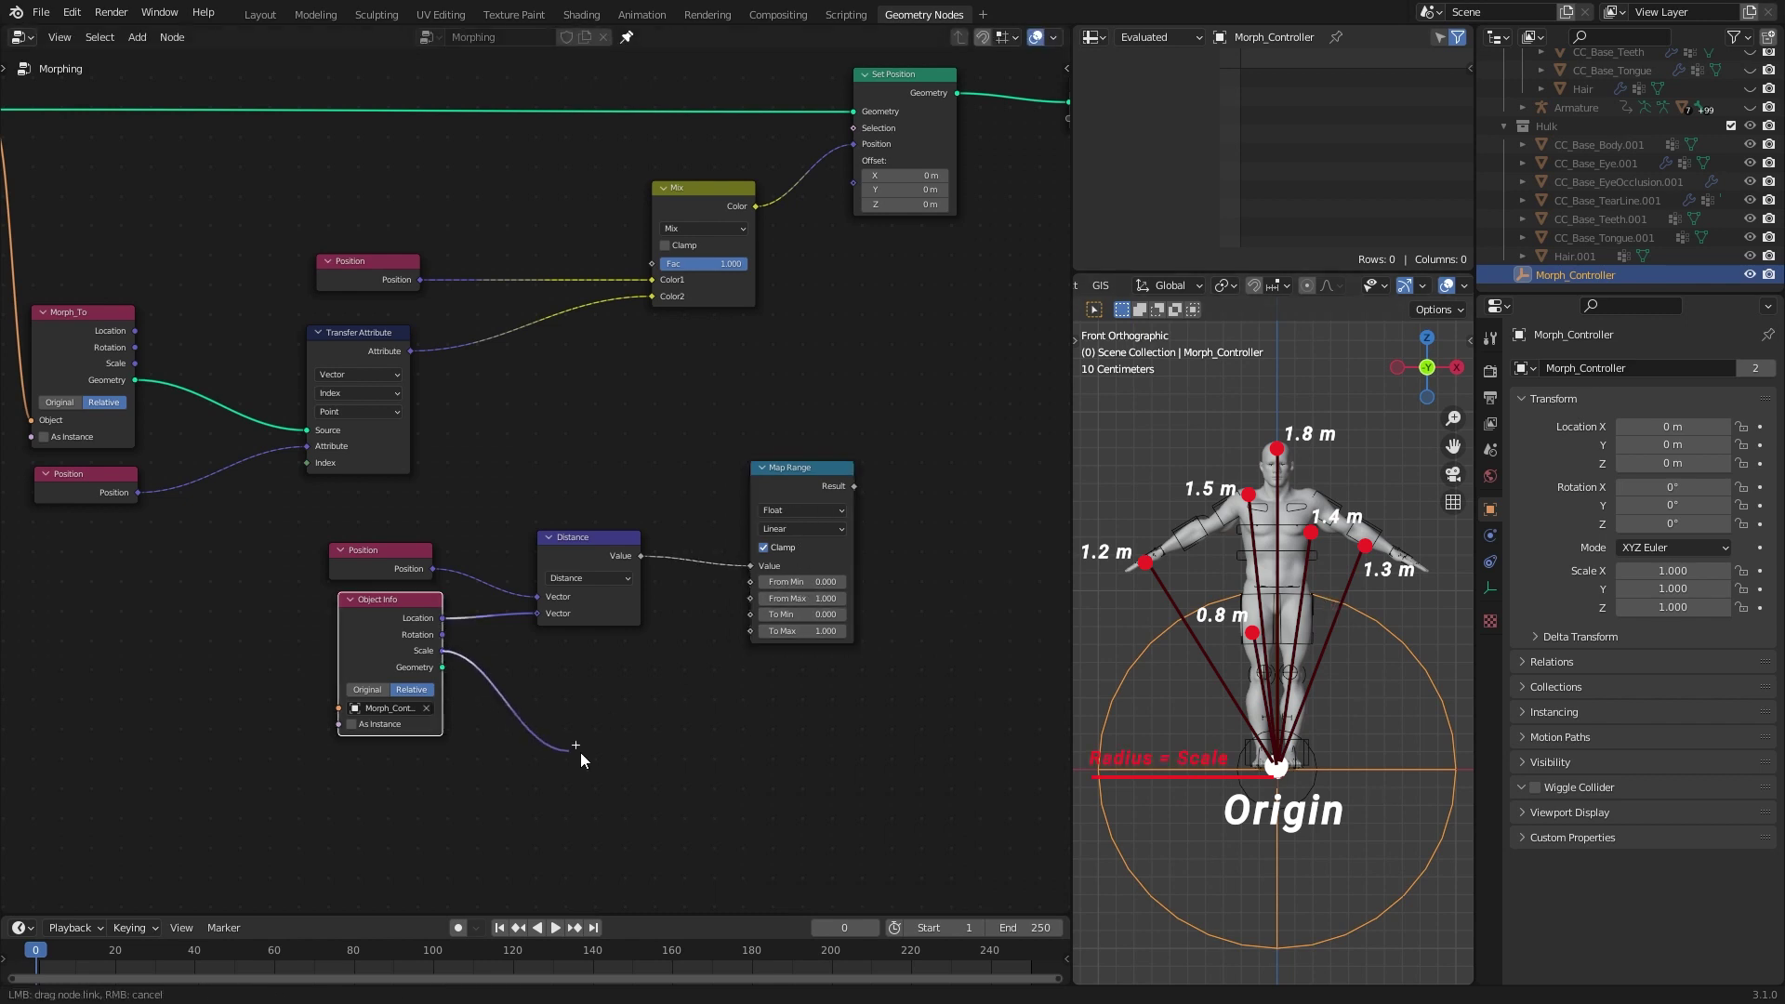
left_click_drag(755, 609, 755, 609)
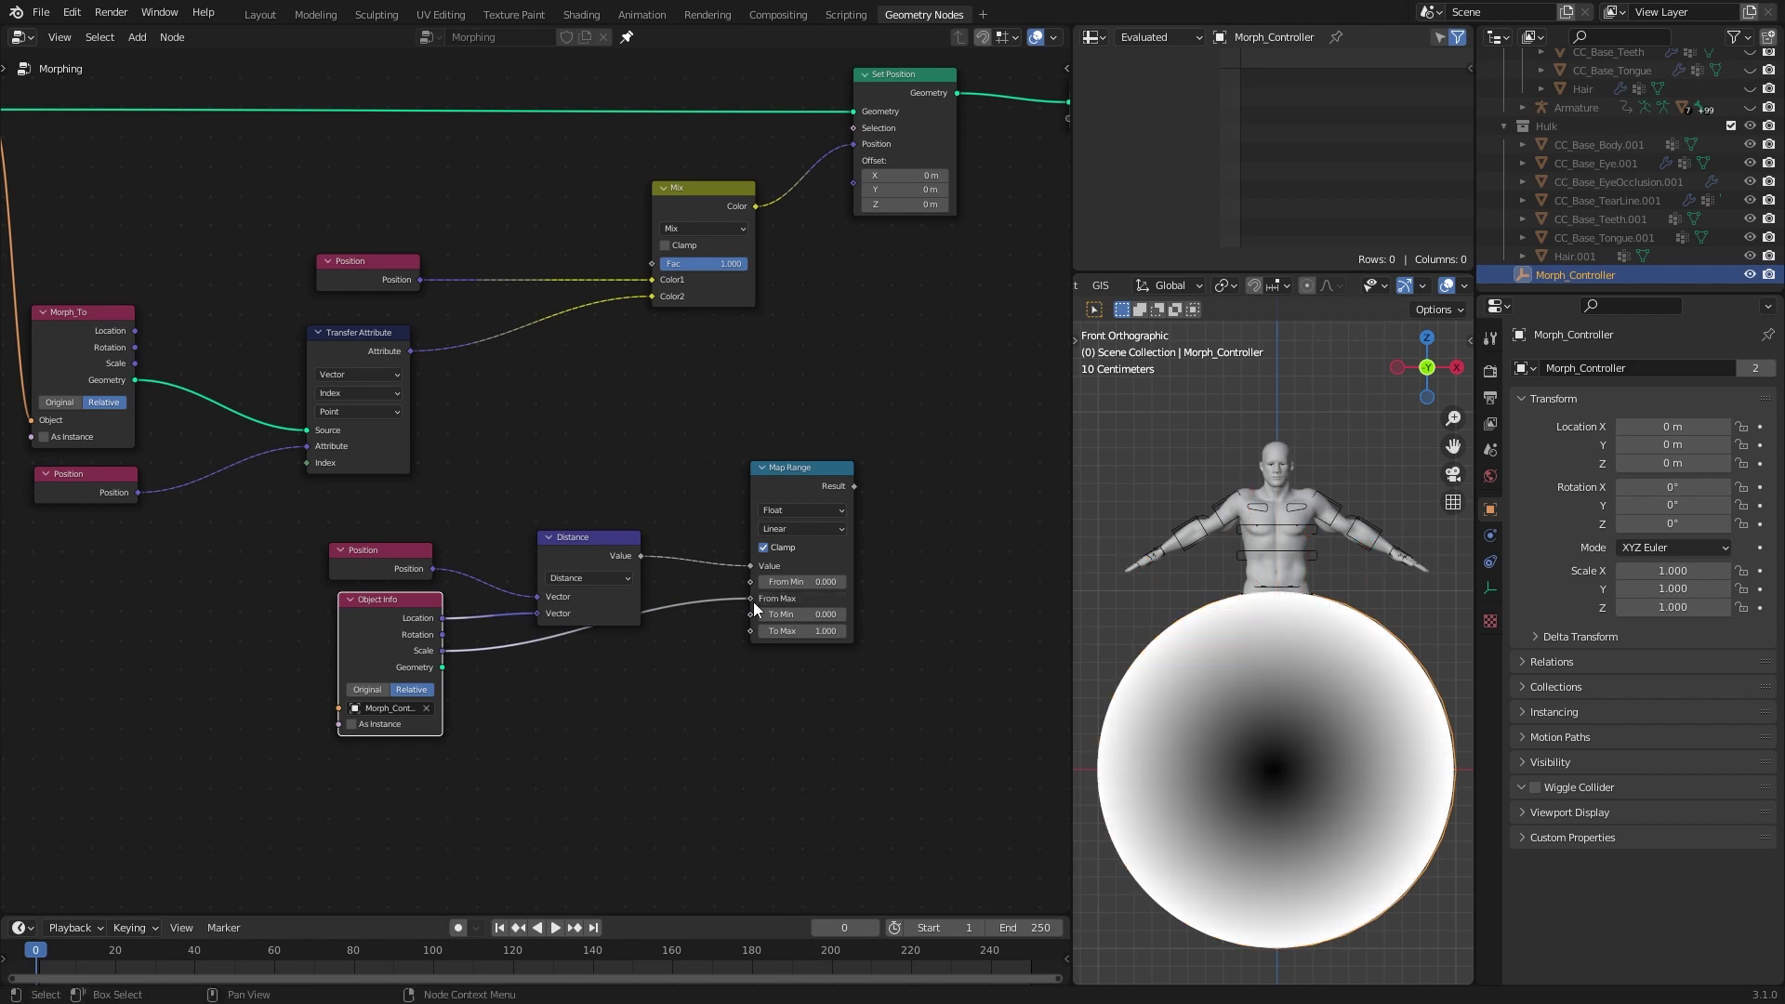
Set the Map Range's To Min to 1 and To Max to 0, and feed its Result into the Mix node's Fac.
scroll(755, 609, "up", 3)
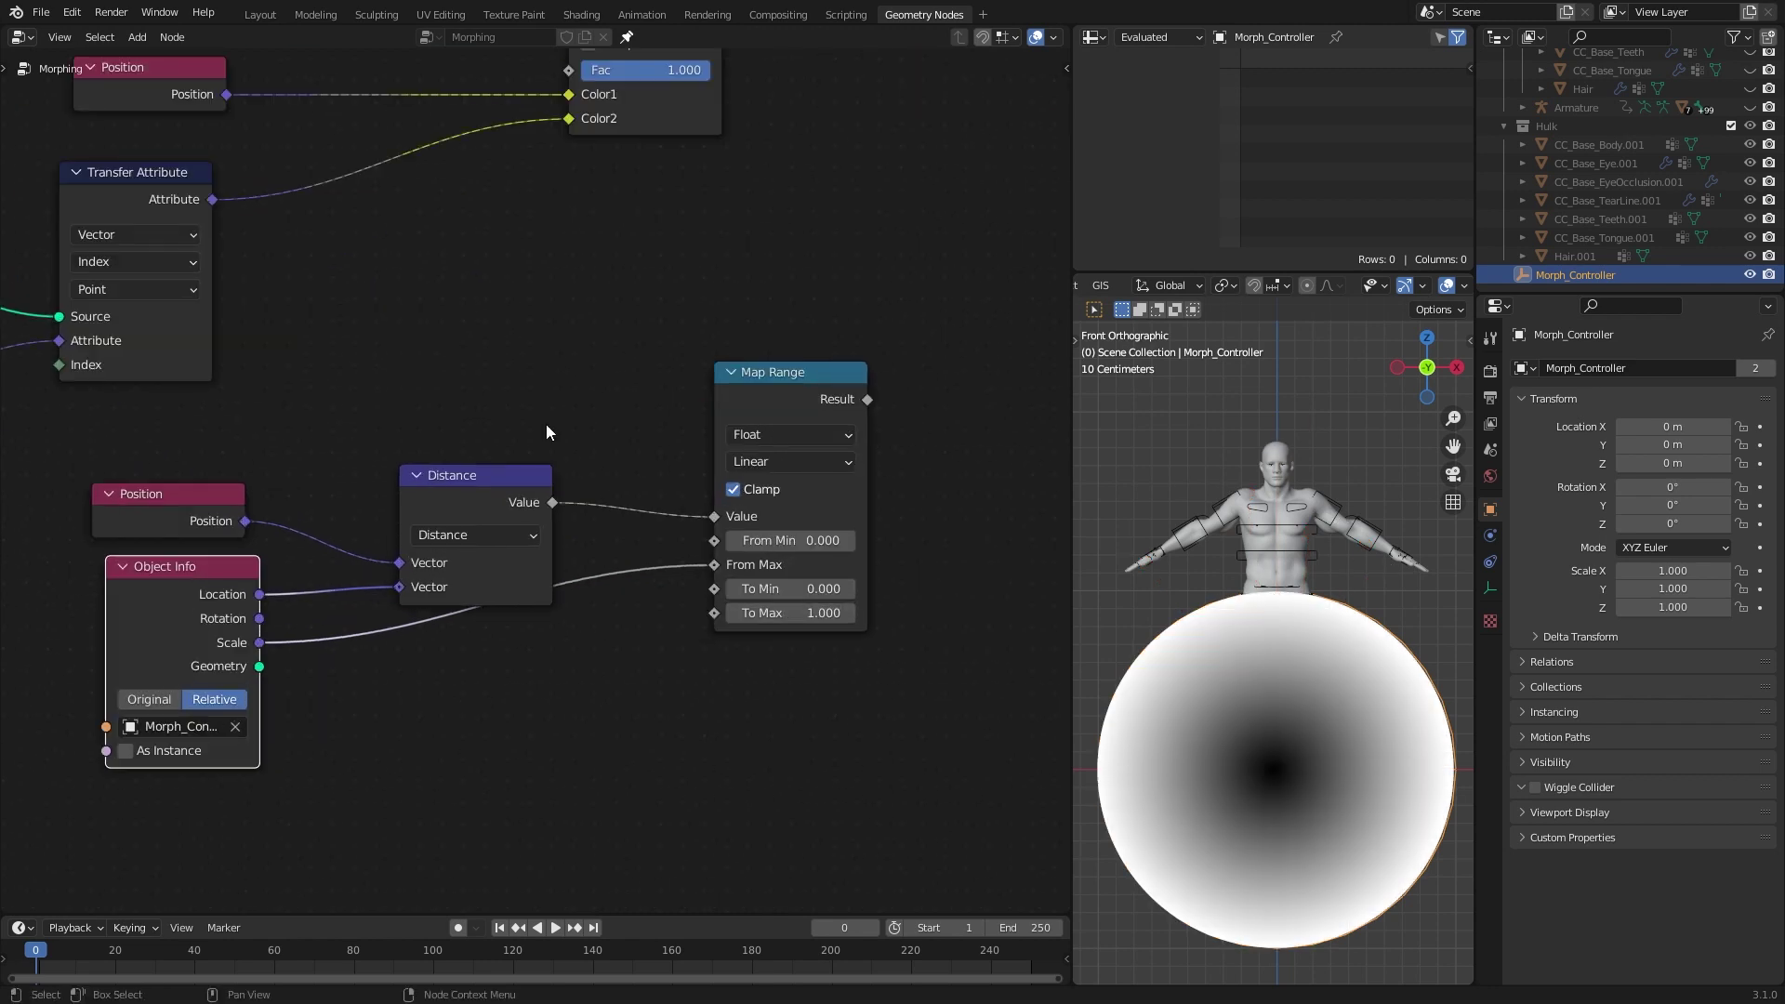
scroll(547, 433, "down", 1)
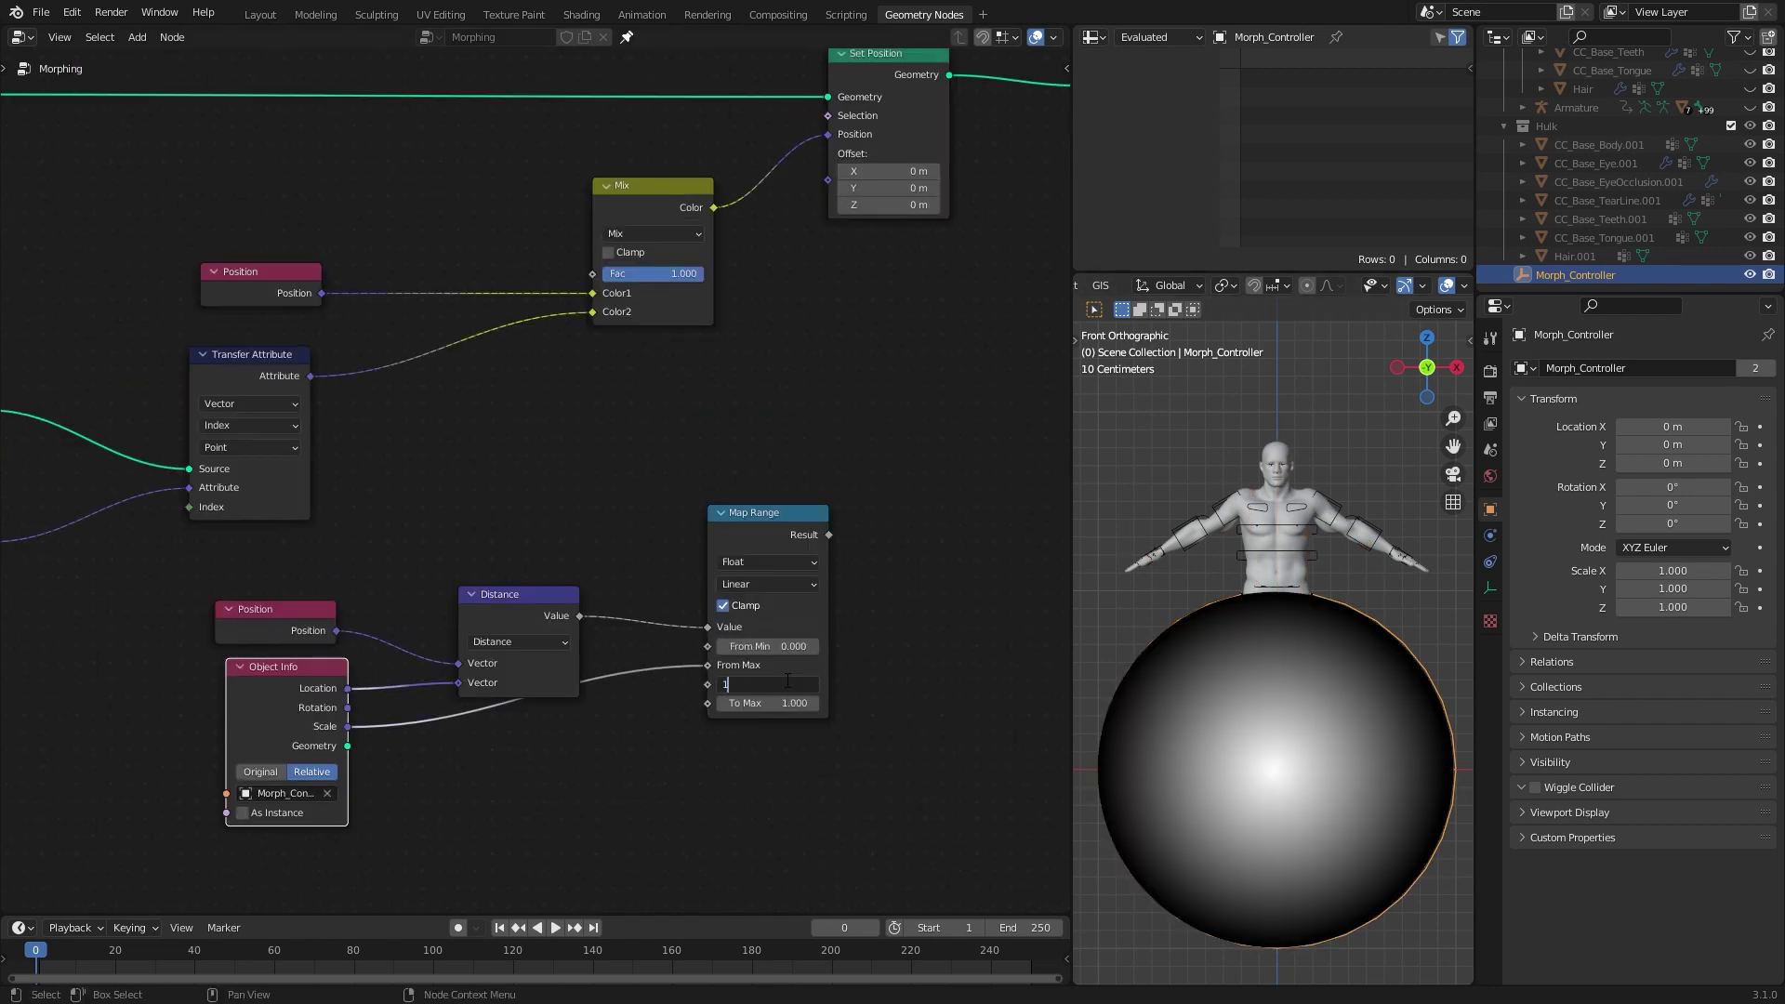
left_click_drag(828, 534, 591, 271)
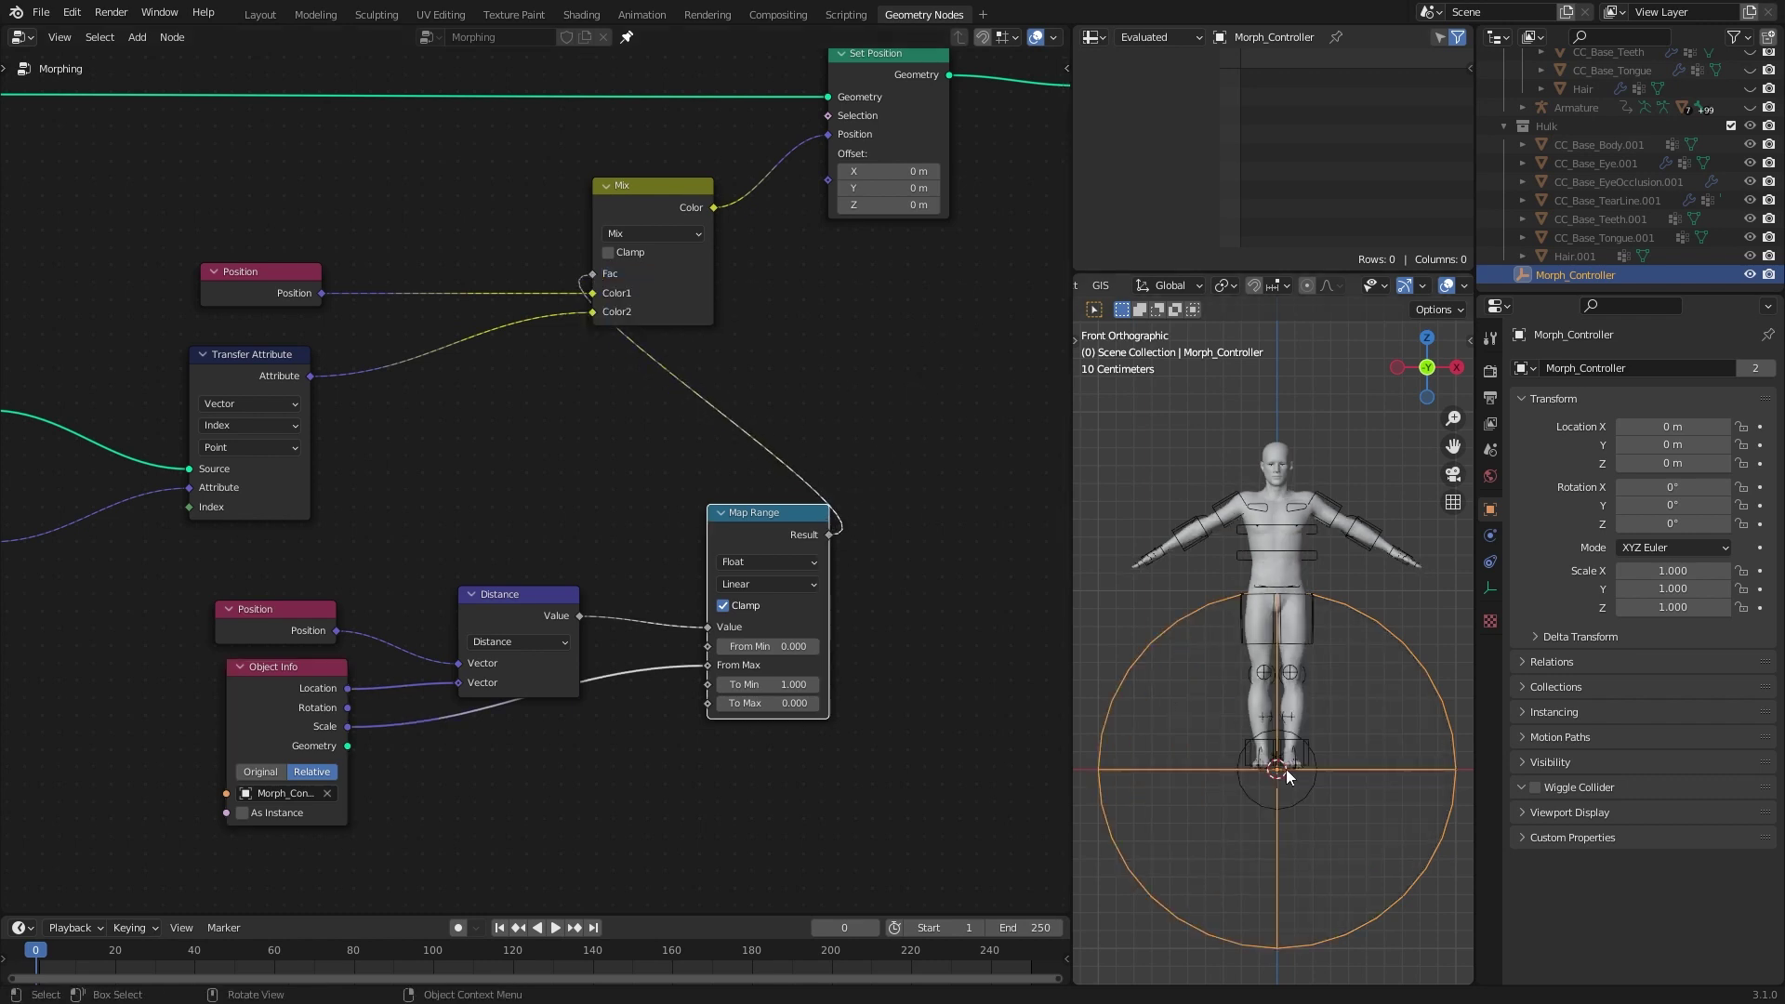
key("s")
key("Escape")
Move the controller's Position, Object Info, Distance and Map Range nodes farther left, leaving space before the Mix node.
scroll(701, 648, "down", 4)
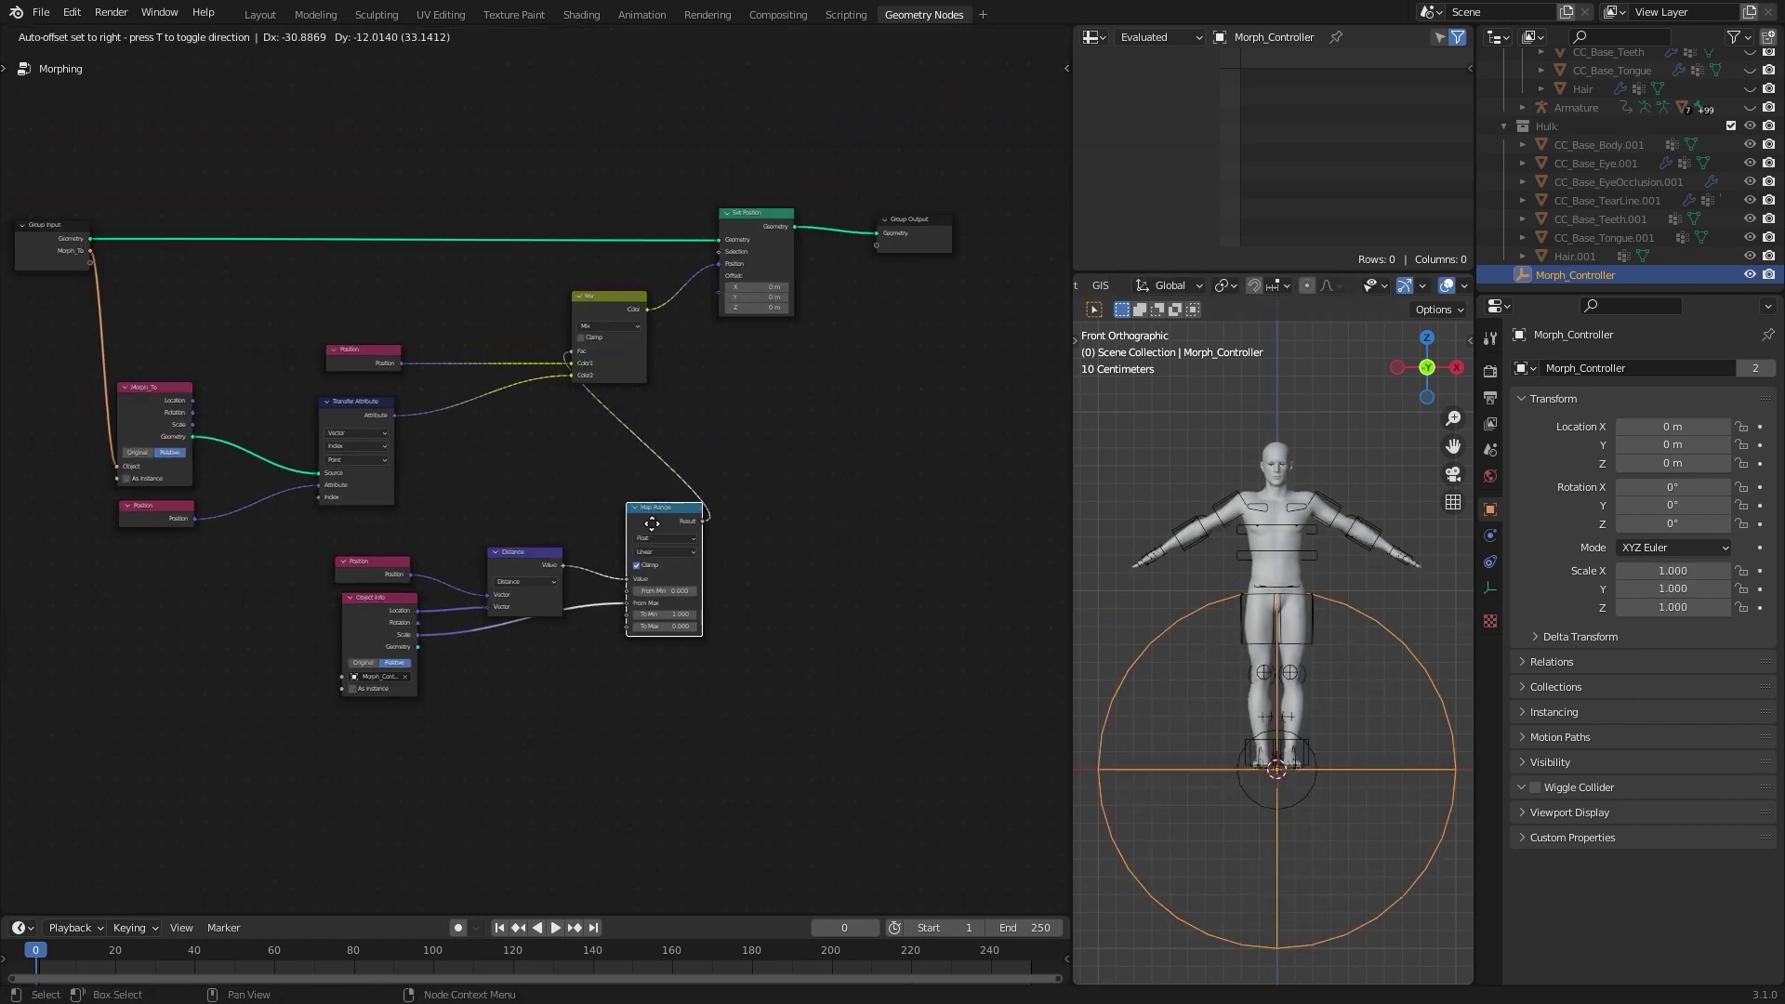
scroll(701, 647, "up", 2)
left_click_drag(716, 774, 362, 576)
key("g")
left_click(539, 689)
scroll(538, 689, "up", 2)
middle_click_drag(538, 689, 662, 567)
Insert a ColorRamp node on the link between the Map Range Result and the Mix node's Fac.
key("shift+a")
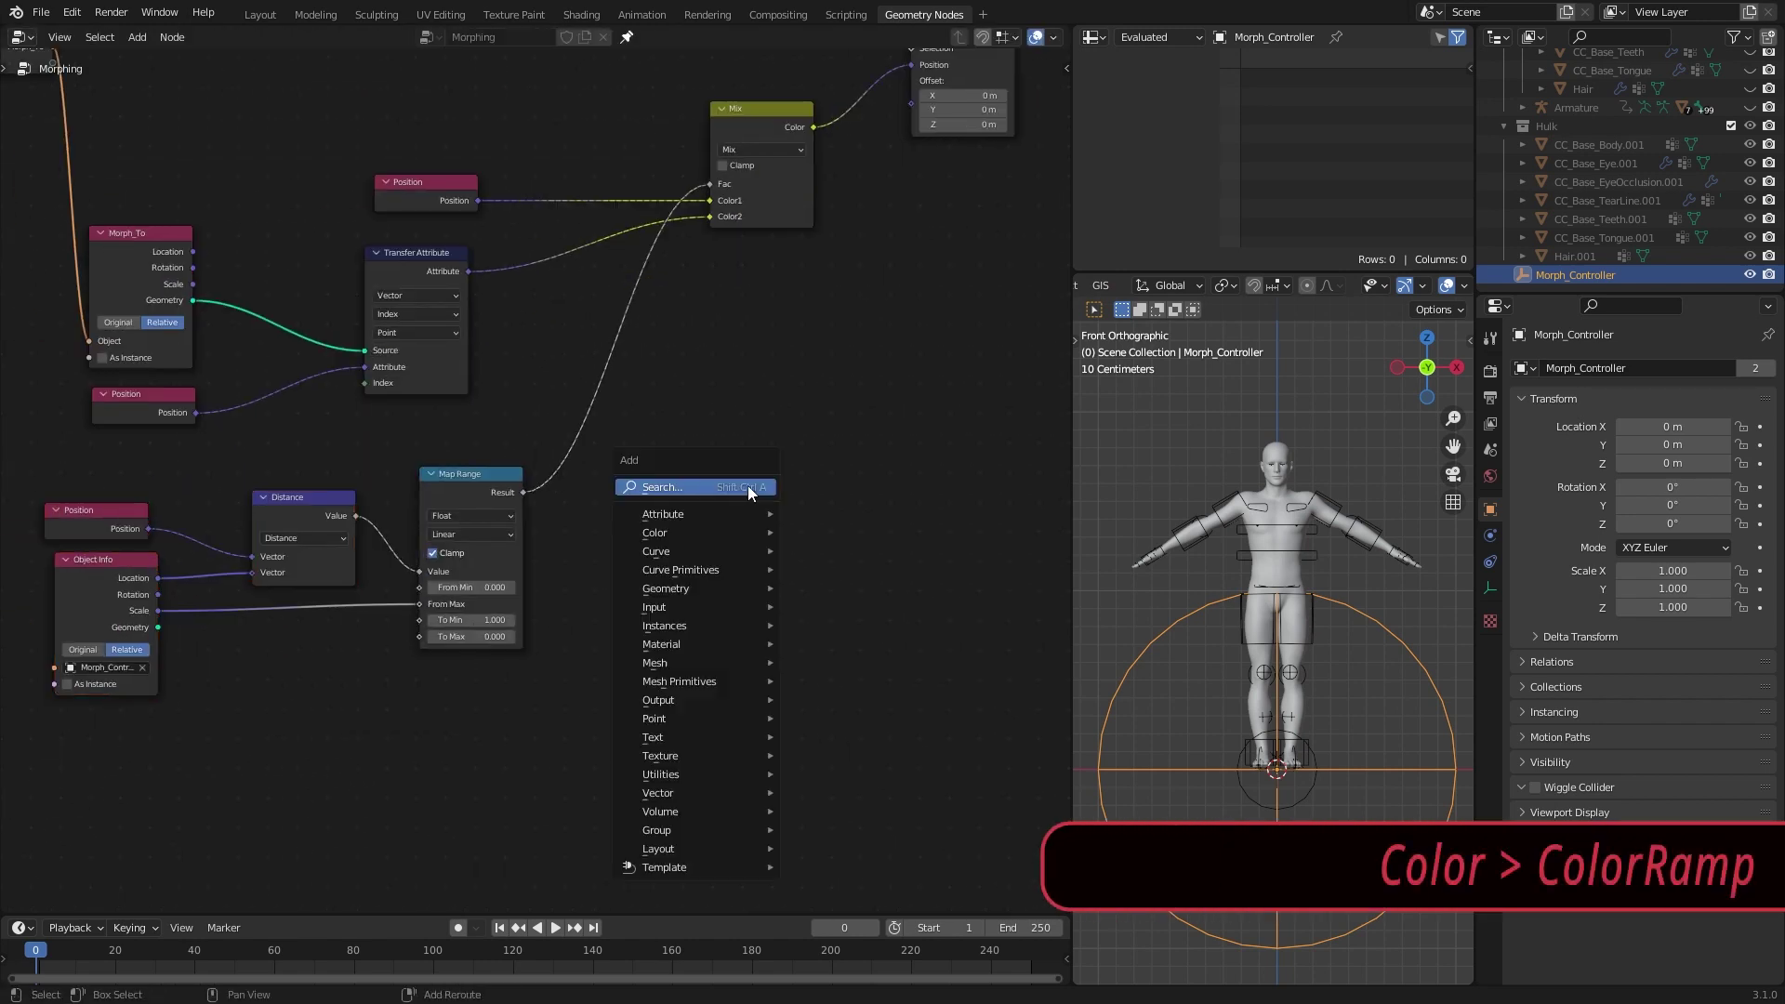
mouse_move(728, 535)
left_click(835, 533)
left_click(581, 392)
Set the ColorRamp to B-Spline, add a lightened middle stop, and cluster the stops near the dark end with the white one around 0.314.
scroll(797, 587, "up", 4)
left_click_drag(819, 480, 683, 485)
left_click(801, 451)
left_click(798, 540)
left_click(620, 451)
left_click(702, 531)
left_click_drag(787, 283, 788, 242)
left_click_drag(682, 482, 666, 484)
left_click_drag(621, 483, 626, 482)
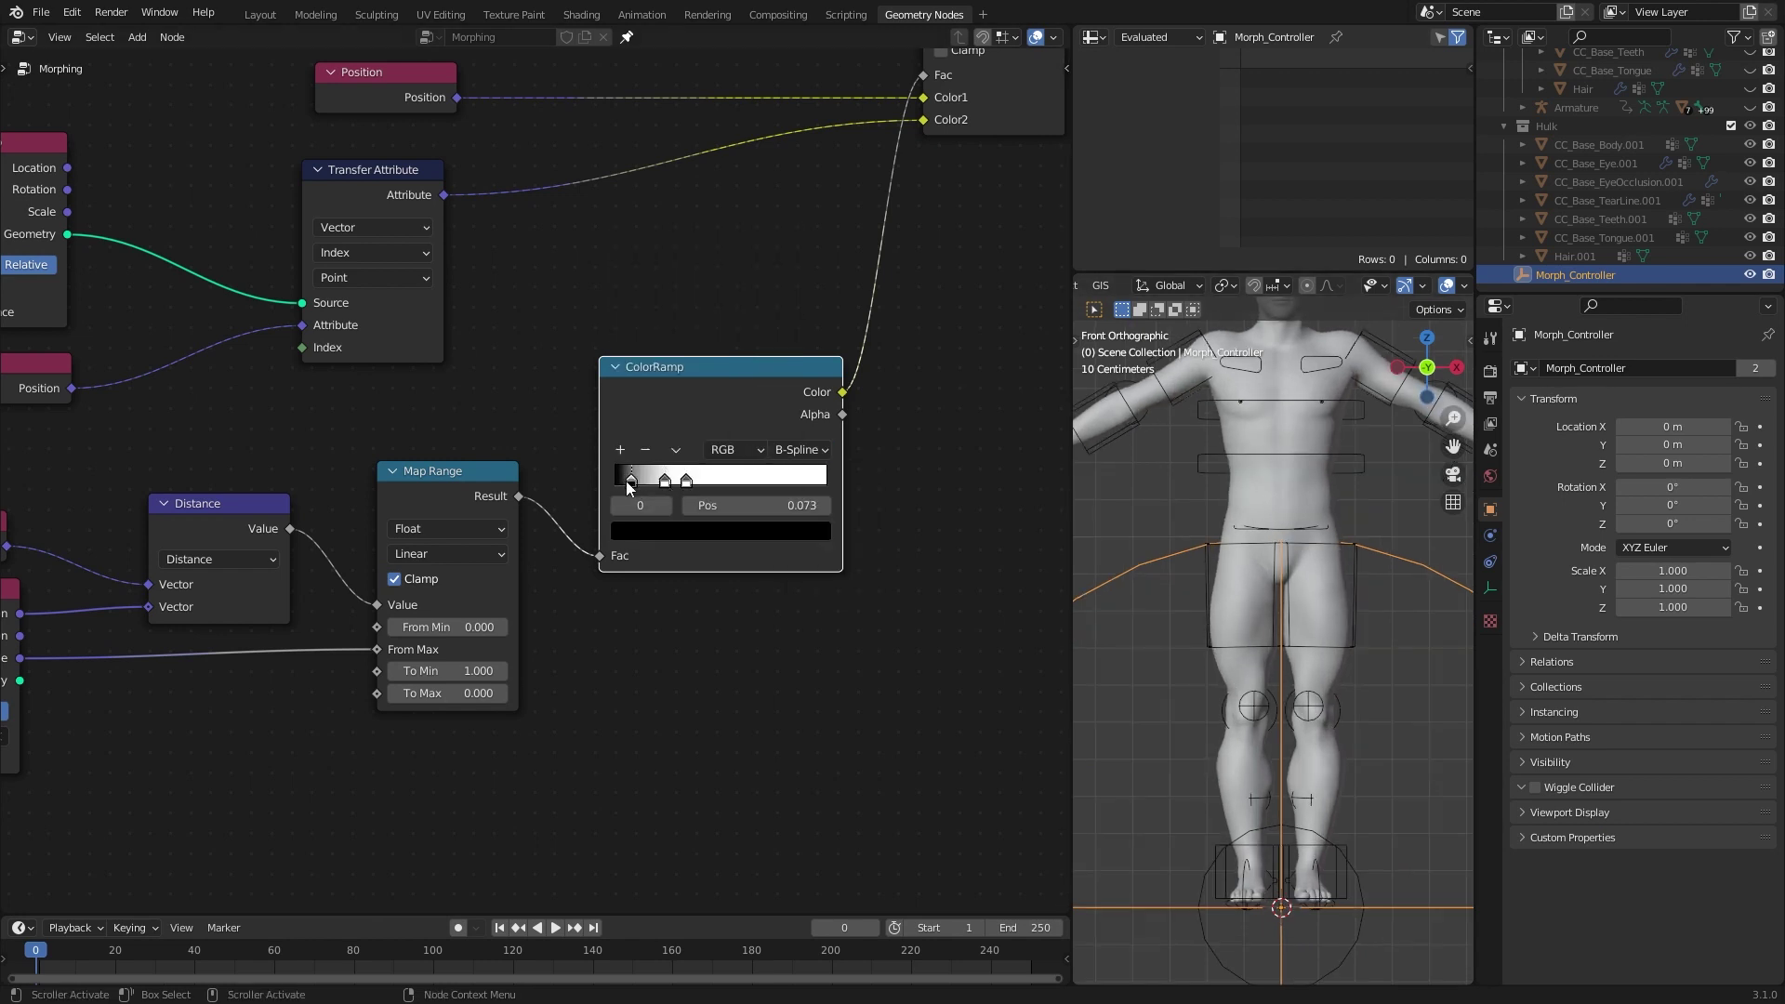
Move Morph_Controller beside the body to about X 0.928 m, Z 1.056 m, and scale it up to about 1.897.
scroll(744, 686, "down", 3)
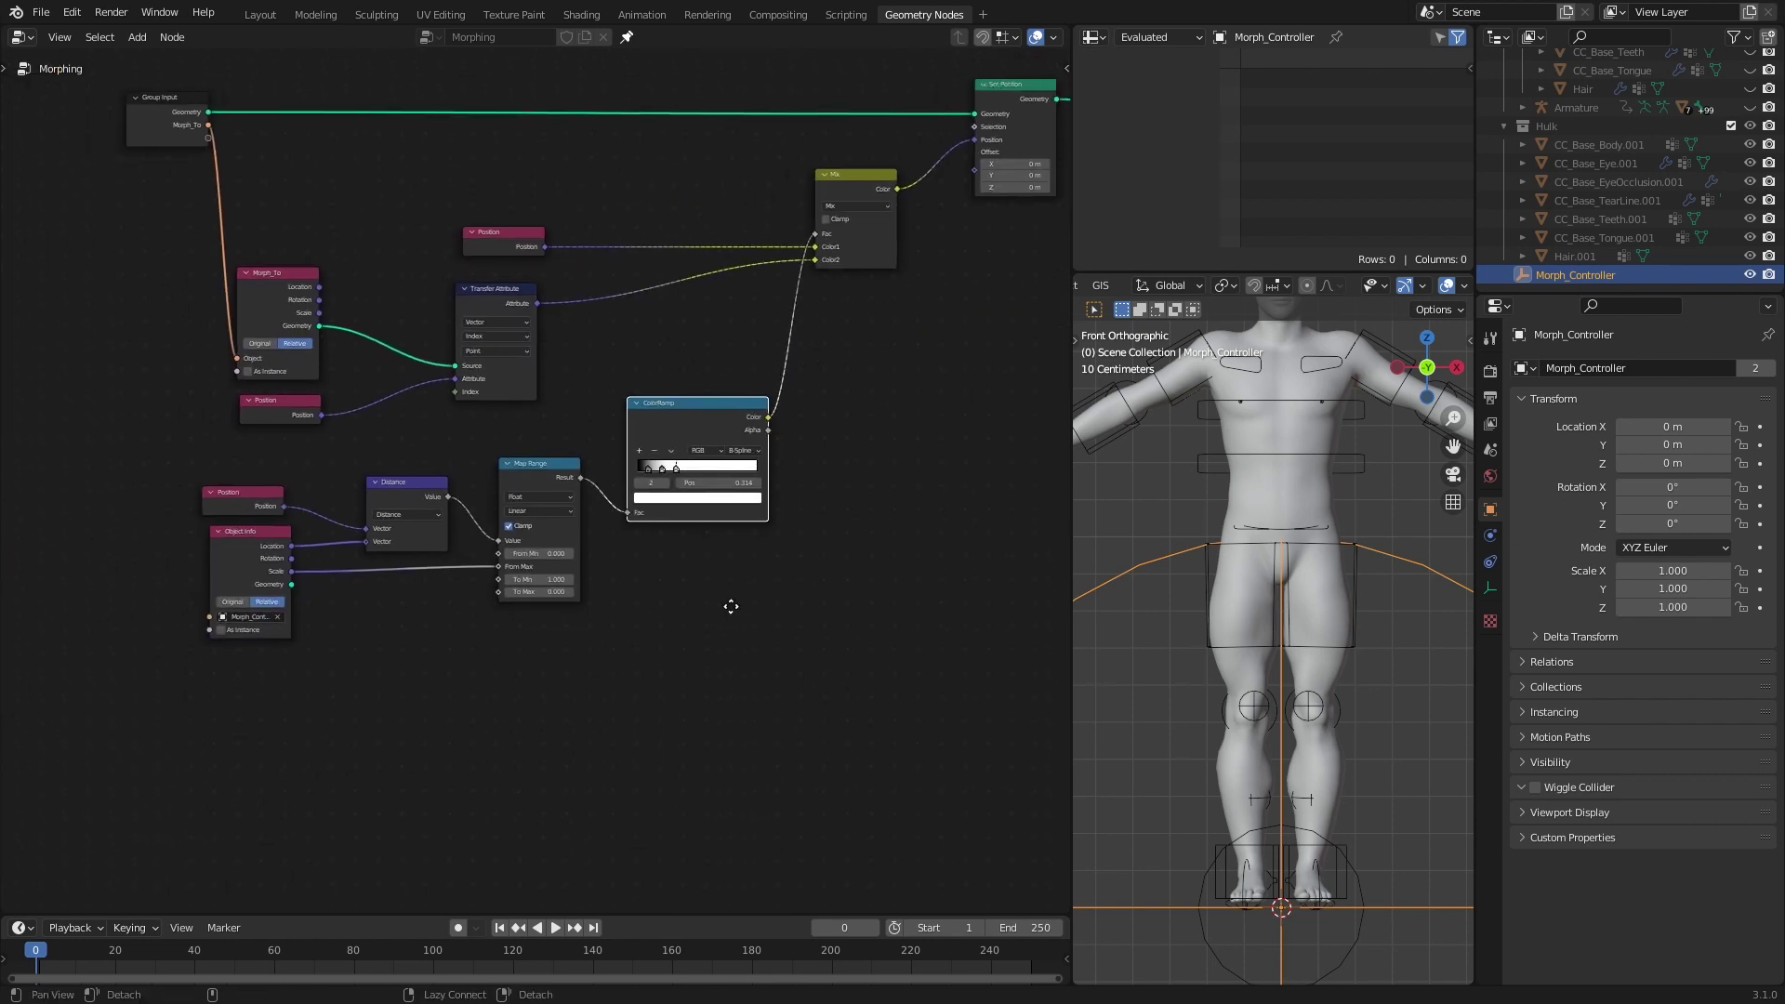
scroll(1283, 714, "down", 3)
key("s")
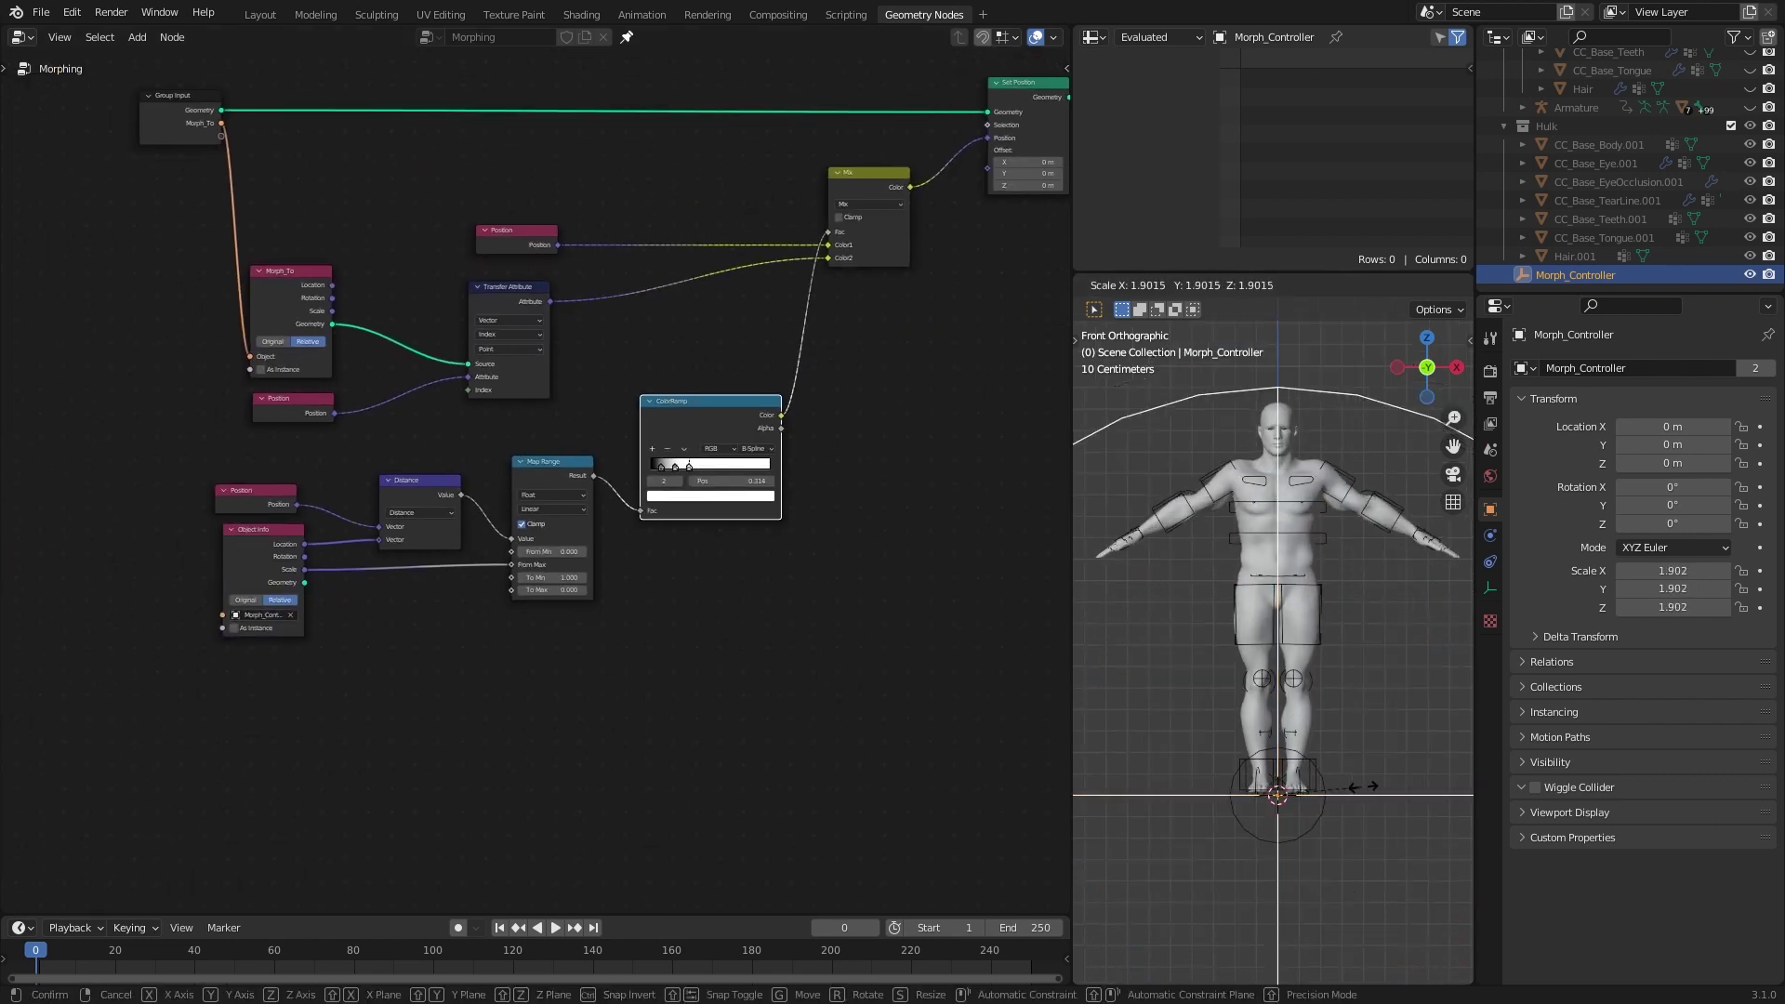
right_click(1297, 814)
key("g")
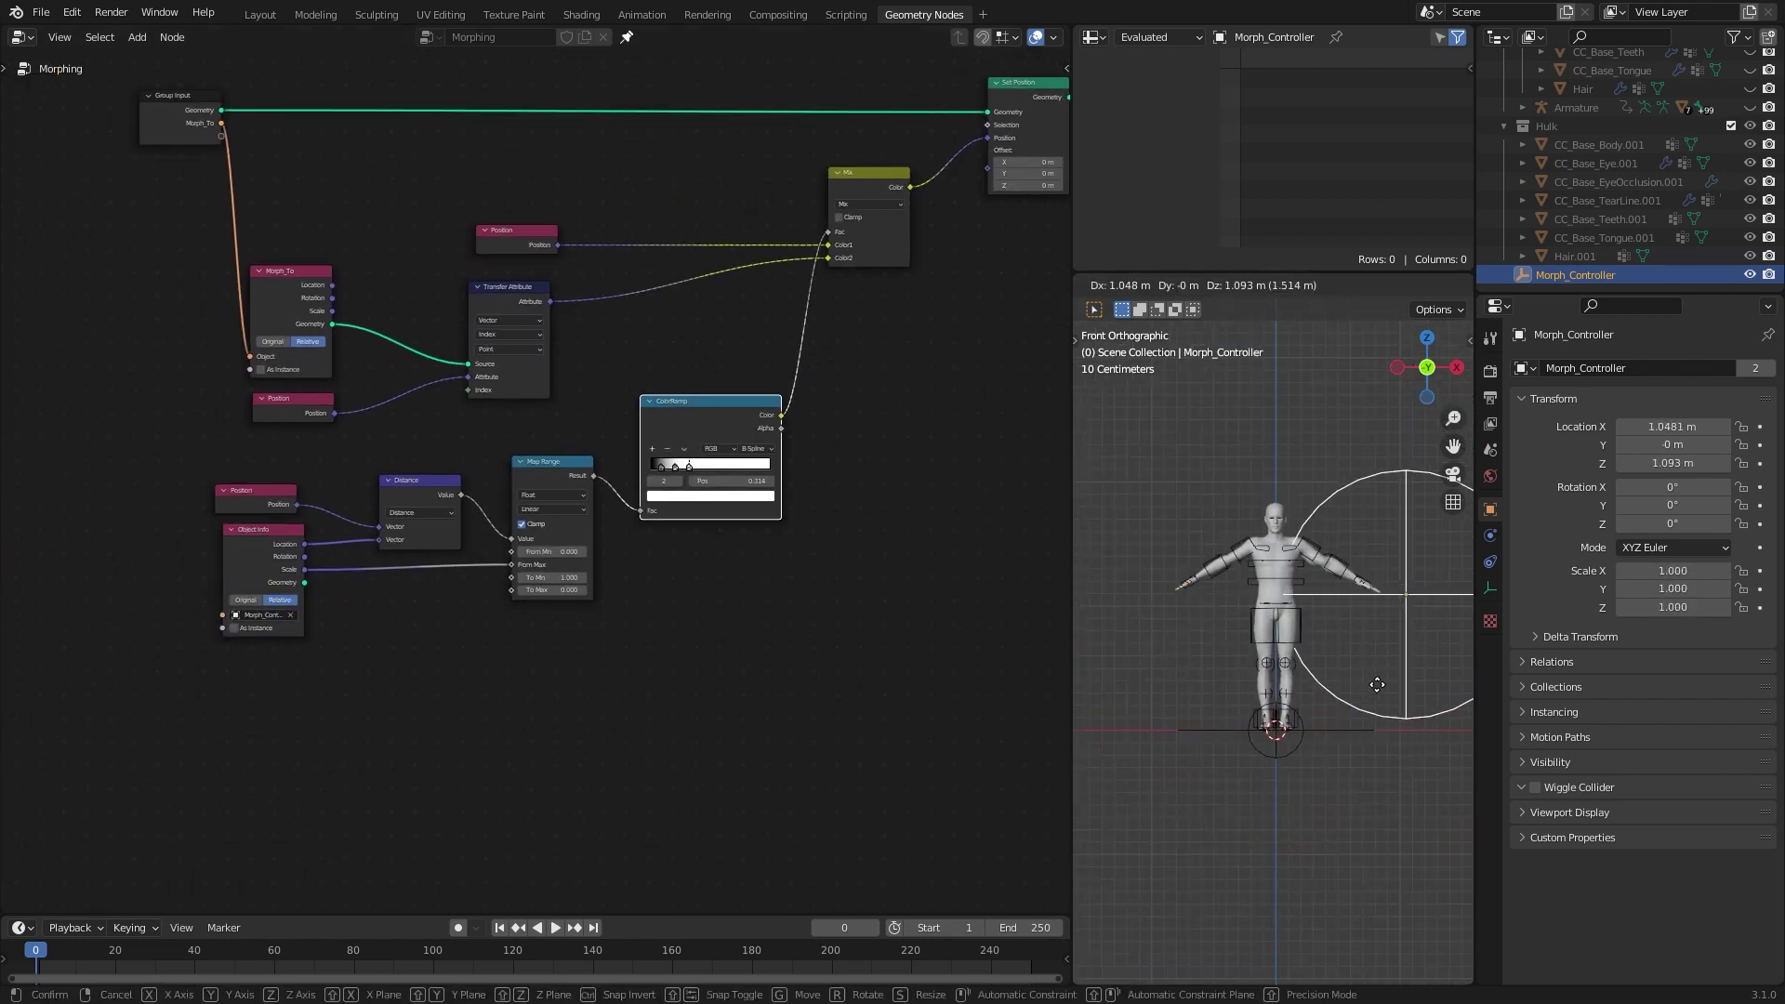
left_click(1358, 694)
key("s")
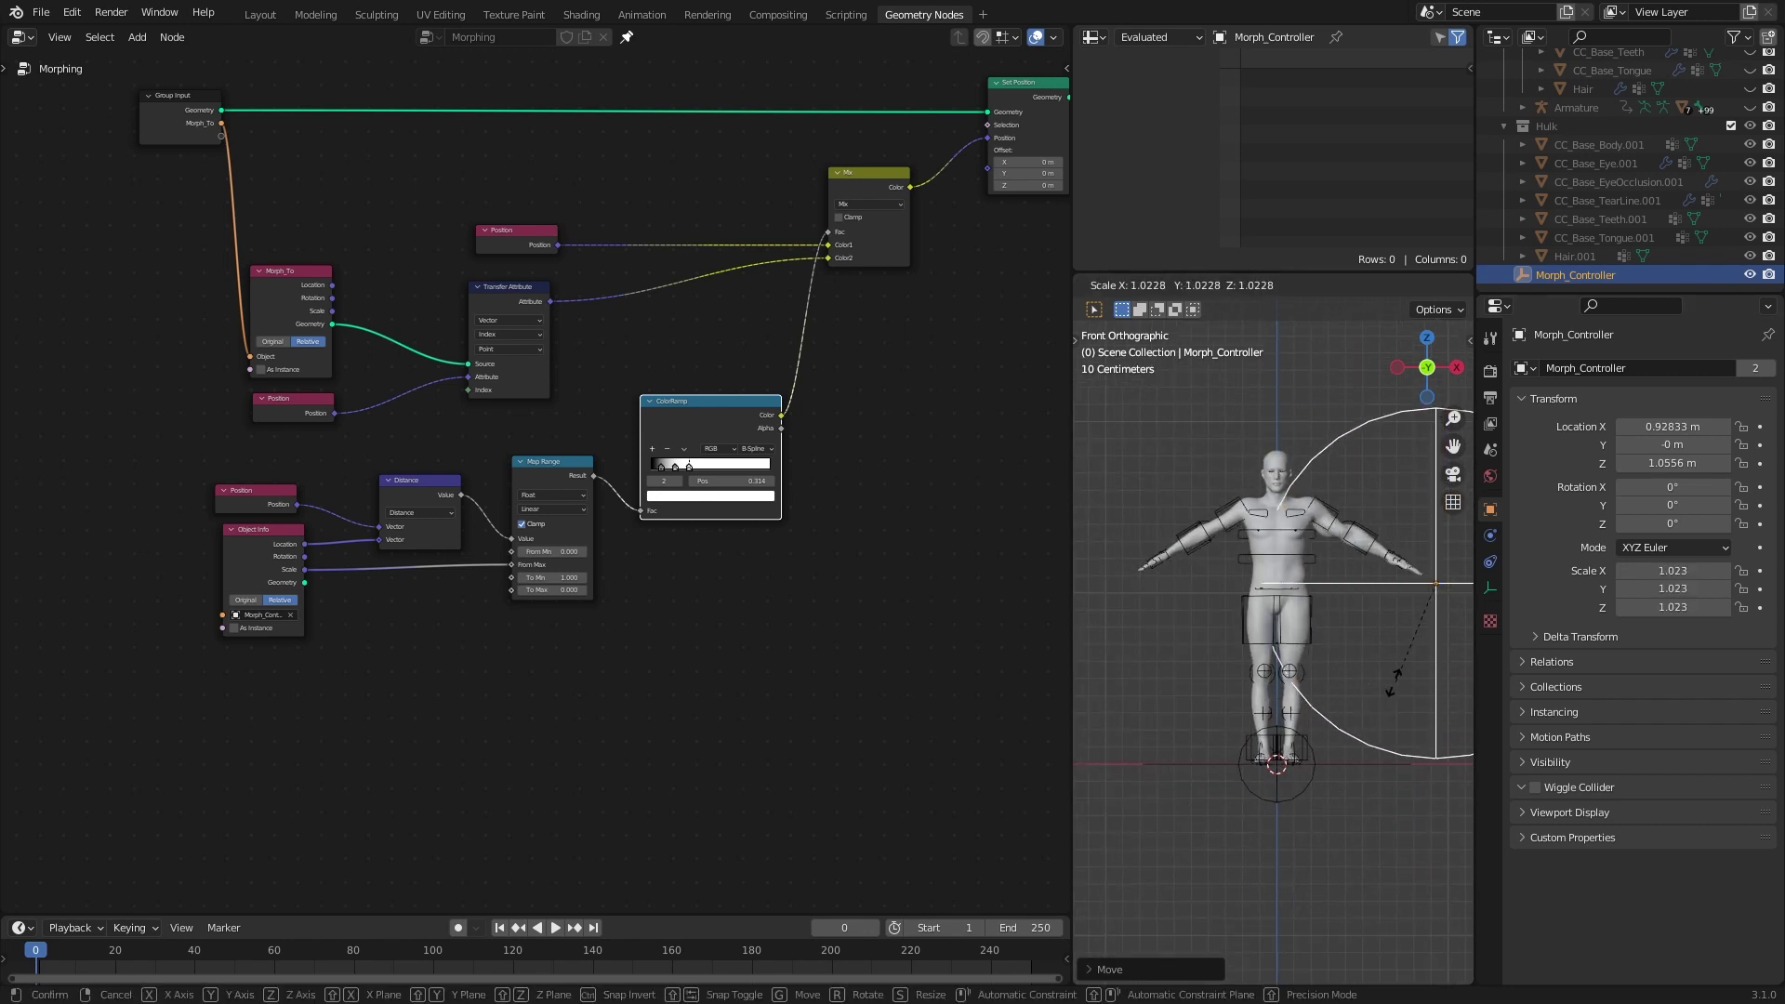
left_click(1330, 758)
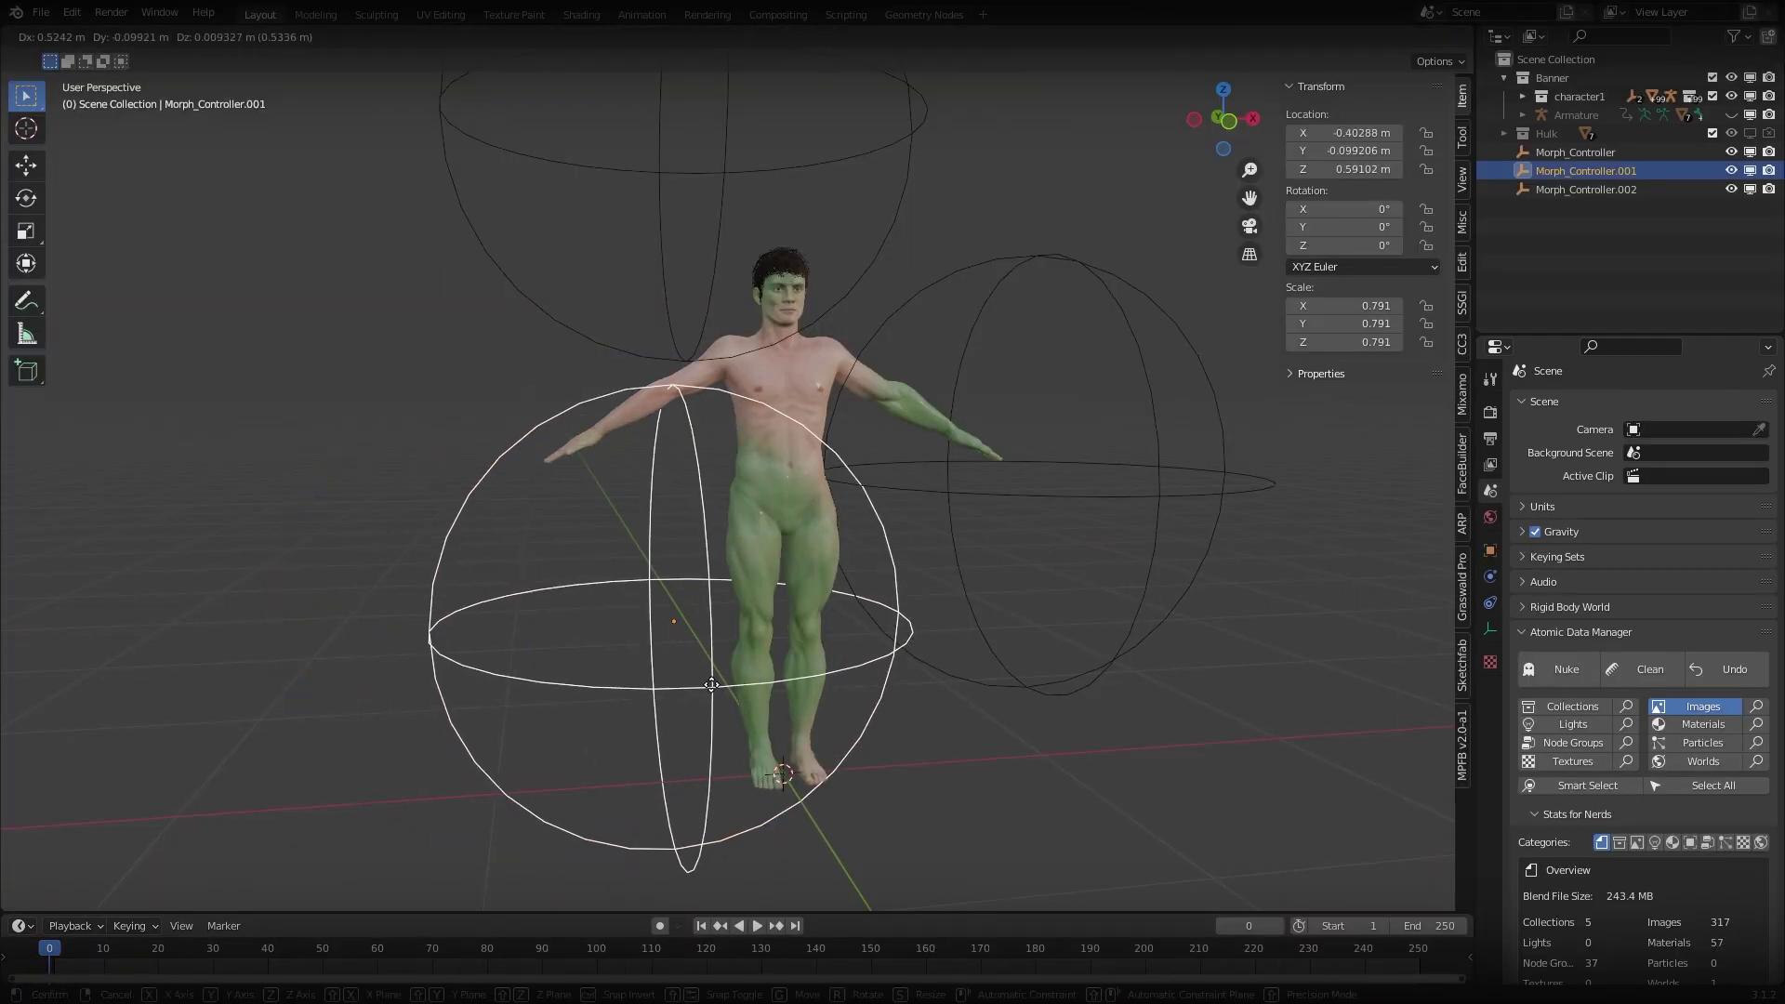
Place Morph_Controller.001 by the legs at about X -0.366 m, Z 0.597 m, and move Morph_Controller.002 beside the character's right arm.
left_click(827, 635)
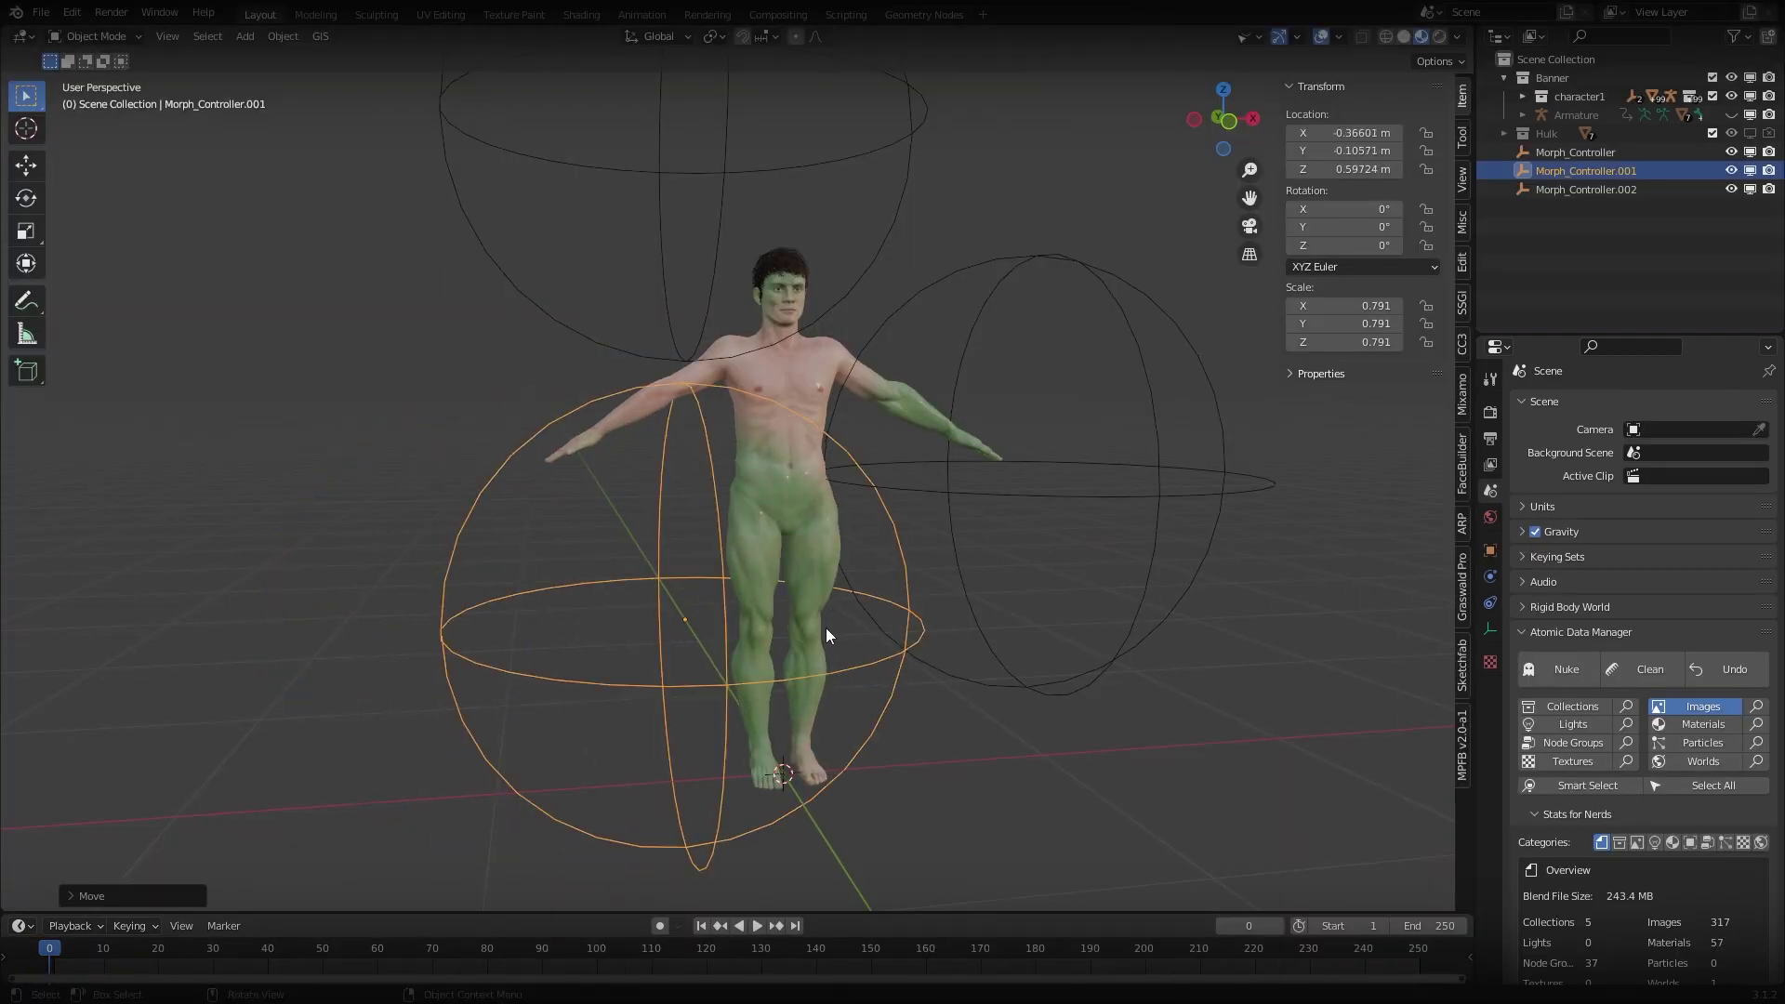
left_click(1084, 478)
key("g")
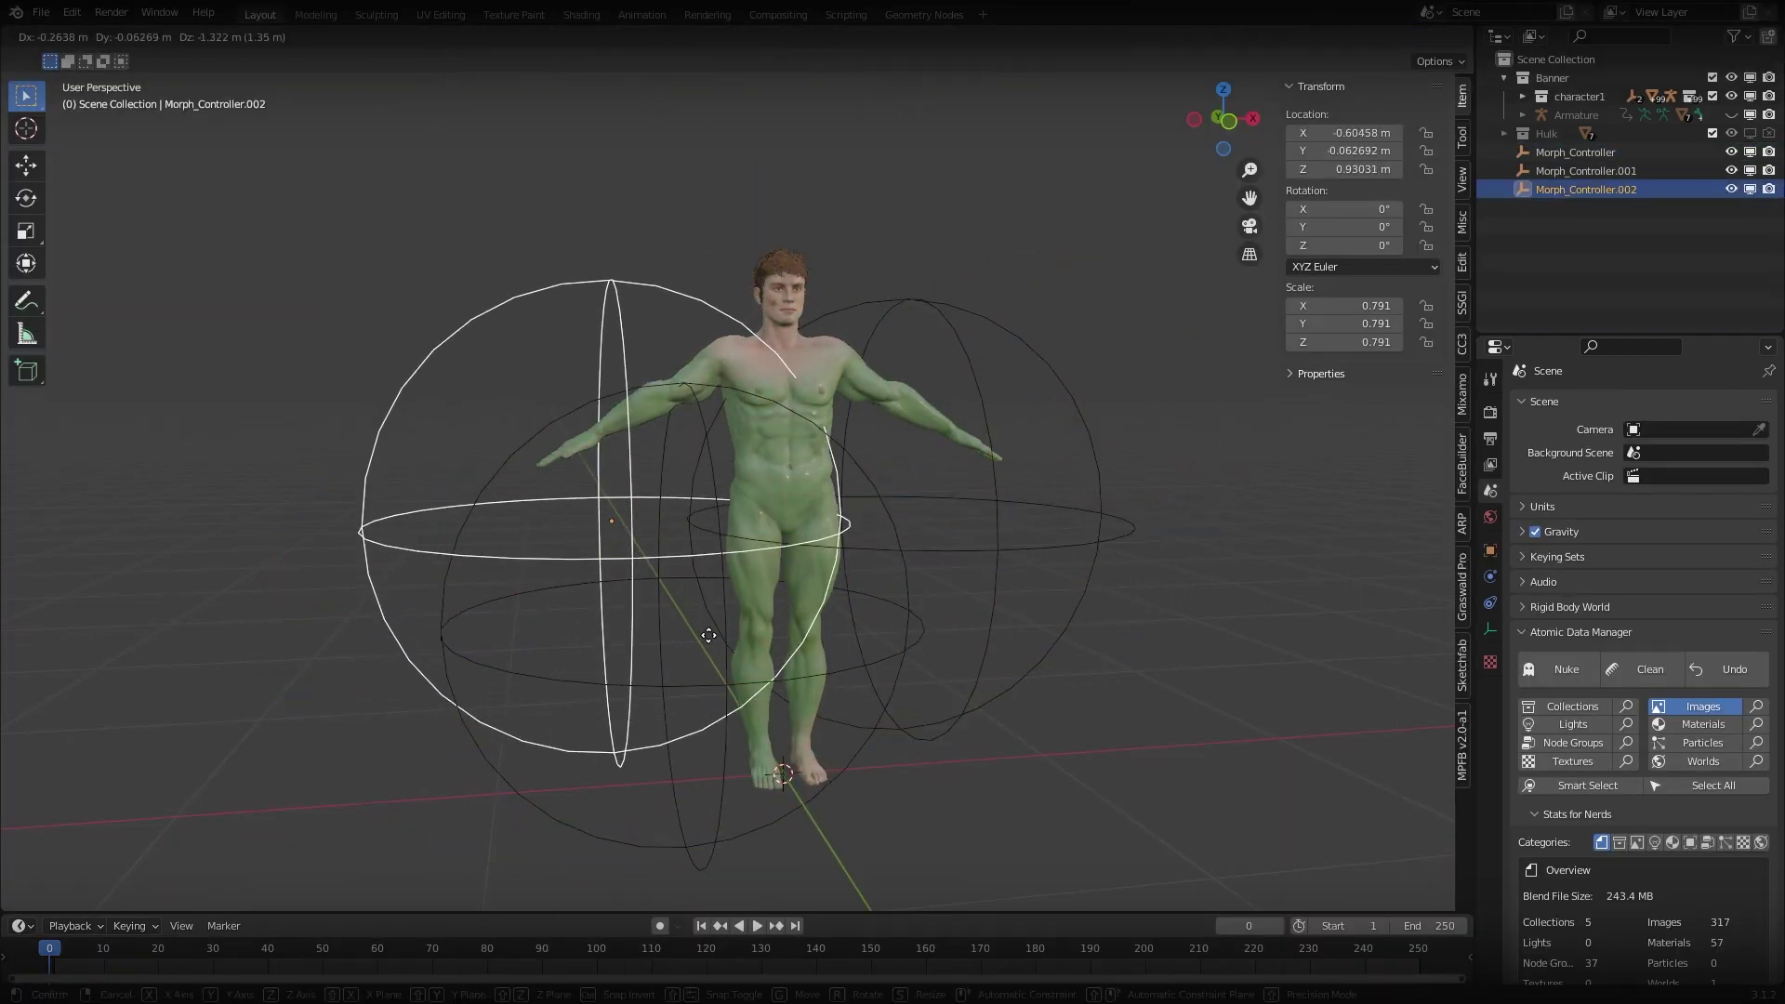
left_click(694, 639)
Scale Morph_Controller.001 to about 0.970 and reposition it around the character.
left_click(840, 690)
key("s")
left_click(1009, 712)
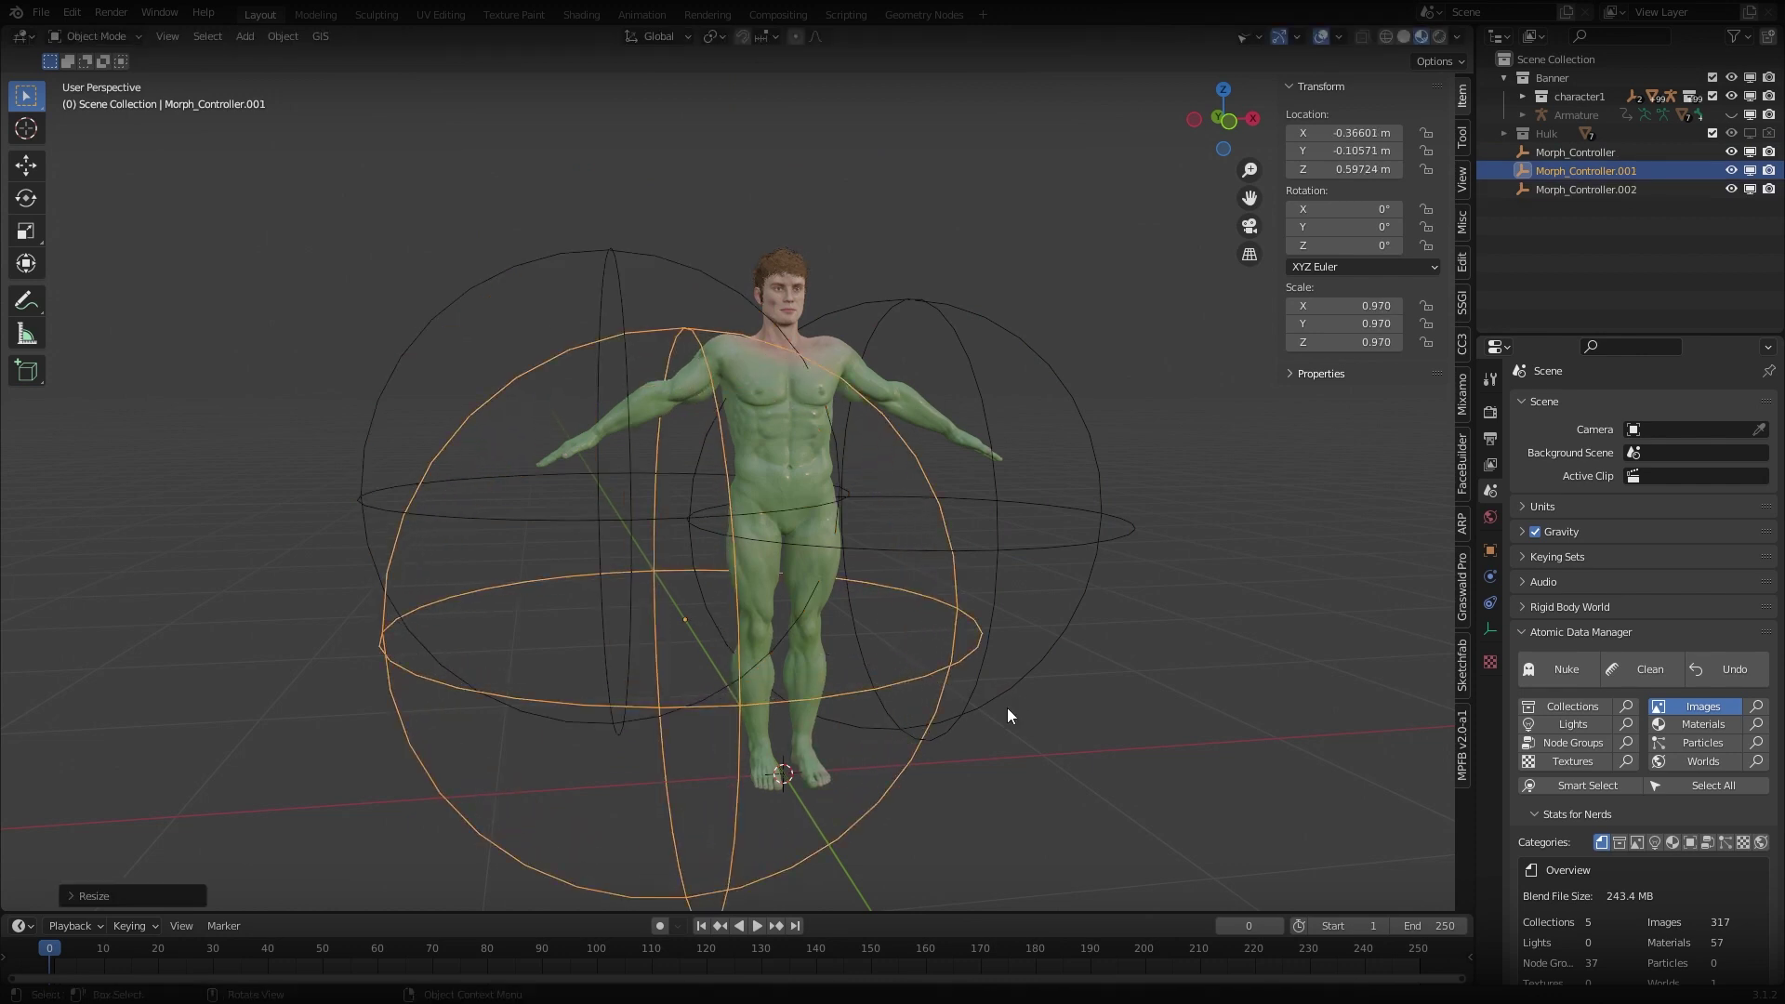
key("g")
left_click(1030, 692)
left_click(1010, 546)
middle_click_drag(1027, 603, 950, 619)
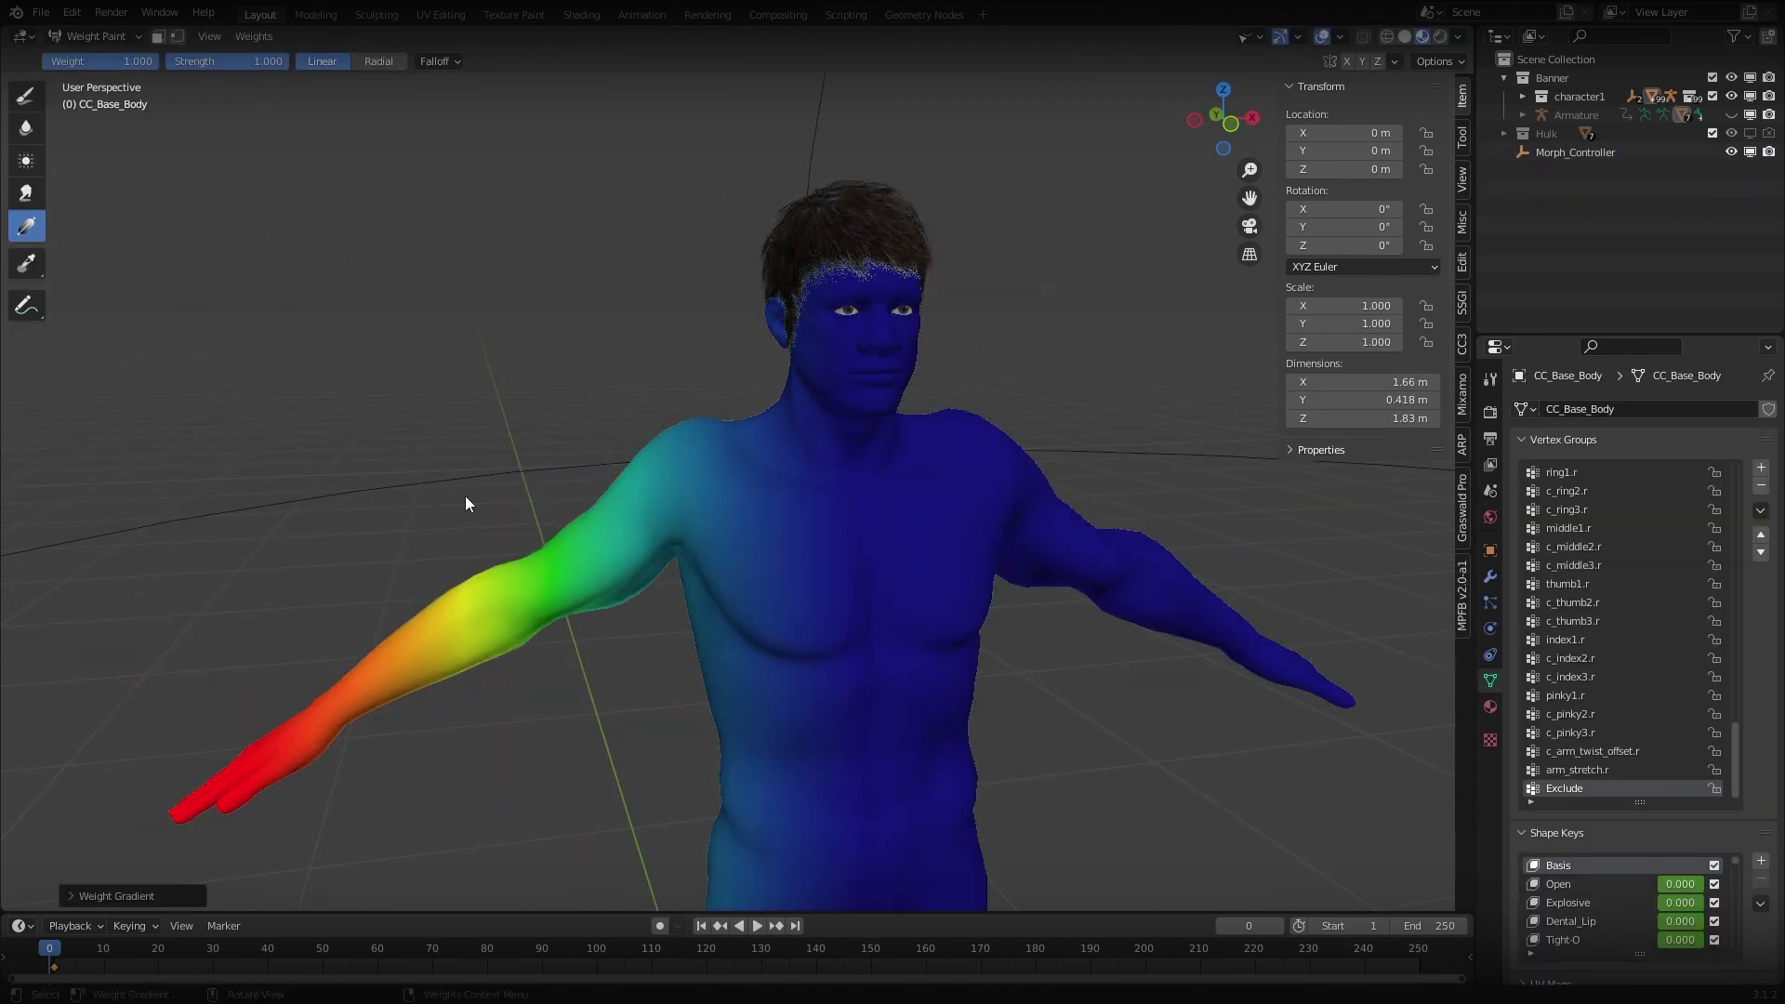
Apply a weight gradient across the character's torso in the Exclude vertex group and return to Object Mode.
mouse_move(466, 499)
left_mouse_down()
mouse_move(1008, 585)
mouse_move(837, 521)
mouse_move(1047, 541)
left_mouse_up()
key("ctrl+Tab")
left_click(678, 558)
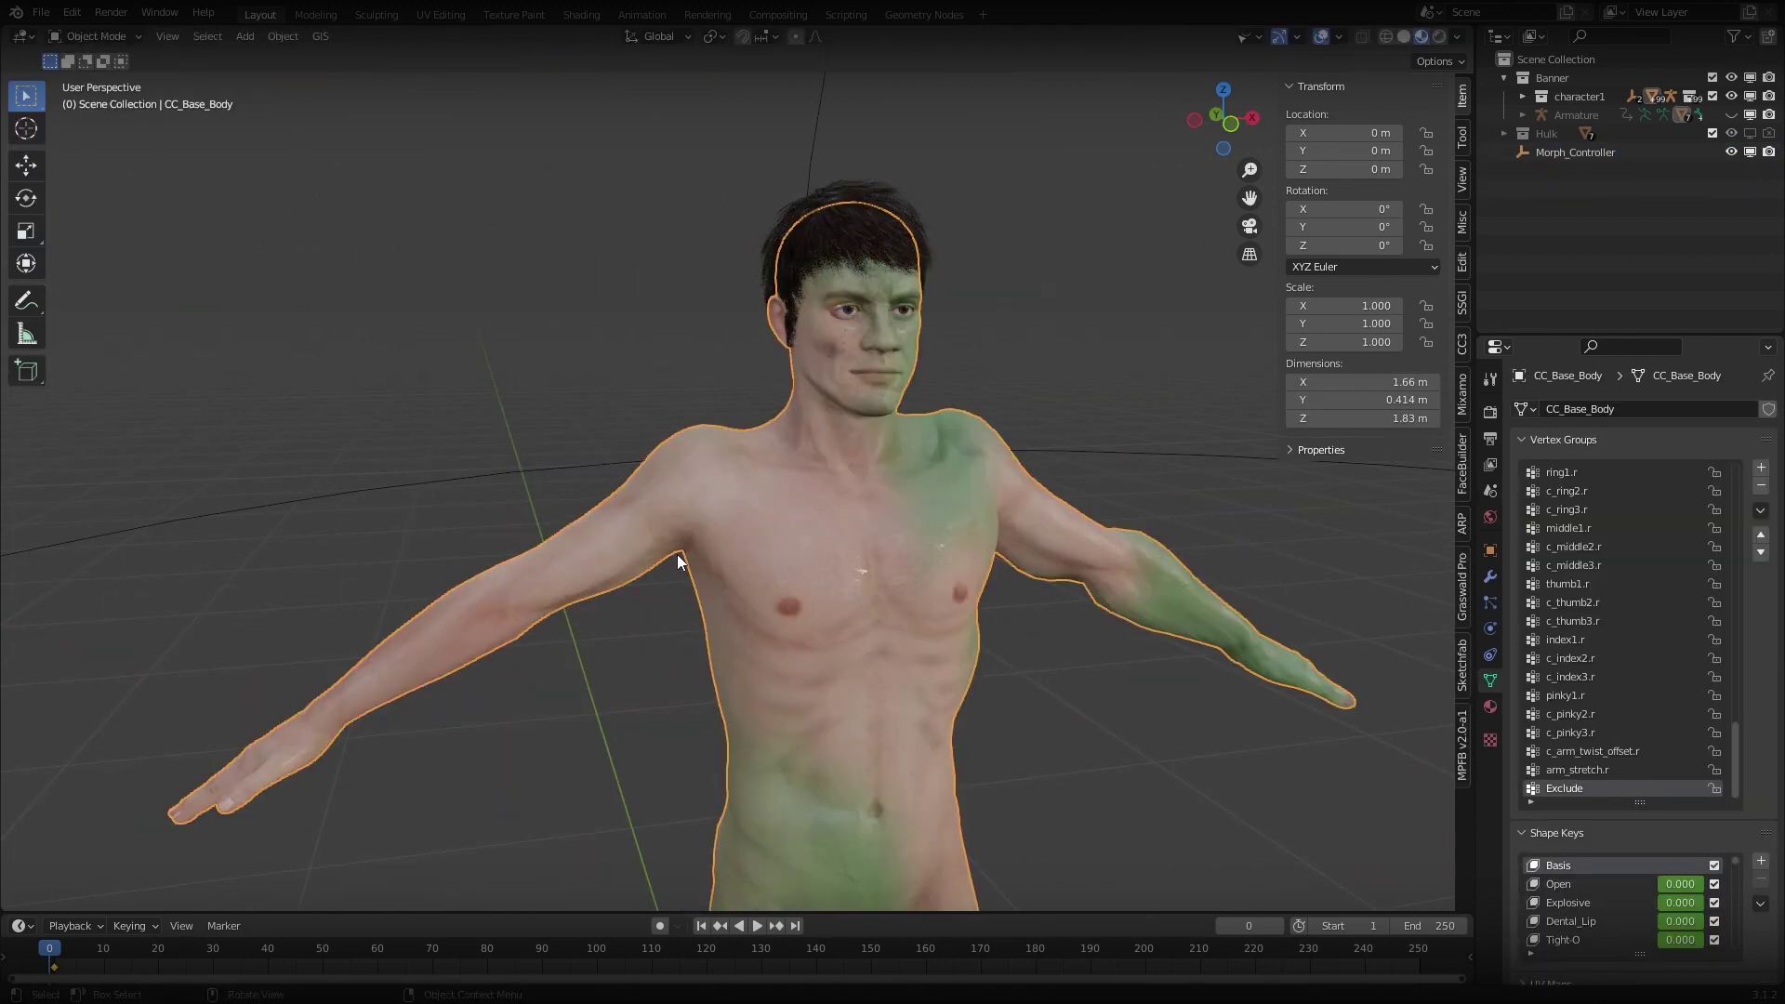
In Weight Paint mode, paint weight 0 over the character's right hand and forearm in the Exclude group.
middle_click_drag(900, 589, 873, 594)
scroll(873, 594, "down", 4)
scroll(837, 606, "up", 2)
key("ctrl+Tab")
left_click(690, 375)
left_click_drag(288, 61, 186, 61)
left_click_drag(400, 523, 548, 507)
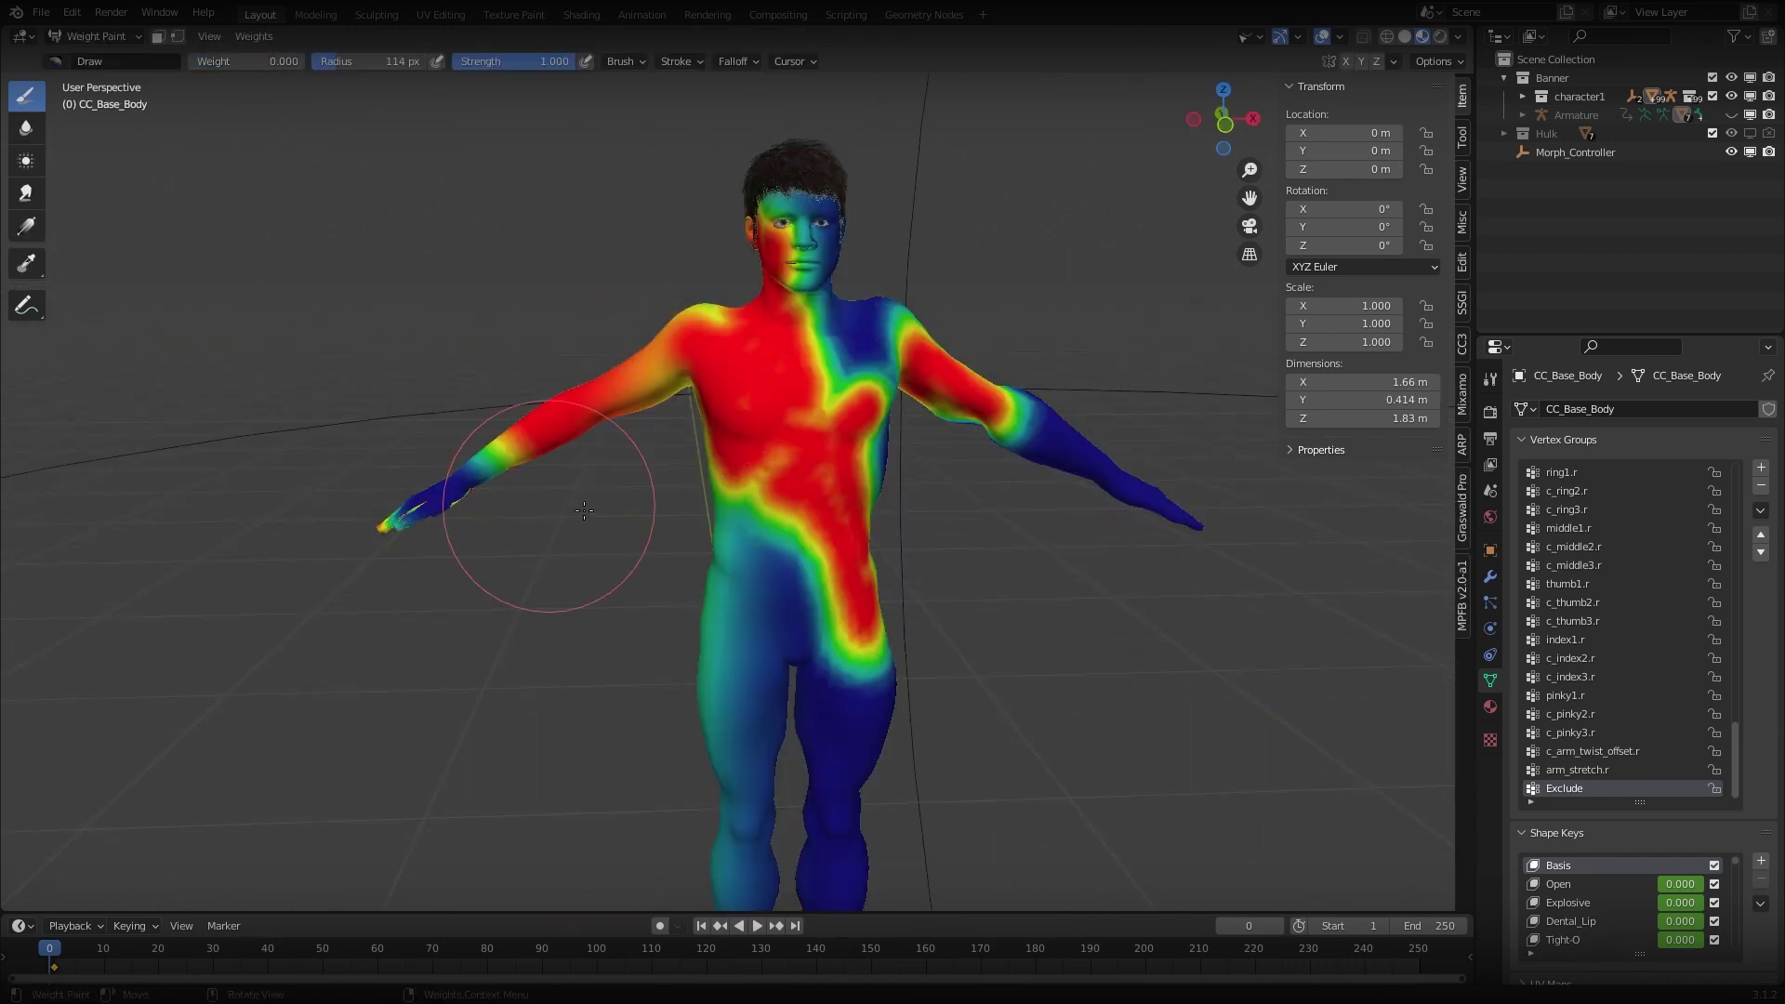
Apply two weight gradients from the character's right arm side across the torso, and leave Weight Paint mode.
left_click(25, 224)
left_click_drag(229, 398, 770, 437)
left_click_drag(516, 341, 834, 433)
key("ctrl+Tab")
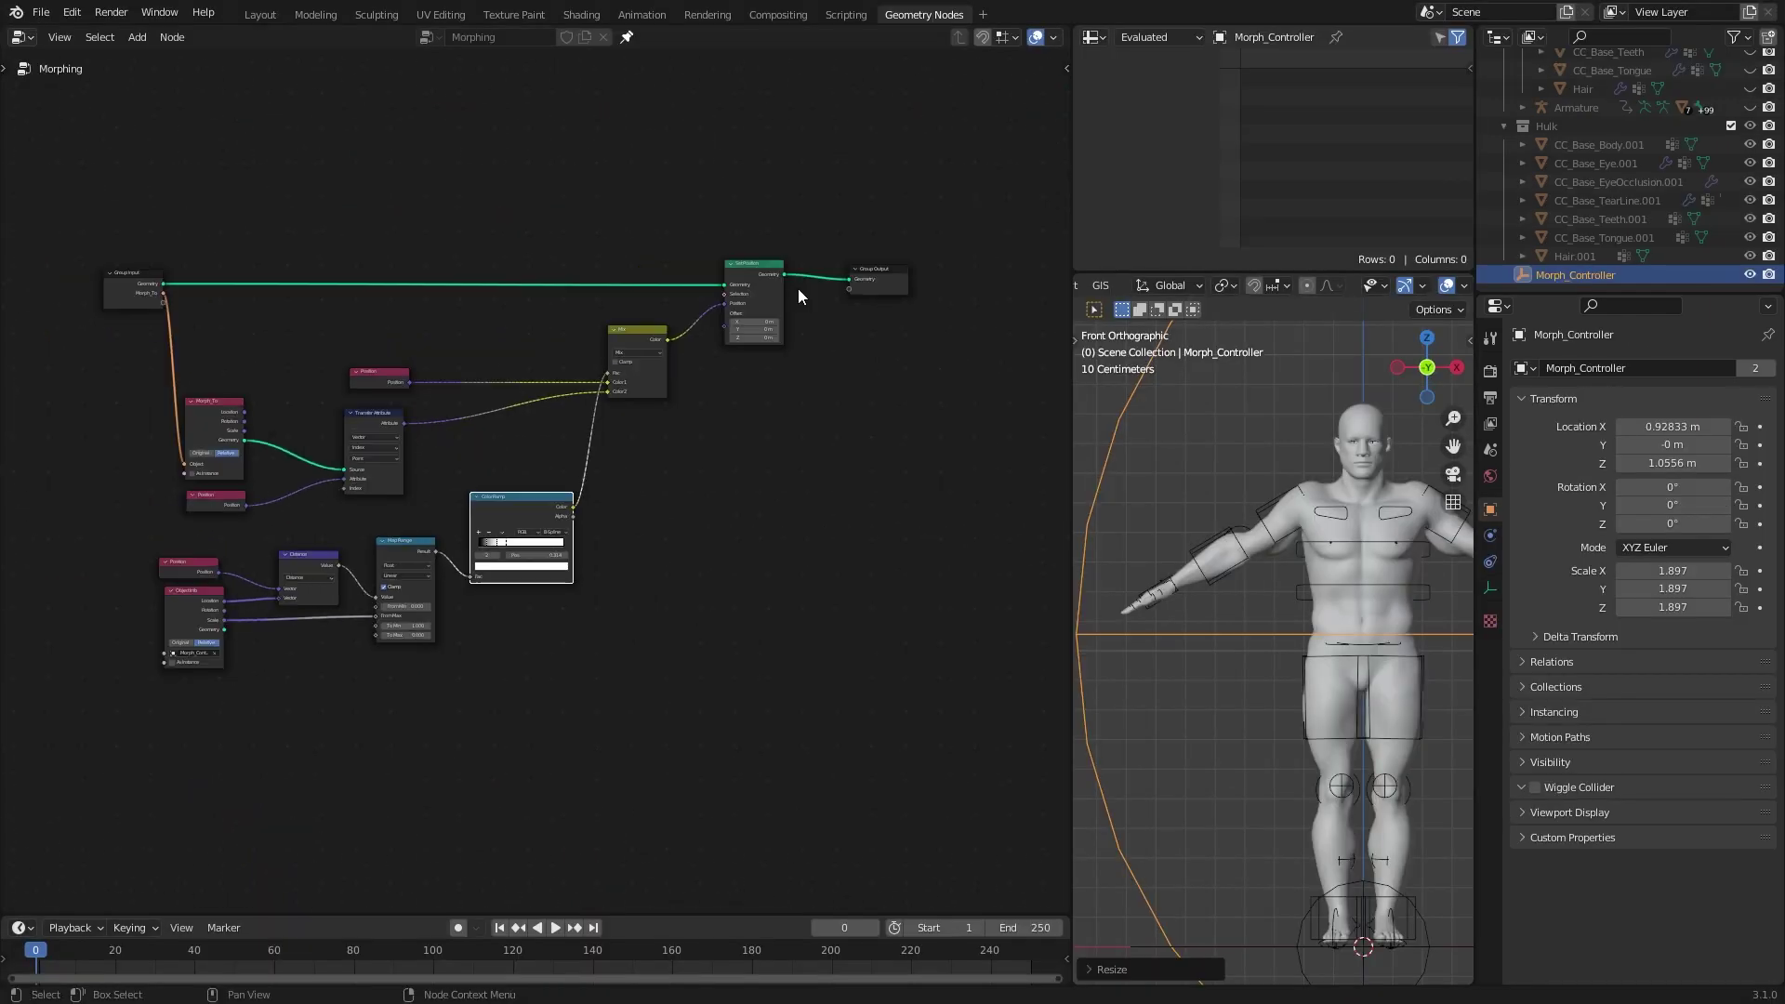
Move the Set Position, Group Output and Mix nodes farther right to make room, and save the file.
key("g")
left_click(639, 336)
left_click_drag(637, 337, 838, 332)
scroll(792, 598, "up", 2)
middle_click_drag(641, 652, 703, 544)
key("ctrl+s")
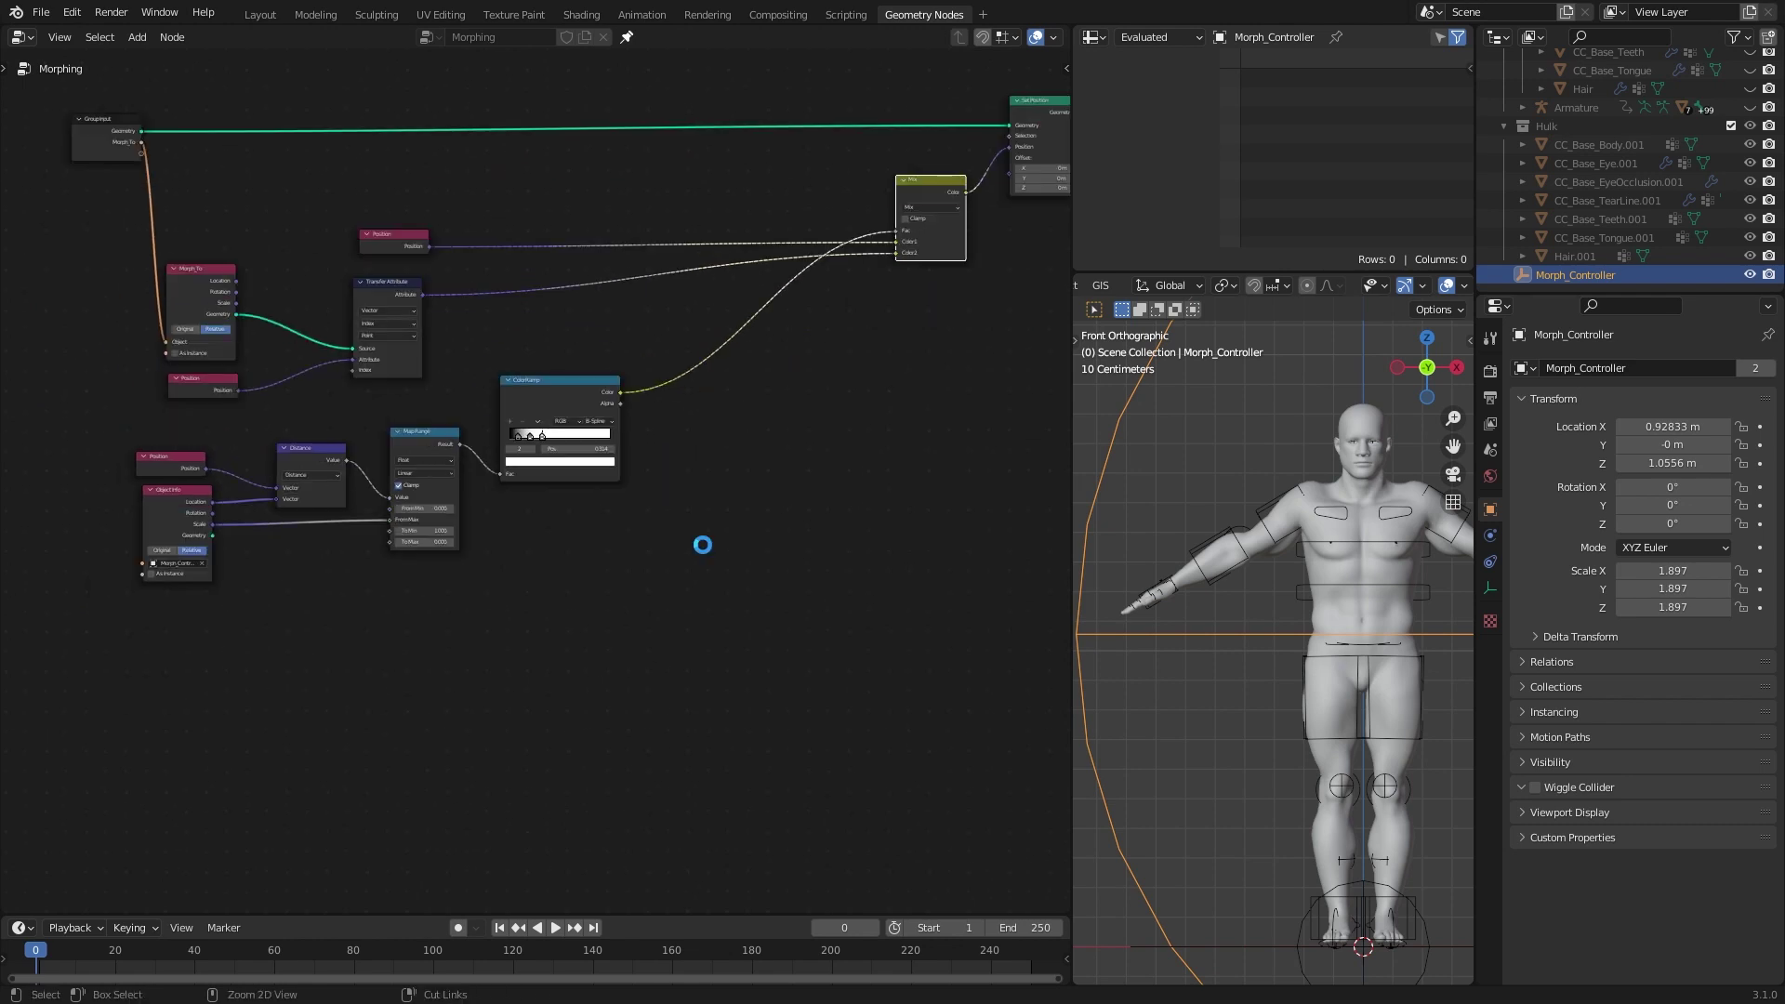
Duplicate the Group Input node and place the copy just below and right of the ColorRamp.
scroll(231, 319, "up", 3)
left_click_drag(232, 319, 388, 480, "alt")
key("shift+d")
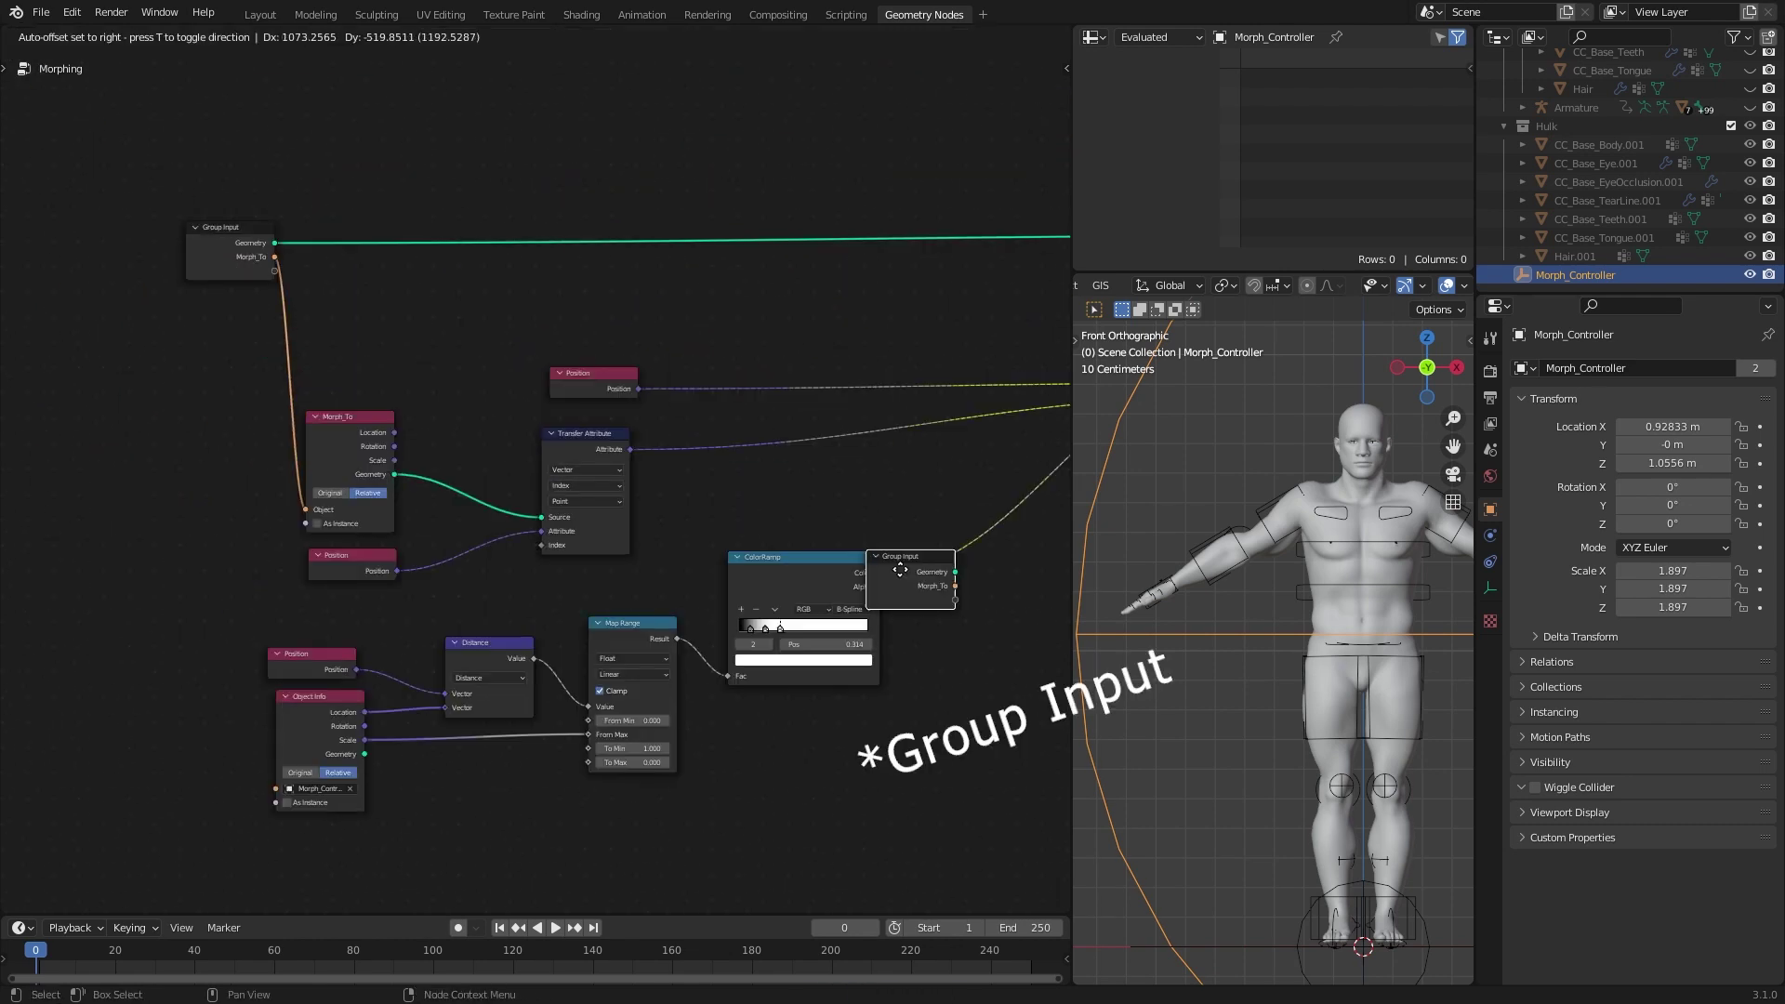
left_click(937, 729)
middle_click_drag(924, 654, 439, 559)
scroll(438, 560, "up", 2)
left_click_drag(474, 645, 514, 590)
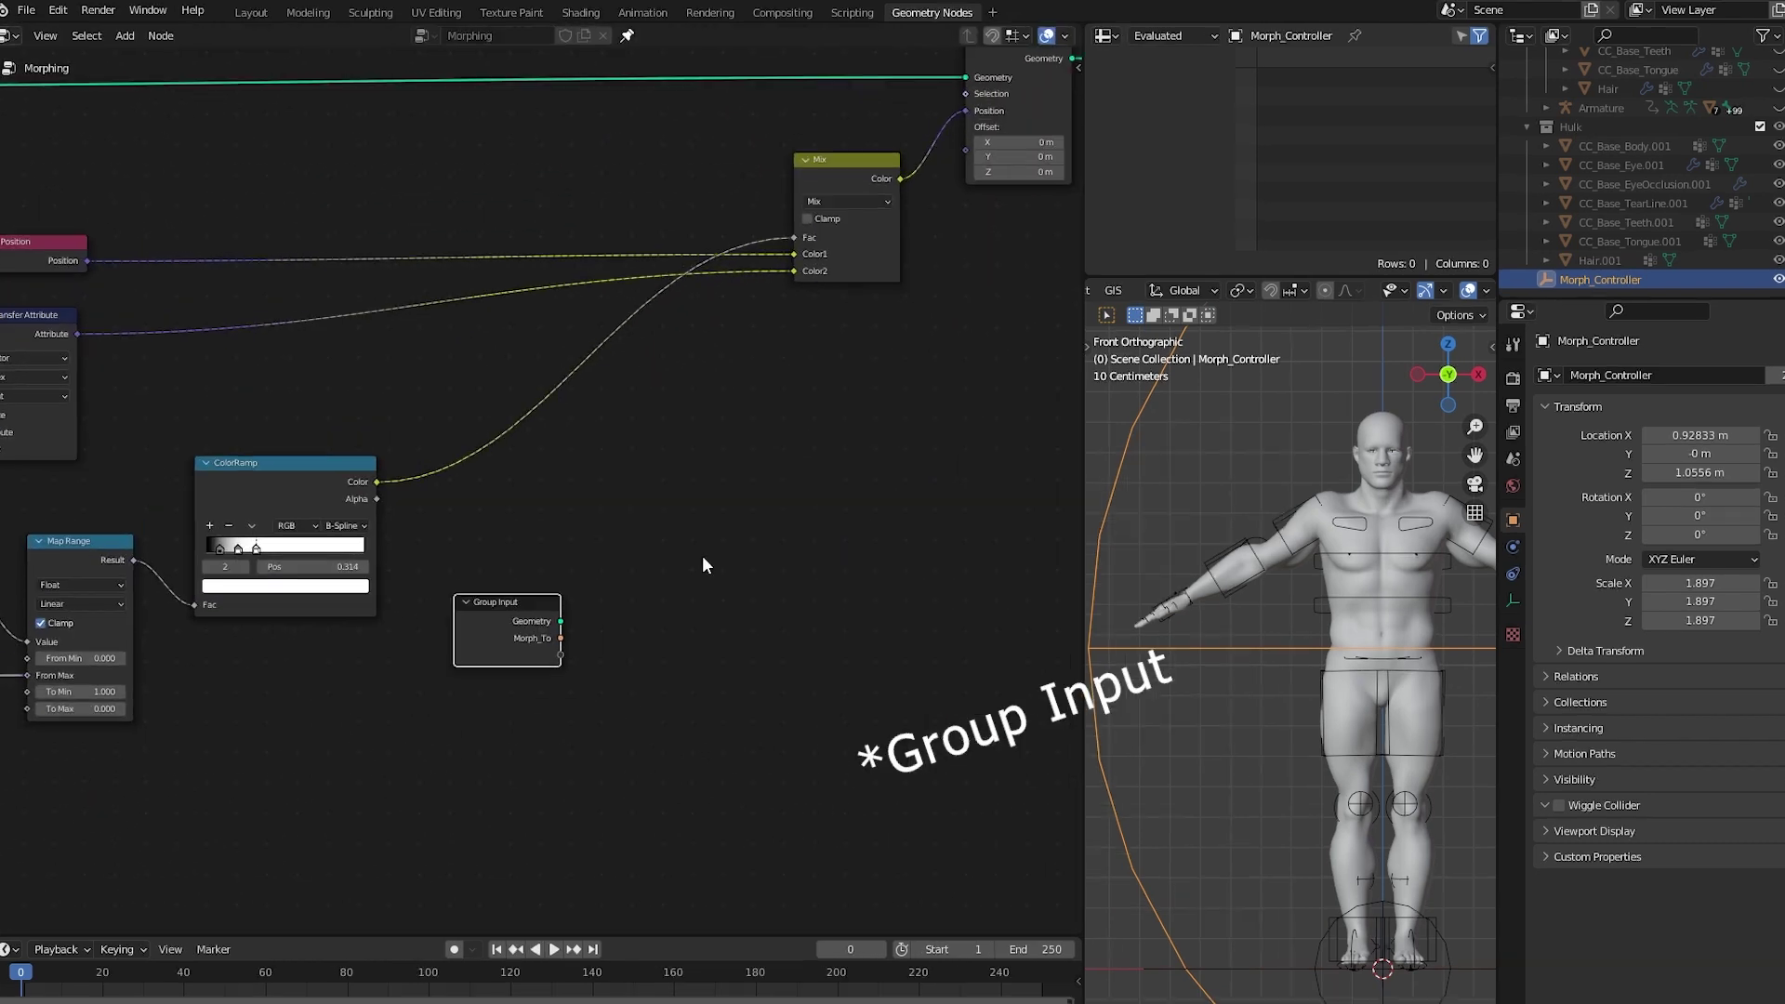
Add a group input named Exclude to the Morphing node group and set its type to Float.
key("n")
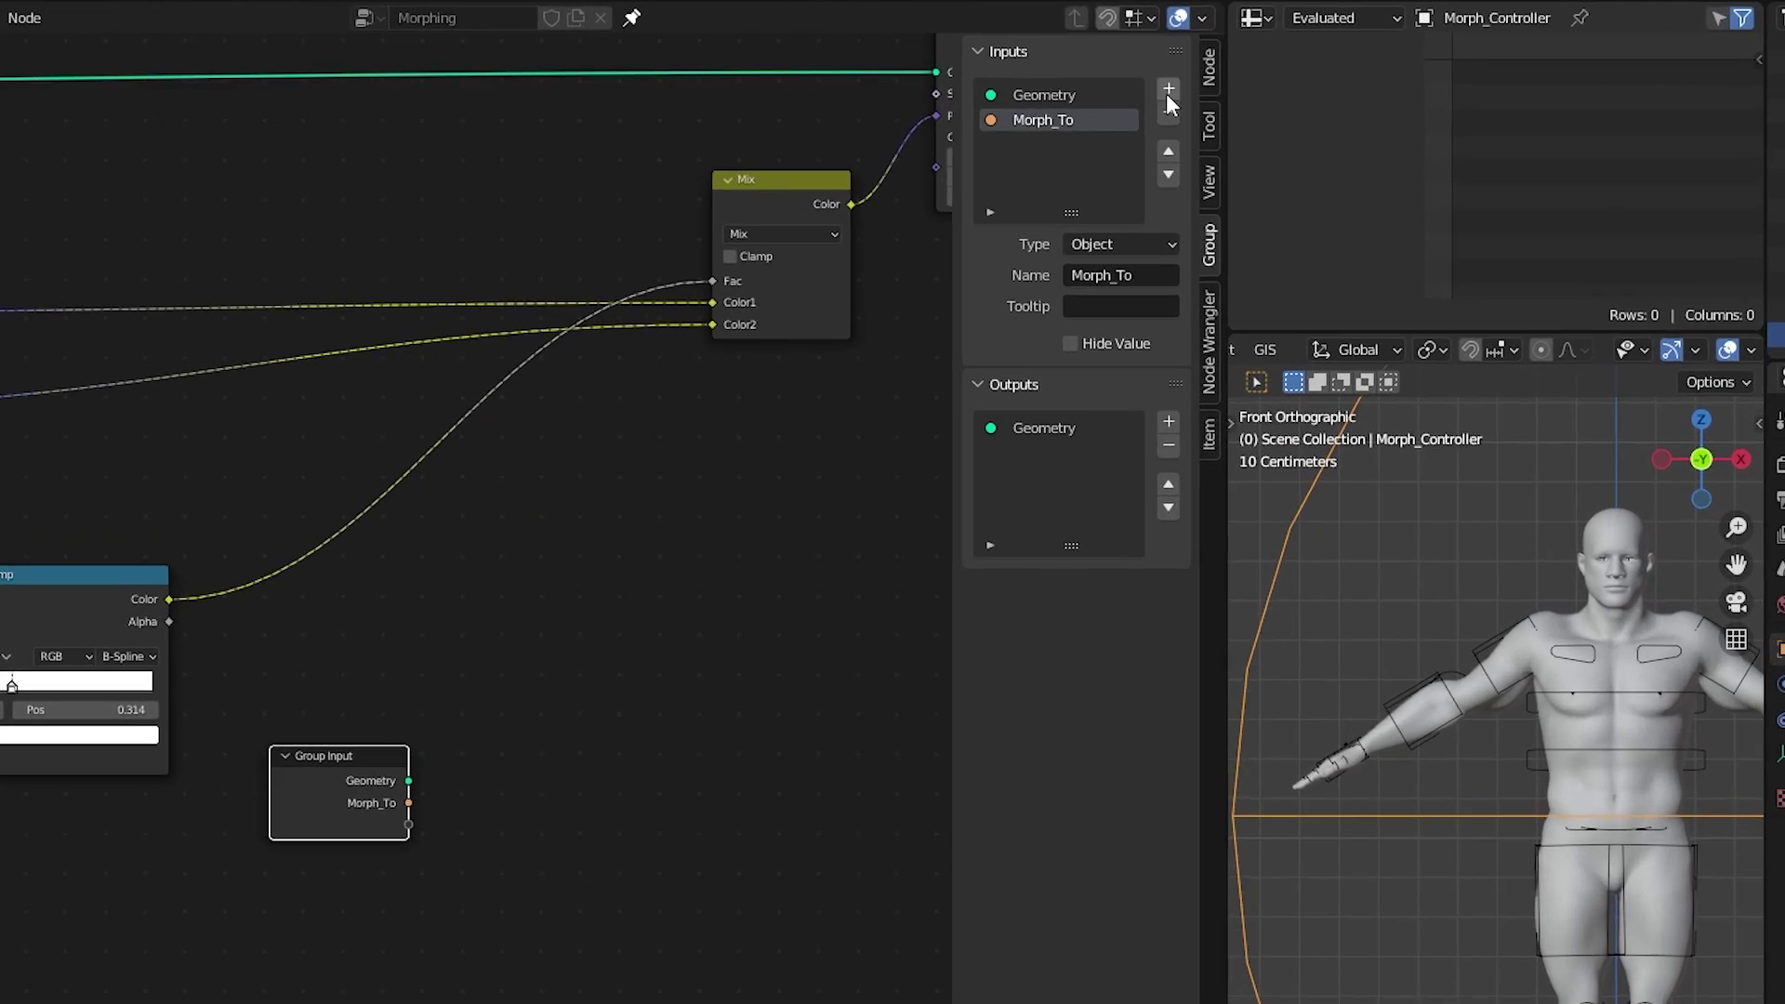
left_click(1038, 89)
double_click(937, 133)
type("Exclude")
key("Return")
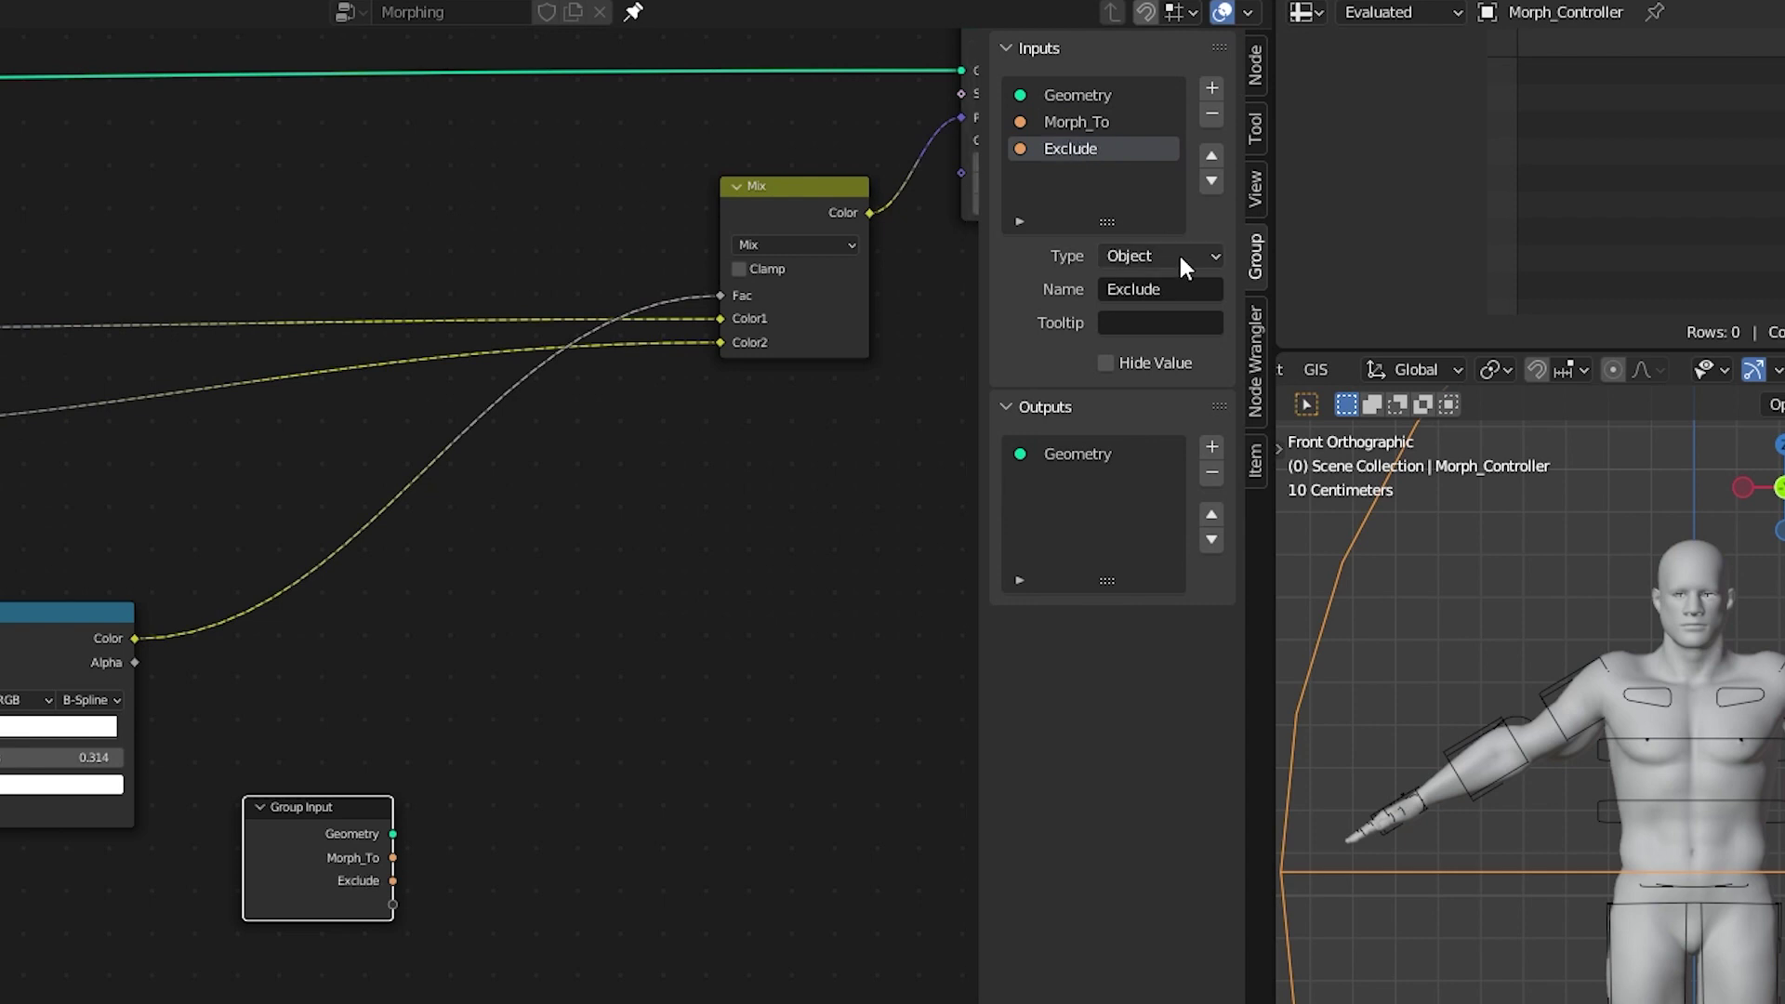
left_click(1162, 256)
left_click(1154, 517)
key("n")
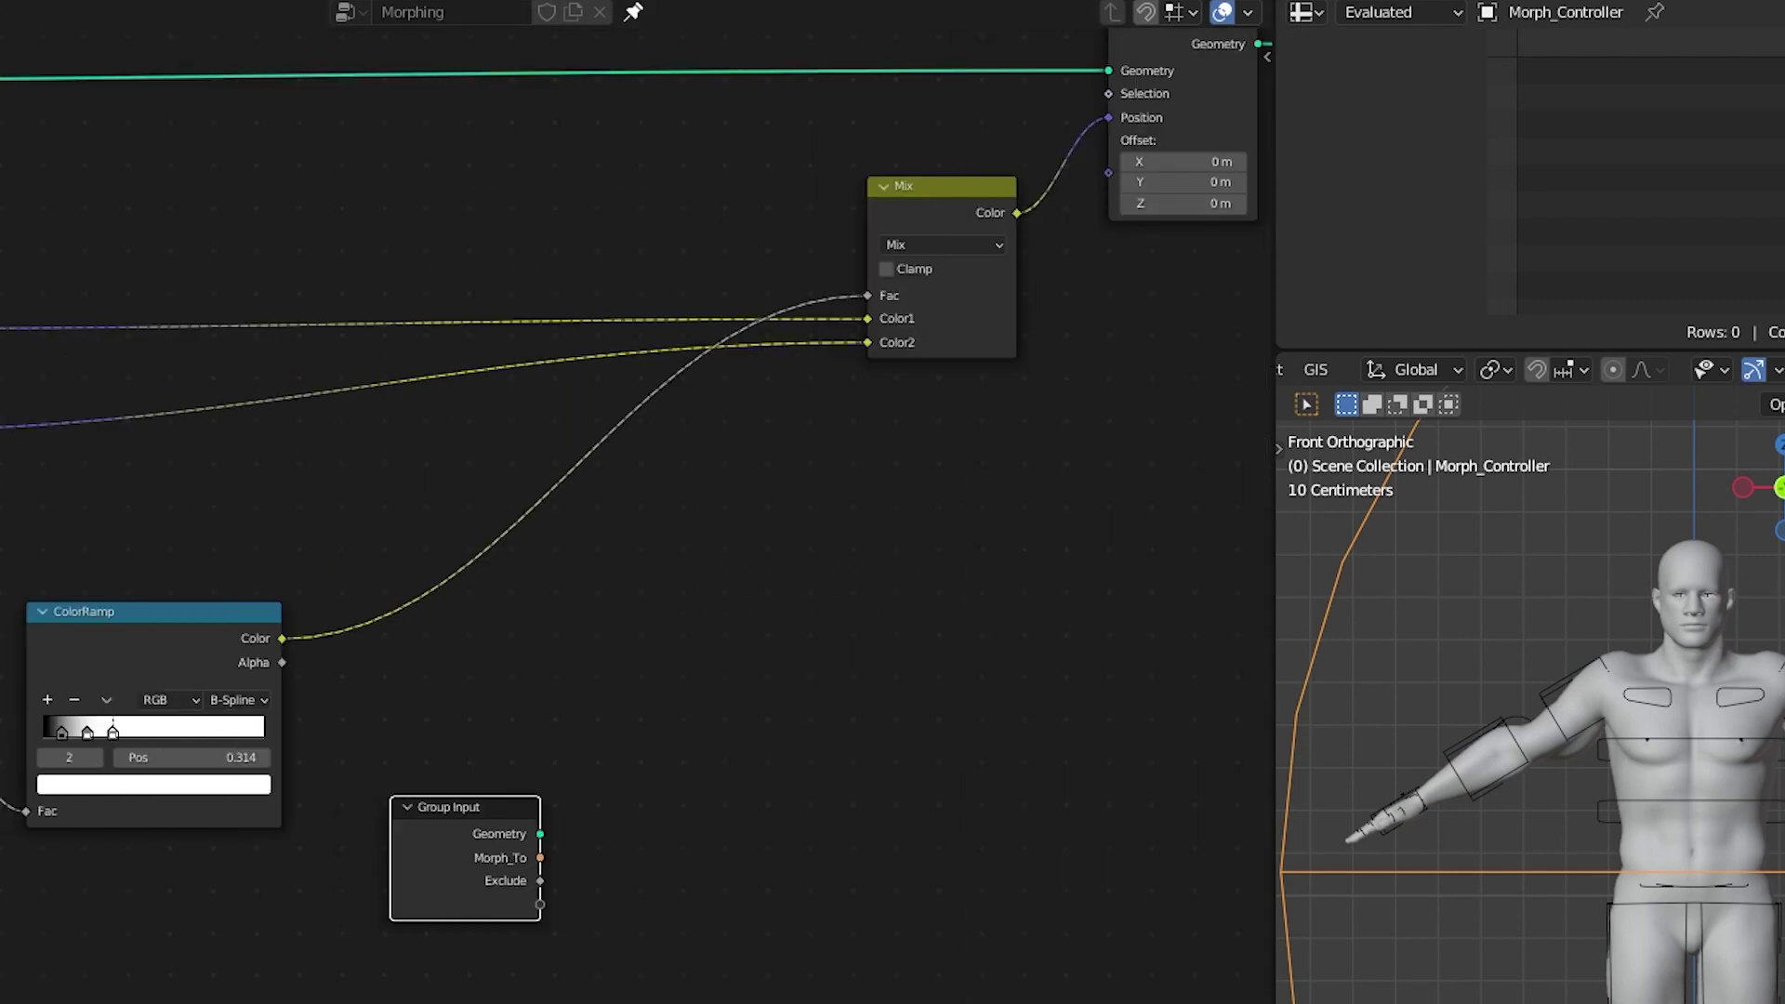
Select Banner's CC_Base_Body and switch the Exclude input of its GeometryNodes modifier to read an attribute.
left_click(1698, 808)
left_click(1418, 586)
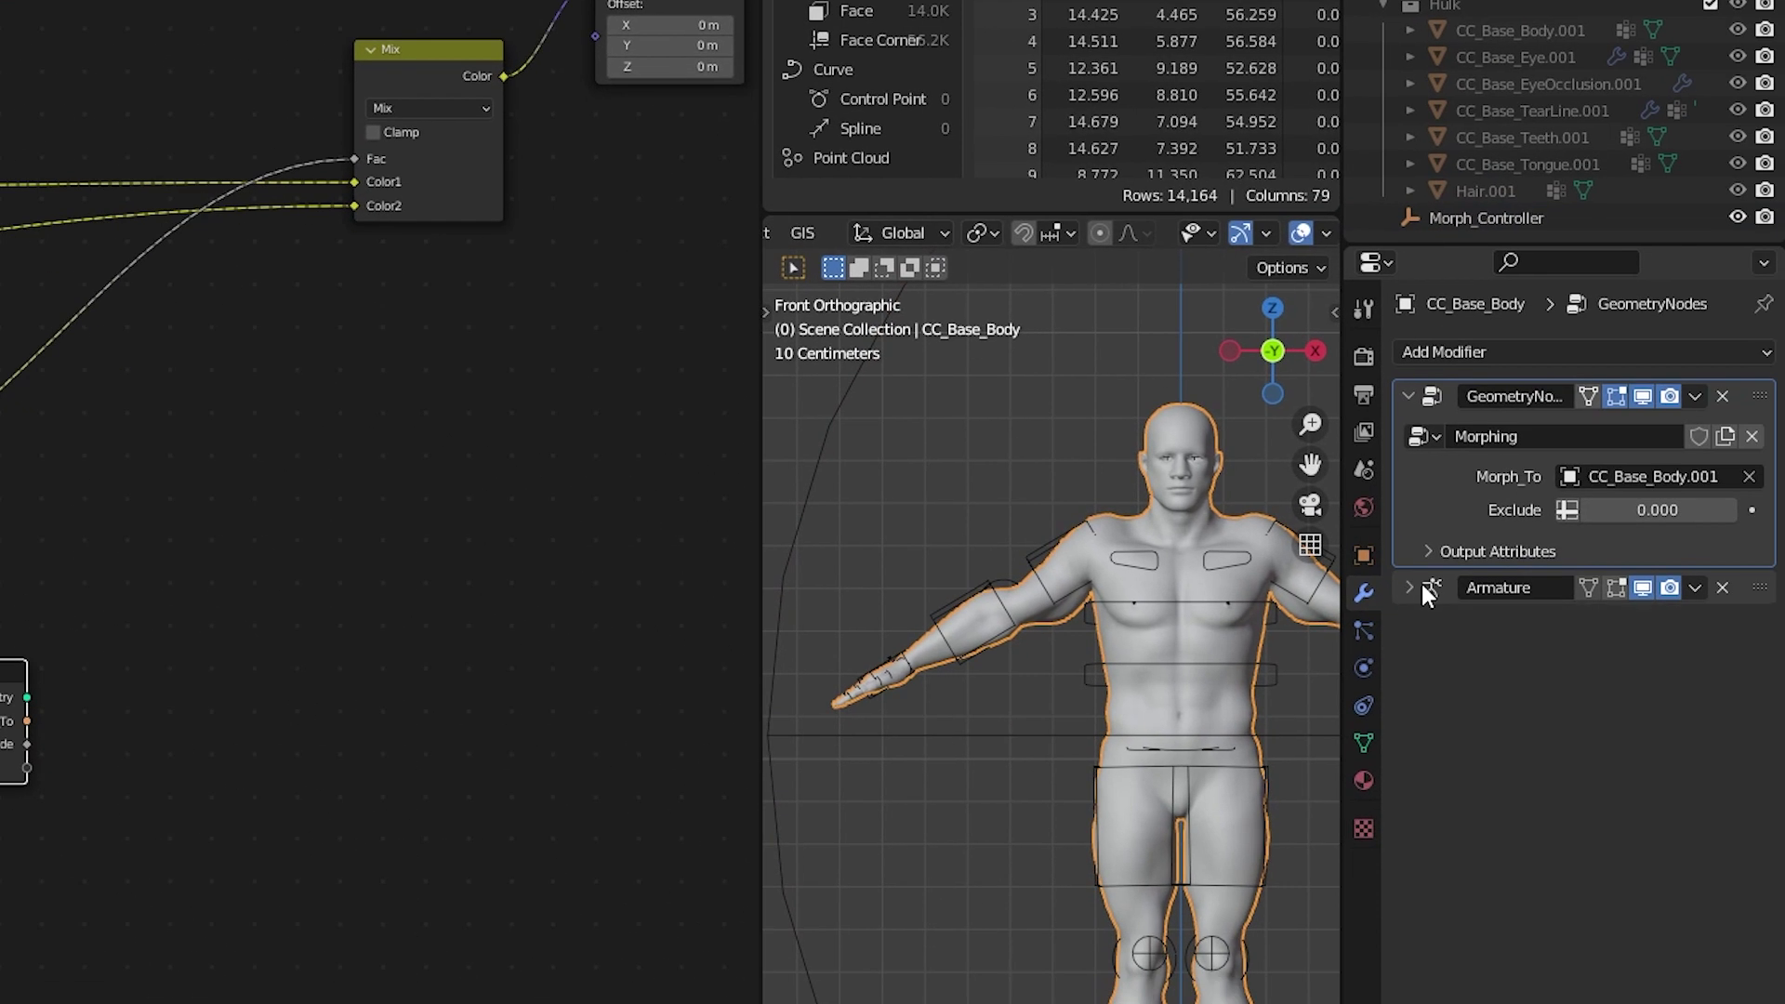
left_click(1567, 510)
left_click(1610, 505)
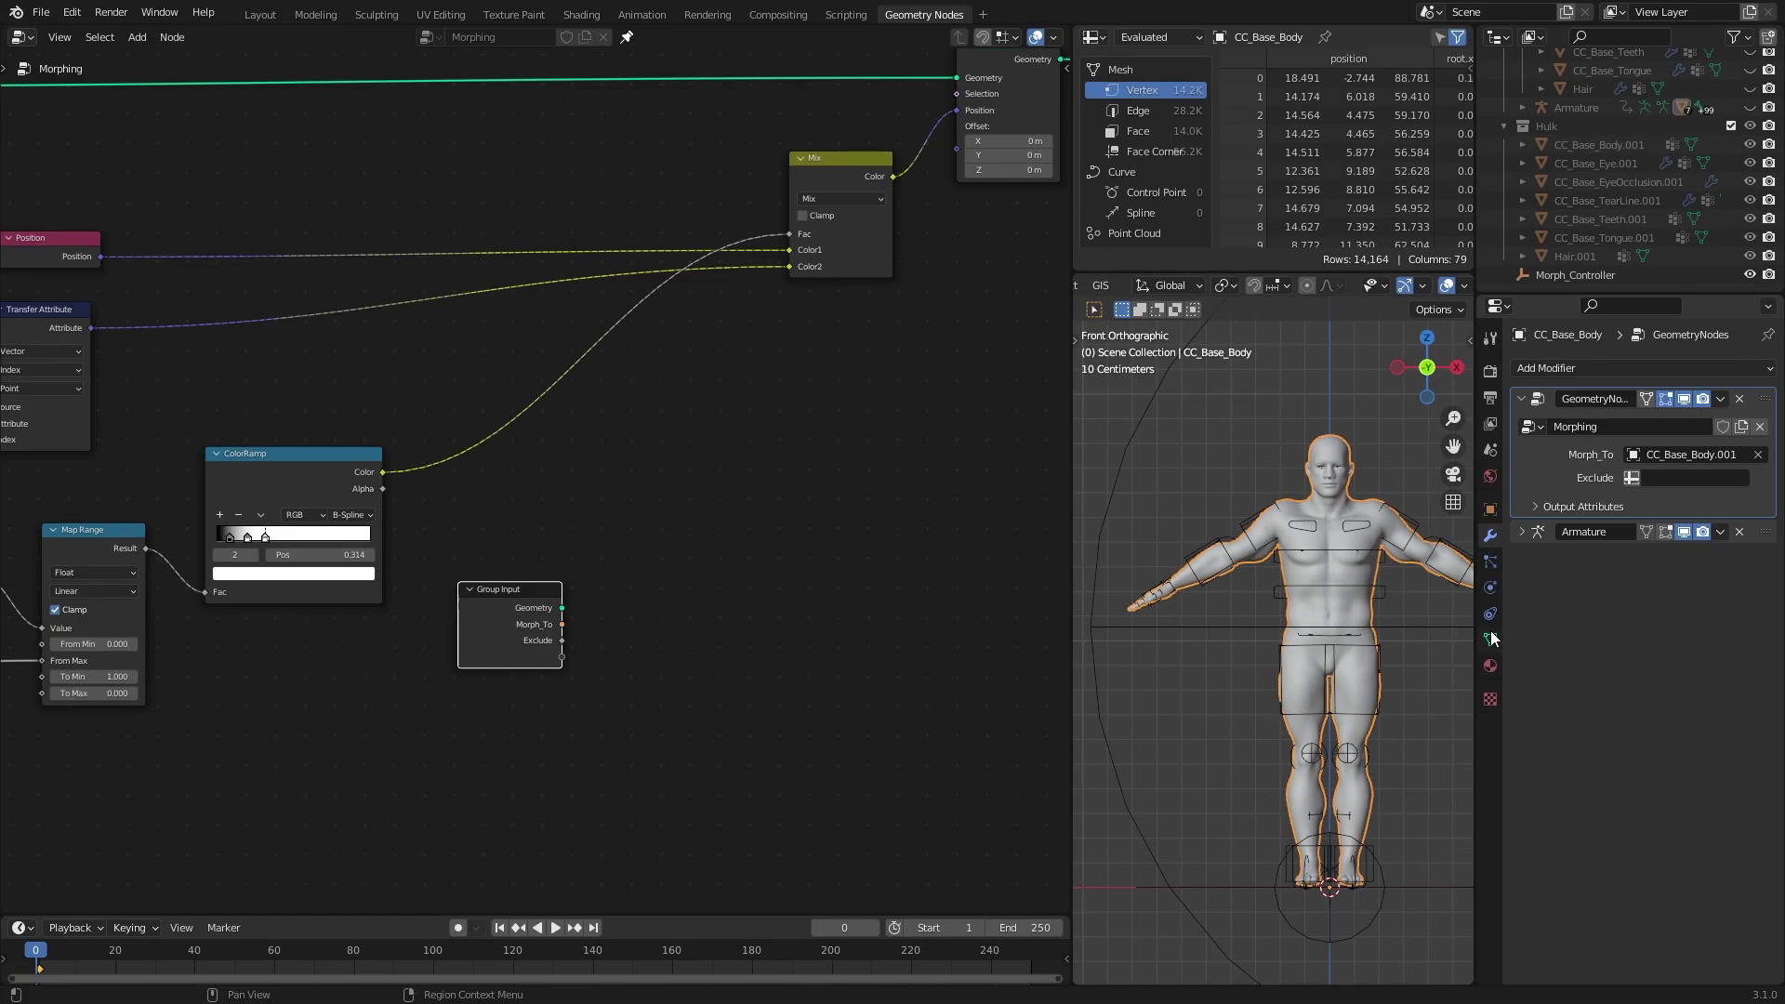
Add a vertex group named Exclude to the body and enter Exclude as the modifier's Exclude attribute.
left_click(1363, 742)
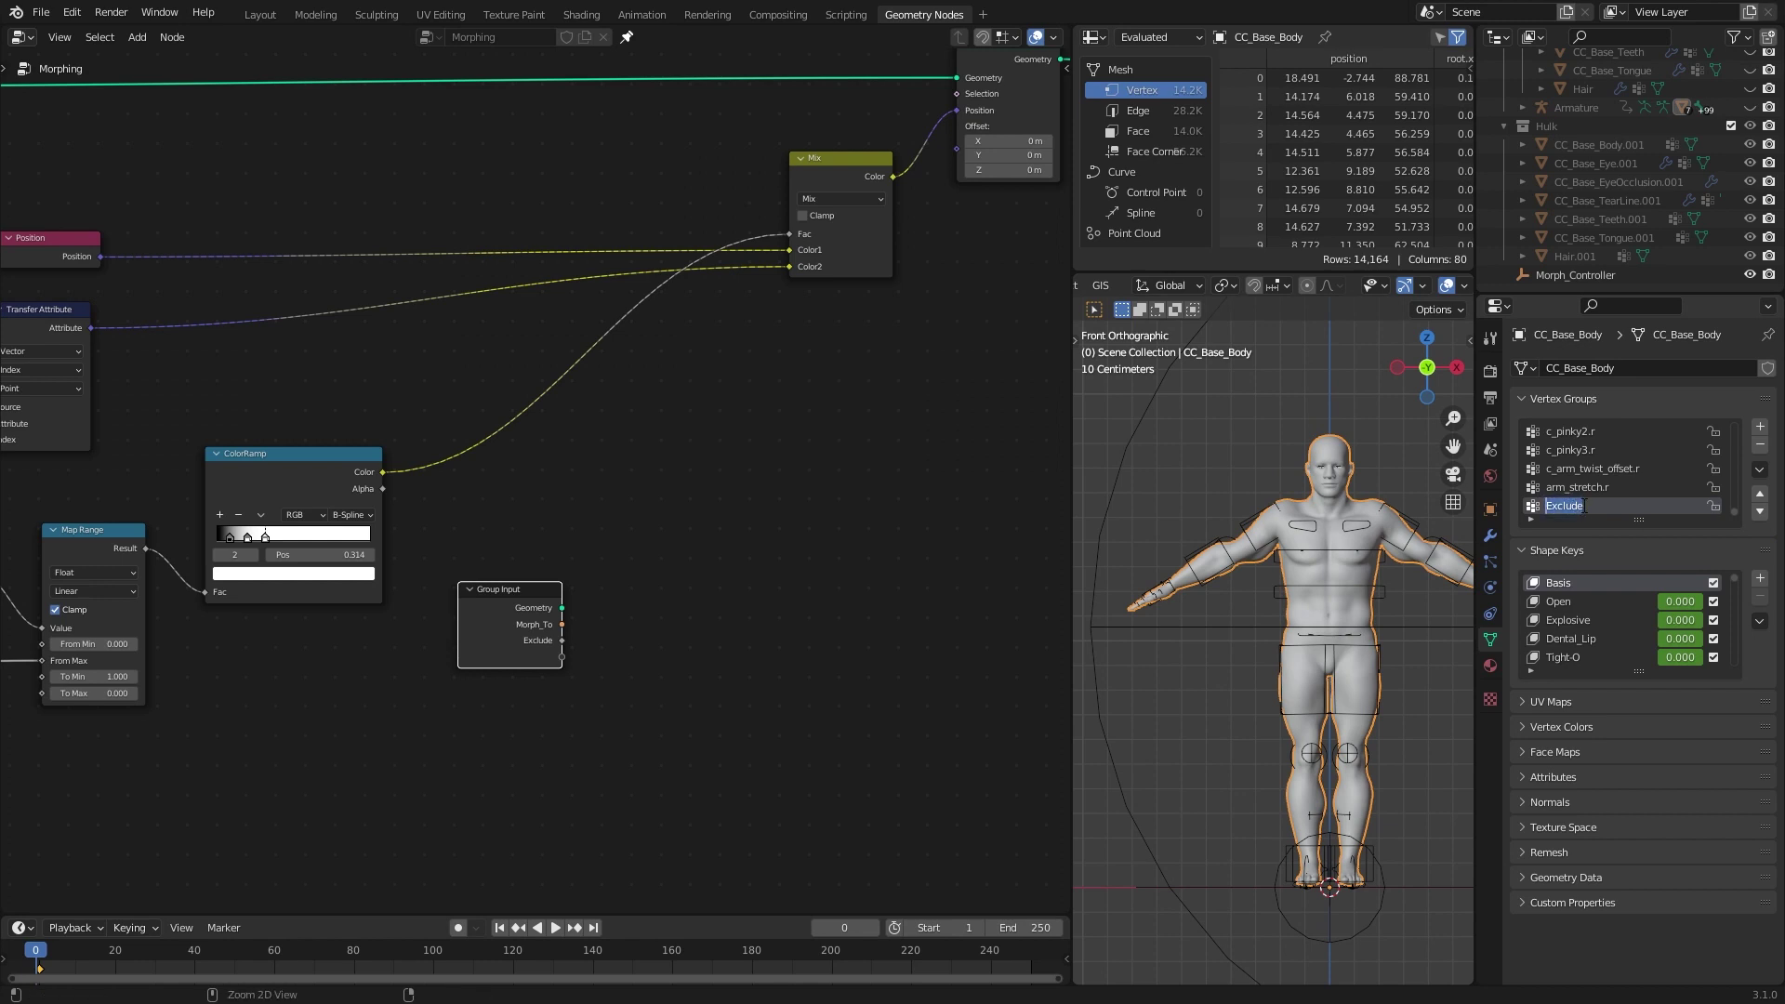
left_click(1490, 535)
left_click(1658, 478)
key("Return")
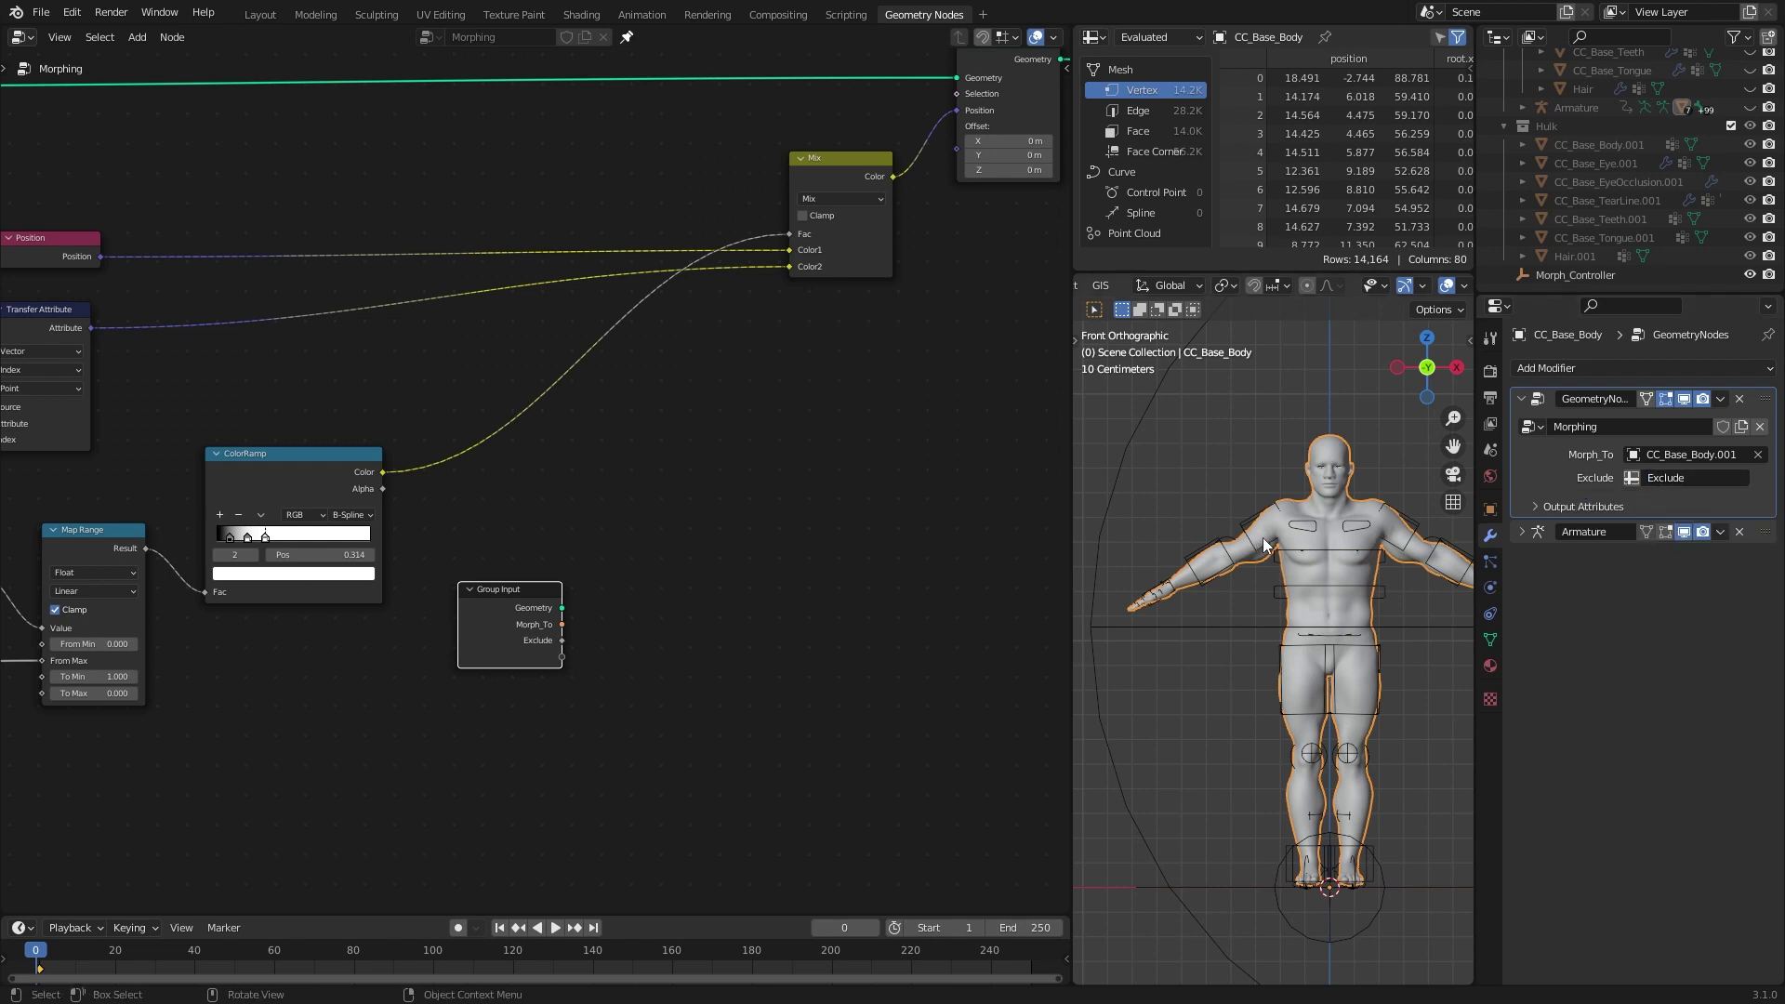
Switch the body to Weight Paint mode with the Exclude vertex group active and choose the Gradient tool.
scroll(1265, 545, "down", 1)
left_click(1491, 638)
key("ctrl+Tab")
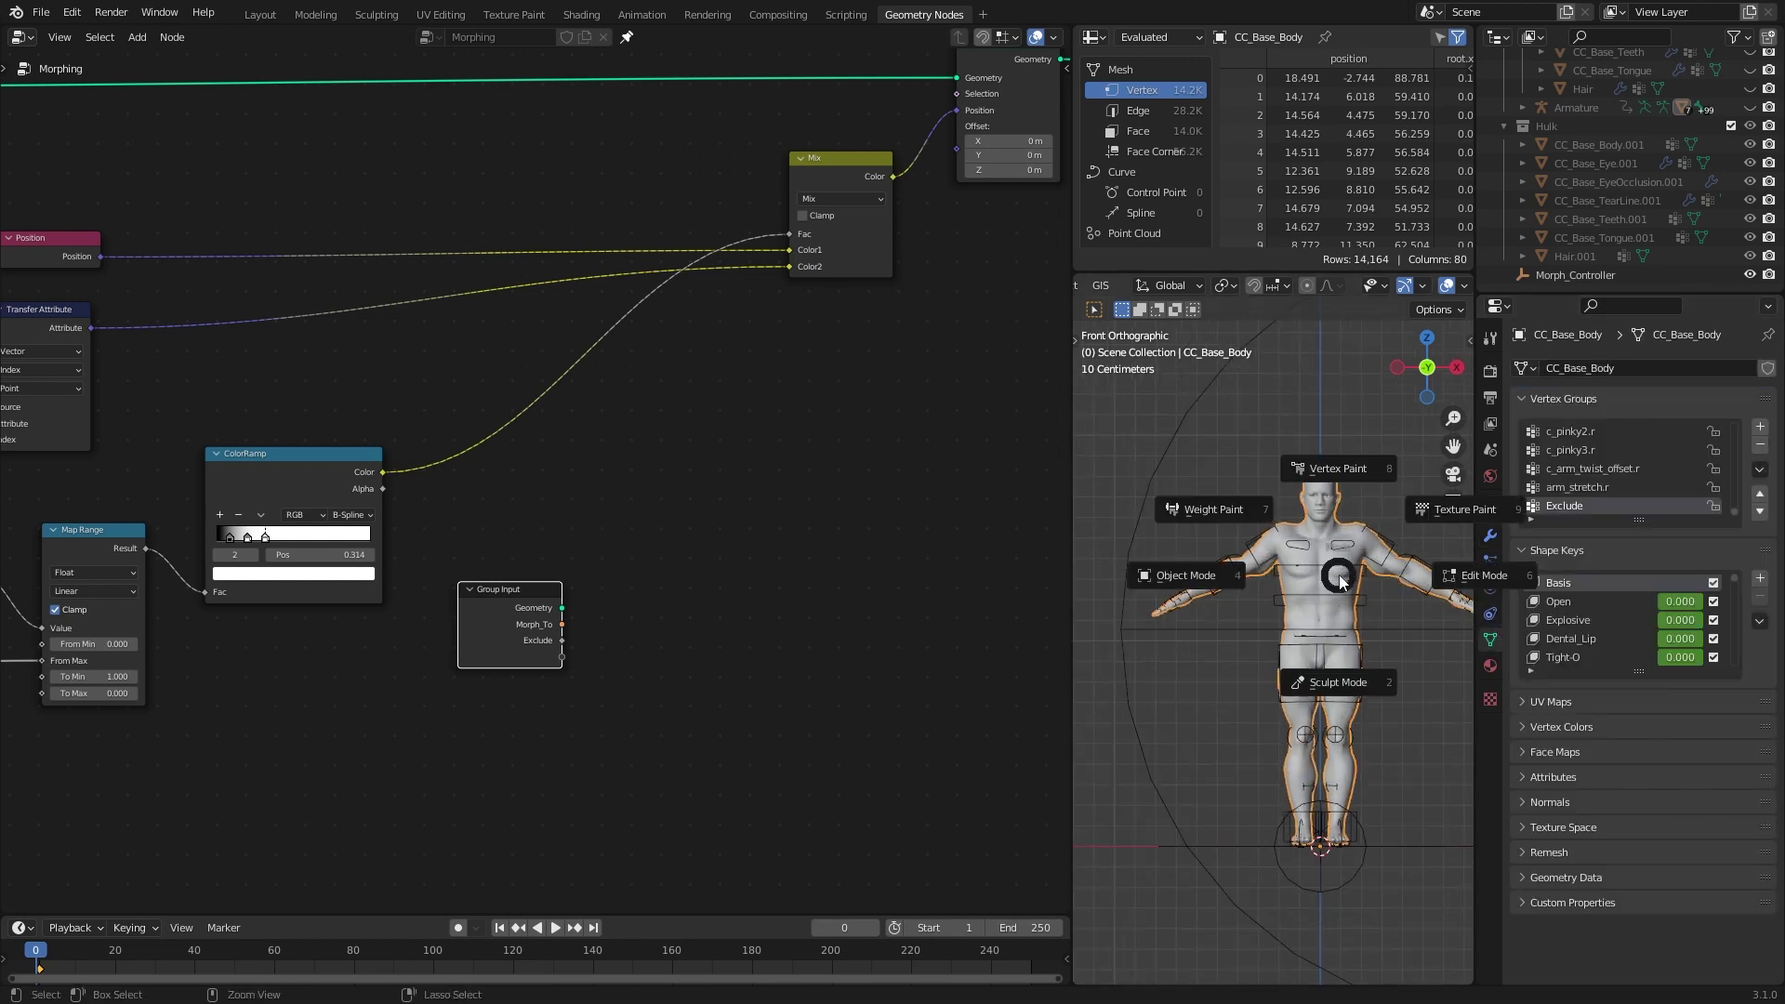
left_click(1237, 516)
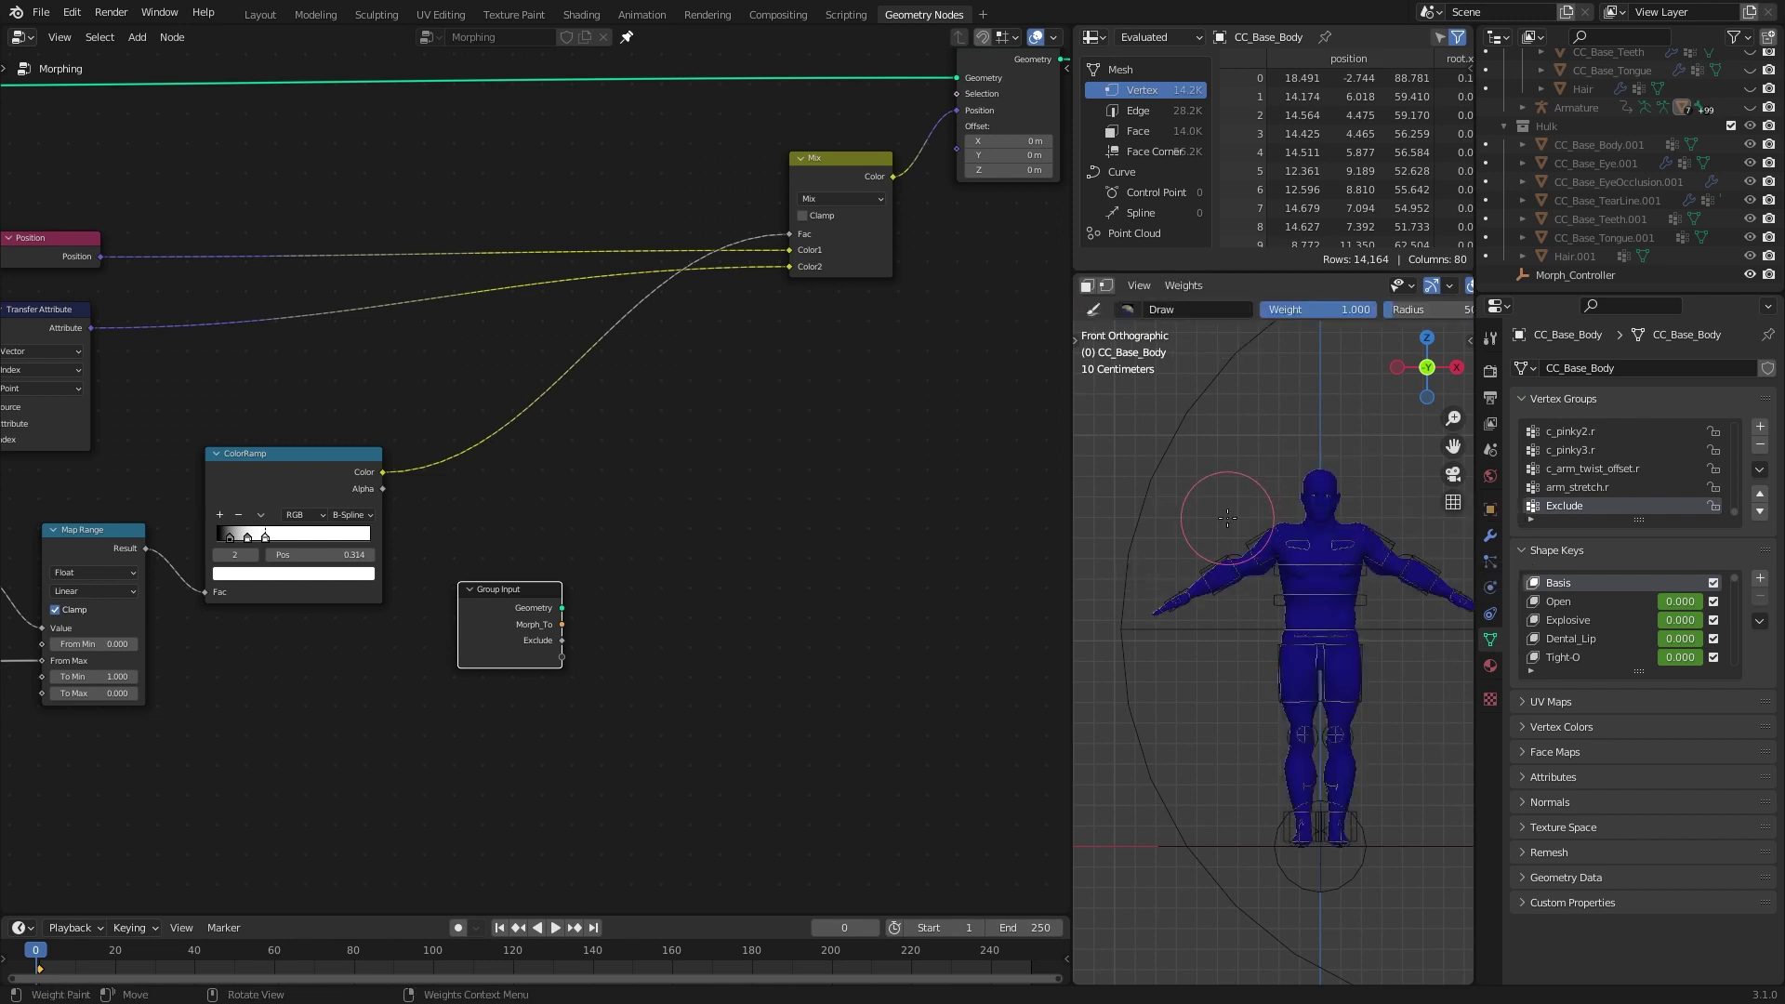
left_click(1100, 477)
key("t")
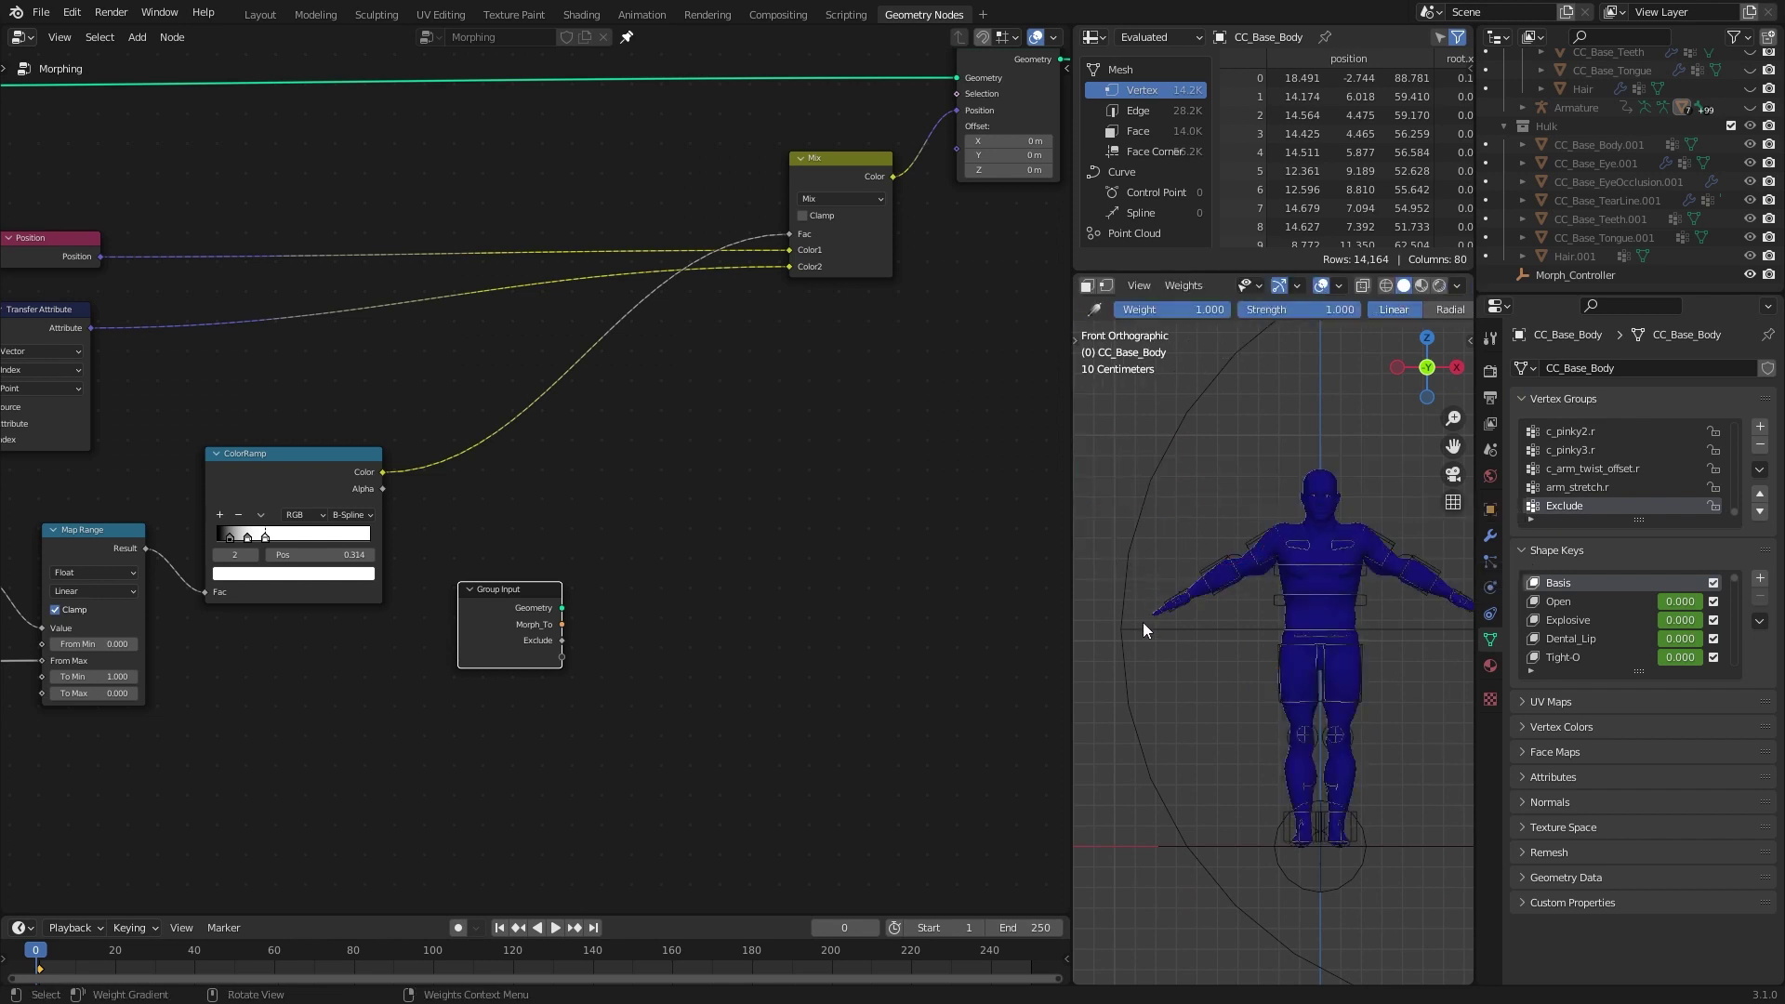
Undo a trial gradient, apply a weight gradient along the body's right arm in top view, and return to Object Mode.
left_click_drag(1142, 621, 1341, 544)
key("ctrl+z")
key("KP_7")
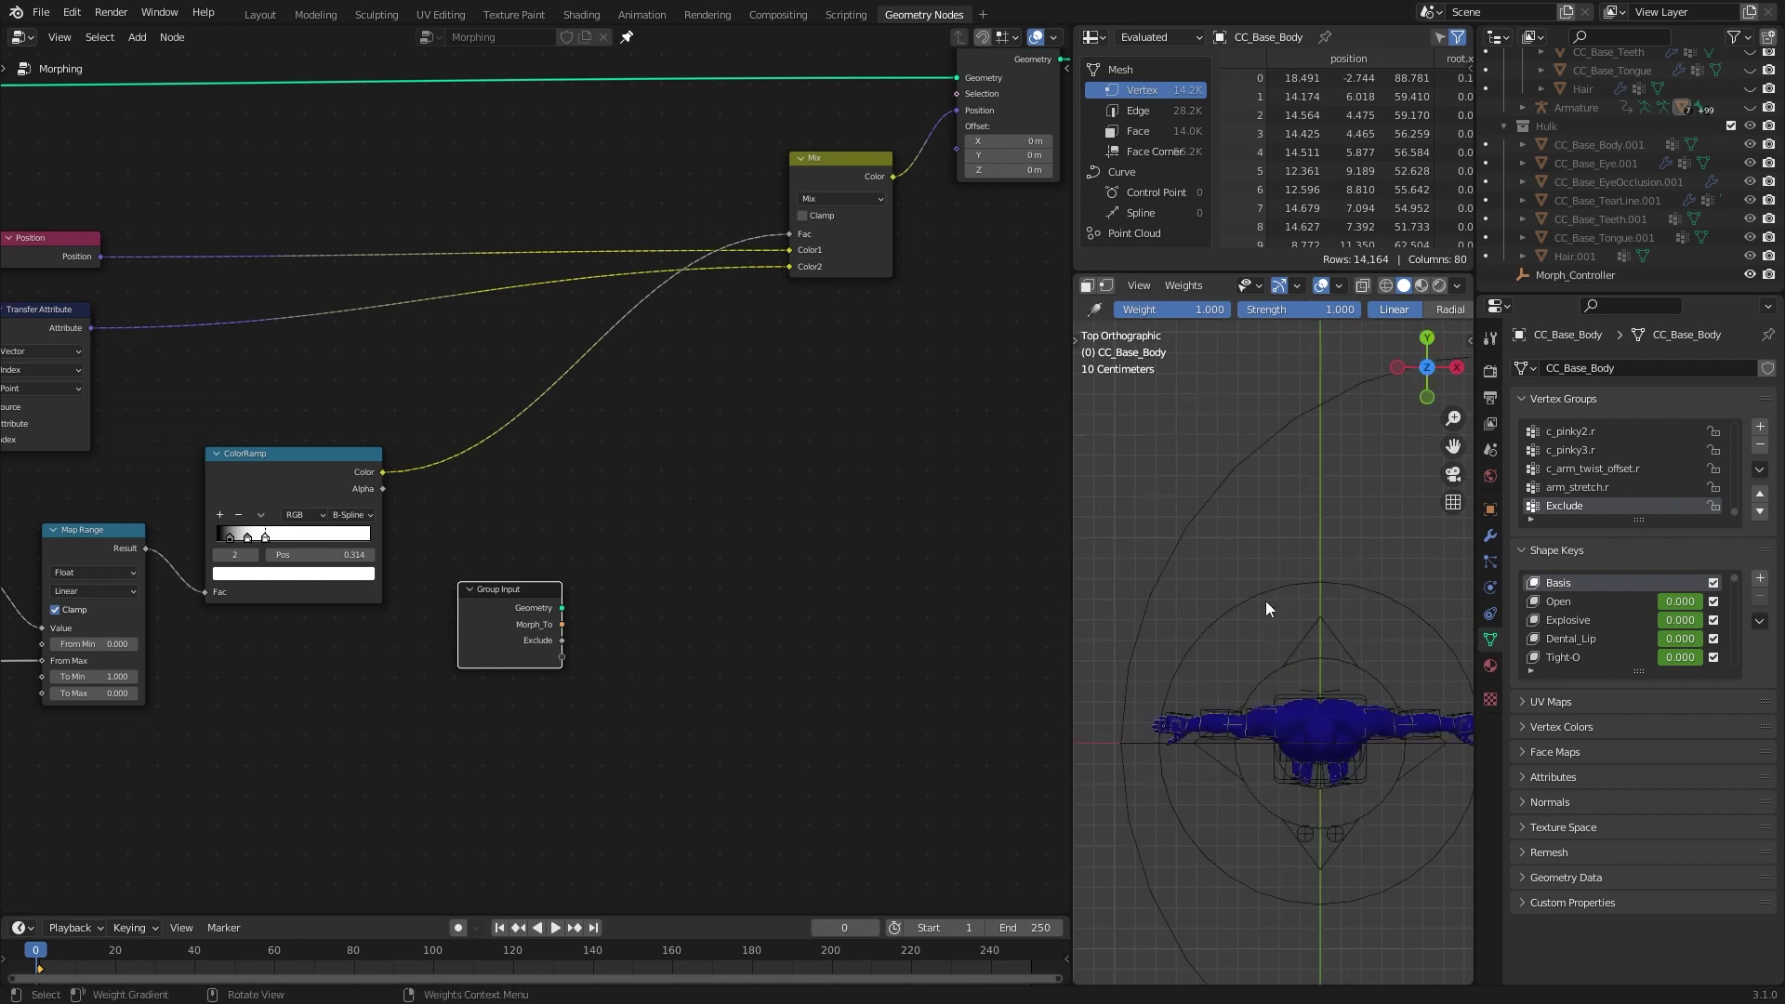
left_click_drag(1318, 732, 1320, 744)
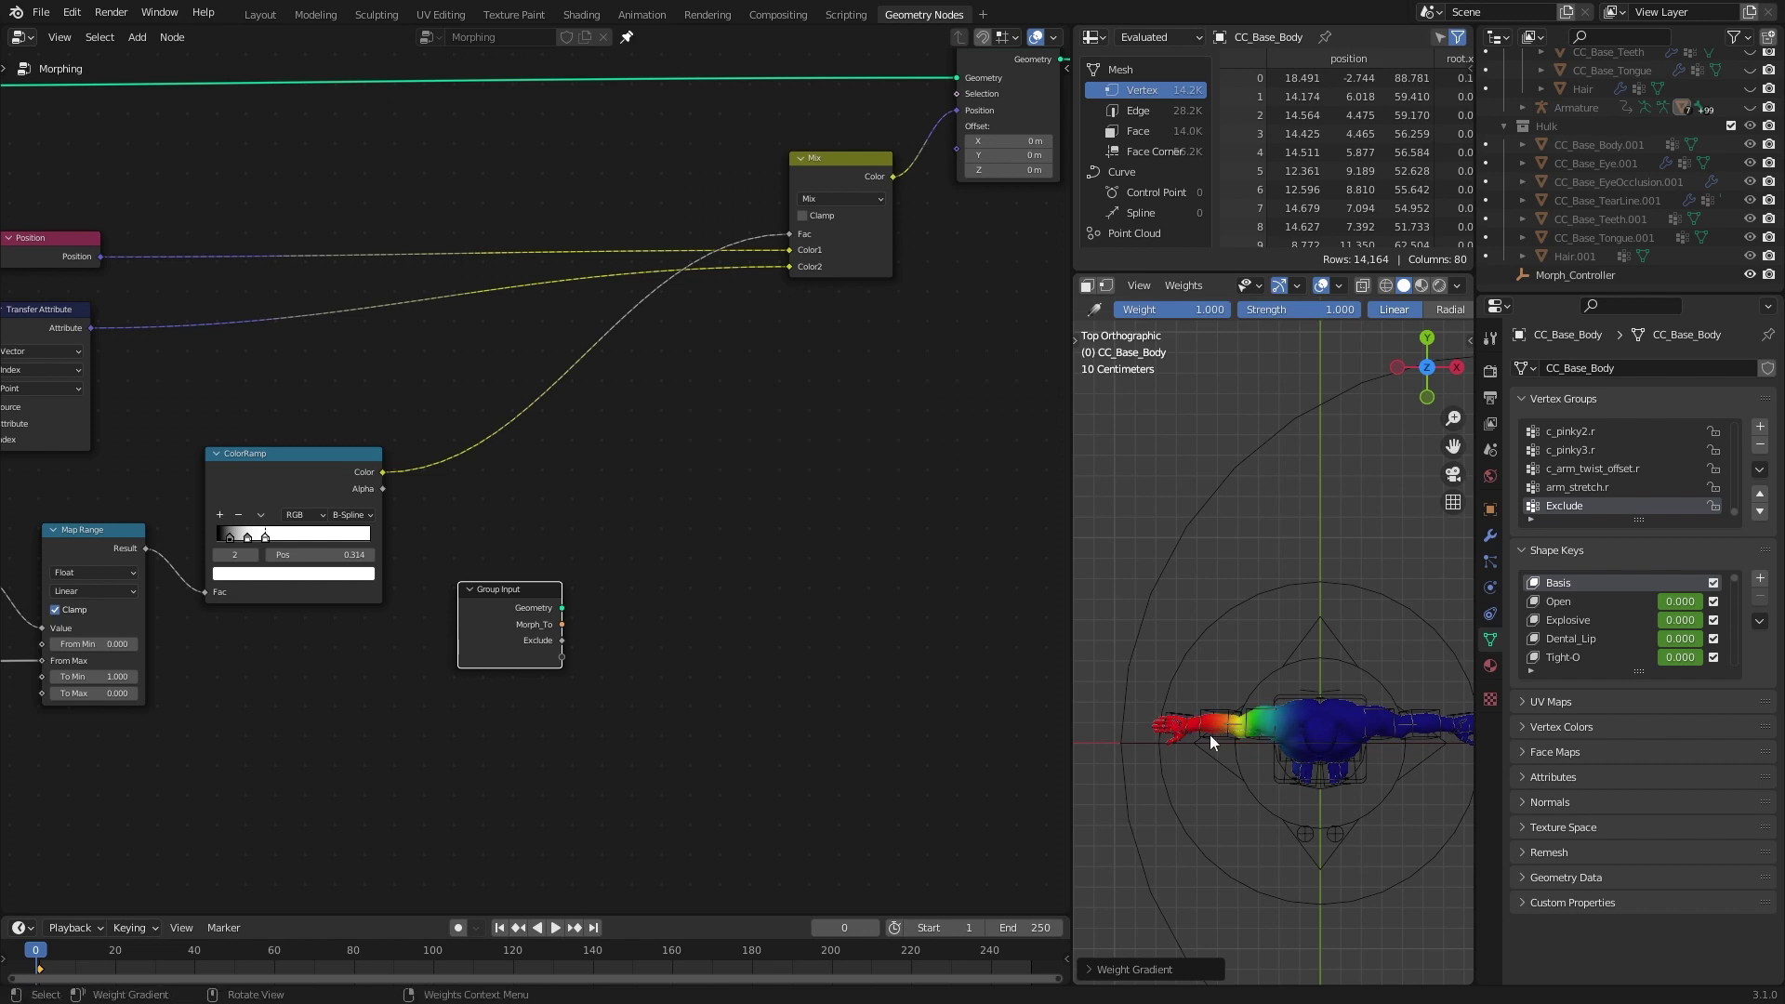
mouse_move(1266, 805)
middle_mouse_down()
mouse_move(1283, 616)
mouse_move(1326, 616)
mouse_move(1302, 610)
middle_mouse_up()
key("ctrl+Tab")
Feed the Group Input's Exclude output into a new Map Range node with To Min 1 and To Max 0.
key("g")
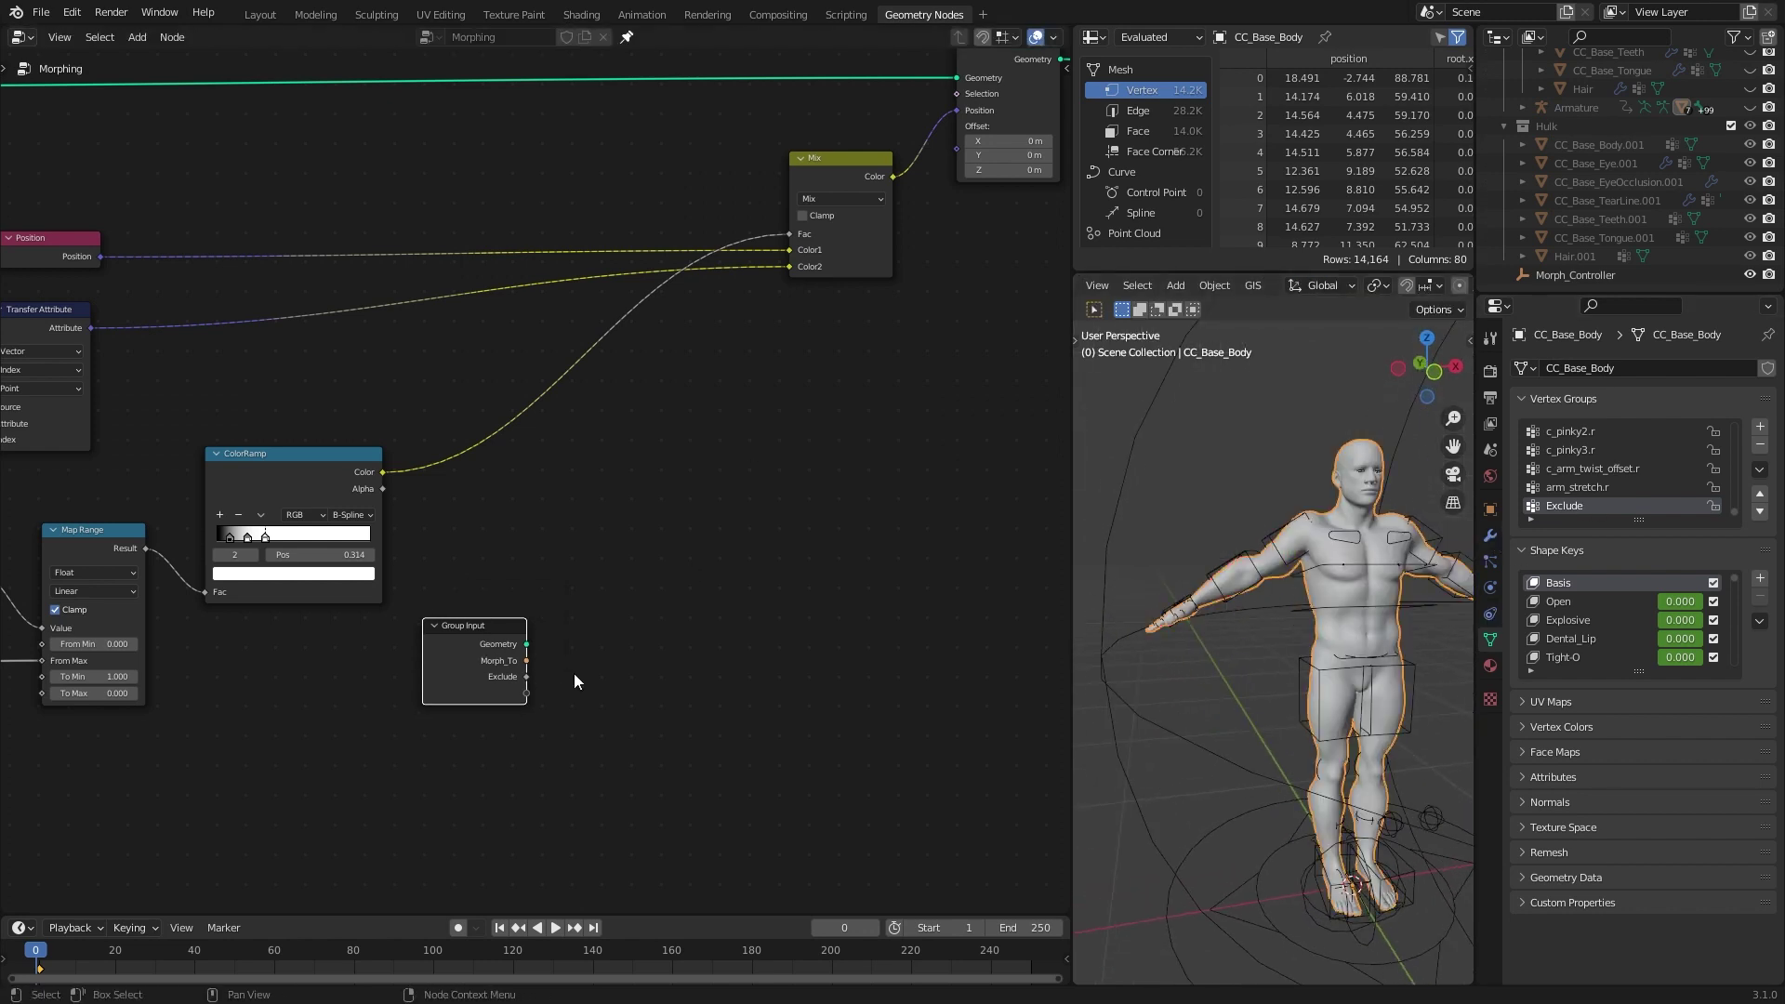
left_click_drag(526, 678, 675, 465)
type("map")
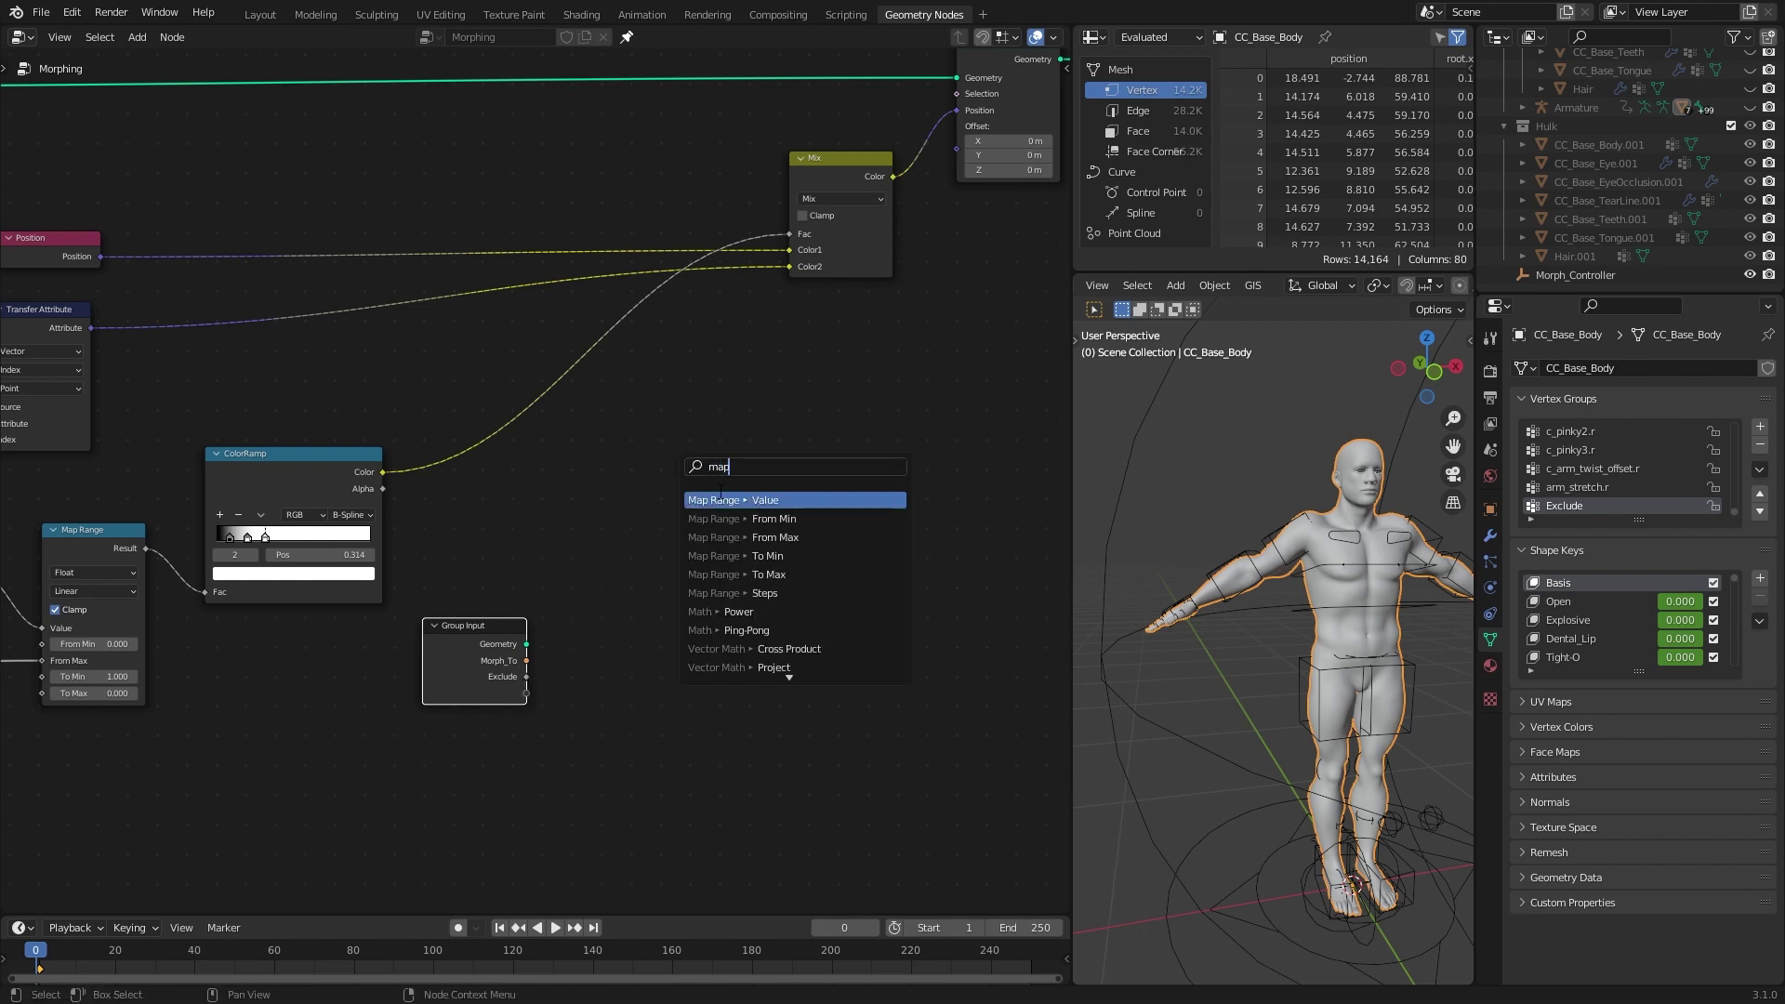
left_click(720, 500)
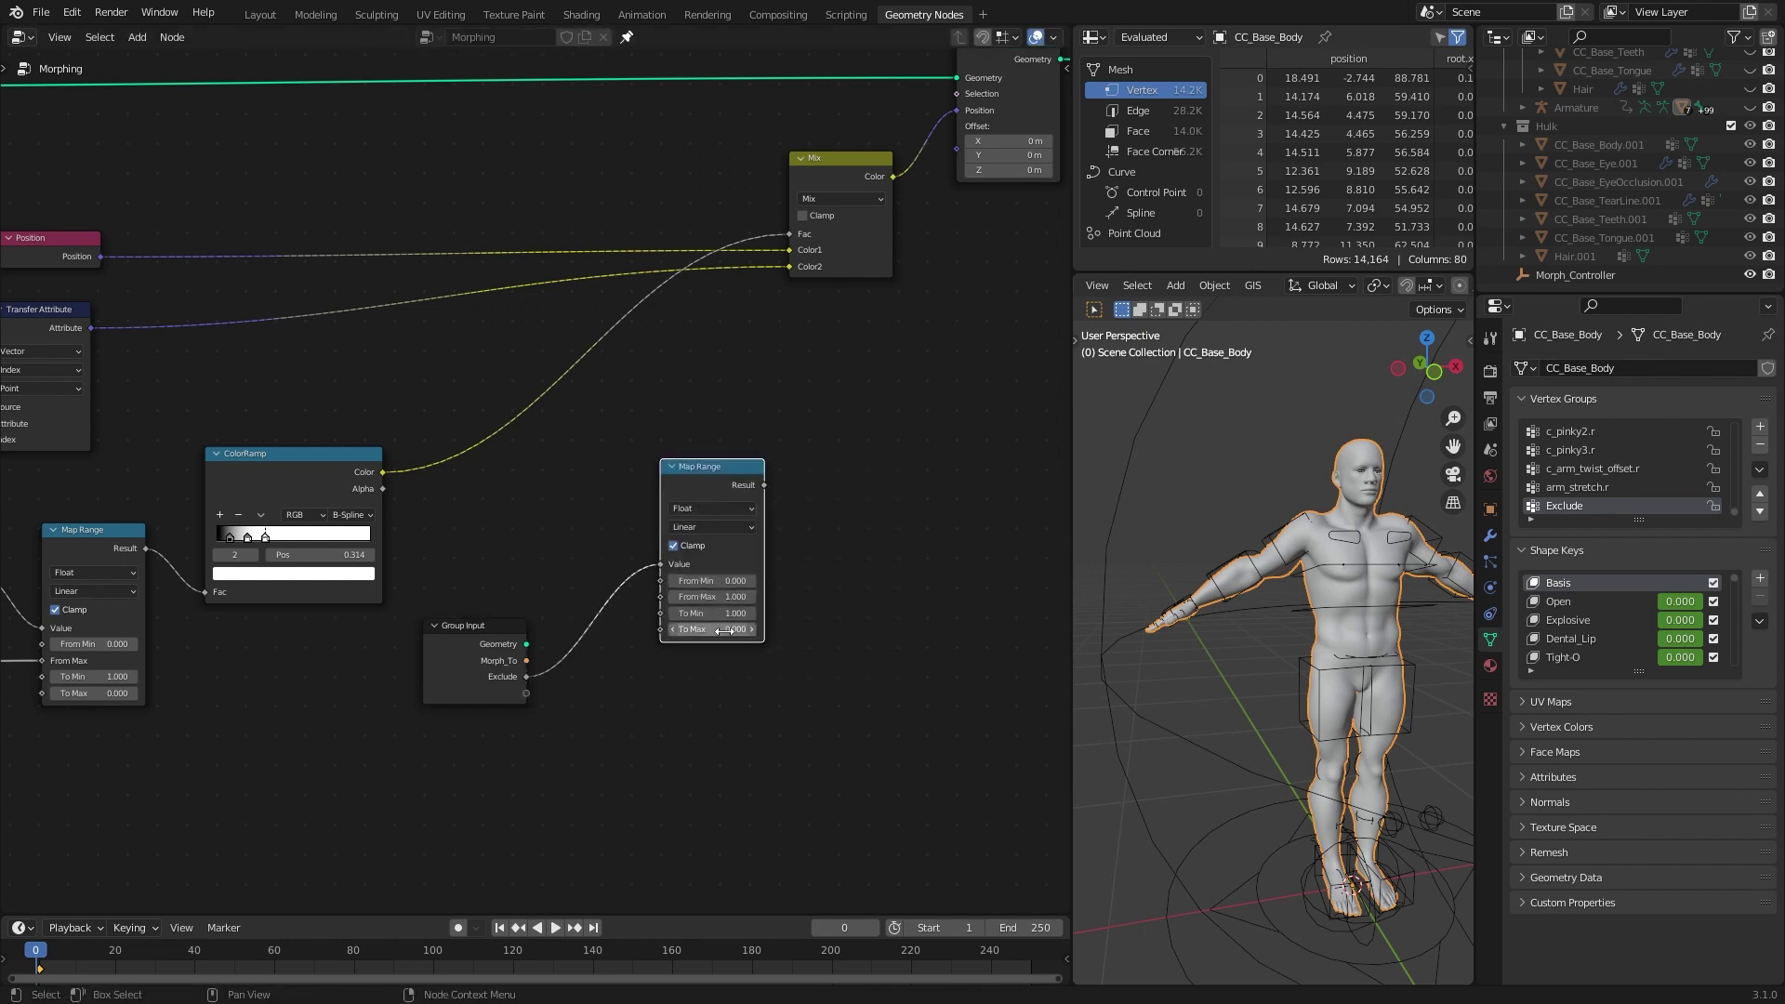
scroll(726, 618, "up", 3)
left_click_drag(734, 482, 673, 515)
scroll(809, 567, "down", 3)
middle_click_drag(846, 560, 818, 587)
Insert a Multiply Math node between the ColorRamp and the Mix factor, link the Exclude Map Range result to its second value, and tidy the nodes.
key("q")
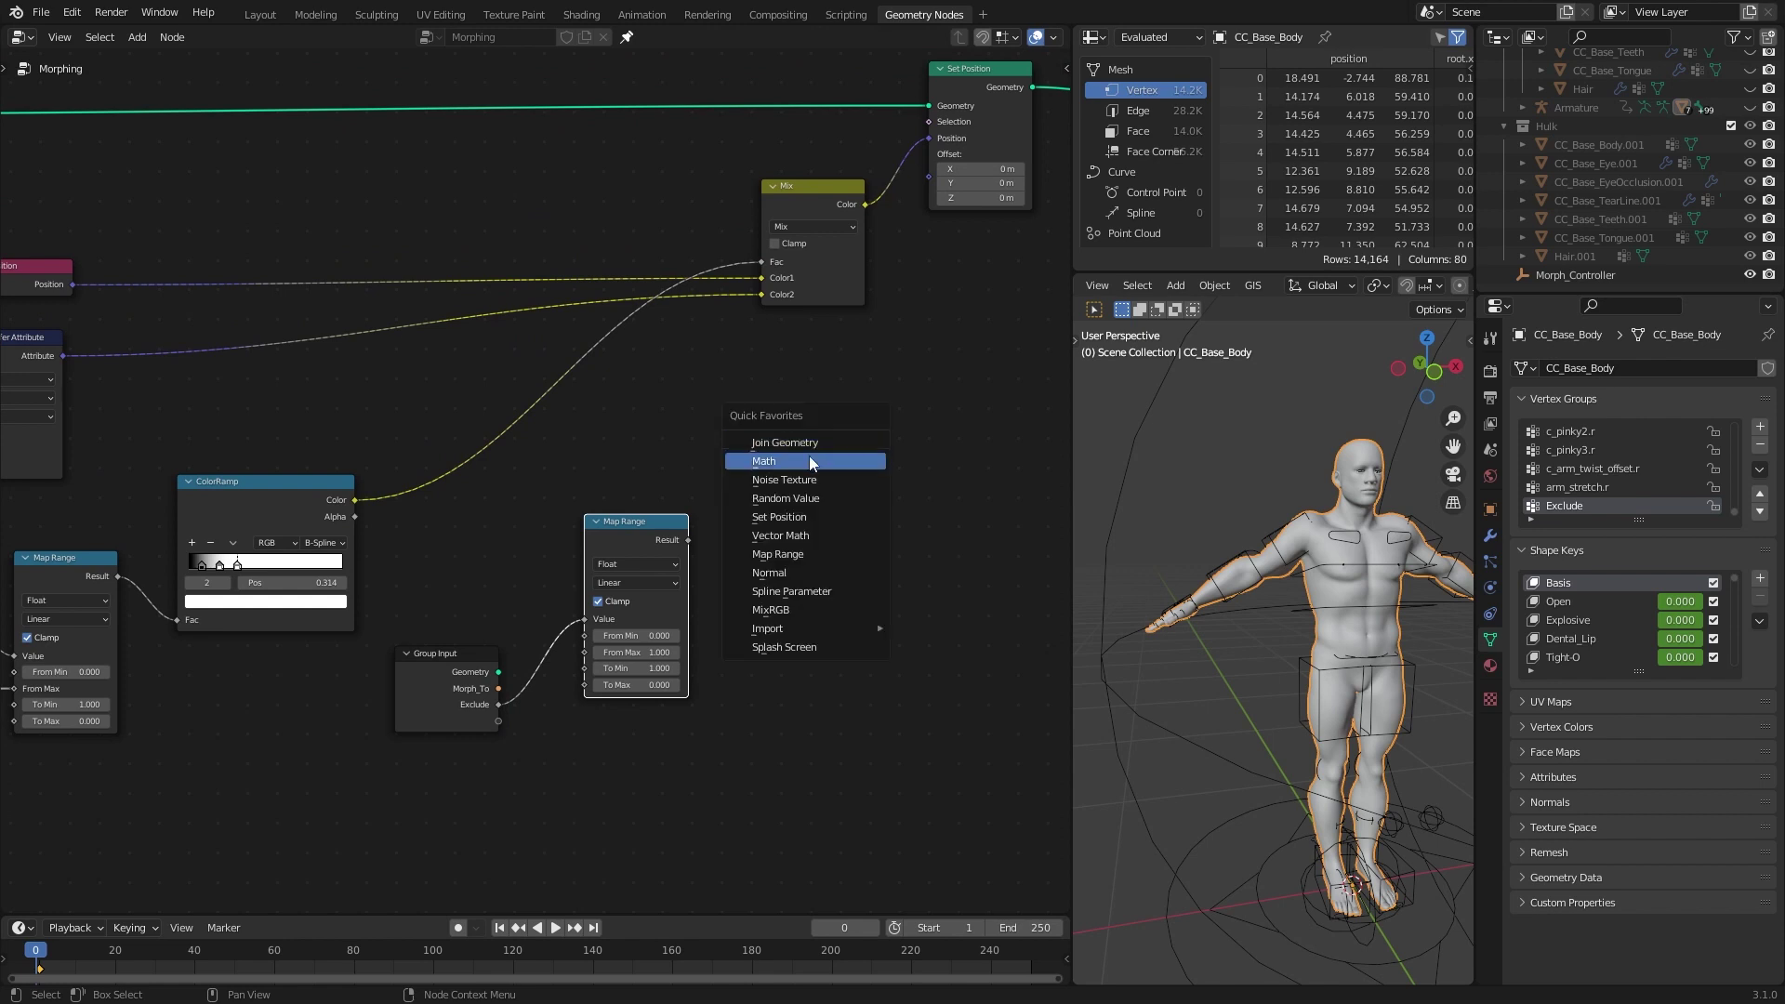
left_click(809, 460)
left_click(639, 371)
left_click(640, 377)
left_click(645, 448)
left_click_drag(688, 539, 588, 430)
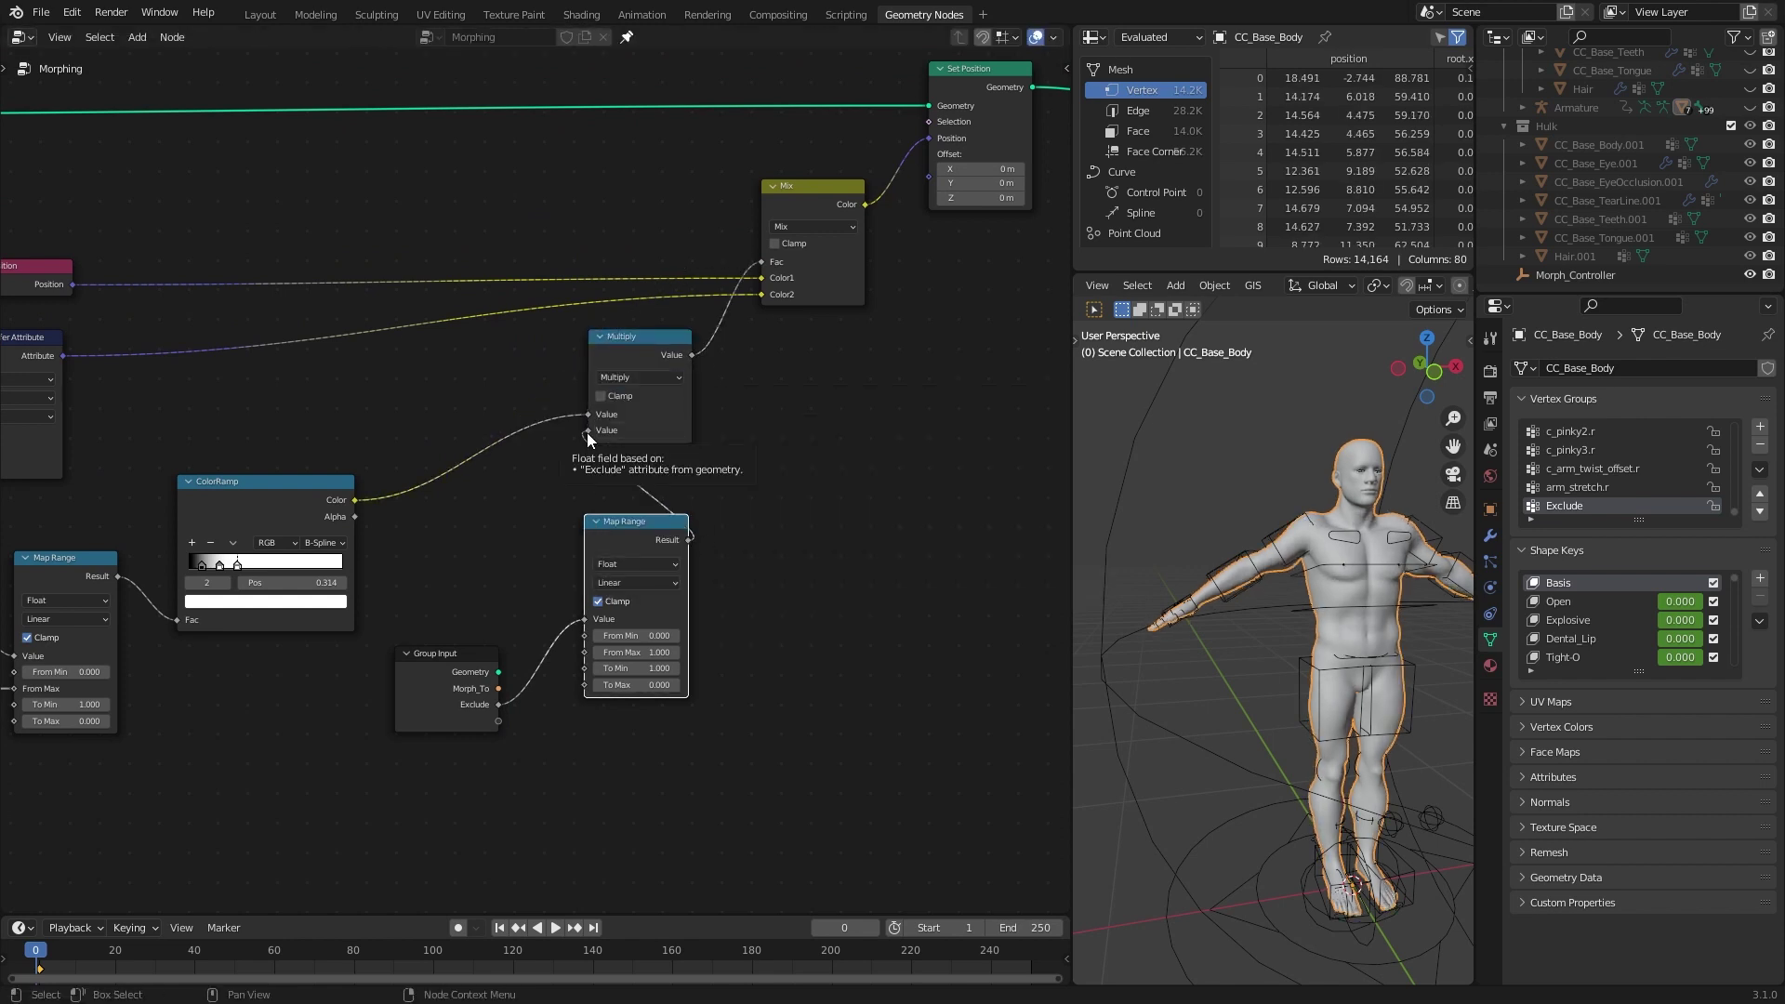
scroll(595, 493, "down", 4)
left_click_drag(625, 694, 489, 556)
key("g")
left_click(364, 649)
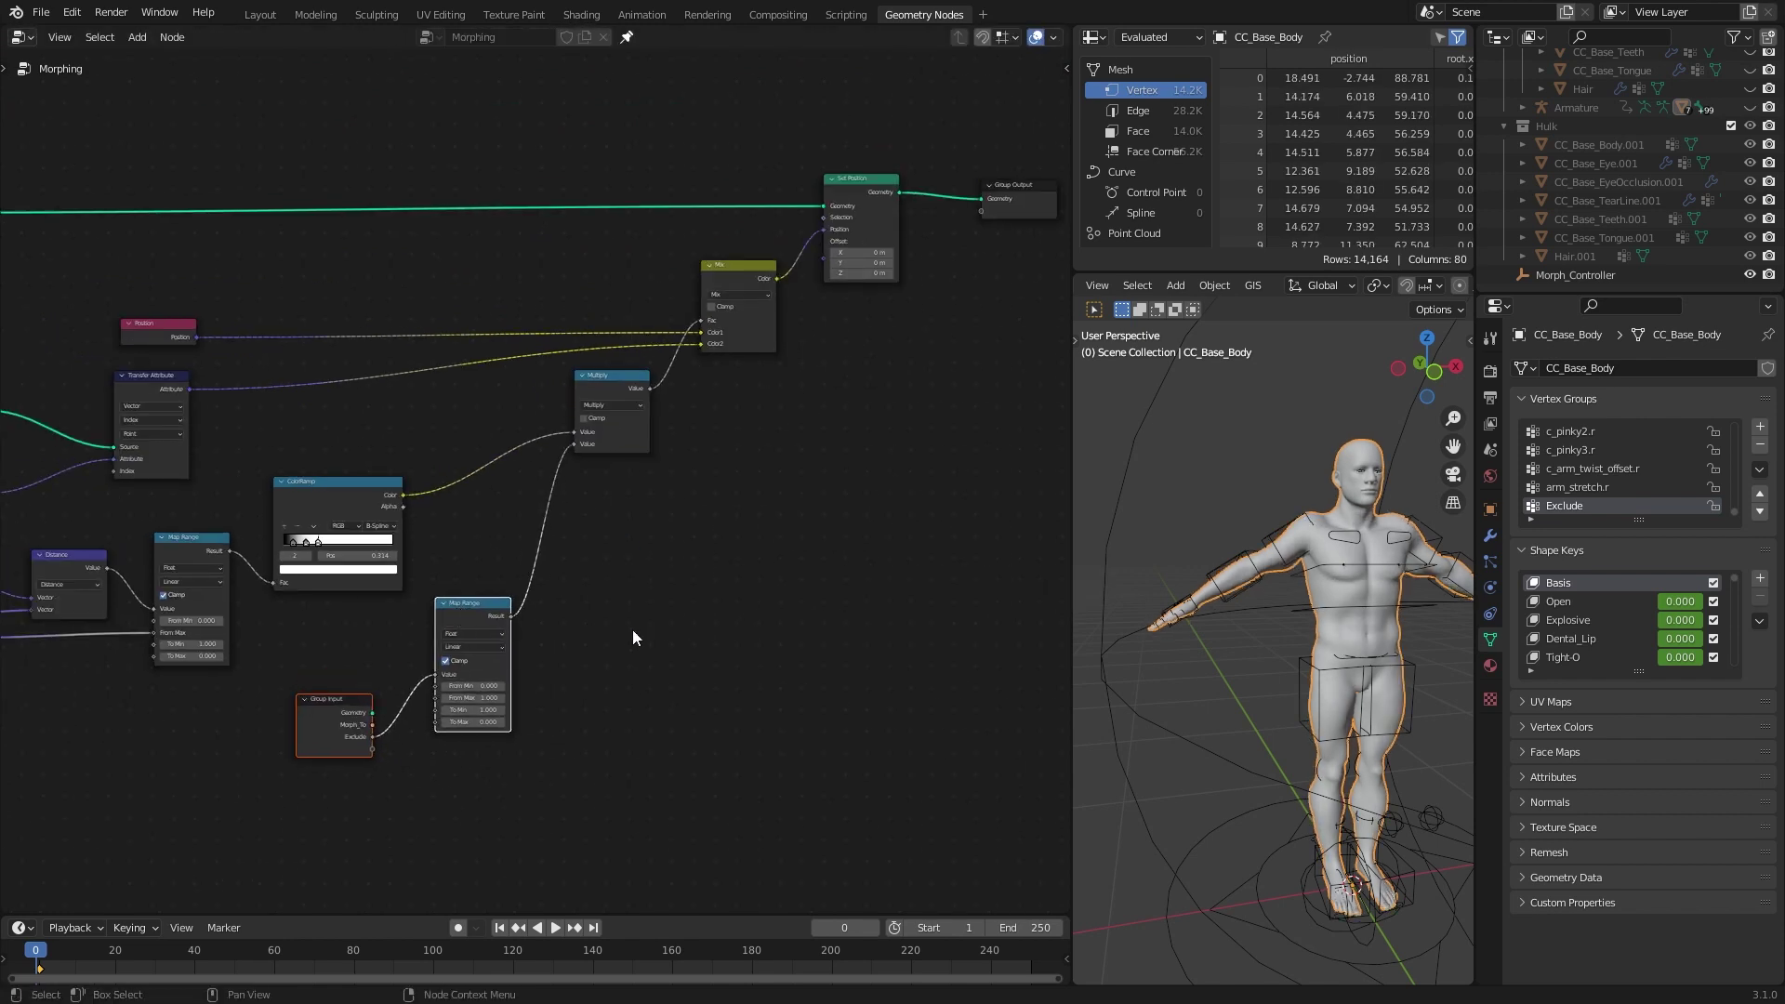
Try scaling Morph_Controller to check how the morph treats the excluded right arm.
middle_click_drag(1278, 688, 1332, 785)
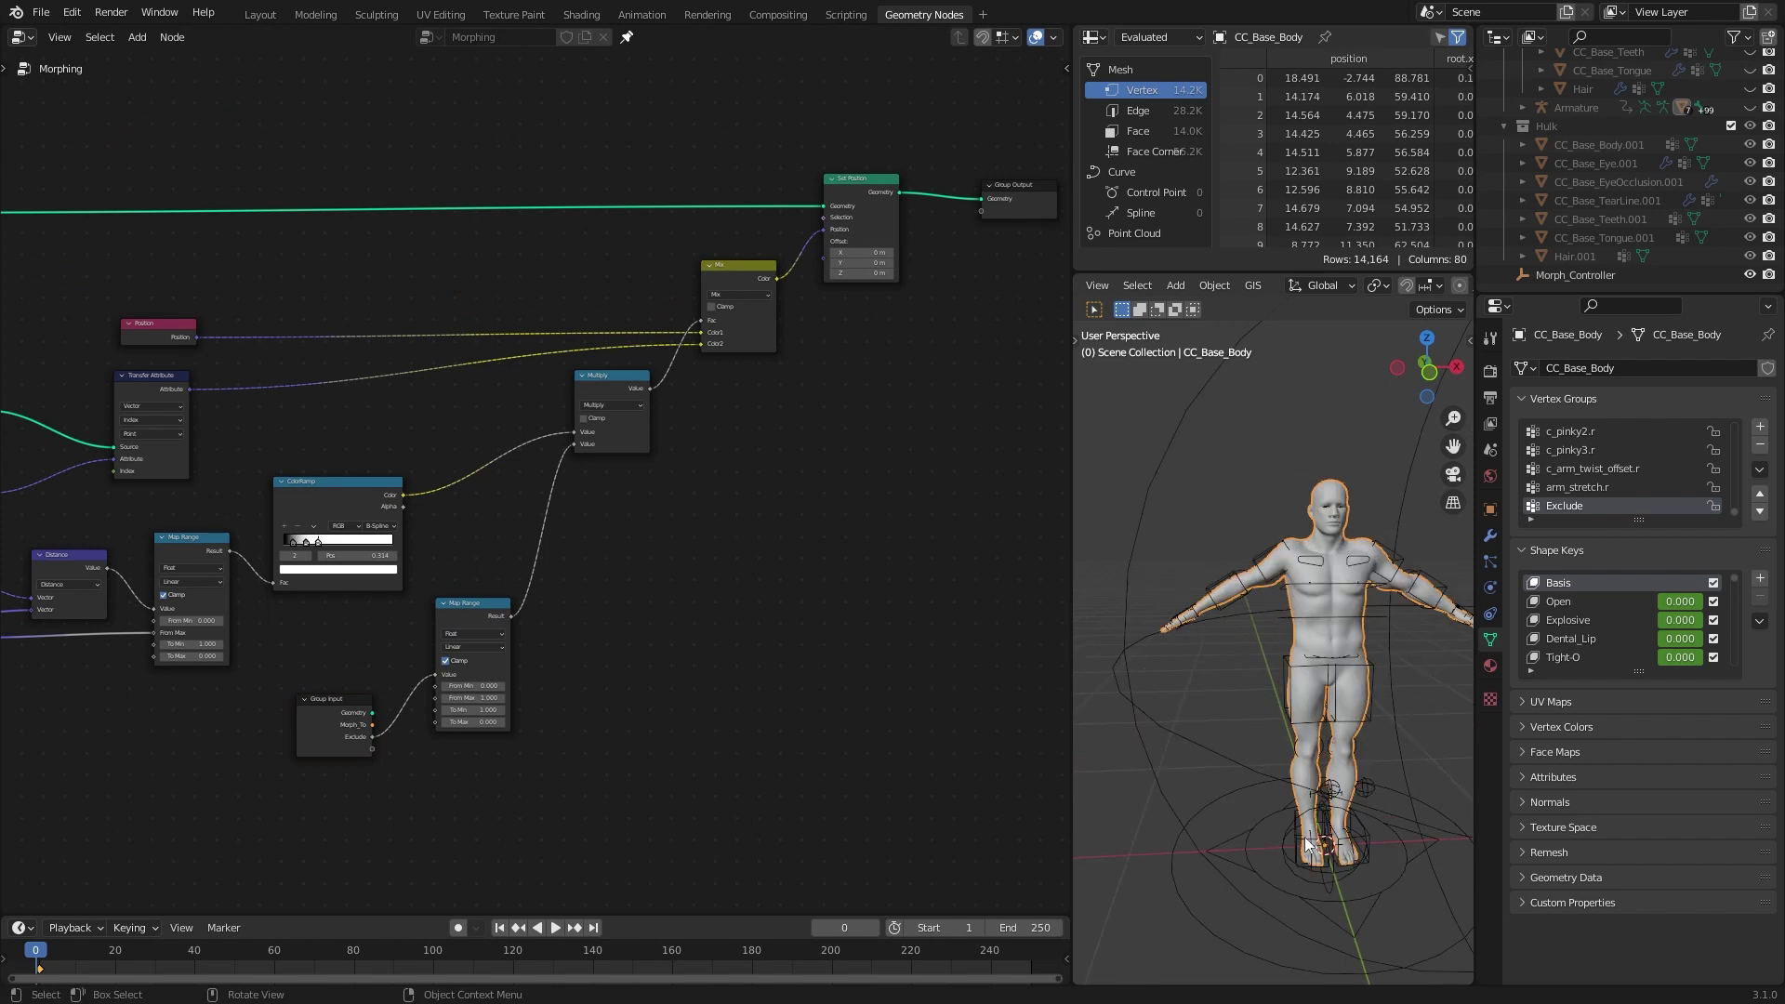
scroll(1292, 799, "up", 2)
scroll(1265, 727, "down", 4)
left_click(1225, 742)
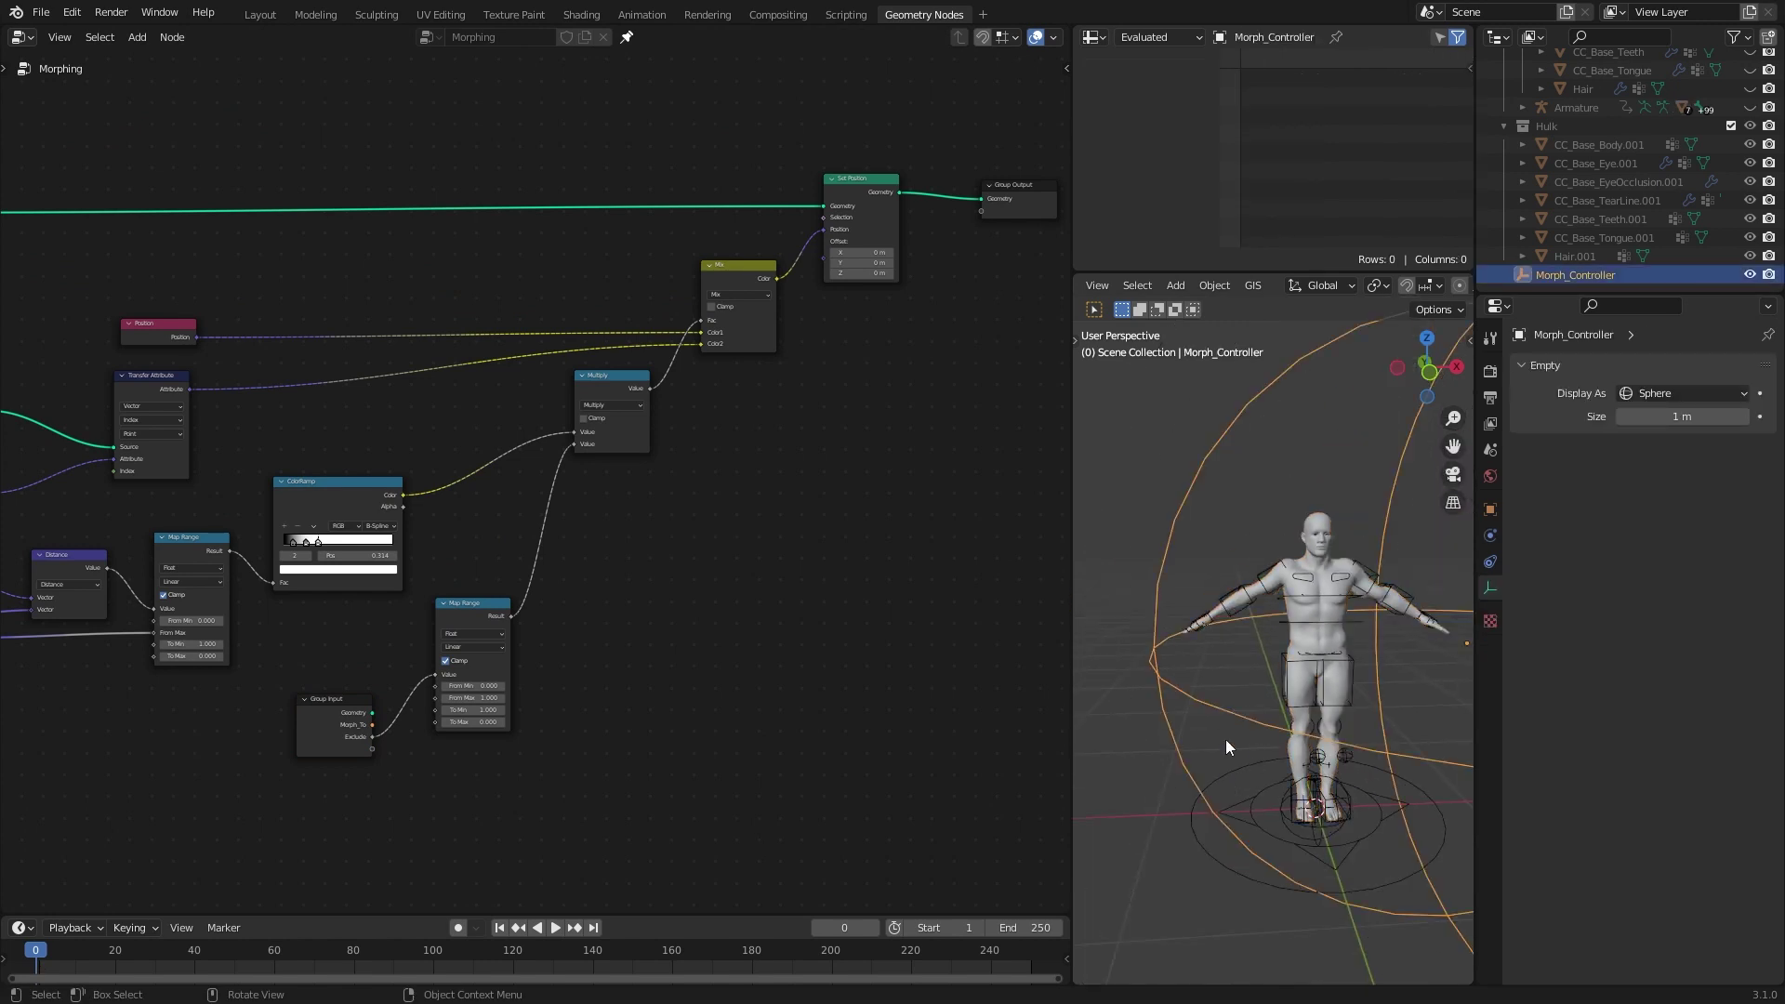
key("s")
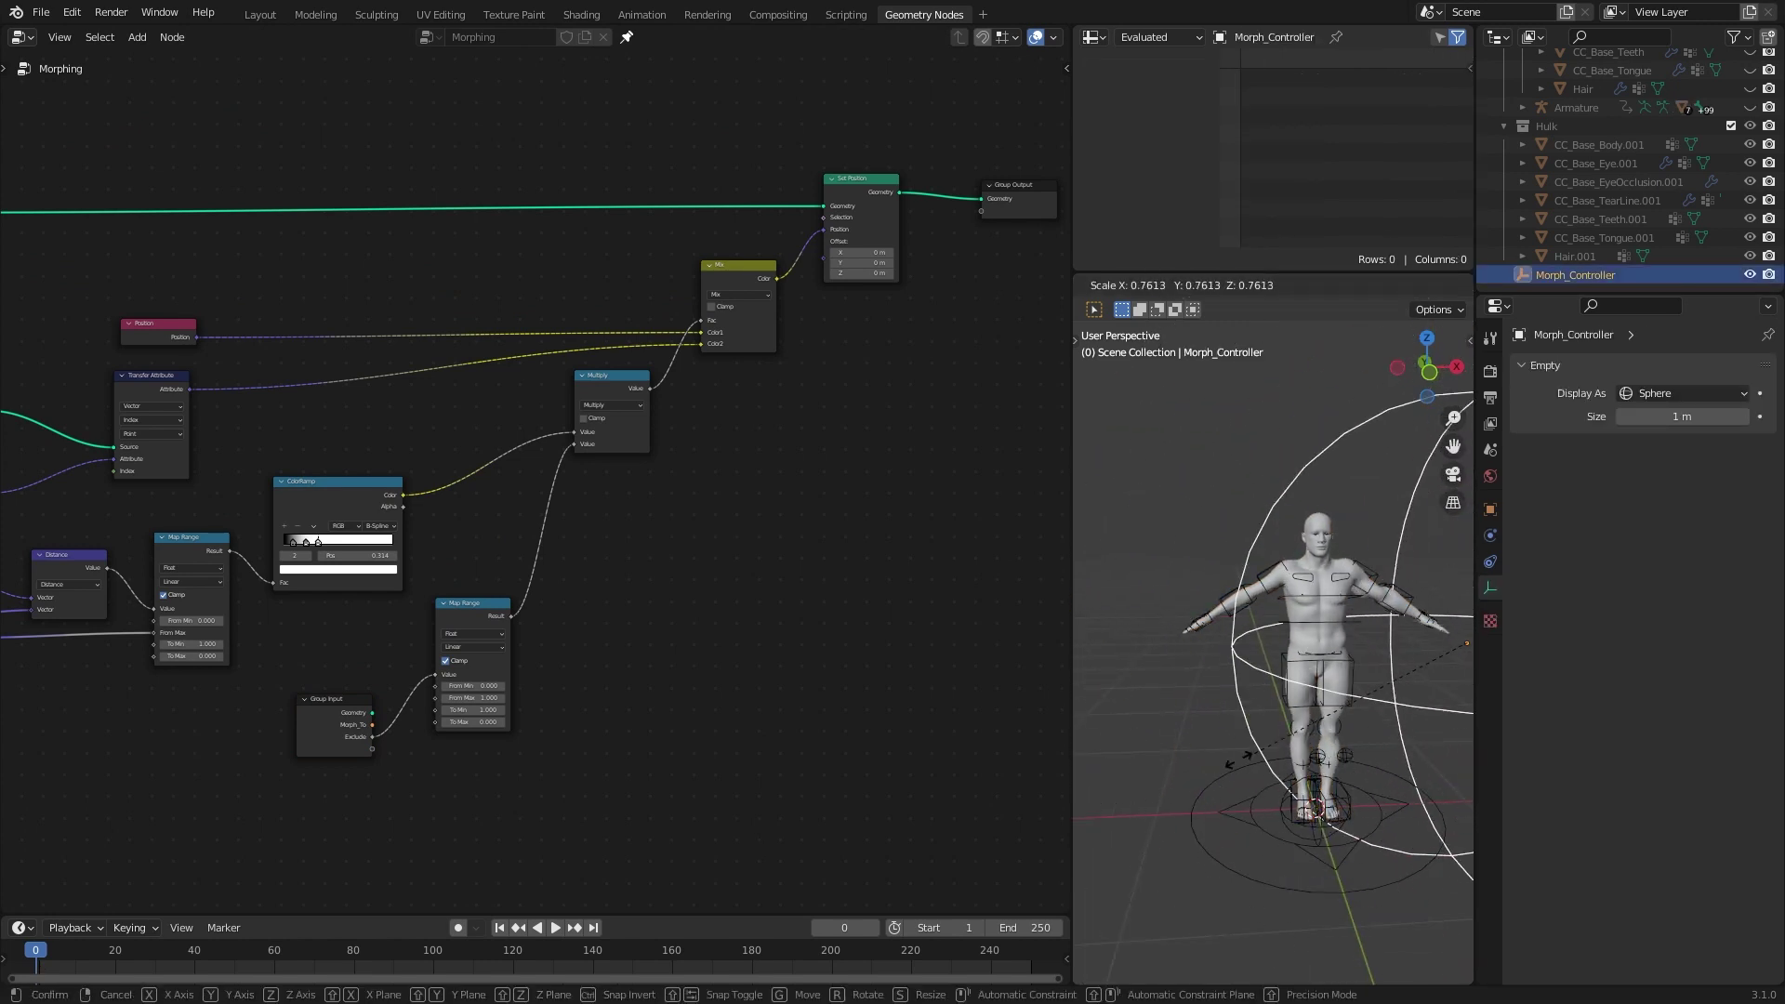
left_click(1185, 785)
scroll(1251, 725, "up", 4)
middle_click_drag(1252, 673, 1292, 671)
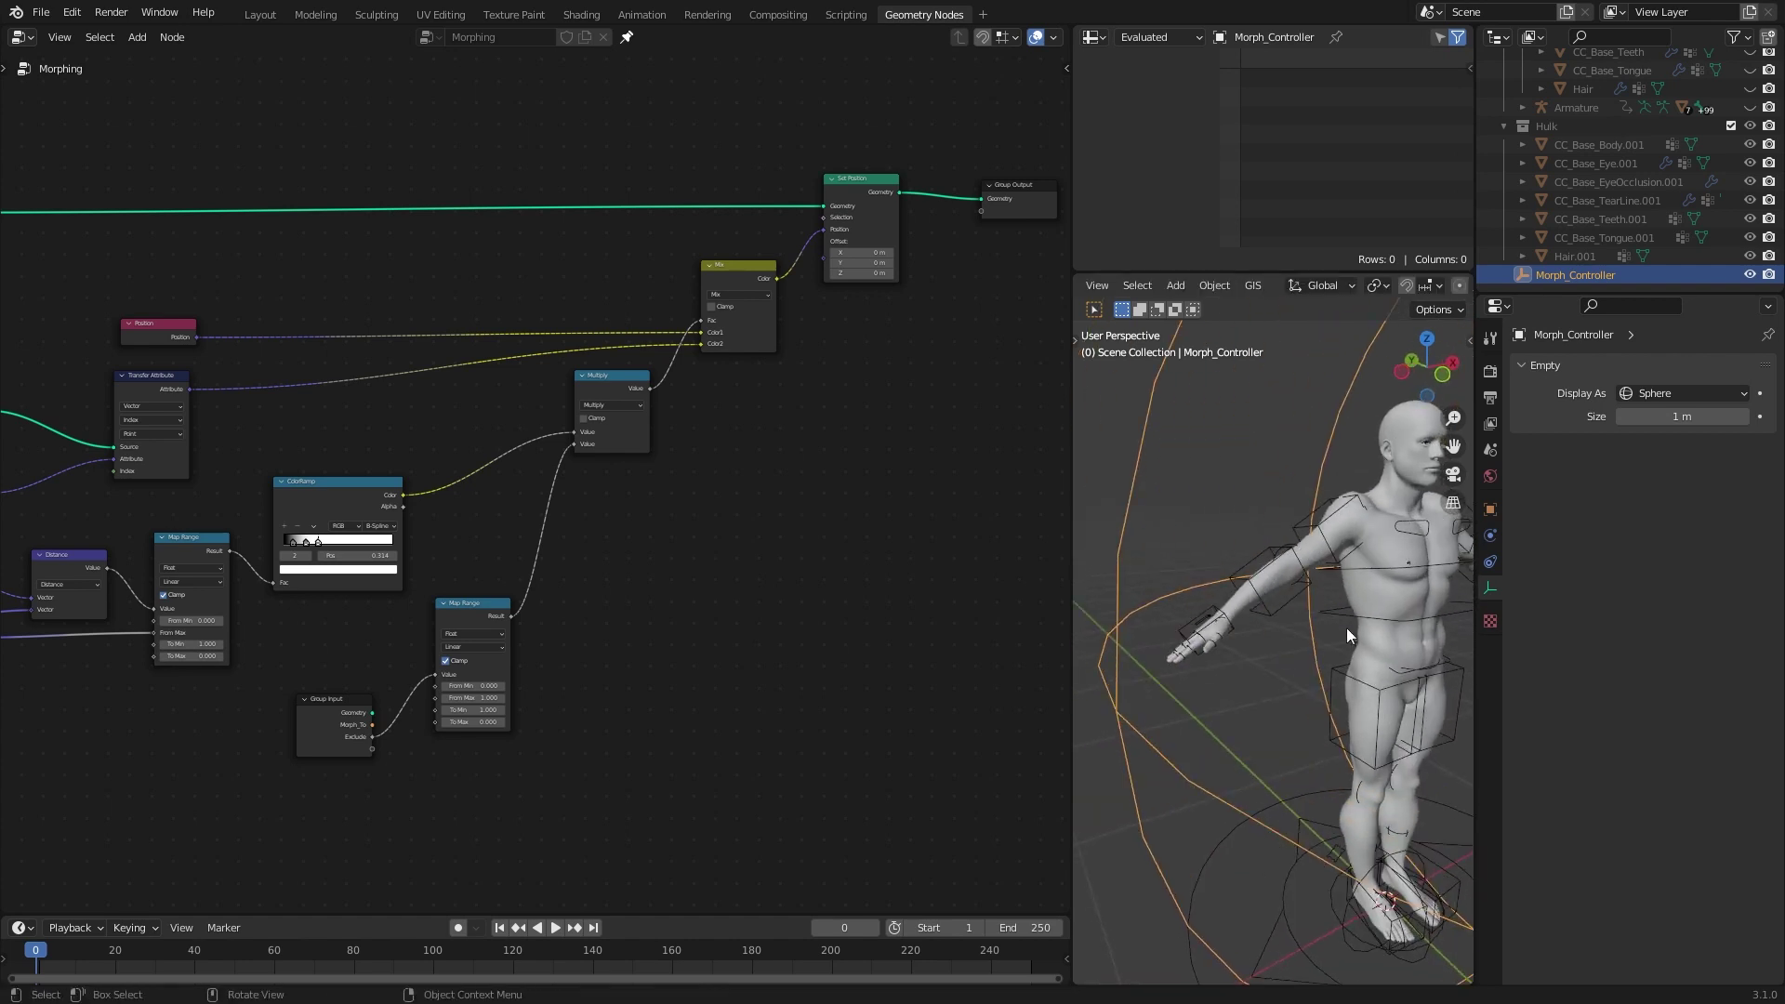
Select Banner's body, show its modifiers, preview the viewport with materials, and save the file.
left_click(1381, 539)
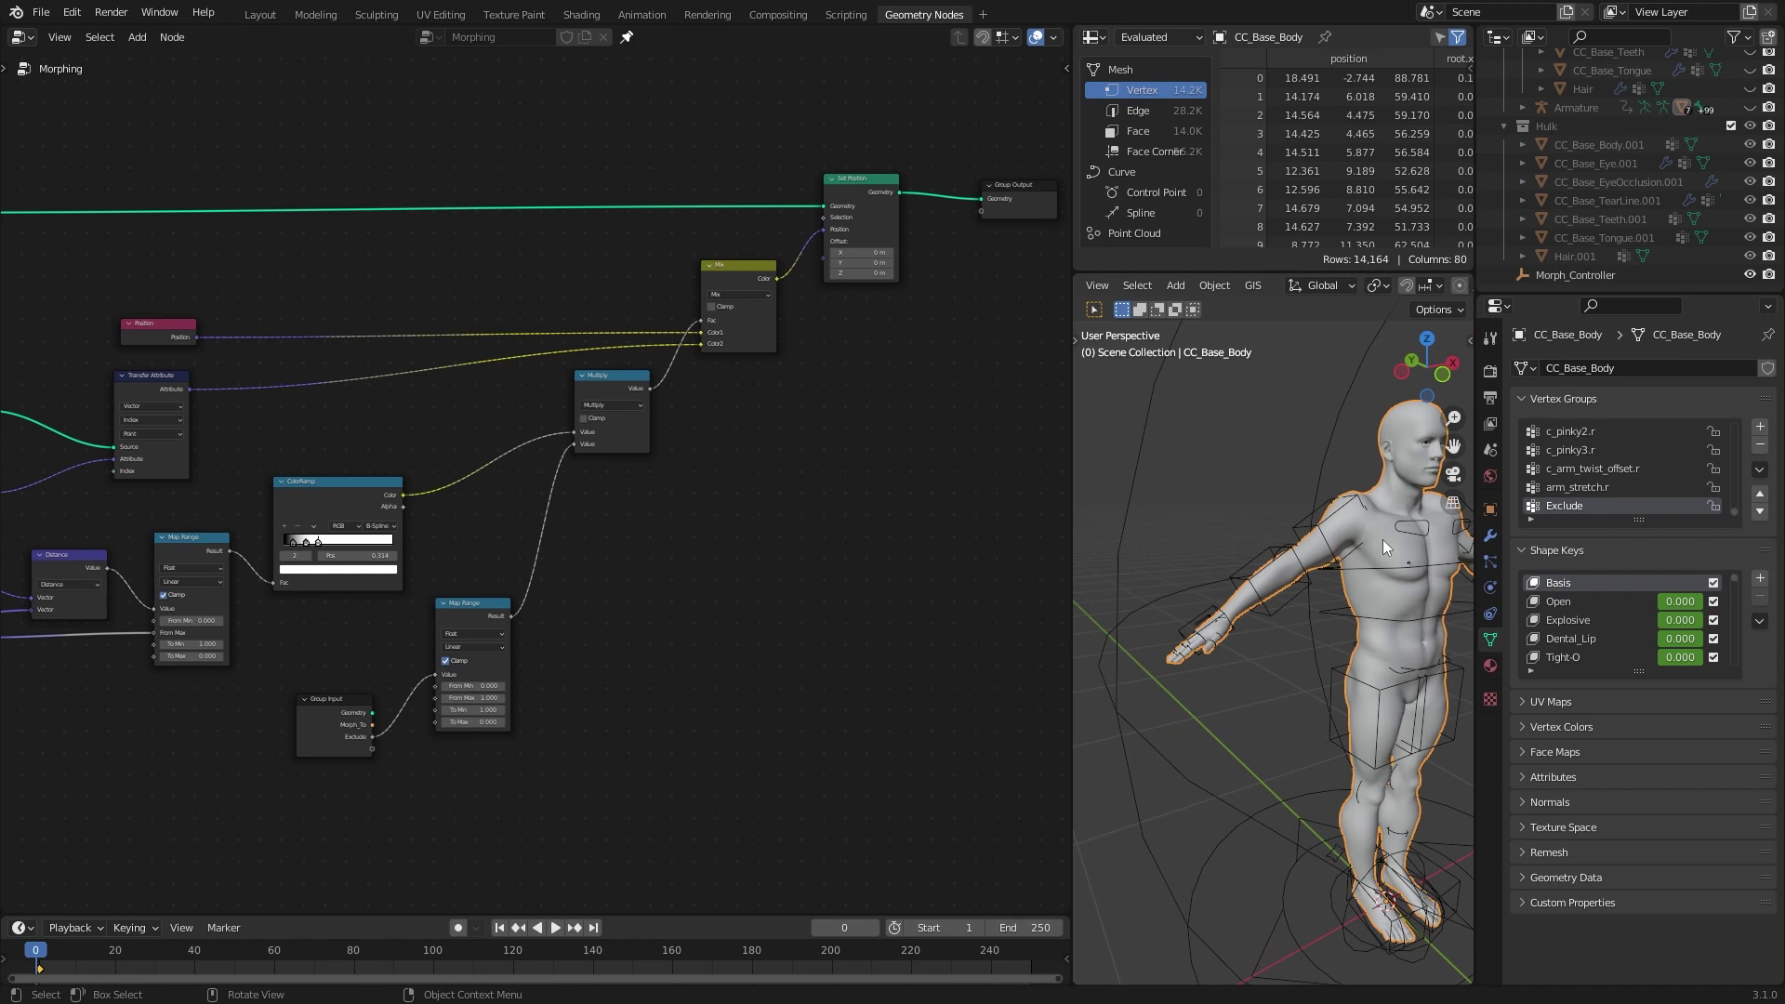
key("Tab")
left_click(1317, 651)
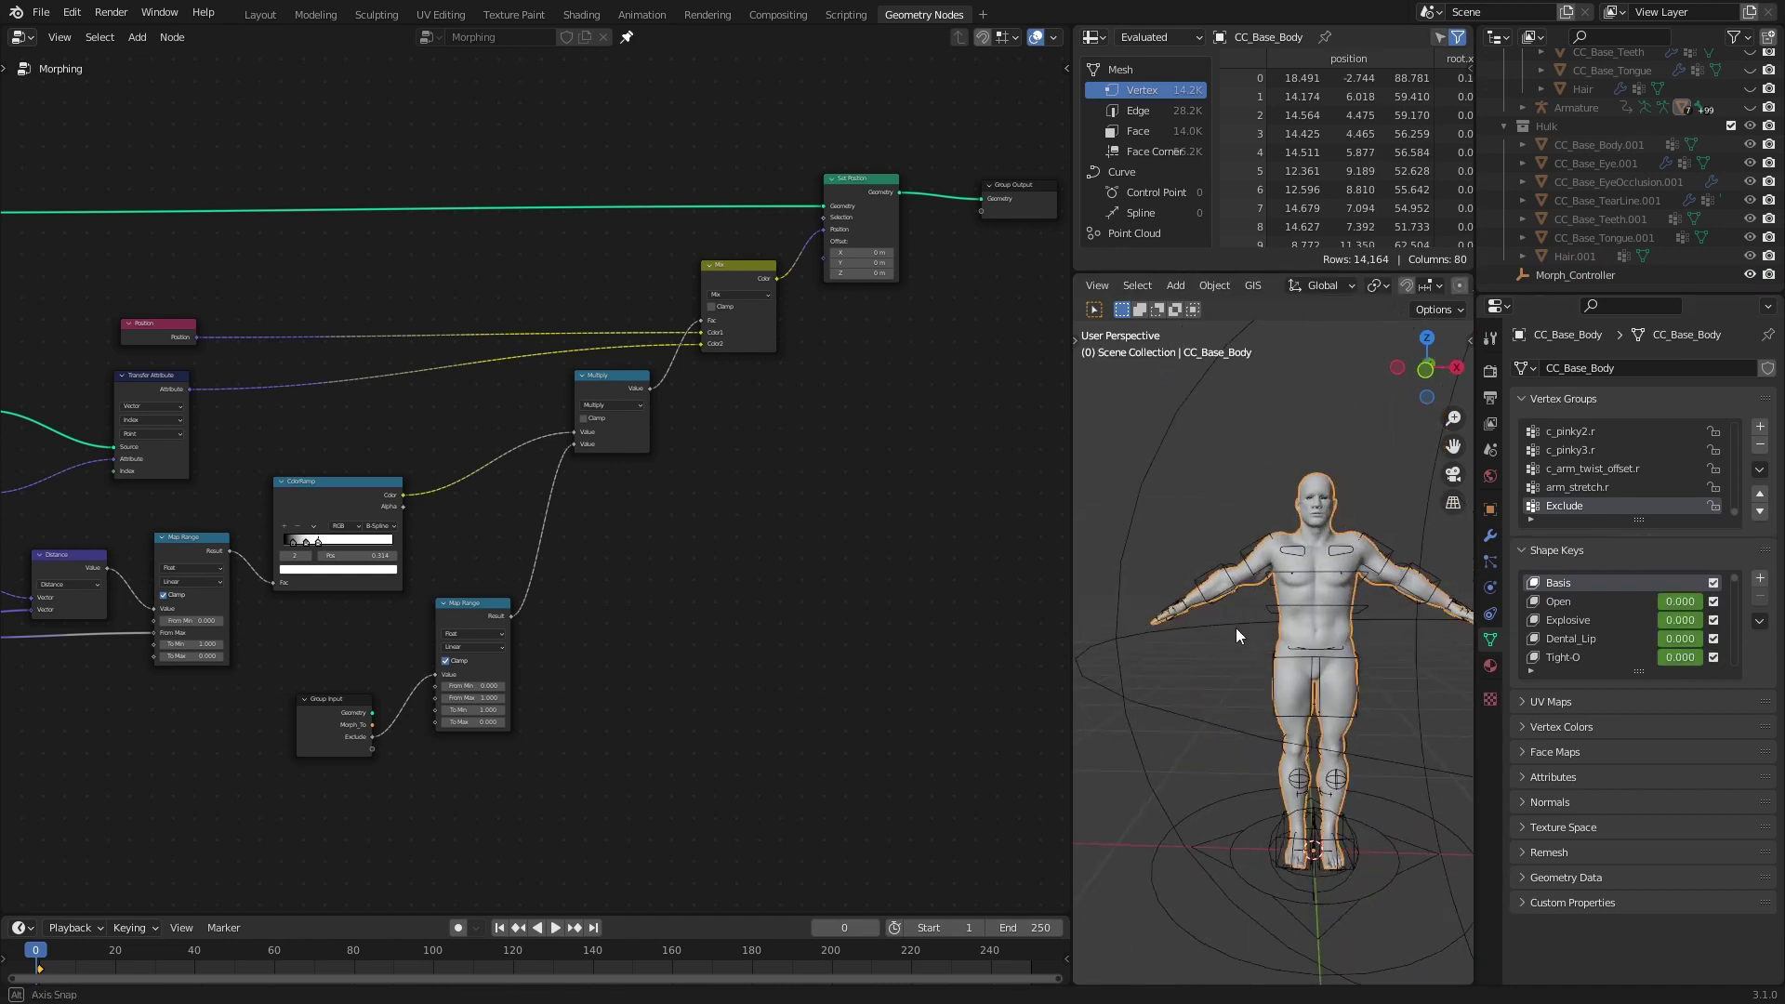
left_click(1488, 536)
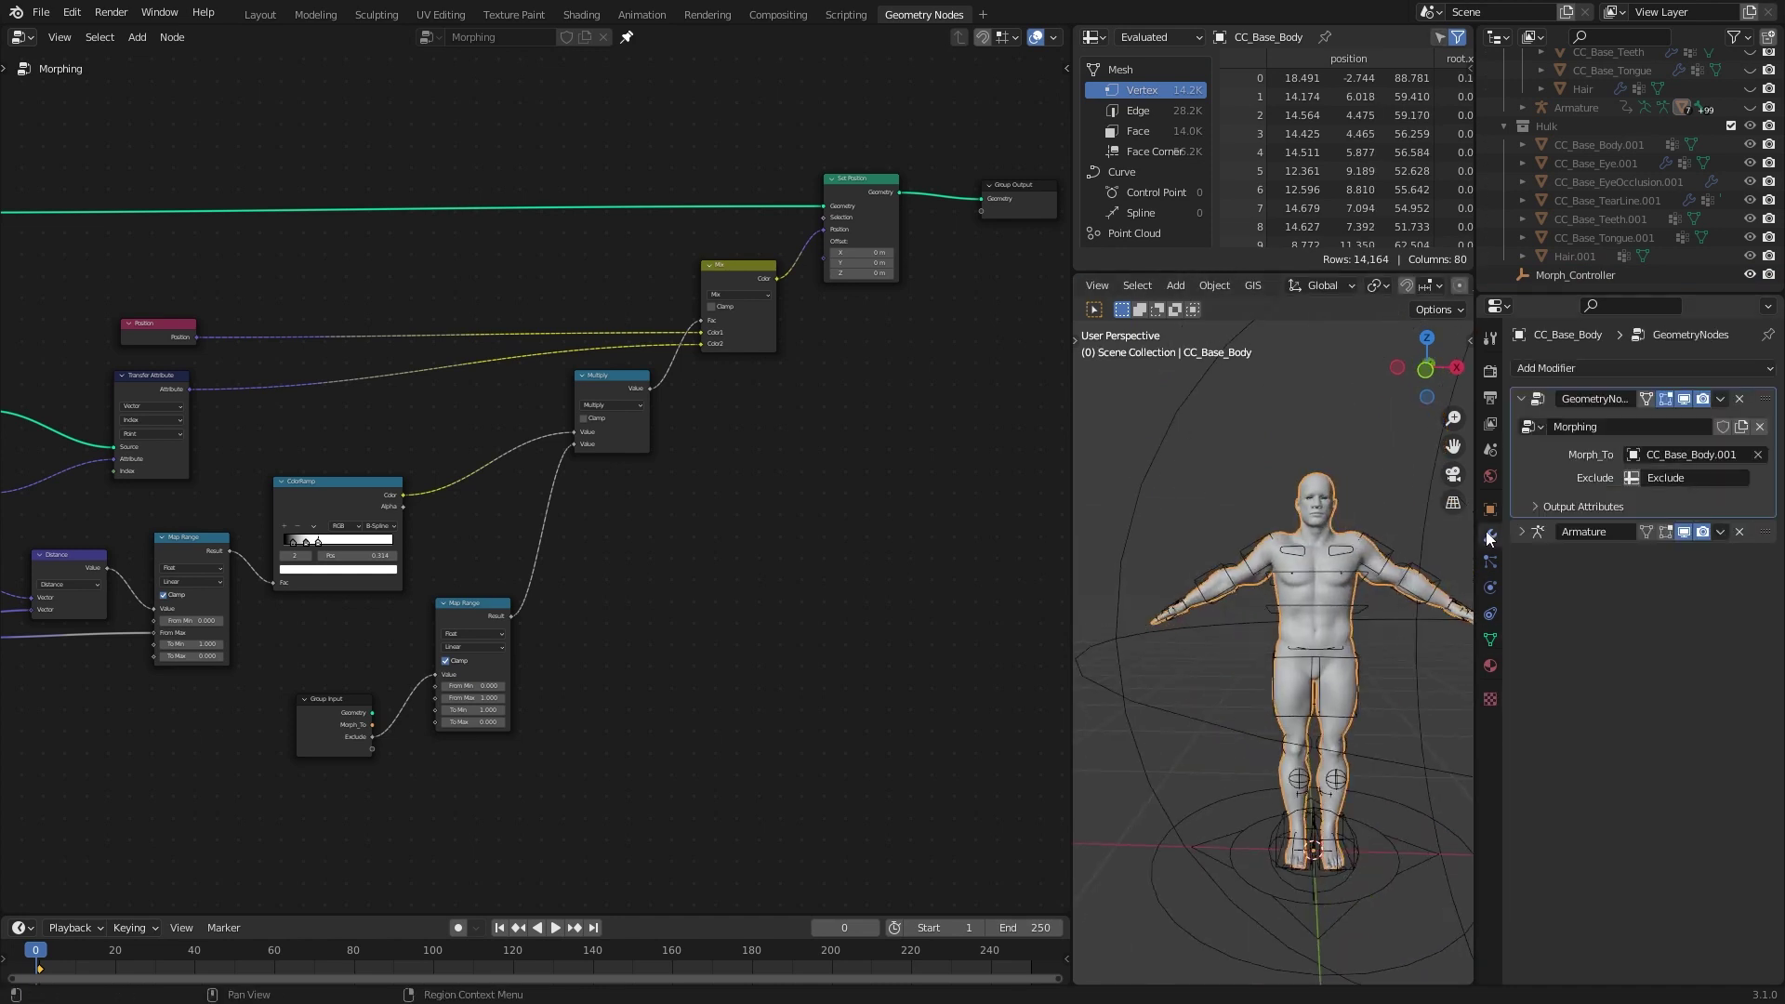
scroll(1328, 521, "up", 8)
middle_click_drag(1328, 521, 1369, 651)
scroll(1294, 525, "down", 6)
key("ctrl+s")
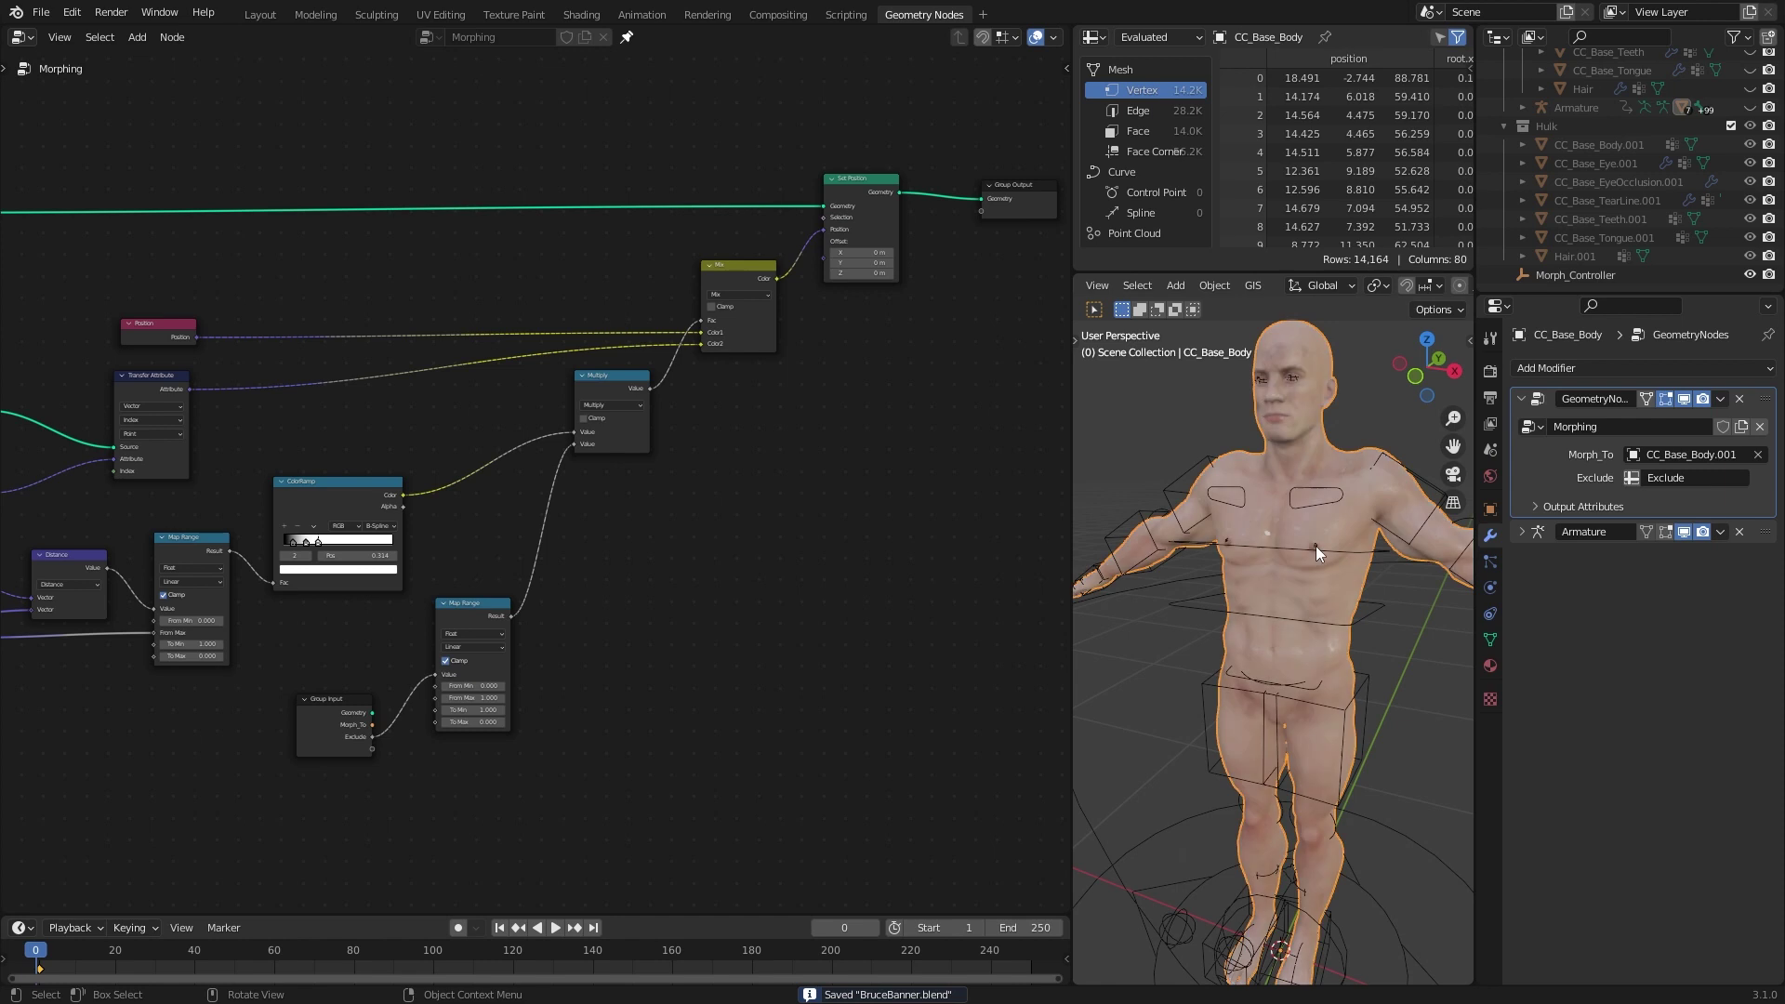
Try scaling Morph_Controller to check the morph on the textured body.
left_click(1136, 832)
key("s")
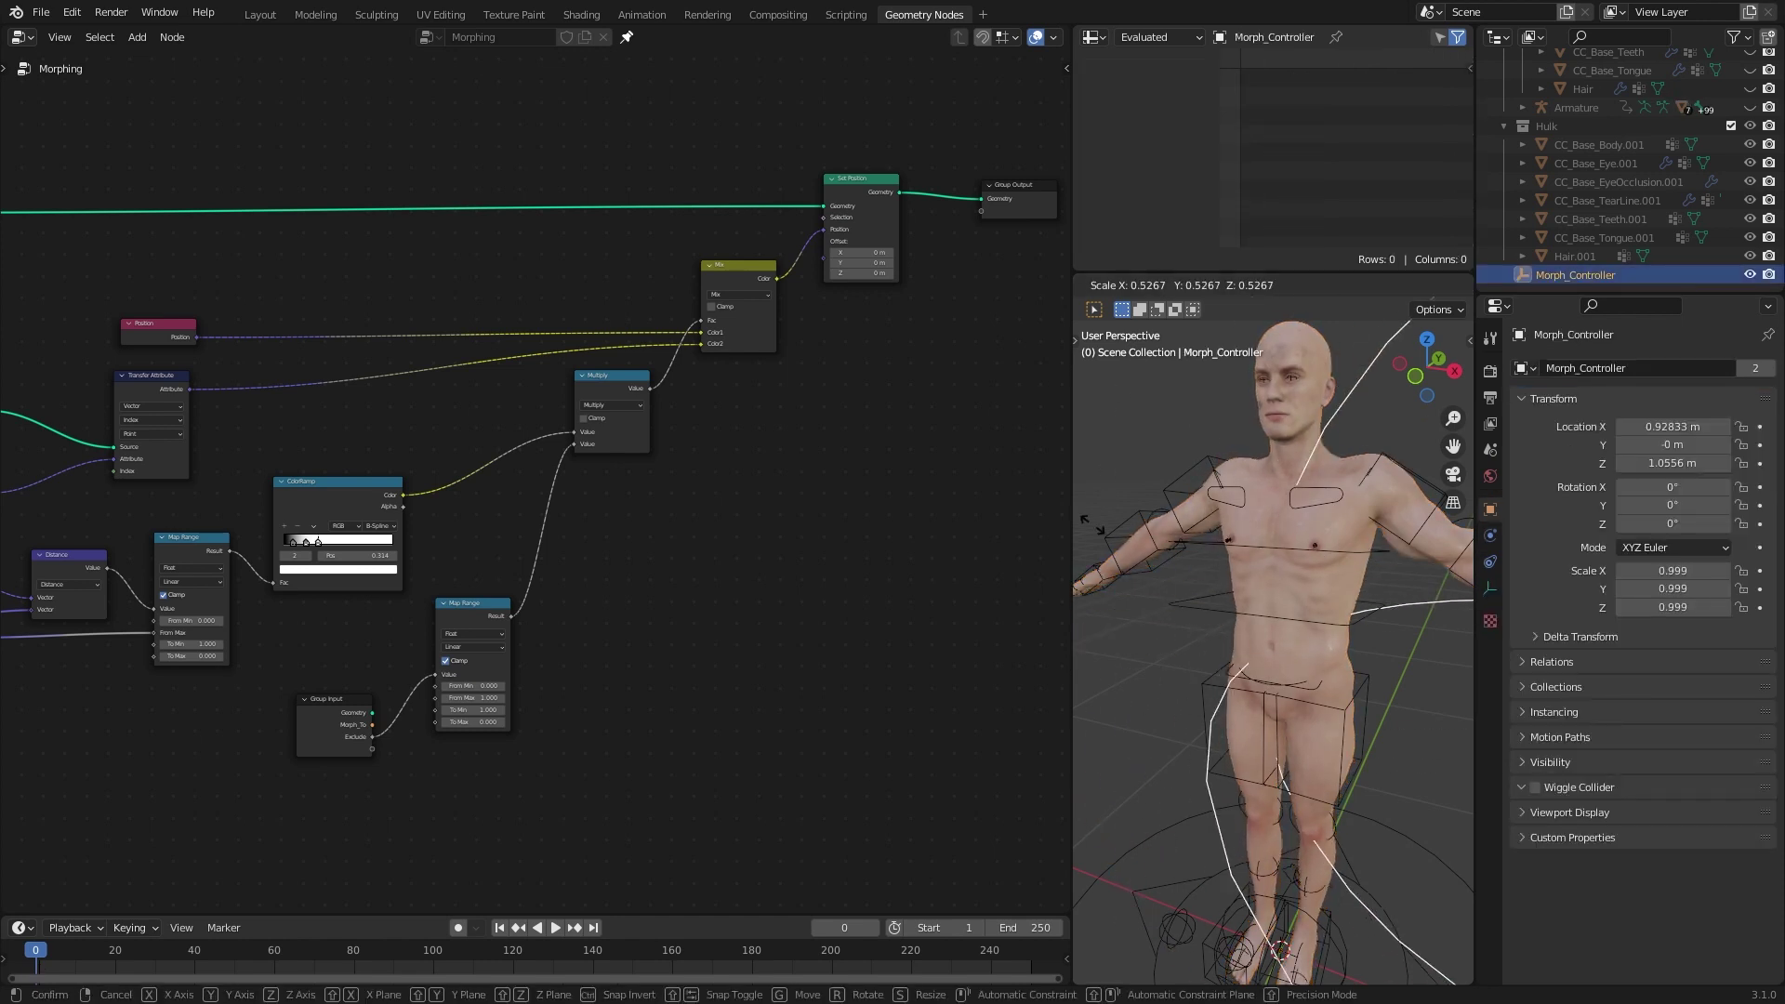
left_click(1285, 617)
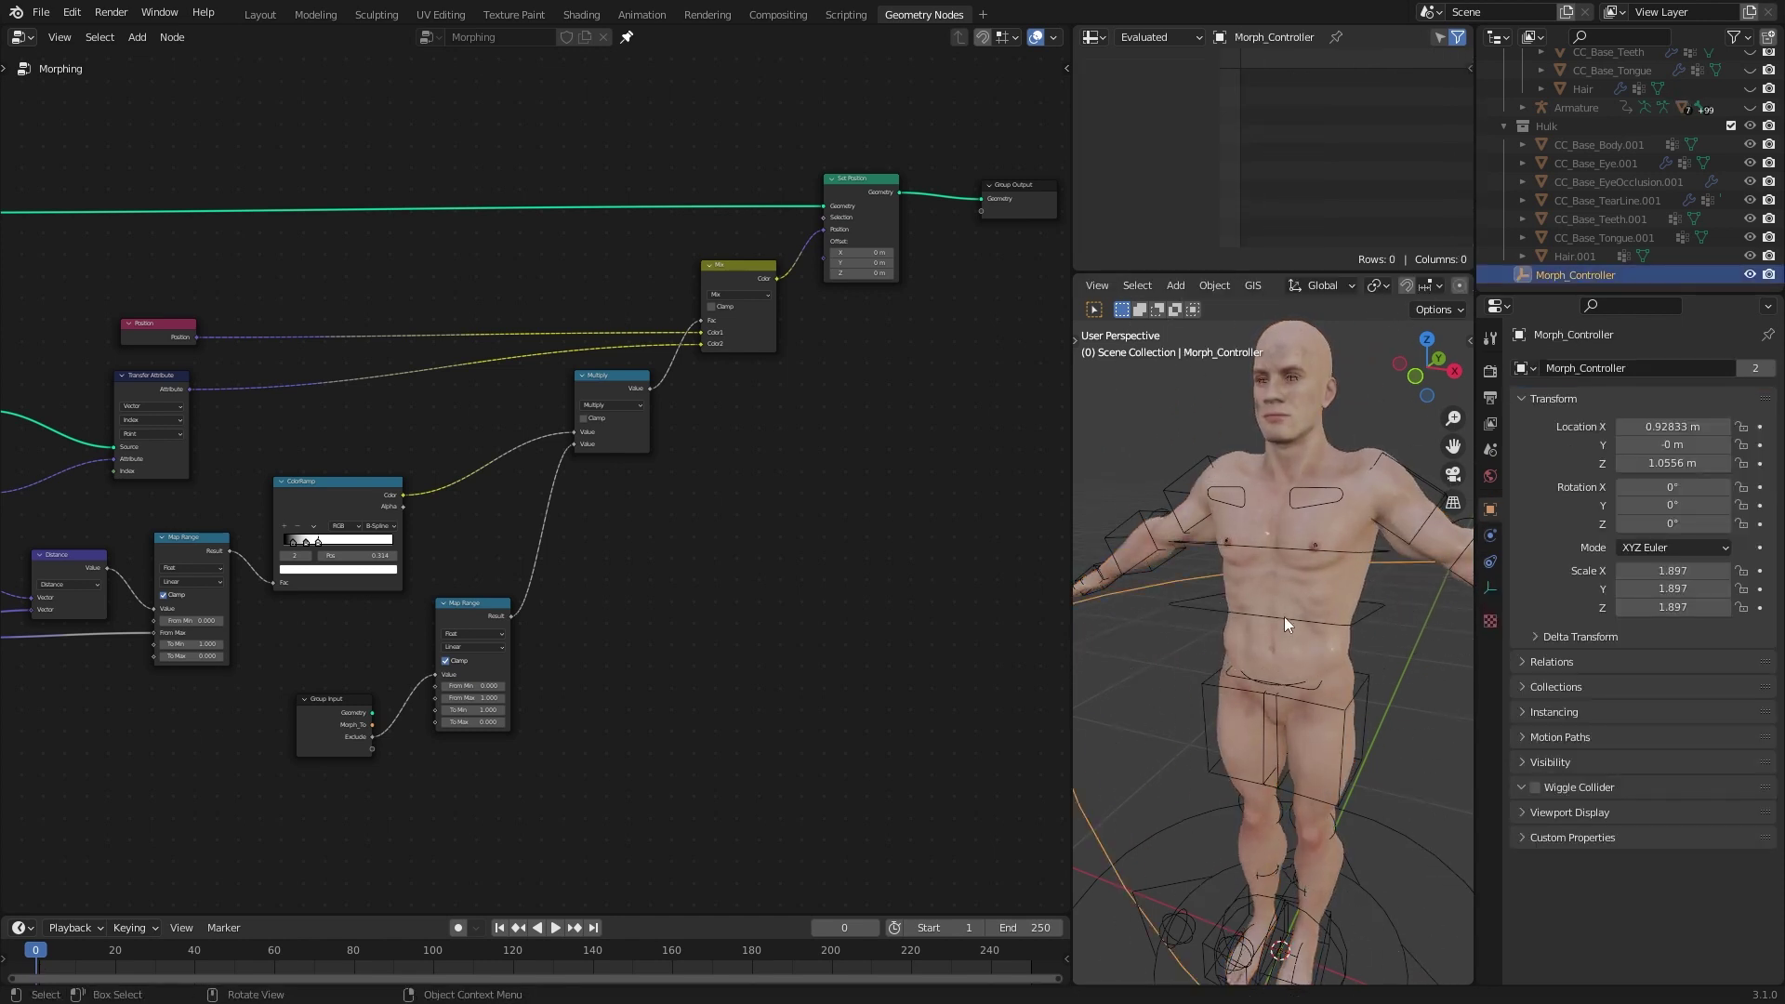
scroll(1324, 617, "up", 3)
Select Banner's body and inspect the settings of its Std_Skin_Head material.
left_click(1329, 614)
left_click(1490, 665)
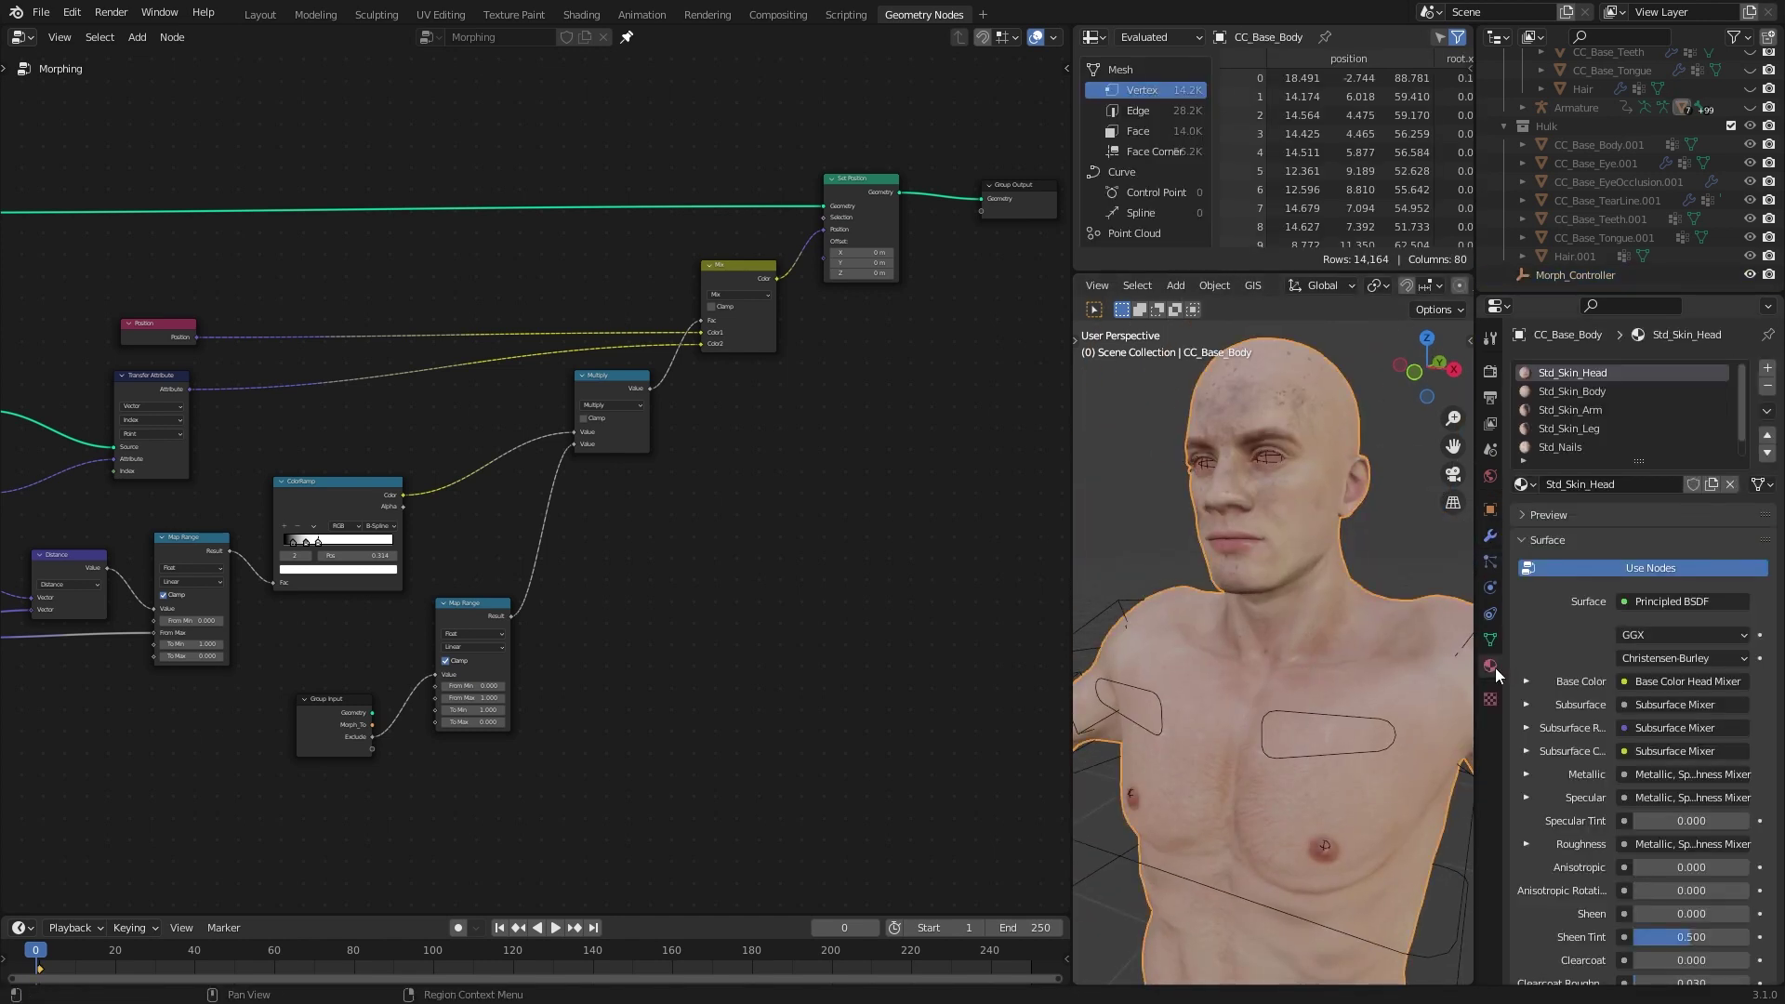
left_click(1530, 538)
scroll(1229, 619, "down", 5)
scroll(1275, 694, "up", 2)
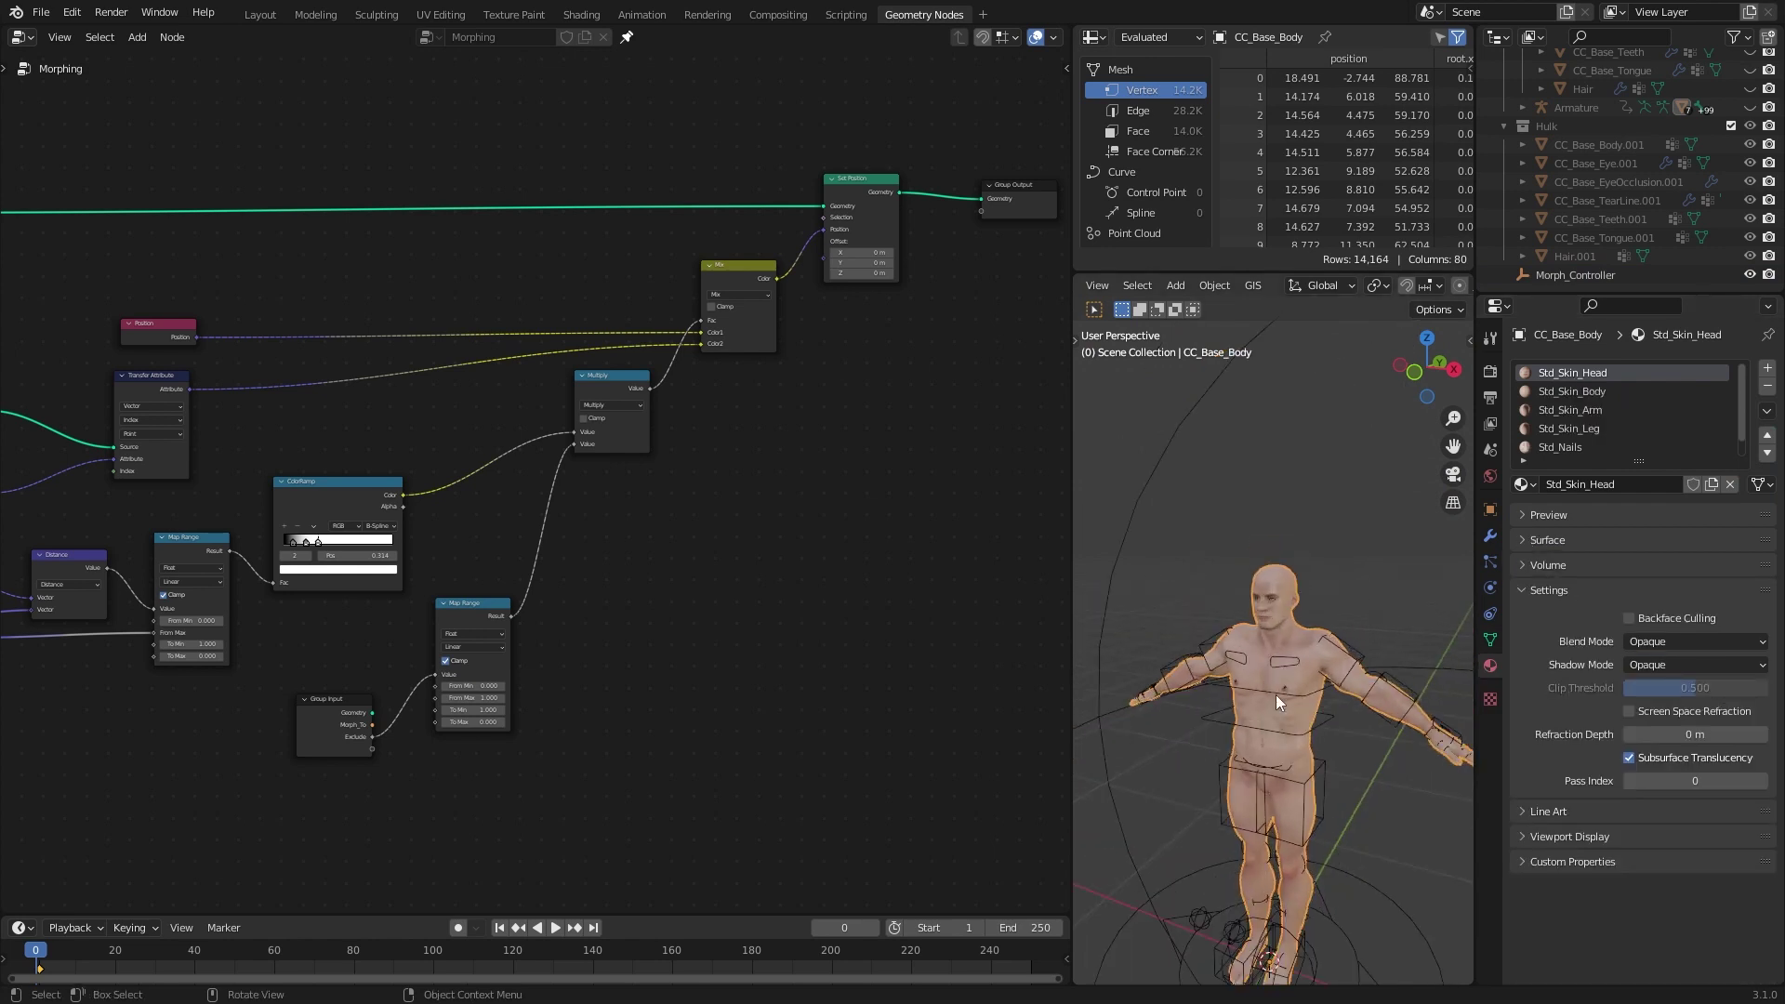
scroll(1348, 617, "up", 4)
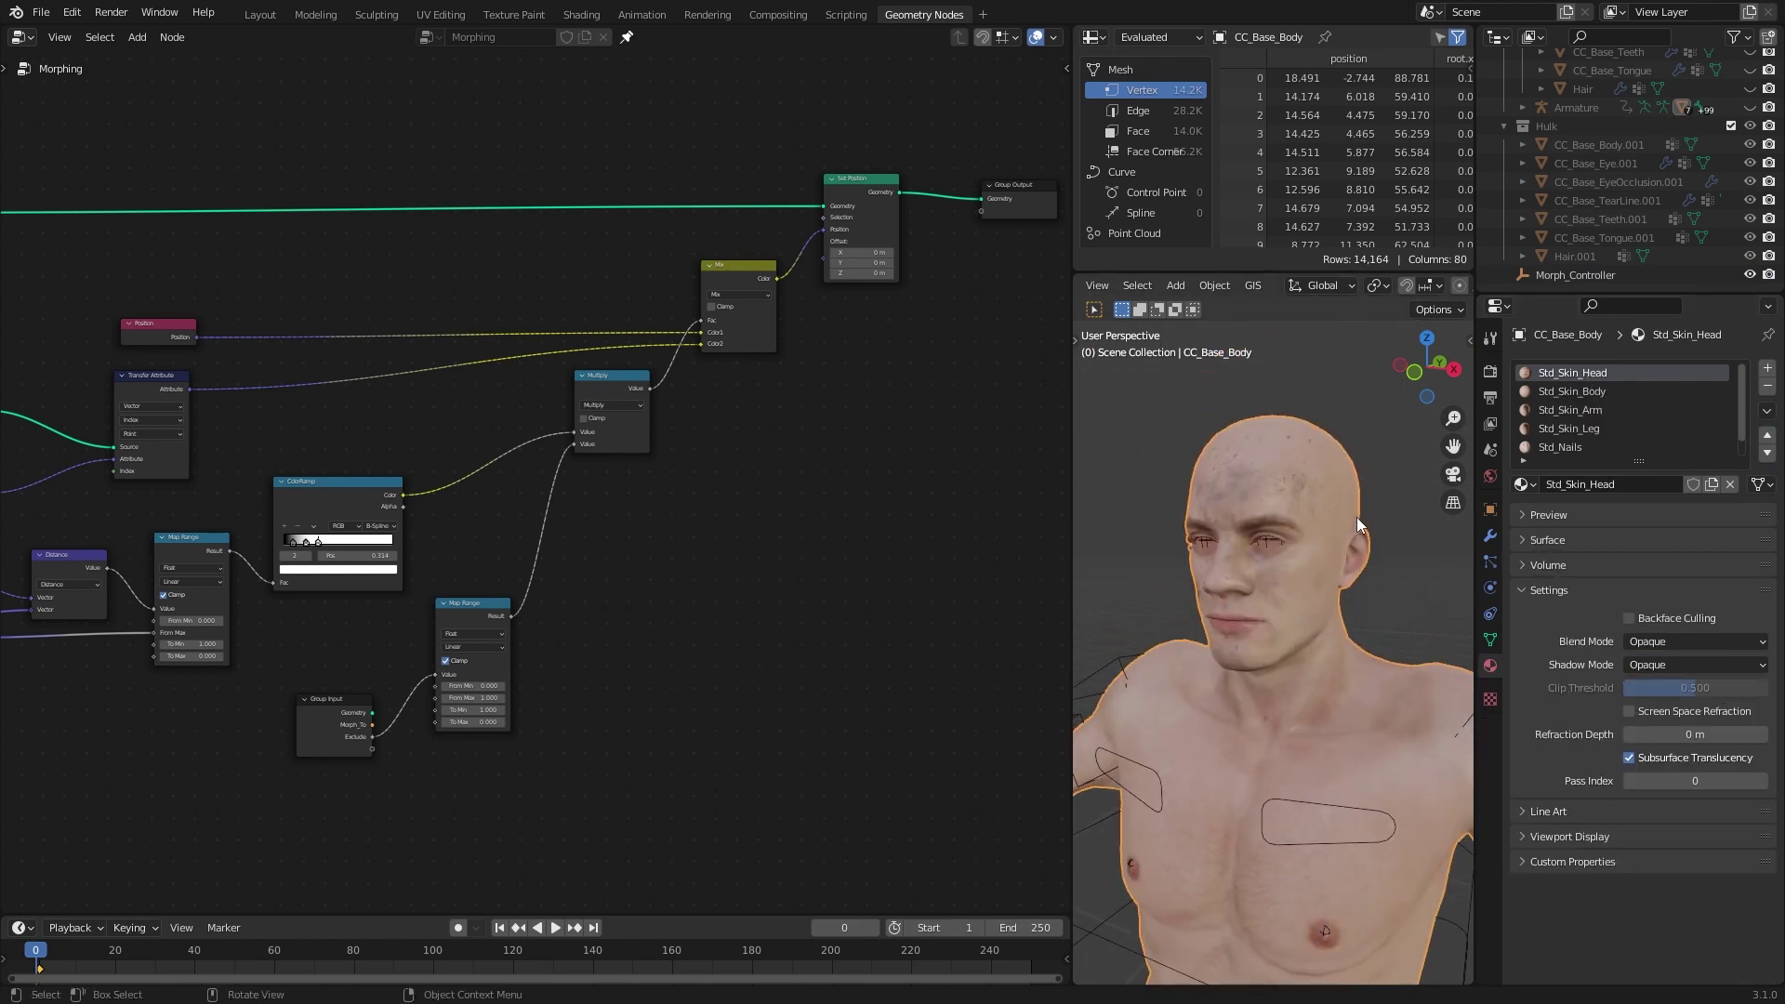
Link the Multiply value to a new Group Output socket and rename that output Gradient.
middle_click_drag(844, 521, 838, 603)
left_click_drag(471, 443, 809, 273)
scroll(808, 419, "up", 3)
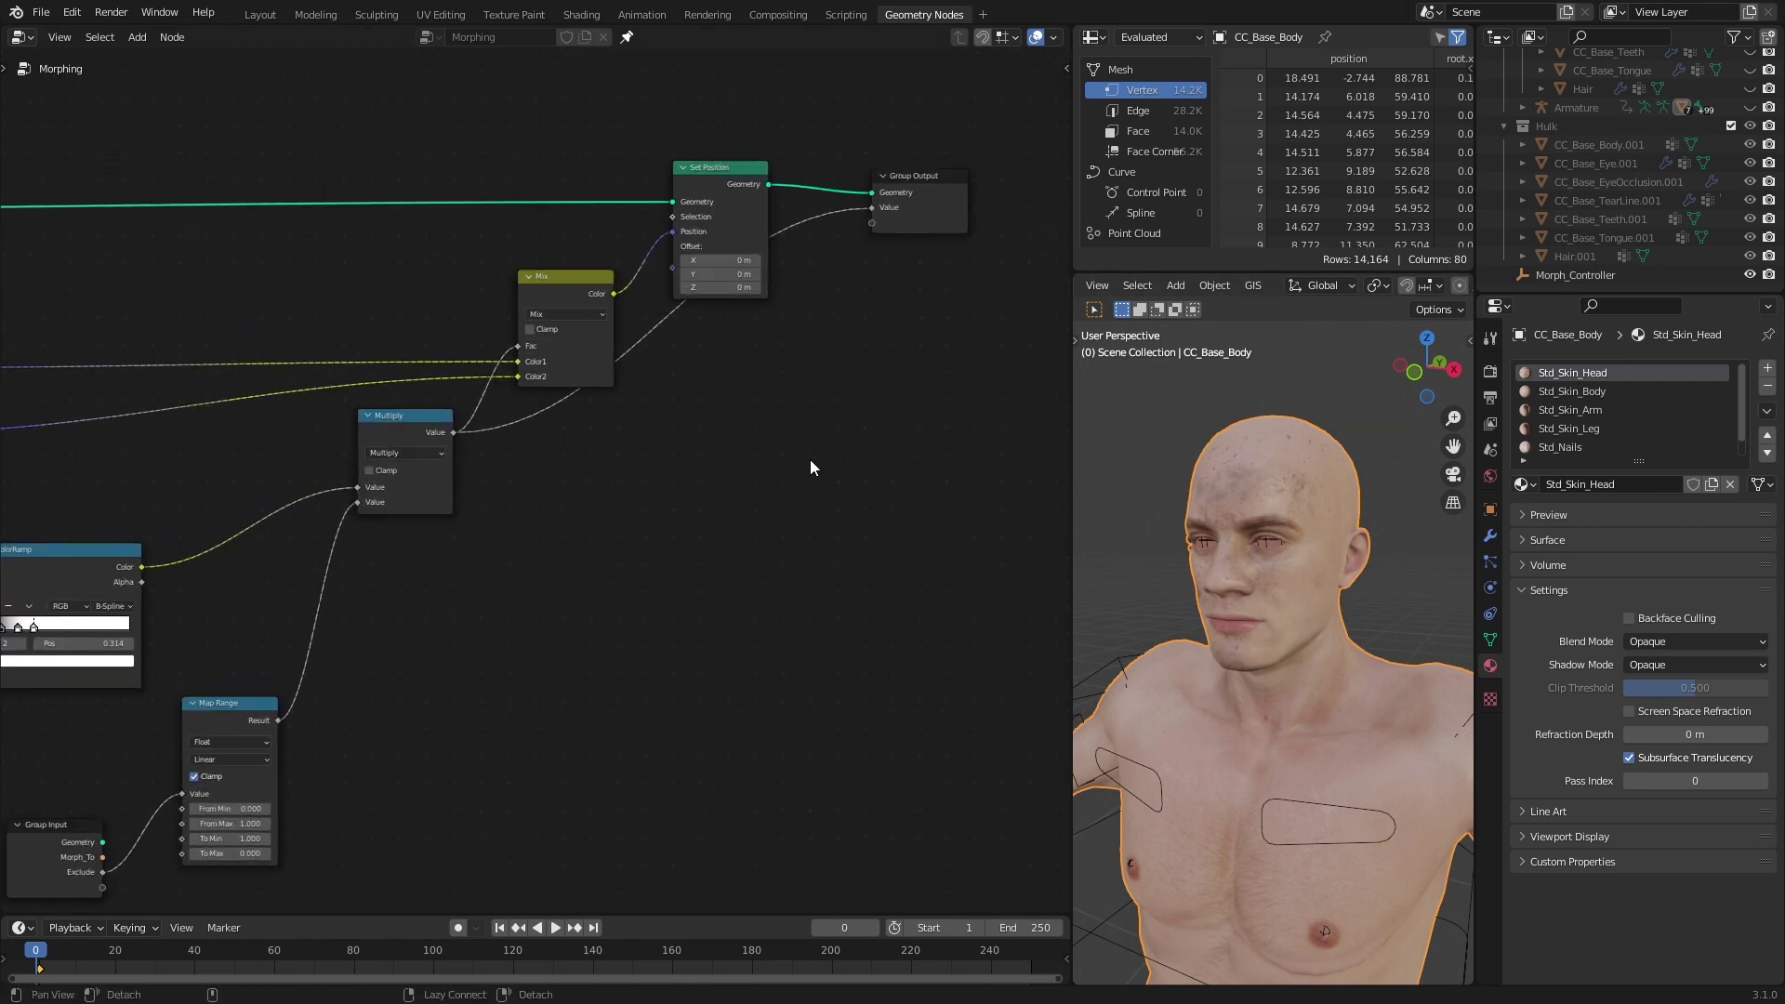
middle_click_drag(808, 462, 739, 530)
left_click_drag(863, 271, 937, 267)
key("n")
double_click(940, 421)
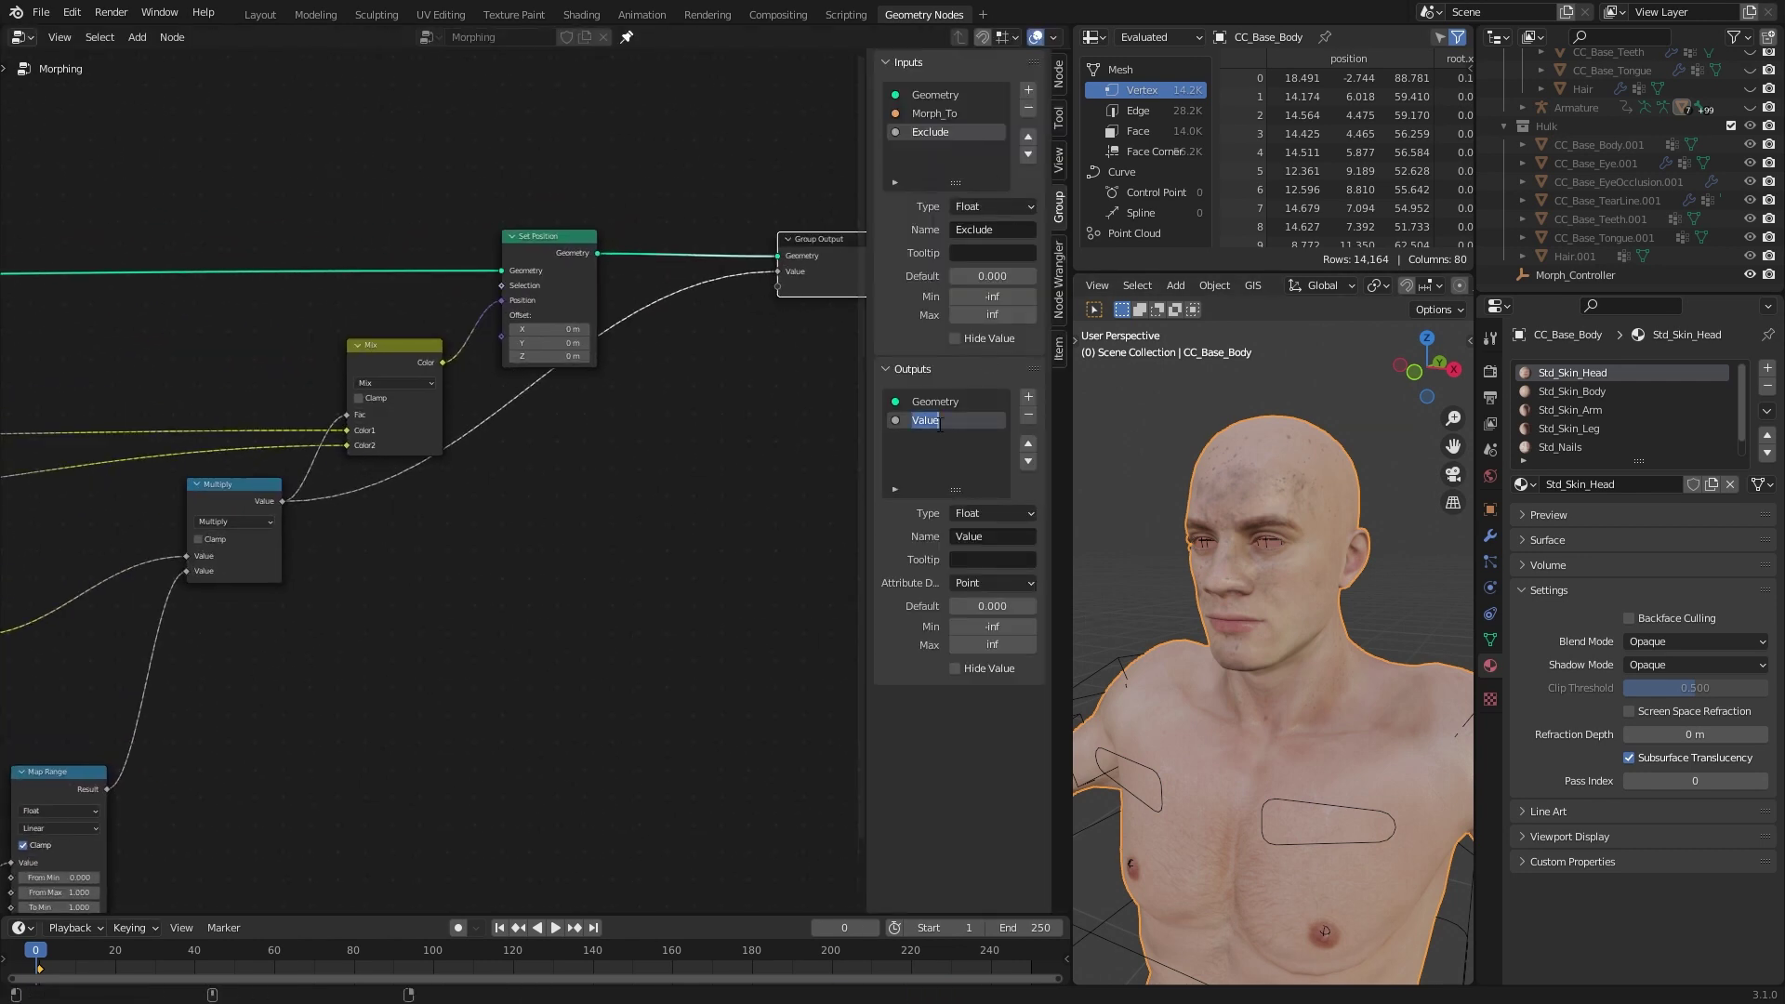
Enter gradient as the attribute name for the Gradient output in the body's GeometryNodes modifier.
left_click(1490, 536)
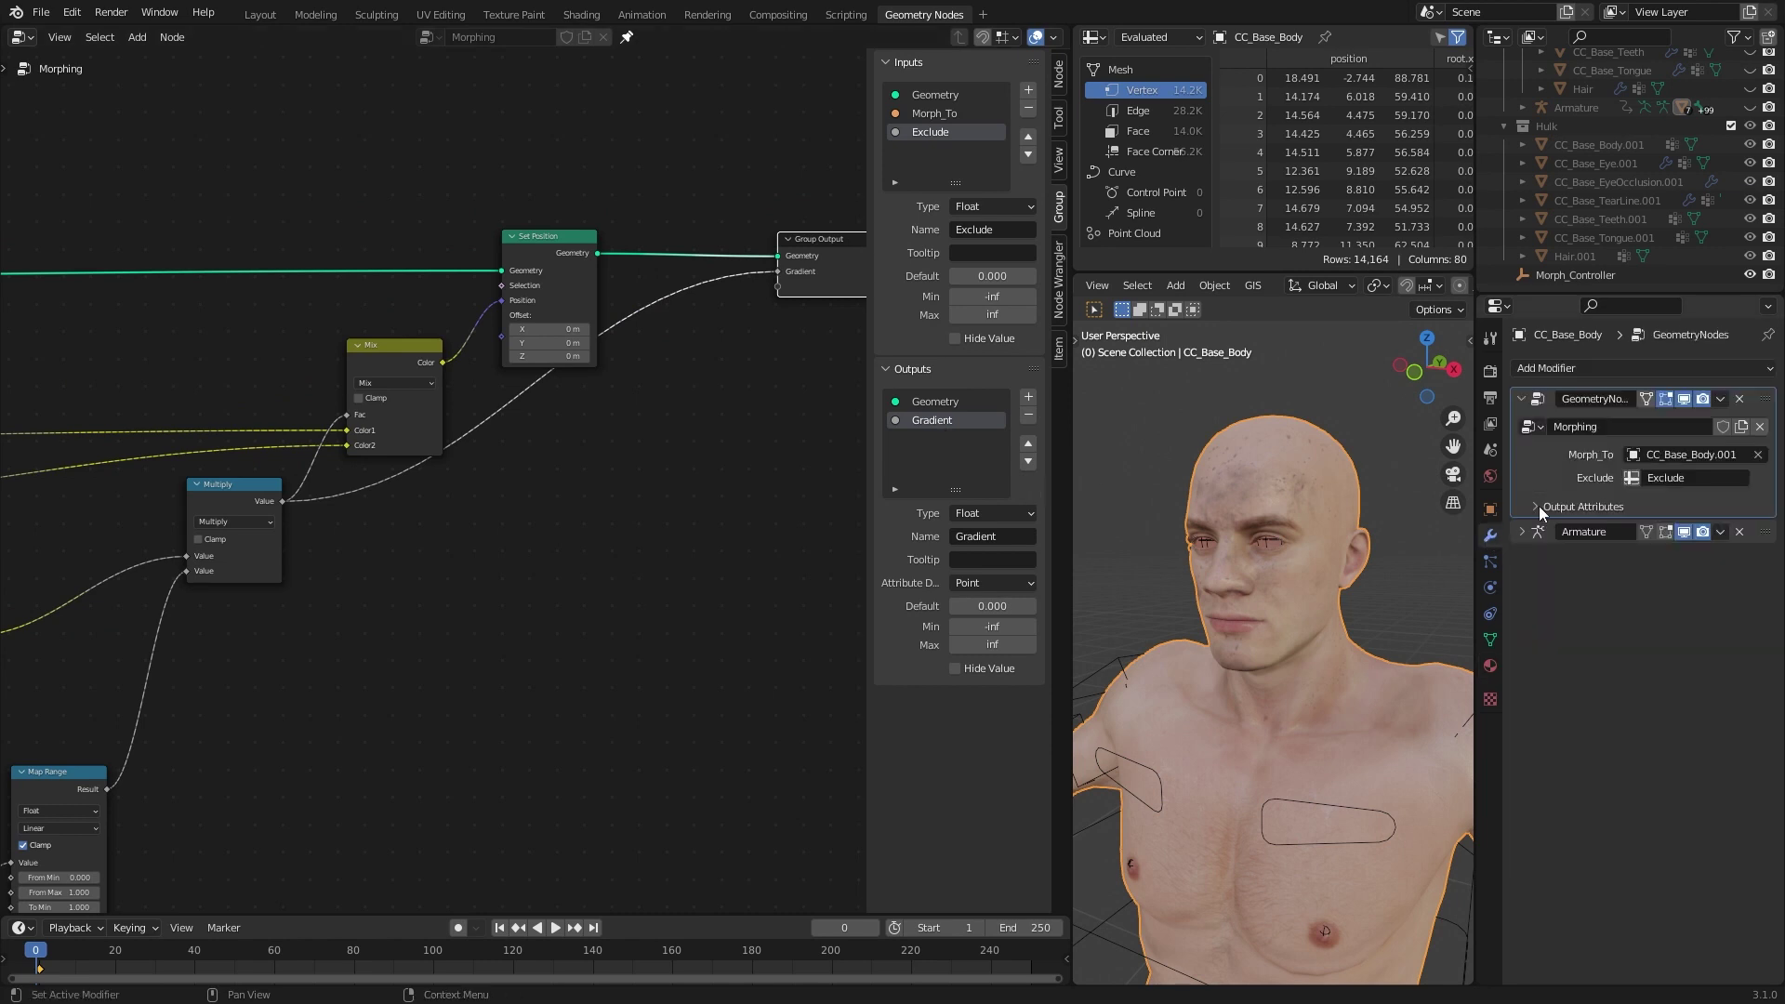
left_click(1647, 536)
type("gradient")
key("Return")
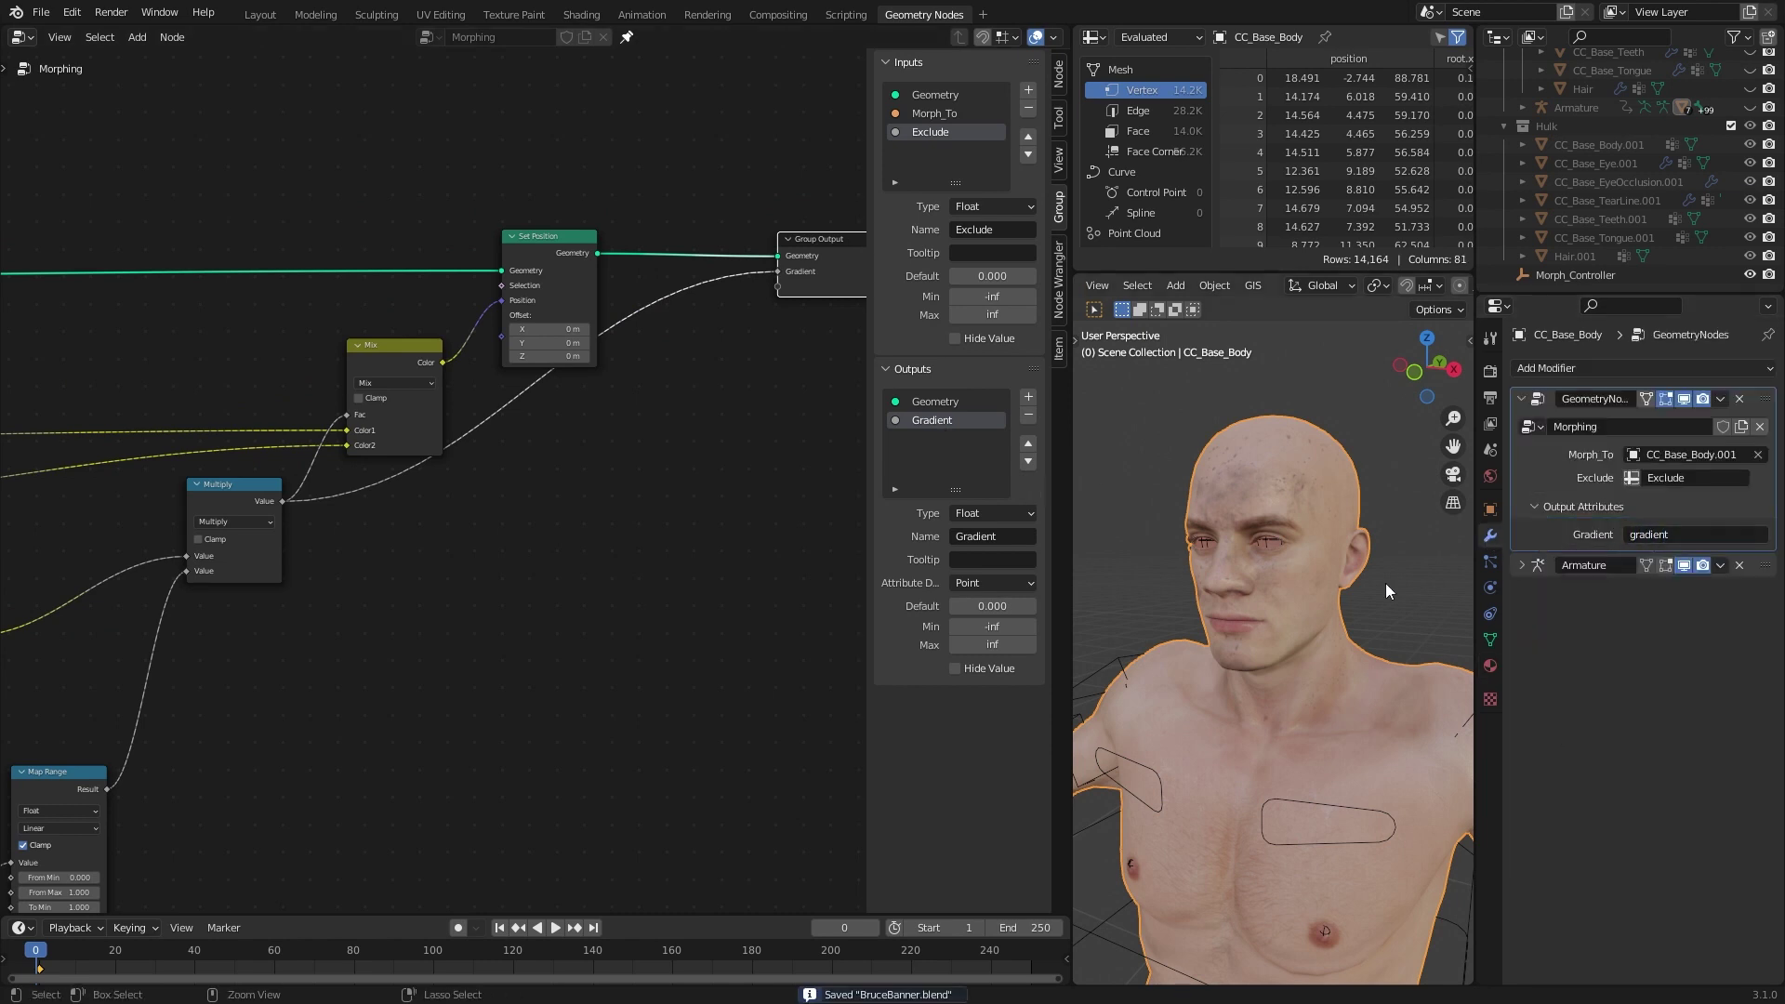
In the shader nodes of Std_Skin_Head, add an Attribute node and set its name to gradient.
left_click(581, 15)
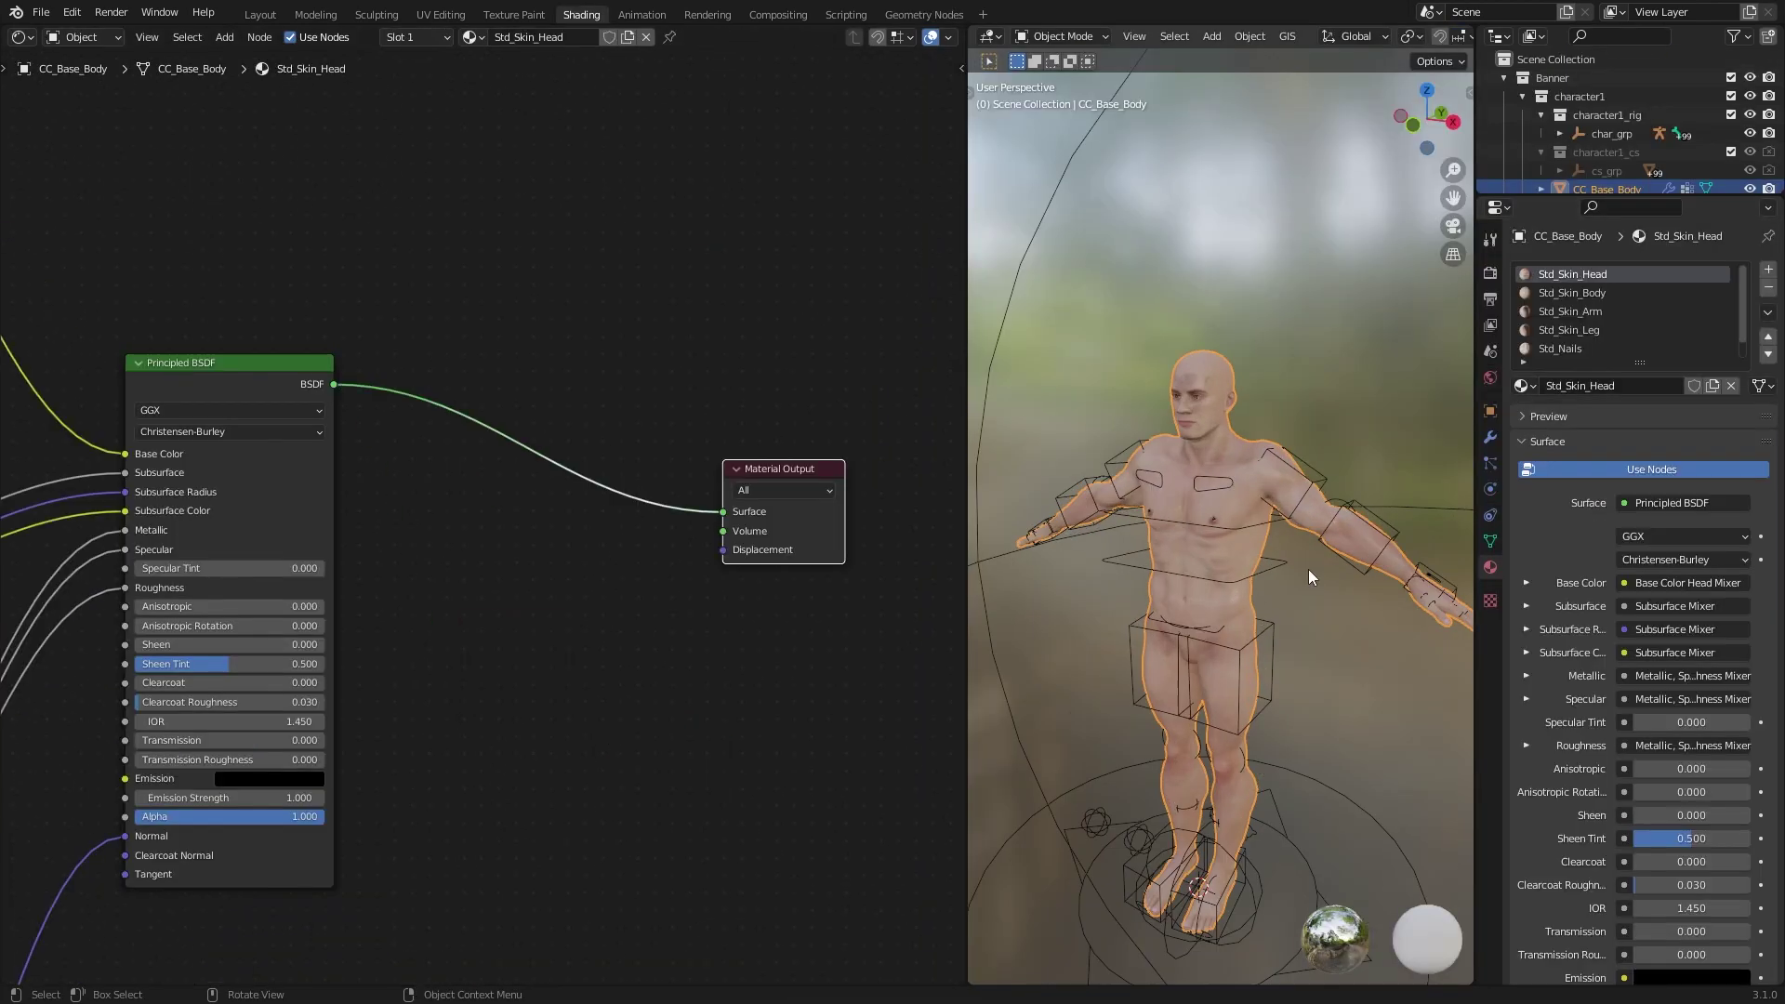
key("shift+a")
mouse_move(641, 237)
left_click(725, 260)
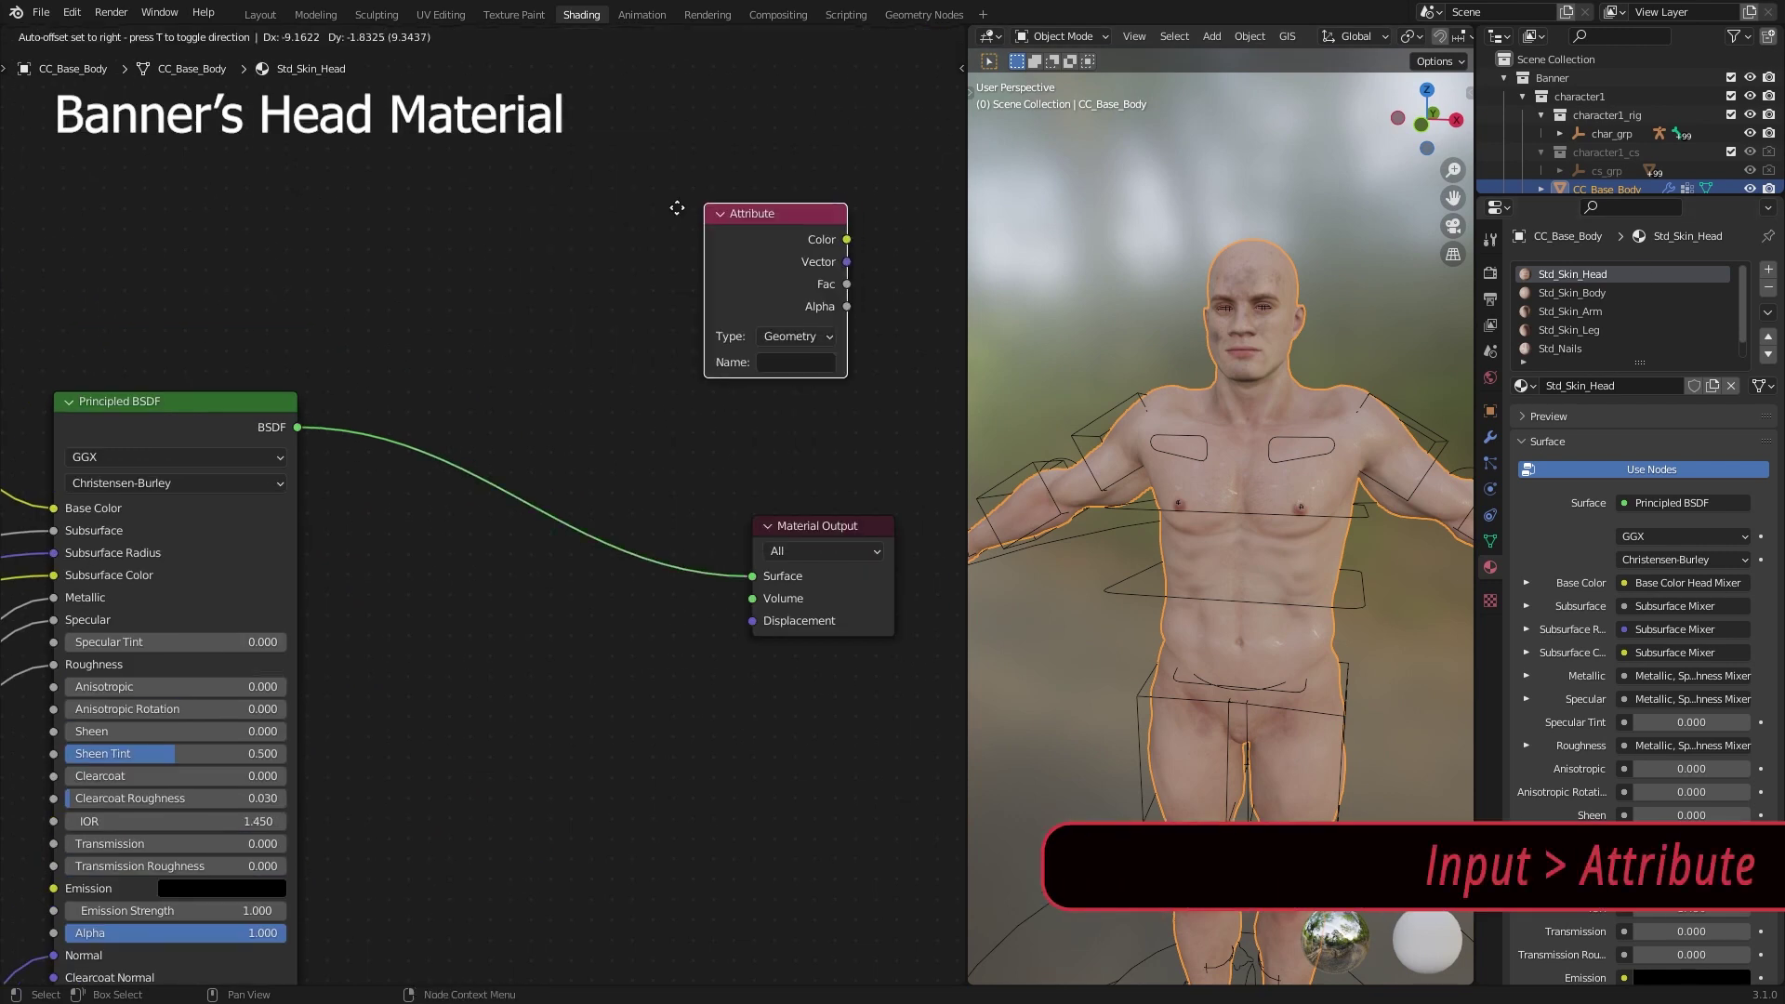
left_click(319, 216)
left_click(1490, 437)
key("ctrl+c")
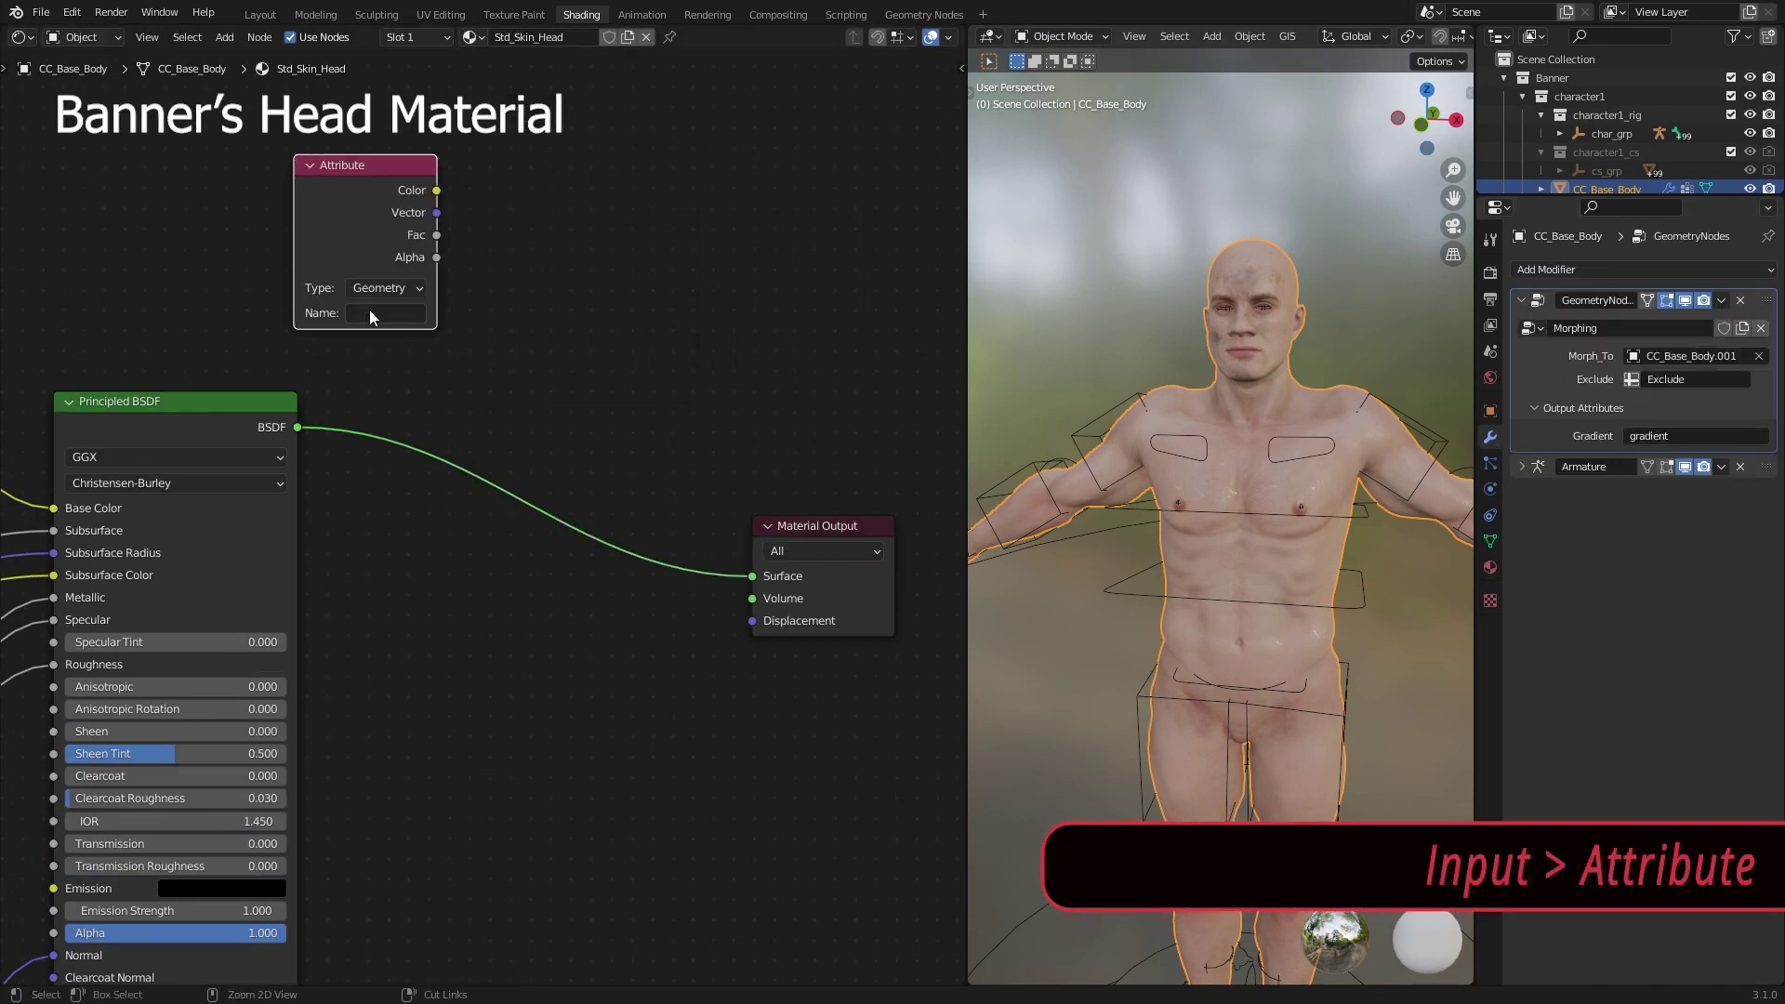
key("ctrl+v")
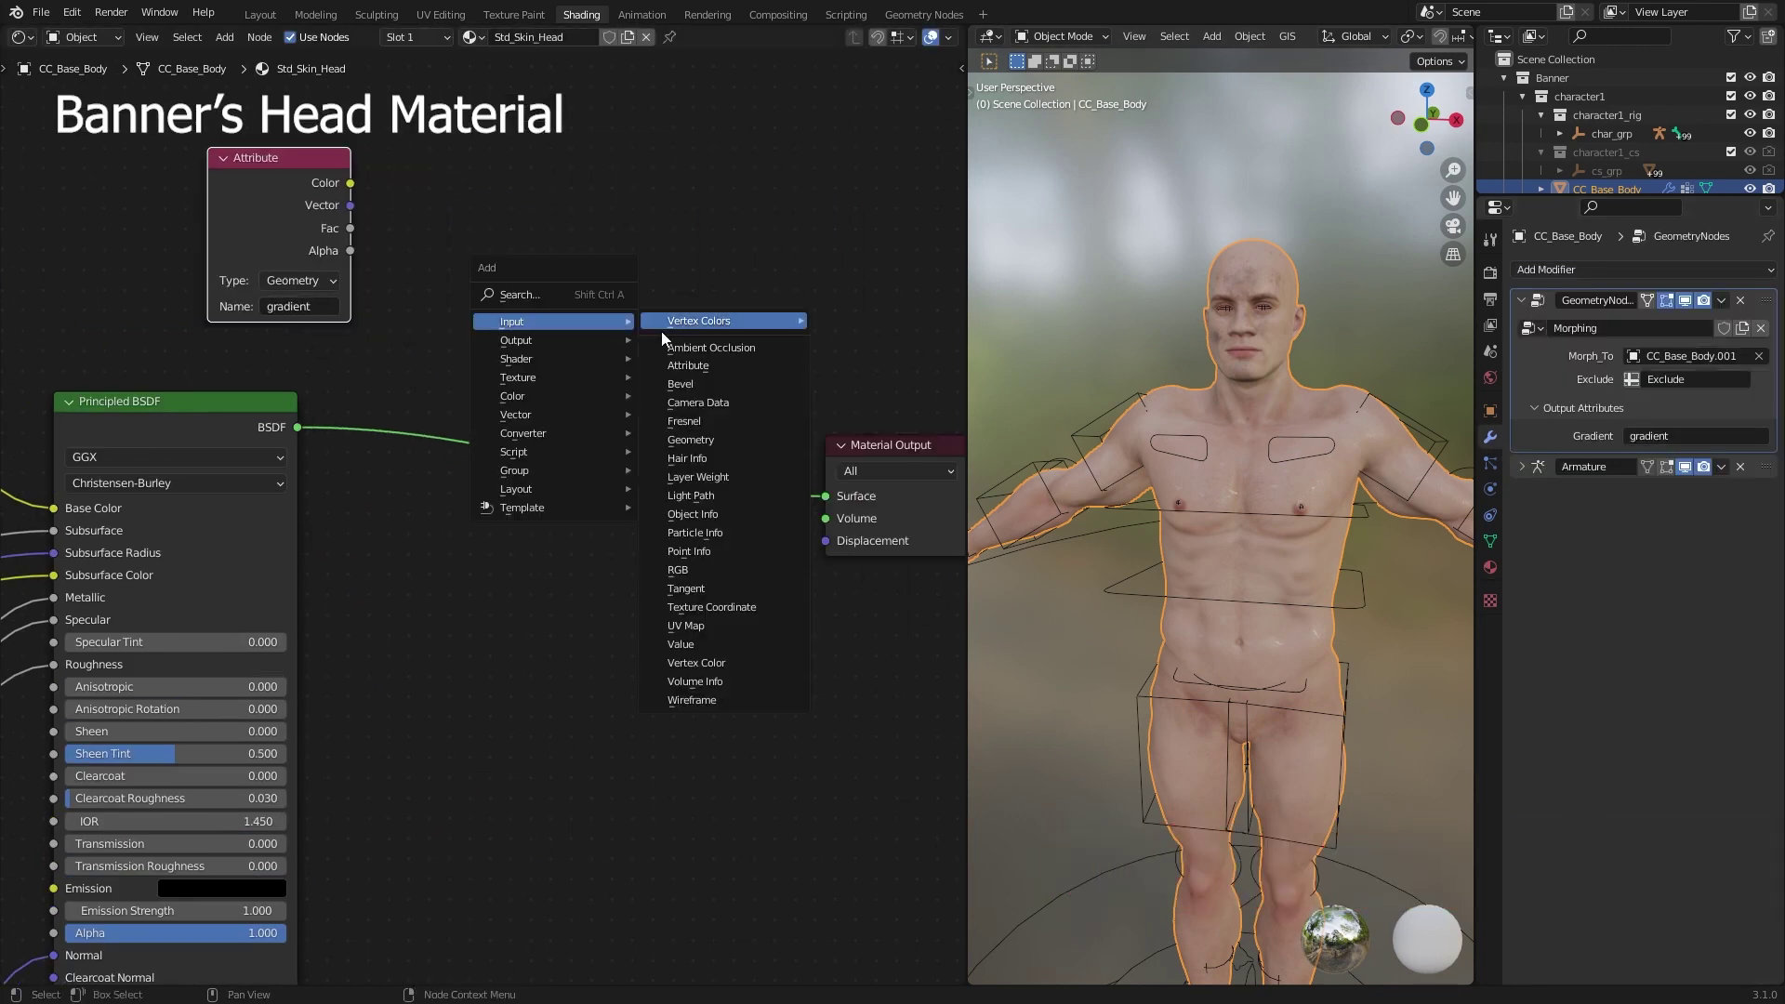
Add a Diffuse BSDF, combine it with the Principled BSDF through a Mix Shader, and arrange the new nodes.
mouse_move(526, 361)
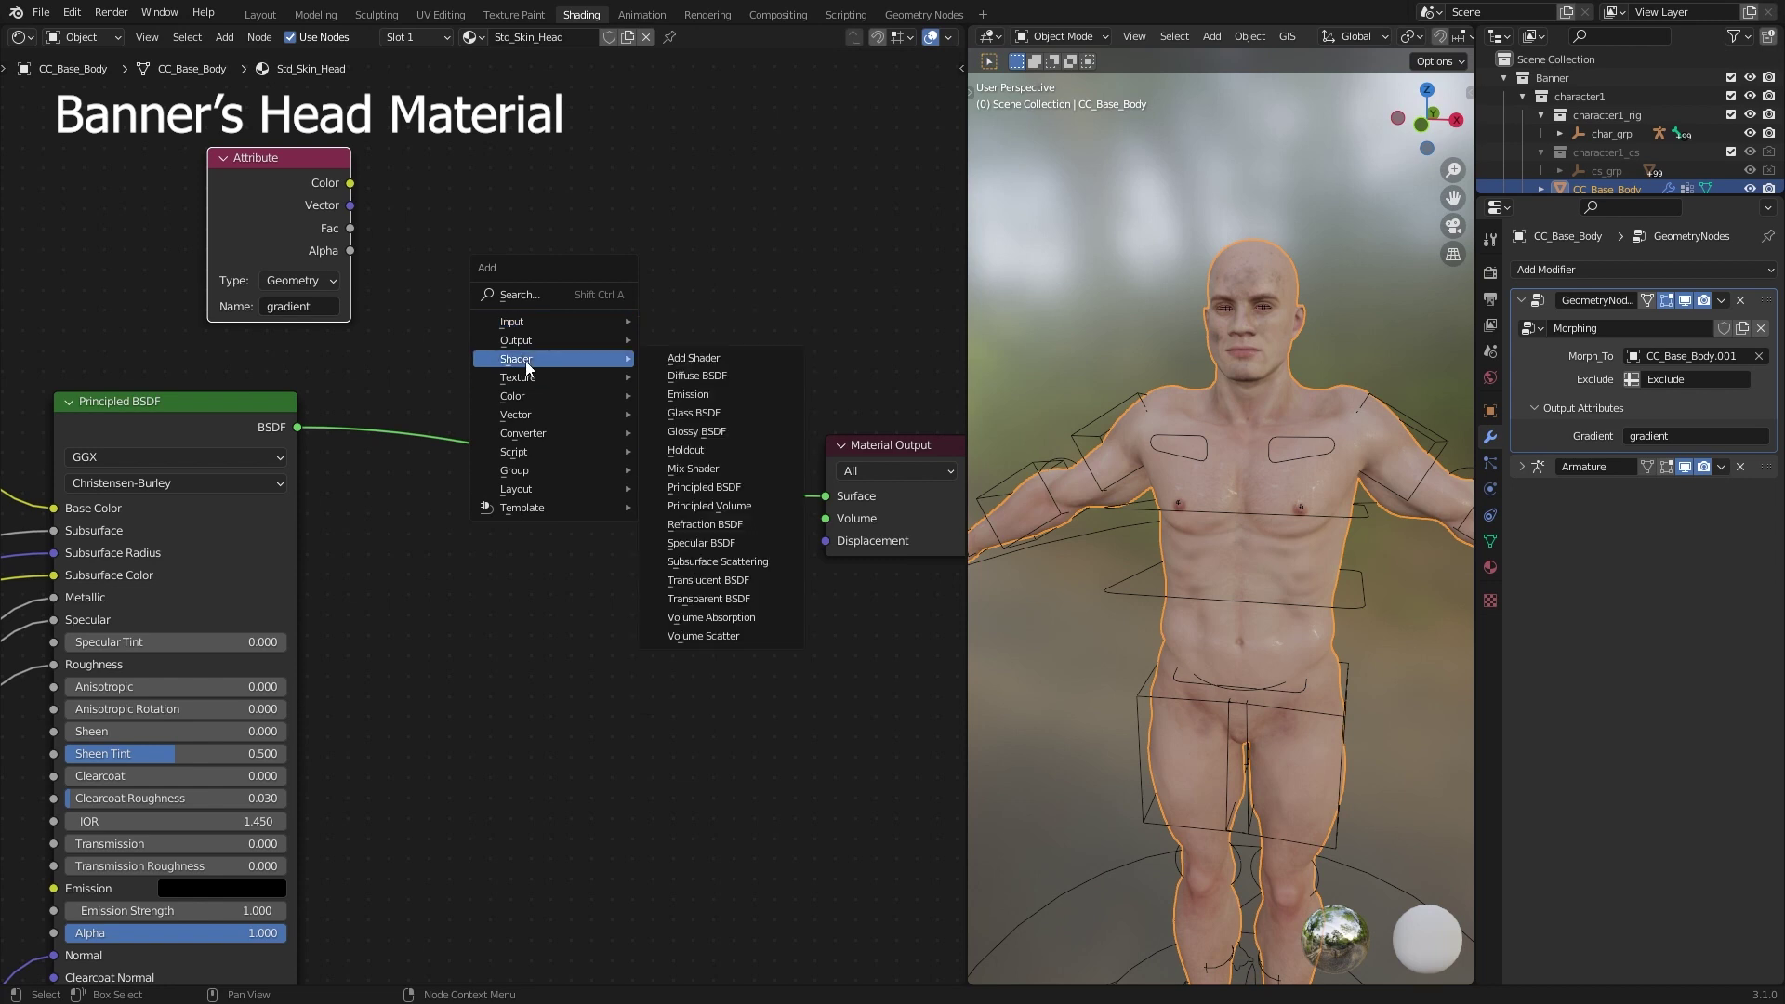
left_click(703, 376)
left_click(524, 601)
left_click(249, 419, "shift")
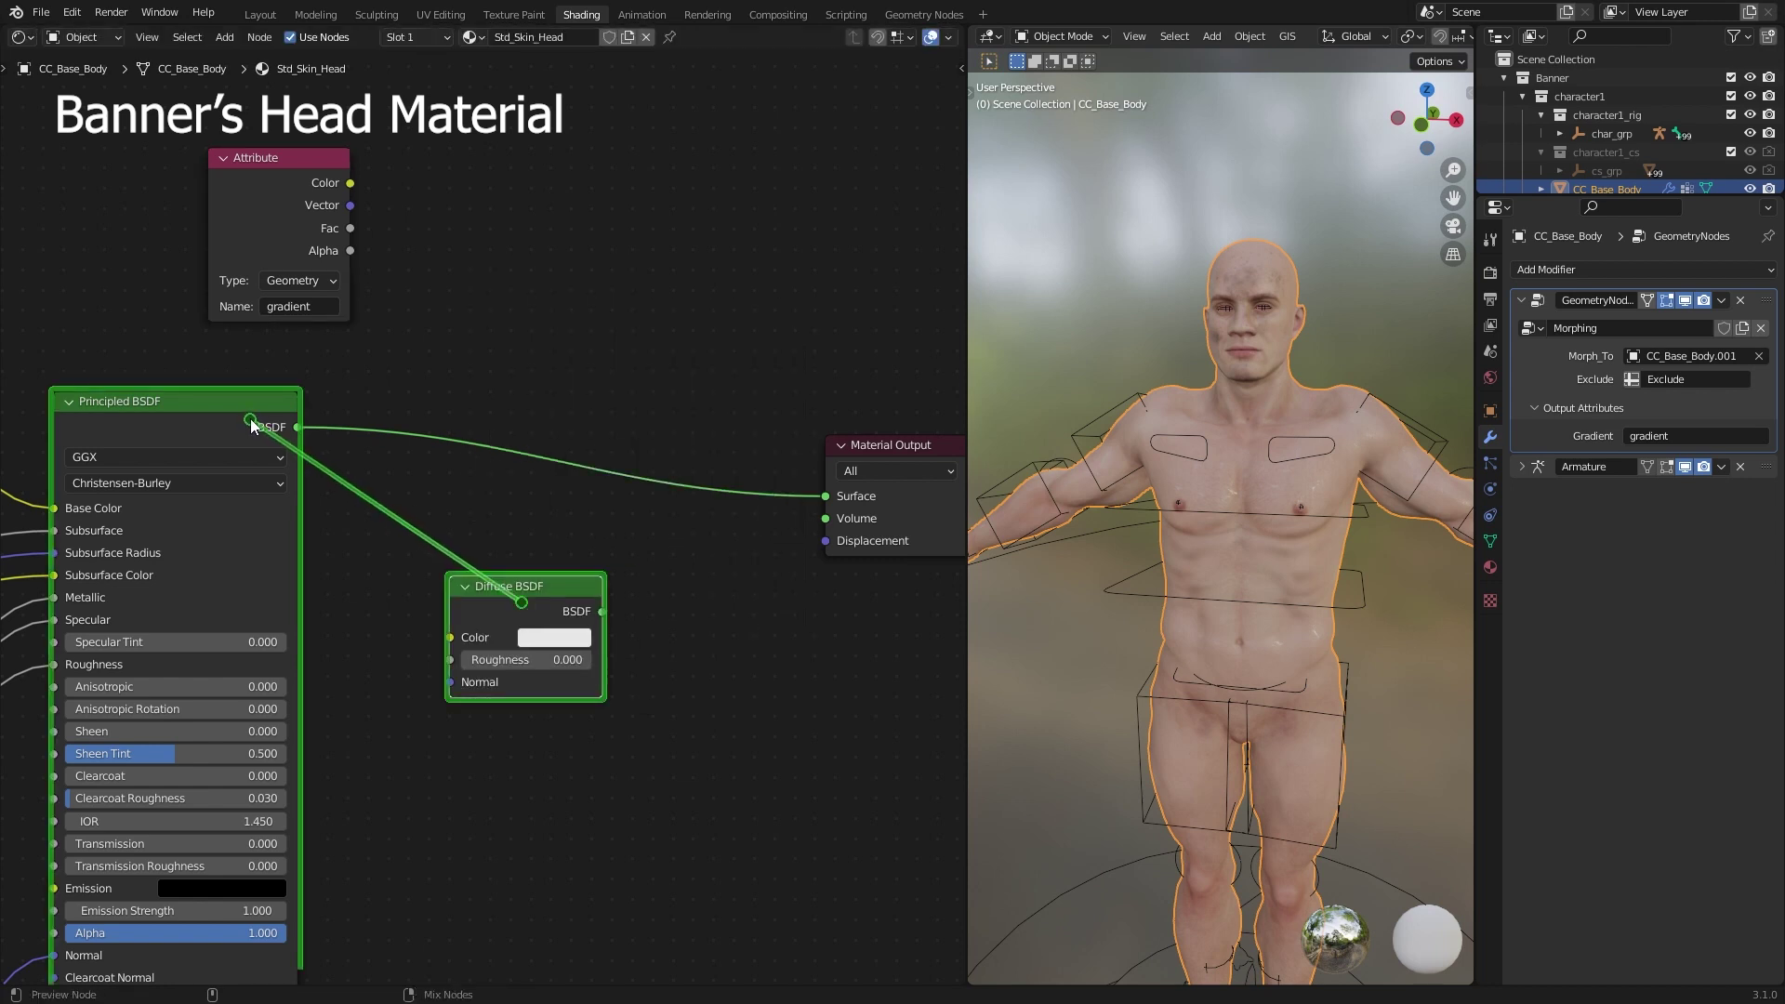
key("ctrl+0")
left_click_drag(686, 502, 657, 445)
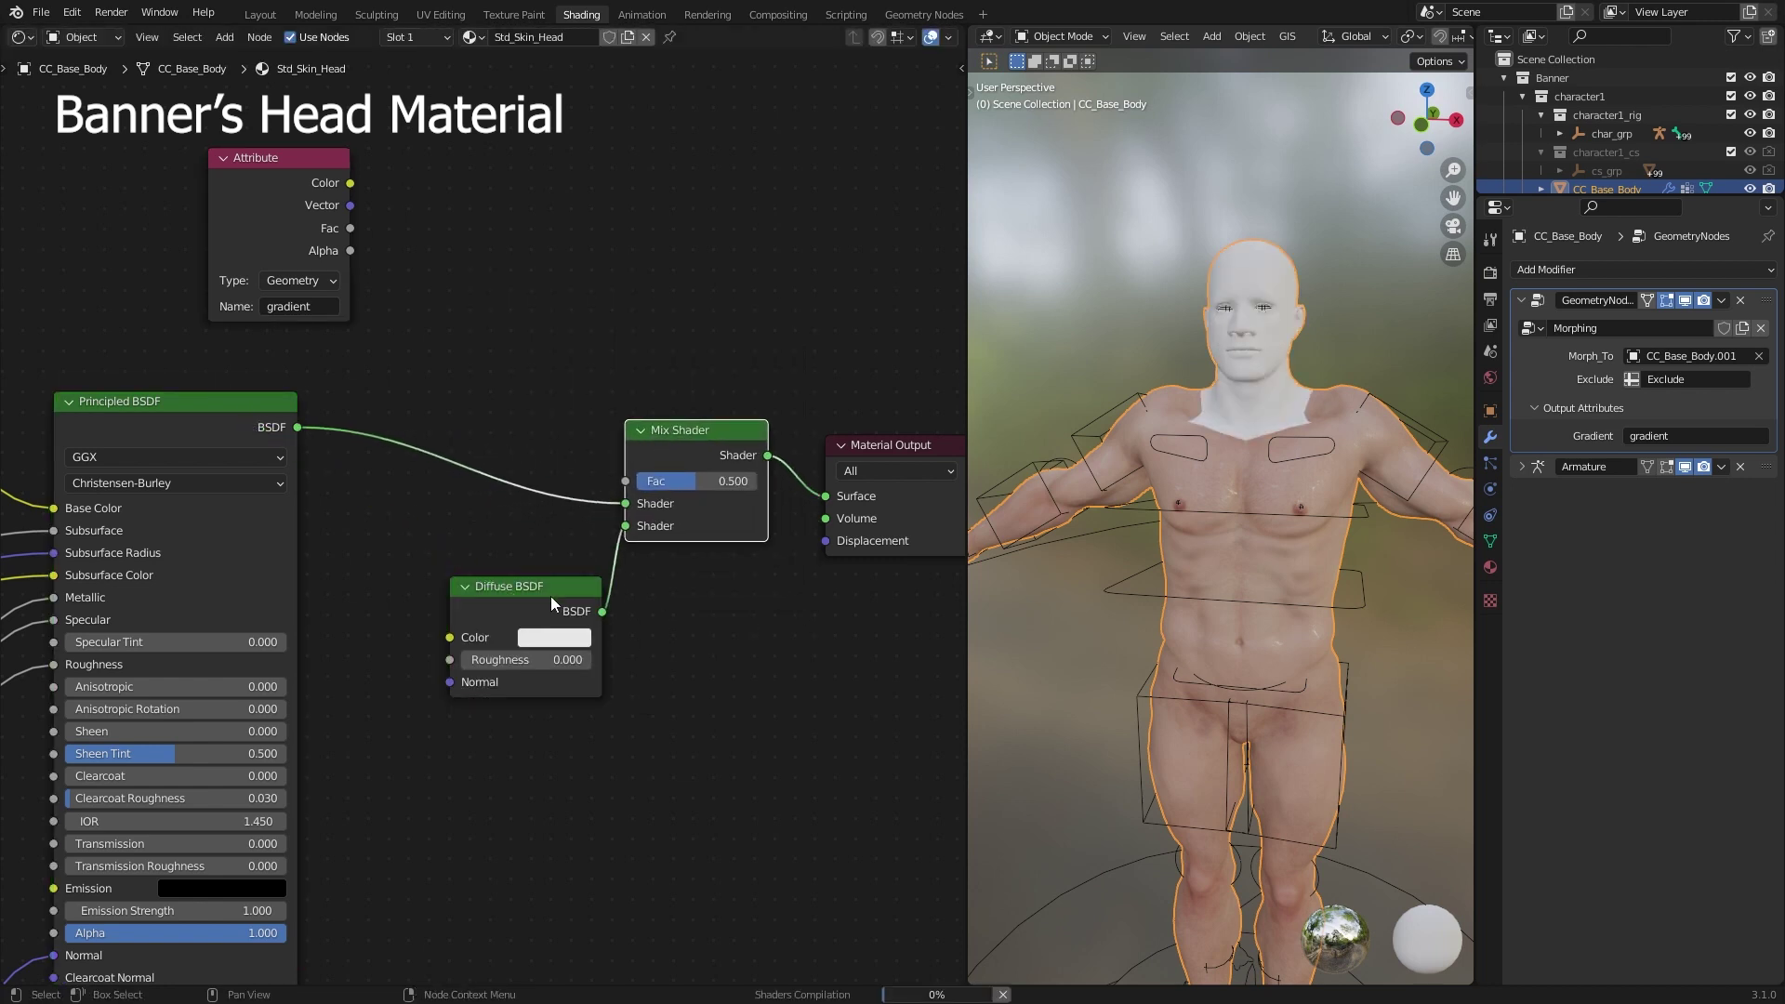
left_click_drag(550, 595, 493, 591)
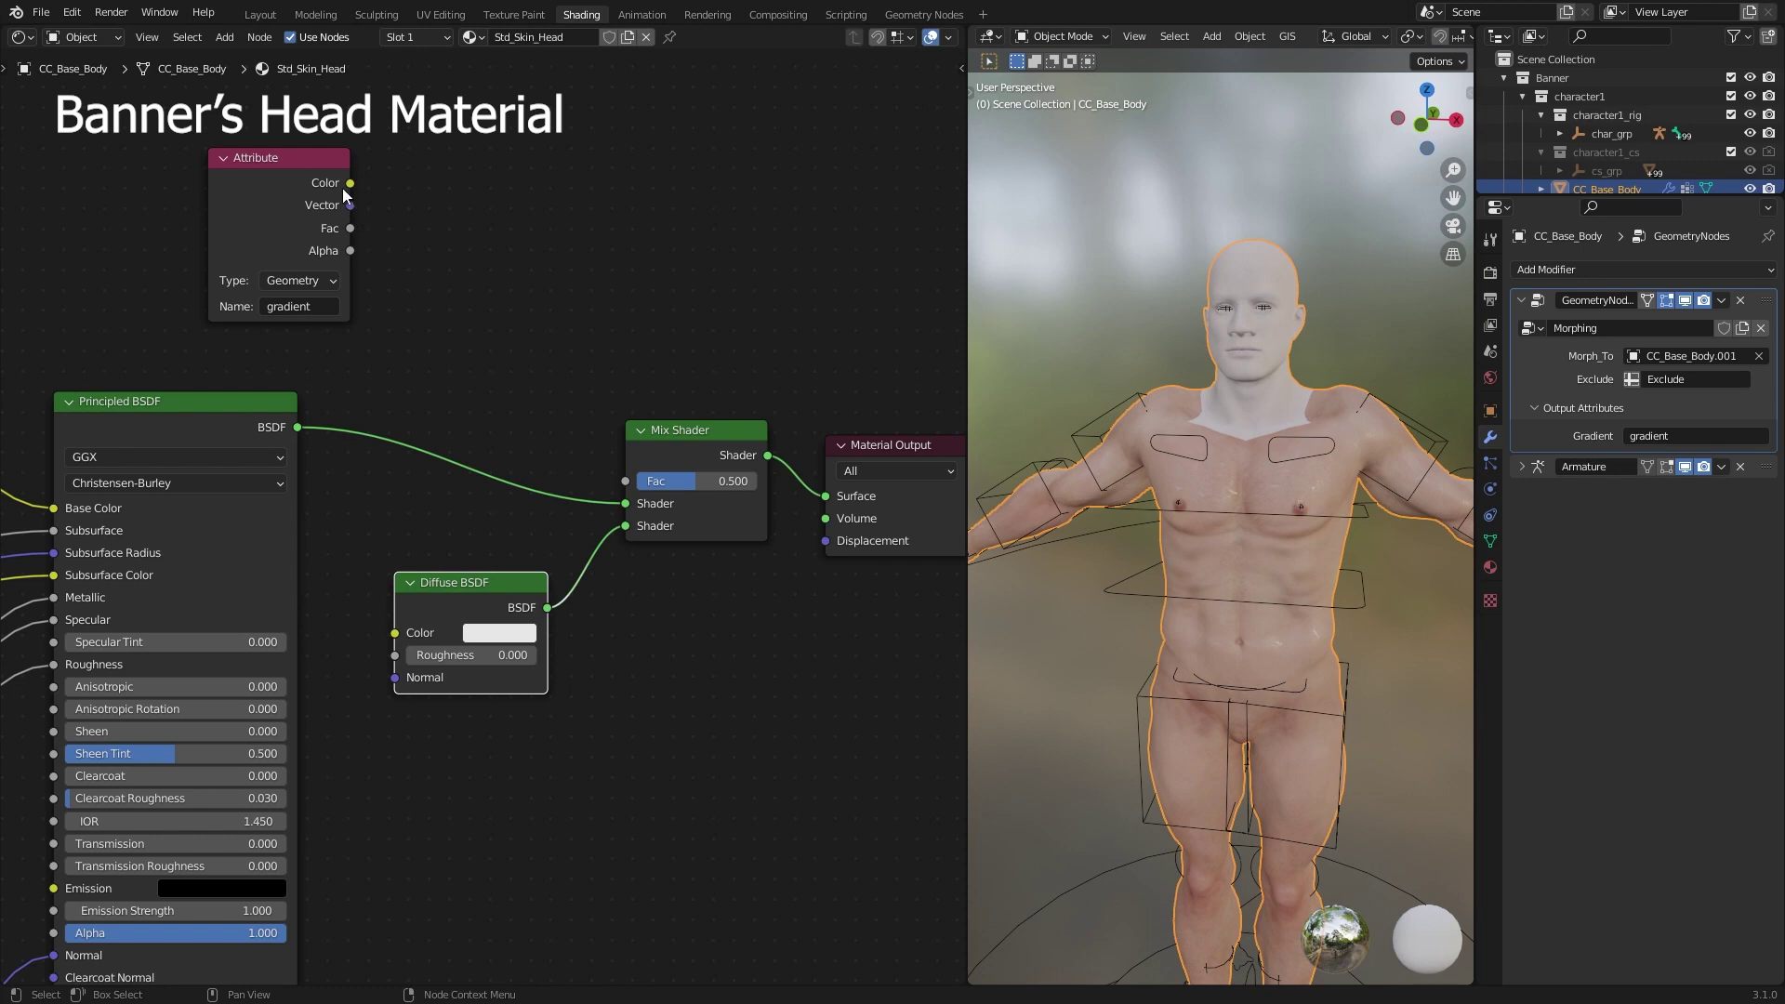
Drive the Mix Shader factor with the Attribute node's Fac output and set the Diffuse BSDF color to green.
left_click_drag(627, 474, 629, 476)
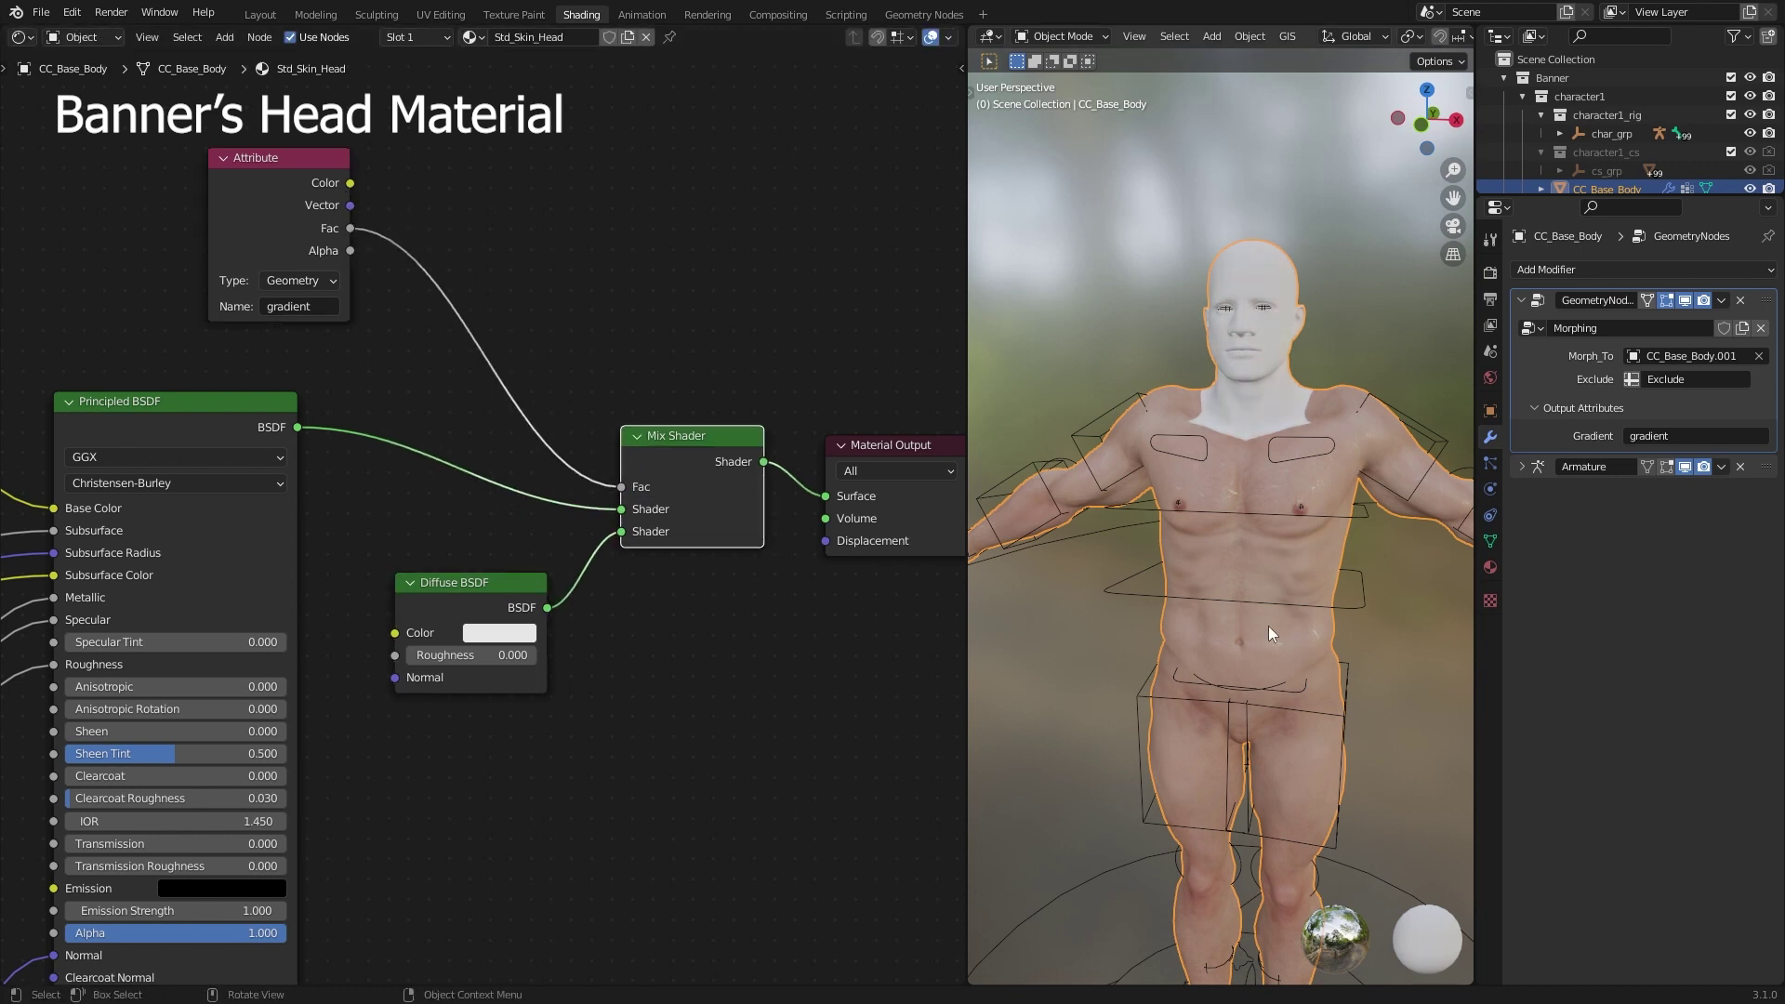
scroll(1268, 626, "down", 5)
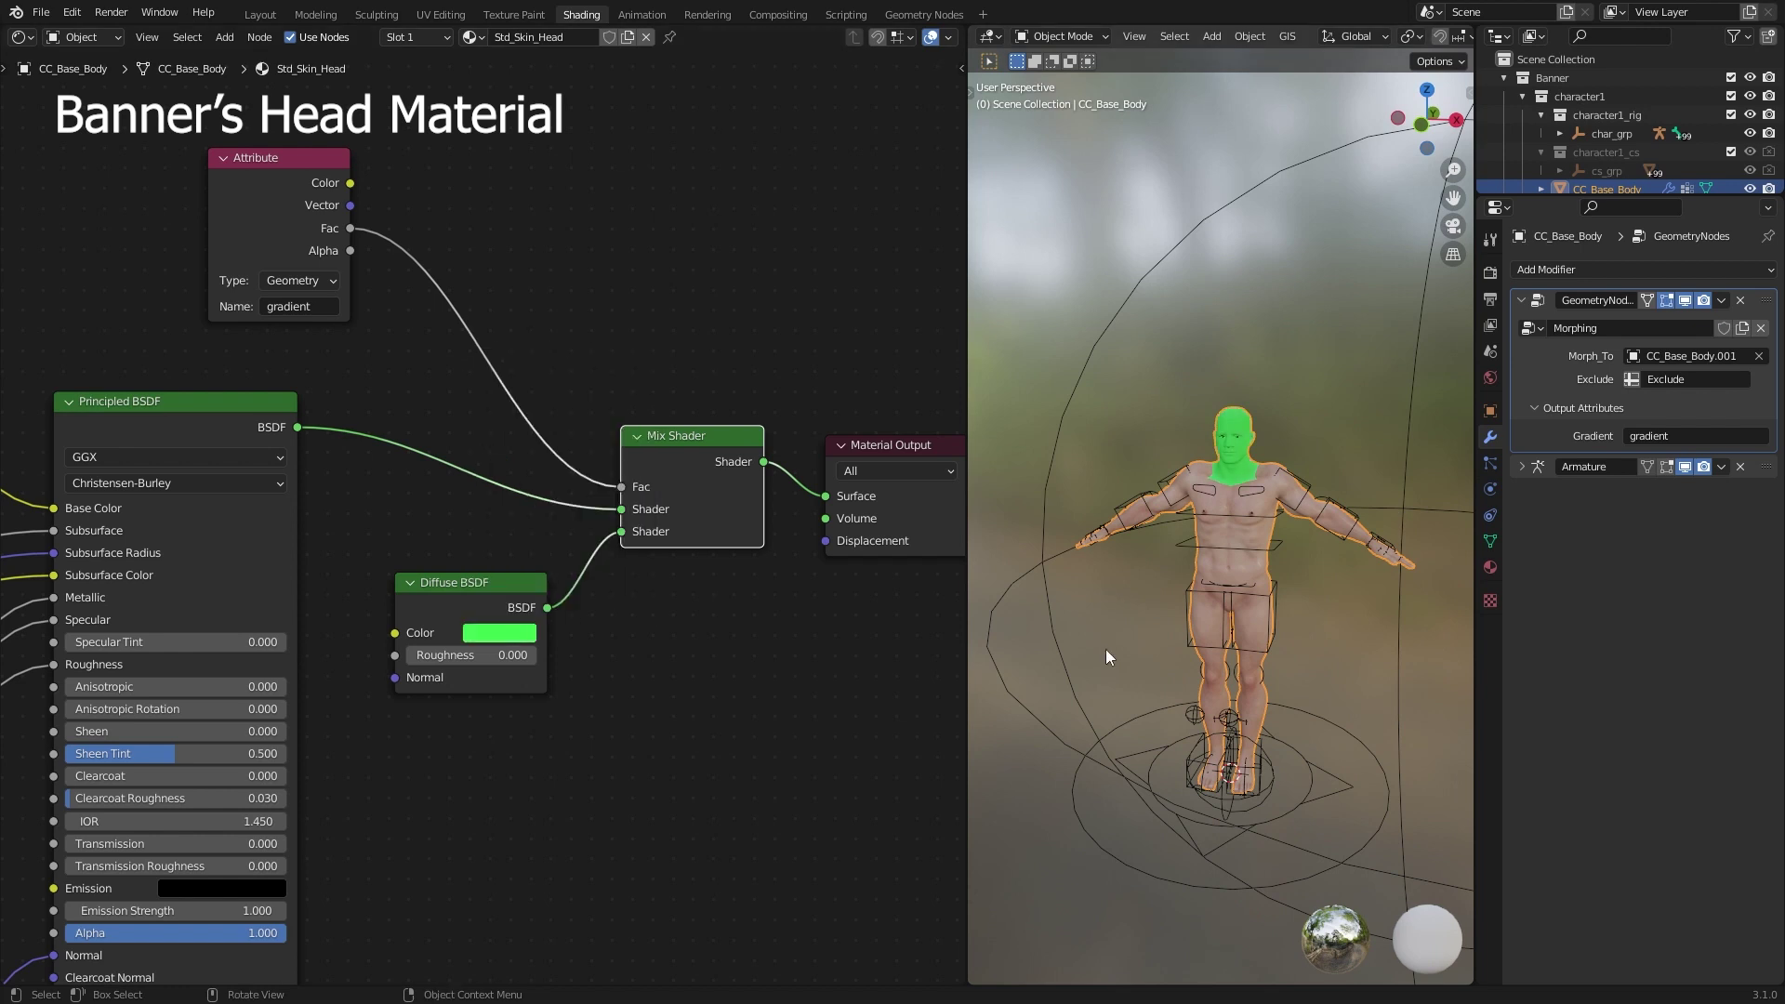
scroll(1125, 660, "up", 1)
Pin the head material's node tree and scale Morph_Controller to about 1.32 so the gradient partly covers the head.
left_click(669, 37)
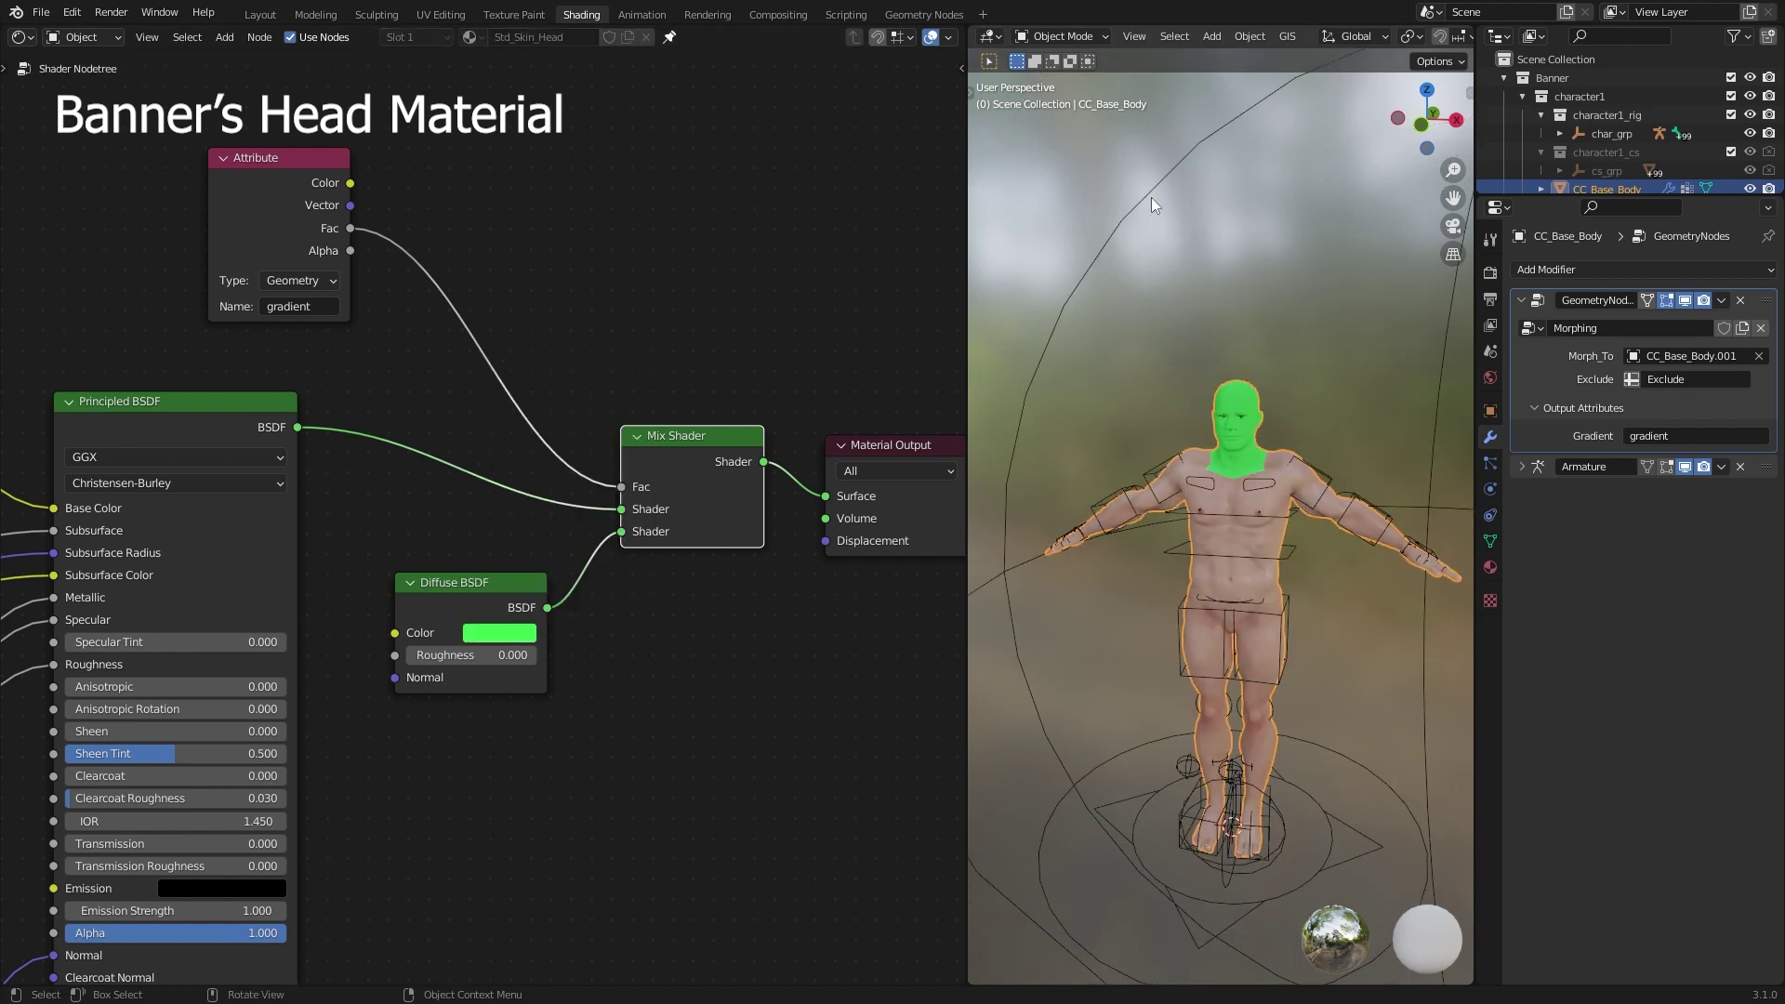
left_click(1151, 197)
scroll(1182, 702, "up", 1)
key("s")
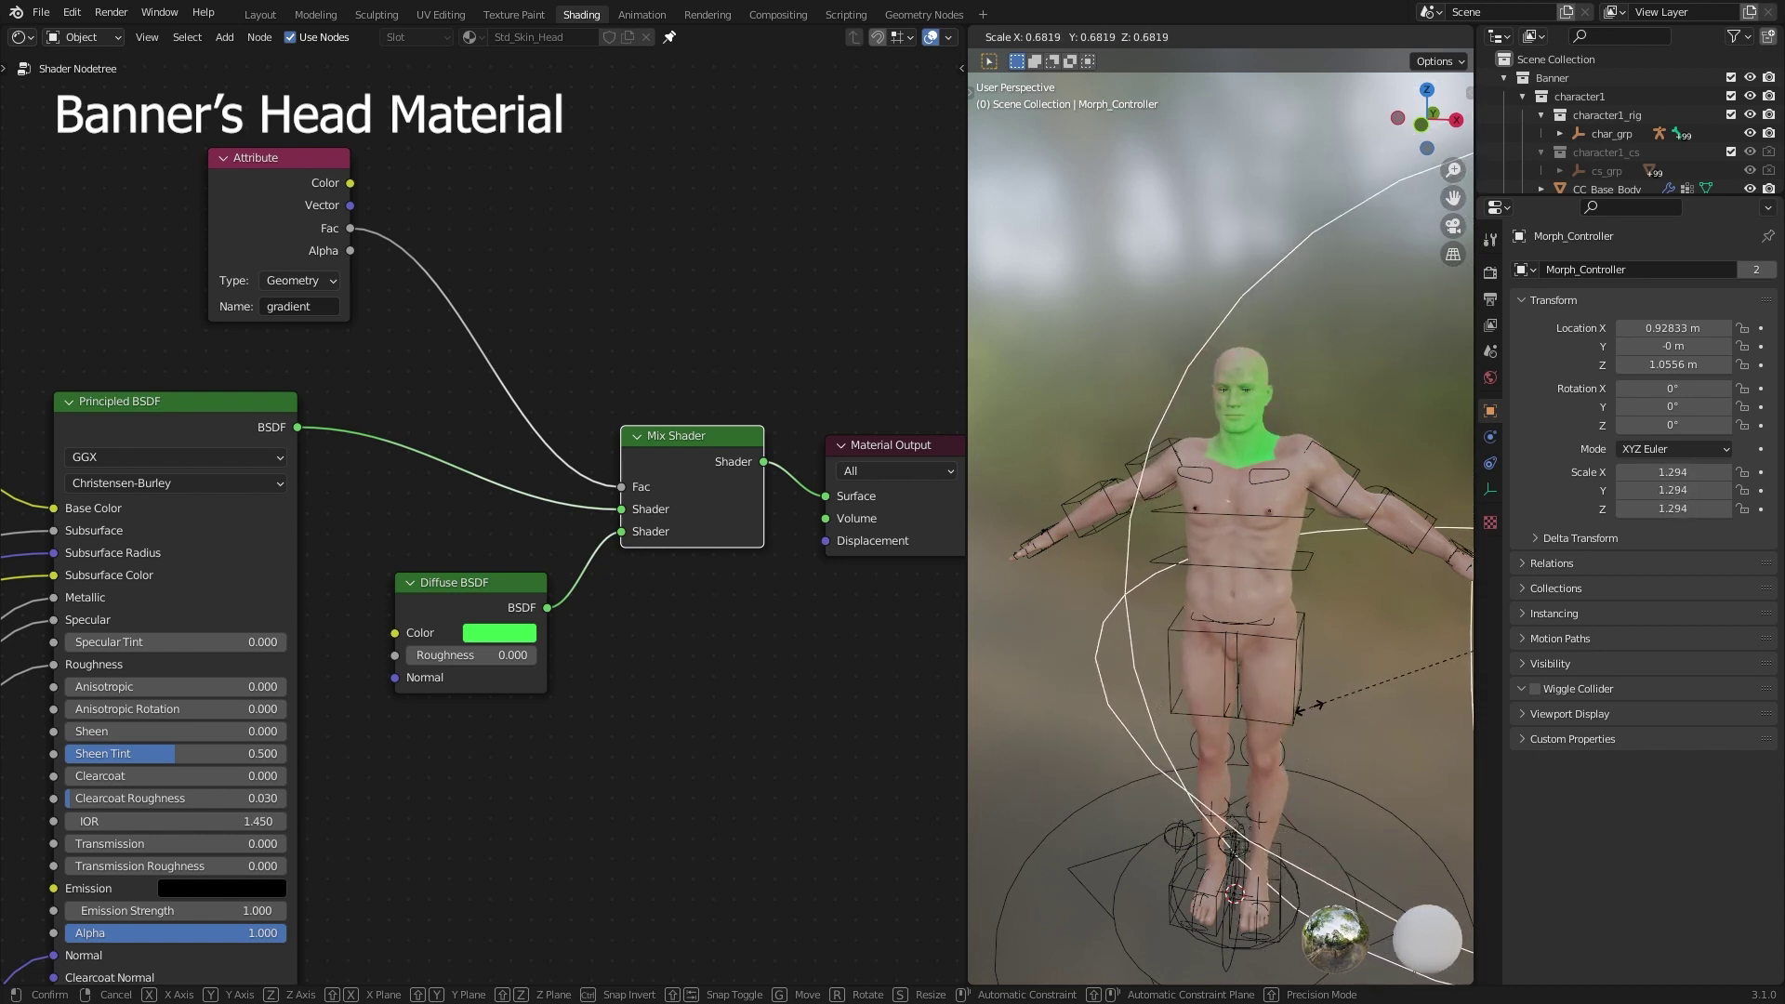
scroll(1265, 681, "up", 2)
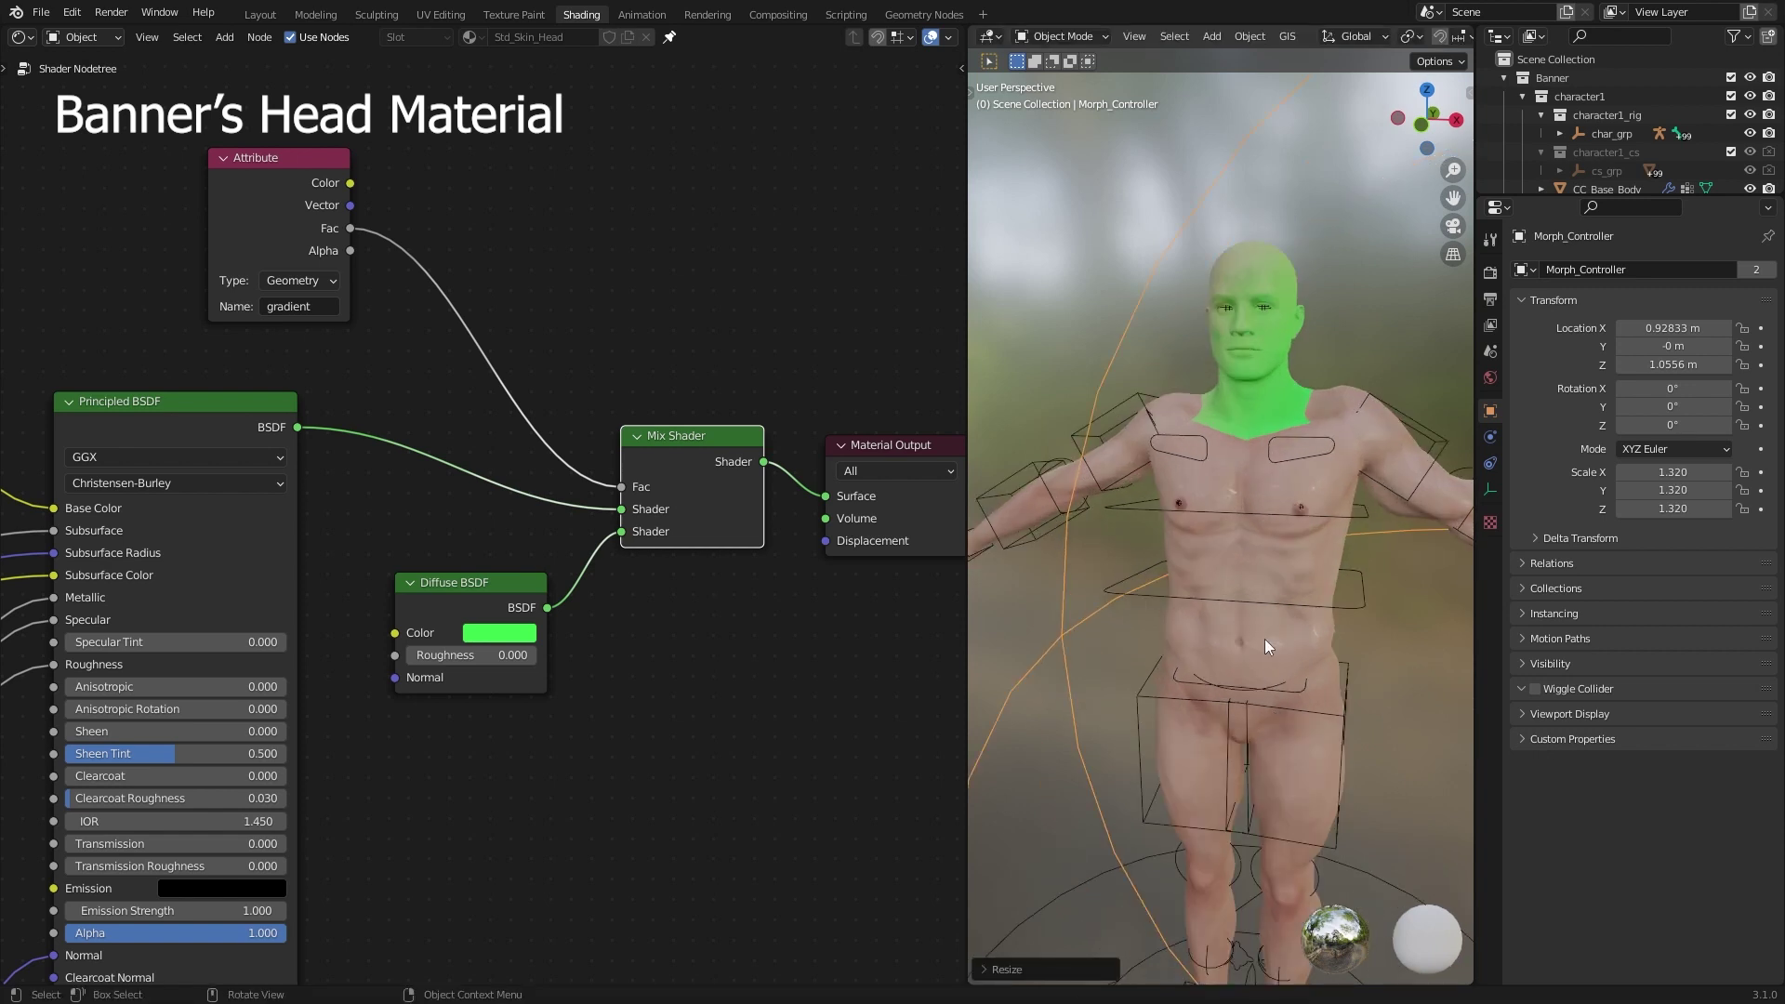
left_click_drag(1286, 533, 1284, 579, "shift")
scroll(1272, 681, "up", 4)
middle_click_drag(1284, 578, 1286, 426, "shift")
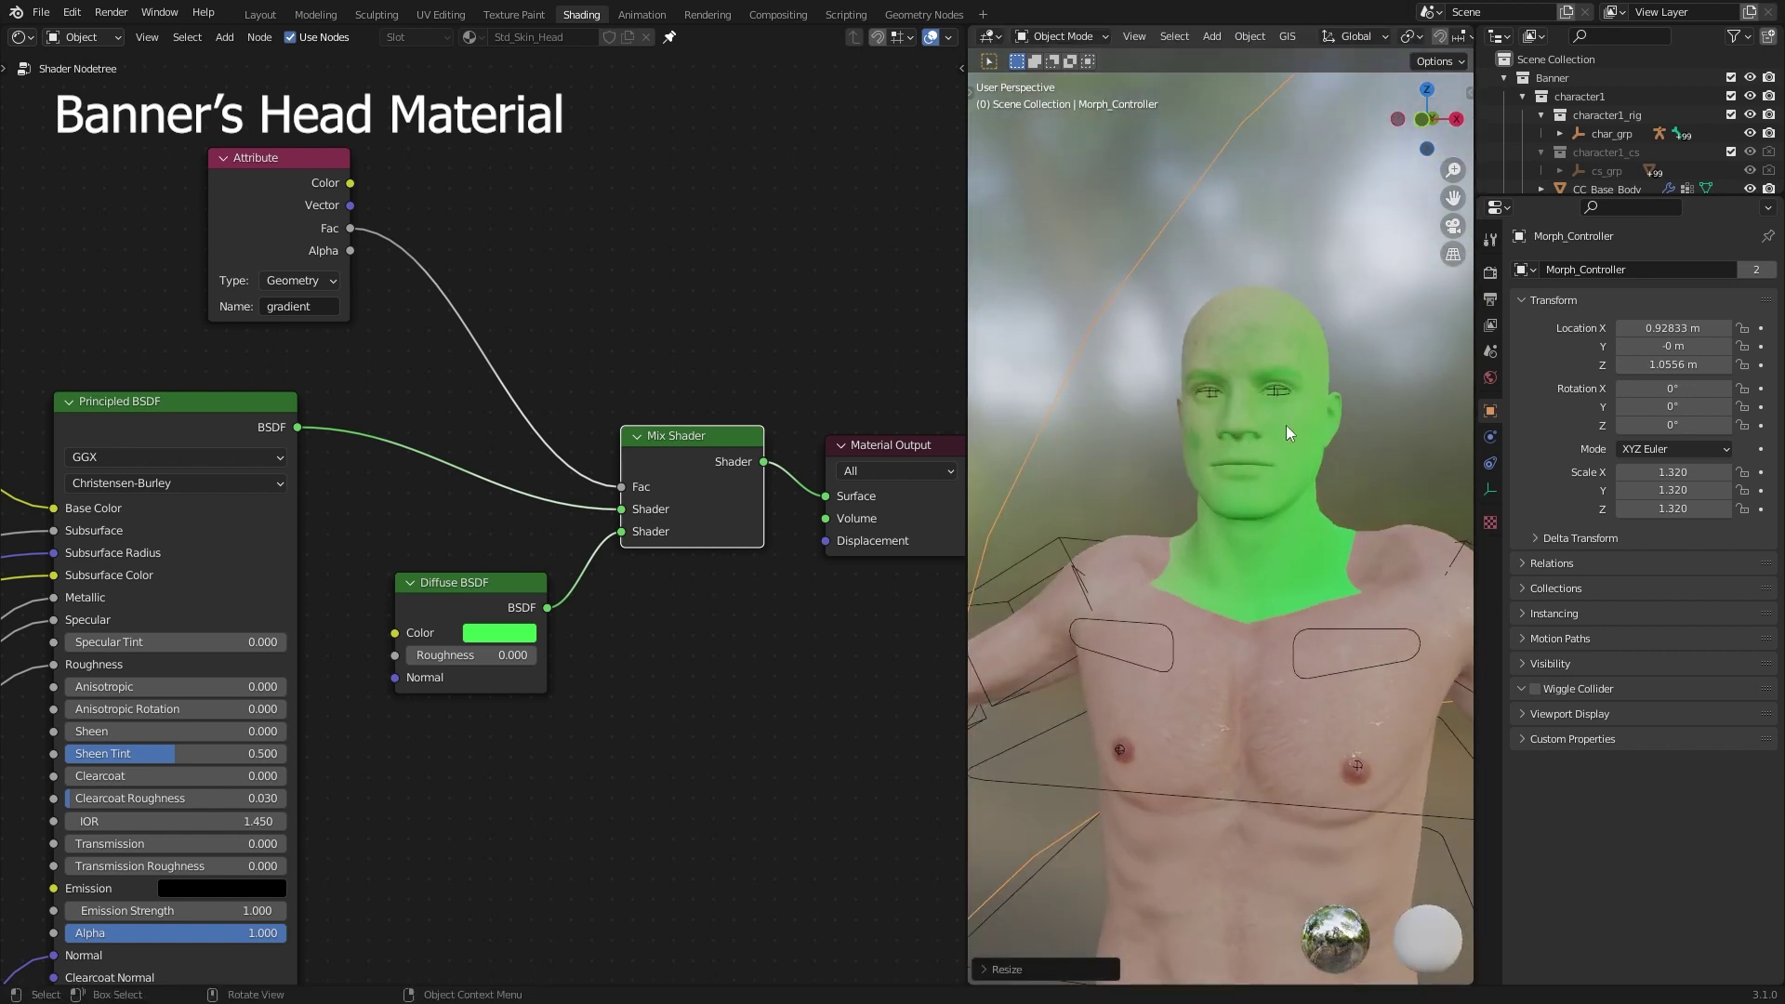
Collapse the character1 collection, select Hulk's CC_Base_Body.001 and unpin the node editor to display its Std_Skin_Head.001 material.
left_click_drag(1521, 209, 1521, 417)
left_click(1522, 97)
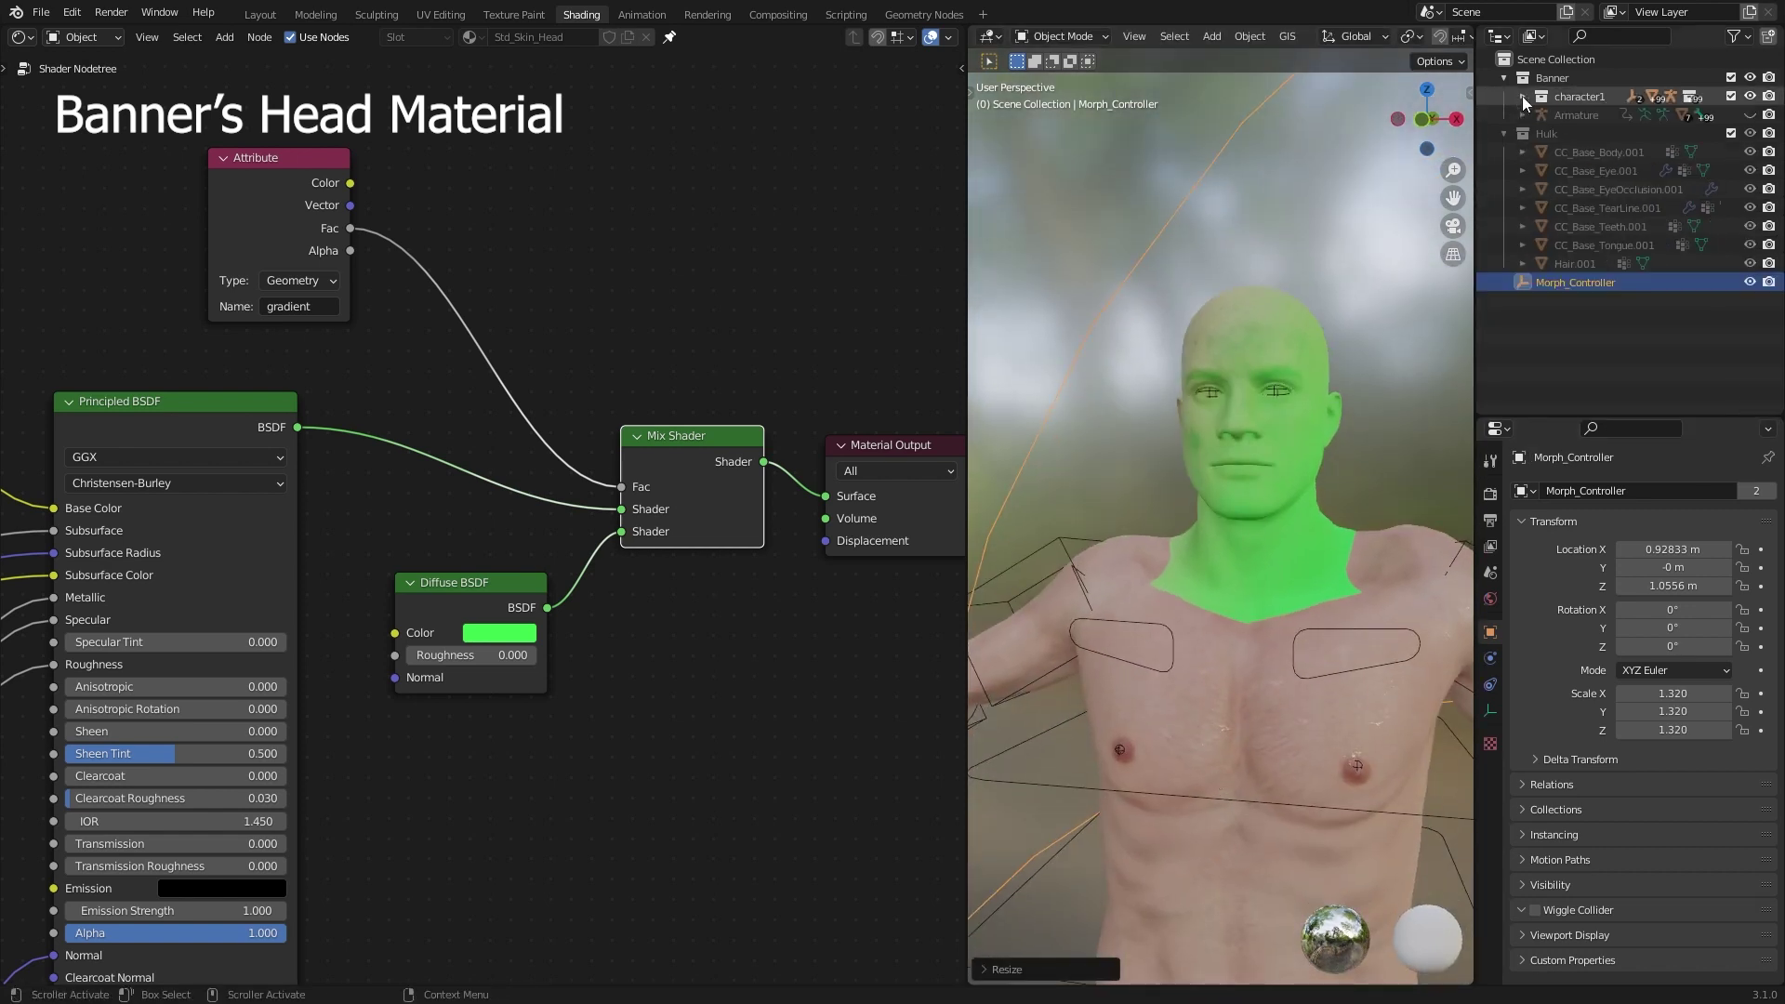
left_click(1592, 151)
left_click(1490, 788)
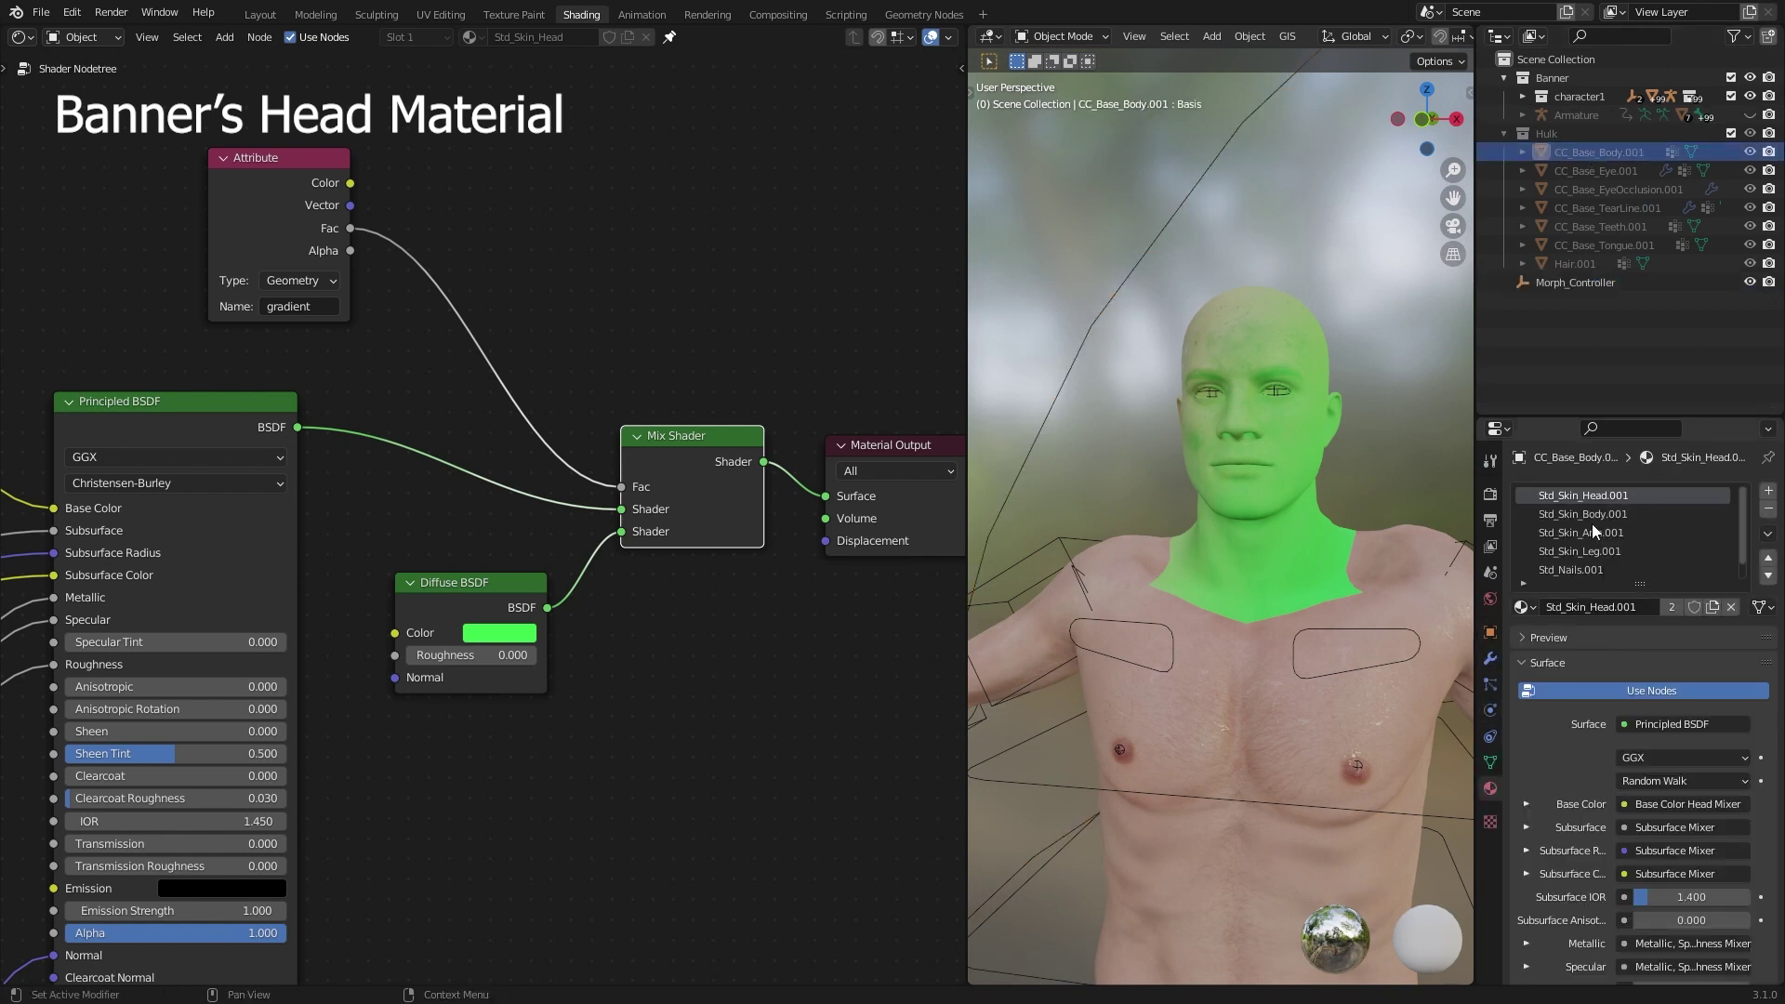
left_click(670, 36)
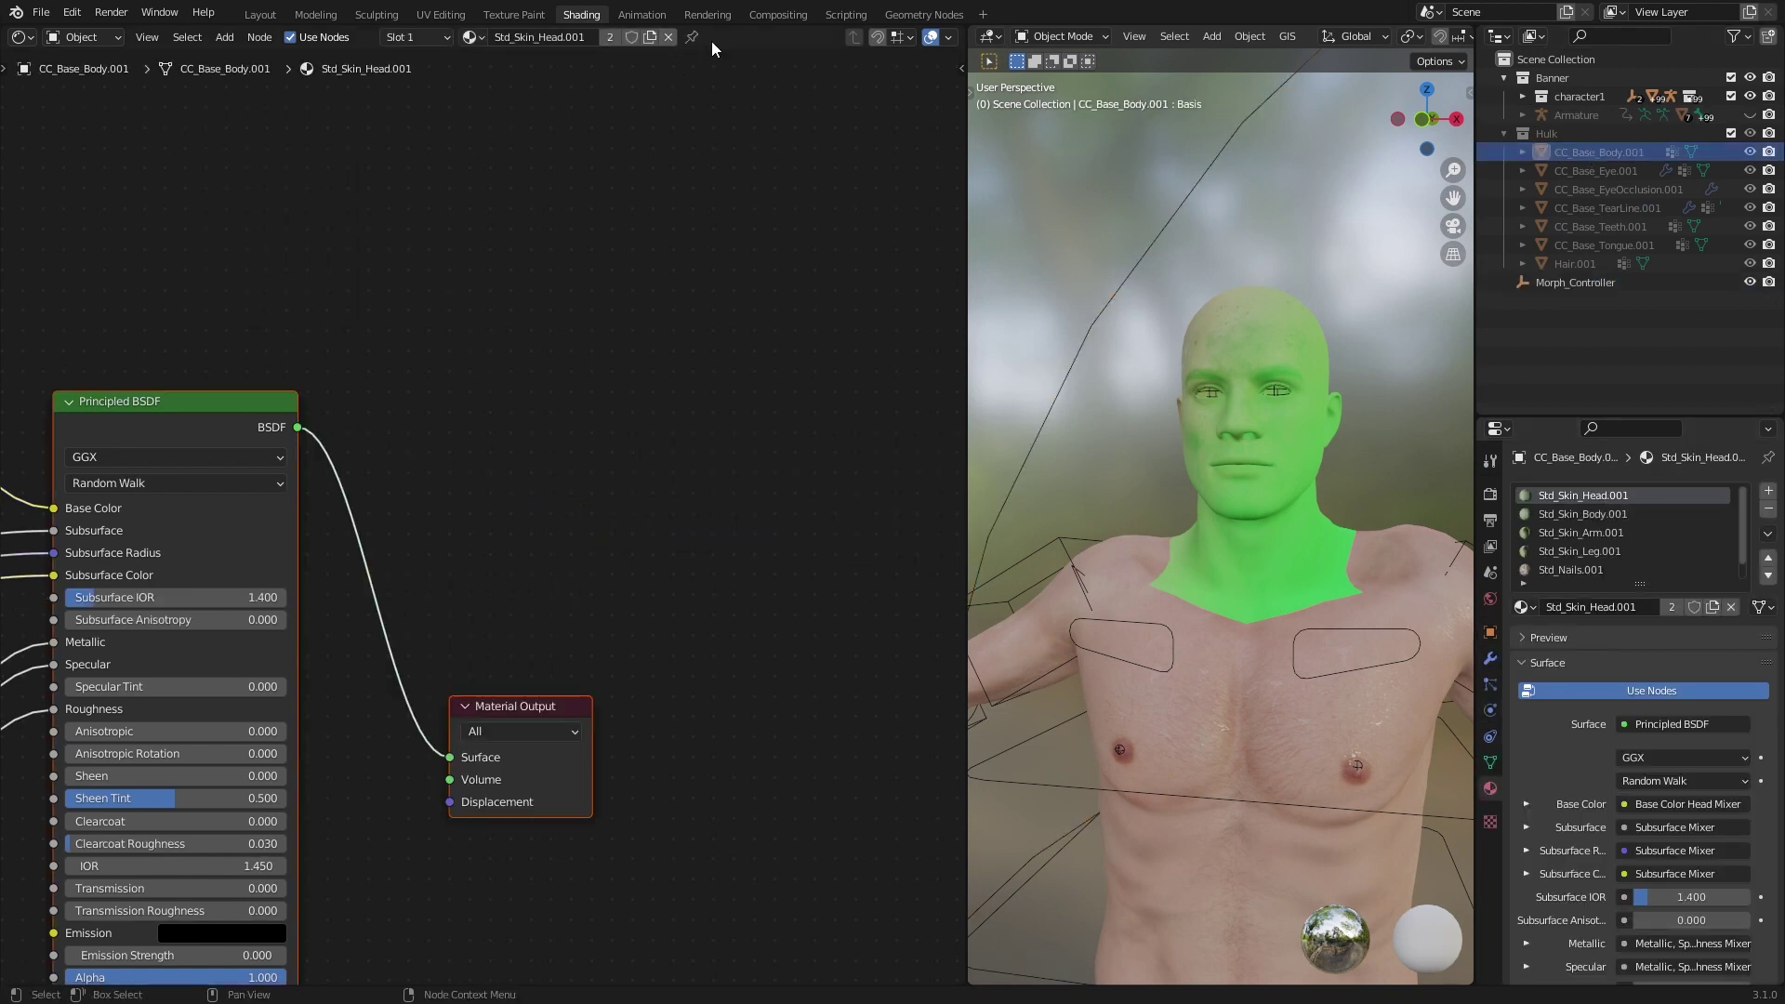
Move the Material Output clear of the other Std_Skin_Head.001 nodes and combine all the remaining nodes into one node group.
key("Home")
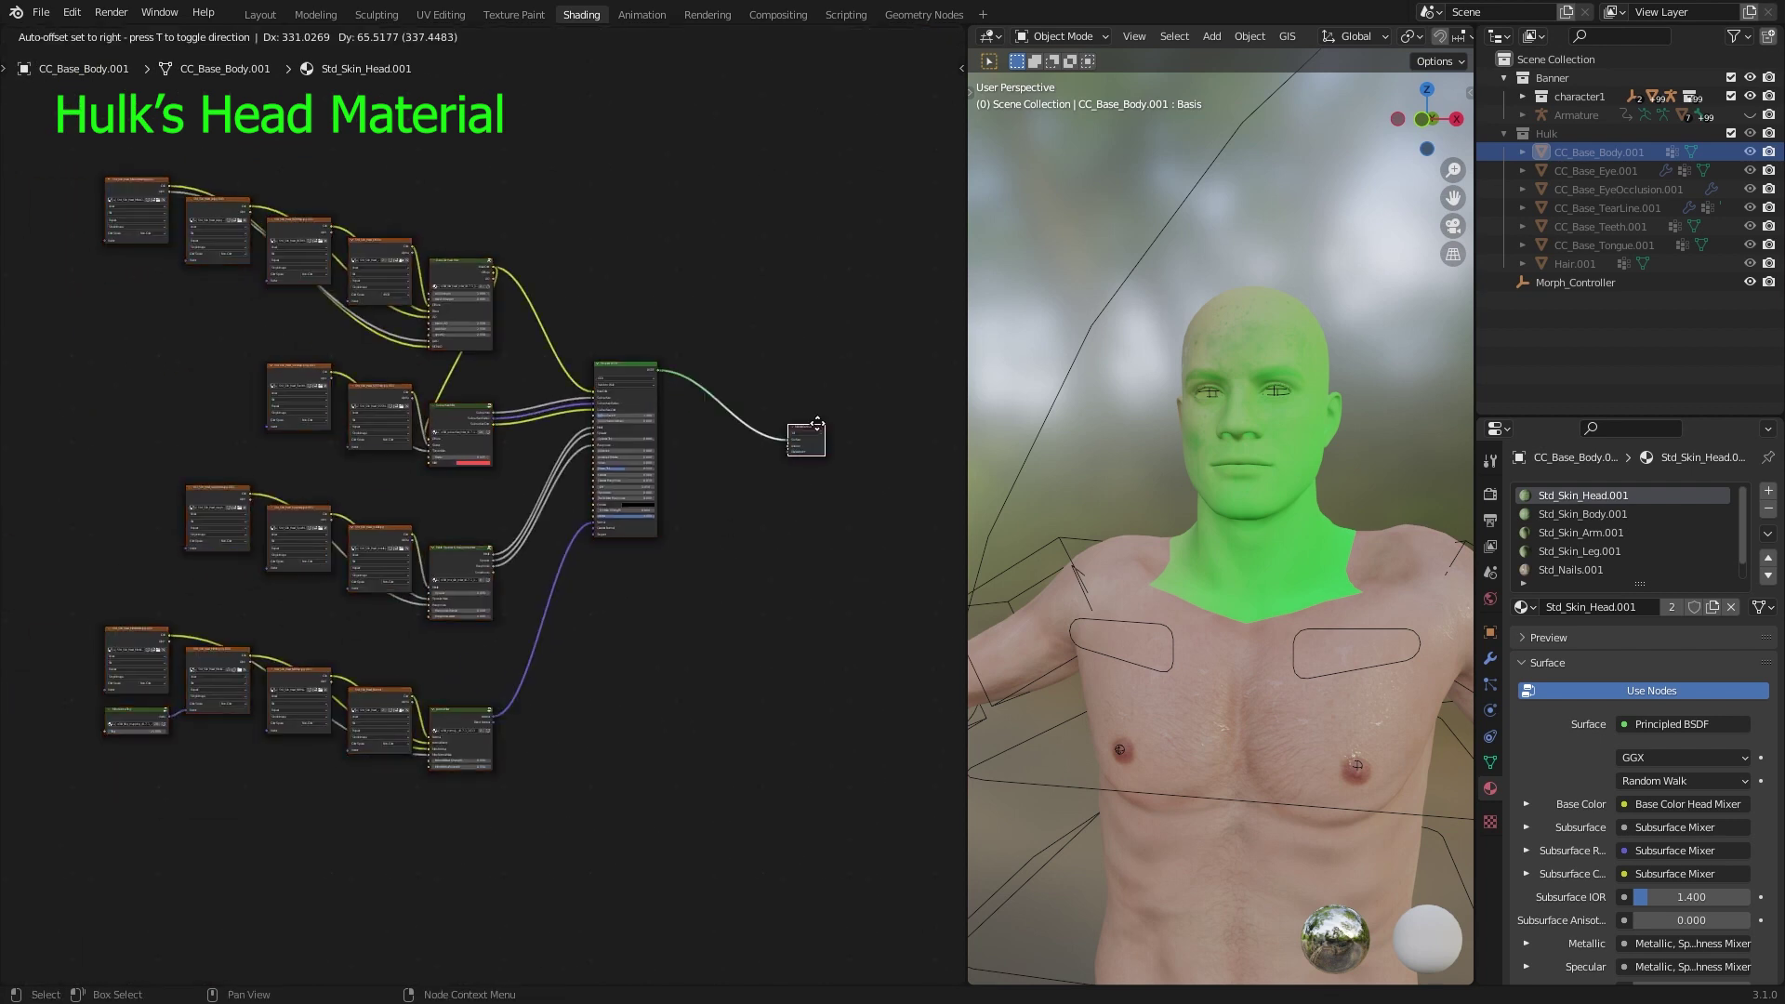
left_click_drag(817, 424, 899, 400)
middle_click_drag(658, 780, 768, 768)
left_click_drag(775, 819, 139, 134)
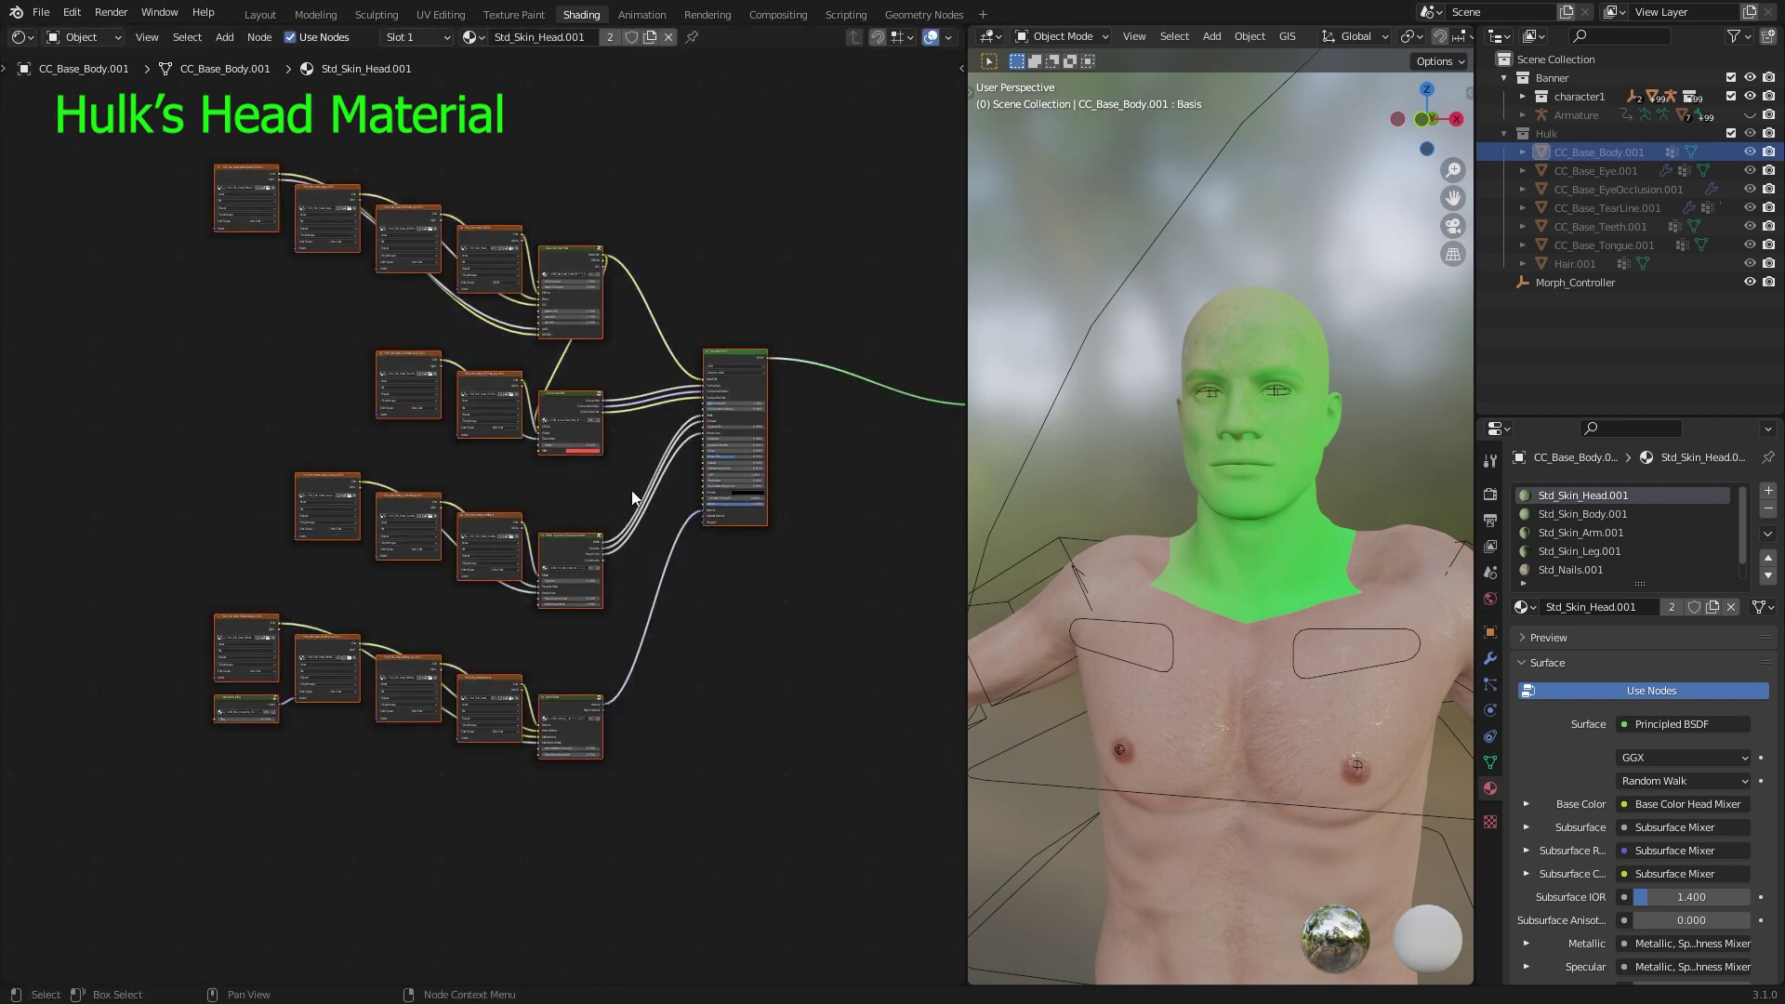
key("ctrl+g")
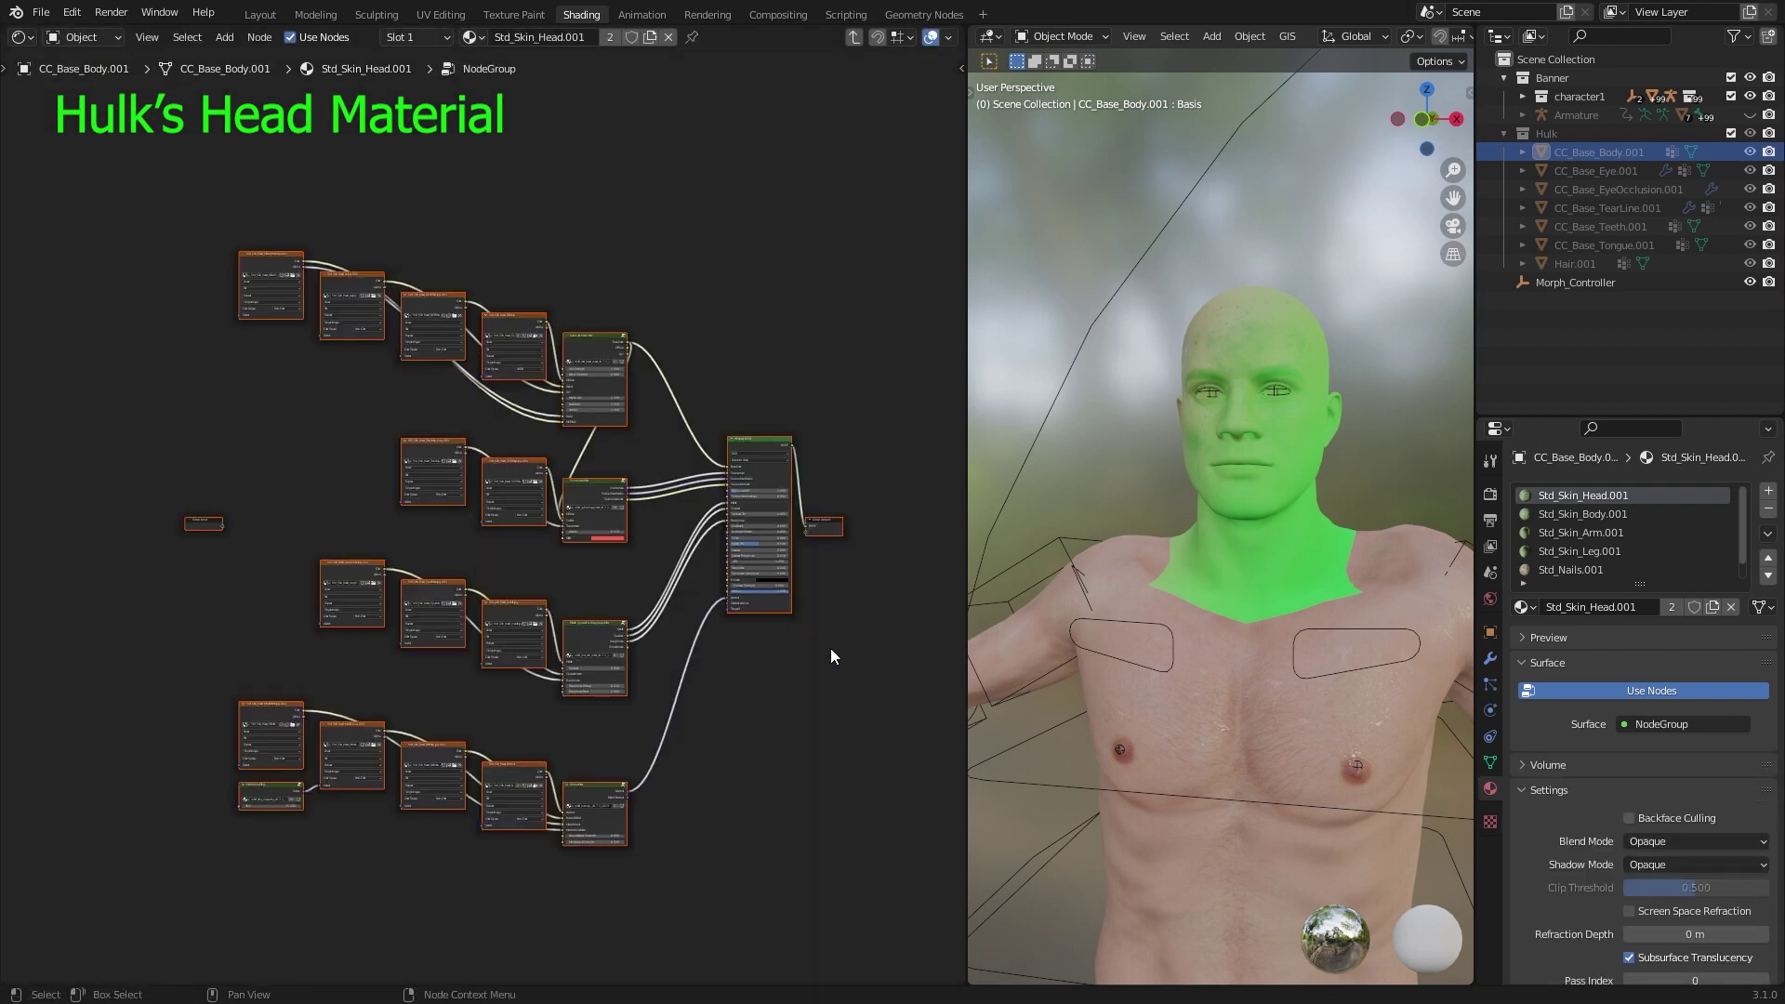
Leave the node group and place the group node close to the Material Output.
key("Tab")
key("Home")
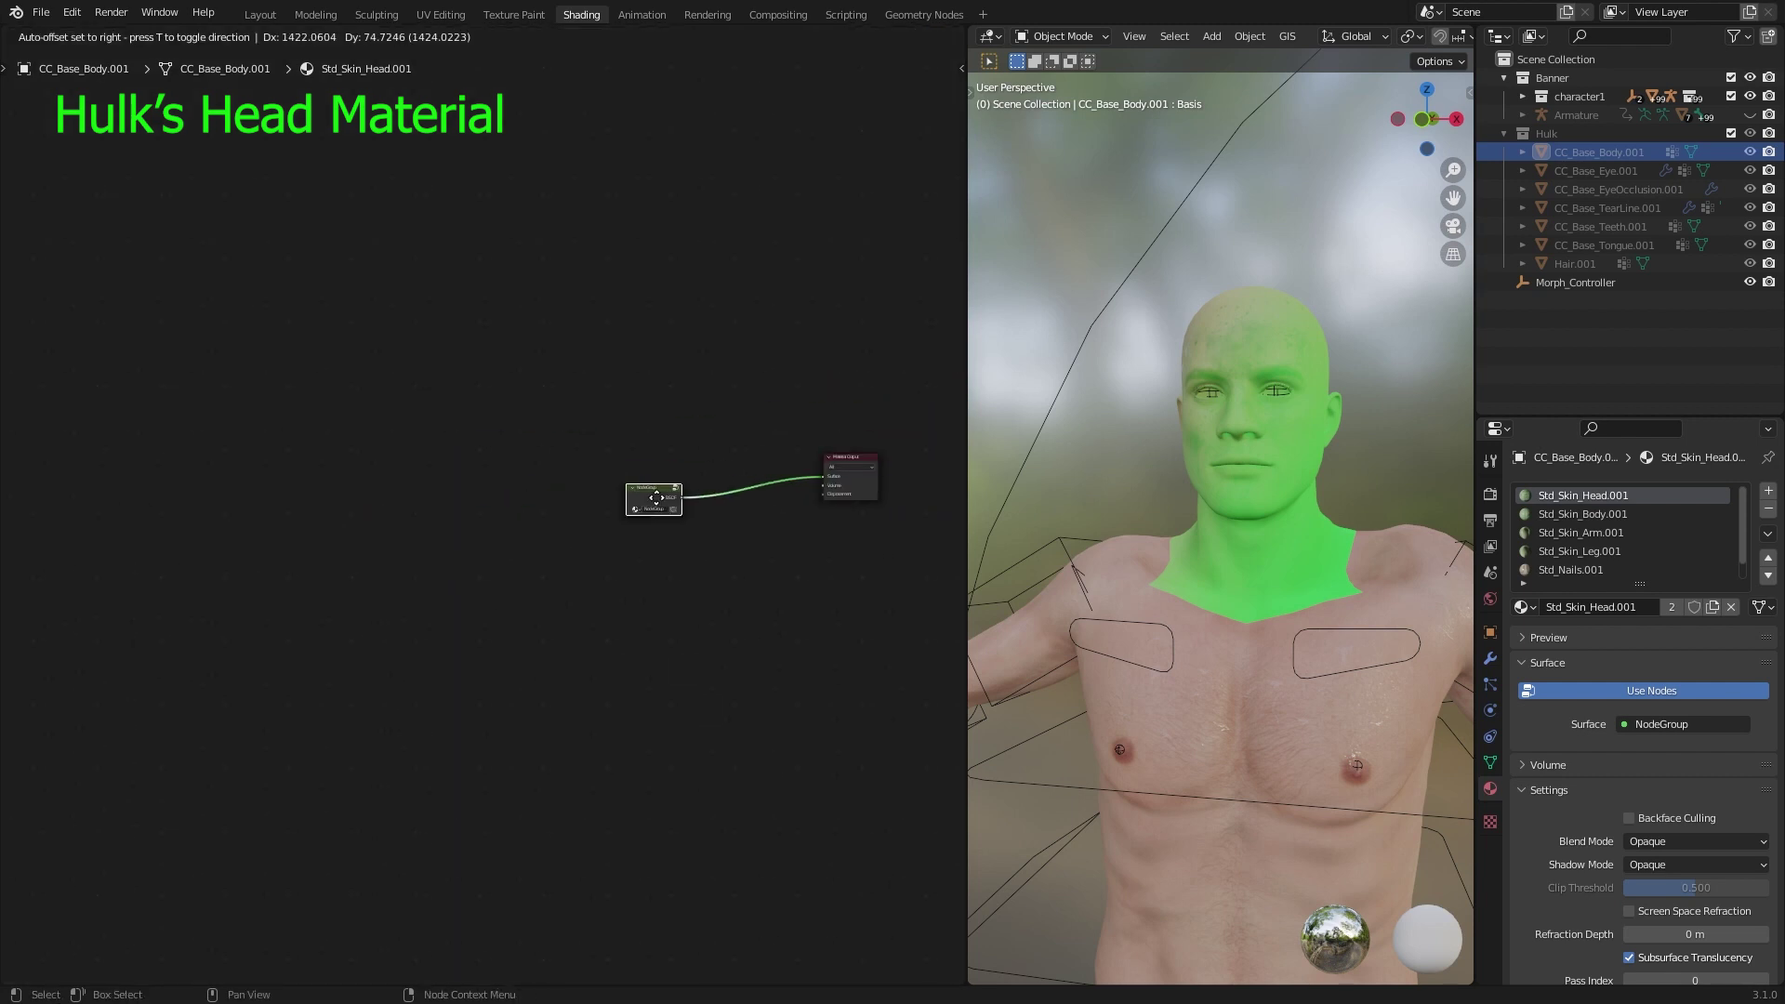
scroll(479, 648, "up", 5)
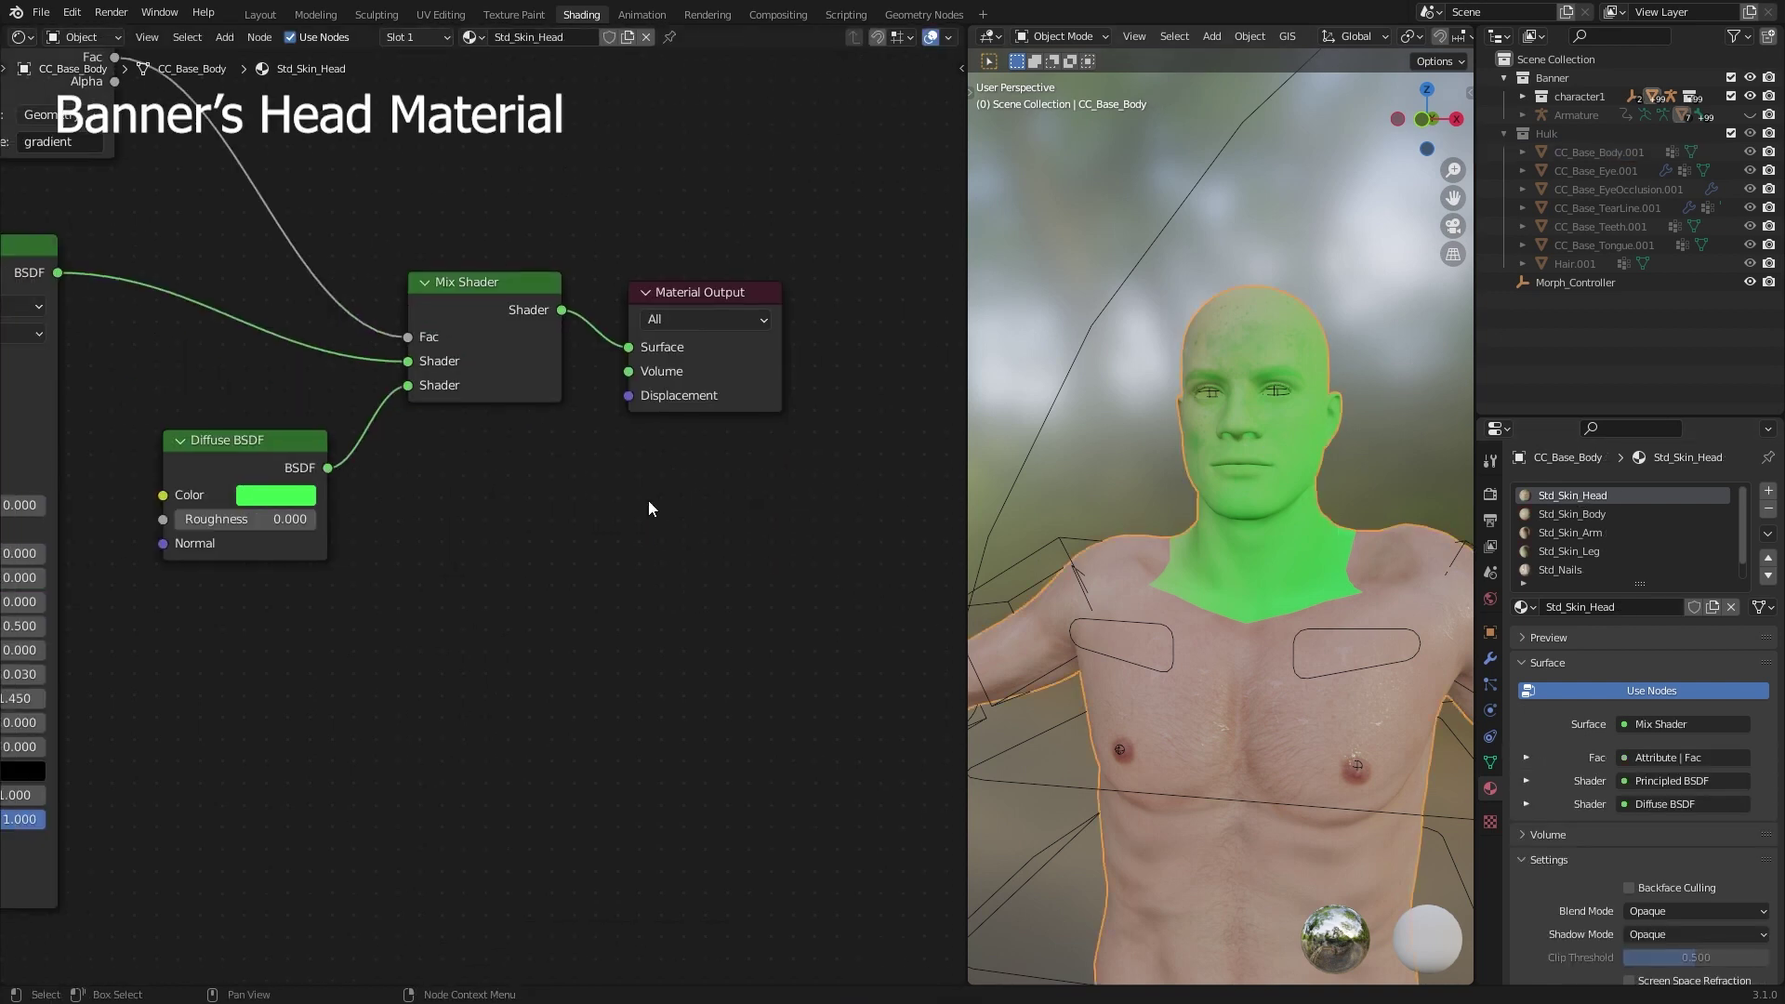
In Banner's Std_Skin_Head, connect a Head group node to the Mix Shader's second shader input in place of the deleted Diffuse BSDF.
key("shift+a")
mouse_move(499, 628)
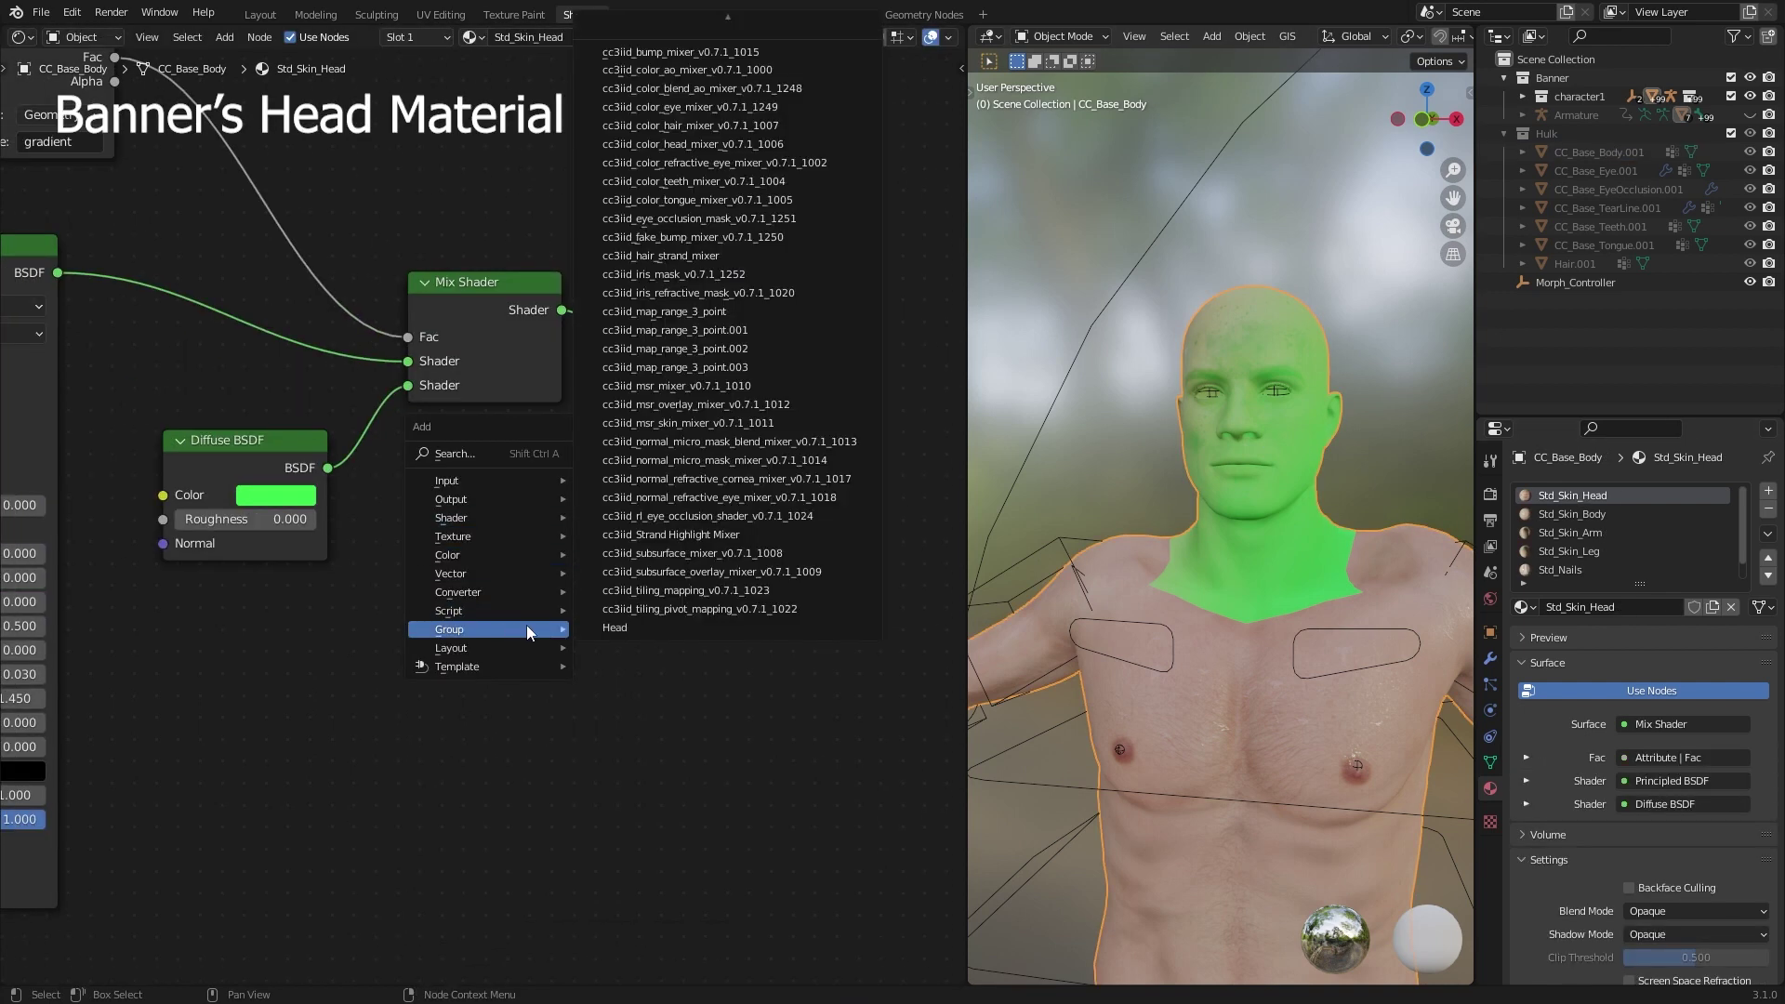
left_click(647, 626)
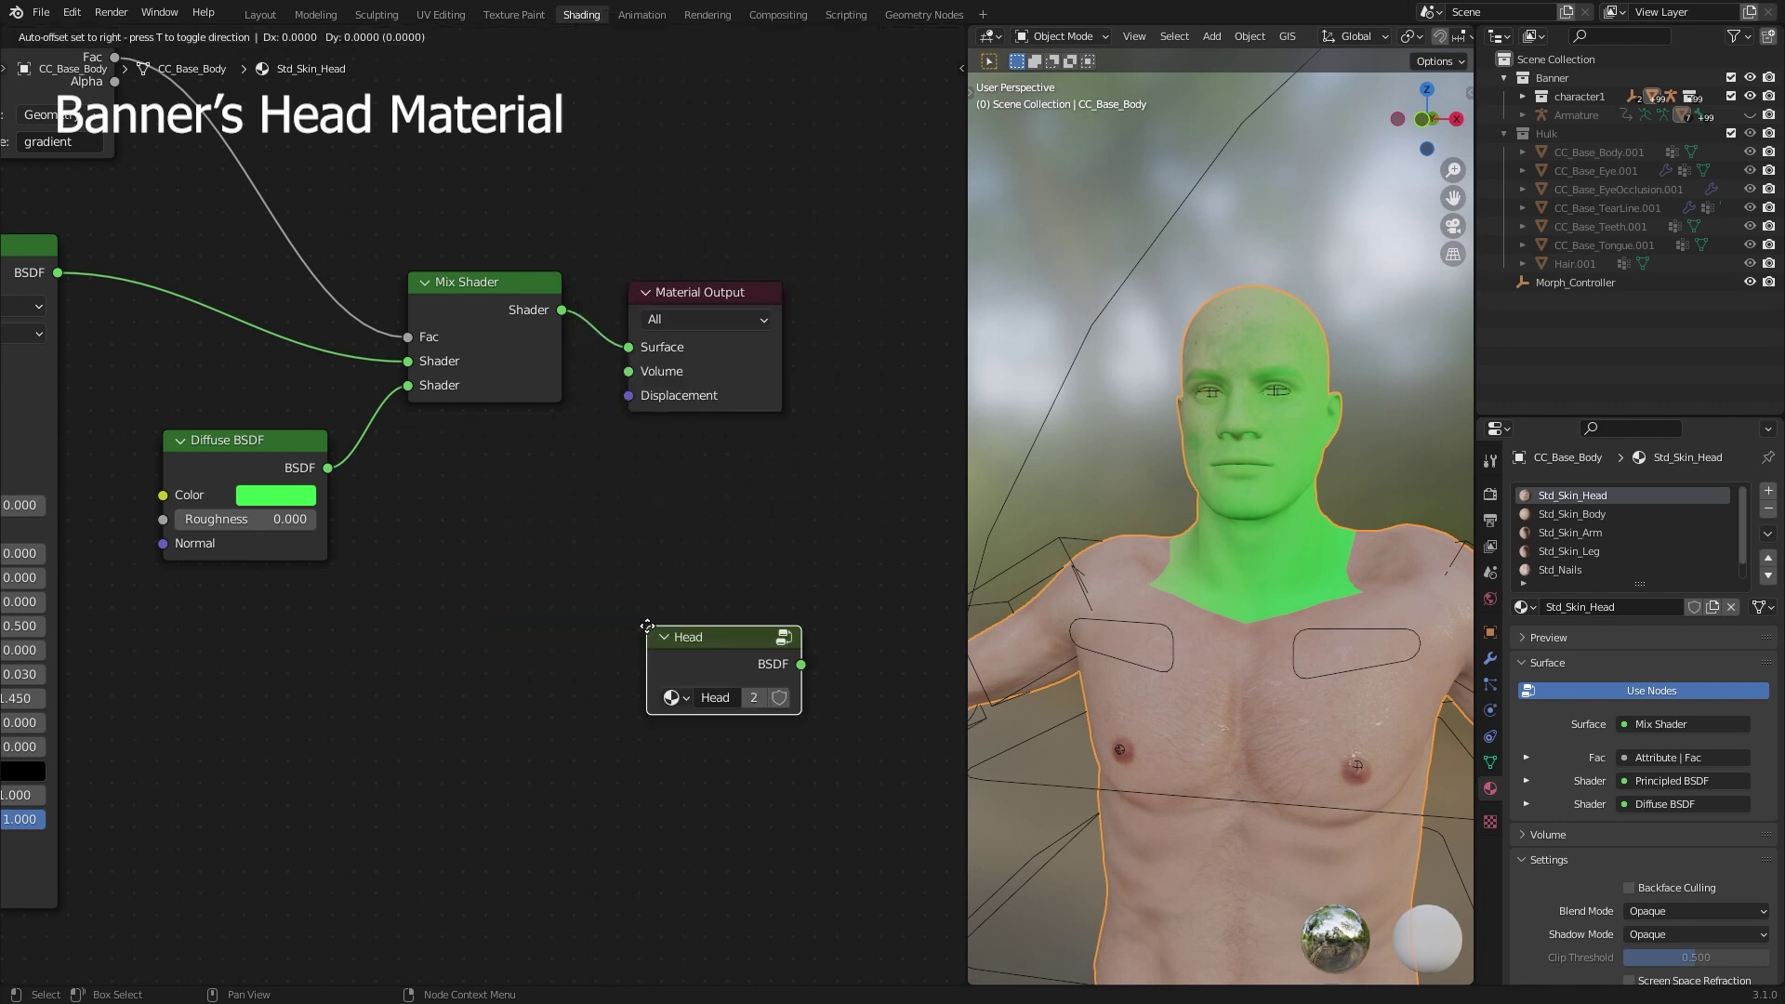
left_click(168, 590)
left_click_drag(318, 624, 408, 385)
left_click(260, 475)
key("x")
left_click_drag(234, 598, 227, 499)
Scale Morph_Controller up and down to test the skin blend, leaving Banner's head partly morphed.
scroll(1236, 633, "down", 7)
scroll(1237, 632, "up", 3)
left_click(1264, 677)
key("s")
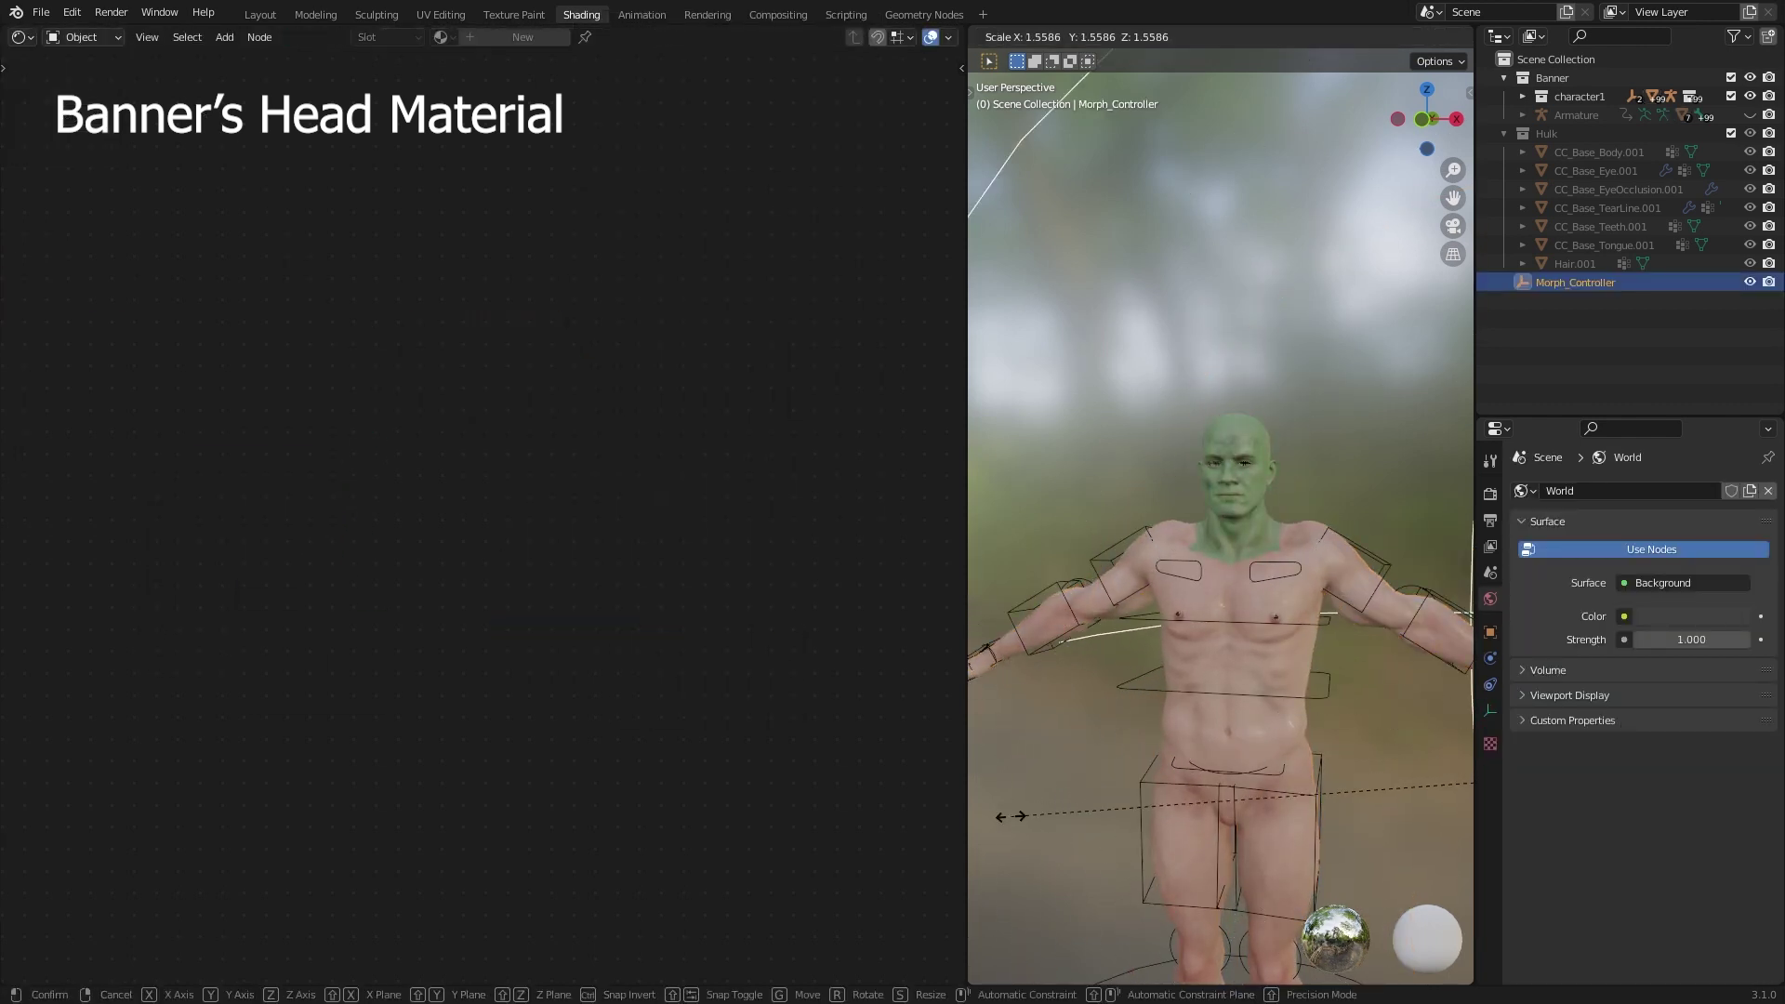
scroll(1299, 633, "up", 4)
key("s")
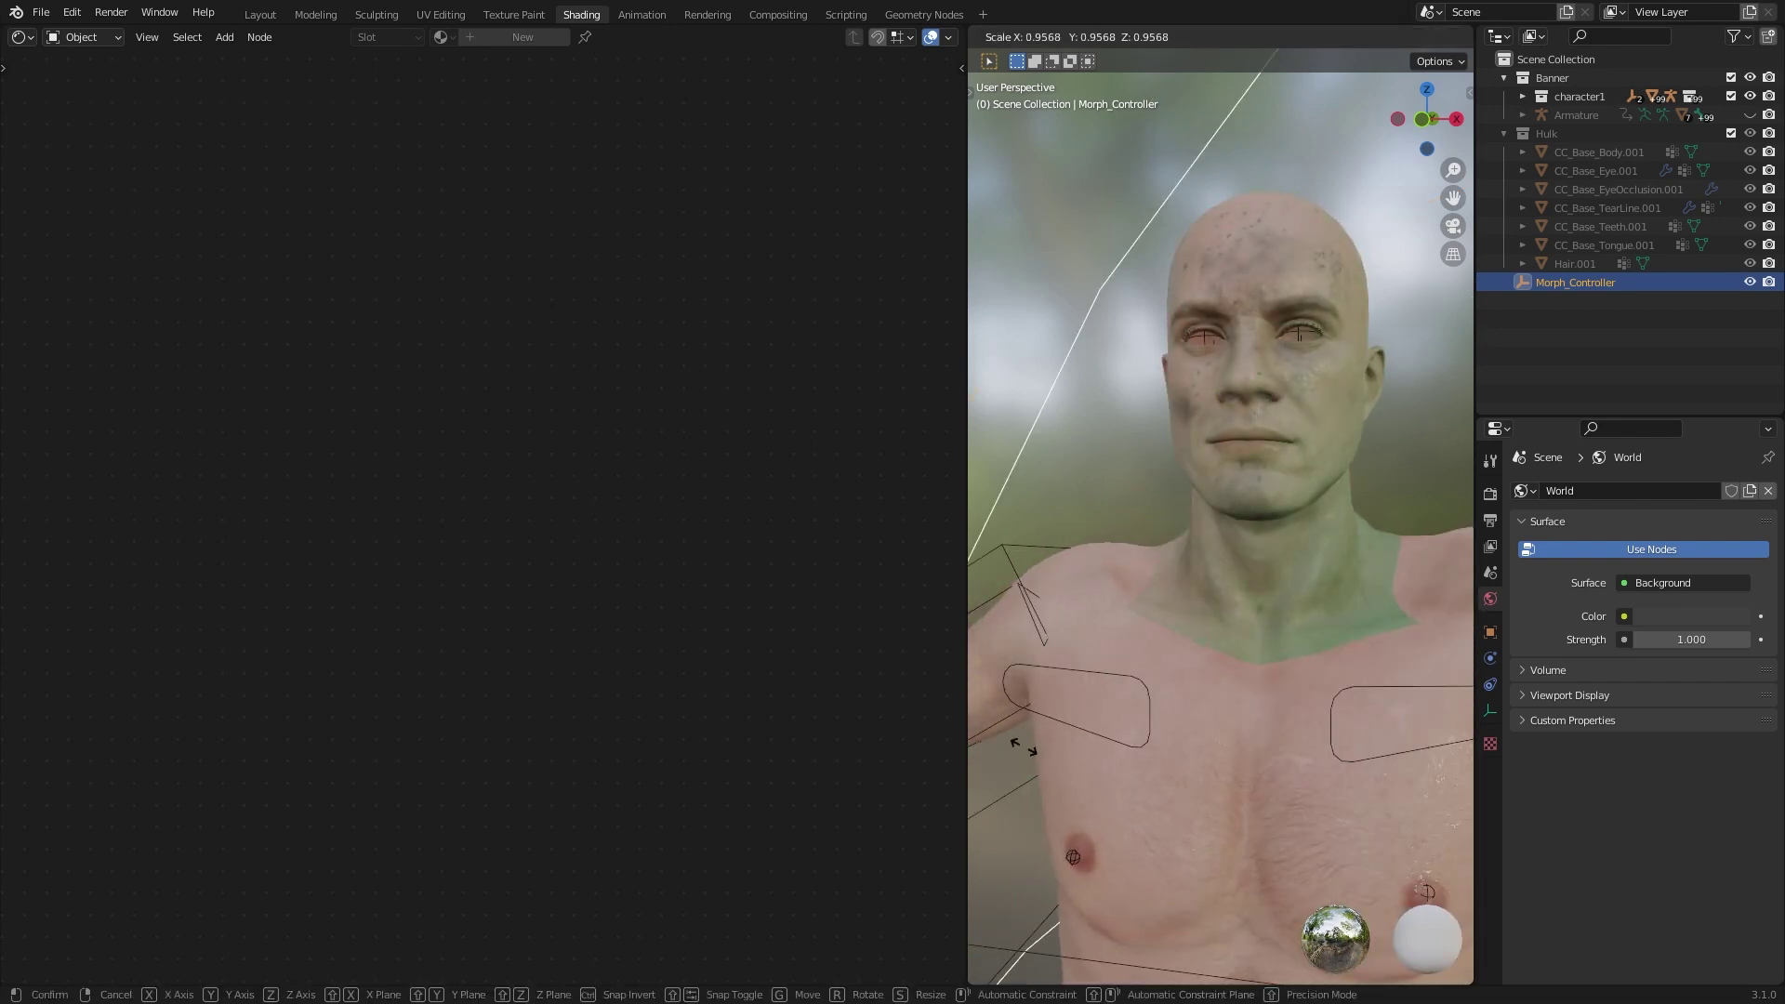
left_click(1219, 696)
scroll(1219, 696, "down", 4)
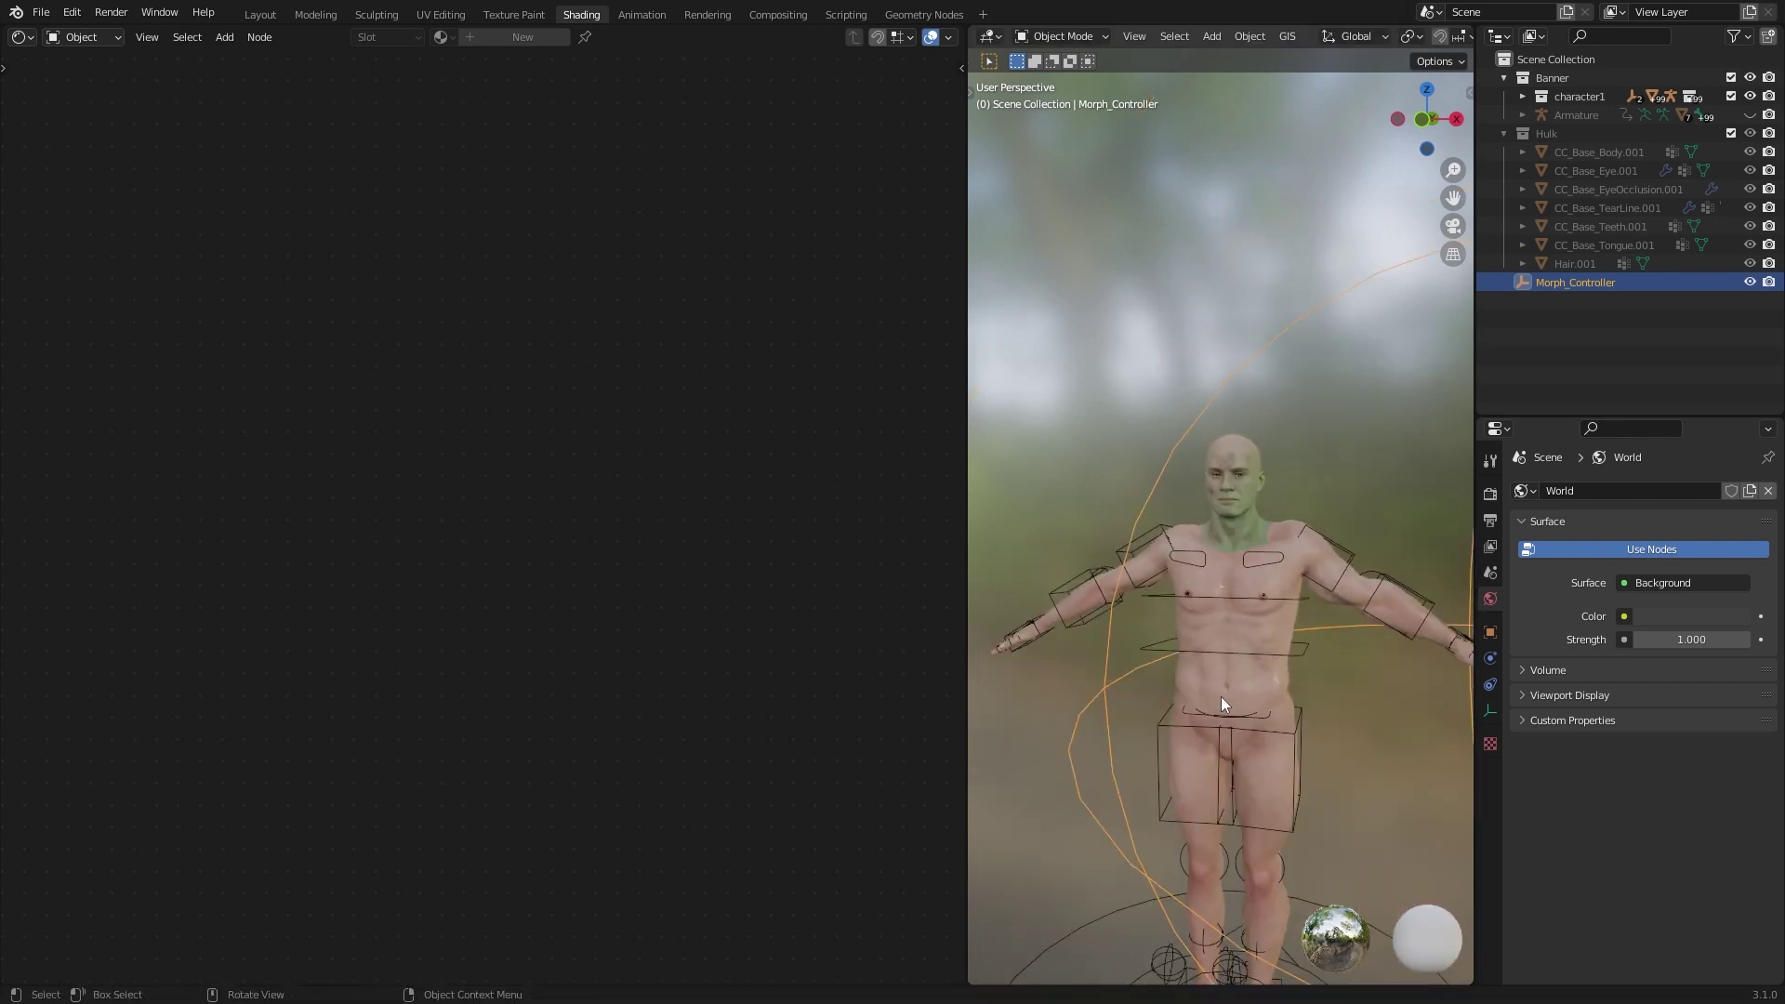
Save the file and group the shader nodes, except the Material Output, in Hulk's body, arm and leg skin materials.
left_click(1318, 560)
key("Home")
key("ctrl+s")
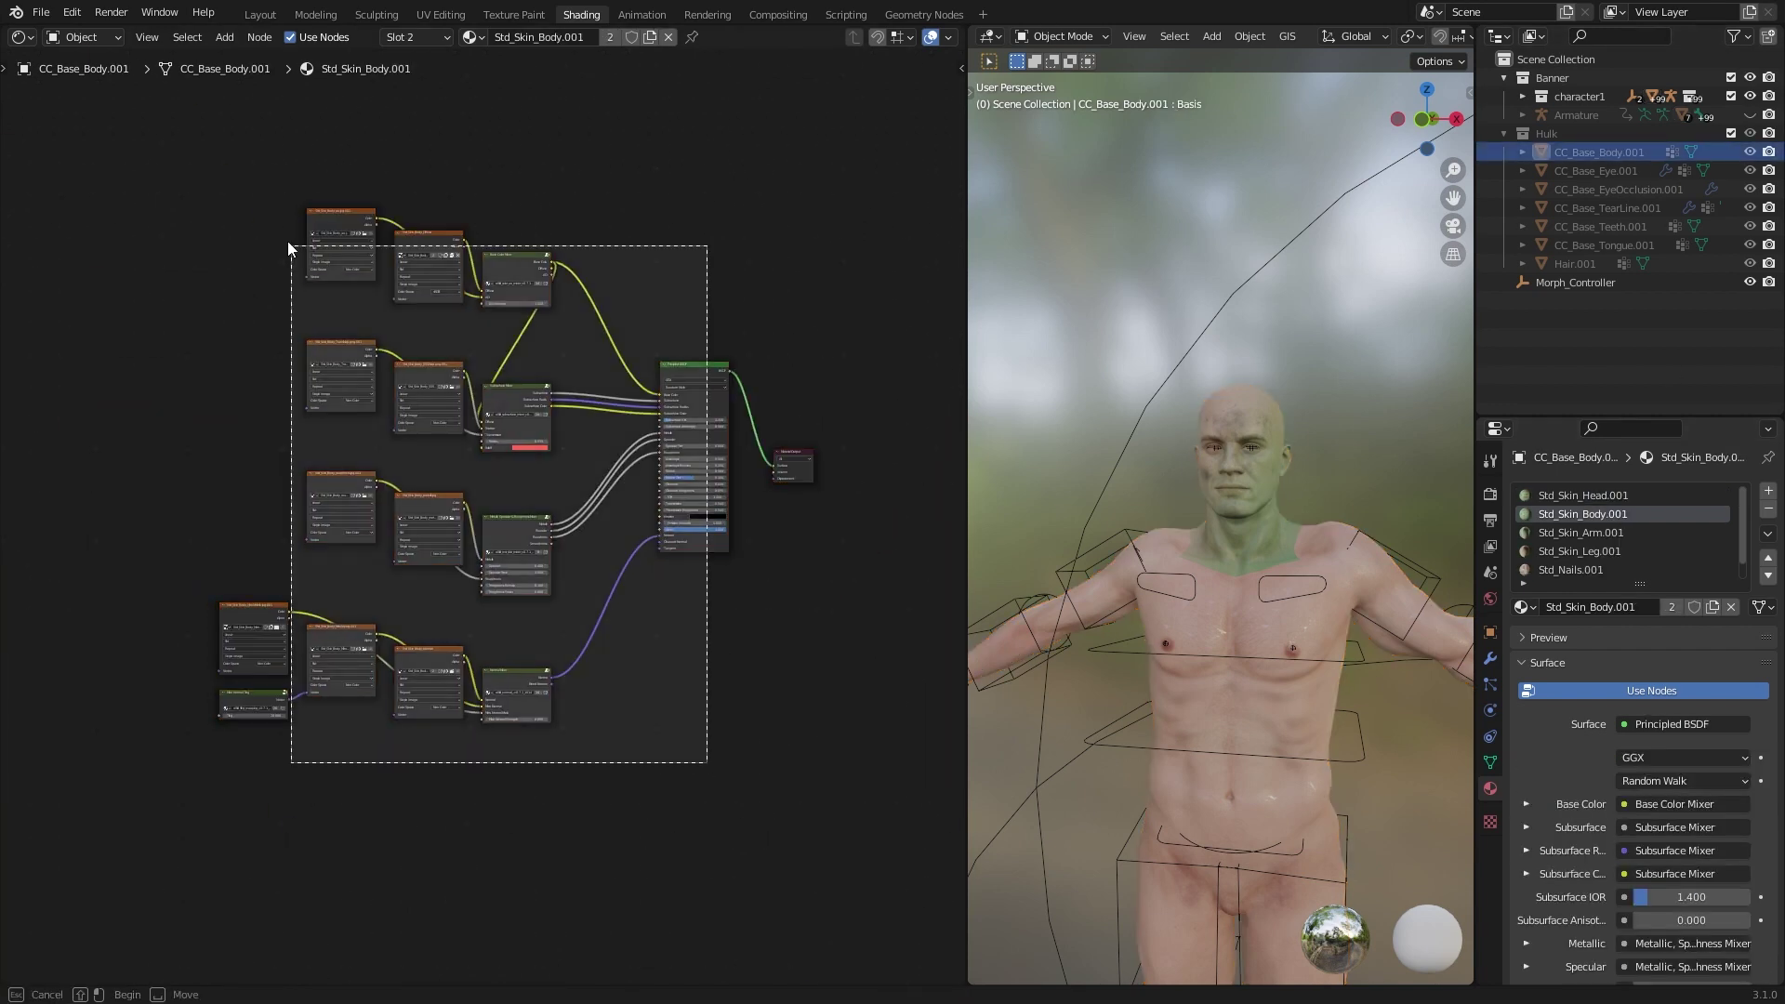
key("Tab")
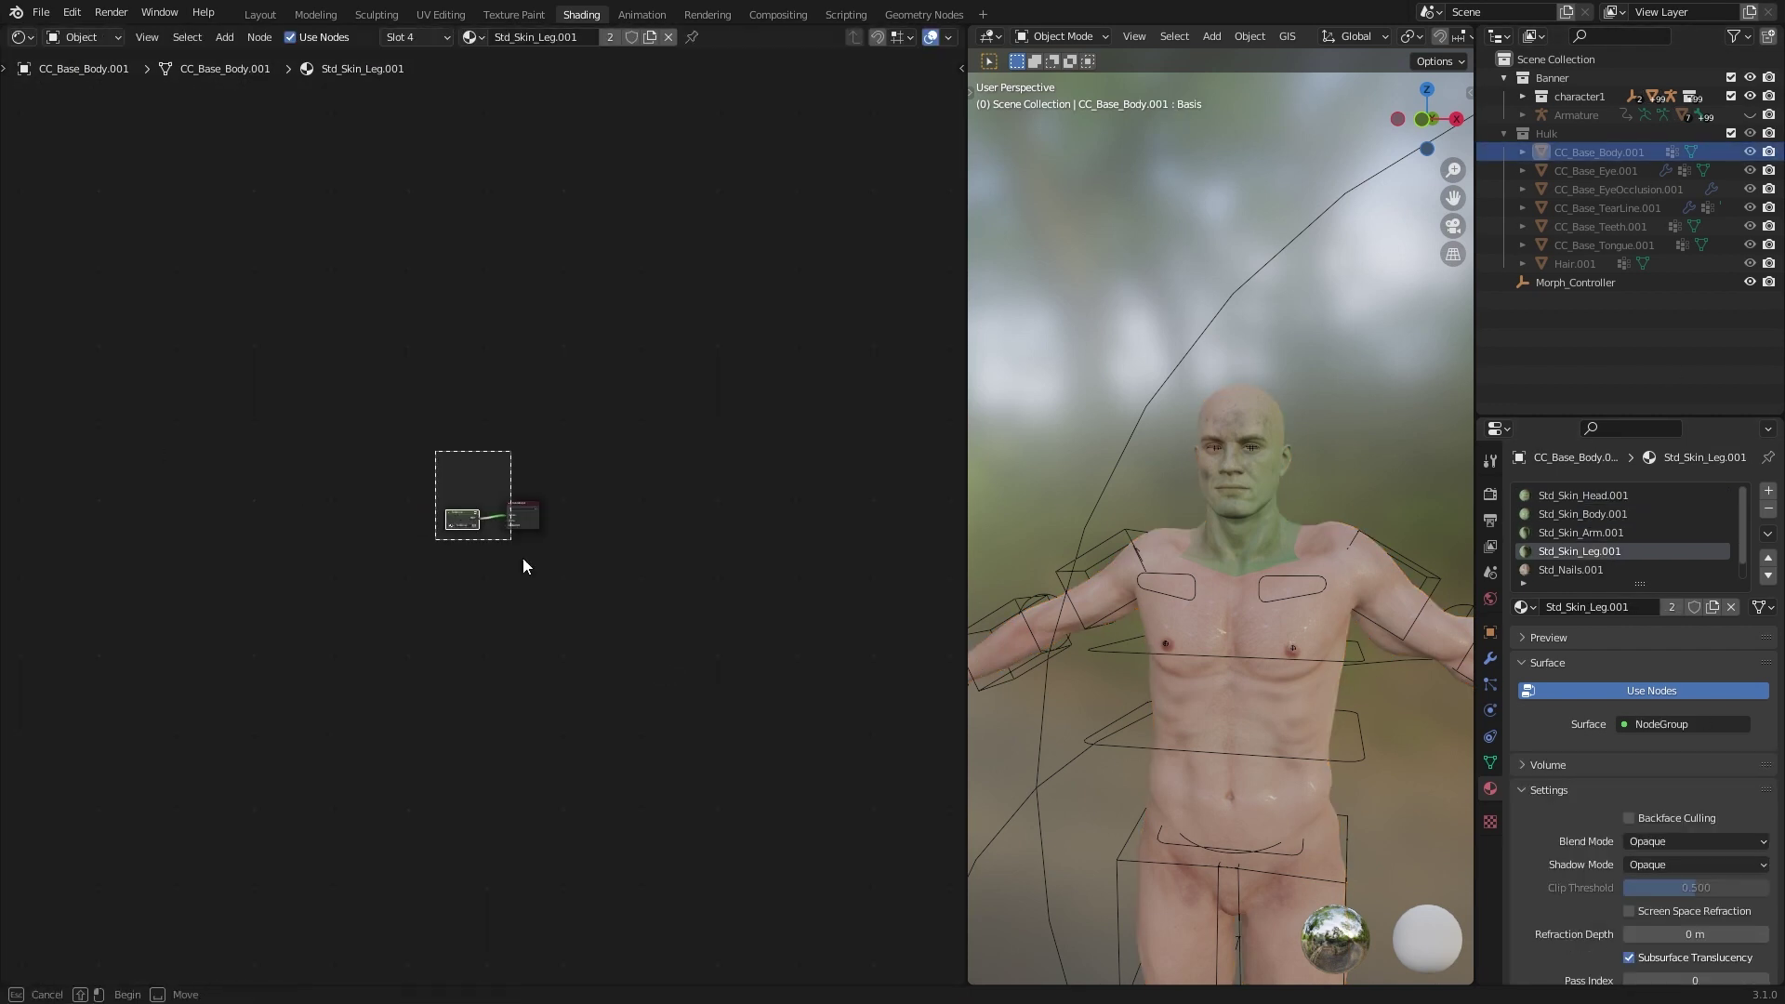
left_click_drag(523, 560, 539, 578)
key("KP_Decimal")
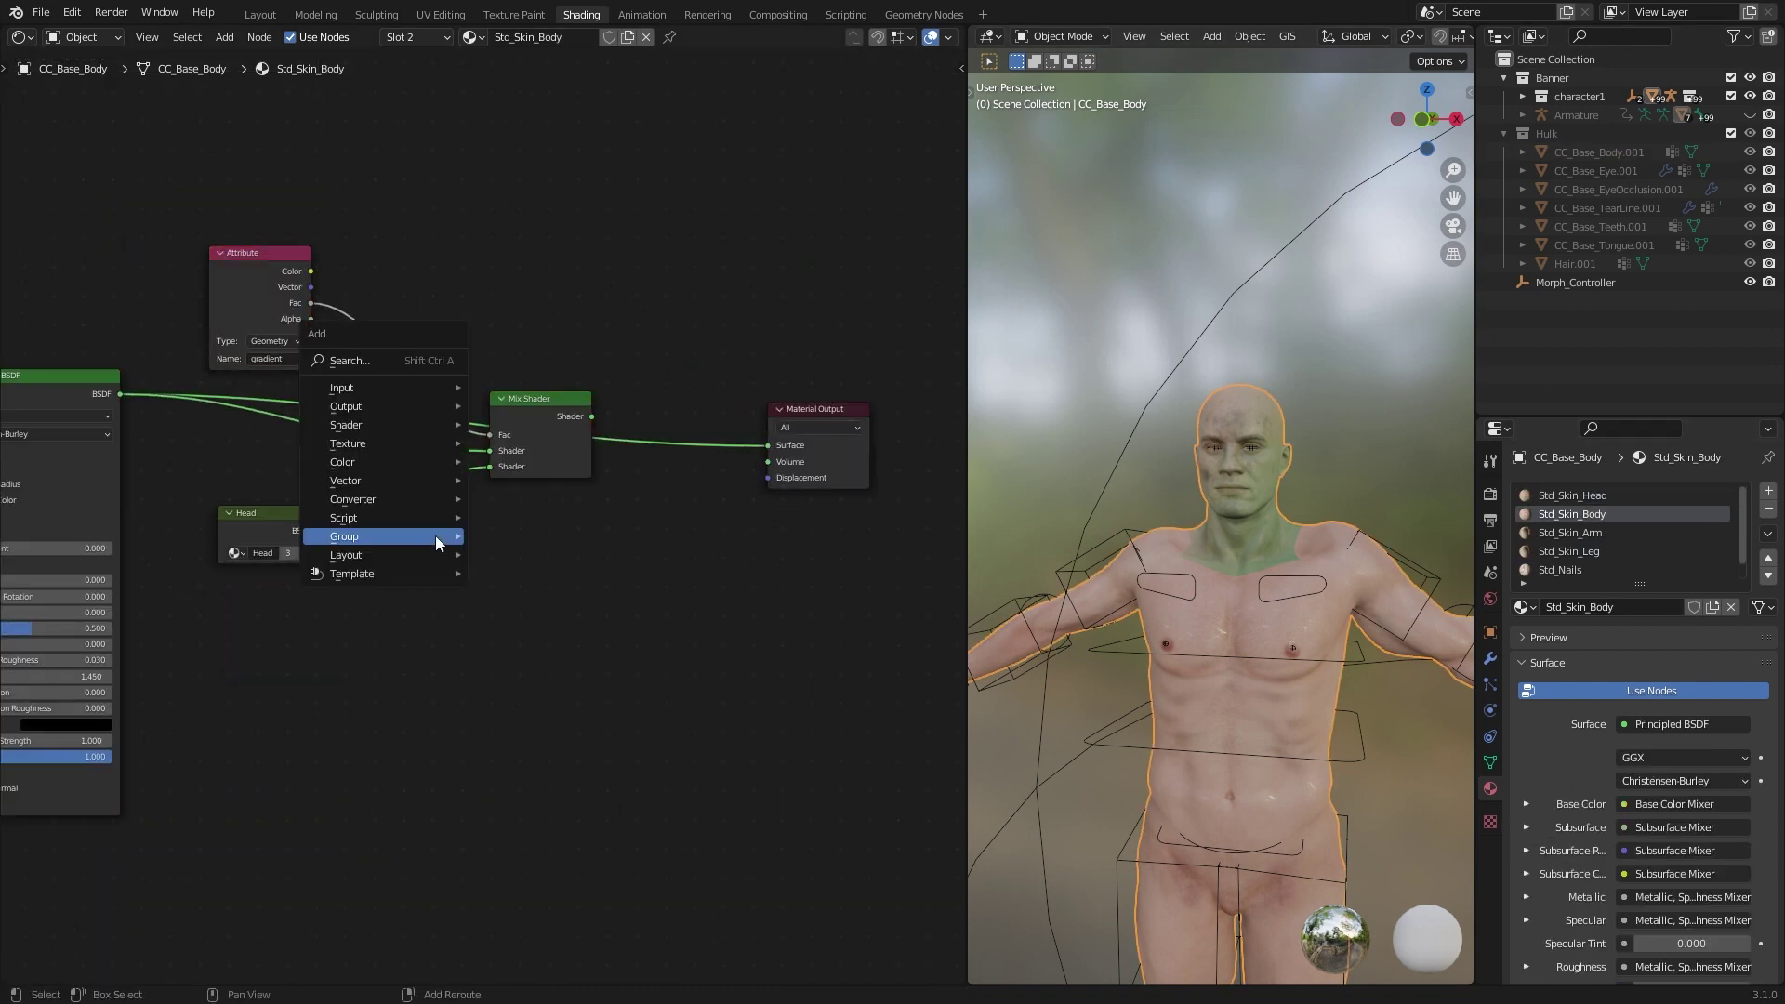
Blend Hulk's group nodes into Banner's Std_Skin_Body, Std_Skin_Arm and Std_Skin_Leg through Mix Shaders driven by the gradient attribute.
left_click_drag(328, 600, 411, 551)
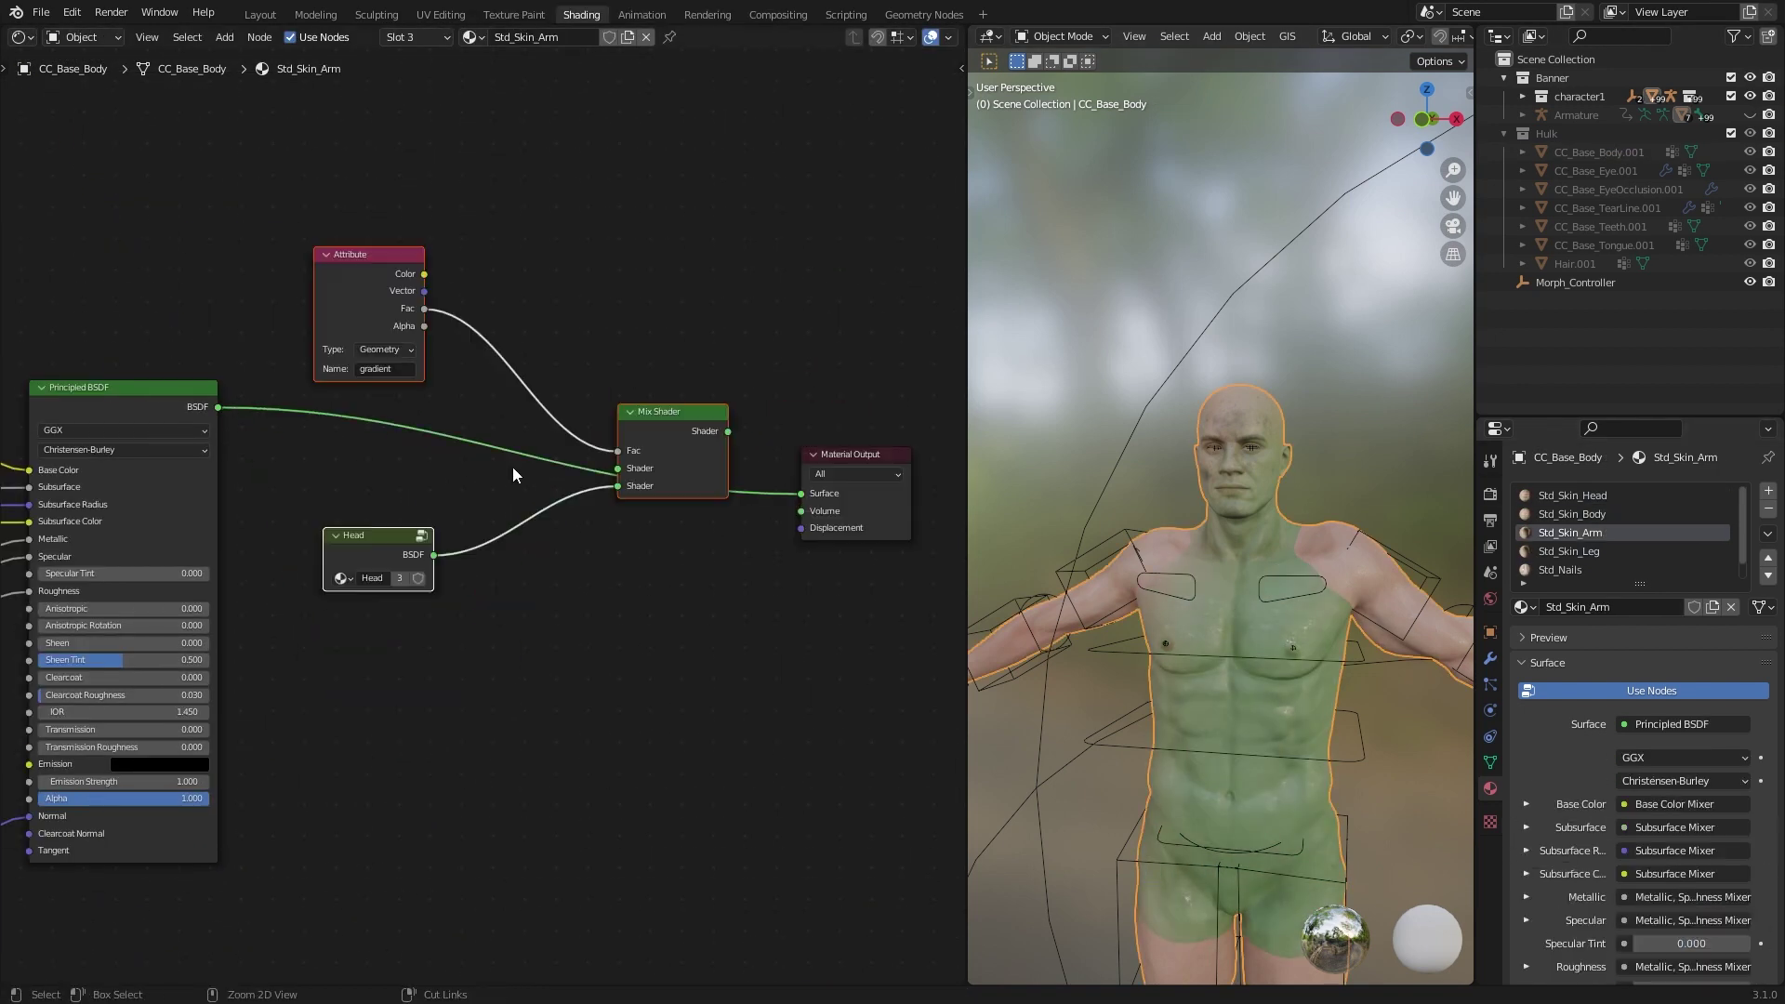
key("shift+a")
mouse_move(520, 651)
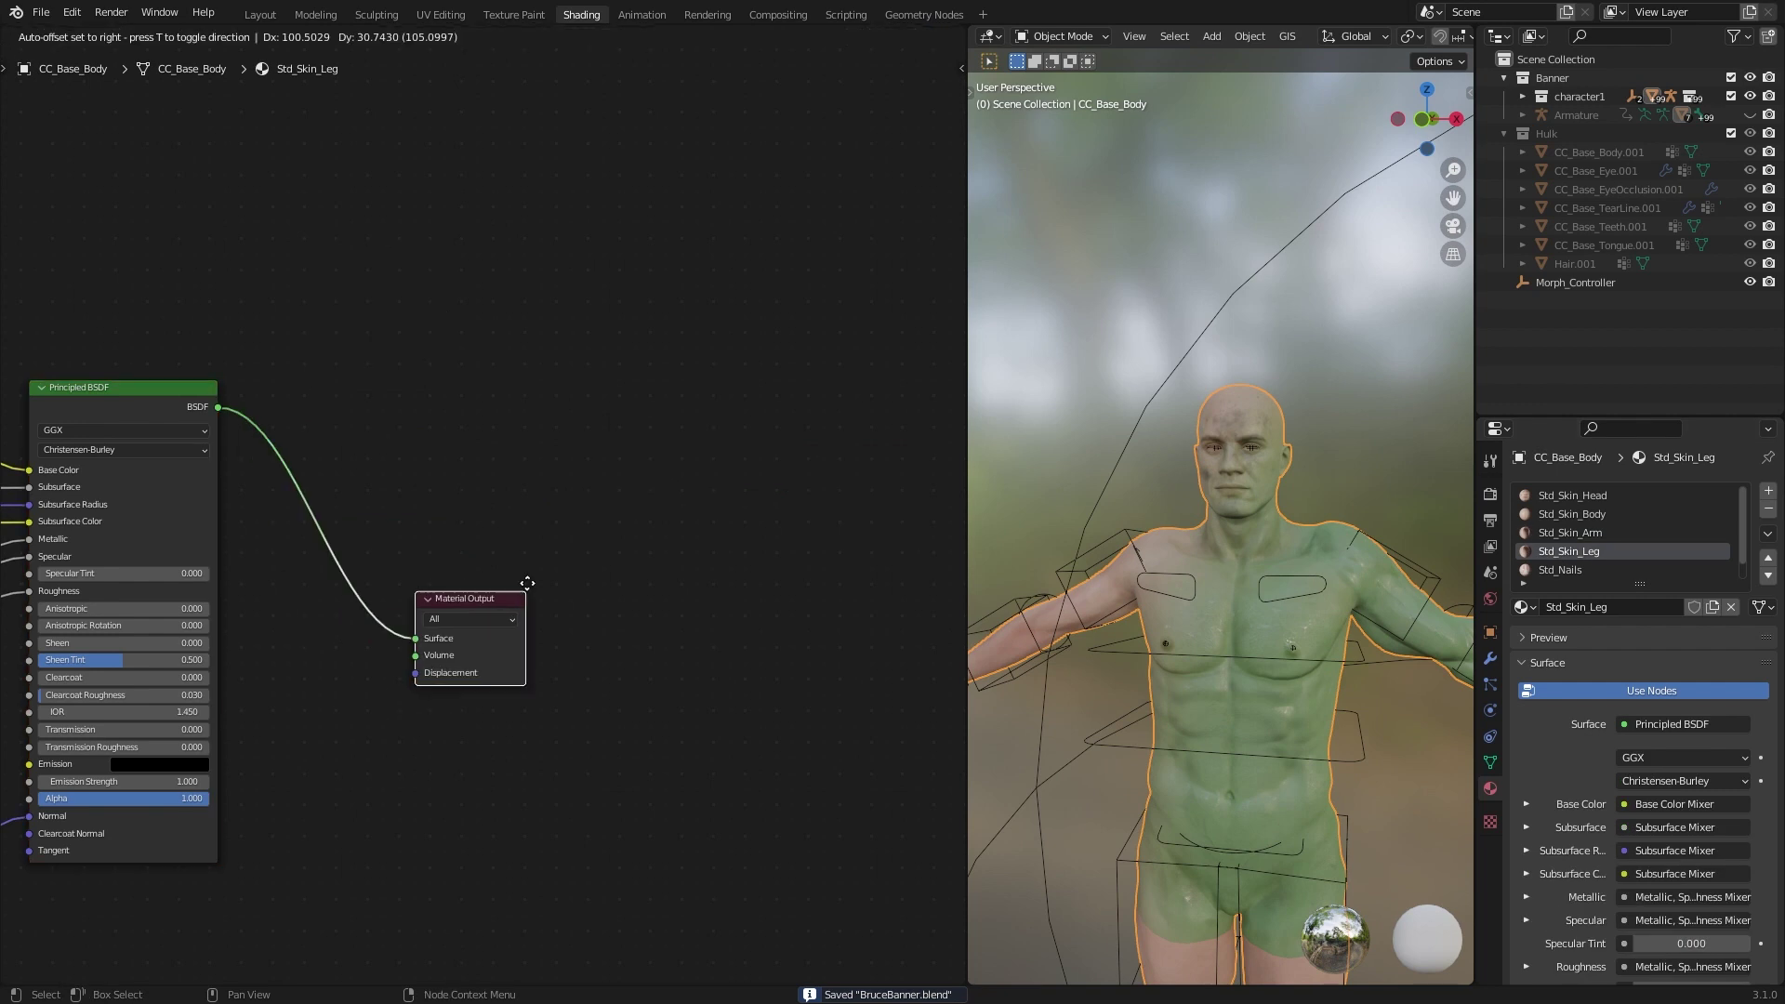
key("shift+a")
mouse_move(521, 511)
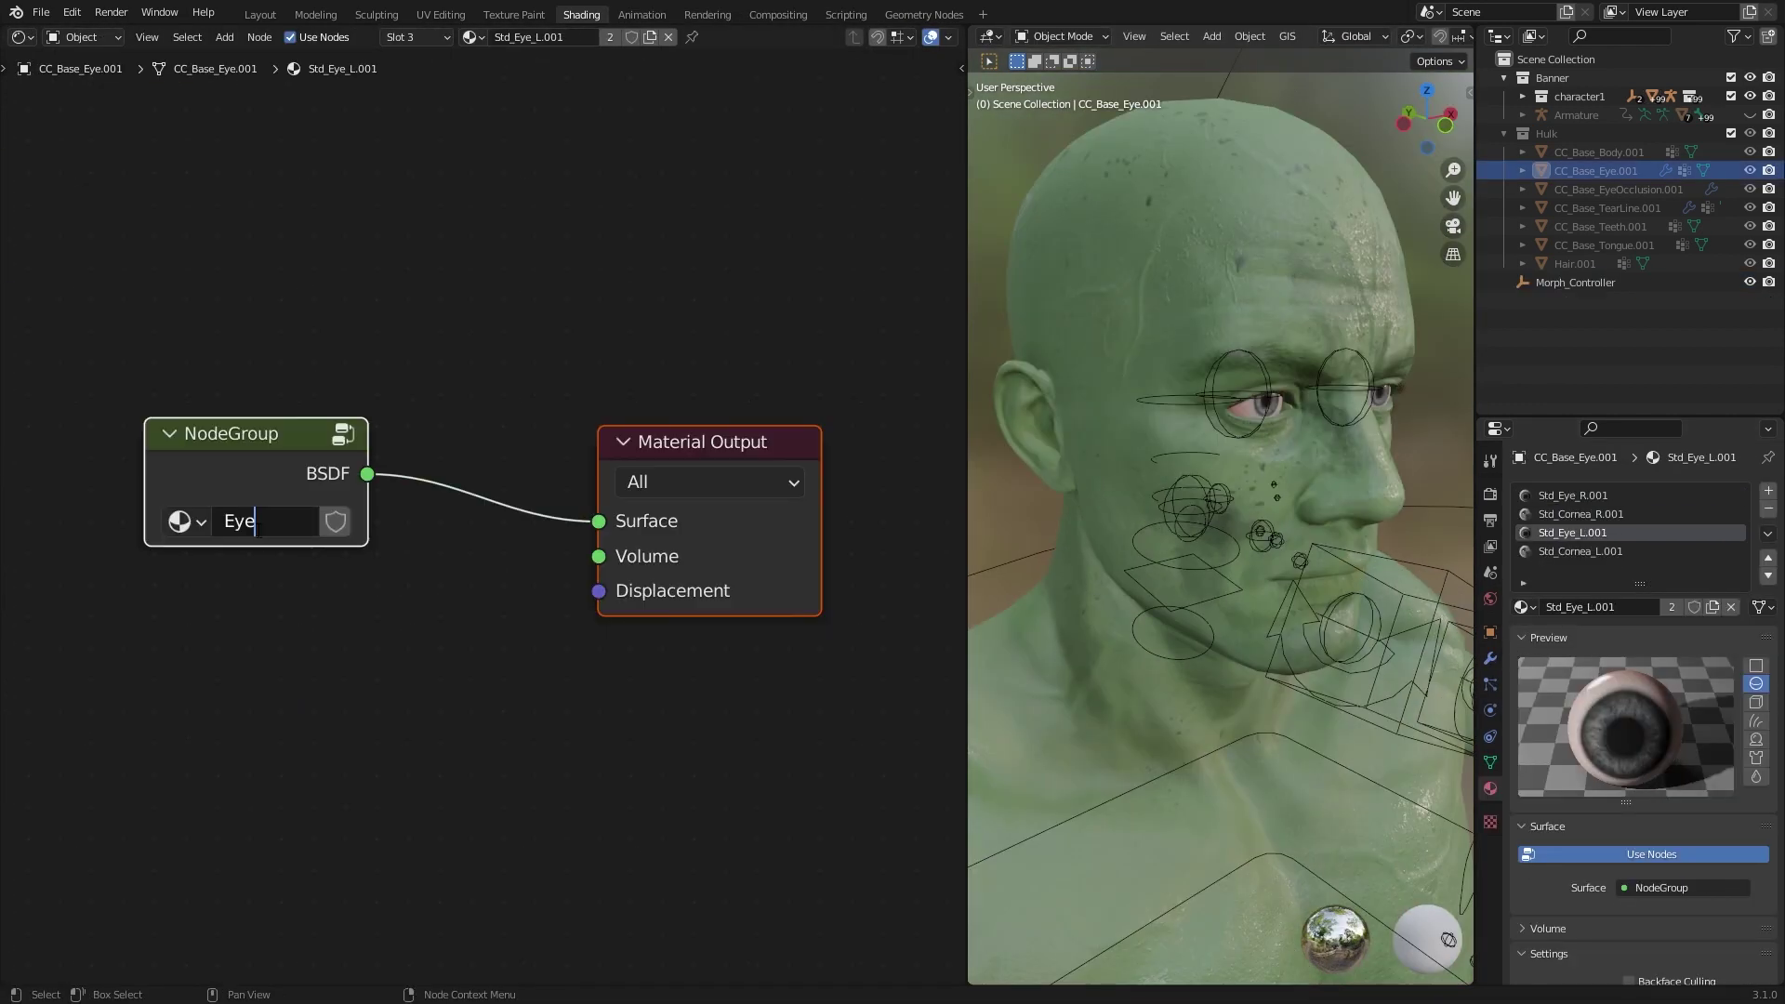
Name the node group in Hulk's Std_Eye_L.001 material Eye.
double_click(242, 576)
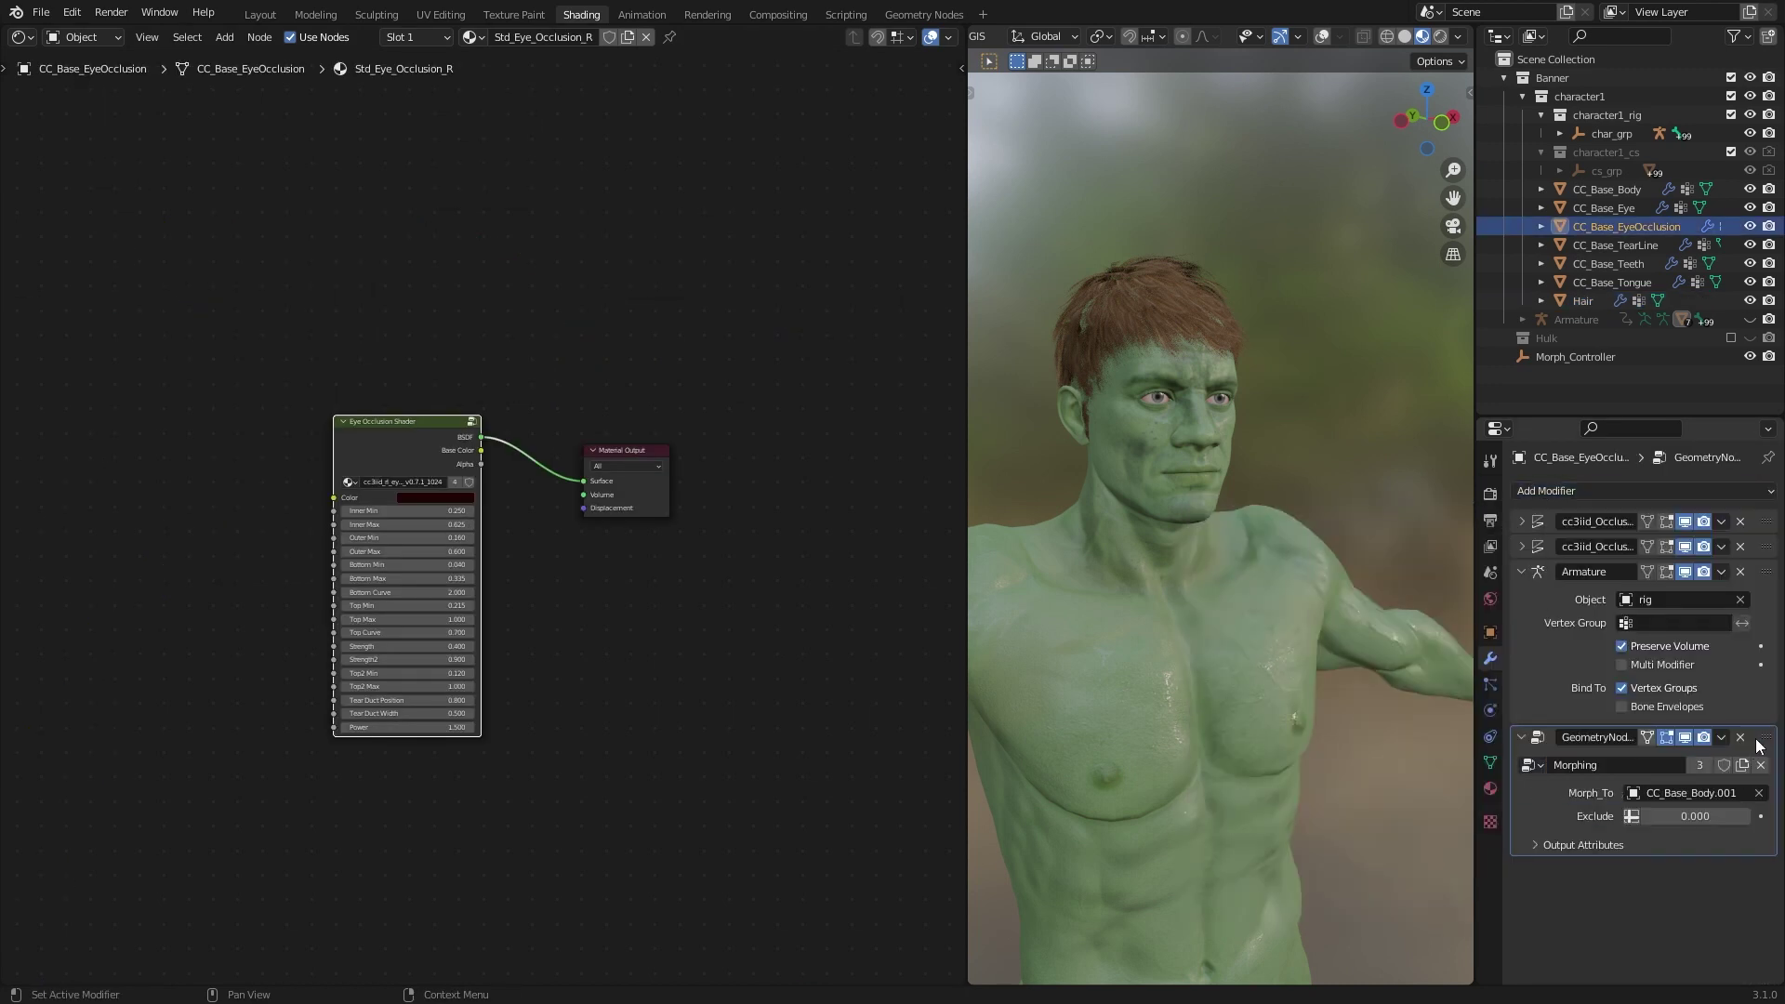
On CC_Base_EyeOcclusion, place the Morphing modifier above Armature with Morph_To set to CC_Base_EyeOcclusion.001, and save the file.
scroll(1646, 650, "up", 3)
left_click(1692, 627)
left_click(1685, 786)
key("ctrl+s")
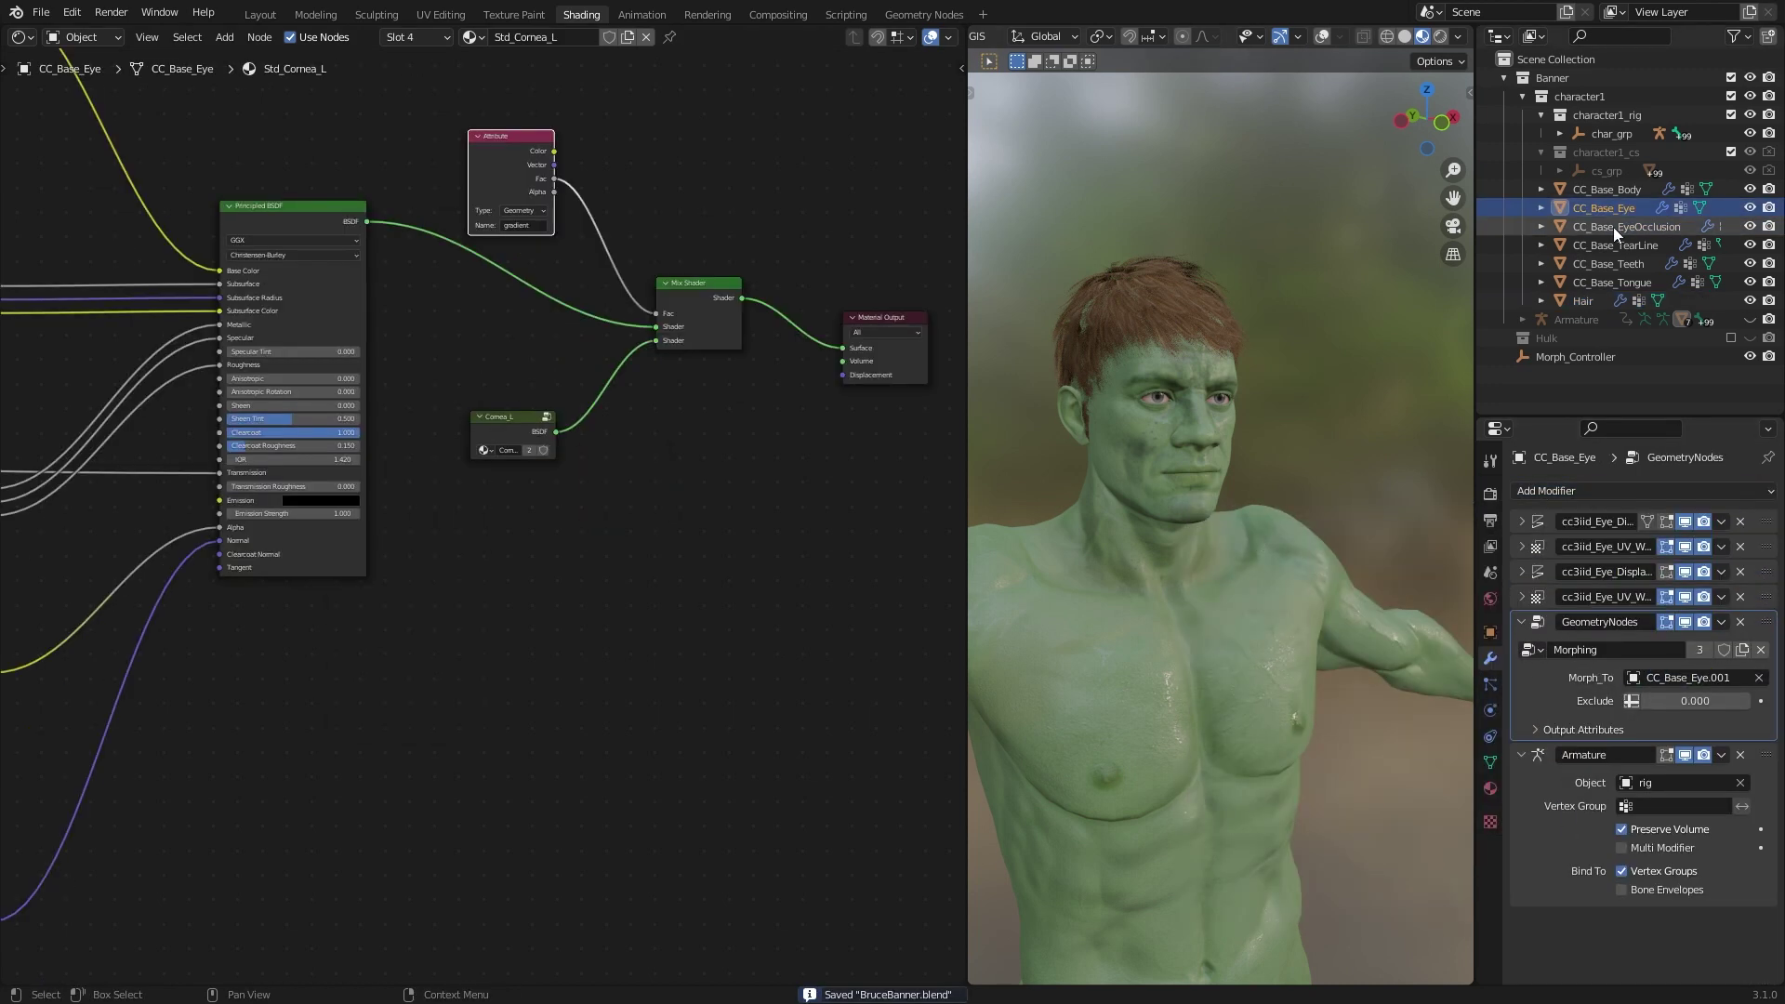
left_click(1520, 572)
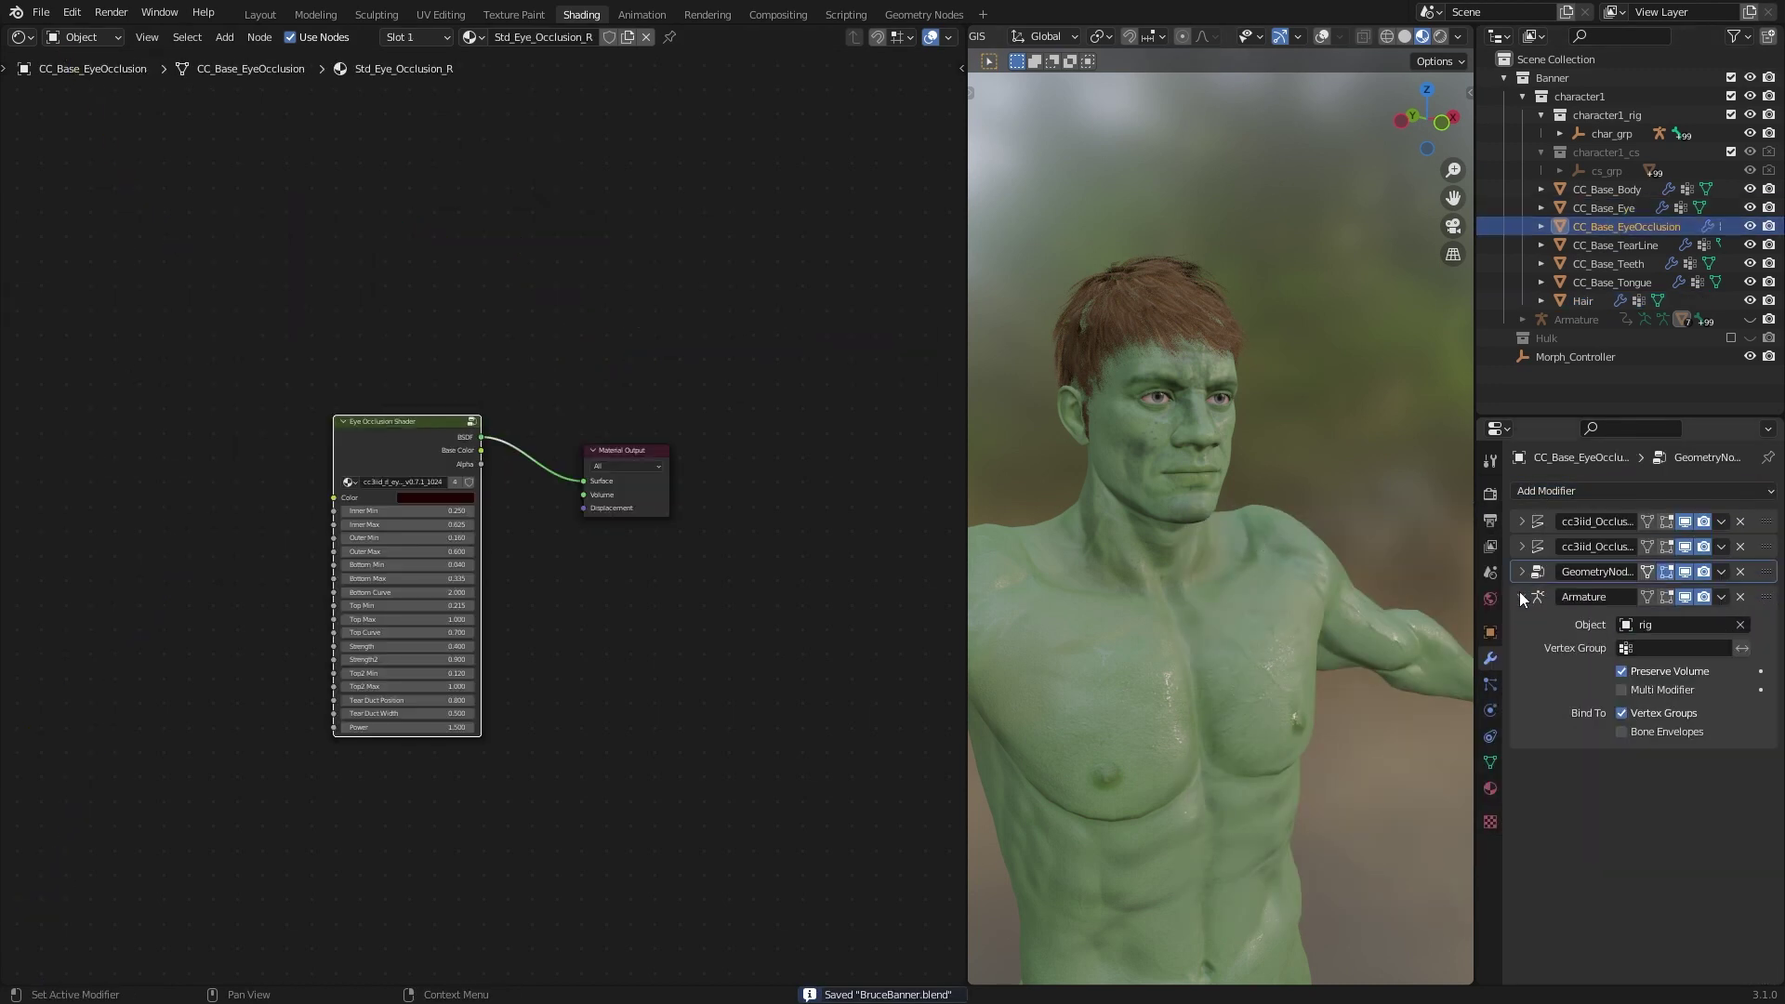
Add a Geometry Nodes modifier using Morphing to CC_Base_TearLine, above Armature, with Morph_To set to CC_Base_TearLine.001.
left_click(1609, 245)
left_click(1645, 490)
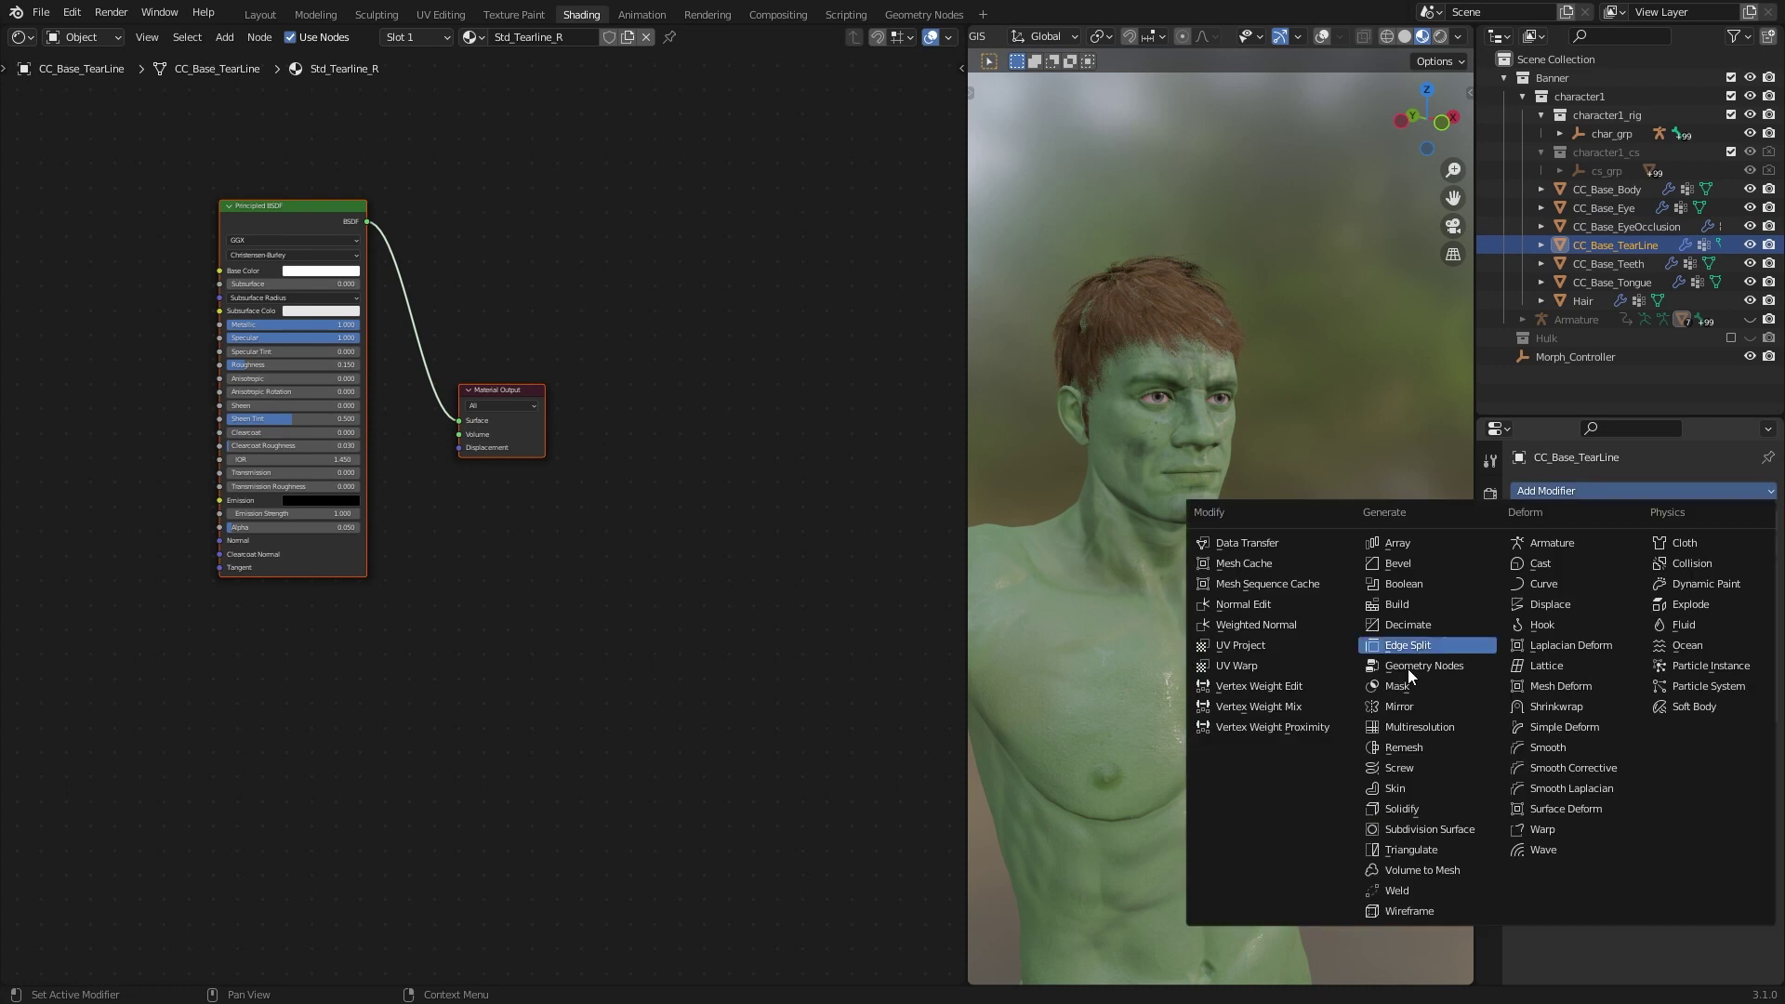
left_click(1407, 643)
left_click(1530, 765)
left_click(1459, 608)
left_click_drag(1766, 737, 1763, 594)
left_click(1677, 628)
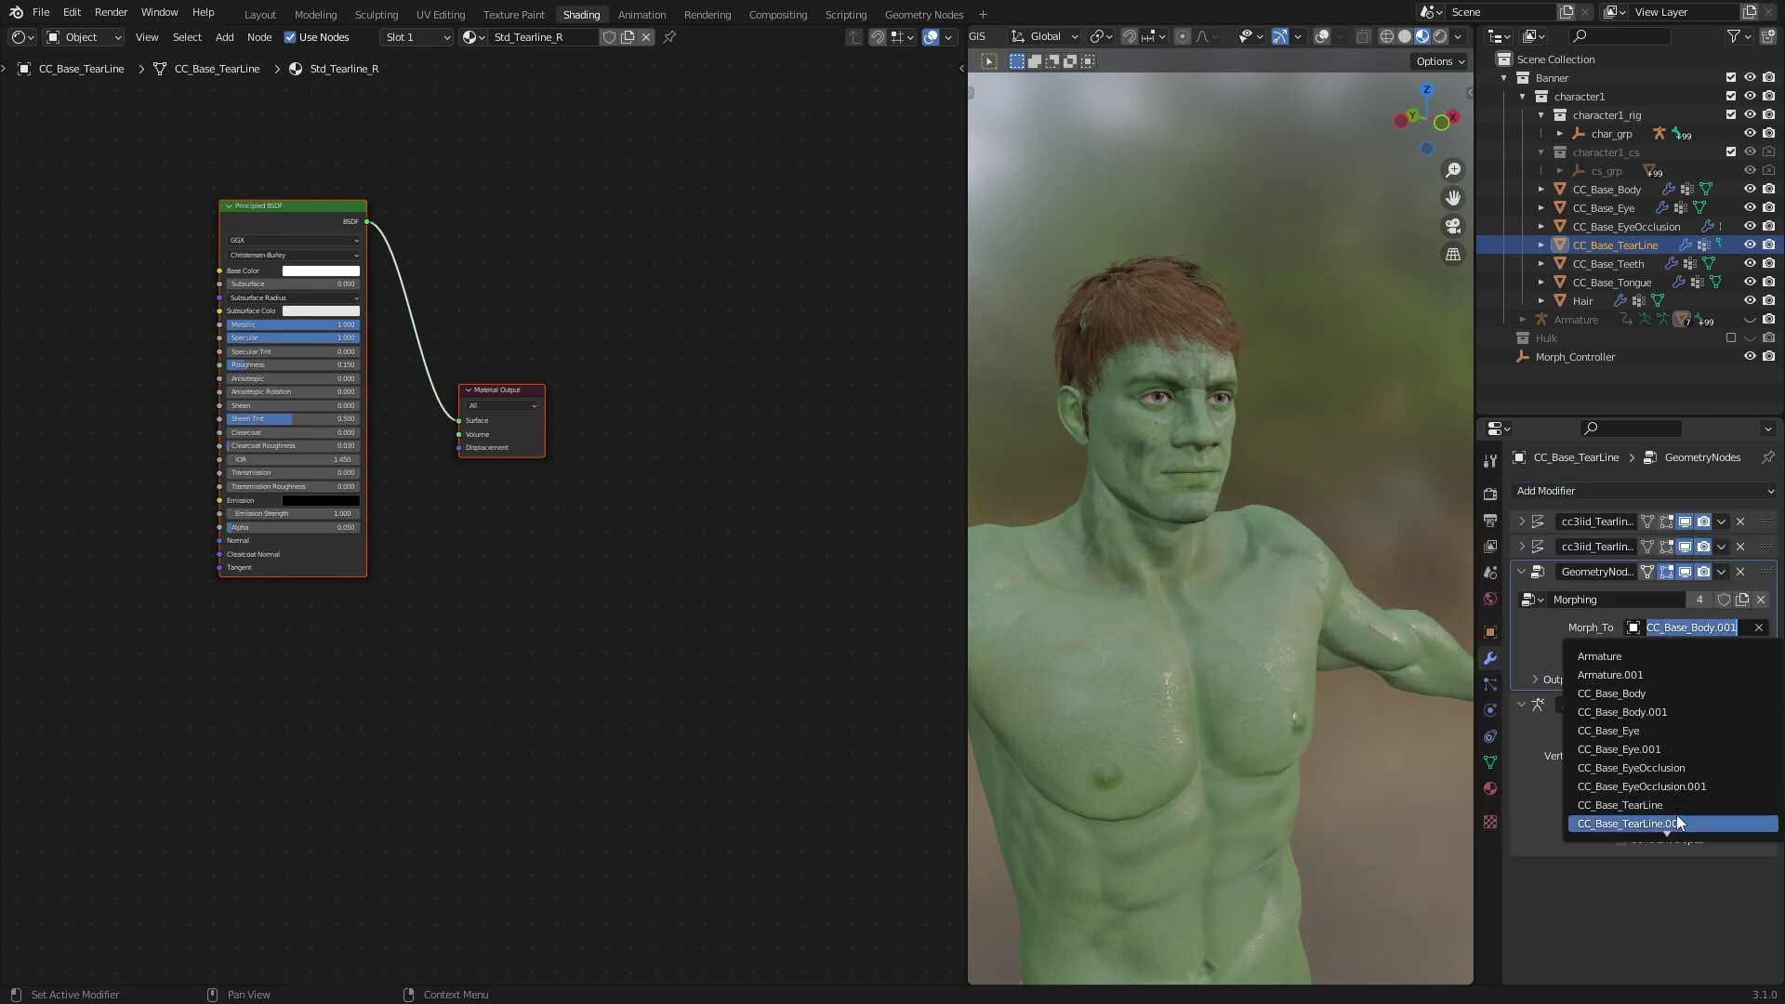
left_click(1677, 822)
Give CC_Base_Teeth a Geometry Nodes modifier using Morphing, set Morph_To to CC_Base_Teeth.001 and move it above Armature.
left_click(1628, 224)
left_click(1609, 264)
left_click(1580, 490)
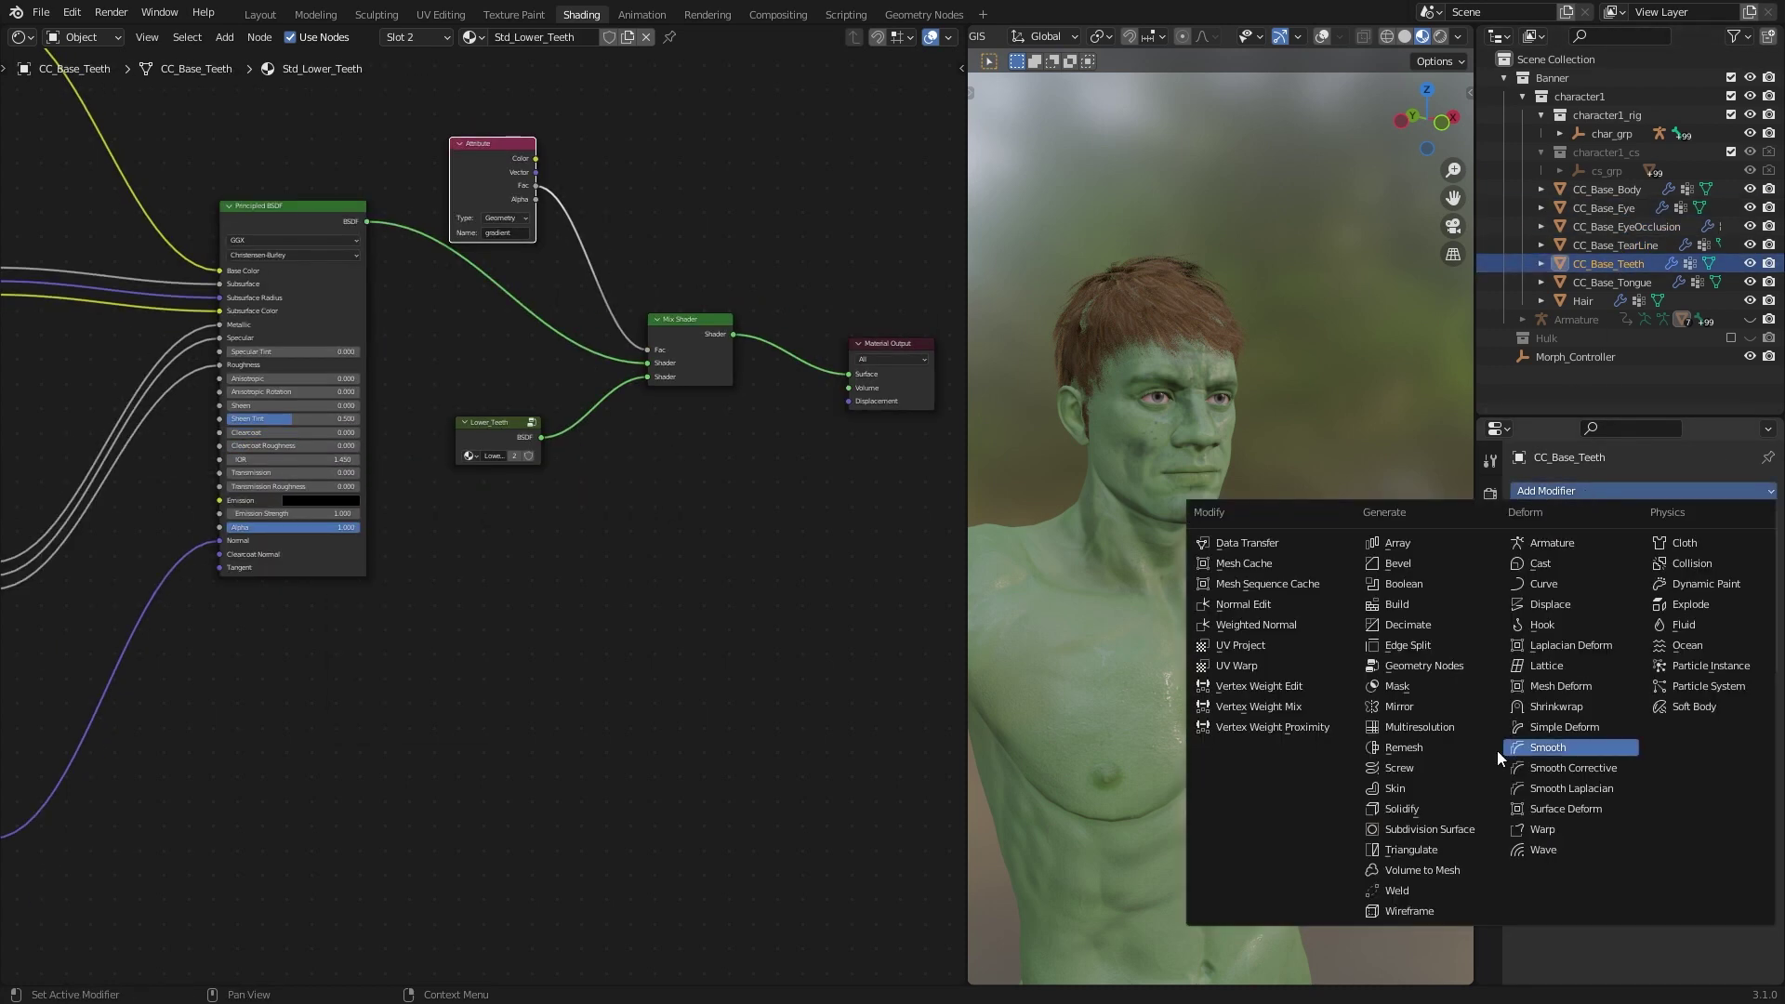
left_click(1499, 750)
left_click(1530, 715)
left_click(1348, 796)
left_click(1682, 741)
left_click(1653, 806)
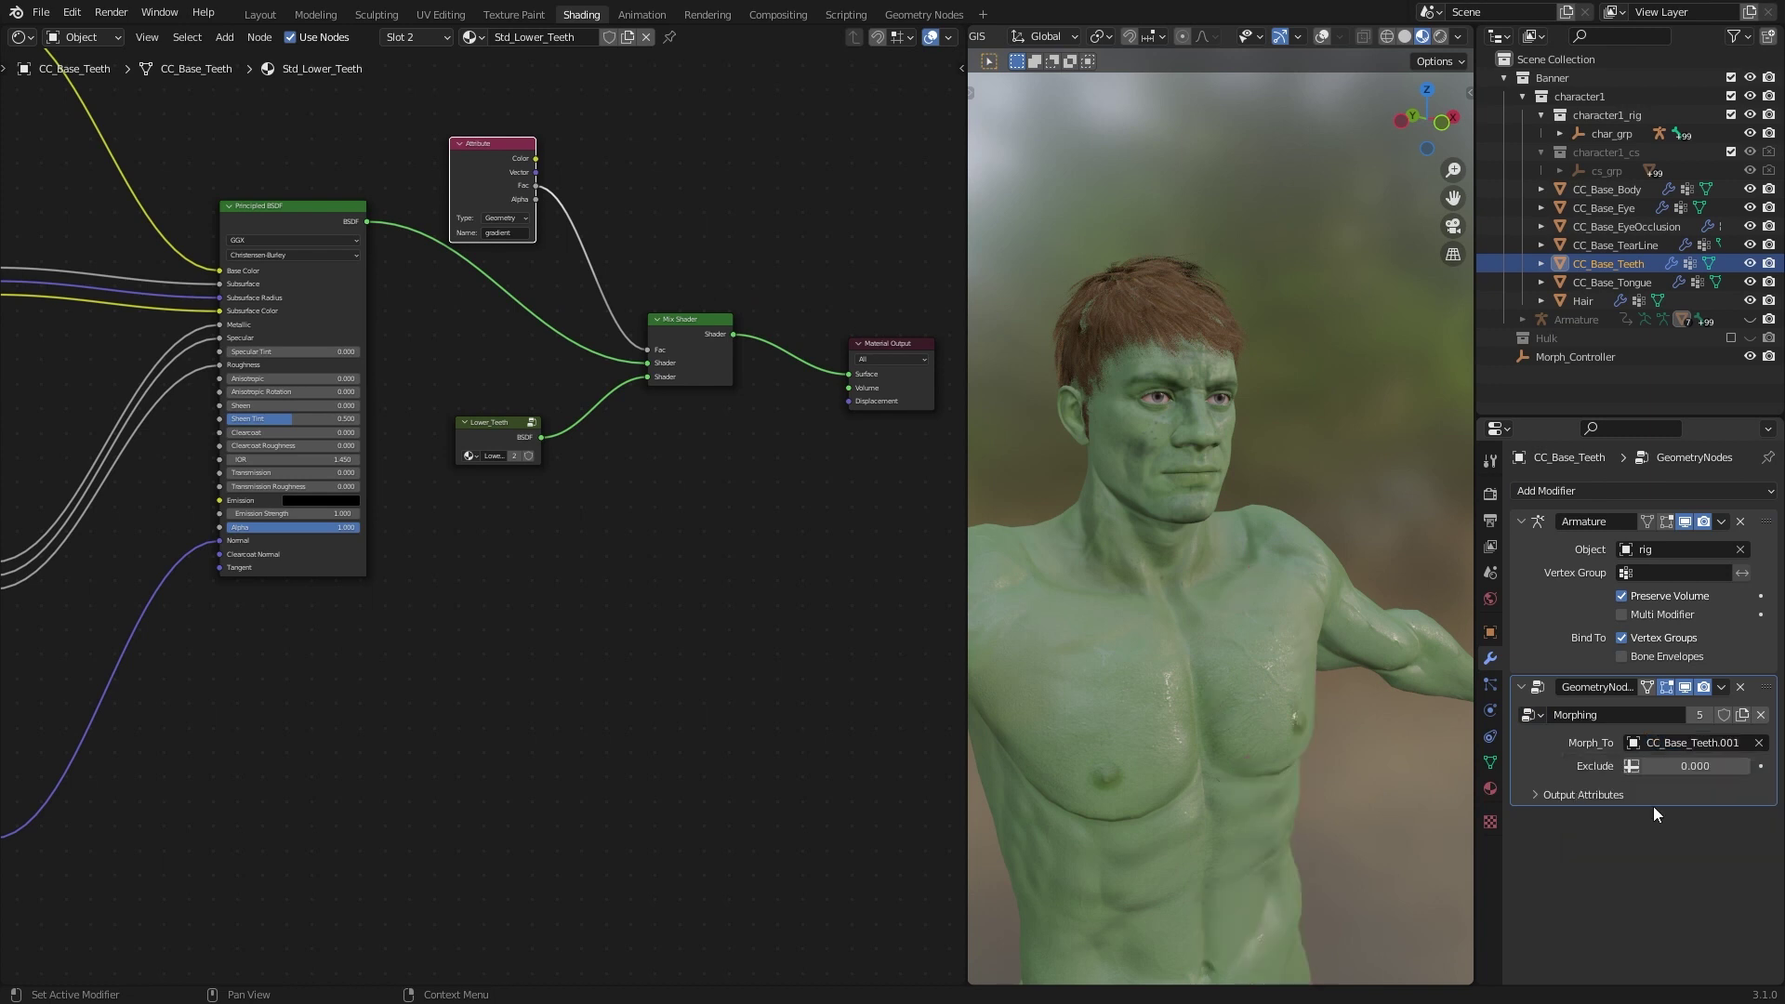
left_click_drag(1766, 686, 1766, 520)
Give CC_Base_Tongue a Geometry Nodes modifier using Morphing, move it above Armature and set Morph_To to CC_Base_Tongue.001.
left_click(1613, 283)
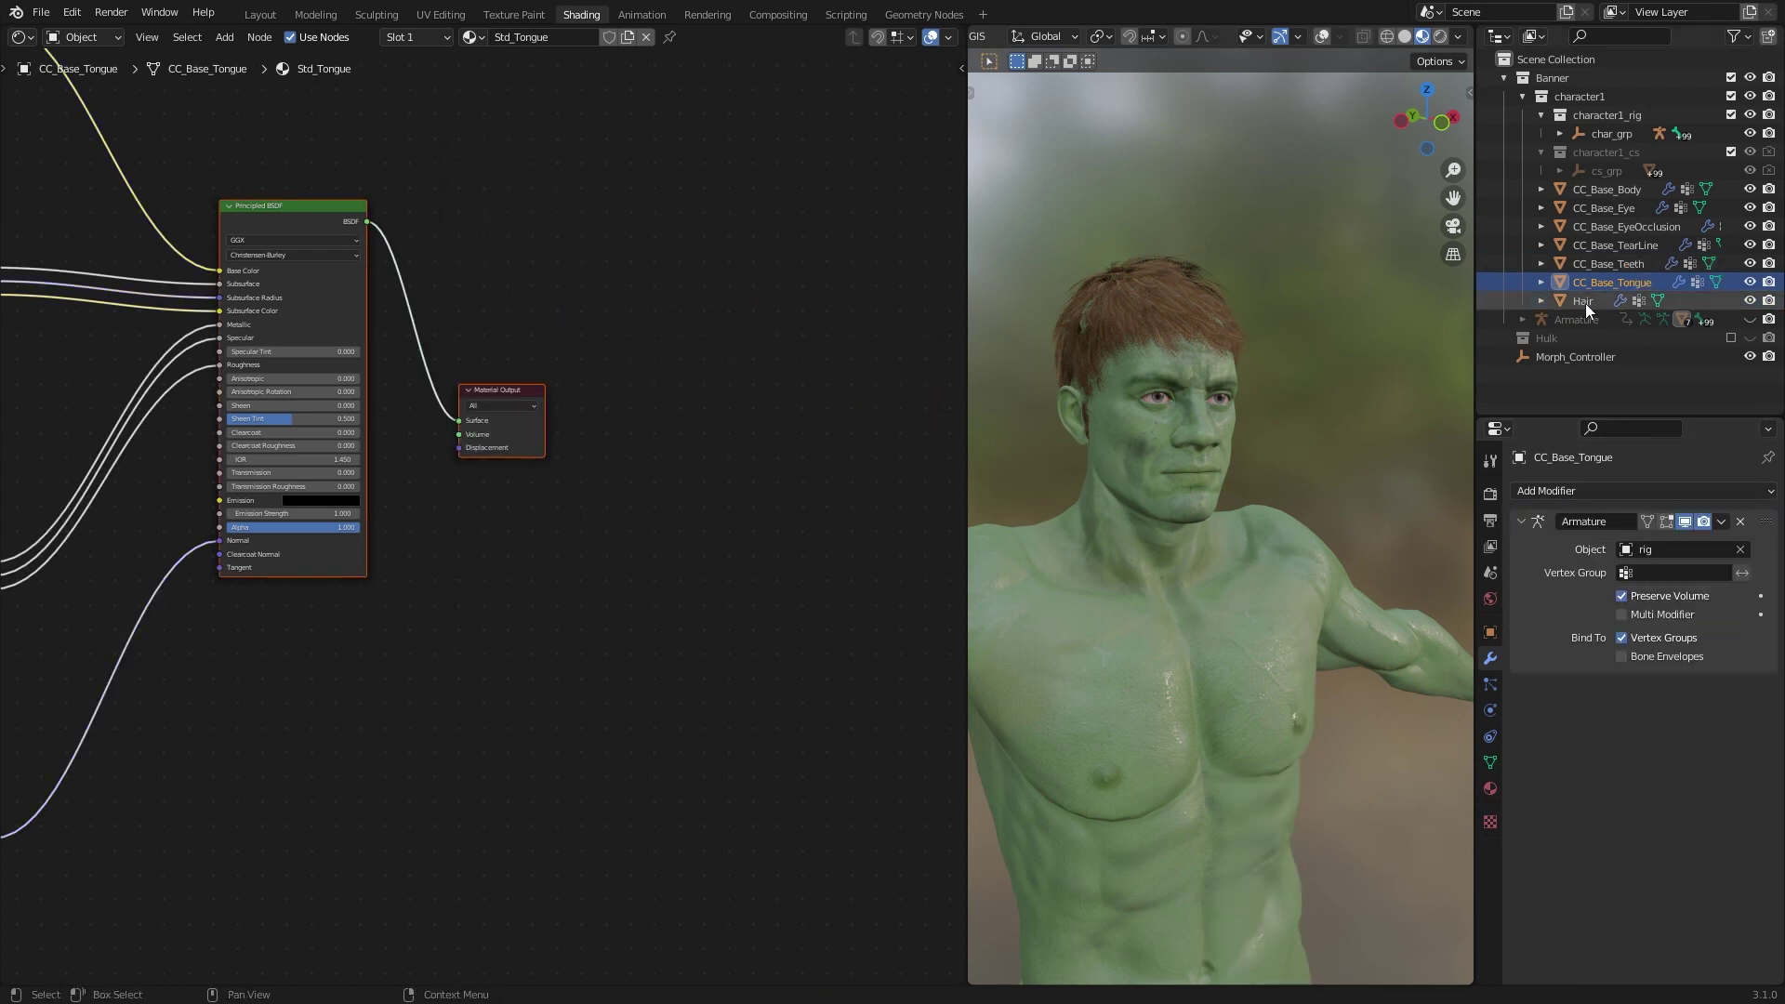
left_click(1626, 489)
left_click(1423, 666)
left_click(1529, 716)
left_click(1353, 813)
left_click_drag(1766, 686, 1766, 522)
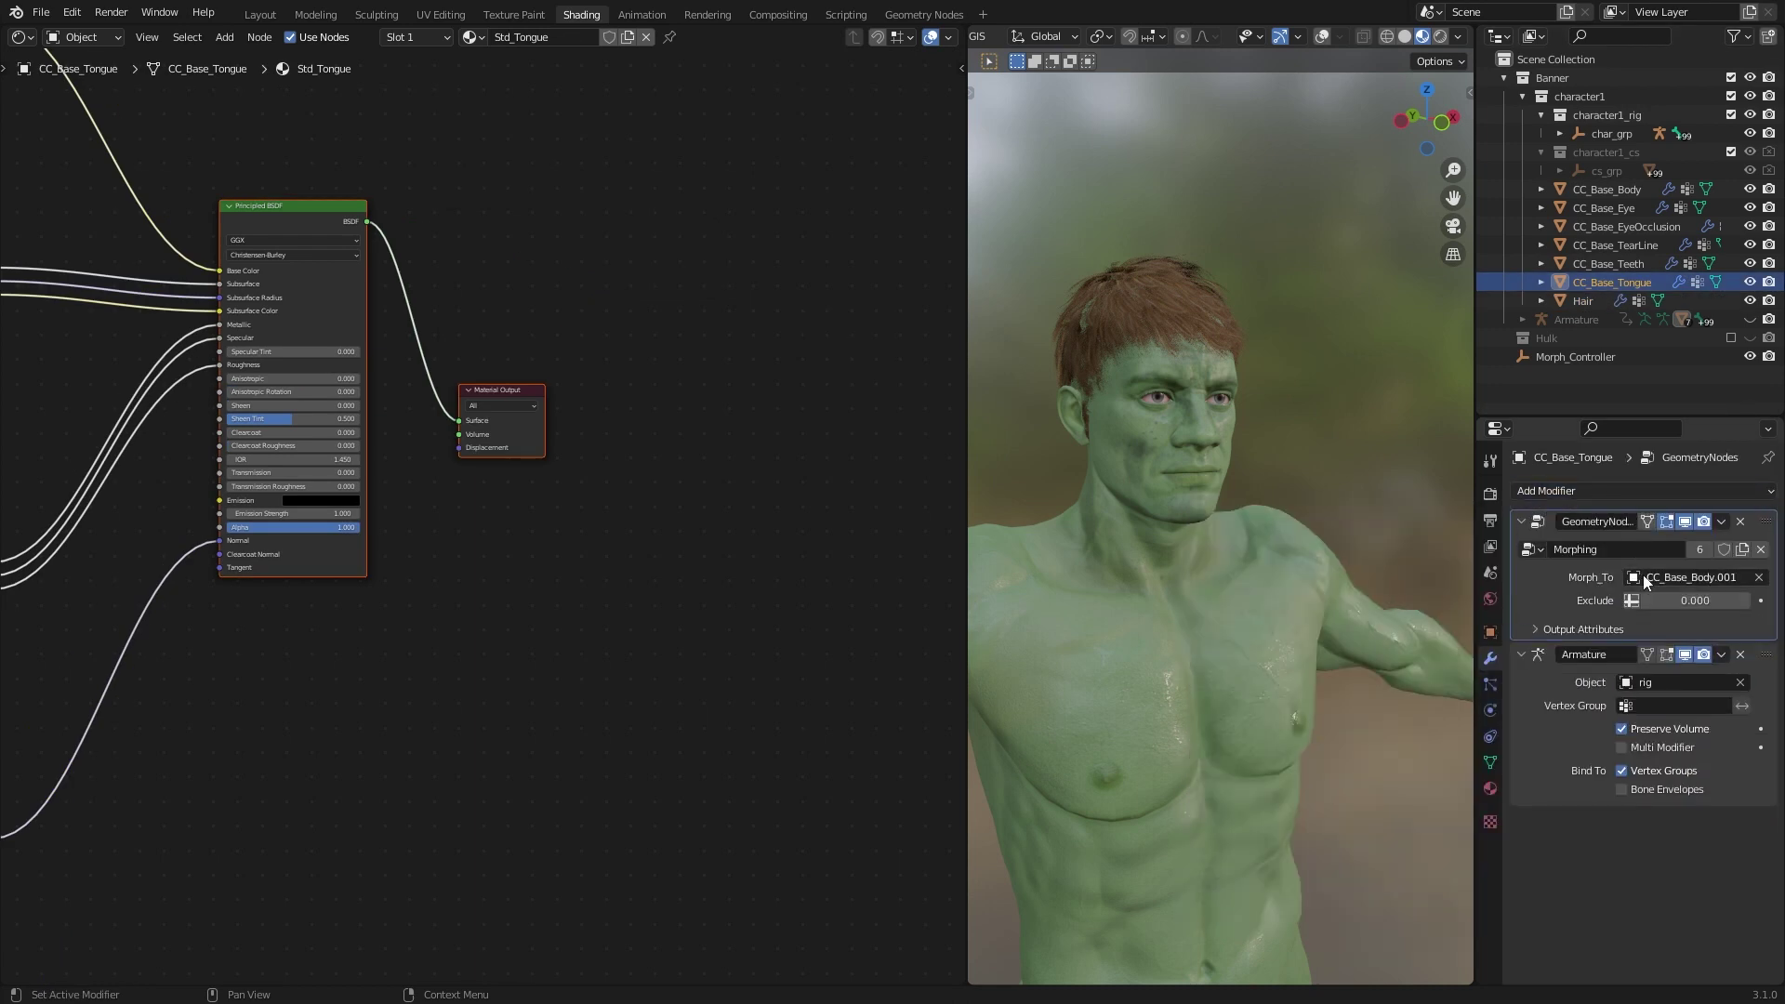
left_click(1645, 577)
left_click(1669, 680)
Give Hair a Geometry Nodes modifier above Armature, assign the Morphing node group and set Morph_To to Hair.001.
left_click(1589, 302)
left_click(1607, 490)
left_click(1425, 667)
left_click_drag(1768, 685, 1771, 520)
left_click(1527, 549)
left_click(1394, 665)
left_click(1688, 577)
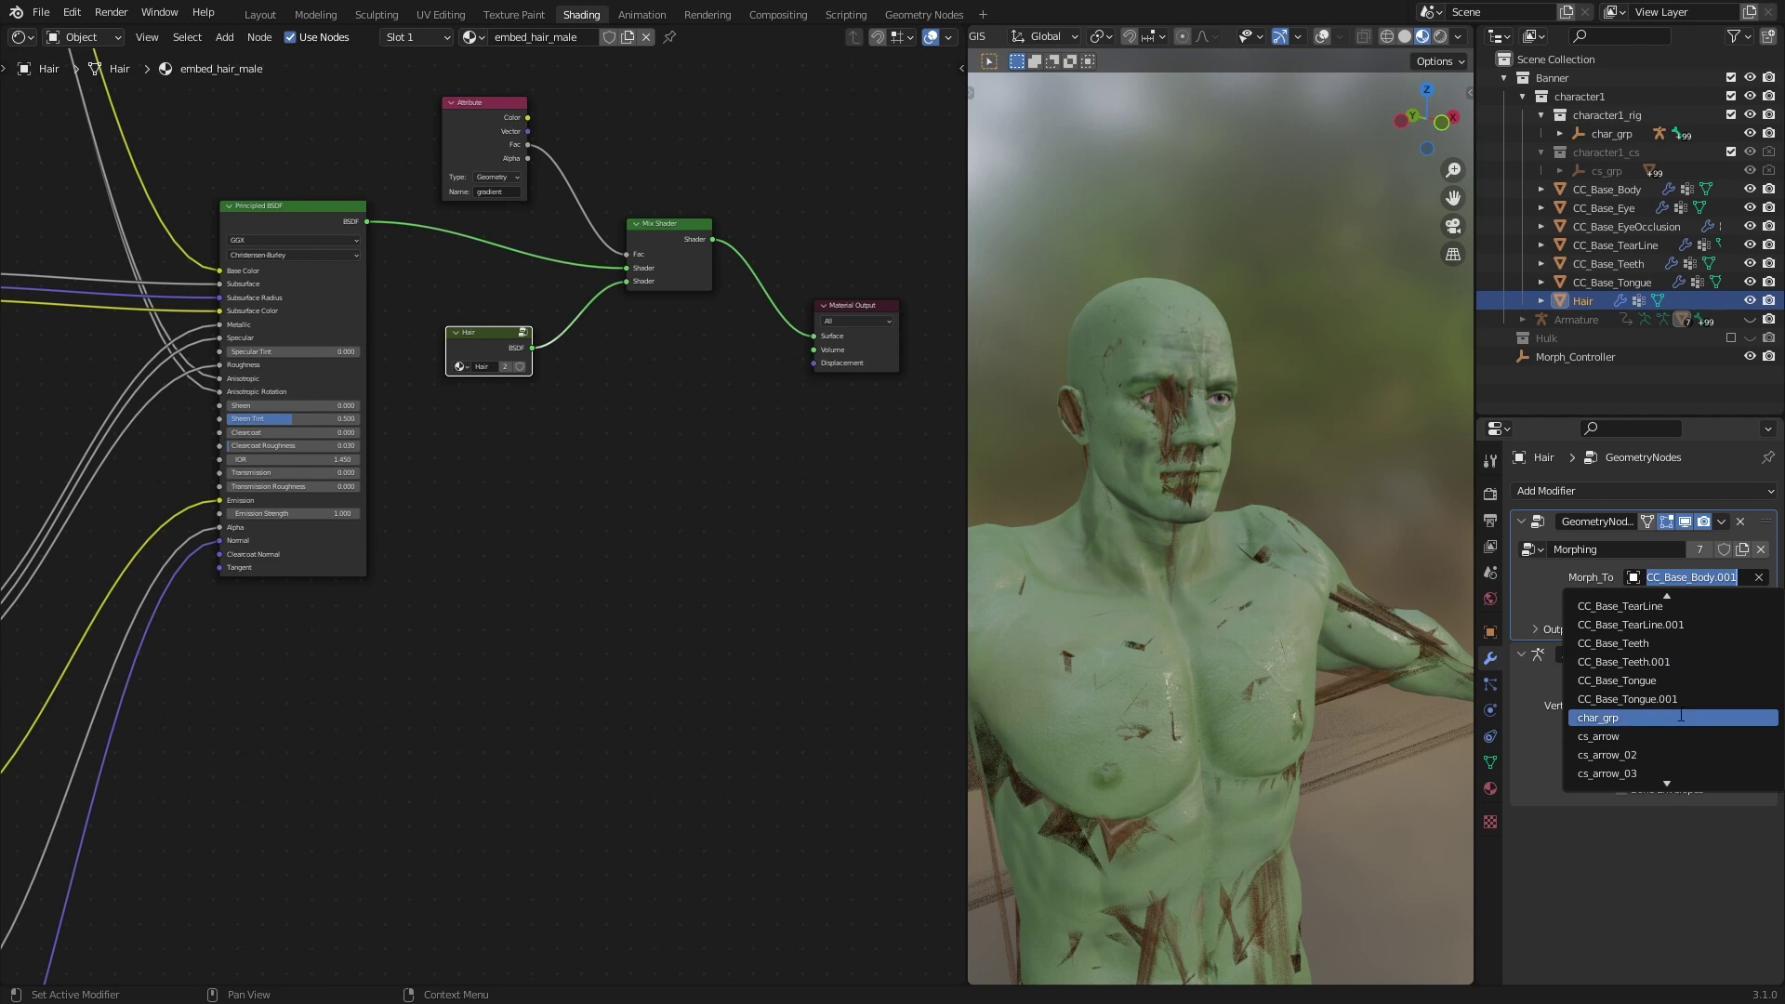
left_click(1650, 619)
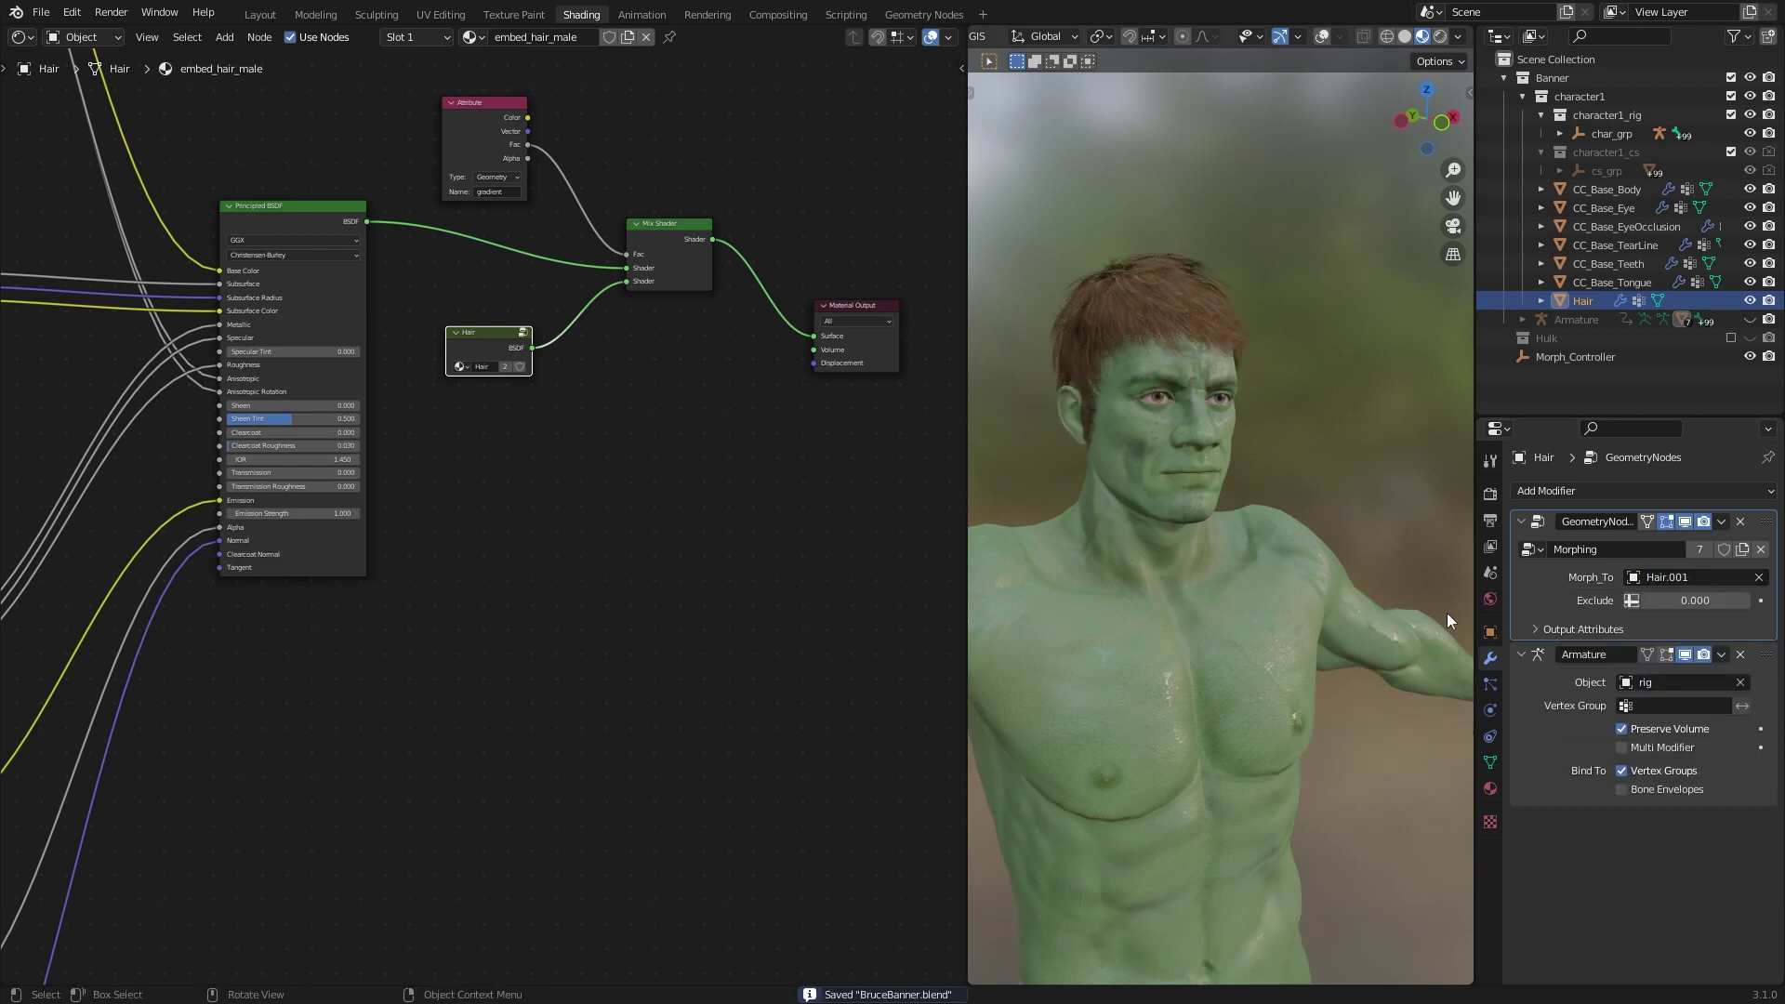
Set the Morphing modifier's Gradient output attribute to gradient on CC_Base_Tongue, CC_Base_Teeth and CC_Base_TearLine.
left_click(1605, 282)
left_click(1571, 629)
left_click(1606, 264)
left_click(1571, 629)
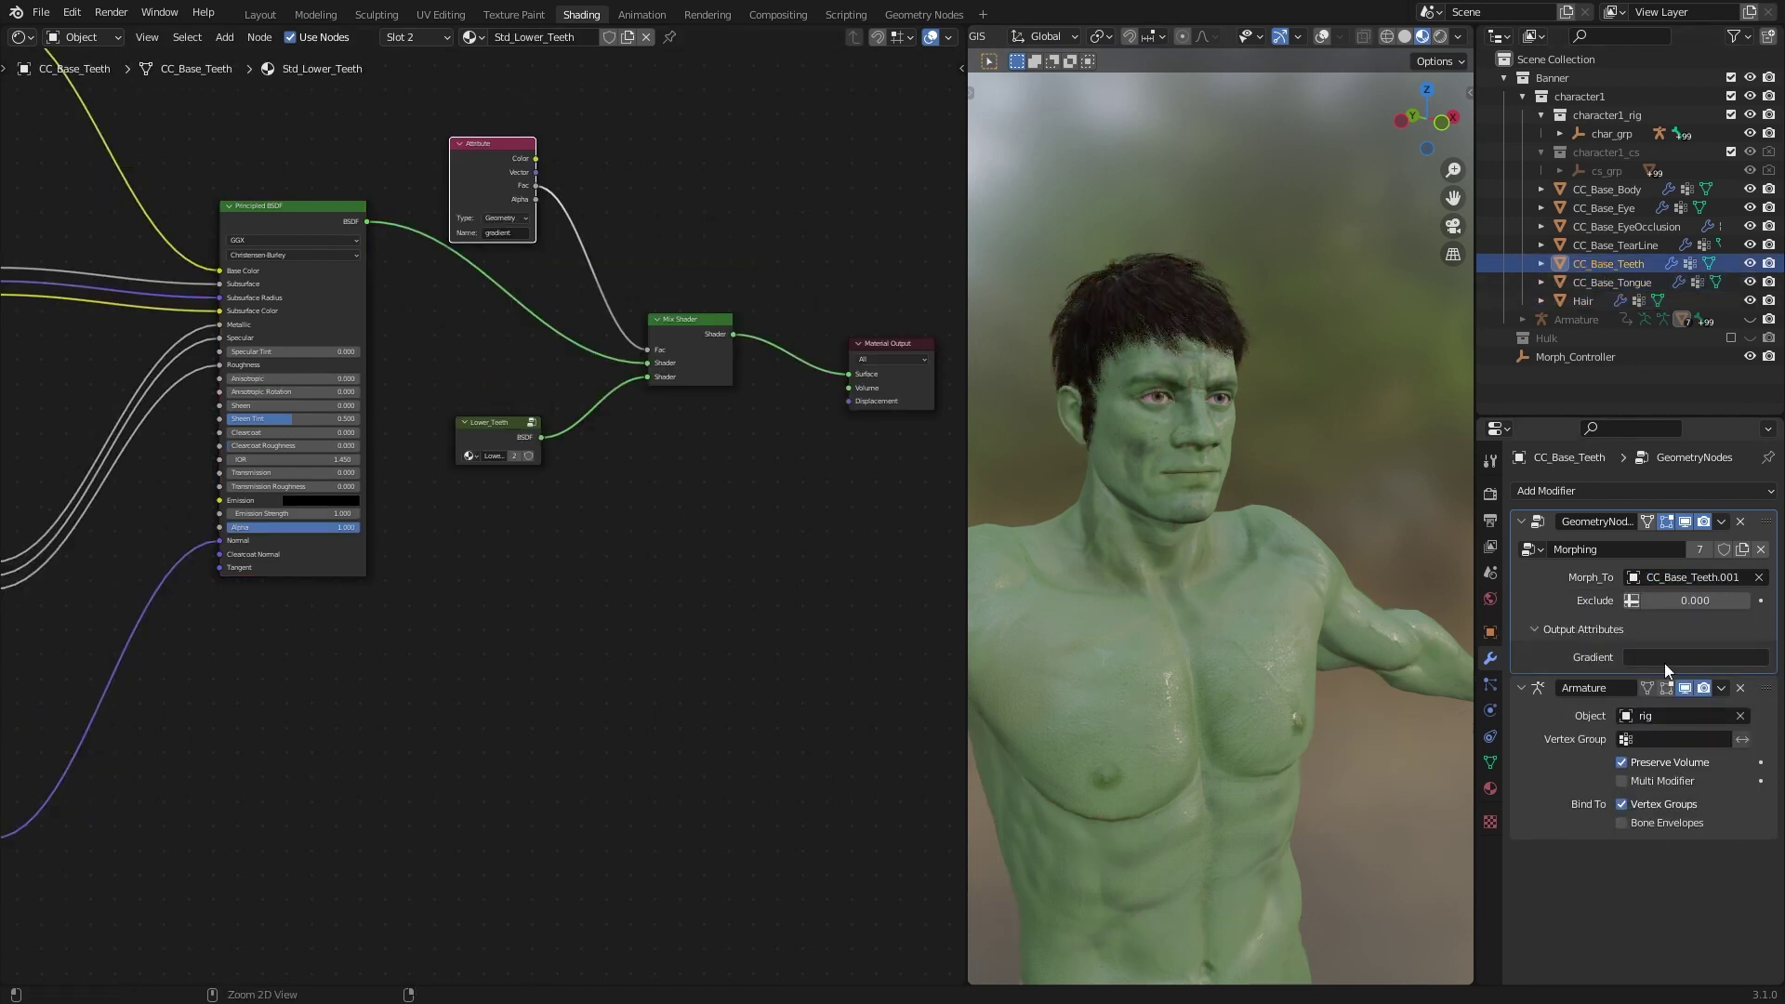
left_click(1605, 245)
left_click(1553, 680)
Check the Morphing output attributes of CC_Base_EyeOcclusion, CC_Base_Eye and CC_Base_Body, and save the file.
left_click(1606, 226)
left_click(1616, 209)
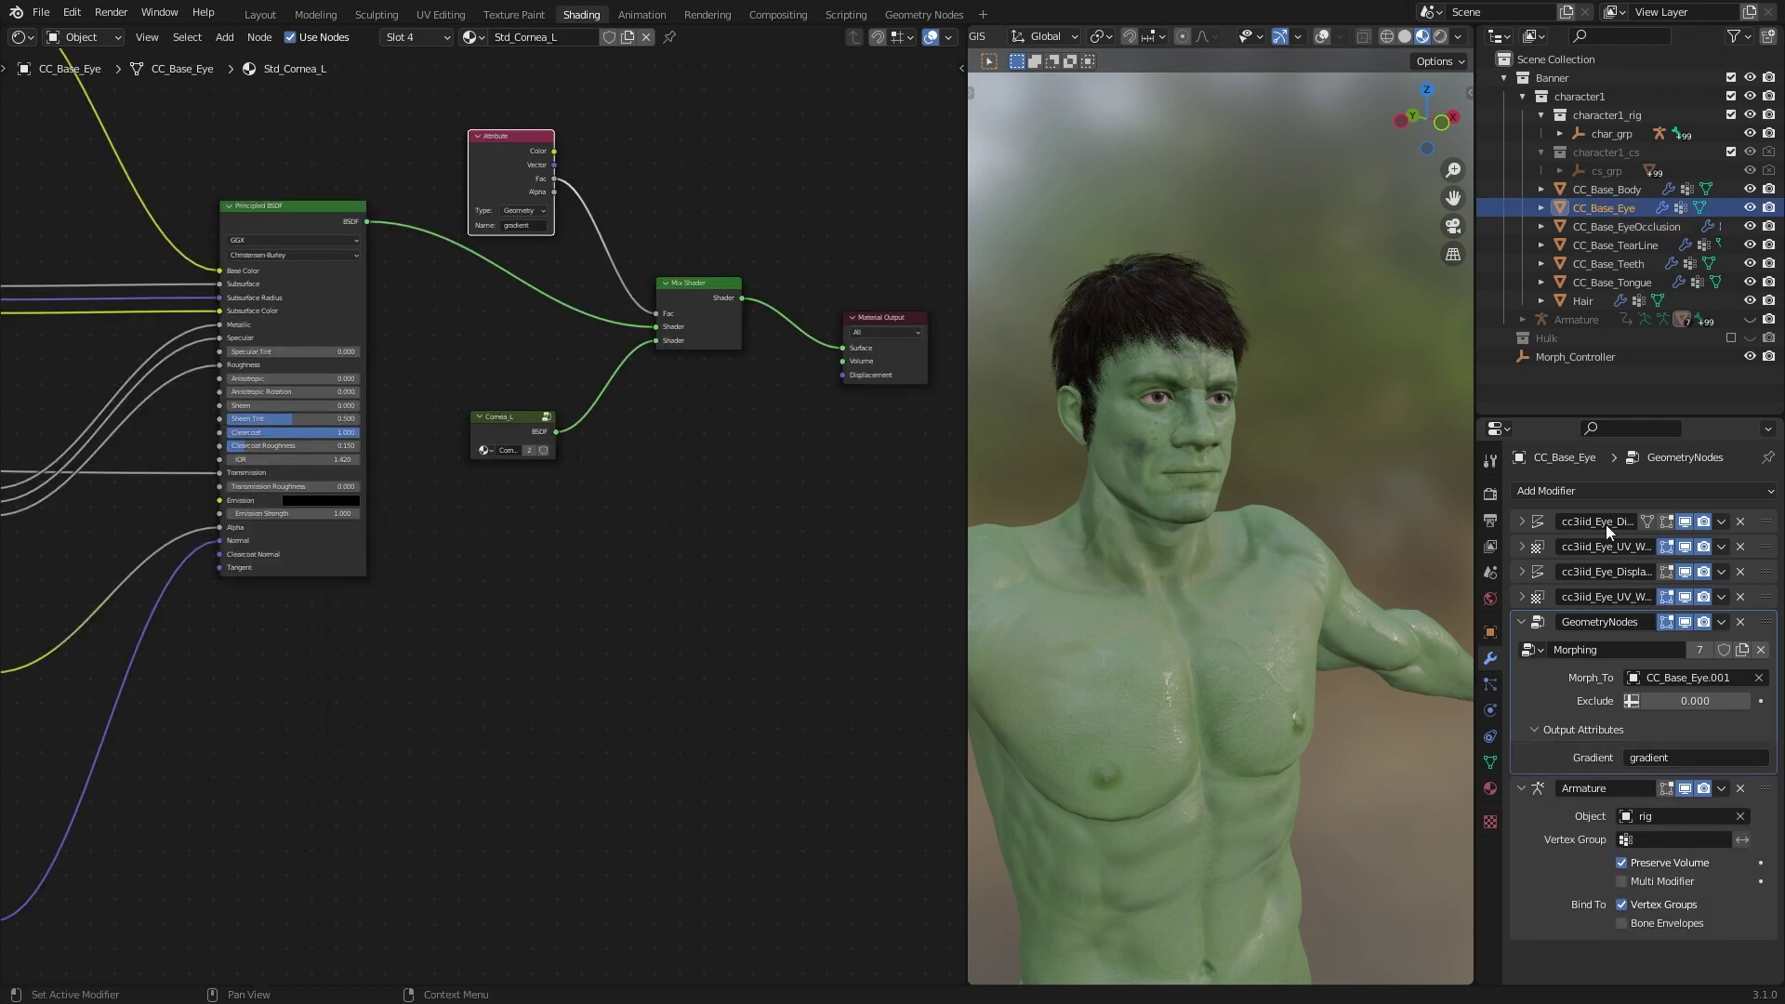
left_click(1604, 189)
scroll(1243, 466, "down", 7)
key("ctrl+s")
Make the Morph_Controller empty visible in the viewport by adjusting the overlay and object type visibility settings.
left_click(1321, 36)
left_click(1317, 307)
left_click(1253, 37)
left_click(1286, 249)
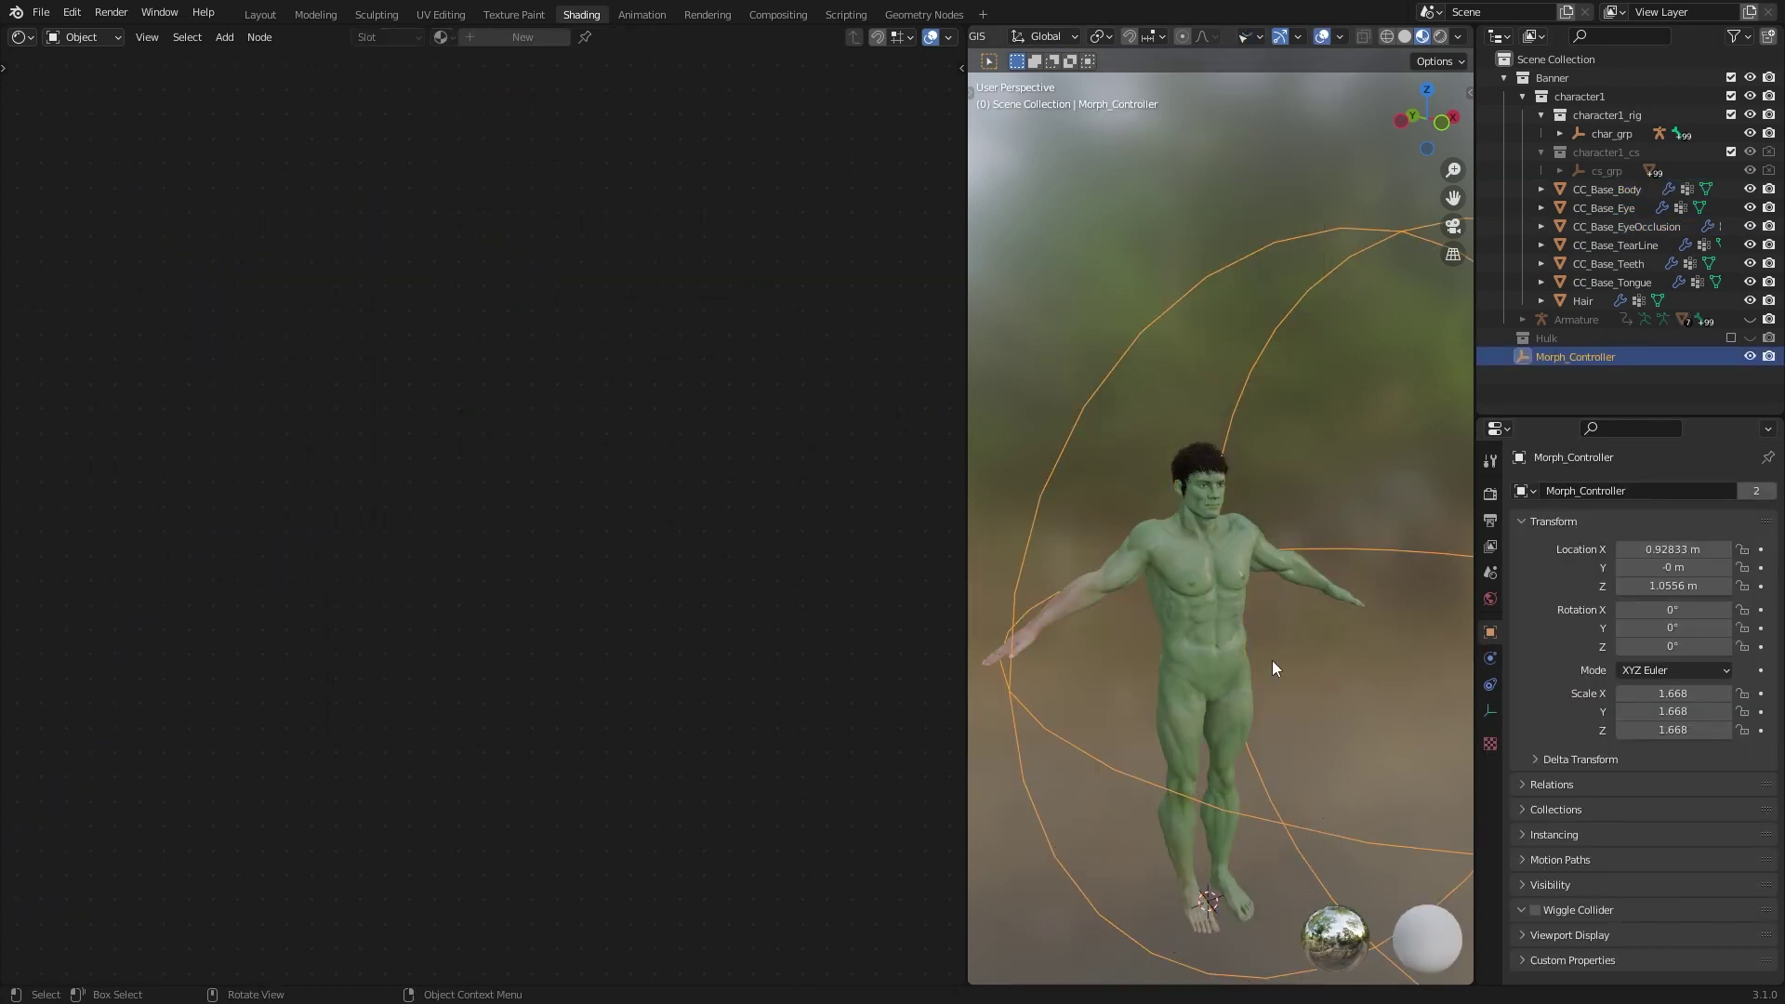
Scale Morph_Controller to test the morph between Banner and Hulk on the head and upper body.
key("s")
right_click(1102, 788)
scroll(1087, 523, "up", 5)
middle_click_drag(1214, 558, 1348, 629)
key("s")
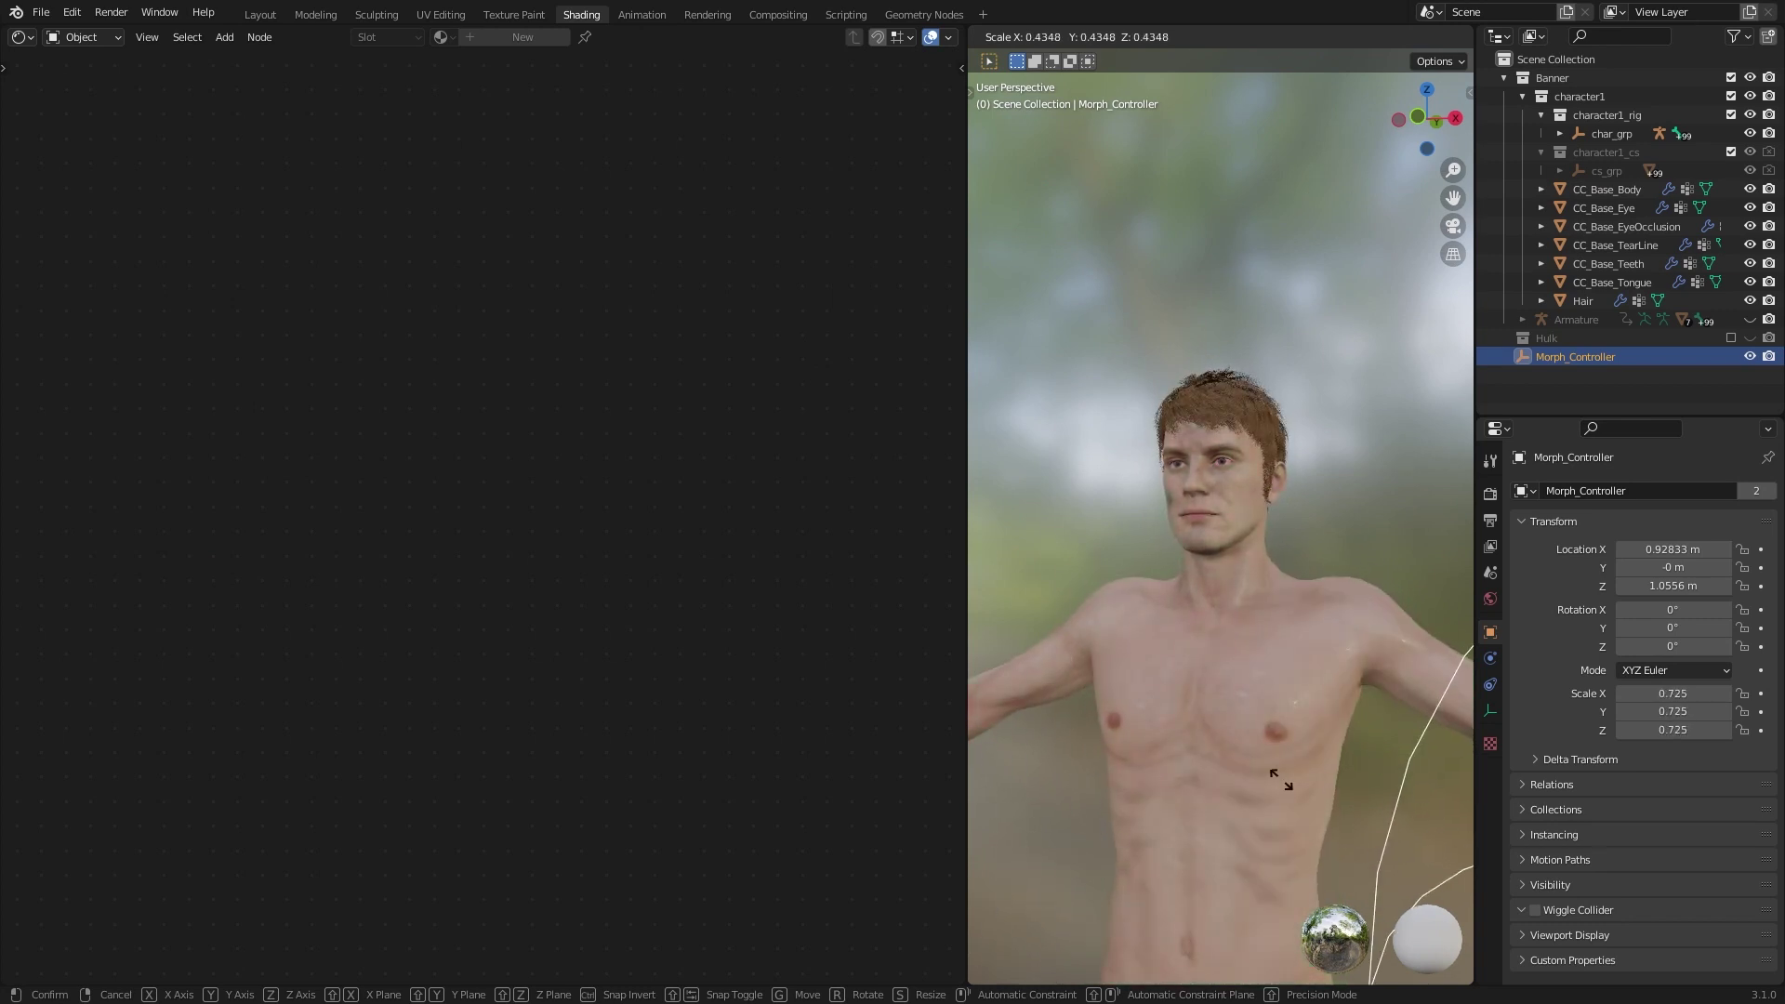
left_click(1245, 641)
scroll(1206, 597, "up", 5)
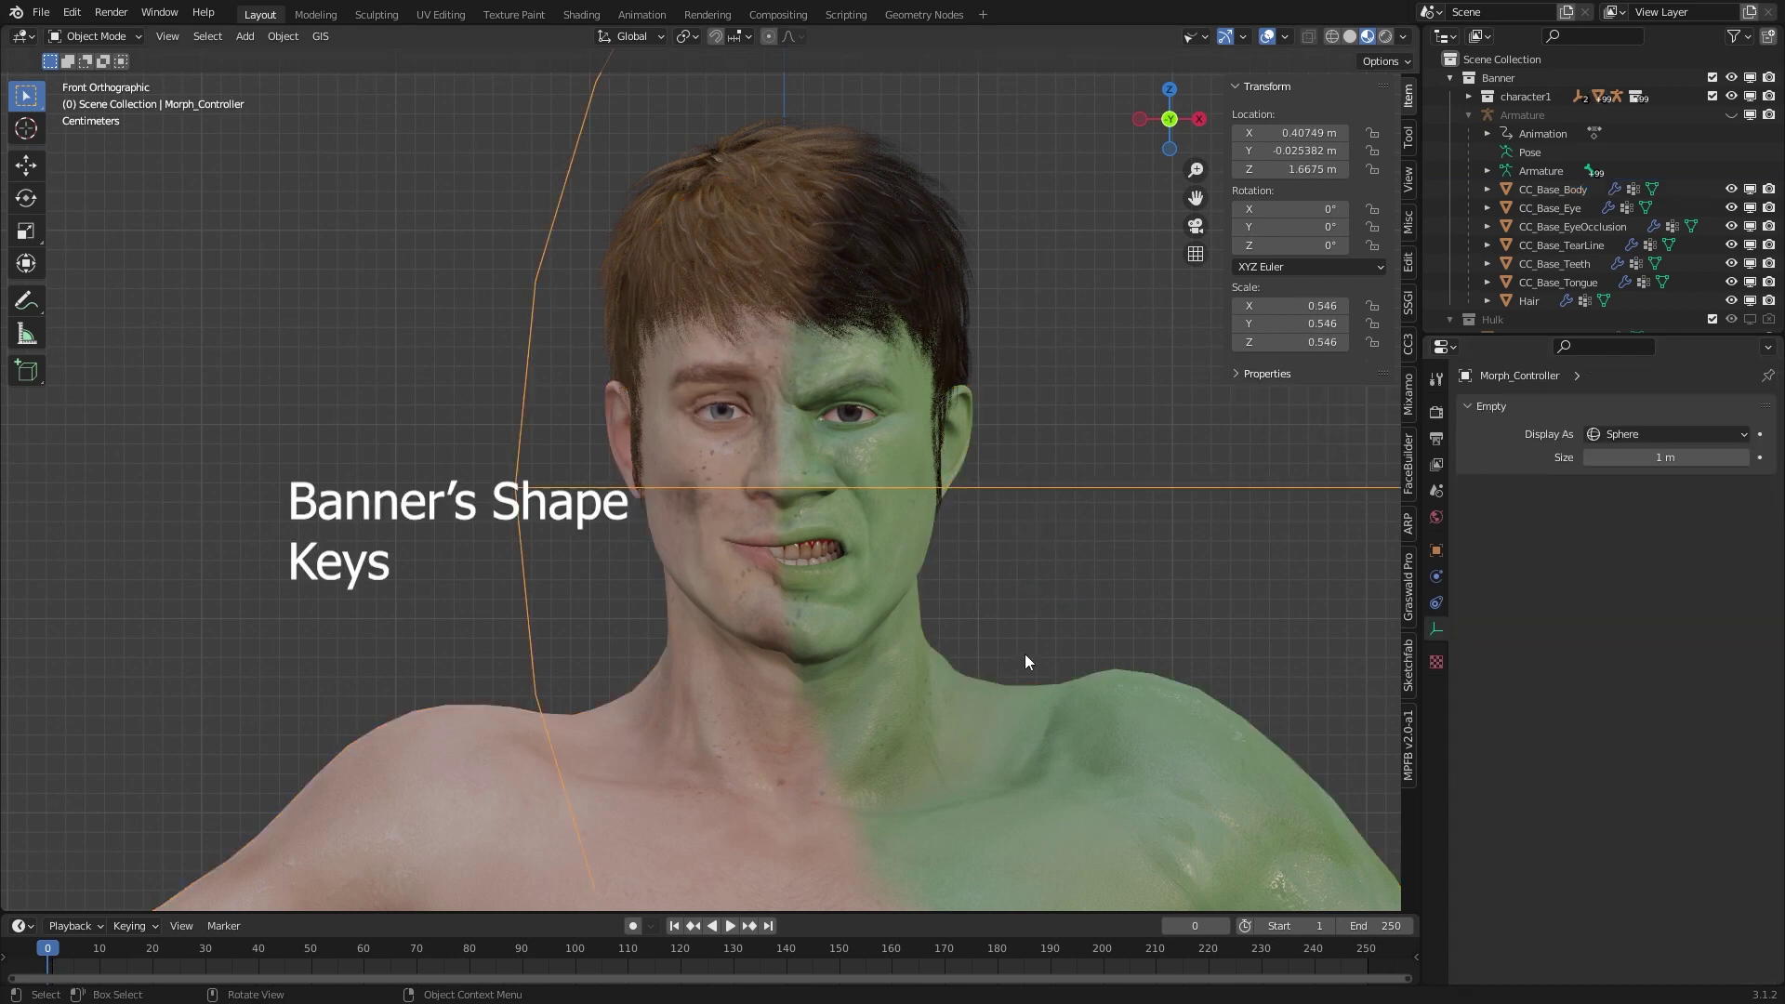
Scale Morph_Controller up until it covers the character's upper body, and put the rig in Pose Mode.
key("s")
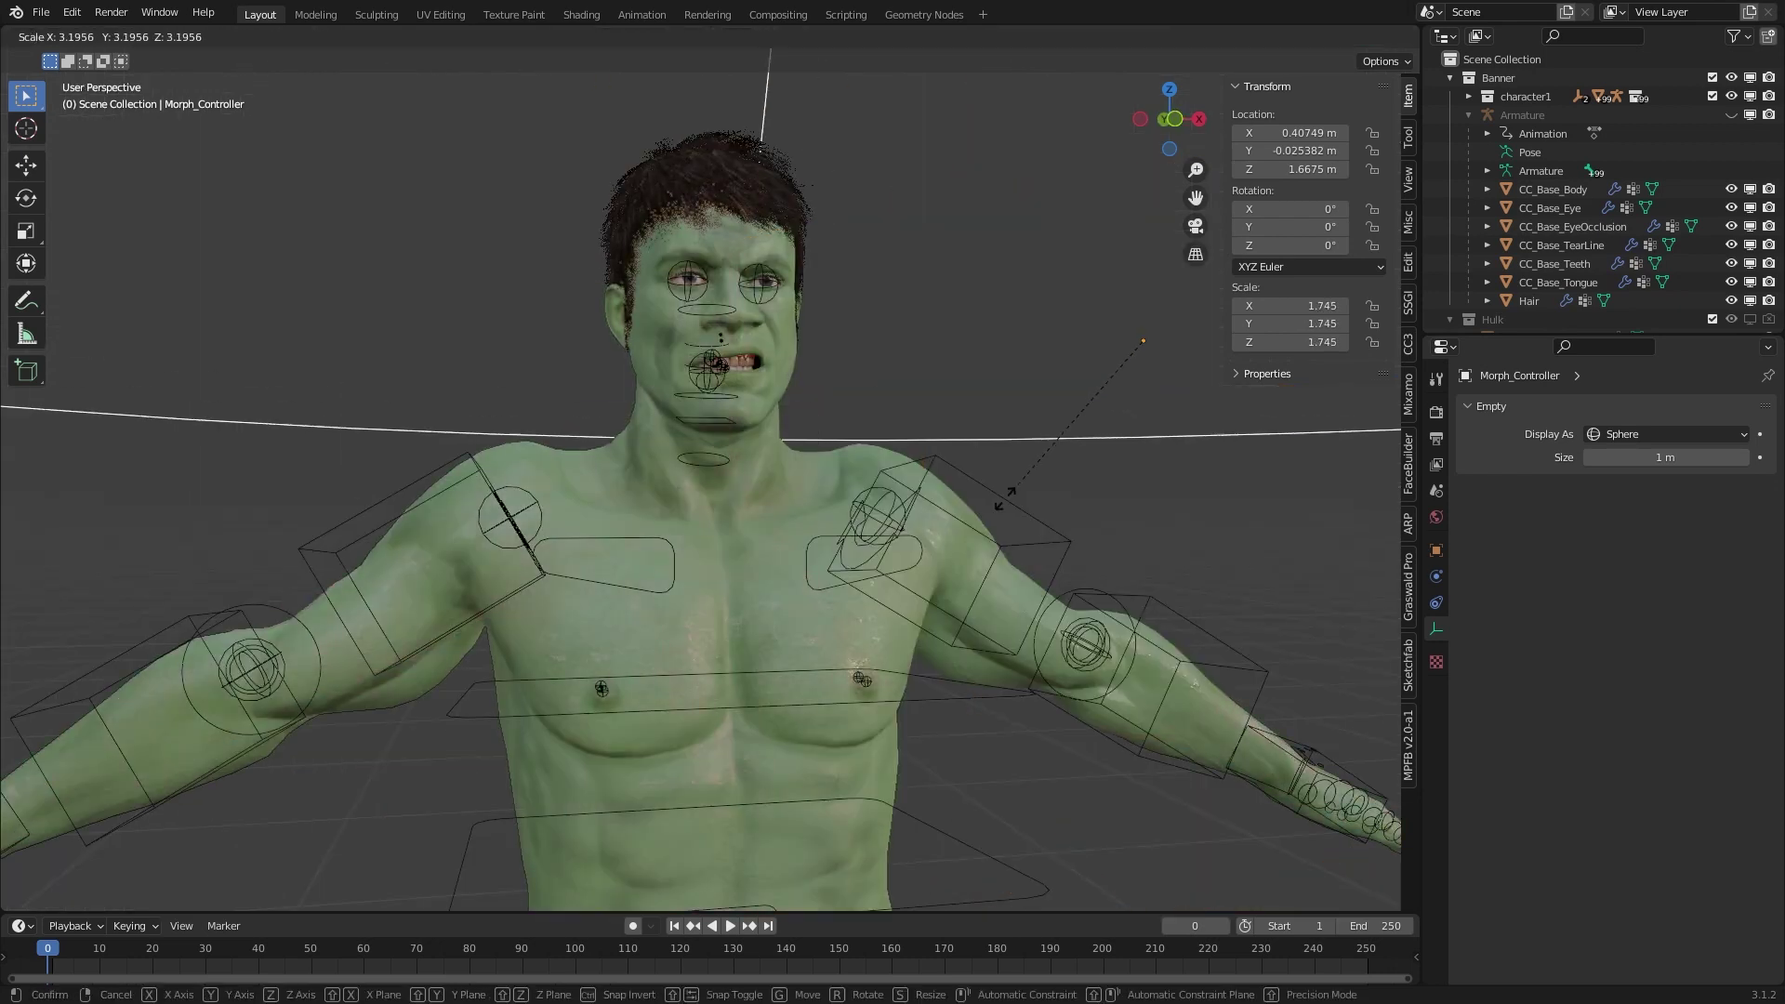
left_click(859, 343)
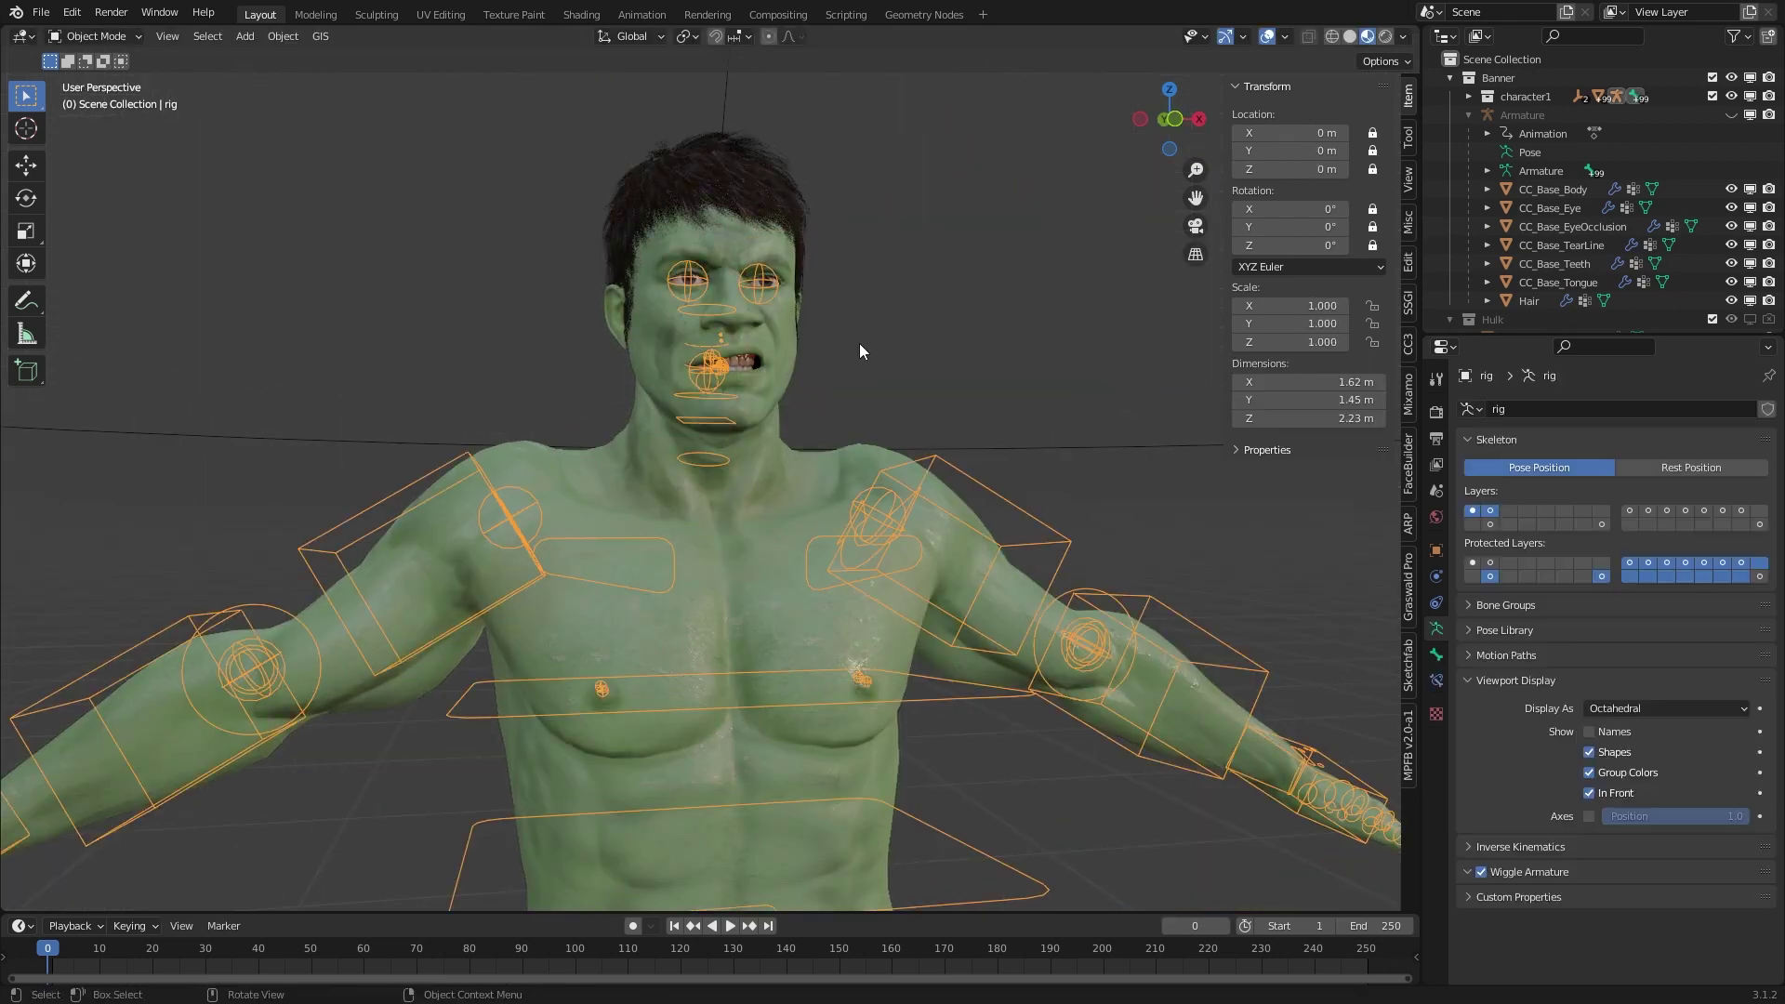
key("ctrl+Tab")
key("s")
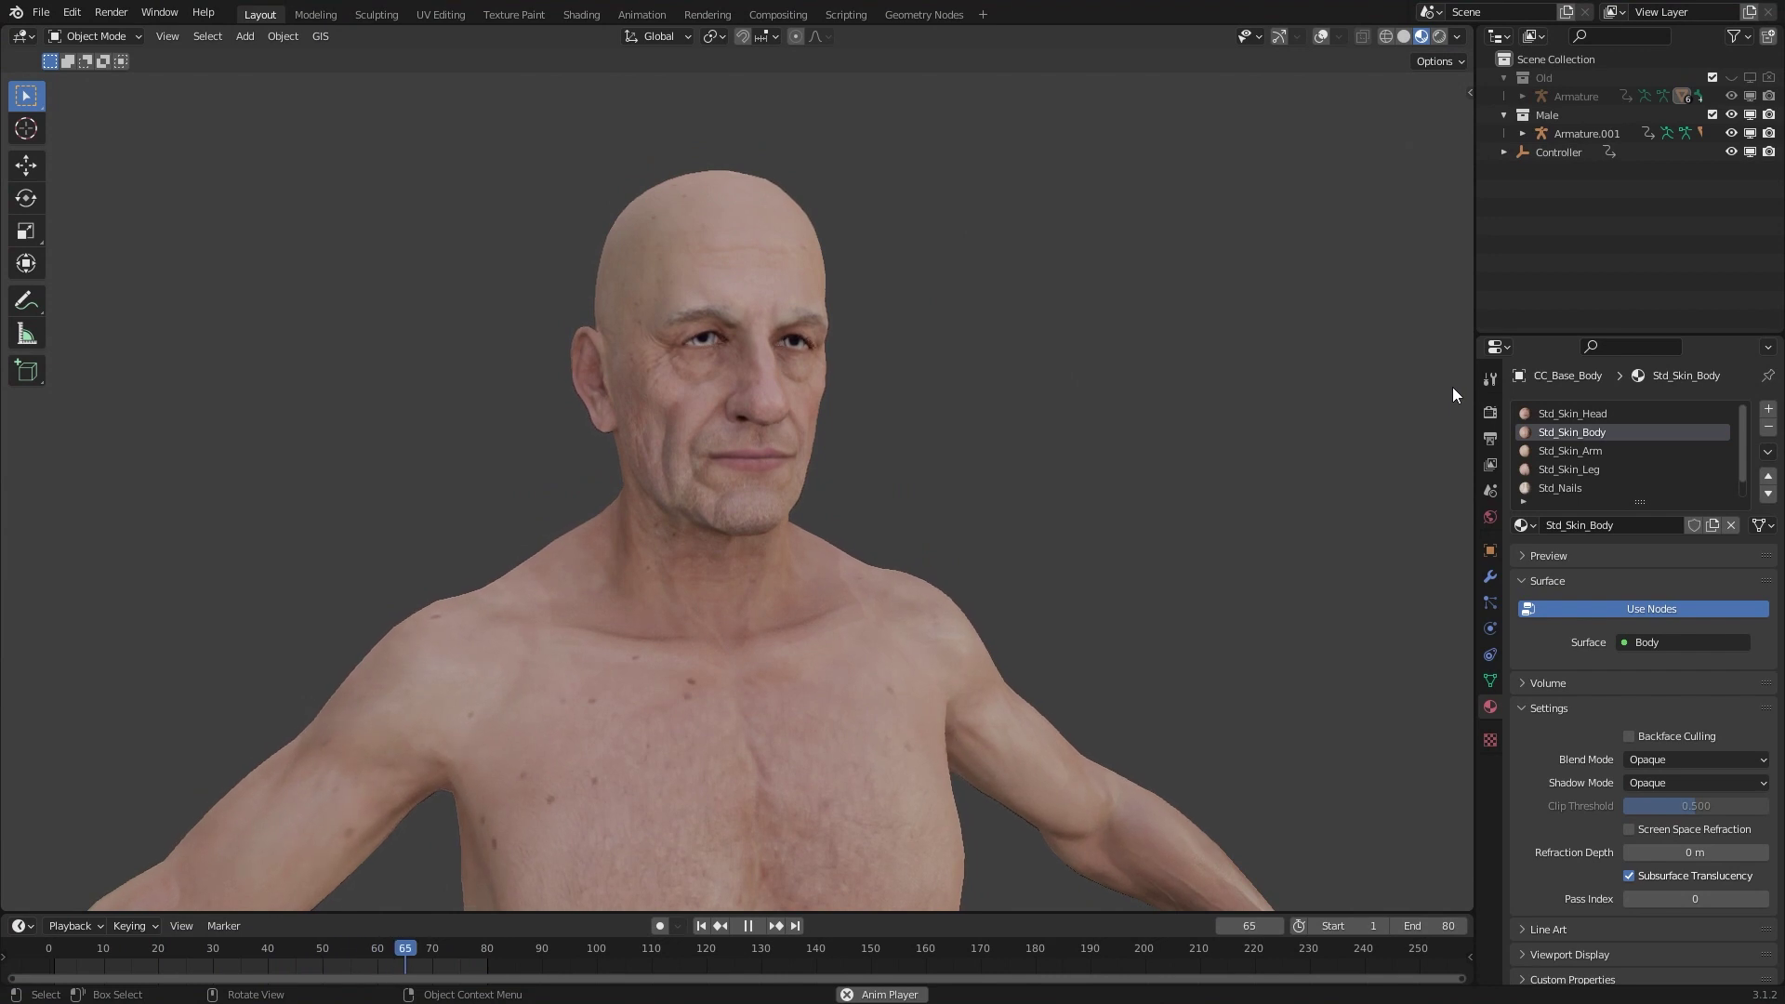
key("space")
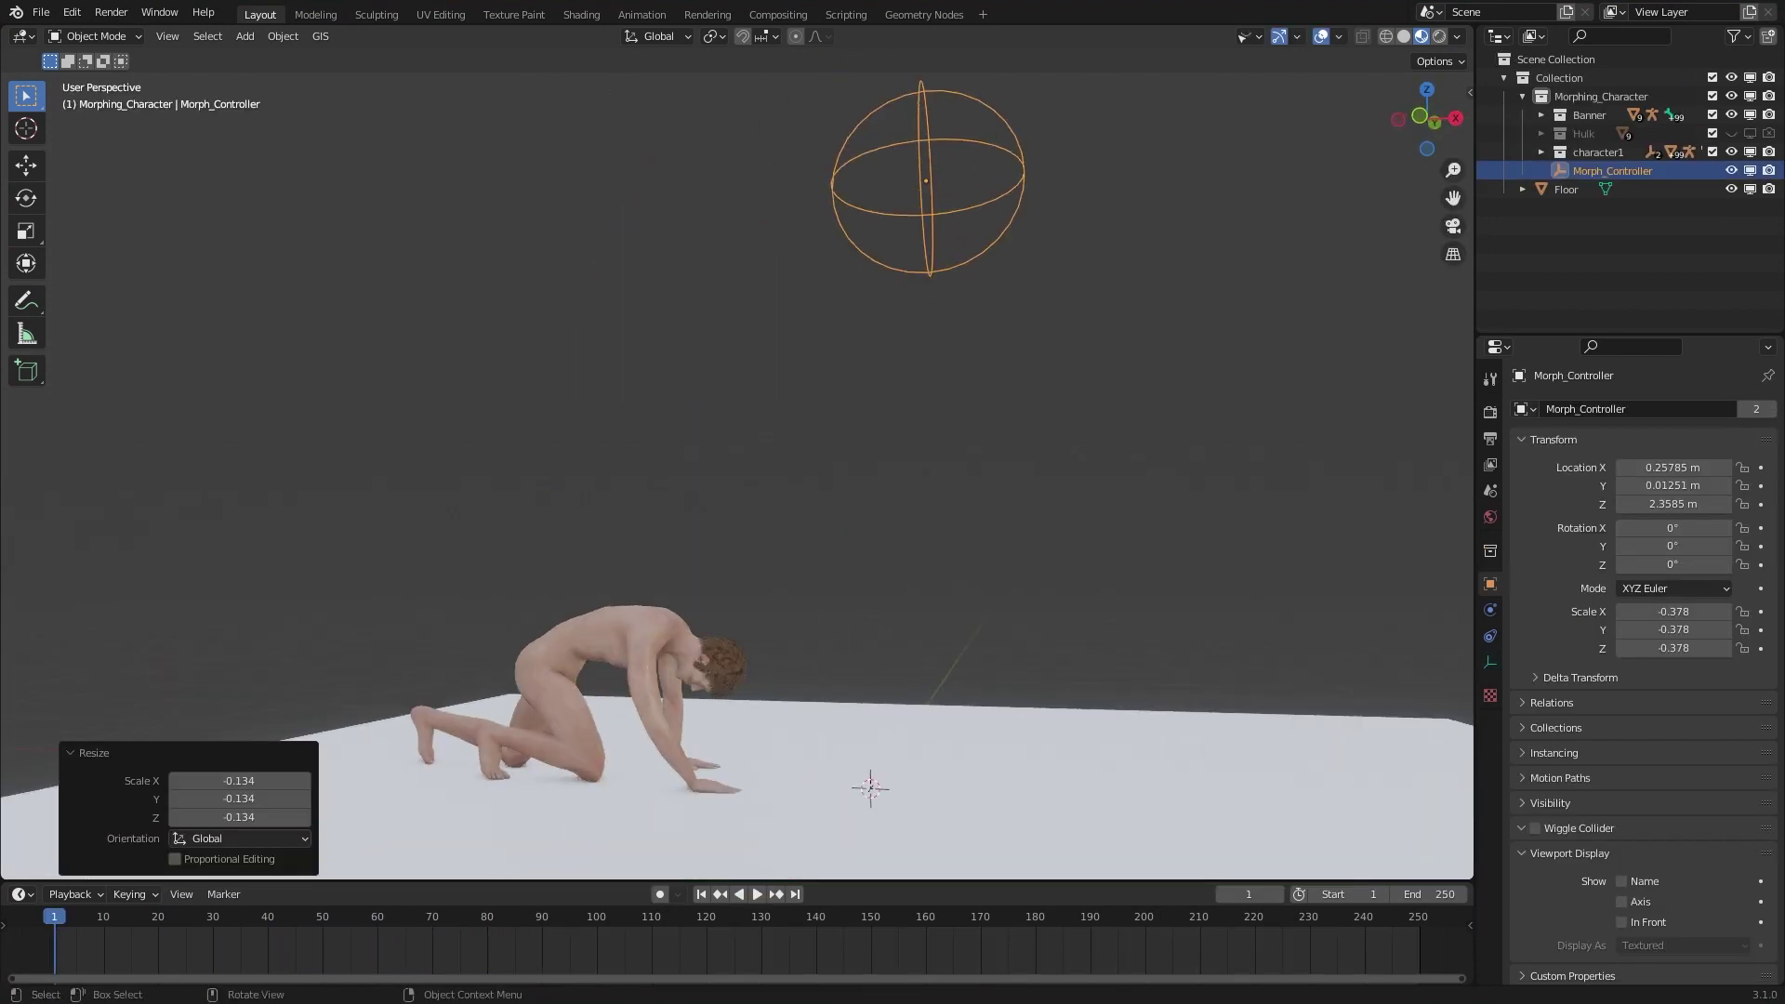
key("s")
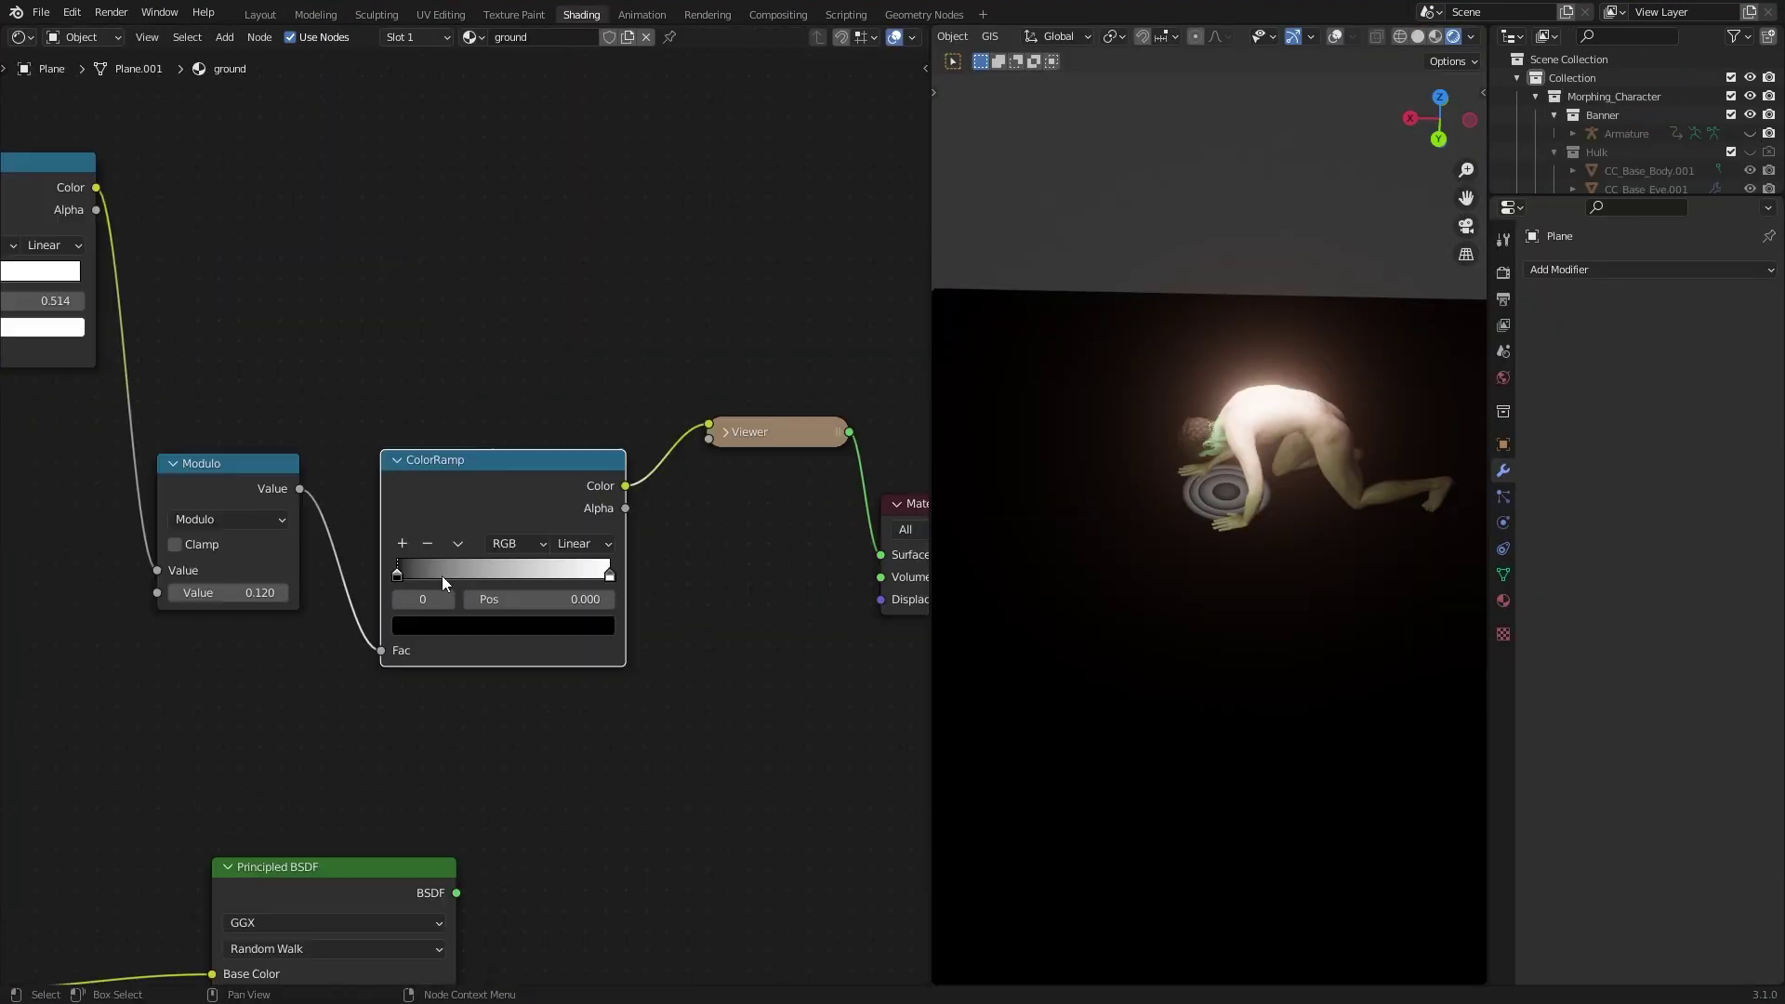
left_click_drag(233, 636, 185, 598)
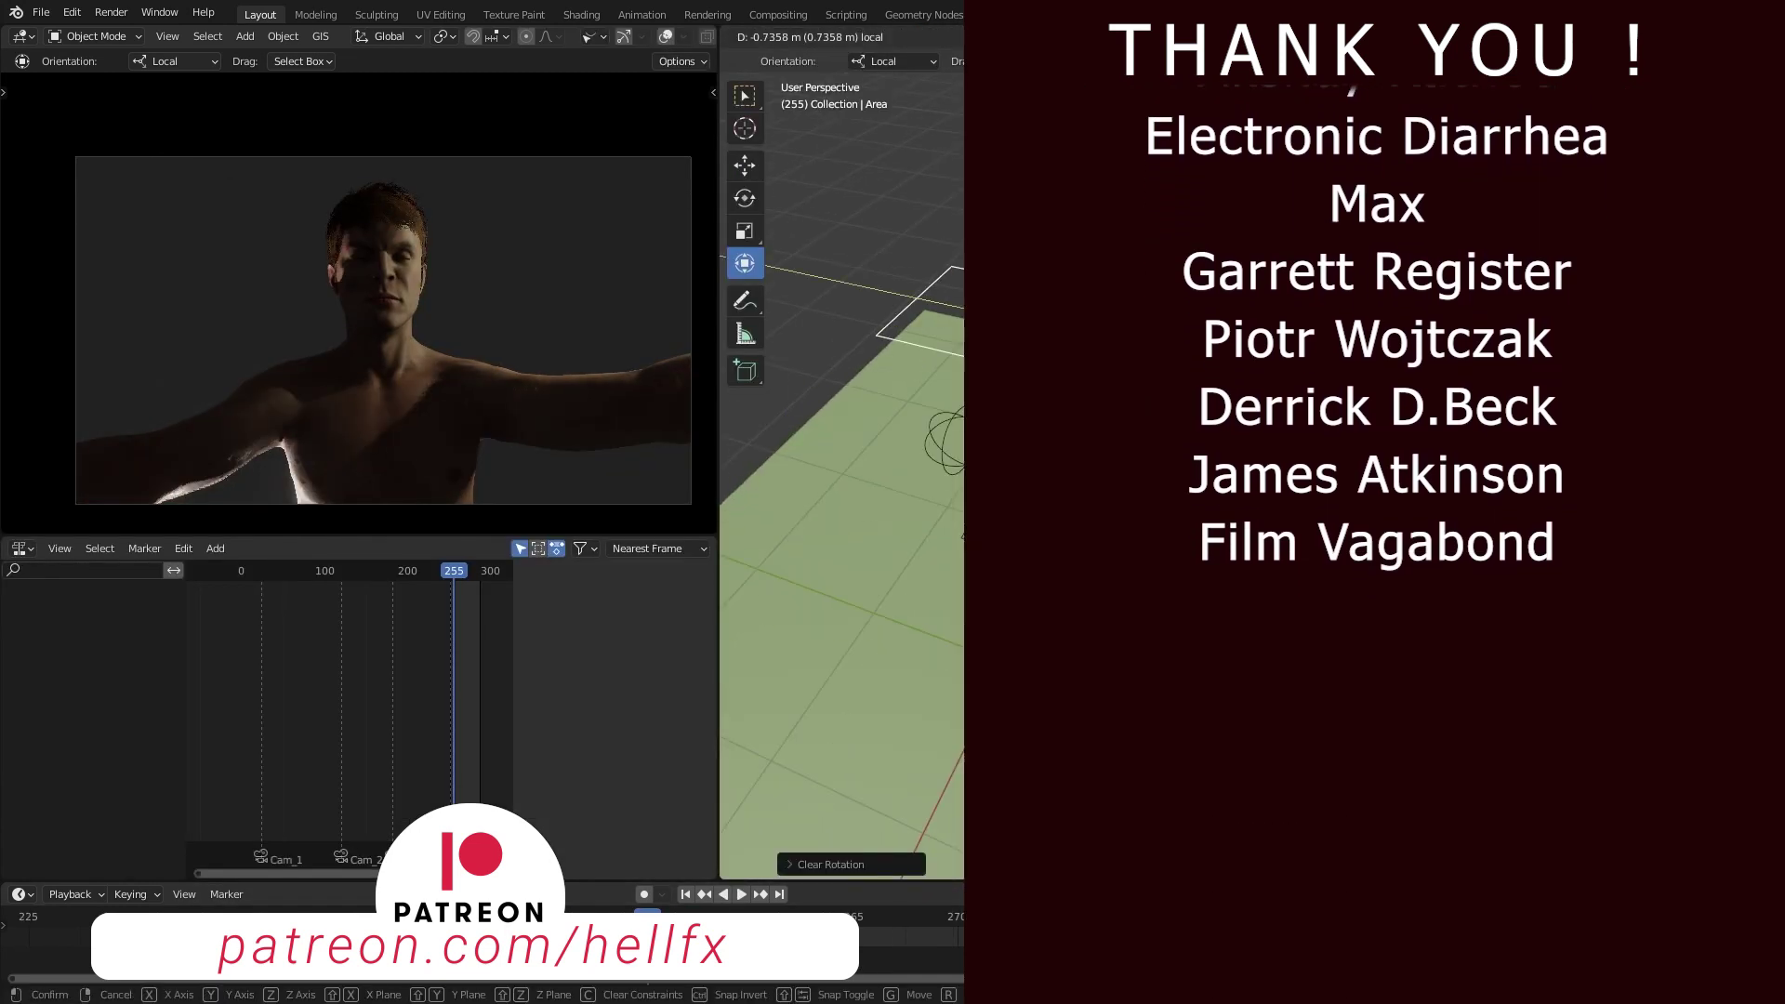
Move the Area light about 0.74 m along its local axis and set its color to pink.
key("Return")
key("space")
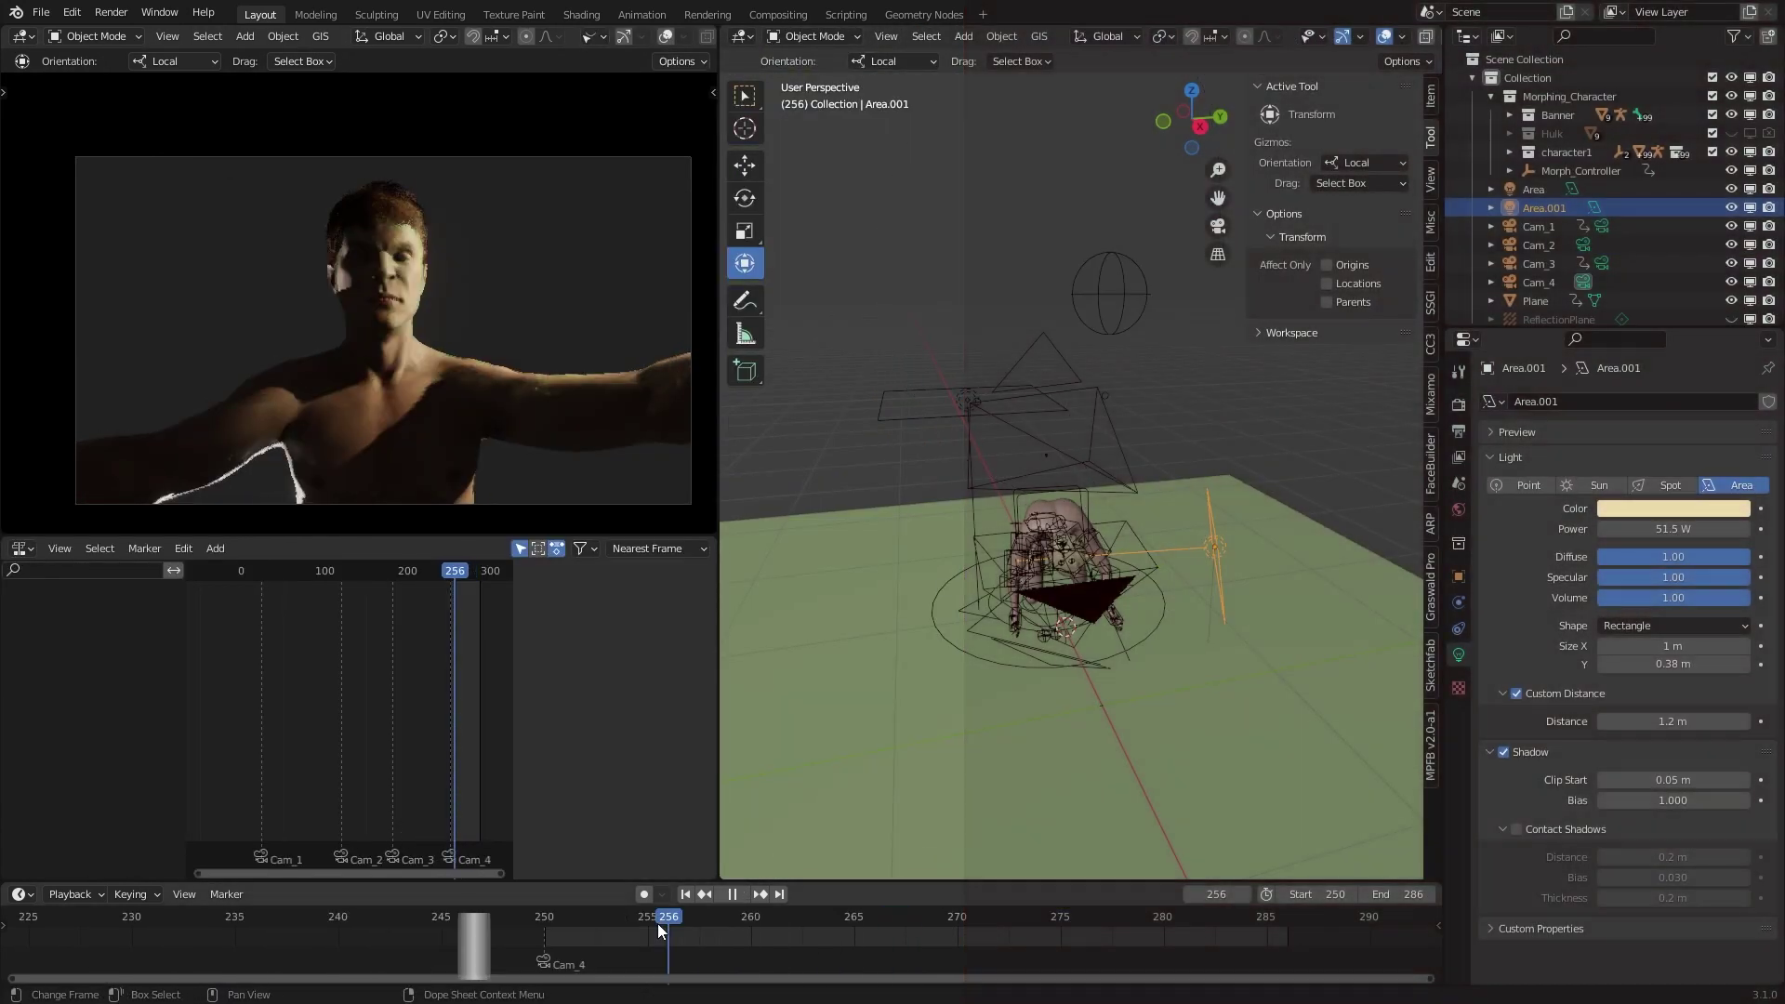
left_click(968, 399)
left_click(1674, 508)
key("space")
key("space")
Re-aim and reposition the pink Area light in the front and right views, hiding Area.001 temporarily.
key("KP_1")
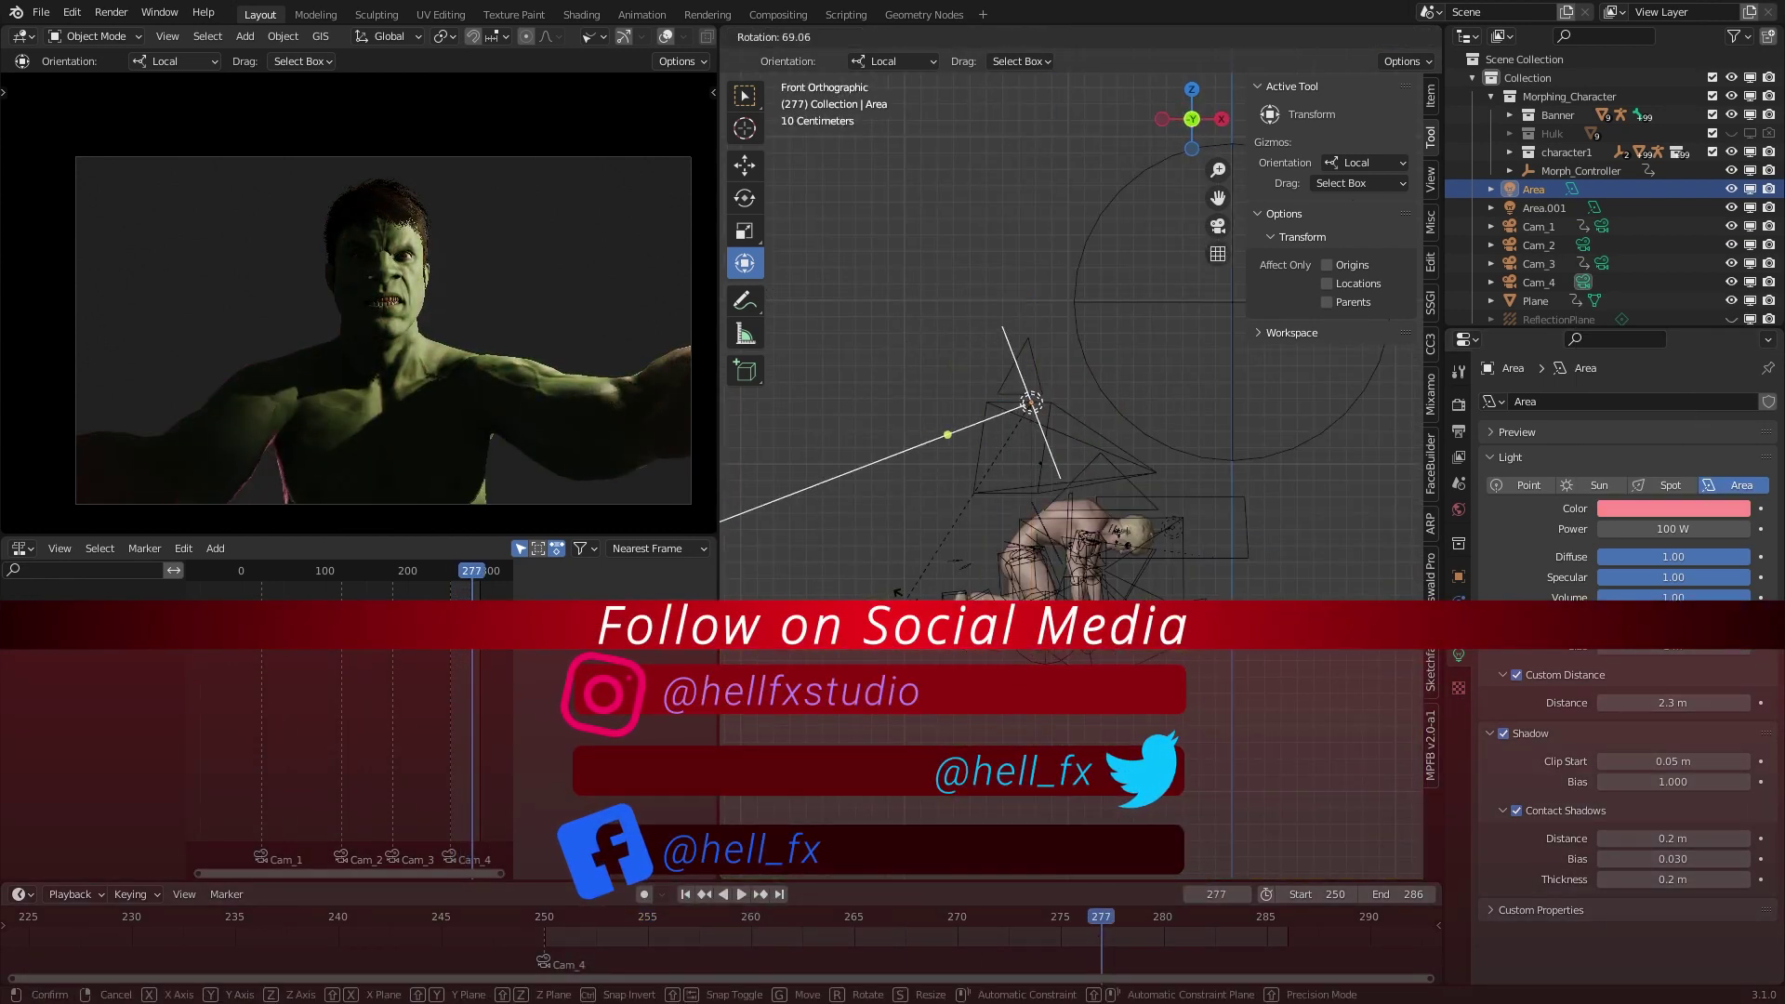
left_click_drag(1028, 398, 1199, 431)
left_click(1731, 208)
key("KP_3")
left_click_drag(1076, 434, 1152, 434)
left_click(1730, 209)
Reduce the power of the Area.001 light and adjust its color, checking the shot by playing from frame 250.
left_click(1545, 208)
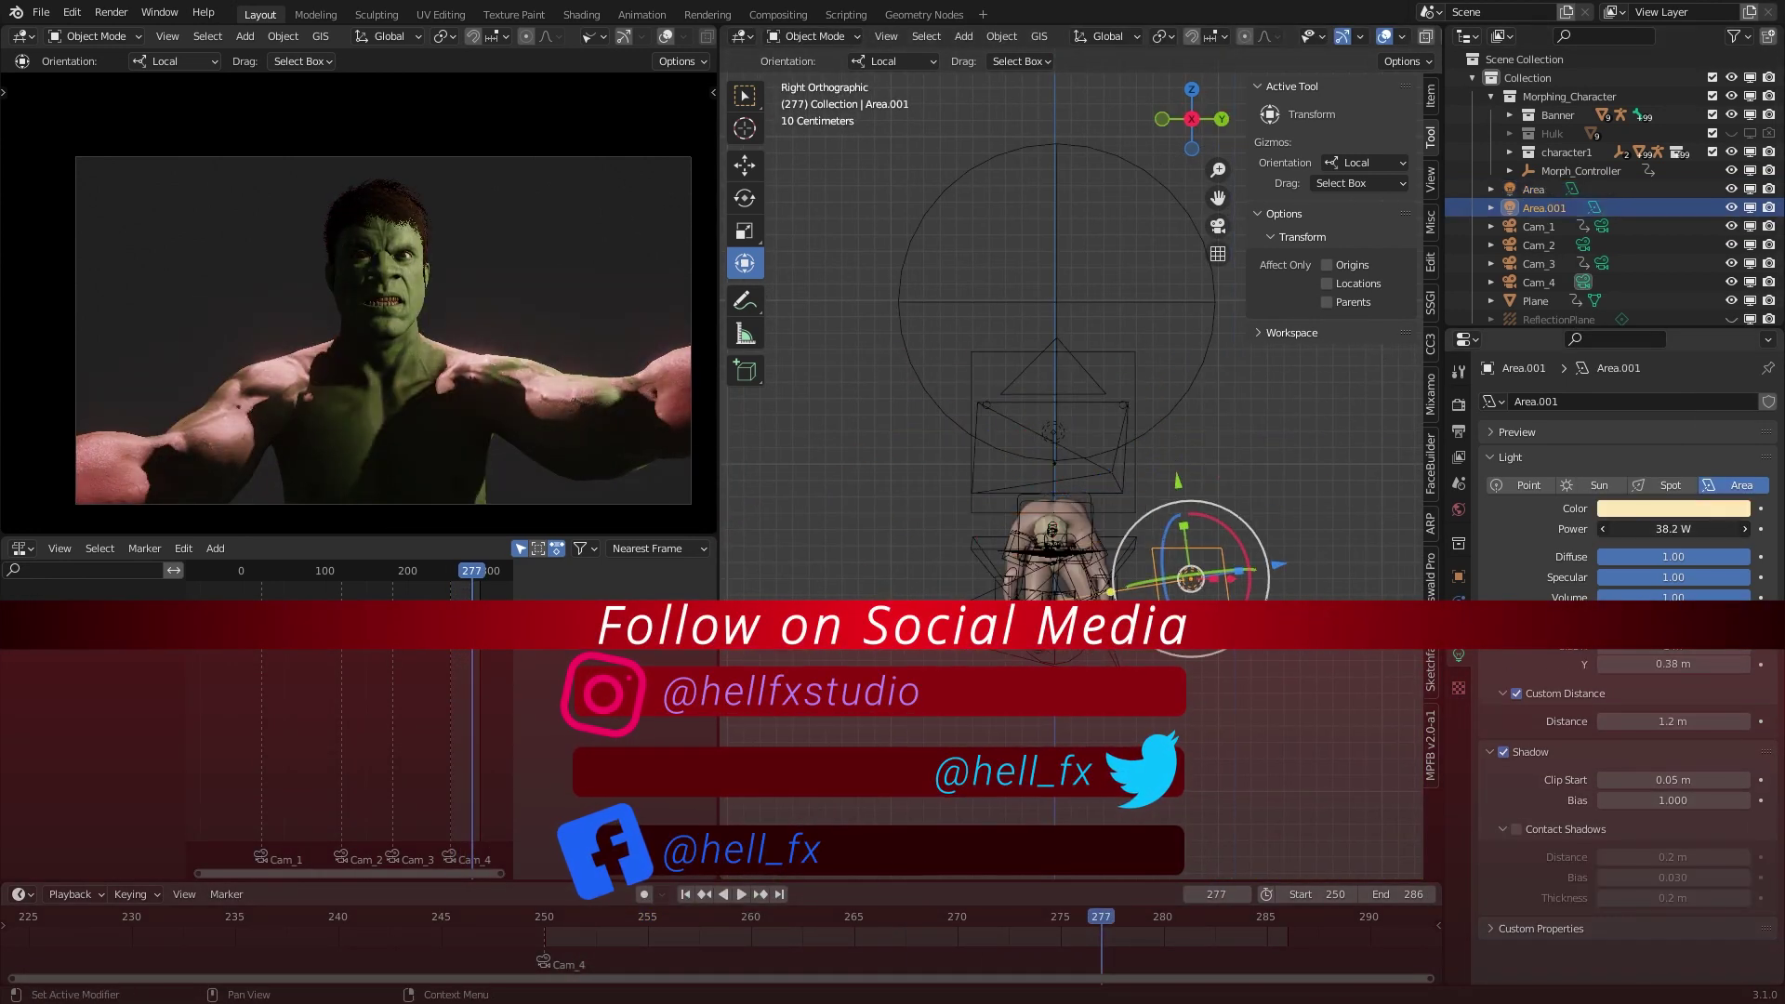
left_click_drag(1673, 529, 1627, 529)
left_click(1682, 511)
left_click(1662, 299)
left_click(549, 920)
key("space")
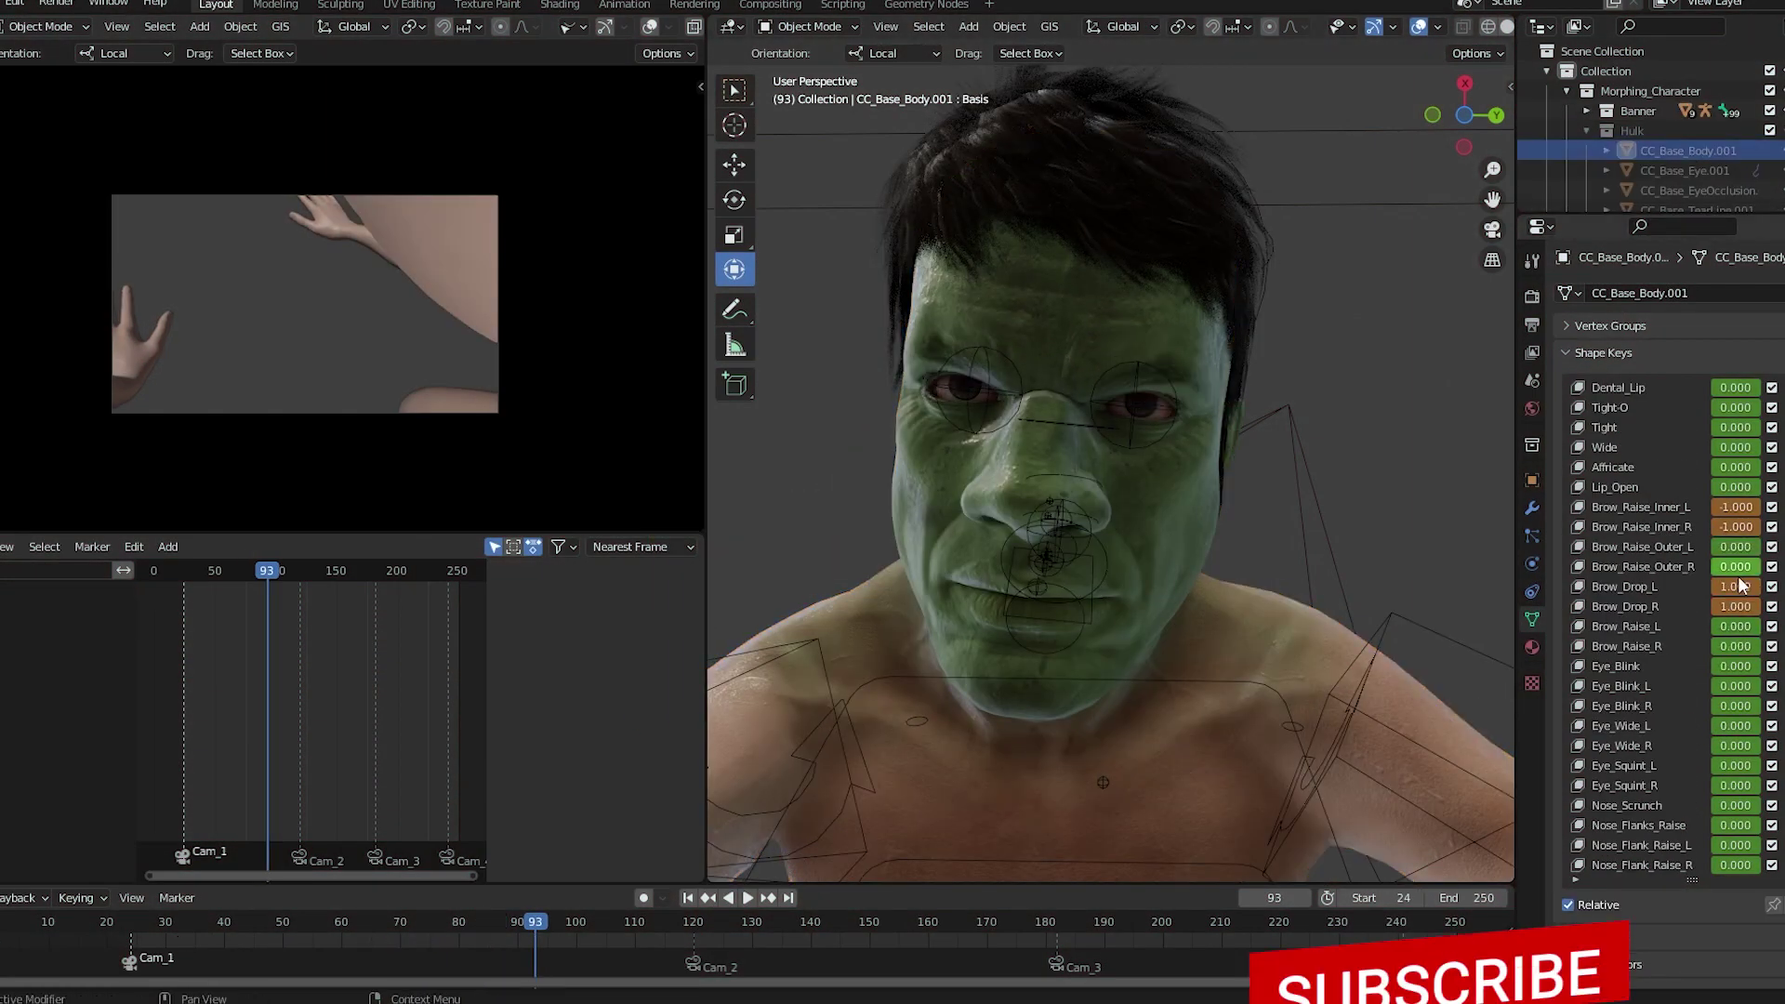
Set the Brow_Raise_L shape key of CC_Base_Body.001 to -0.25 for Hulk's angry expression and go to frame 96.
left_click(1734, 625)
type("-2")
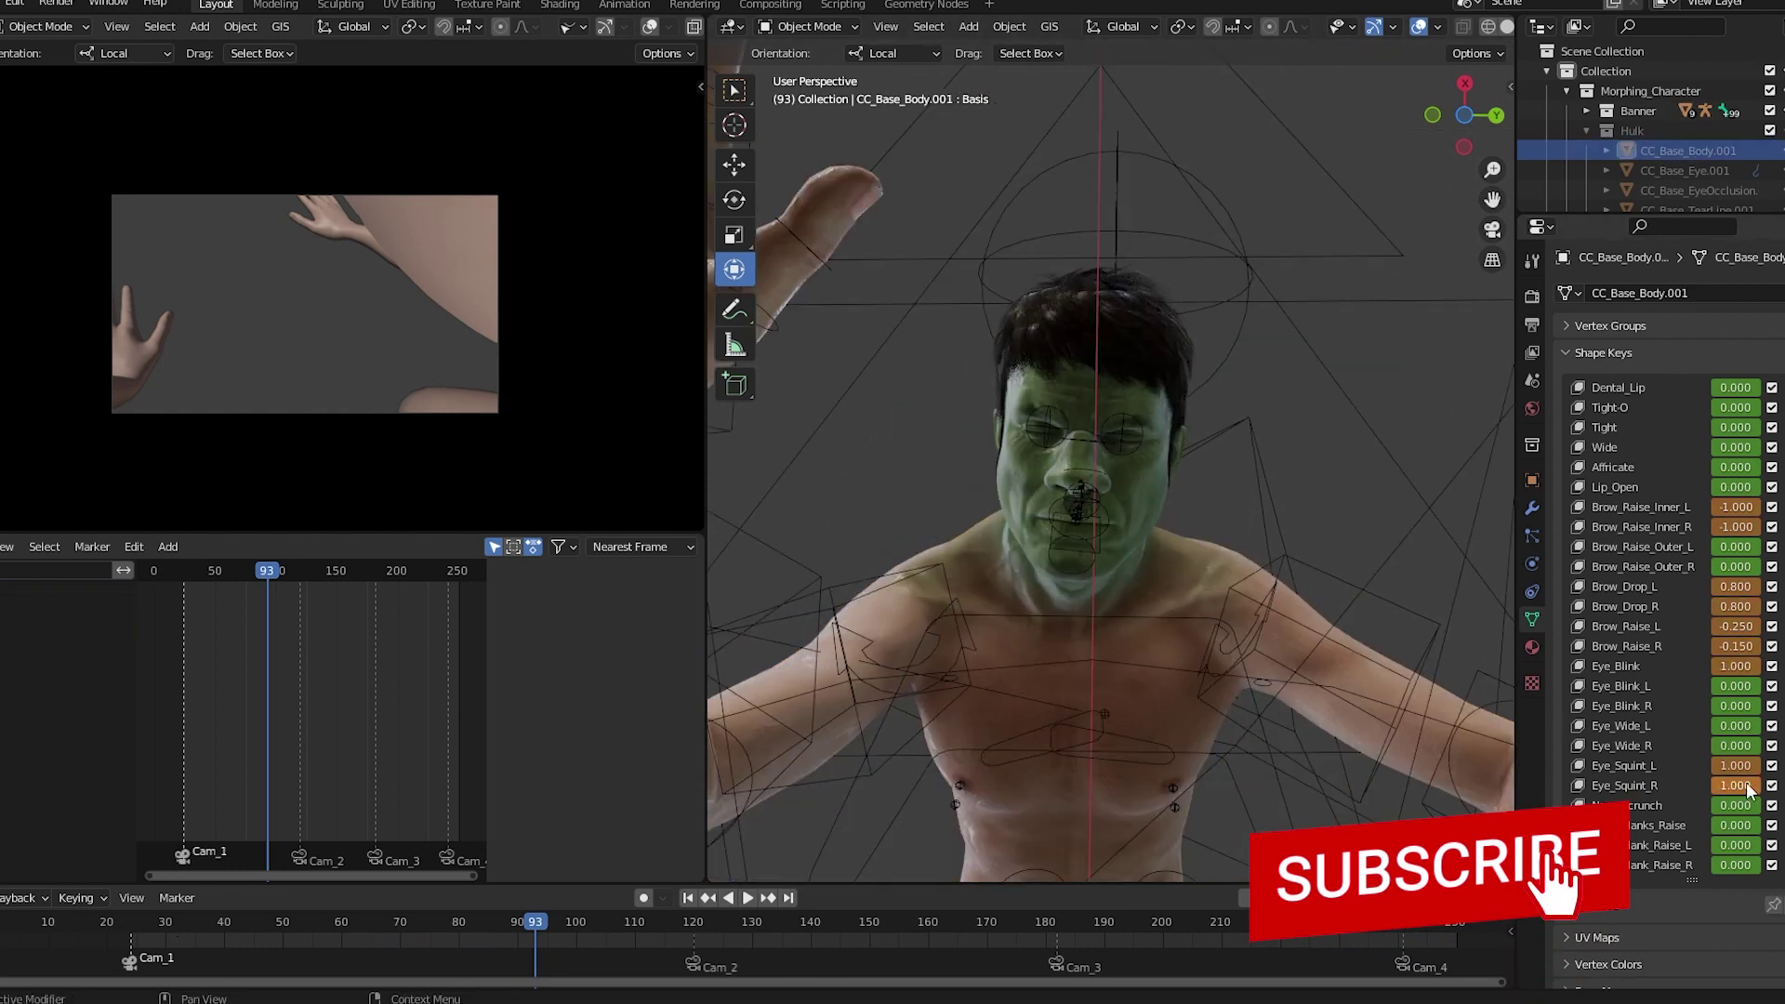
left_click(555, 934)
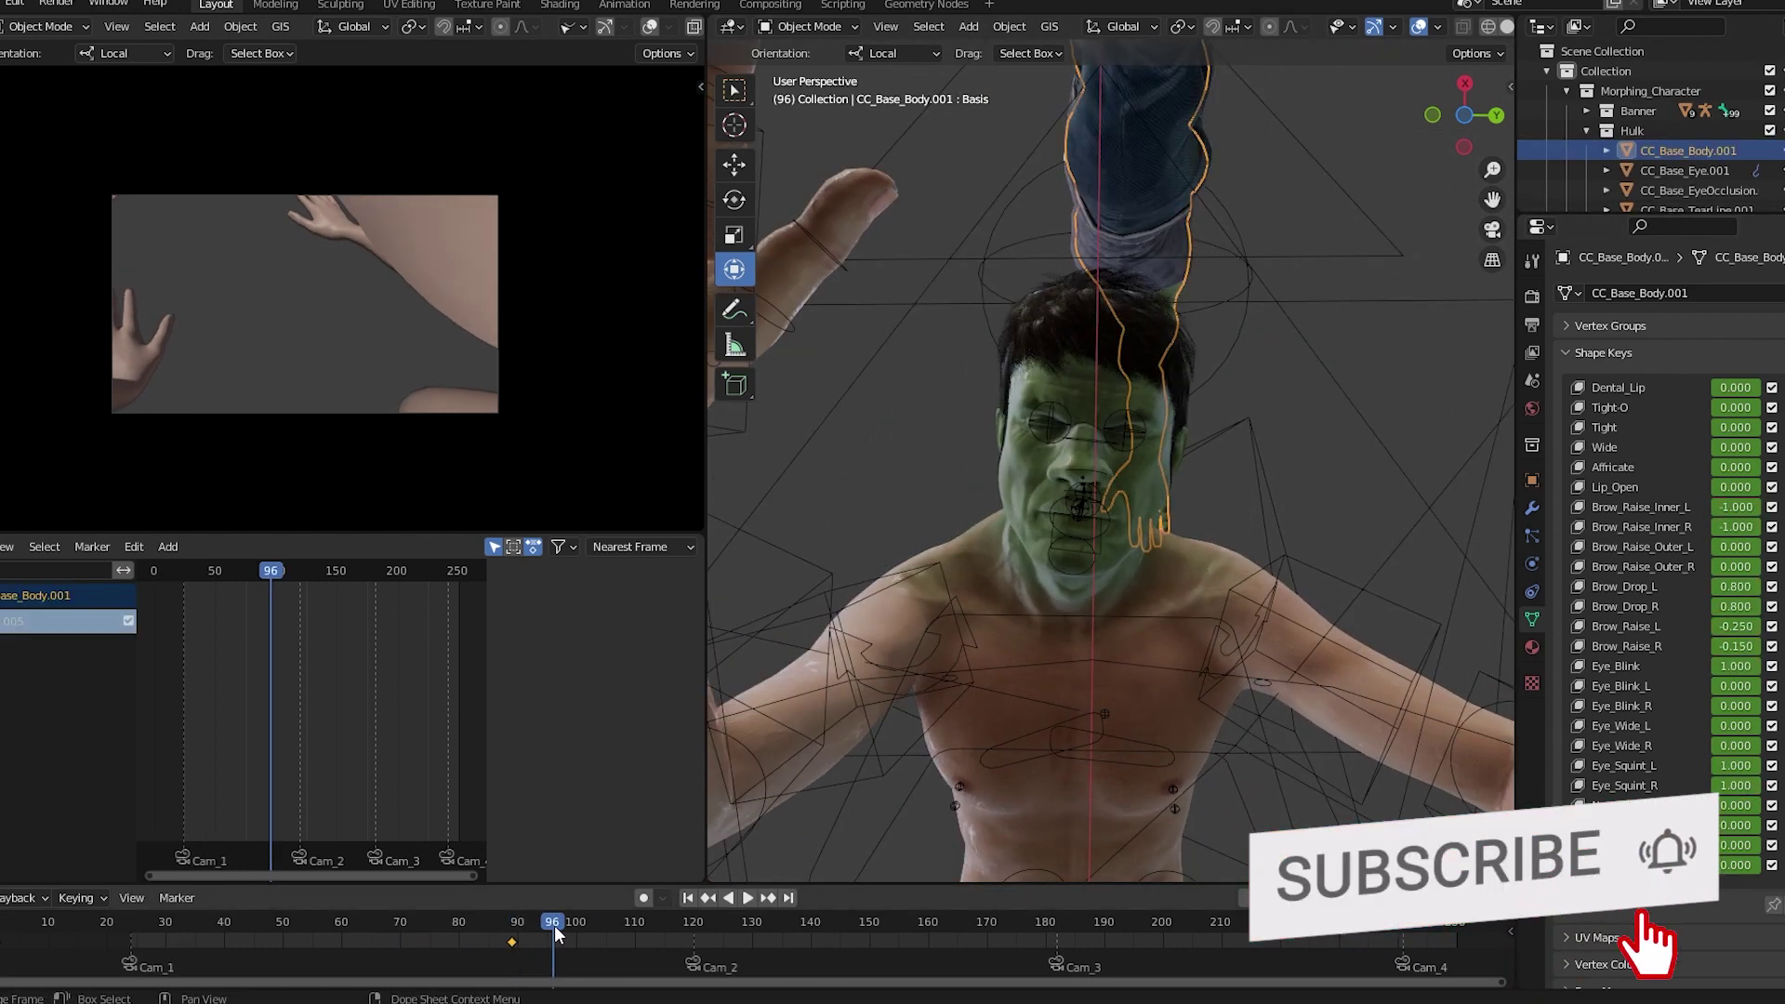